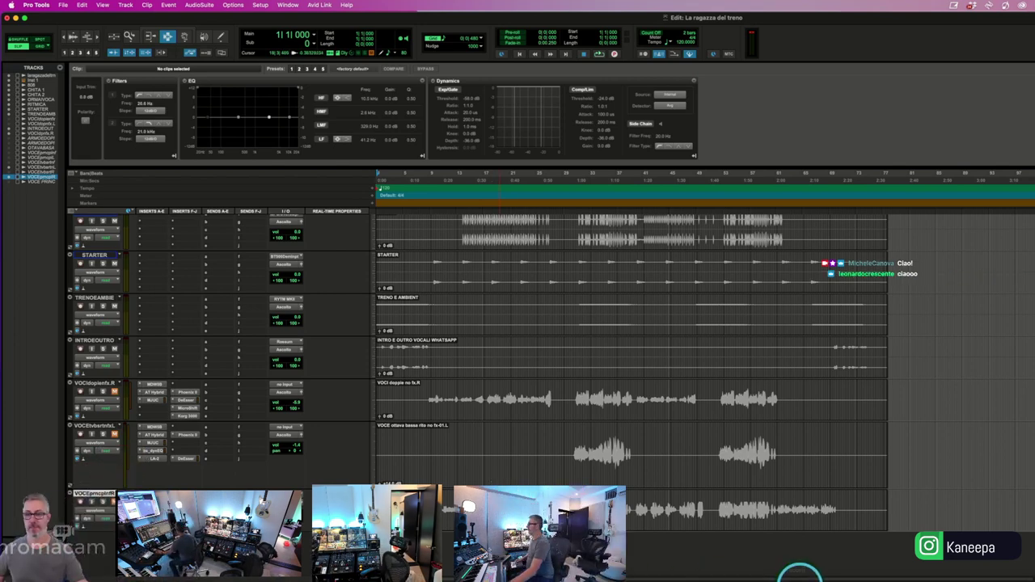
- Switch to Discord and move its window off this display, leaving the session's edit window in view
mouse_move(888, 572)
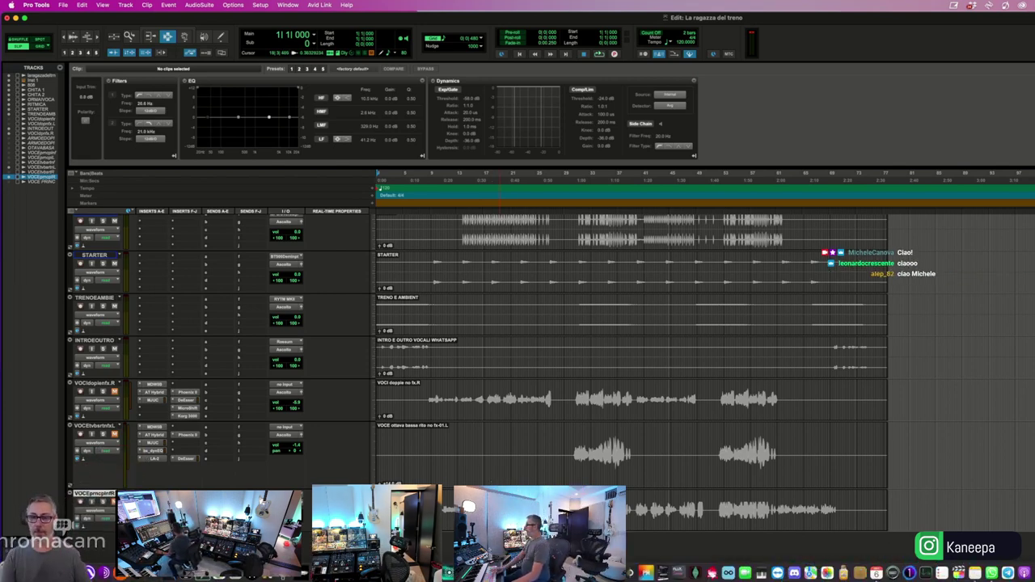
click(1001, 571)
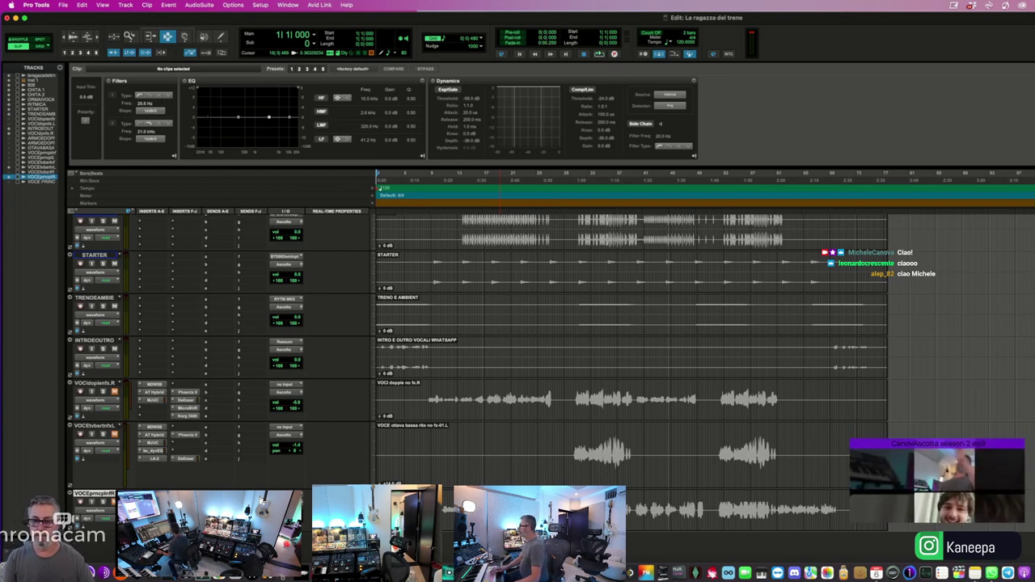
click(940, 578)
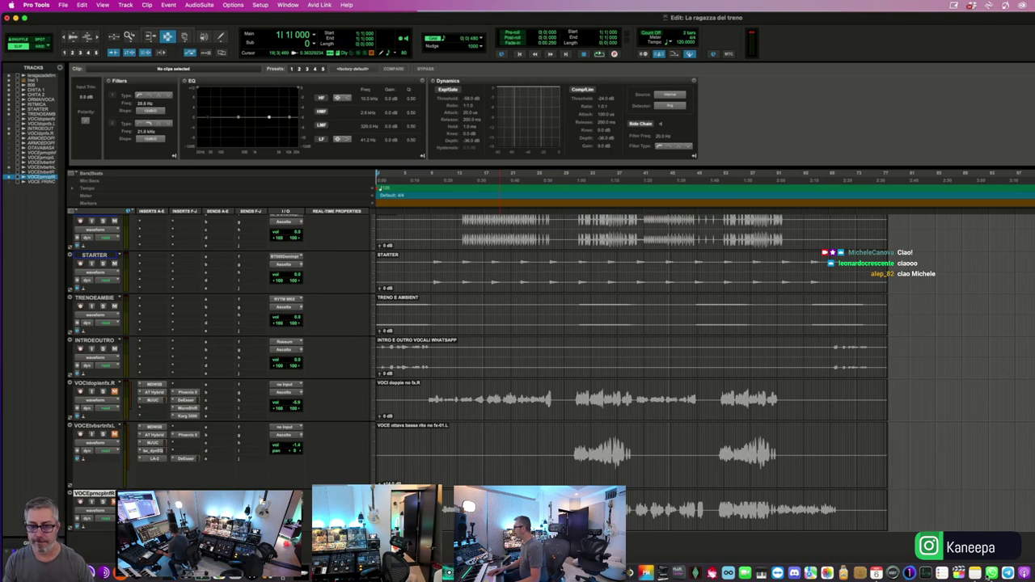
click(794, 573)
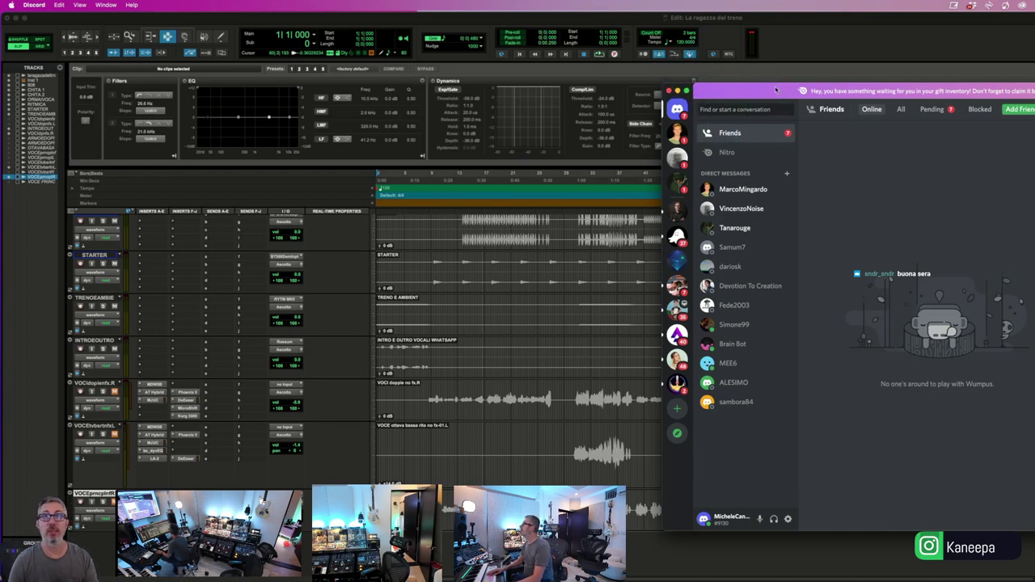
drag(776, 89, 518, 0)
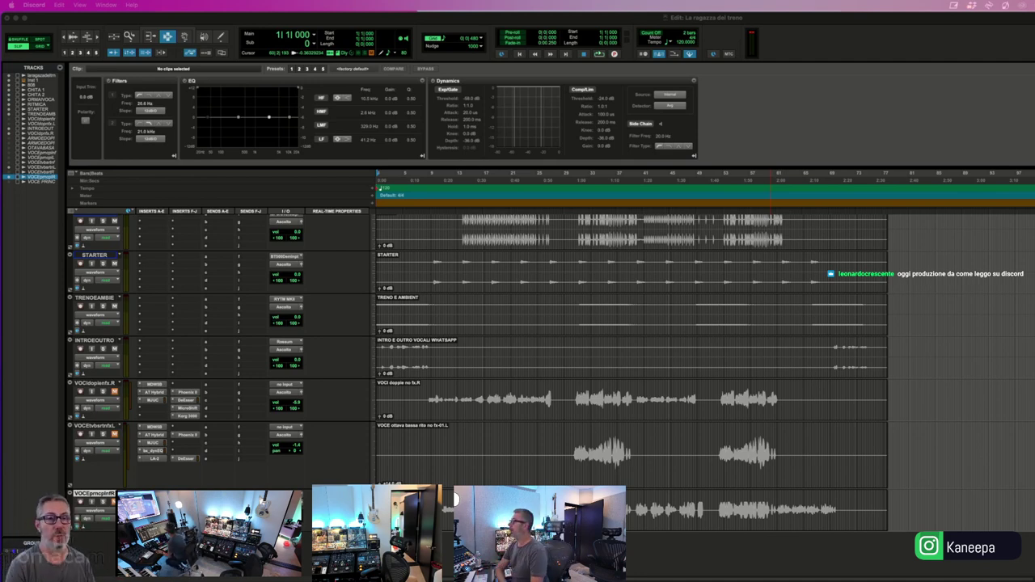
- Look through the track list up to the reference mix and play the session briefly from the start
scroll(506, 476, up, 3)
scroll(506, 476, down, 3)
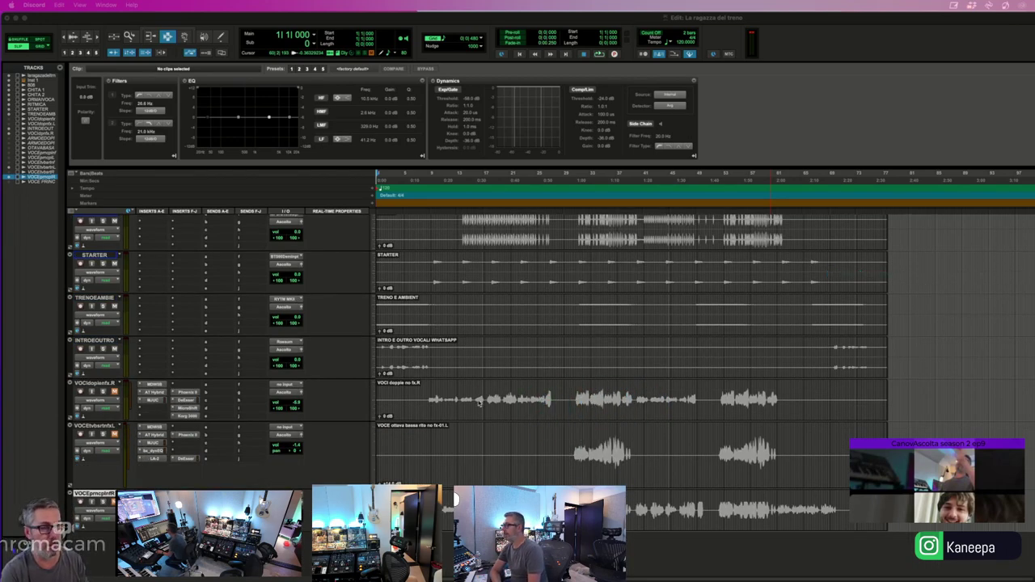
scroll(510, 453, down, 4)
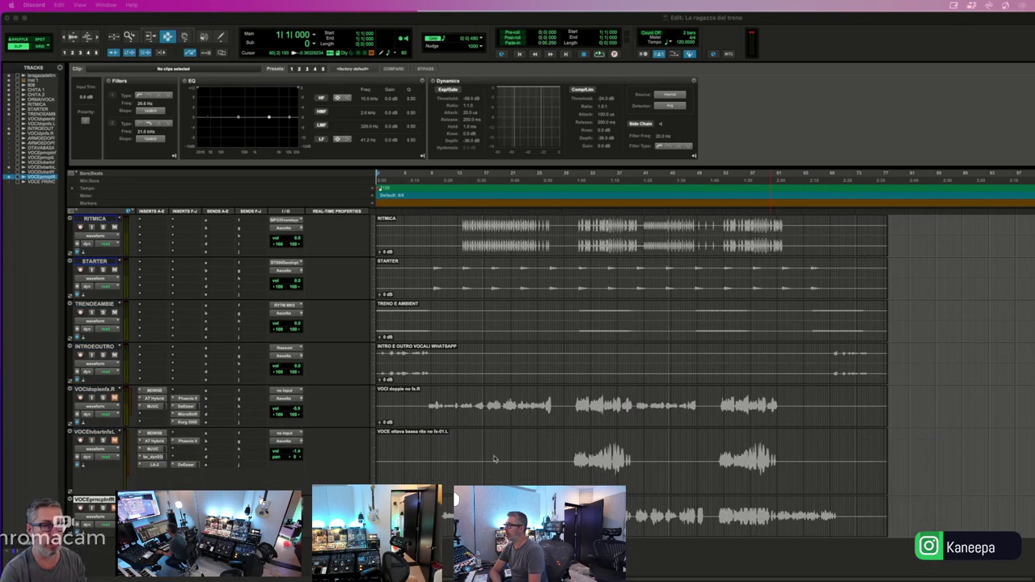
scroll(499, 453, up, 4)
scroll(561, 418, up, 5)
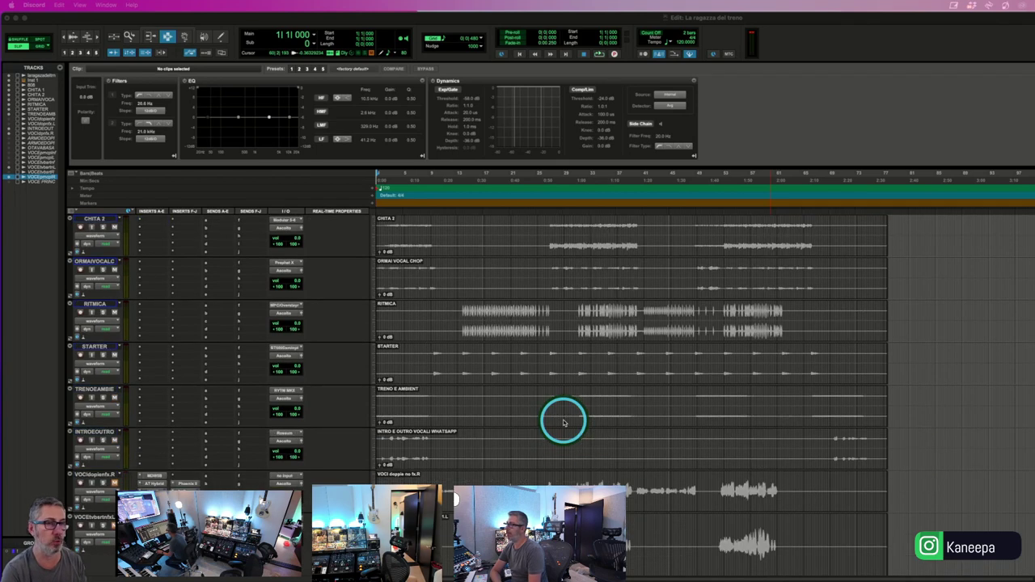
click(431, 310)
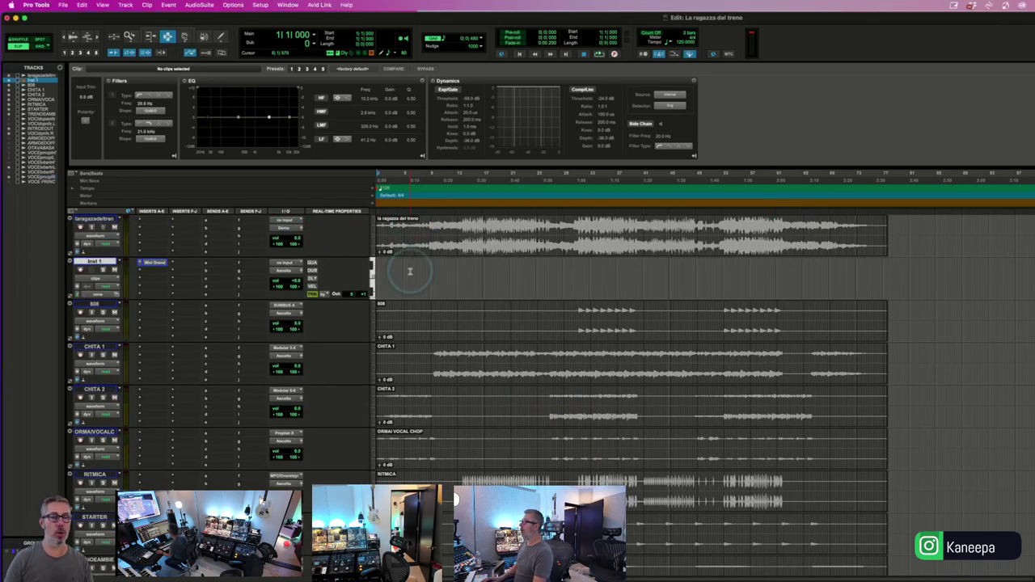
key(space)
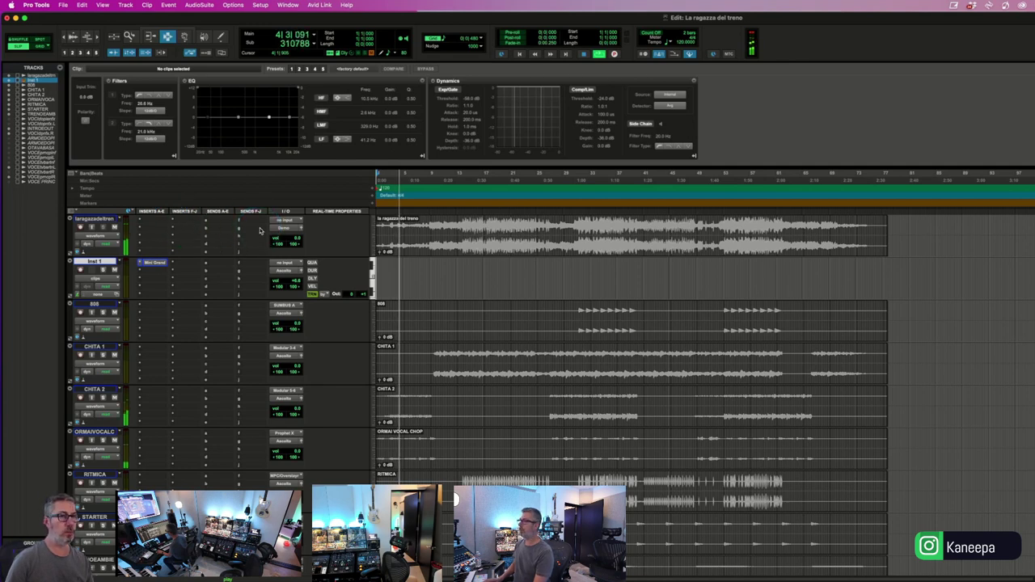
key(space)
- Route the la ragazza del treno reference track's output to Ascolto (Stereo) and solo it during playback
click(285, 230)
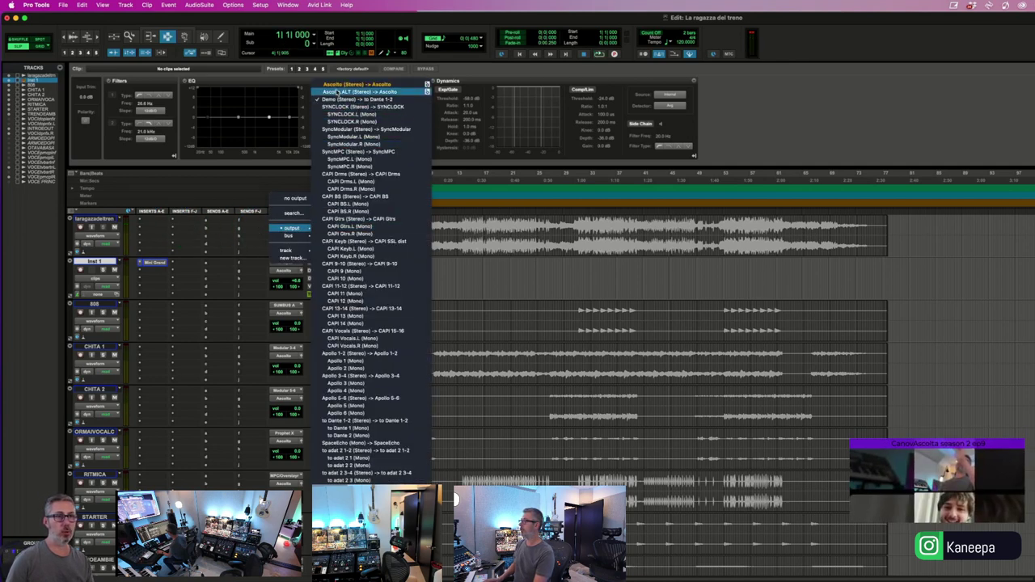
click(357, 84)
key(space)
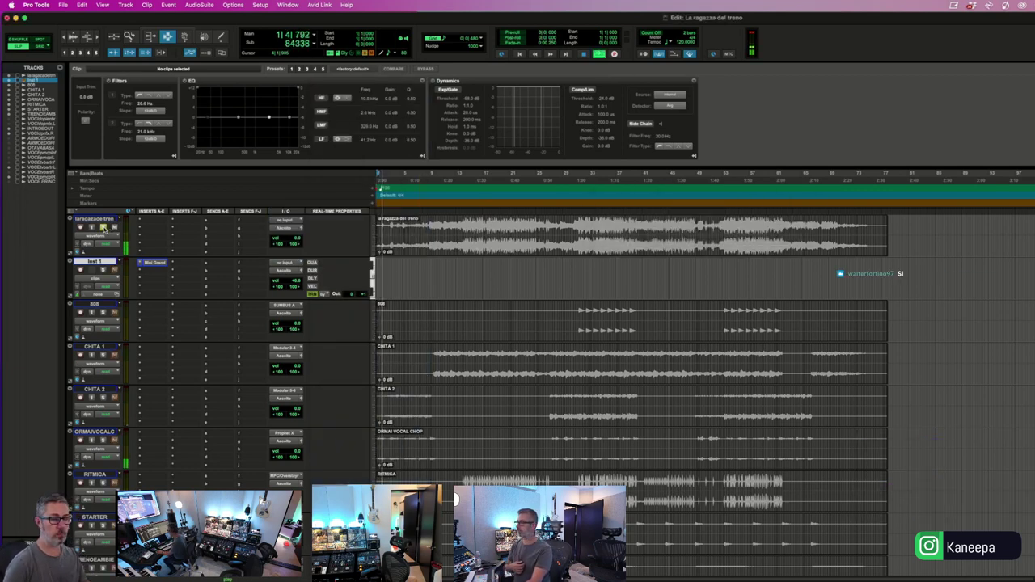
click(102, 227)
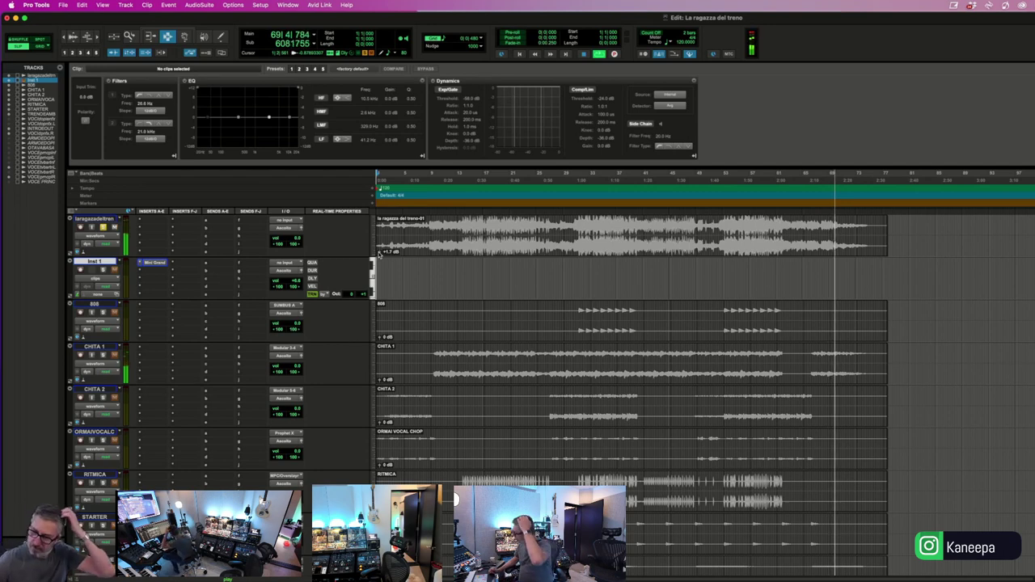
click(388, 250)
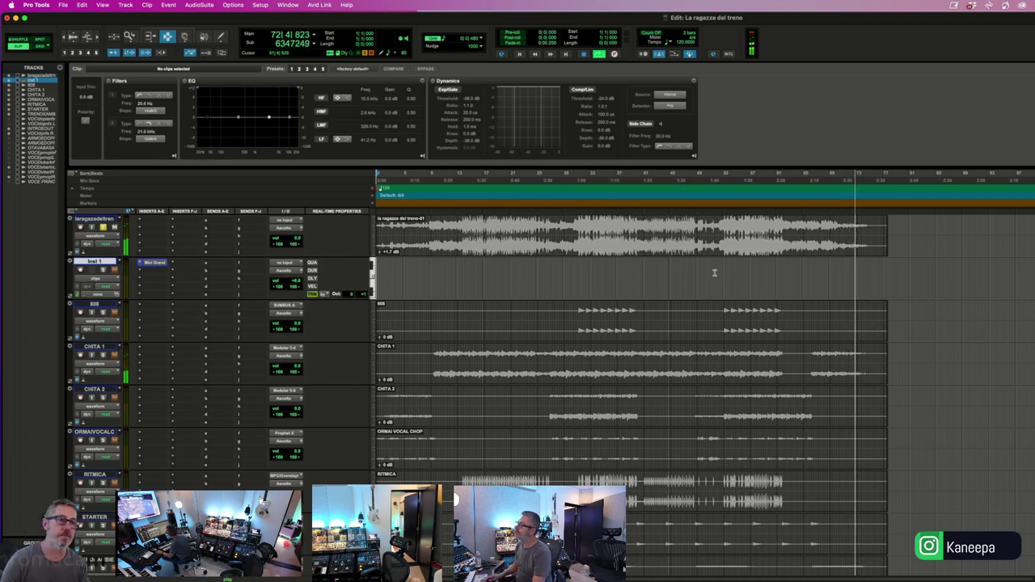
click(699, 248)
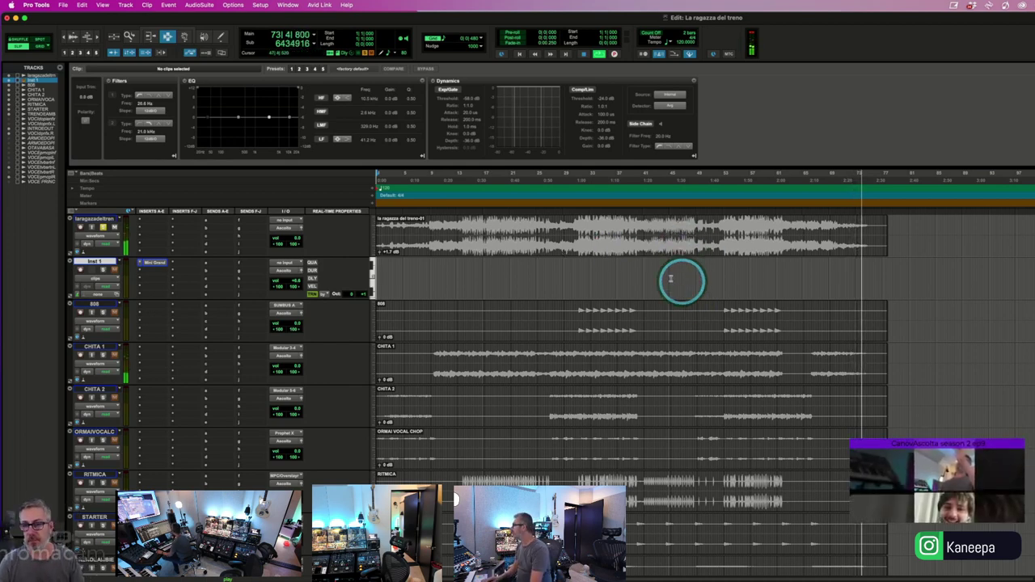
click(488, 245)
click(551, 275)
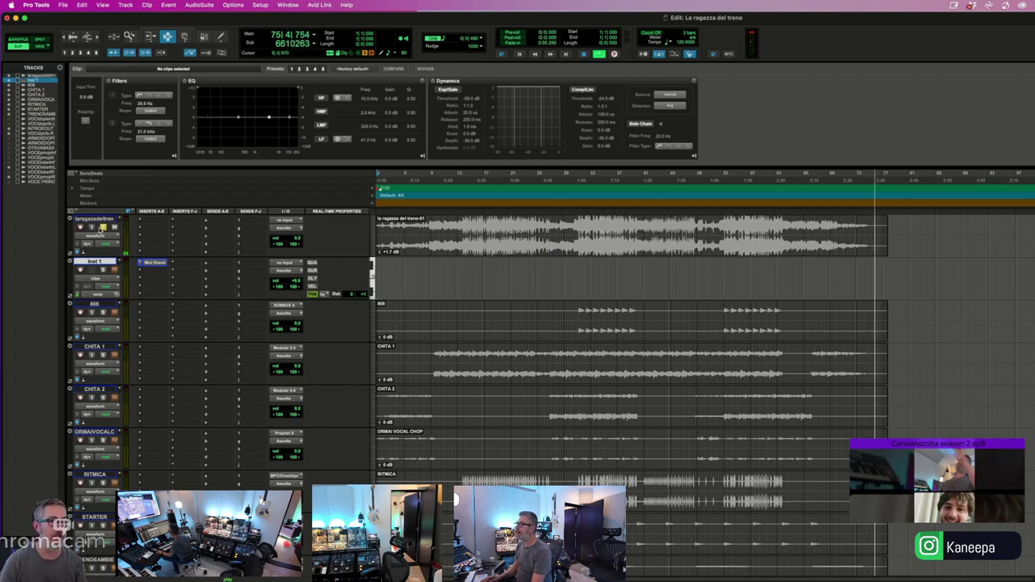
- Stop playback, mute the la ragazza del treno reference track and set its output back to Demo (Stereo)
key(space)
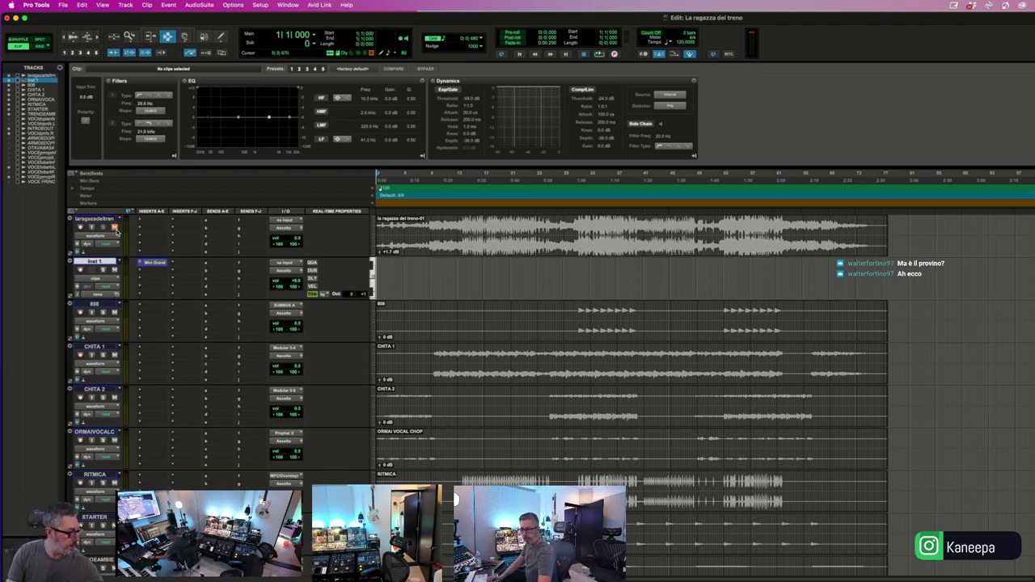
click(286, 228)
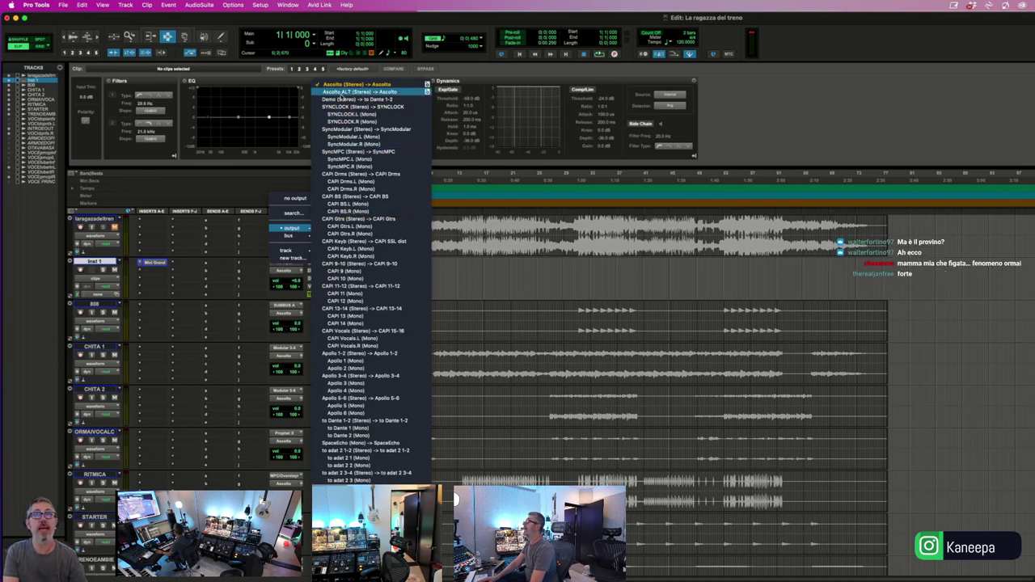
click(341, 99)
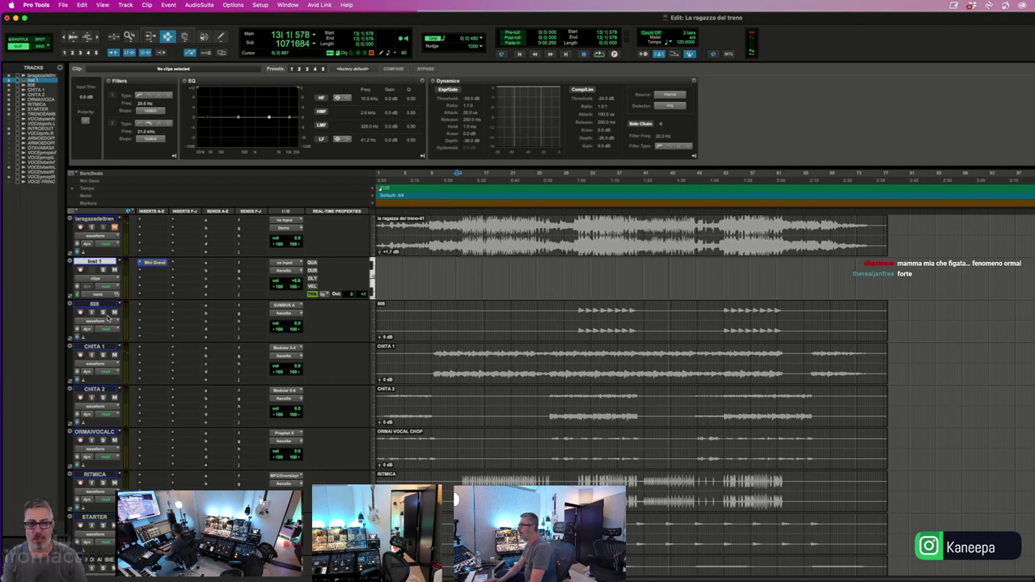
- Play the arrangement from the CHITA 1 entry at around bar 10
click(437, 378)
key(space)
scroll(434, 404, down, 2)
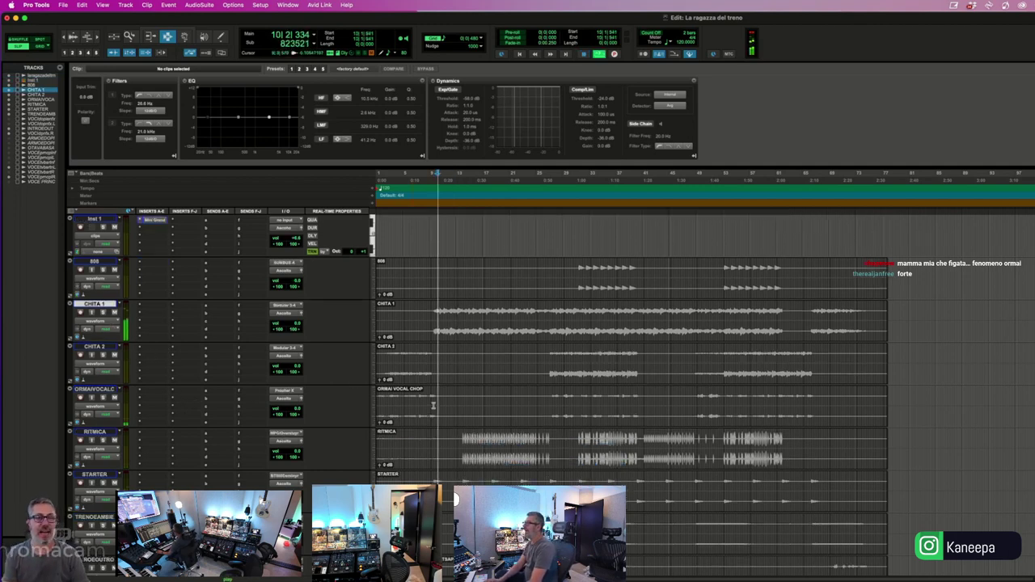
- Solo the RITMICA track and move it above the 808 track, directly under Inst 1
click(464, 404)
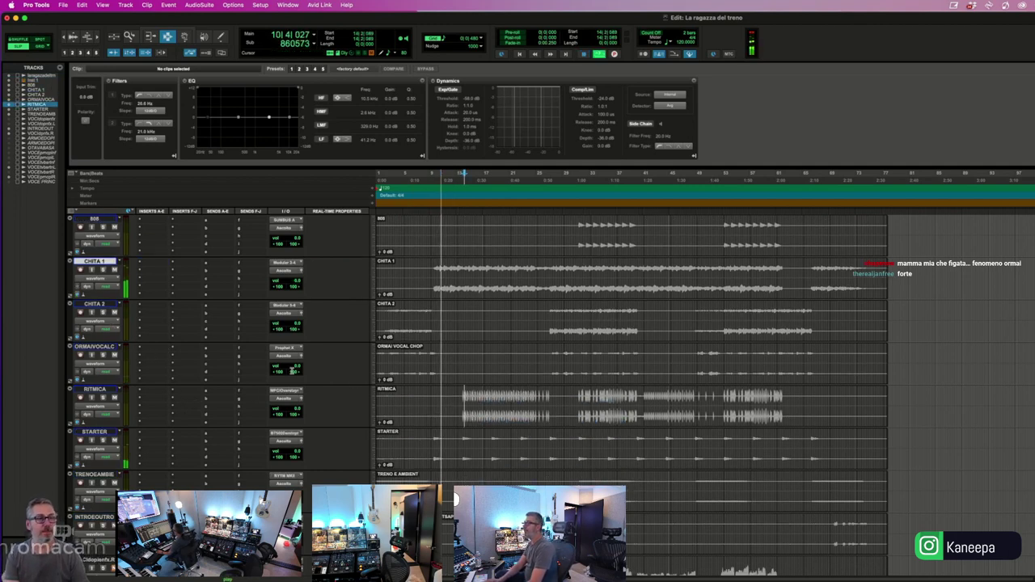
click(103, 397)
drag(103, 389, 129, 318)
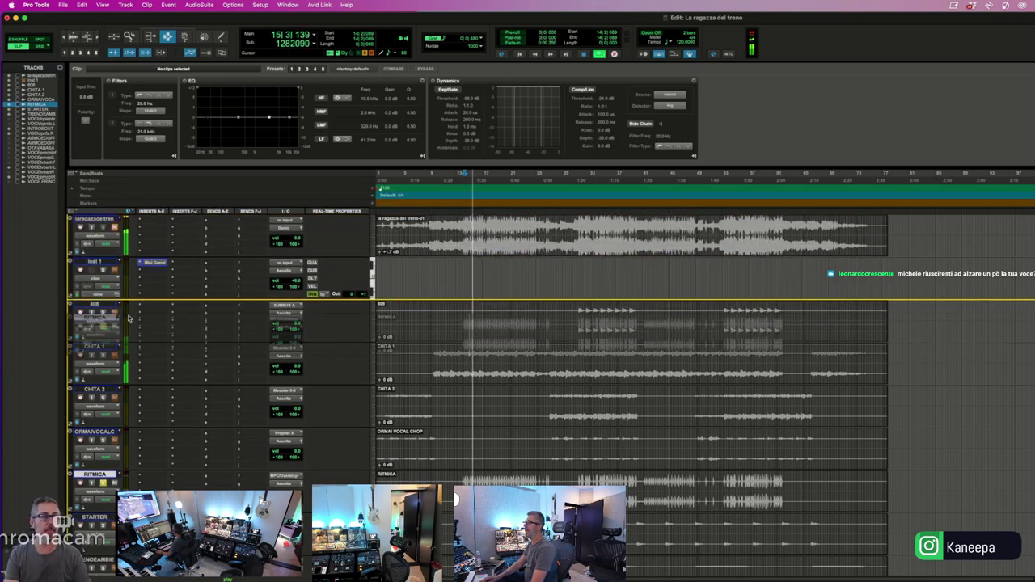
drag(208, 328, 219, 332)
key(space)
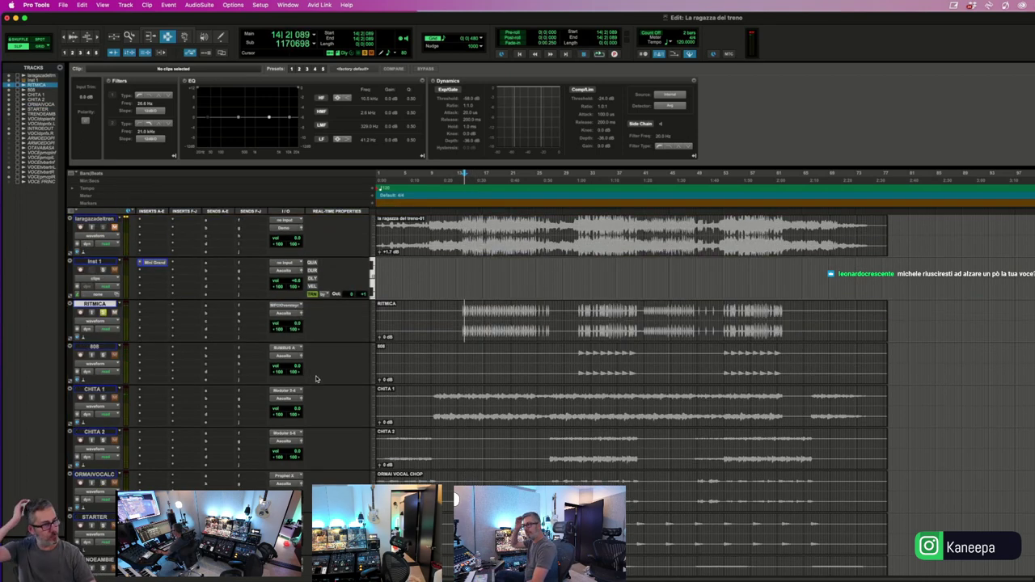
- Colour the whole RITMICA clip magenta using the Color Palette
key(super+a)
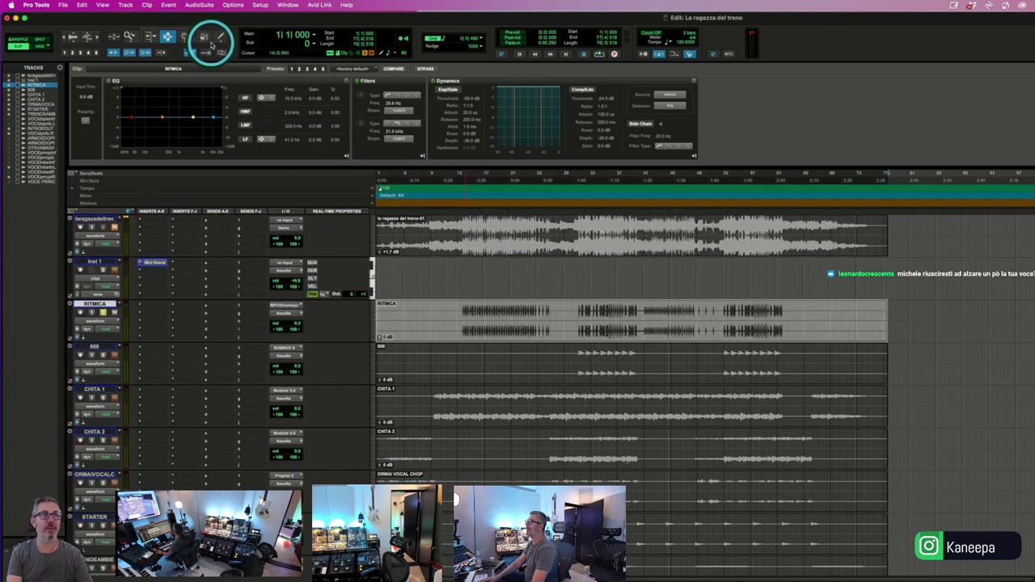
click(282, 5)
click(322, 335)
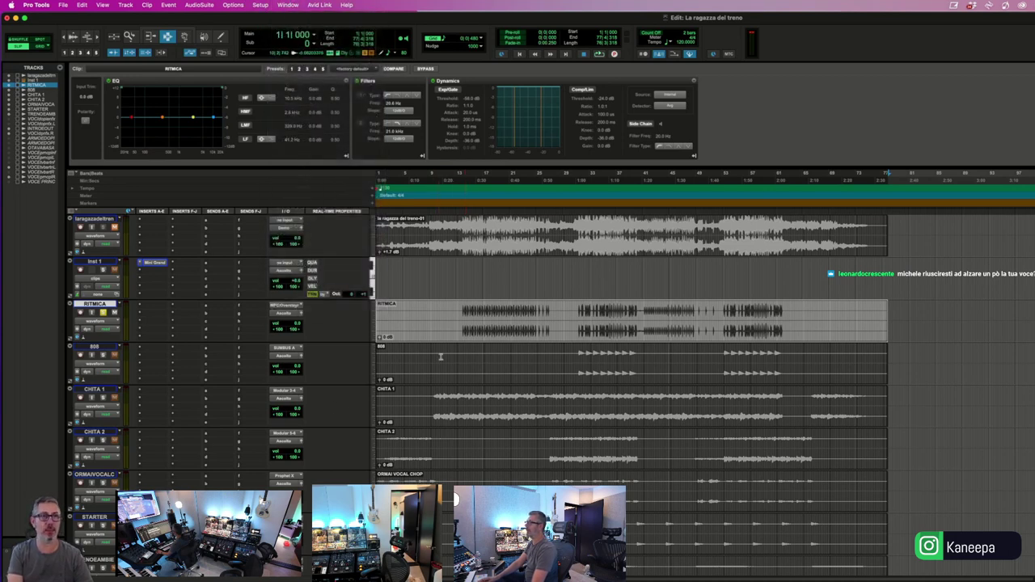
click(288, 5)
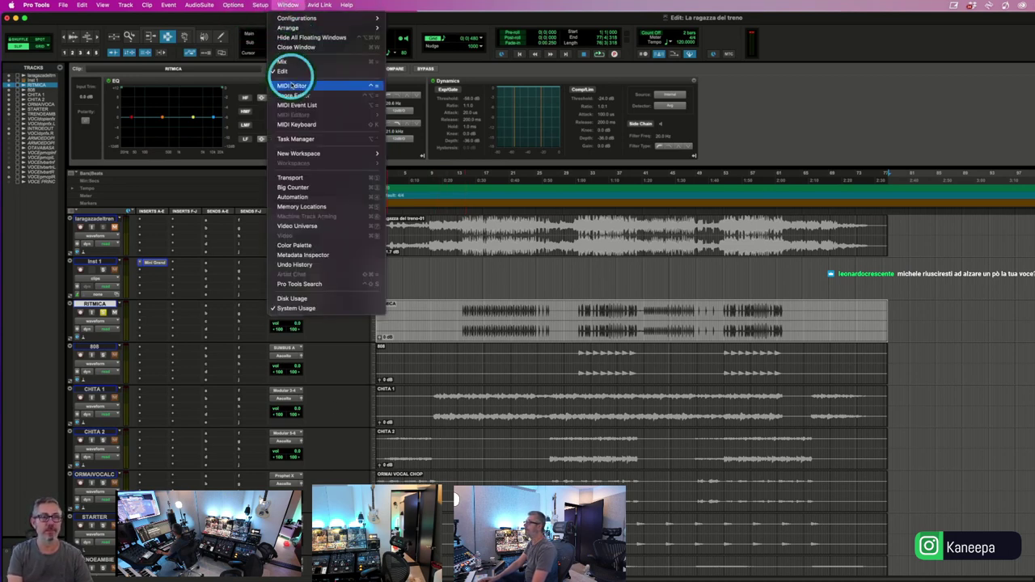
click(311, 245)
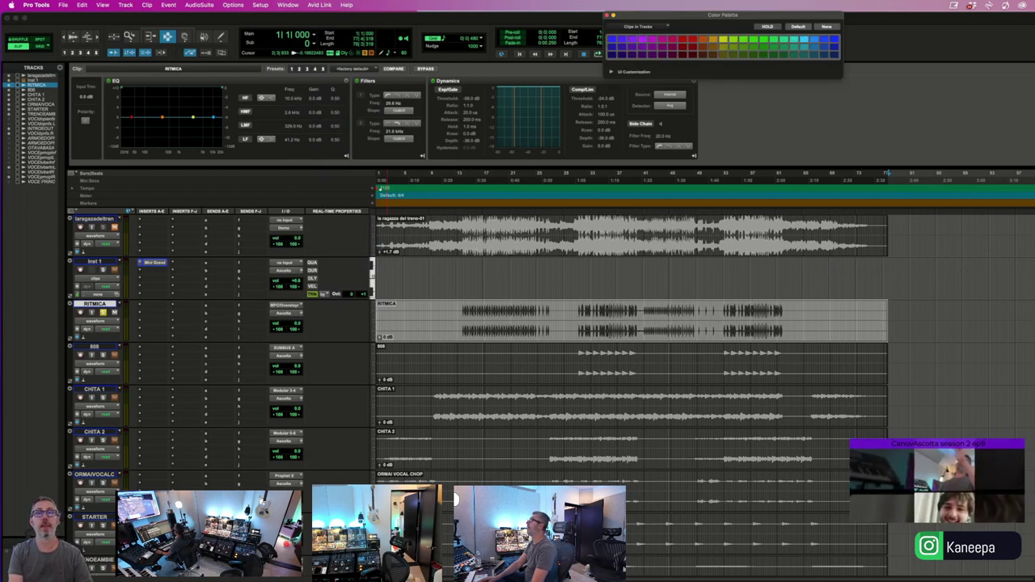
click(661, 39)
click(546, 309)
- Play the soloed RITMICA track from the start of its rhythm part at around bar 14
click(467, 309)
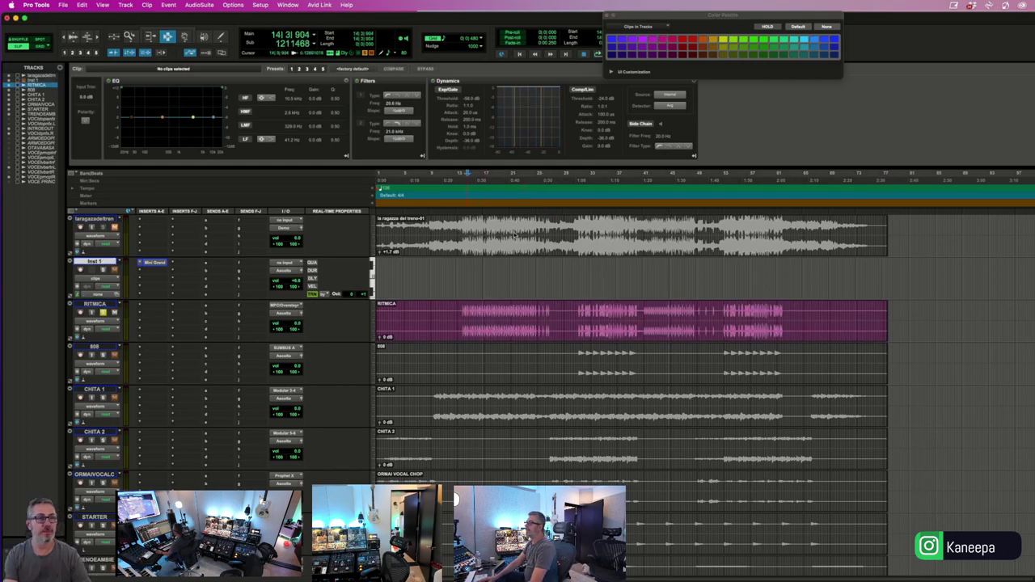
key(space)
click(18, 309)
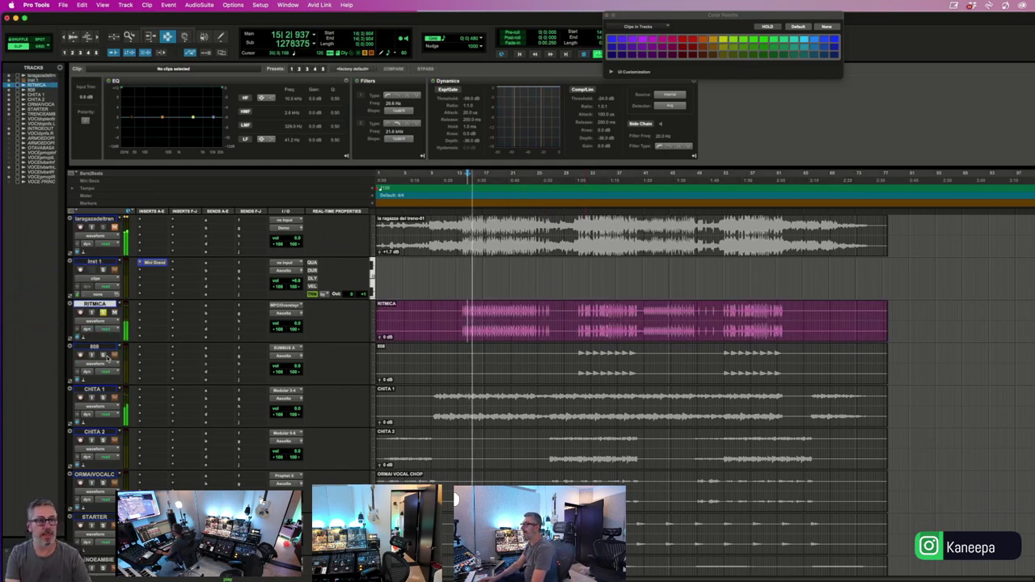
key(space)
- Play the soloed 808 track from about bar 31 and colour its clip yellow
click(575, 363)
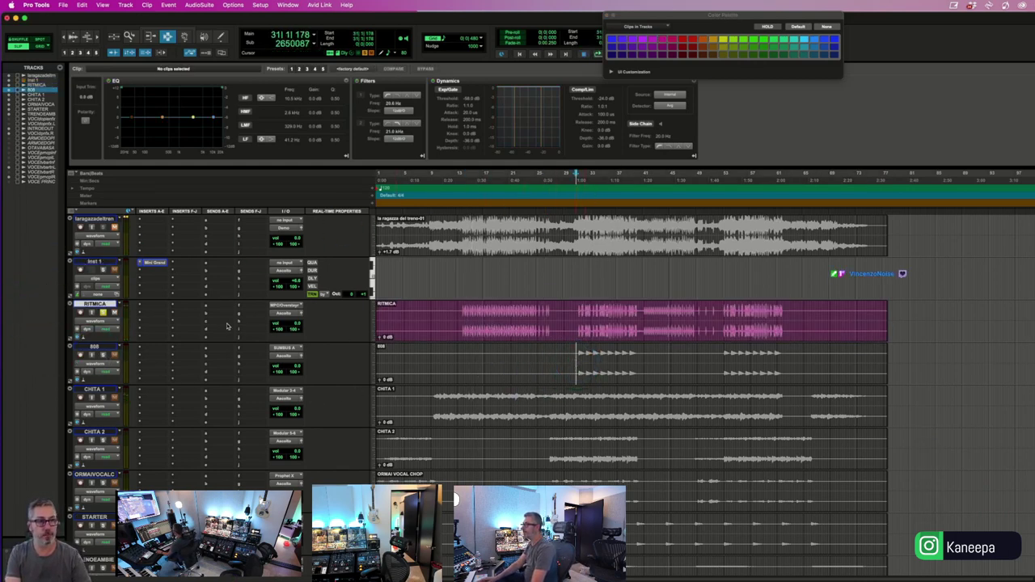
key(space)
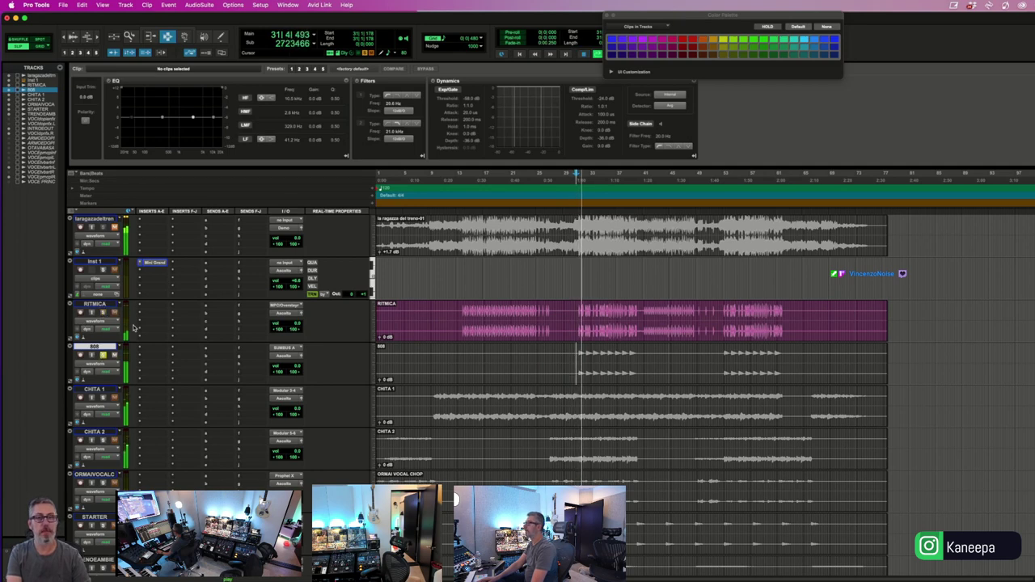
click(417, 367)
double_click(417, 366)
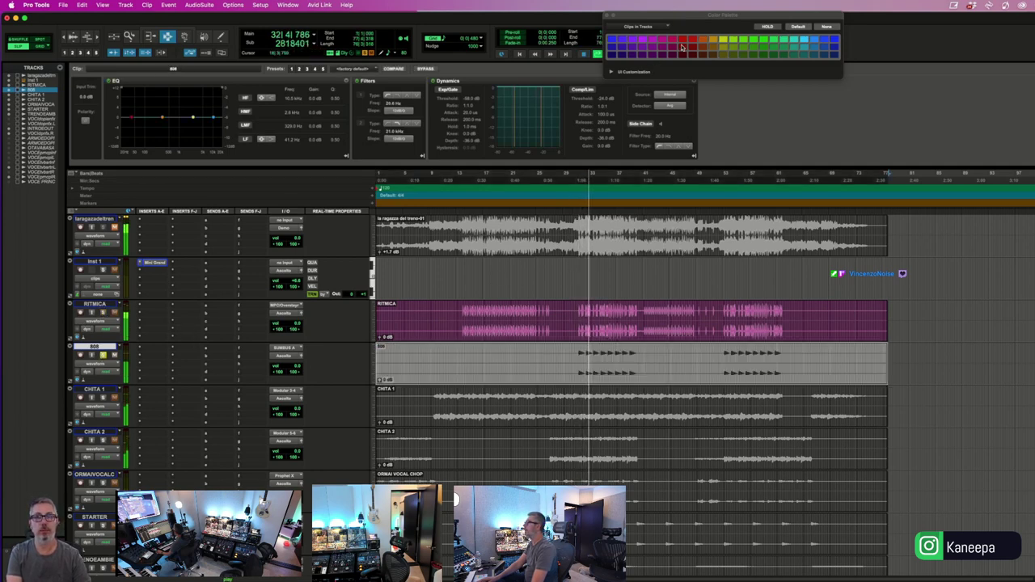
click(724, 39)
click(577, 364)
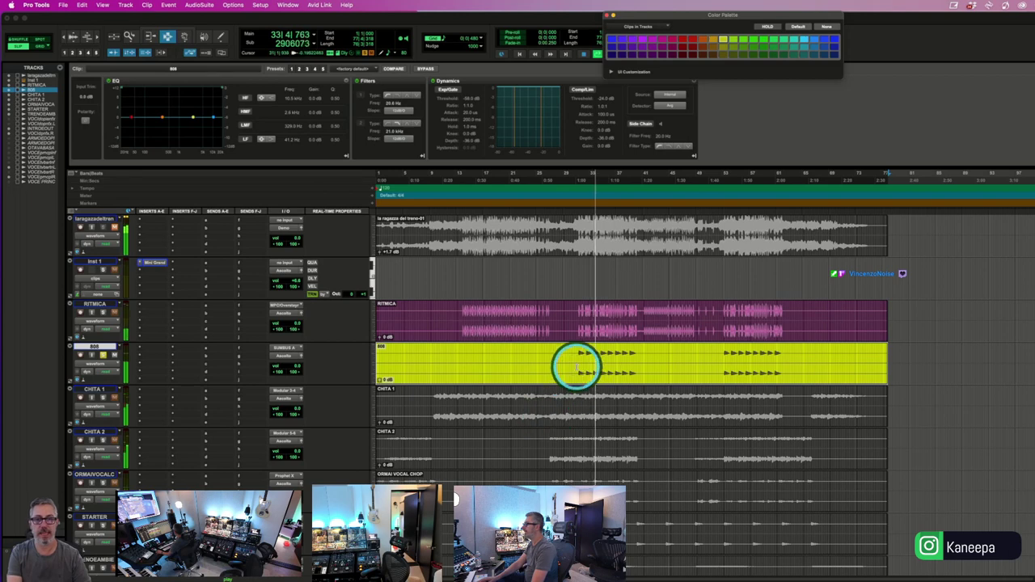
- Unsolo the 808 track and solo the CHITA 1 and CHITA 2 tracks during playback
click(102, 354)
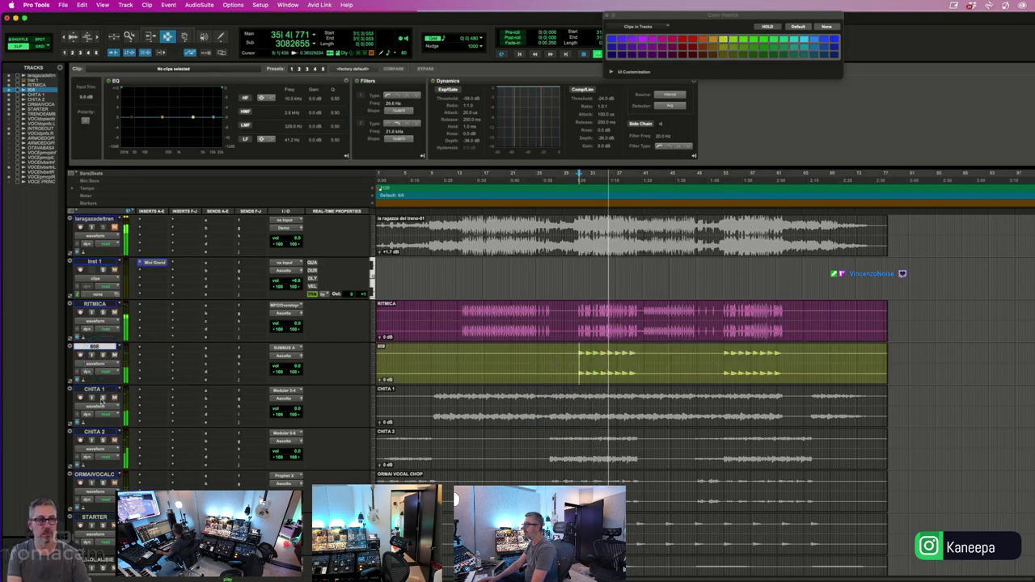
click(103, 398)
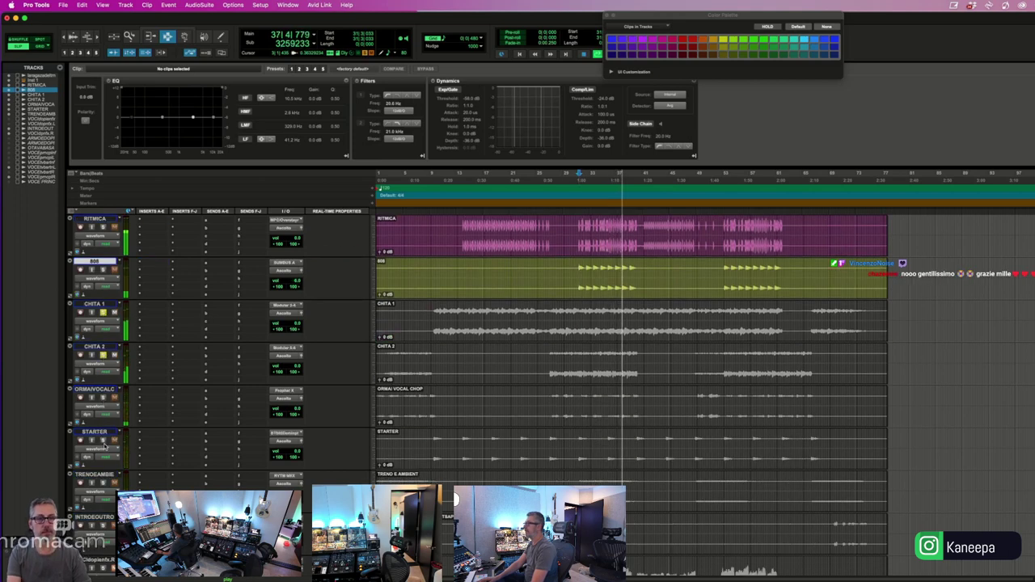
- Select the CHITA 1 and CHITA 2 clips together and colour them green in the Color Palette
scroll(388, 364, down, 2)
click(413, 368)
double_click(413, 368)
shift+click(415, 329)
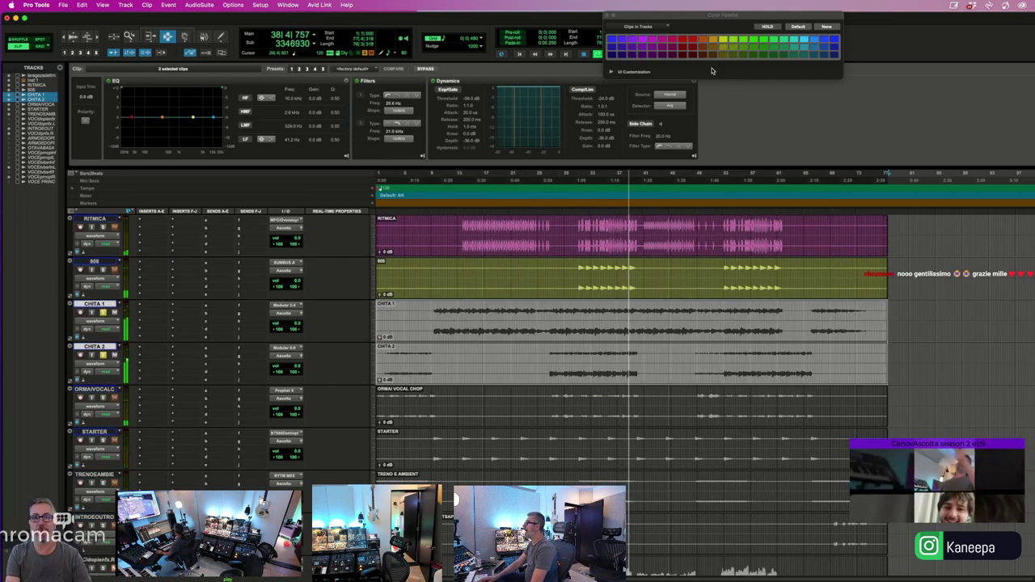
click(722, 39)
click(434, 370)
click(411, 334)
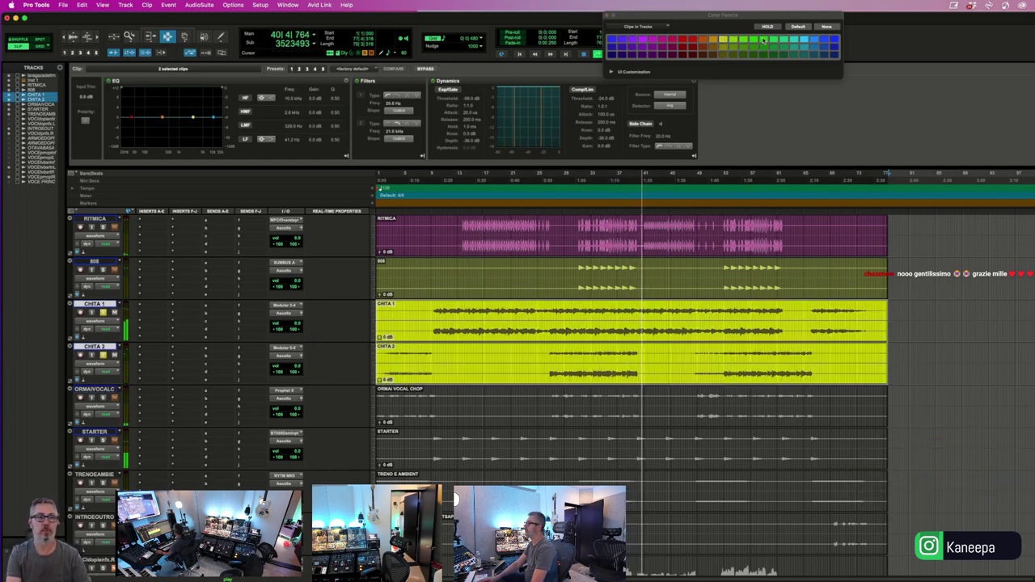
click(745, 39)
click(658, 240)
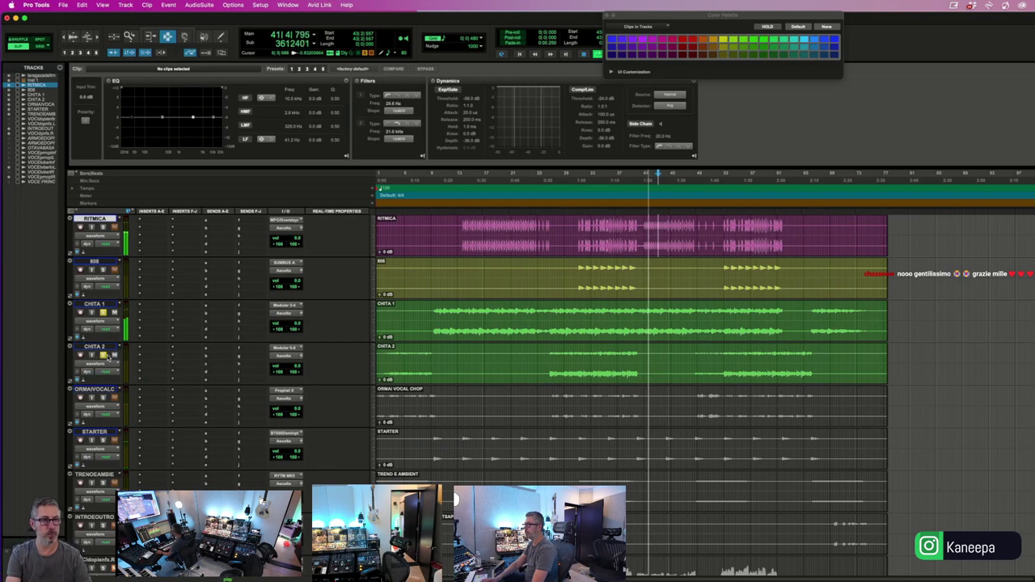
- Unsolo both CHITA tracks, solo the ORMAI VOCAL CHOP track and play it from the session start
scroll(325, 438, up, 3)
scroll(324, 439, down, 1)
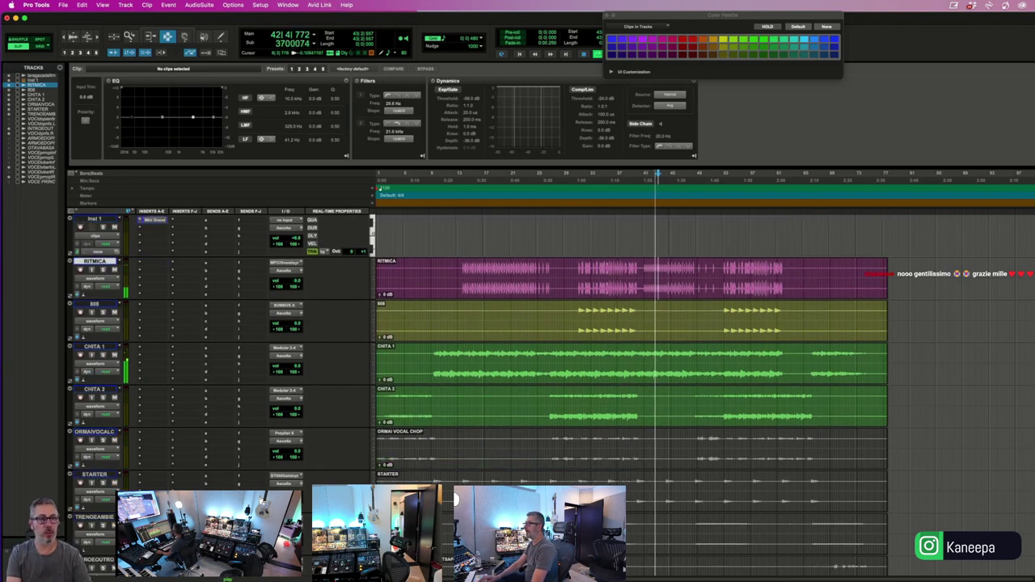
key(space)
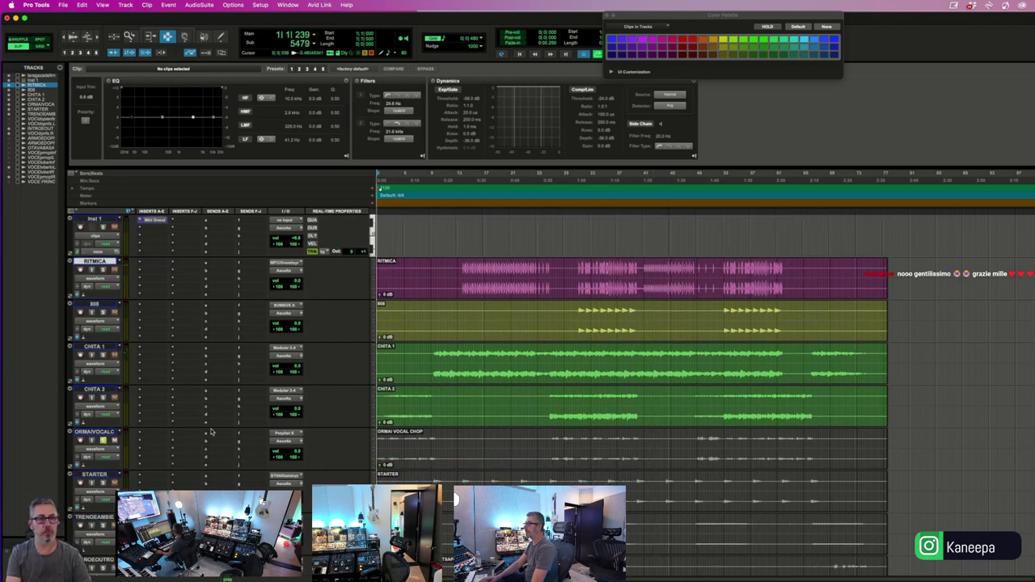
- Colour the ORMAI VOCAL CHOP and STARTER clips blue
scroll(212, 433, down, 1)
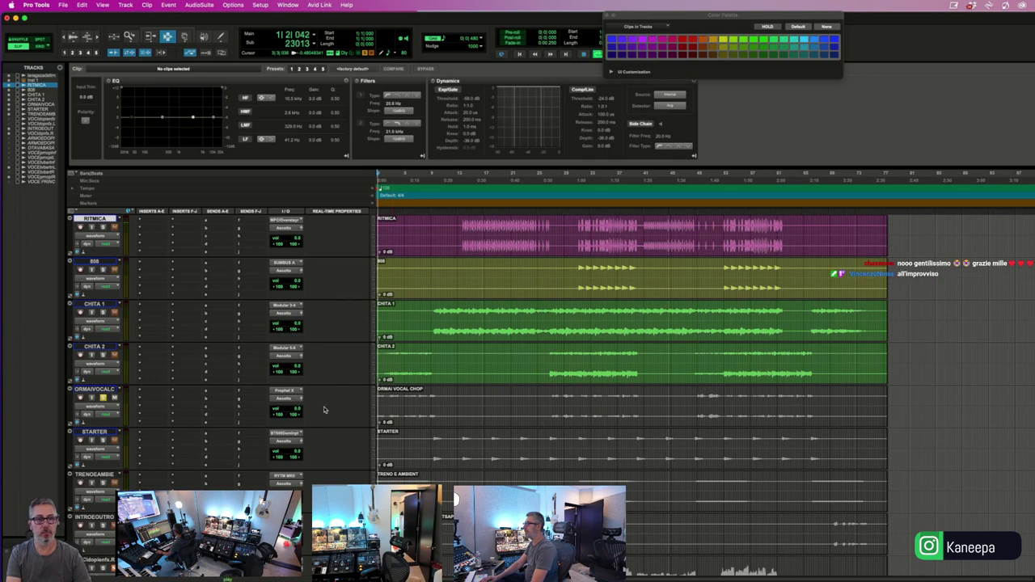
click(373, 405)
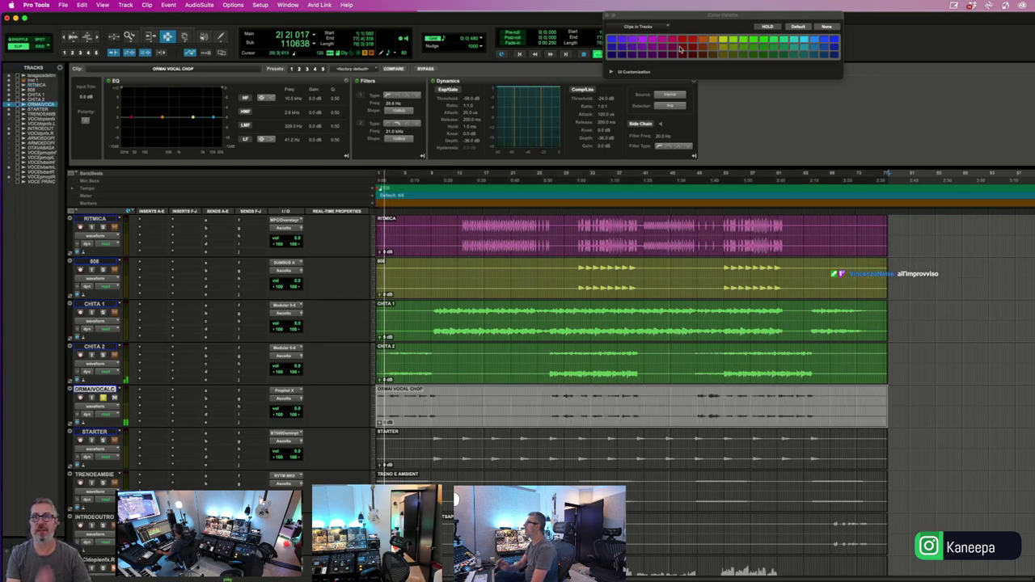
click(829, 42)
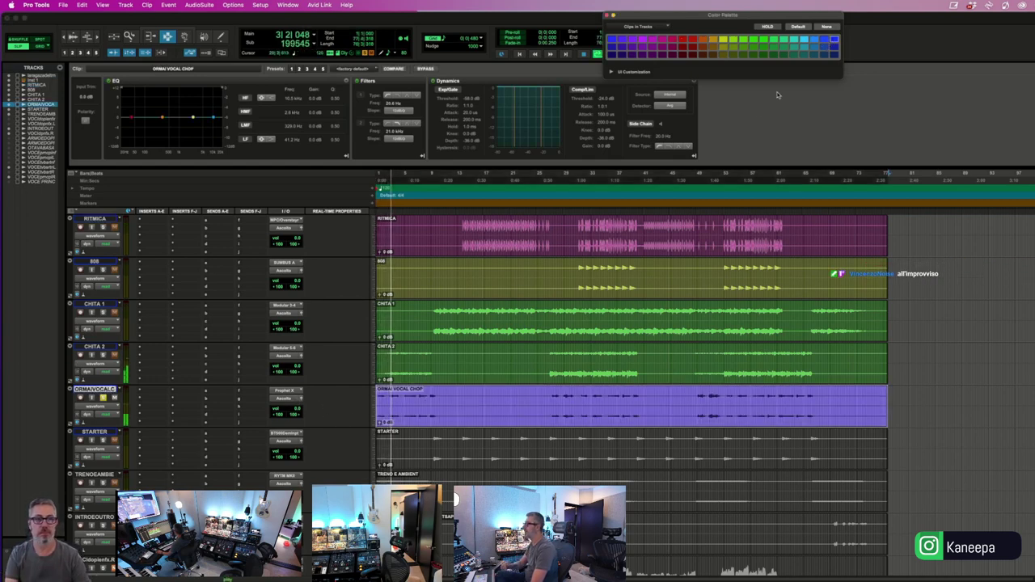
click(573, 433)
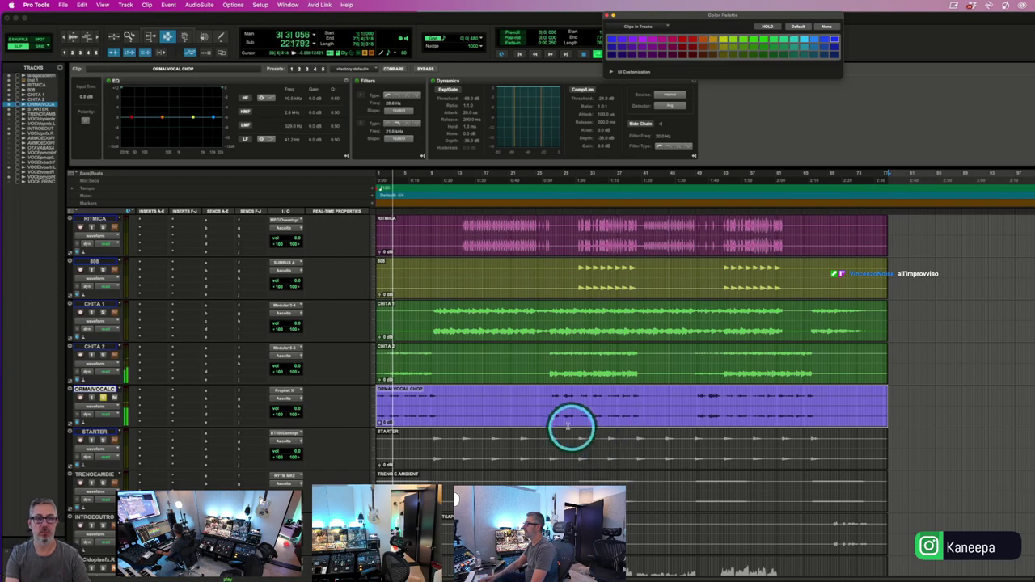
click(834, 46)
click(677, 320)
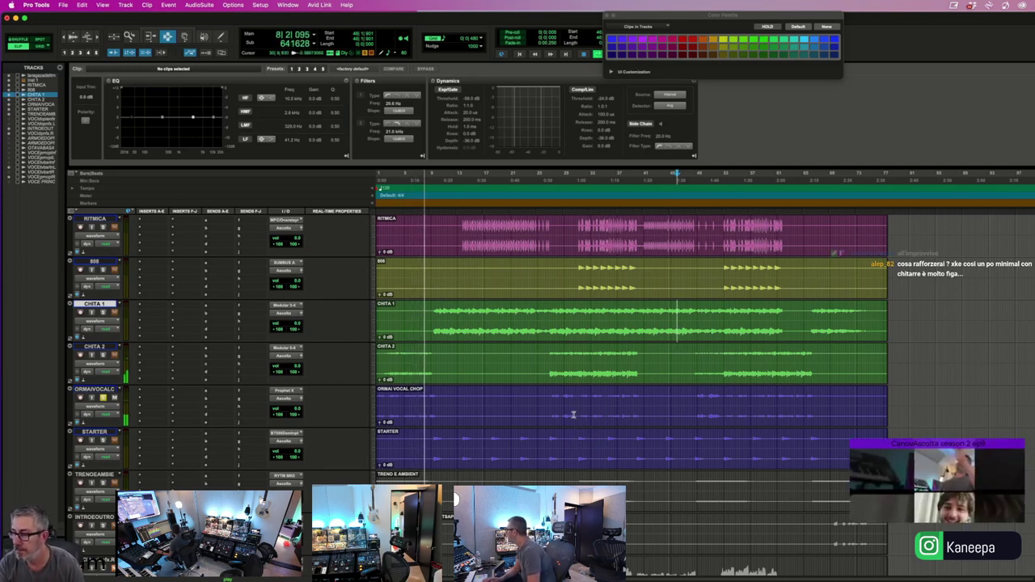
- Play the soloed ORMAI VOCAL CHOP track from its chops at about bar 29
click(572, 414)
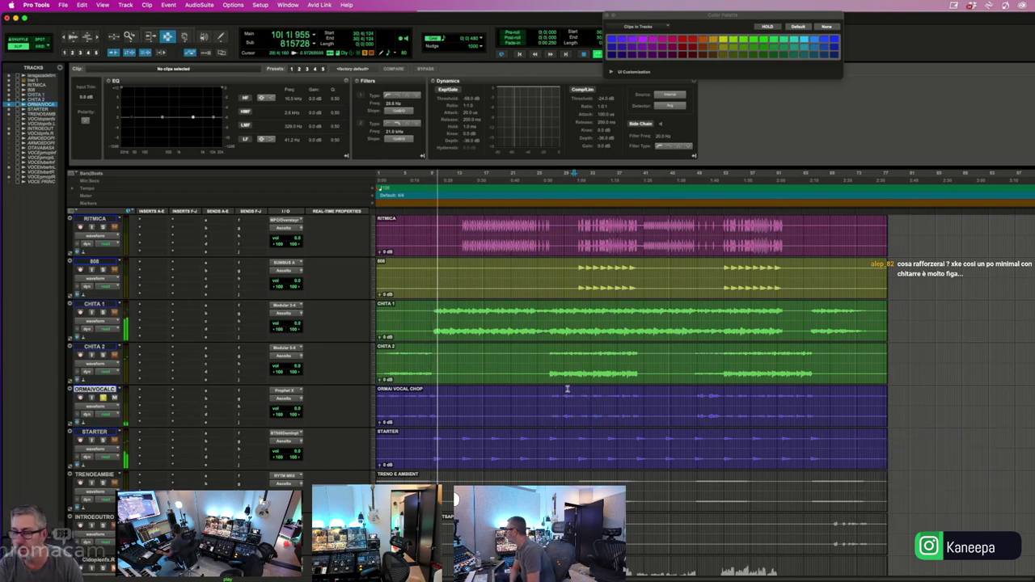
click(520, 397)
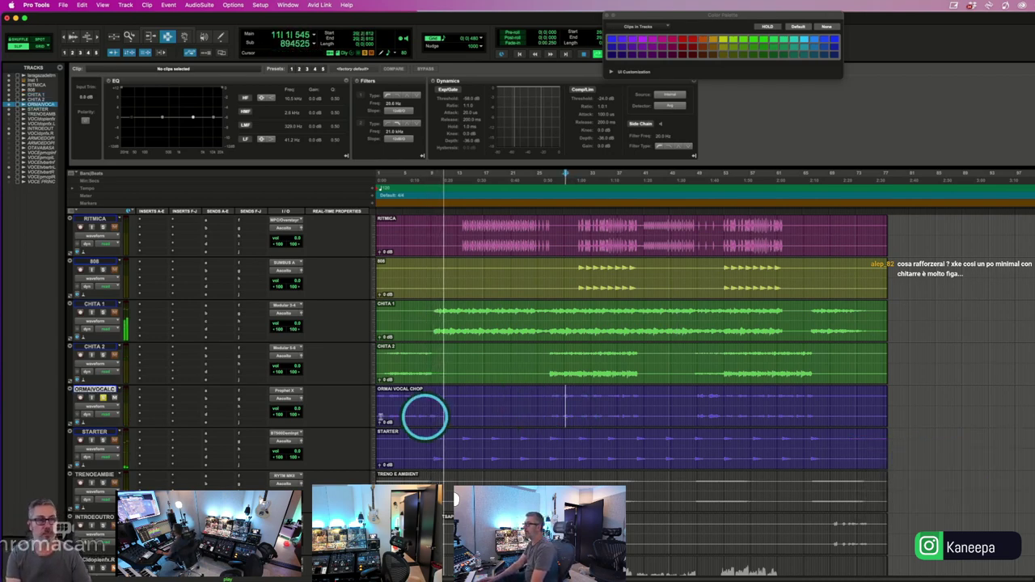
key(space)
- Solo the TRENO E AMBIENT track and colour its clip magenta
scroll(115, 421, down, 1)
scroll(151, 402, down, 2)
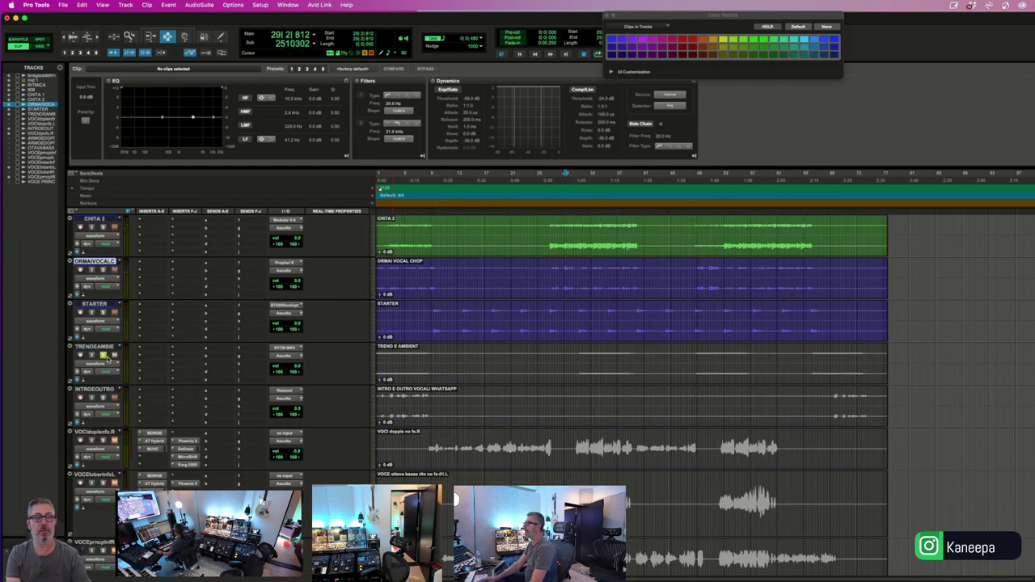
double_click(541, 375)
click(751, 42)
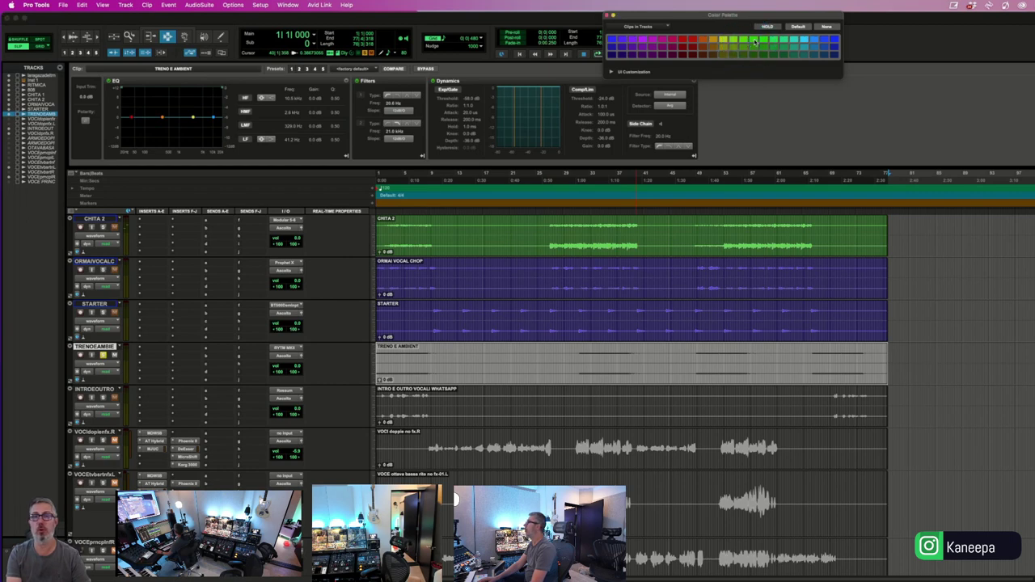
click(580, 349)
click(592, 363)
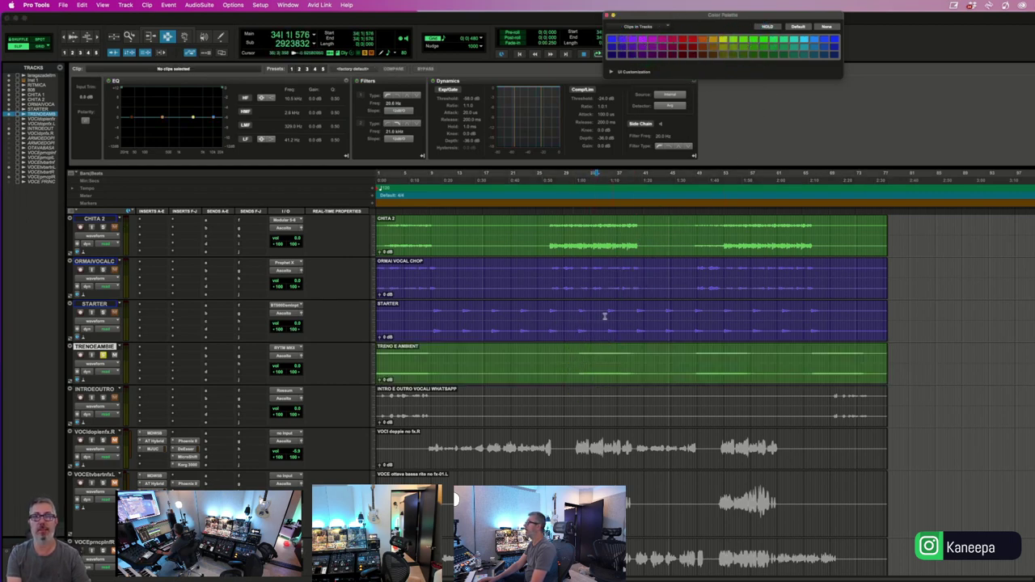
double_click(613, 361)
click(651, 42)
click(623, 279)
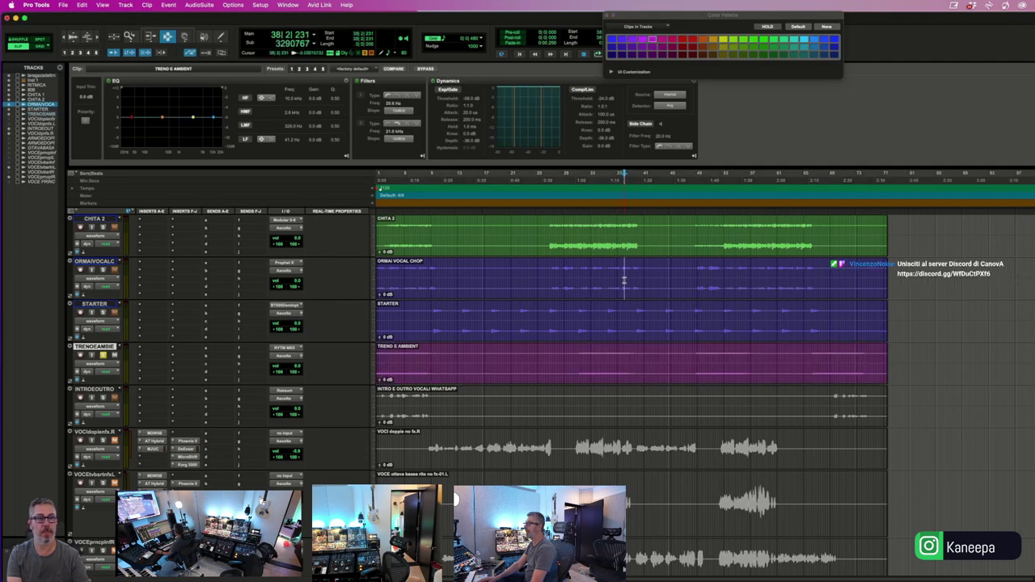
- Unsolo TRENO E AMBIENT, solo the INTRO E OUTRO track and play it from the session start
key(Return)
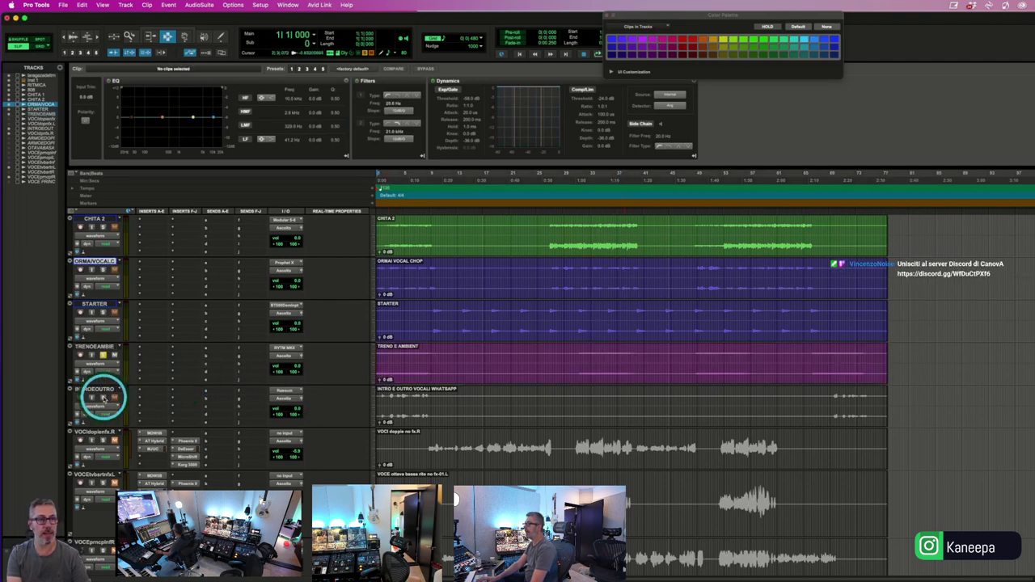
click(104, 356)
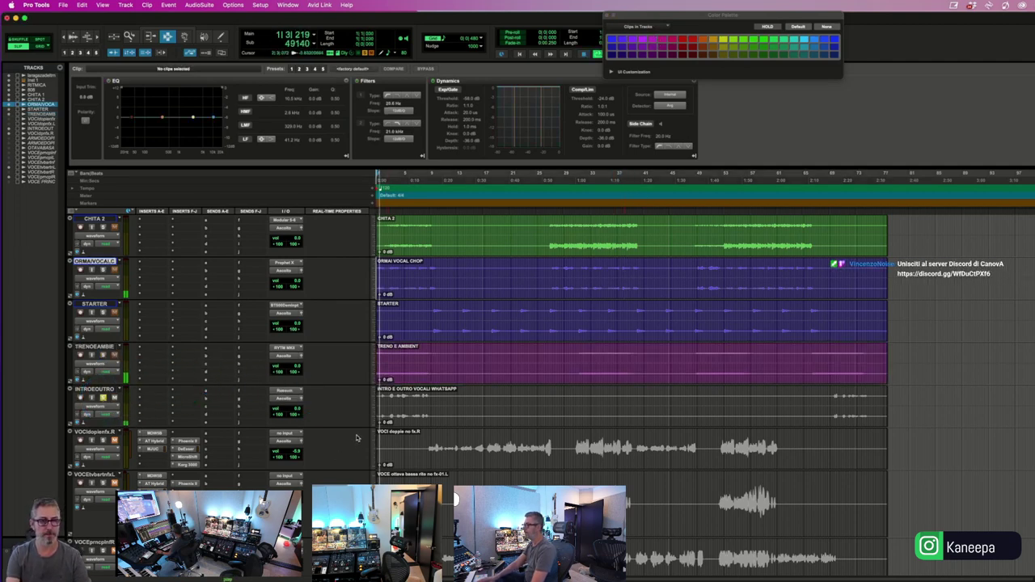
key(t)
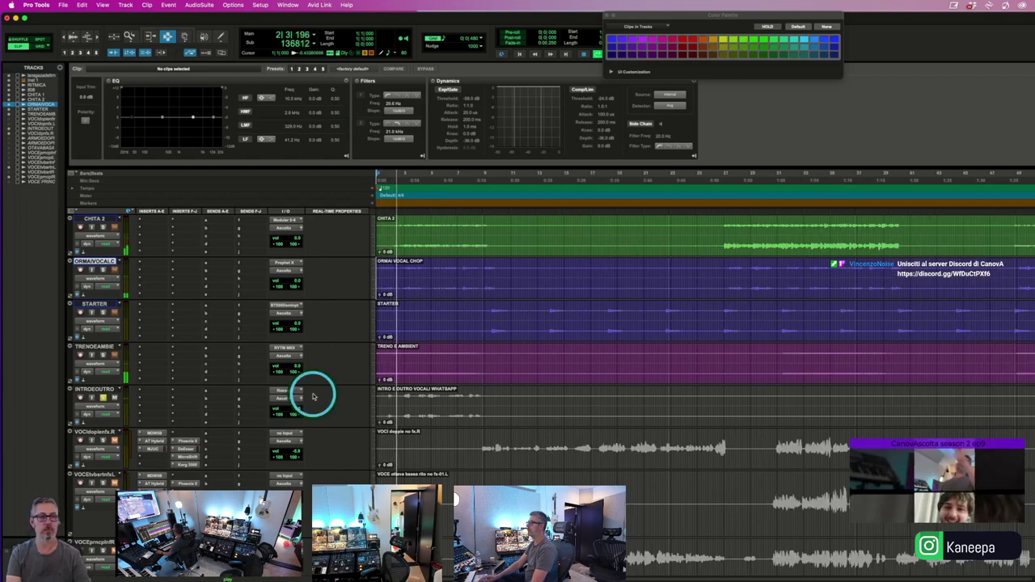
- Select the INTRO E OUTRO clip and the three vocal clips below it, and colour them all red
double_click(497, 415)
scroll(497, 416, down, 2)
shift+click(488, 427)
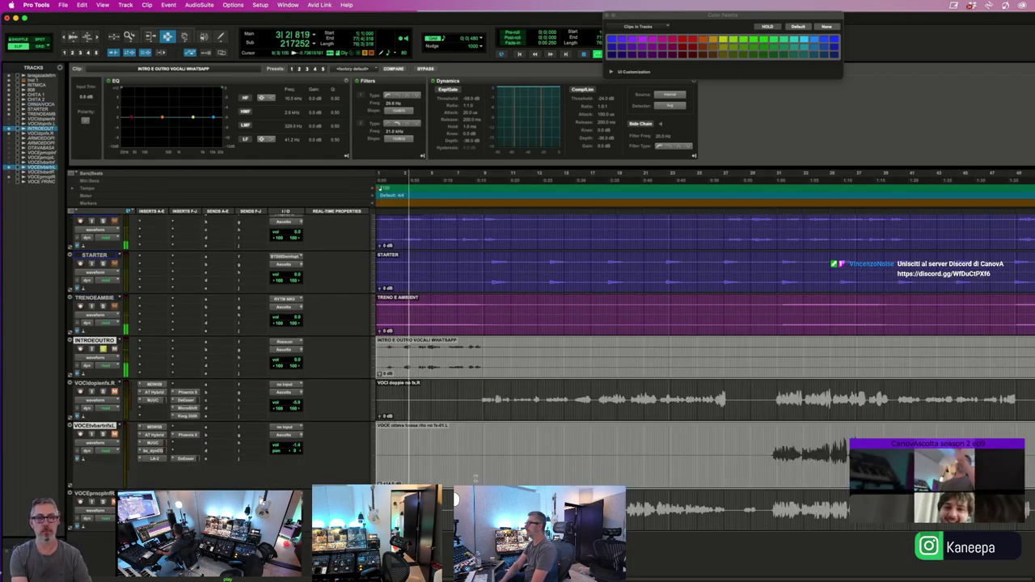
shift+click(468, 414)
key(shift+semicolon)
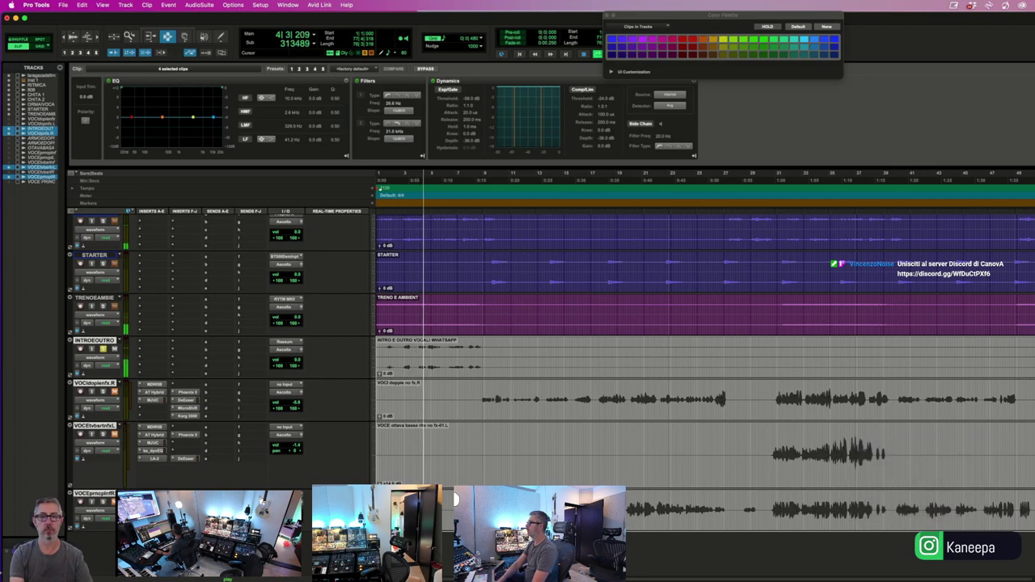
key(super+bracketleft)
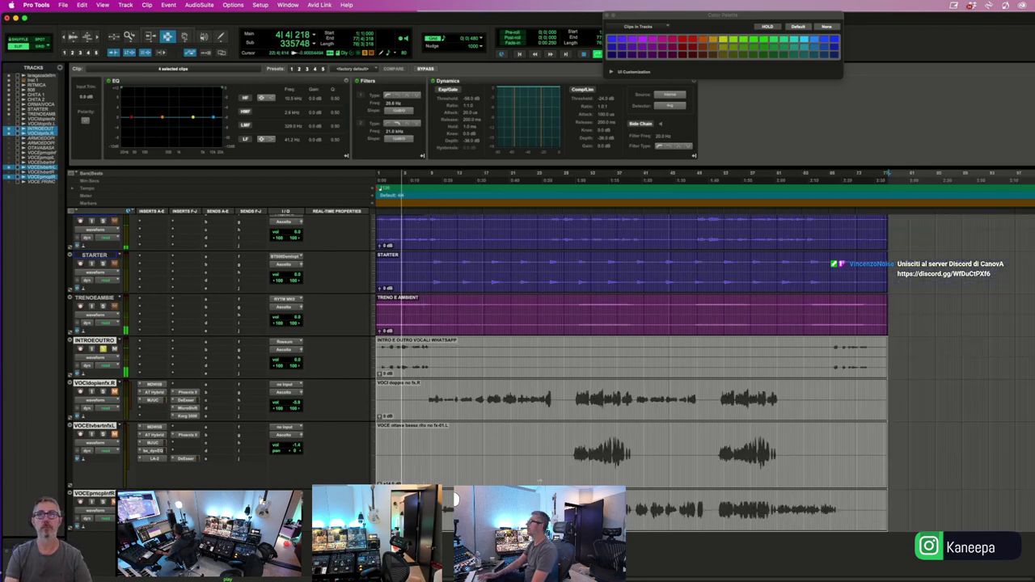
click(692, 38)
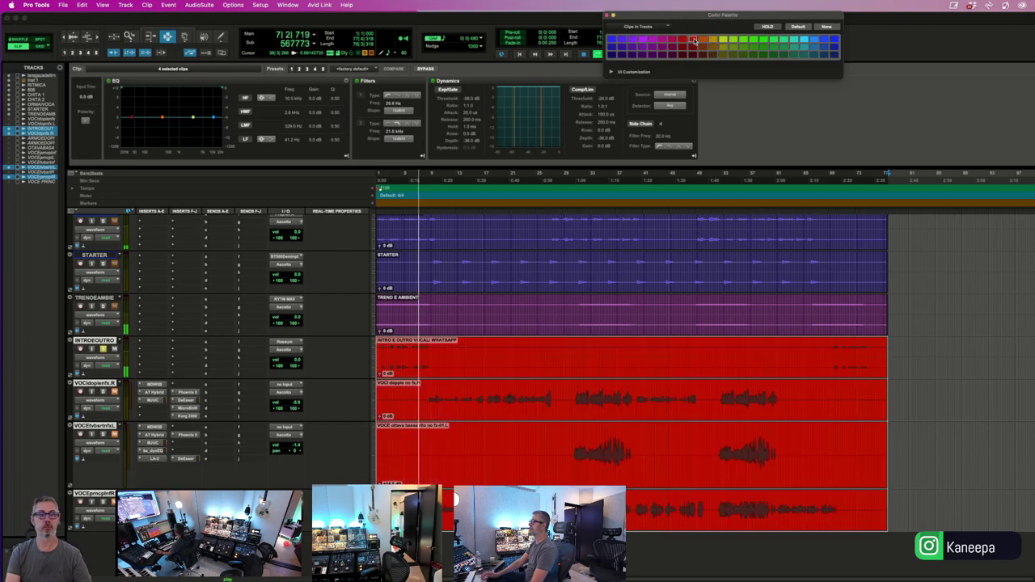
click(644, 356)
- Unsolo the INTRO E OUTRO track and place the cursor in its clip at about bar 6
scroll(318, 360, up, 5)
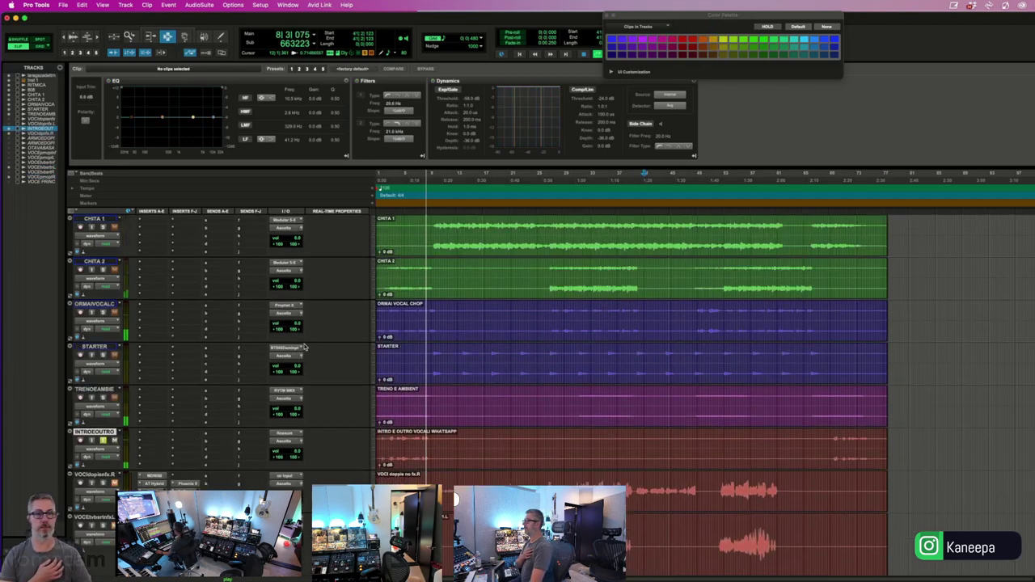
click(319, 351)
scroll(320, 353, down, 5)
click(102, 348)
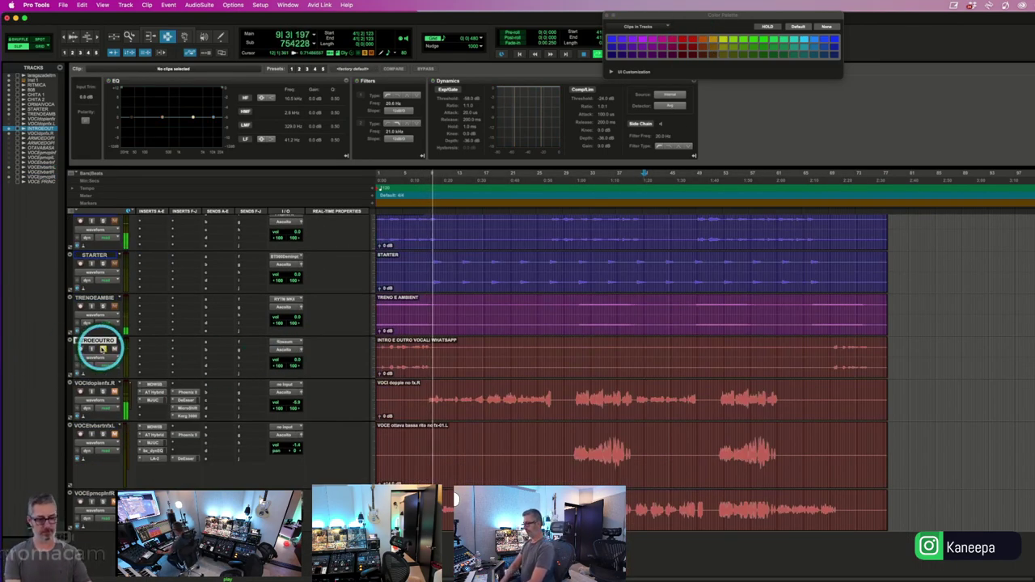
click(447, 395)
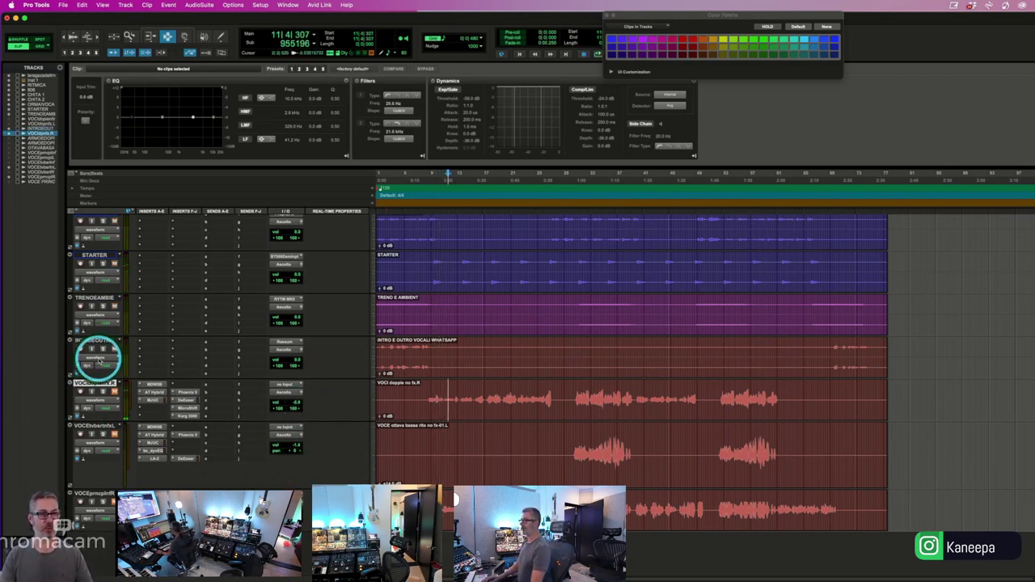
click(416, 360)
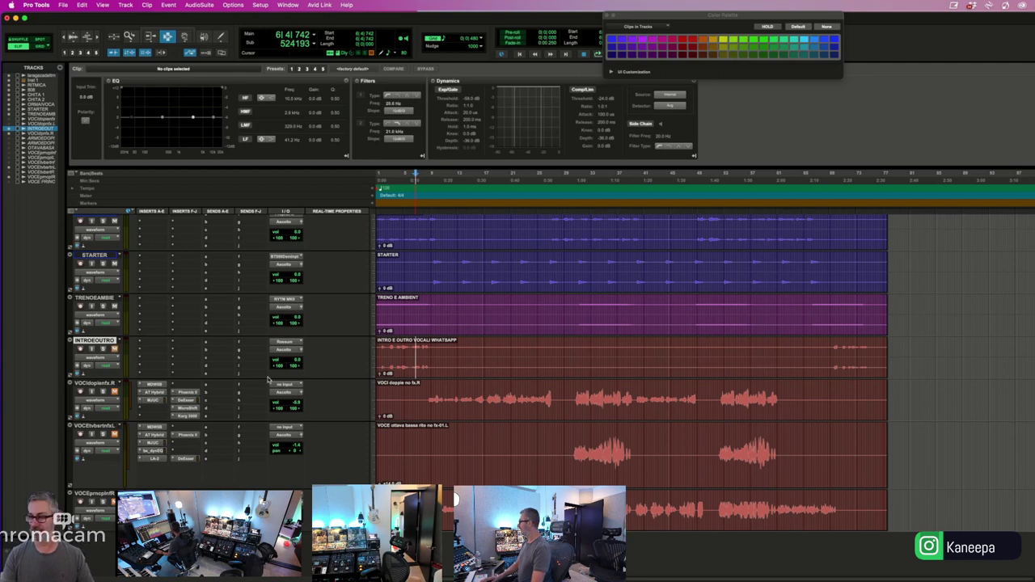
- Play the song without any solo from about bar 20 of the RITMICA track
key(Return)
scroll(568, 400, up, 5)
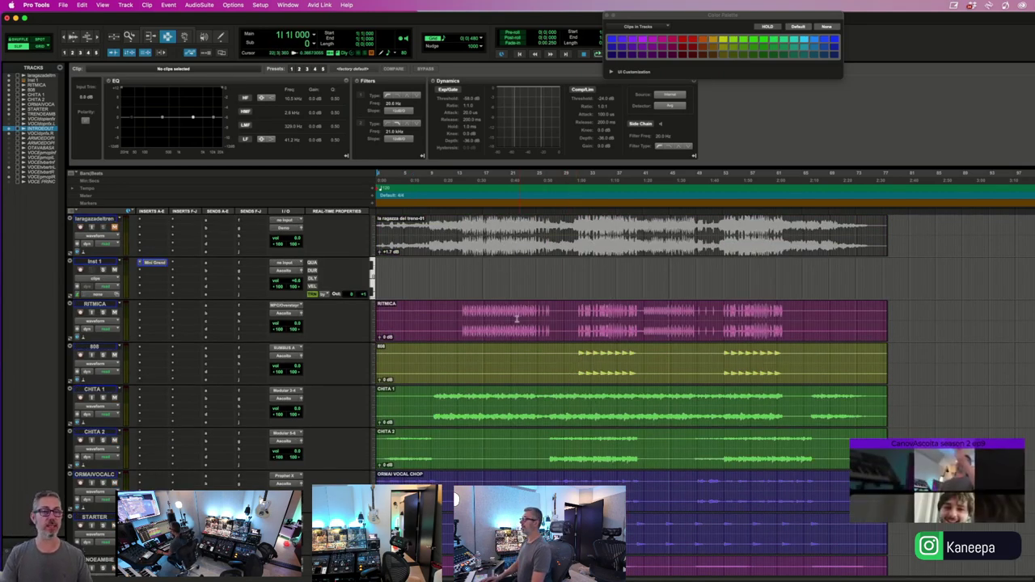
key(space)
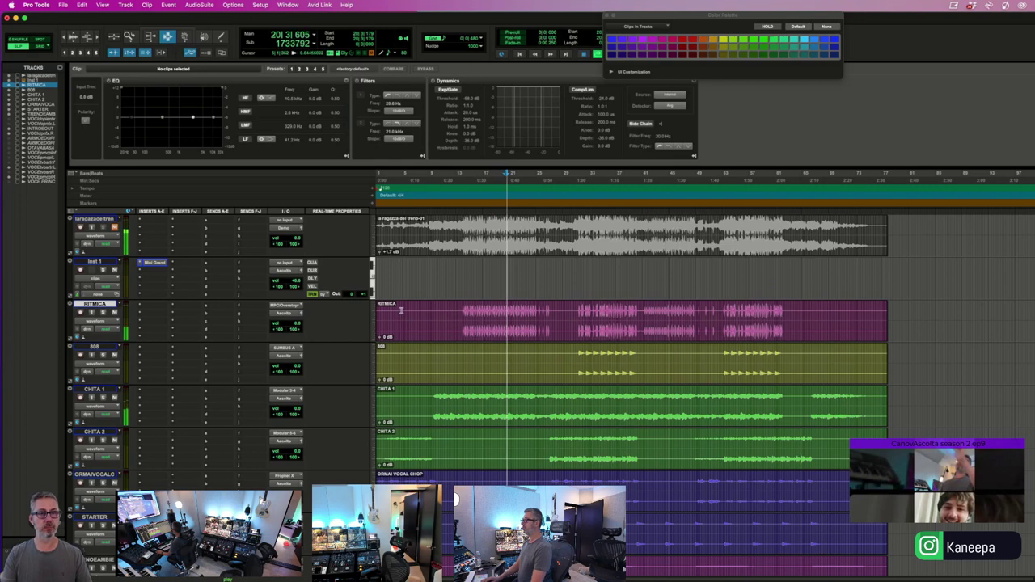
- Solo the CHITA 1 track and play it from its guitar entry at about bar 9
scroll(445, 376, down, 2)
click(440, 372)
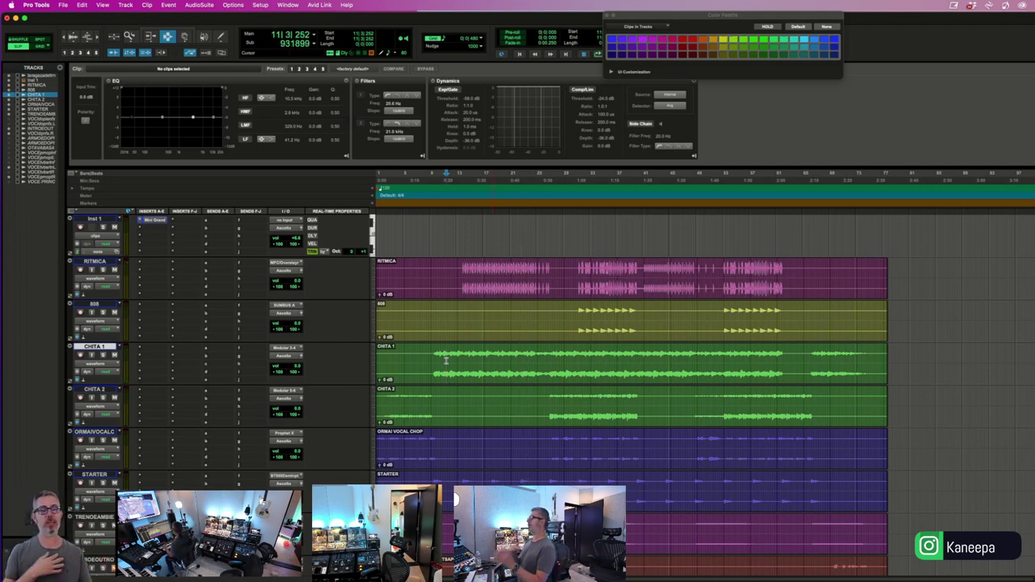
click(438, 362)
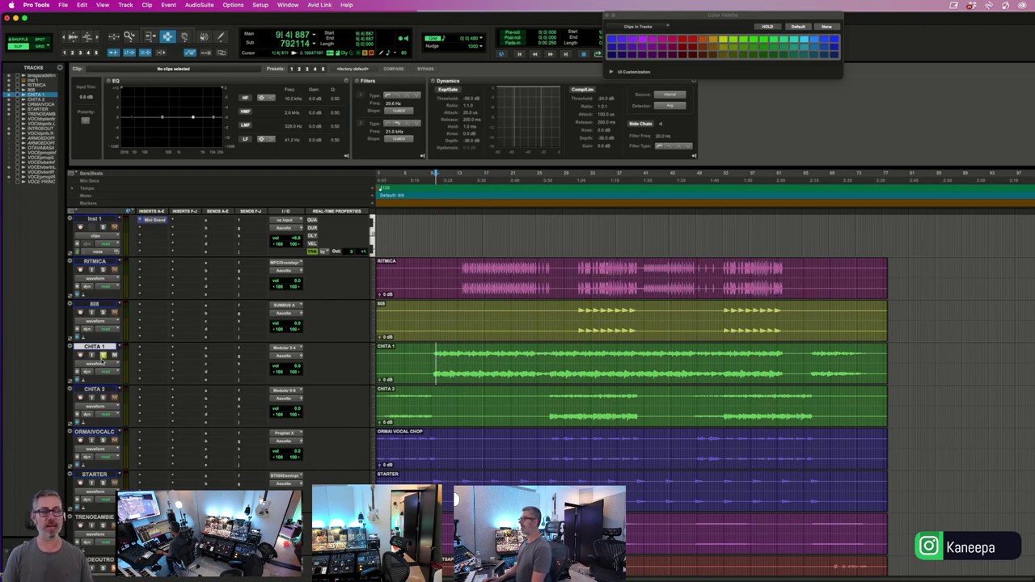
key(space)
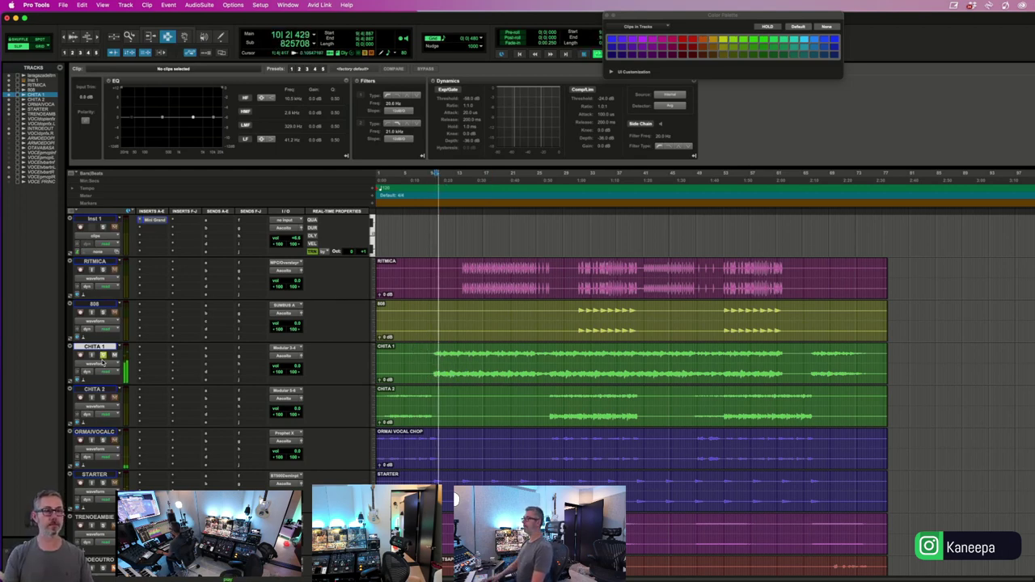
- Insert Lofi Space on the CHITA 1 track and search its presets for "Guitar"
click(109, 361)
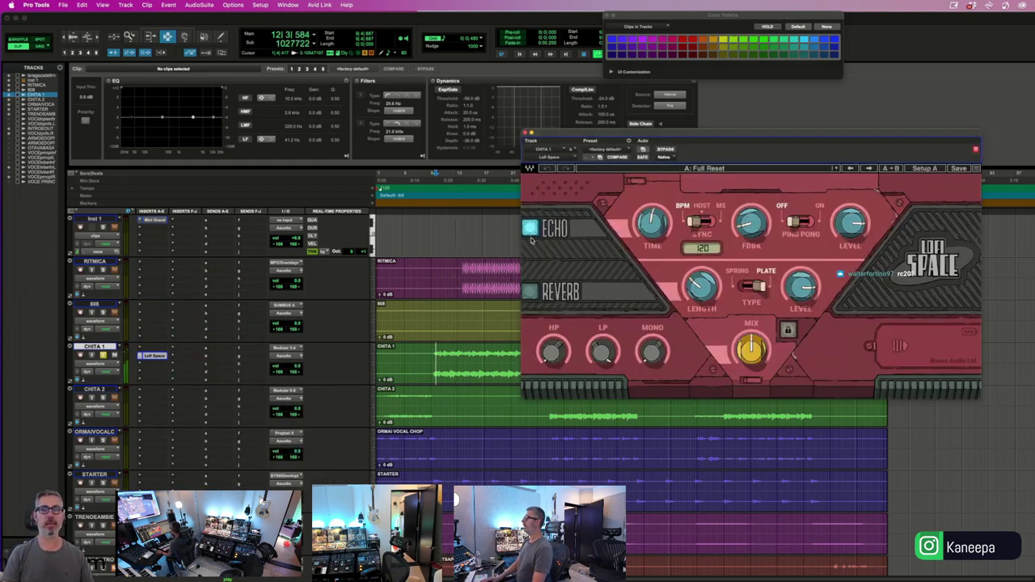
key(Return)
drag(596, 136, 402, 148)
click(525, 180)
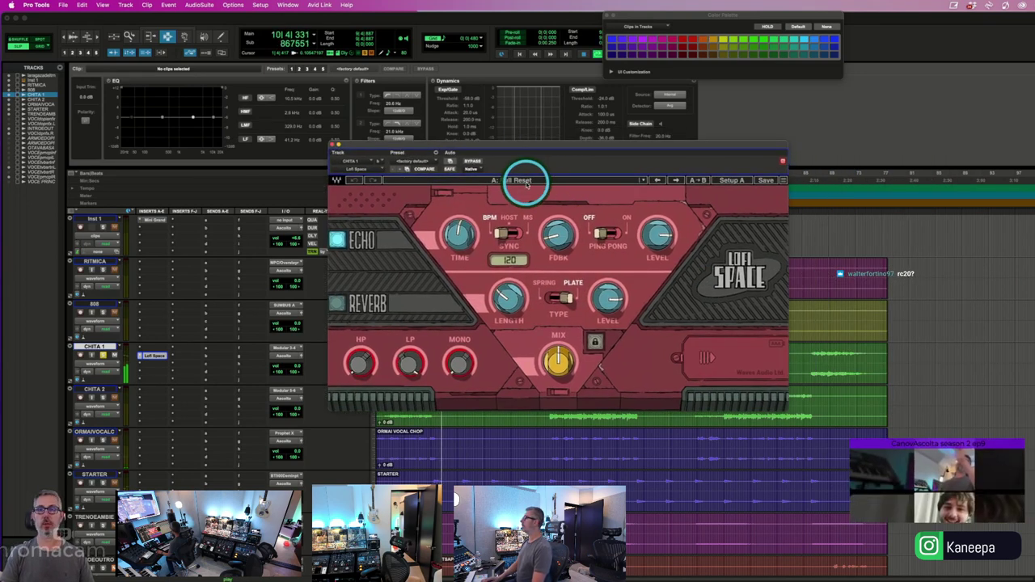
text(gui)
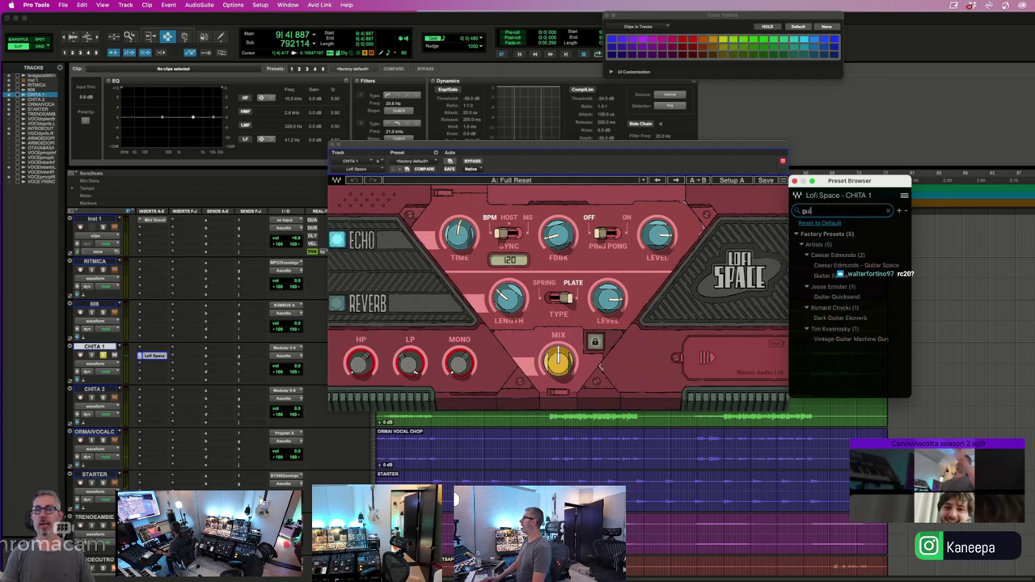
text(tar)
- Audition the guitar presets on CHITA 1 during playback, including Guitar Quicksand, and load Dark Guitar Ekoverb
click(820, 275)
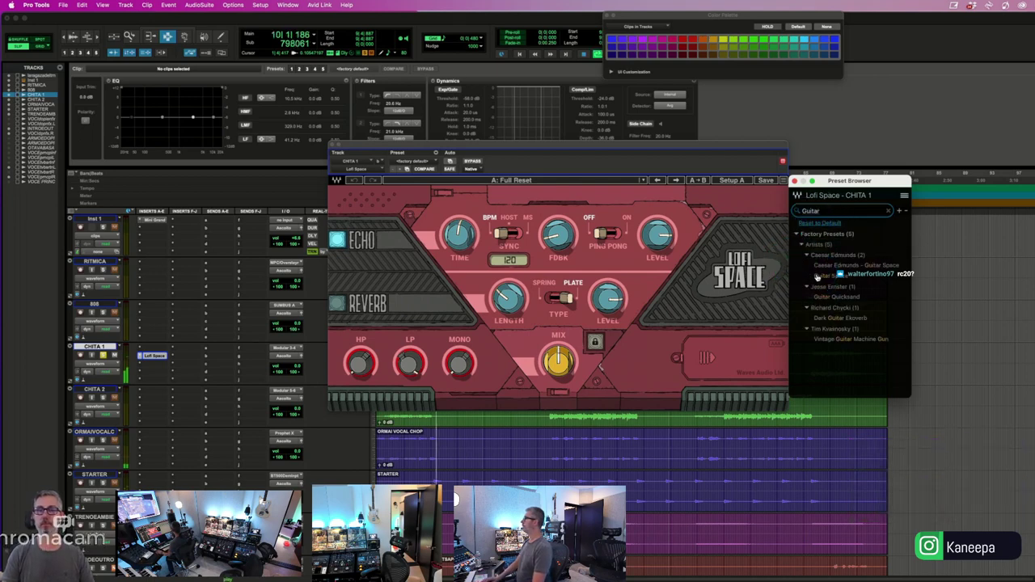
click(819, 267)
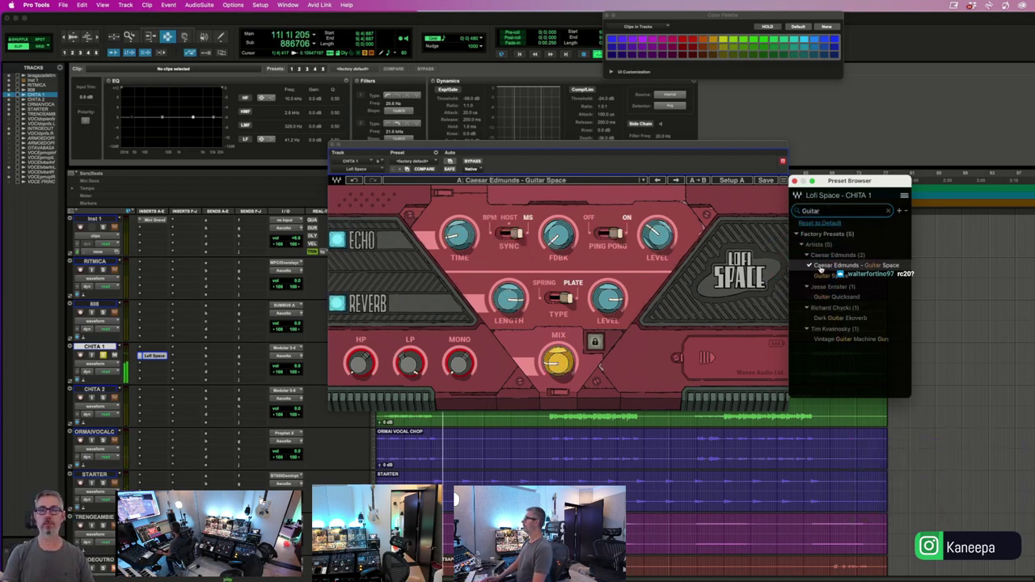
click(825, 298)
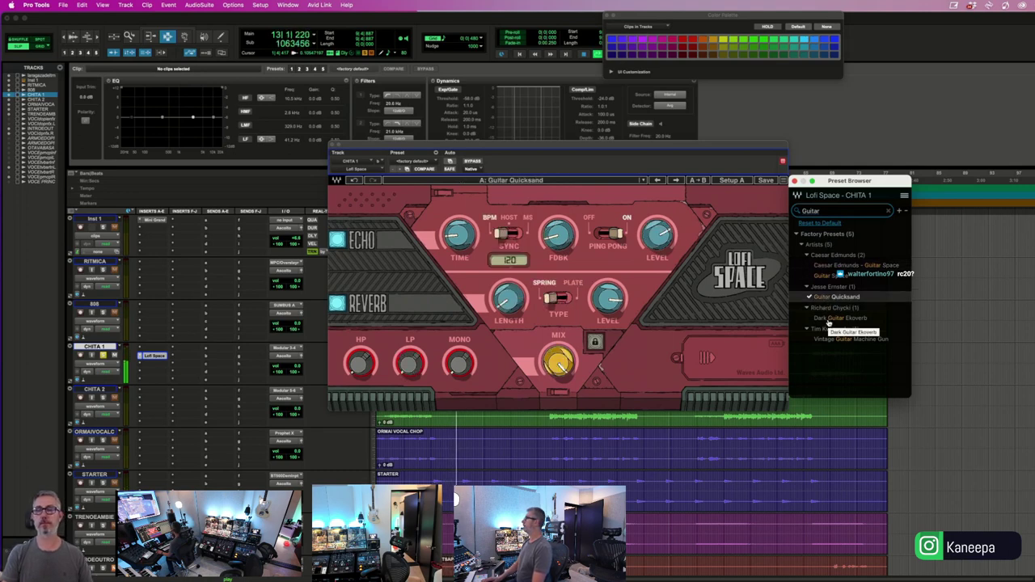
click(828, 320)
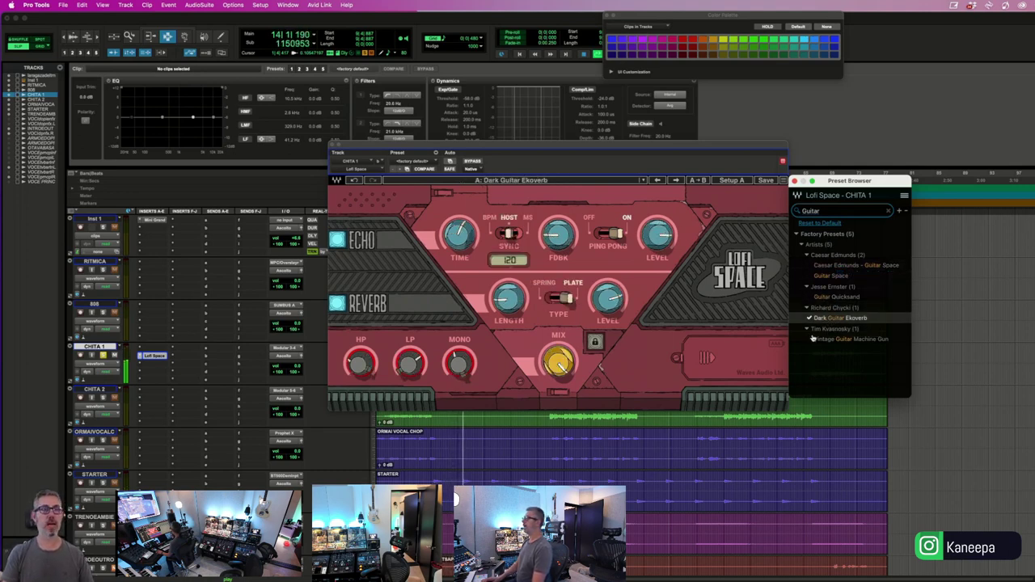
- Add a send on CHITA 1 to a new stereo Aux Input track named "gtr fx"
drag(346, 160, 618, 156)
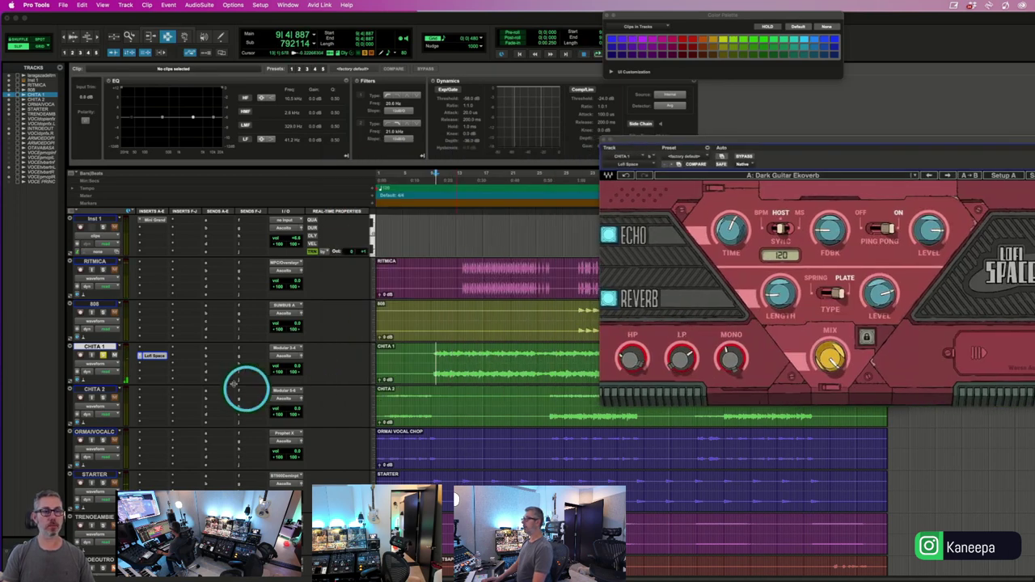
click(249, 356)
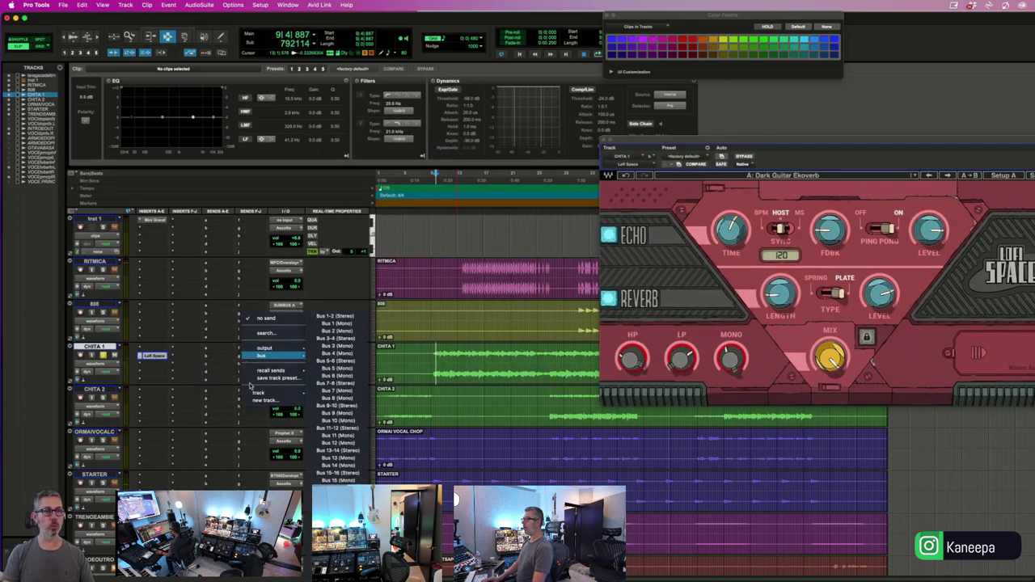
click(202, 377)
click(219, 349)
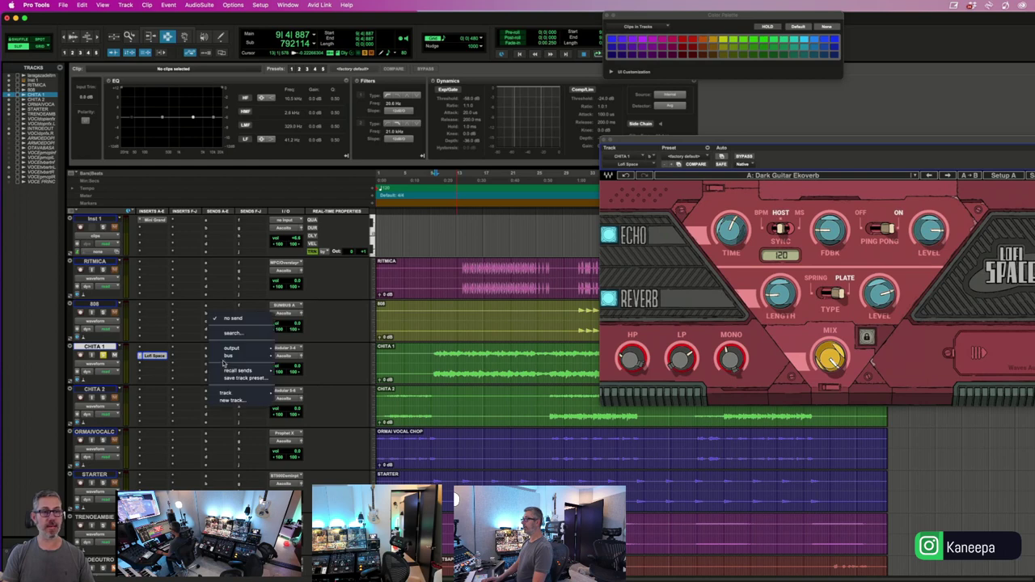
click(238, 396)
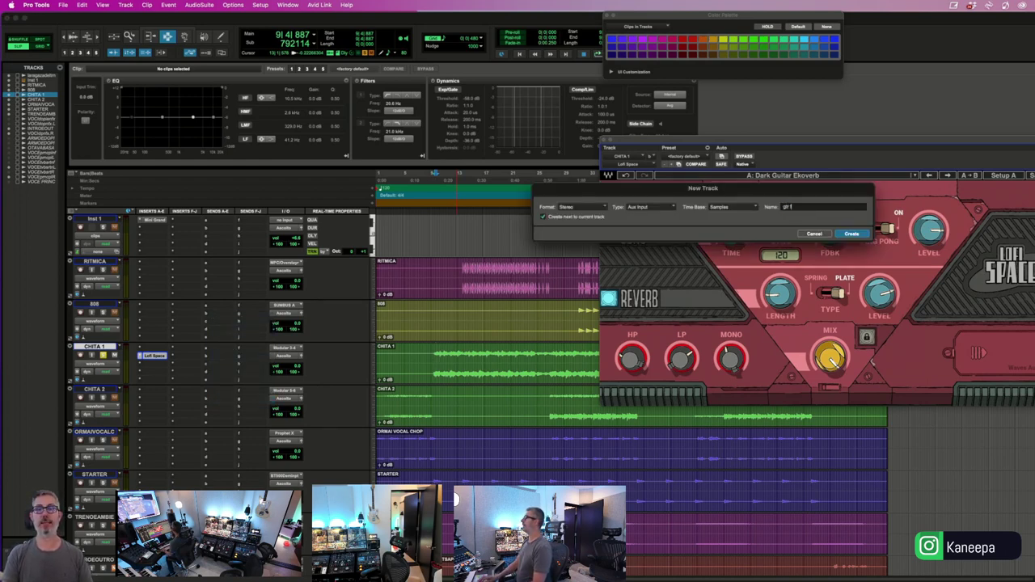
text(gtr fx)
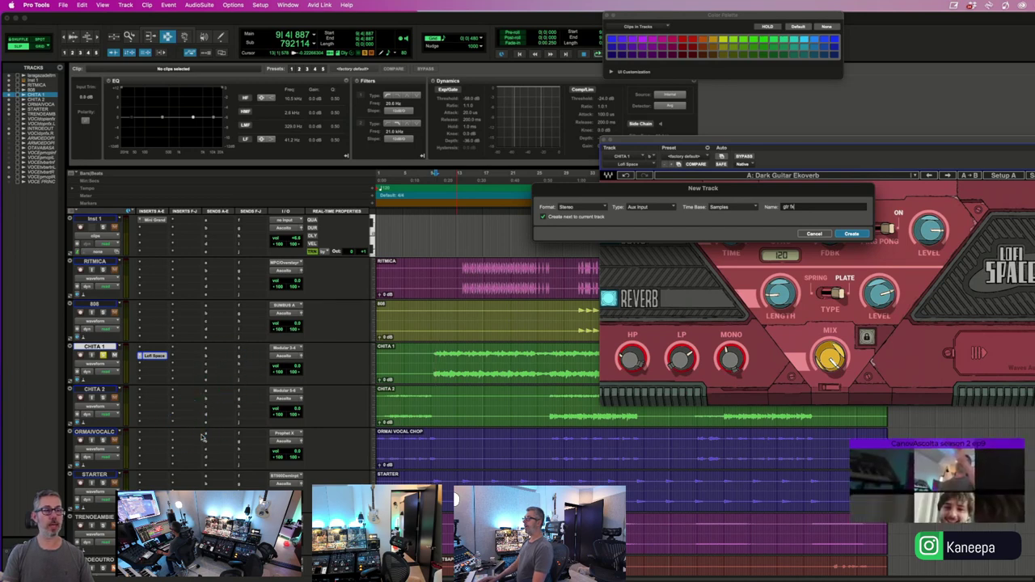
key(Return)
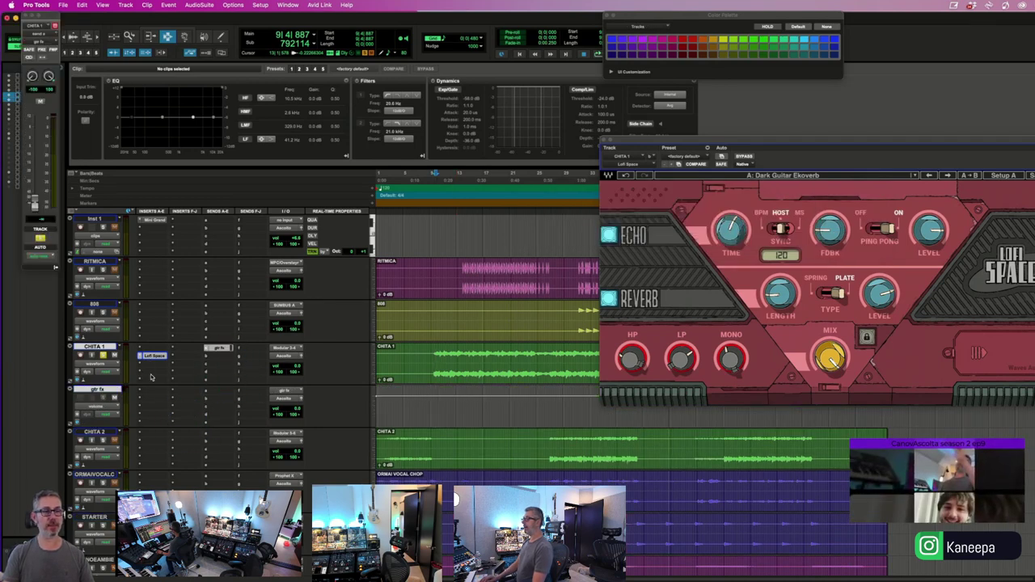
- Move Lofi Space from CHITA 1 to the gtr fx track and lower that track's volume to -9.2 dB during playback
drag(202, 371, 162, 396)
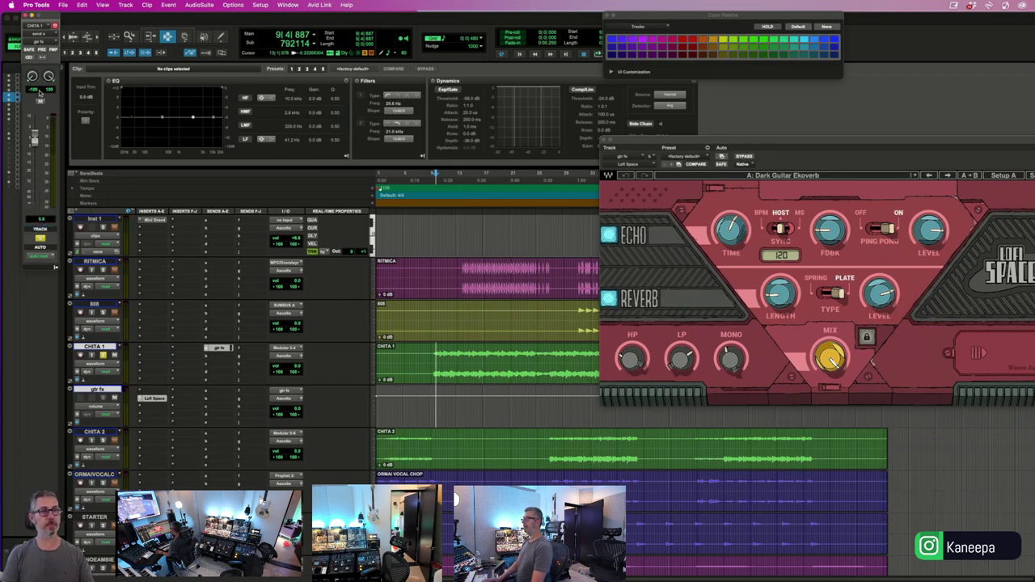
key(space)
click(134, 402)
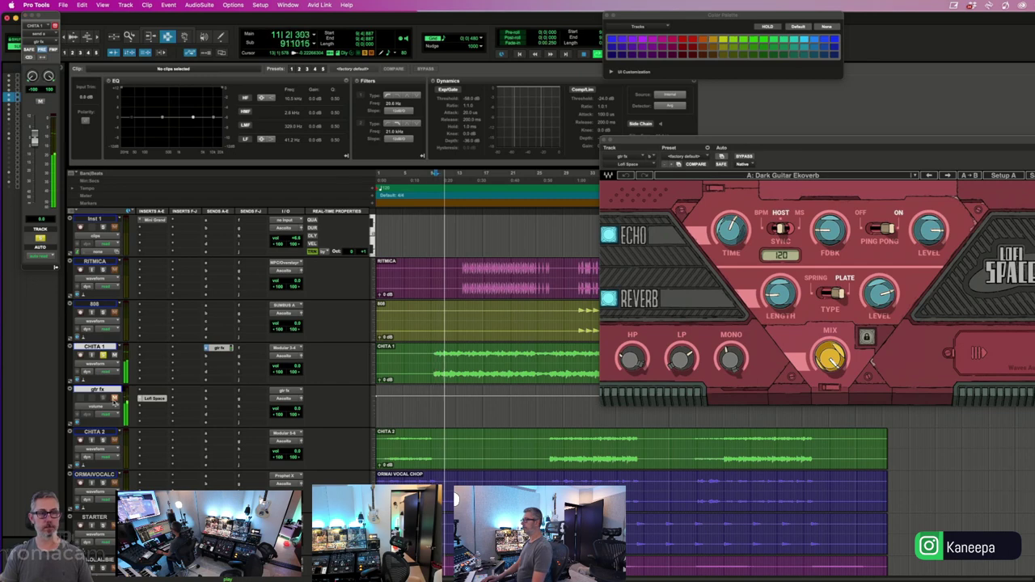
click(285, 412)
drag(287, 416, 286, 417)
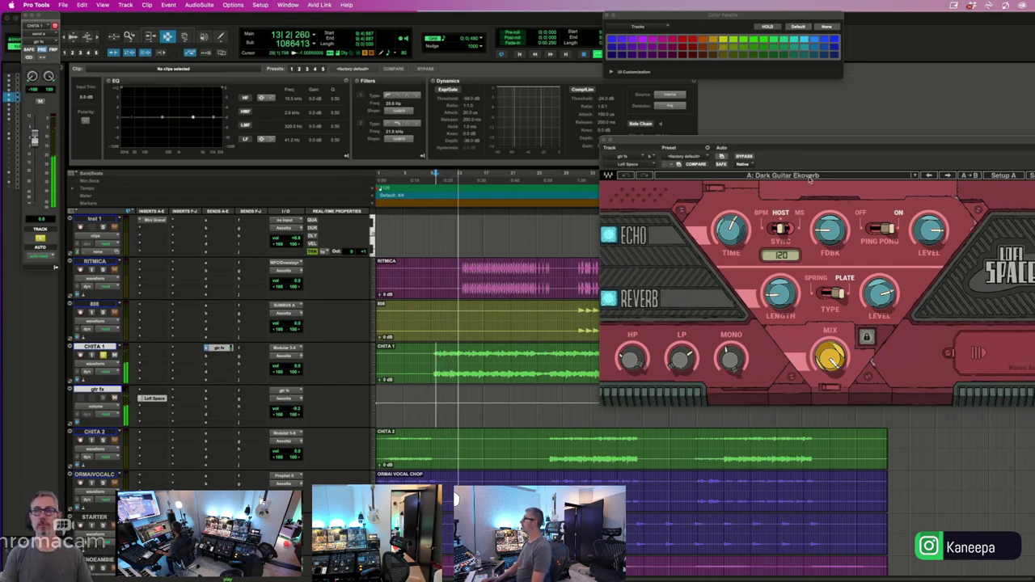
- Open the preset browser of Lofi Space on gtr fx and search it for "guitar"
drag(778, 141, 366, 157)
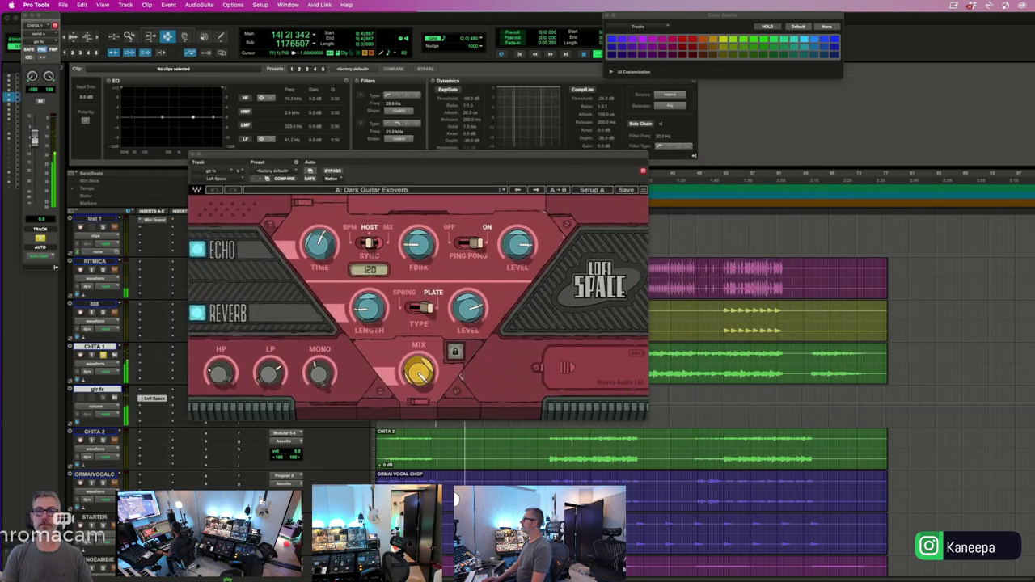
drag(1034, 167, 732, 168)
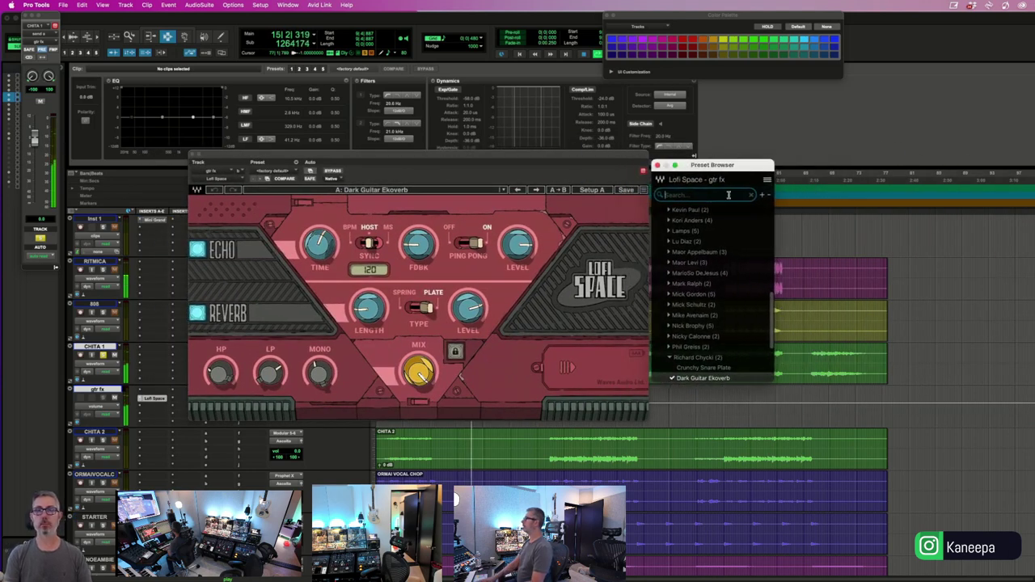
click(728, 195)
text(guiar)
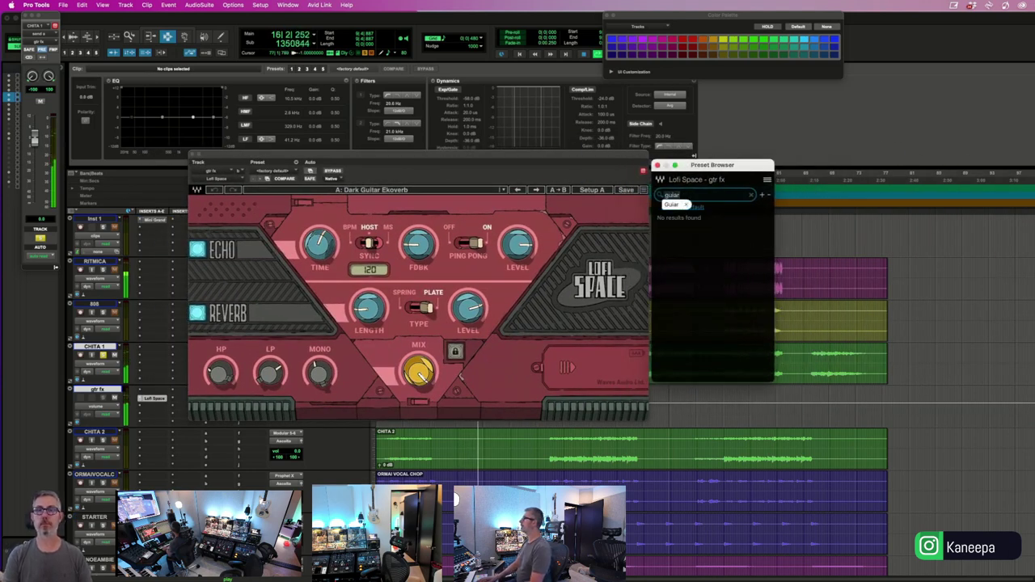
key(BackSpace)
key(BackSpace)
text(t)
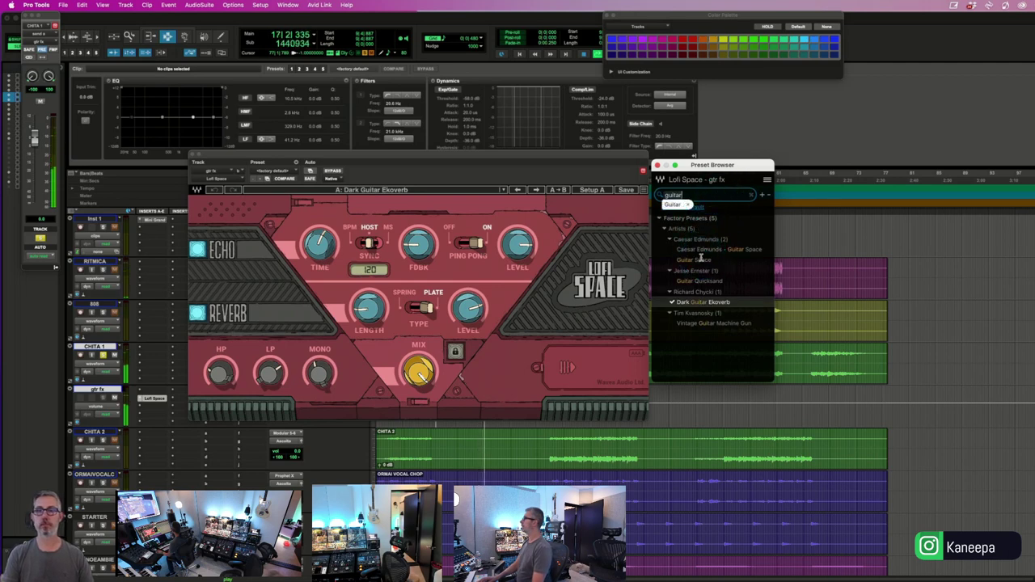
- Audition the found guitar presets in turn, load Vintage Guitar Machine Gun and lock its Mix setting
click(692, 251)
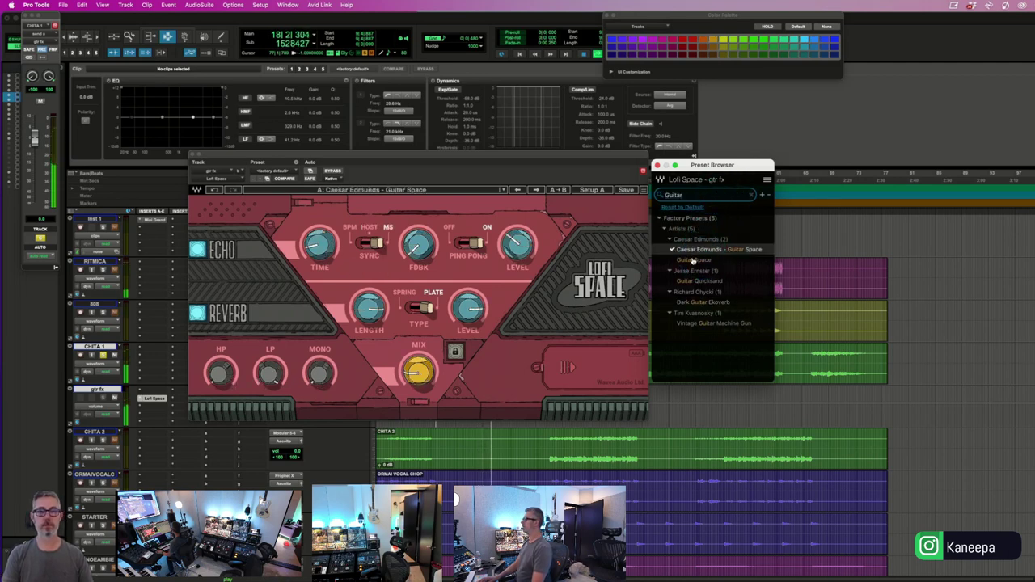
click(693, 260)
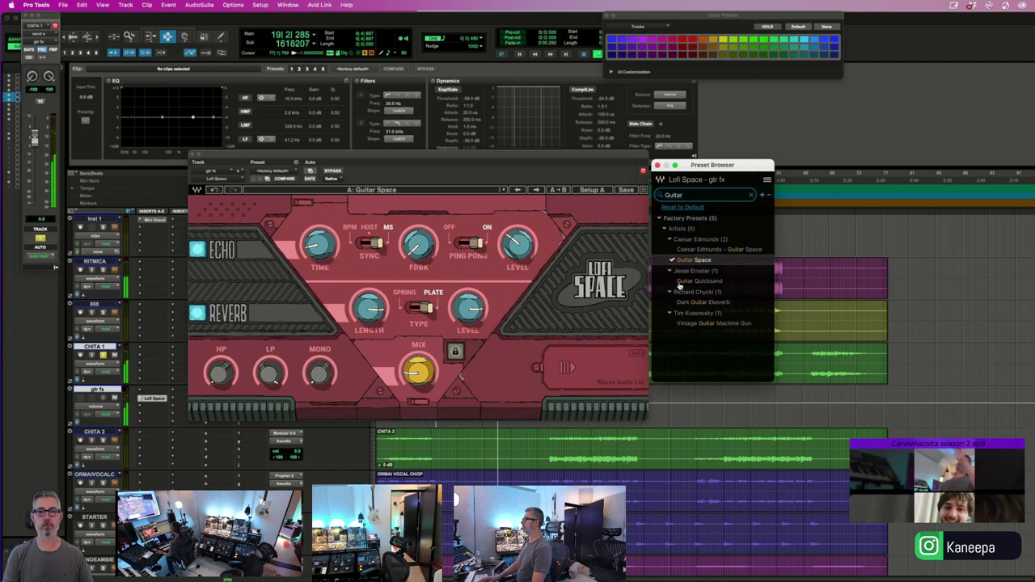
click(683, 282)
click(689, 303)
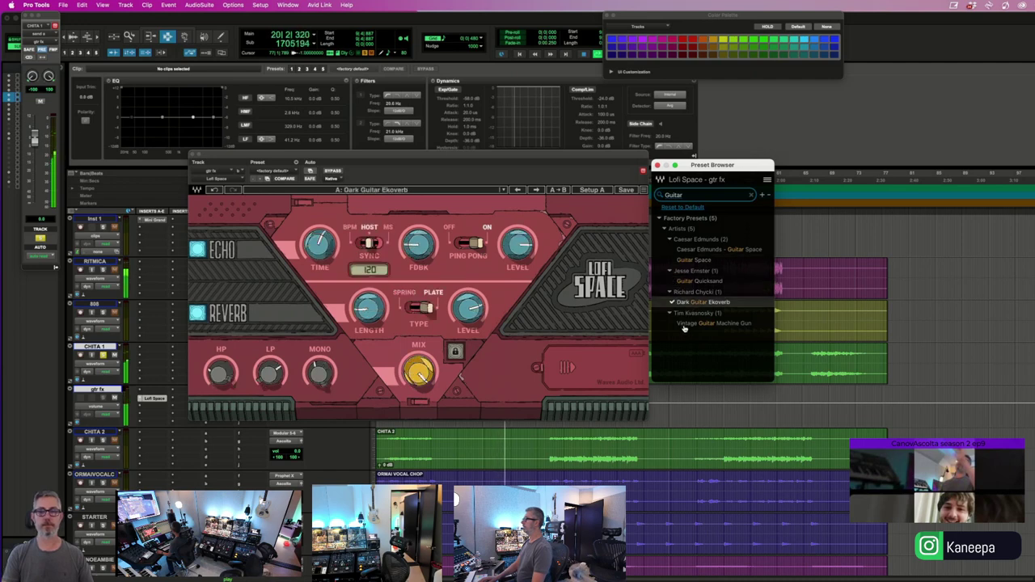
click(683, 325)
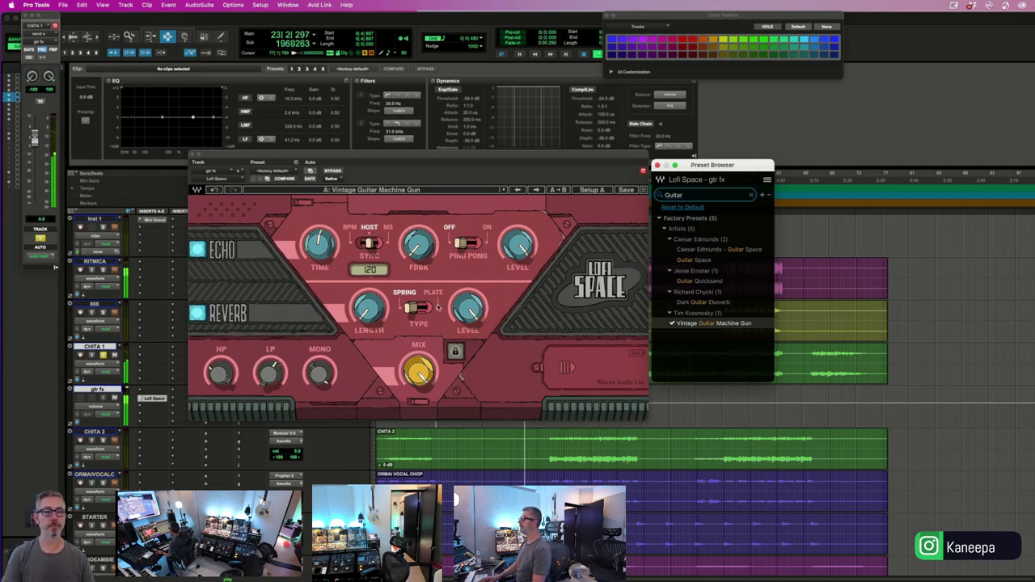
click(419, 371)
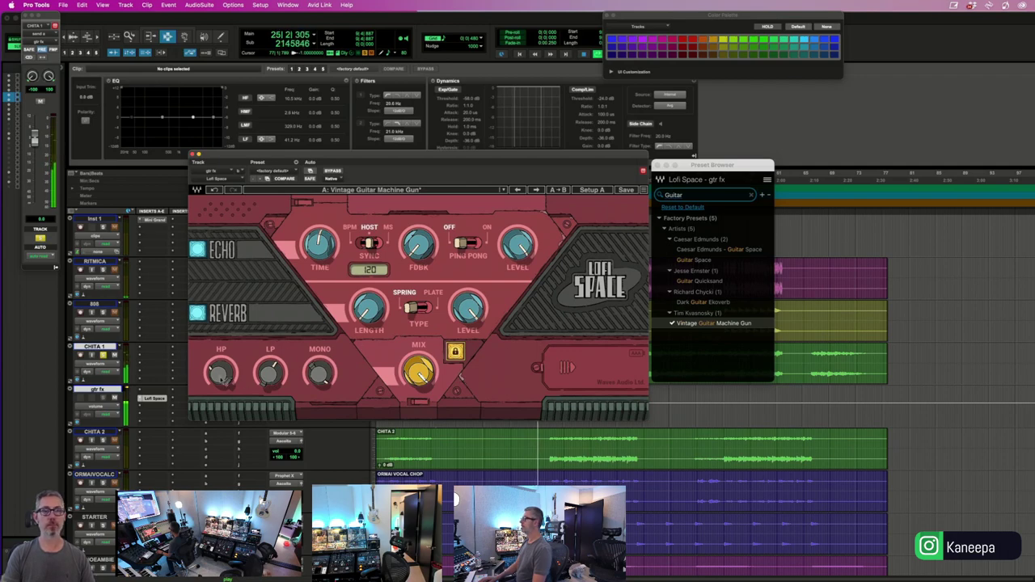
- Replay the guitar from its entry at bar 9 with Lofi Space moved aside, and lower the gtr fx volume further
drag(419, 158, 865, 247)
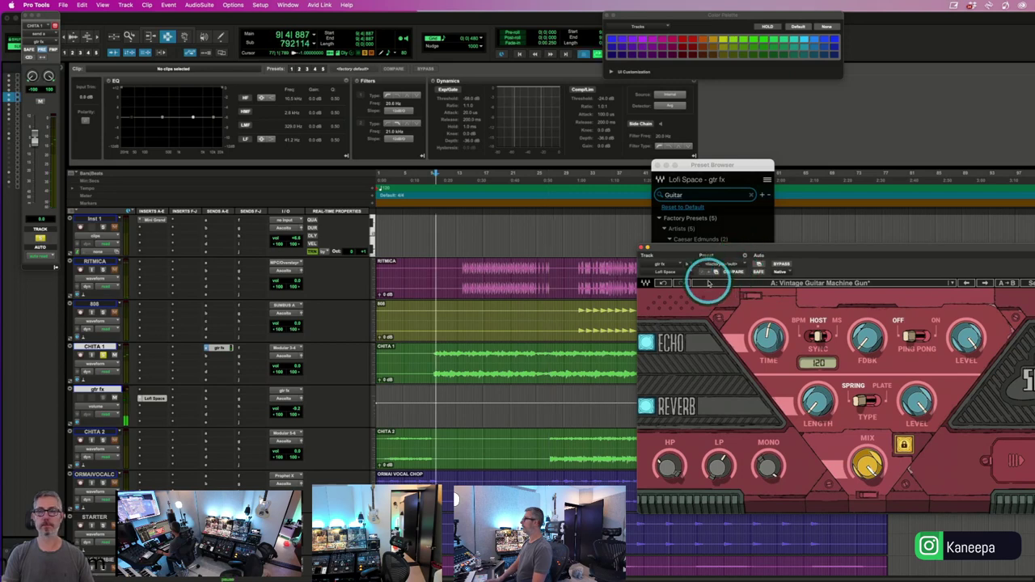
drag(757, 265, 713, 263)
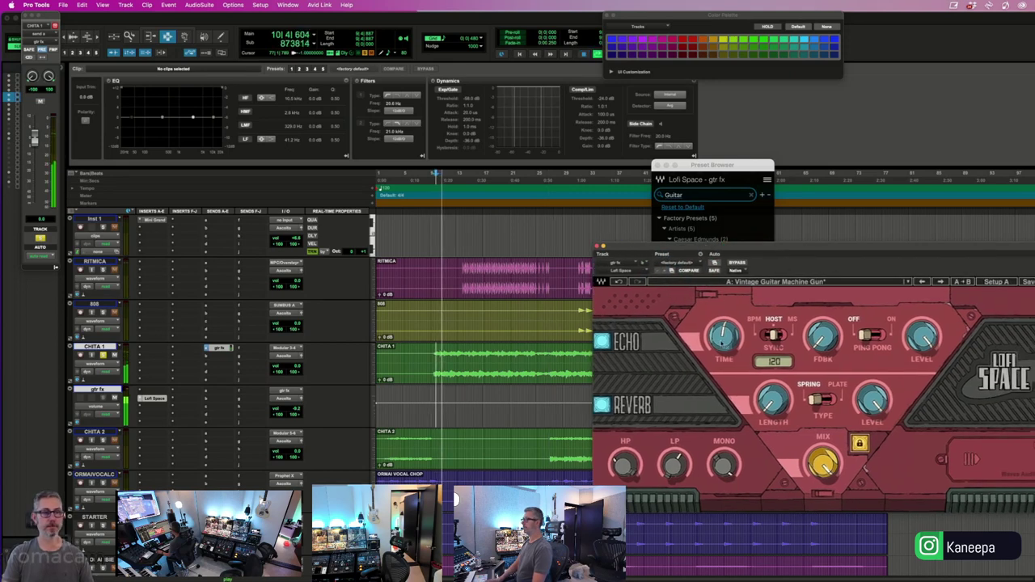
drag(284, 409, 285, 416)
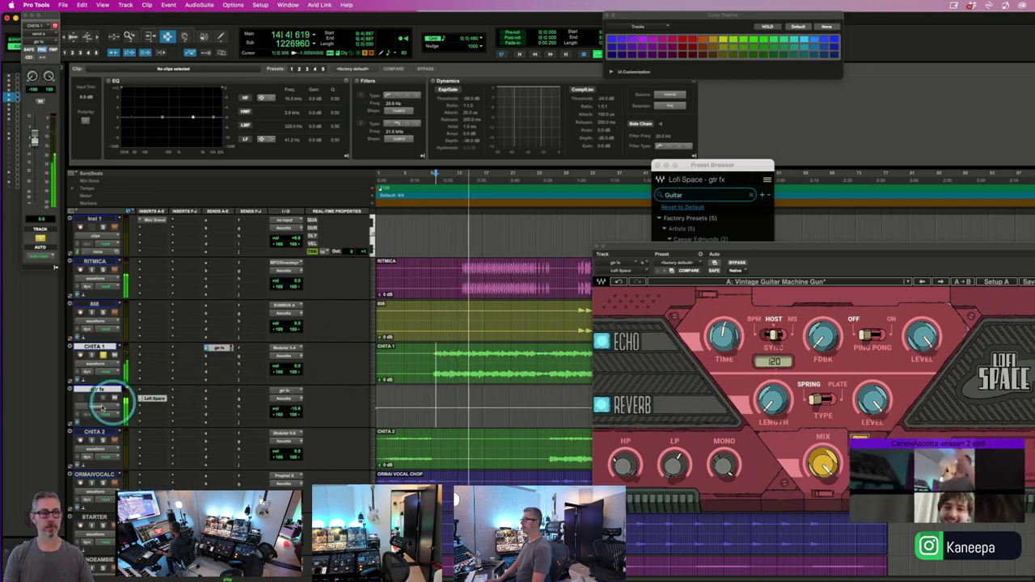
- Insert the stereo LFOTool below Lofi Space on the gtr fx track
click(153, 405)
text(lfo)
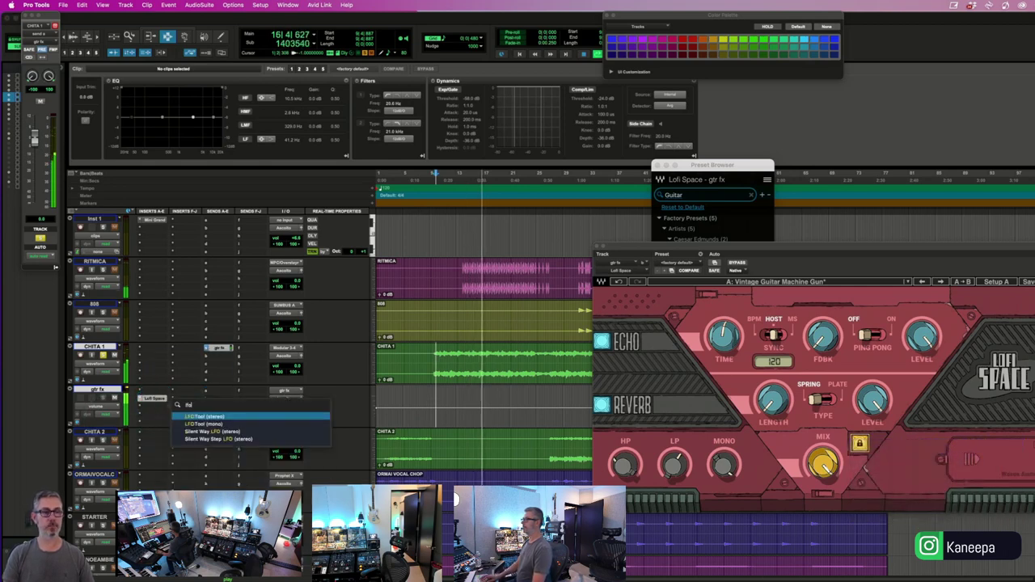
key(Return)
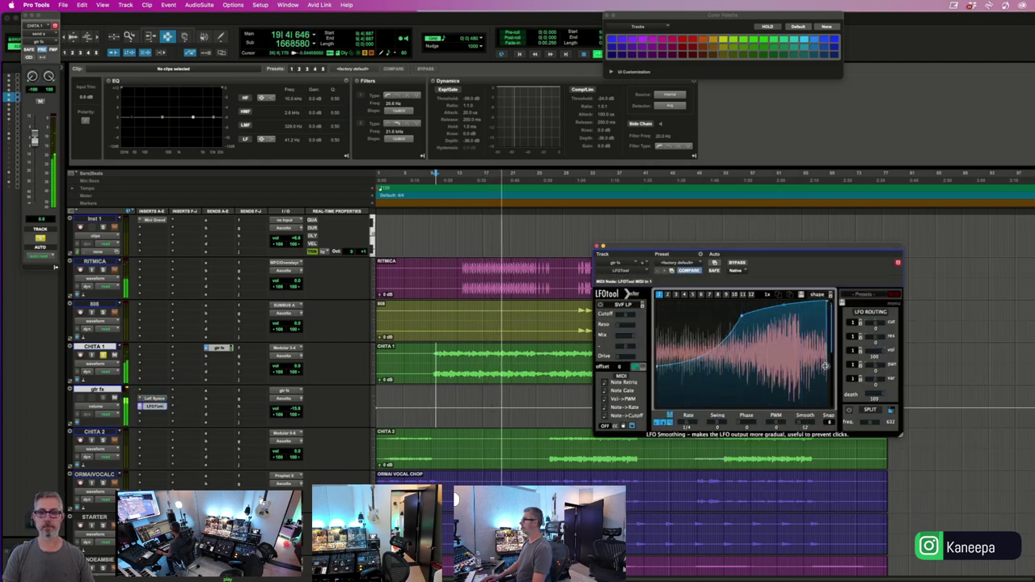
- Adjust the LFOTool curve, enable its SVF LP filter and set the LFO routing to cutoff at 81
click(778, 342)
click(836, 359)
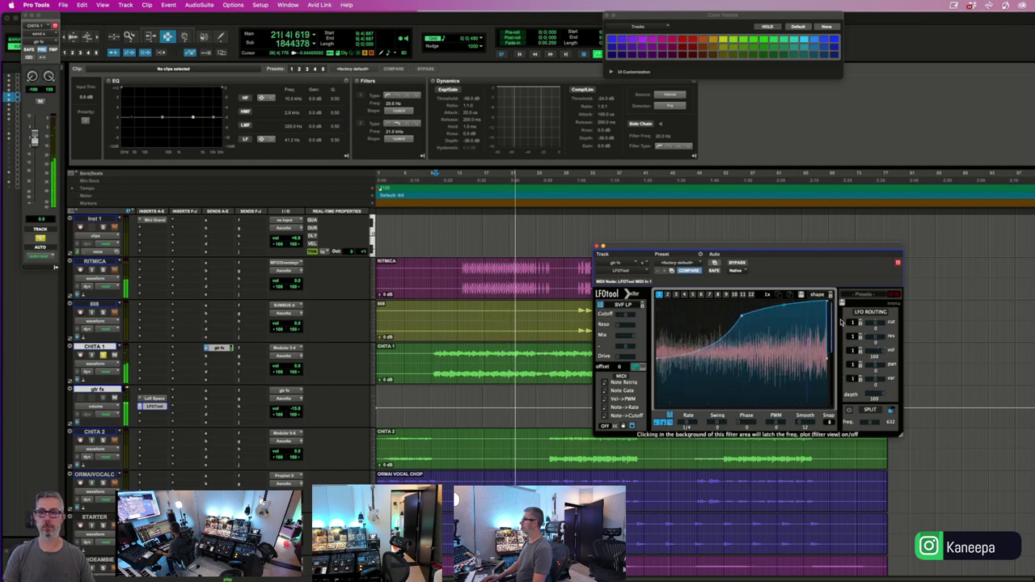
drag(875, 323, 915, 327)
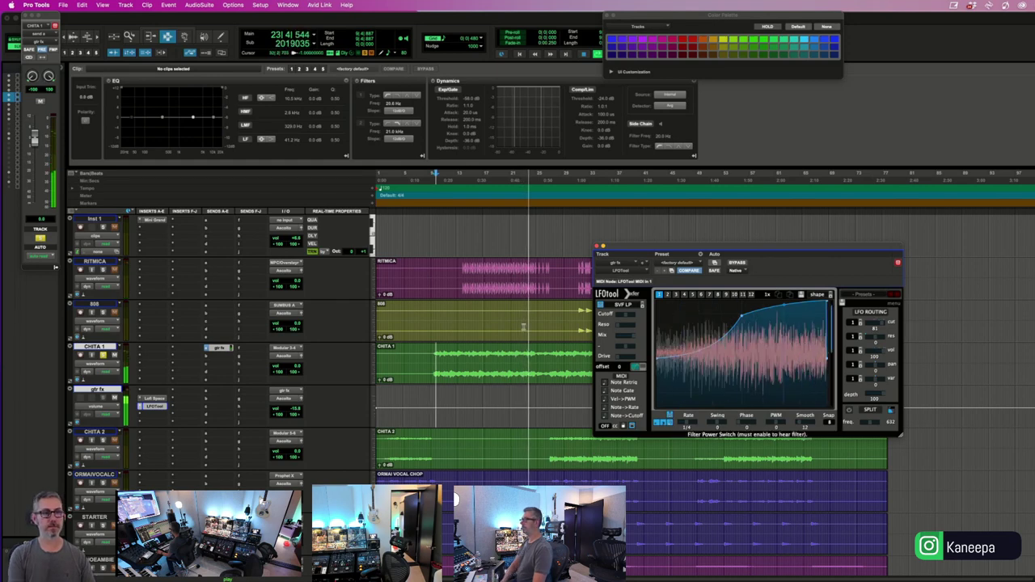
- Make LFOTool inactive on gtr fx, lower the track's volume to -17.0 dB and stop playback
ctrl+super+click(154, 406)
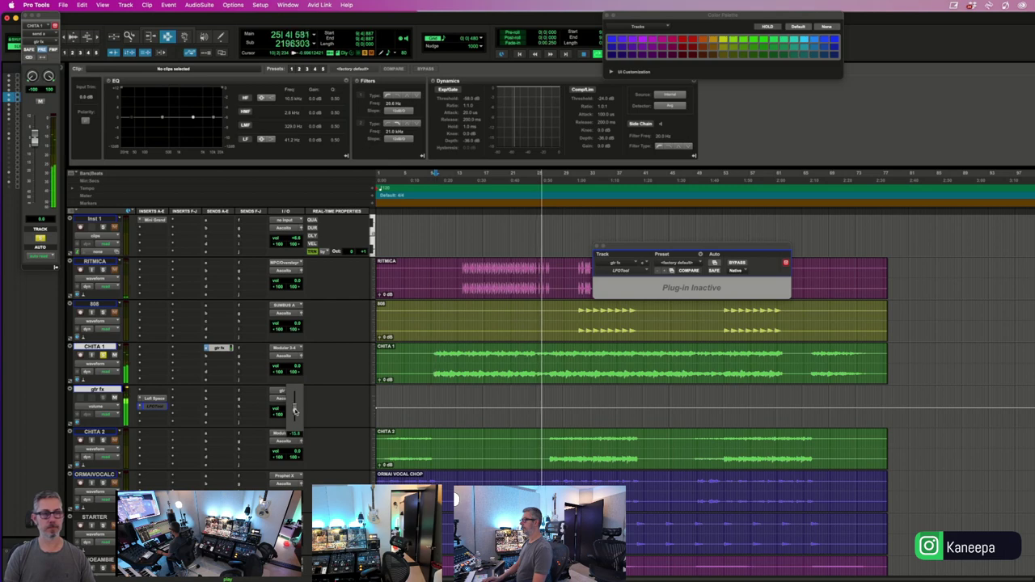
click(94, 391)
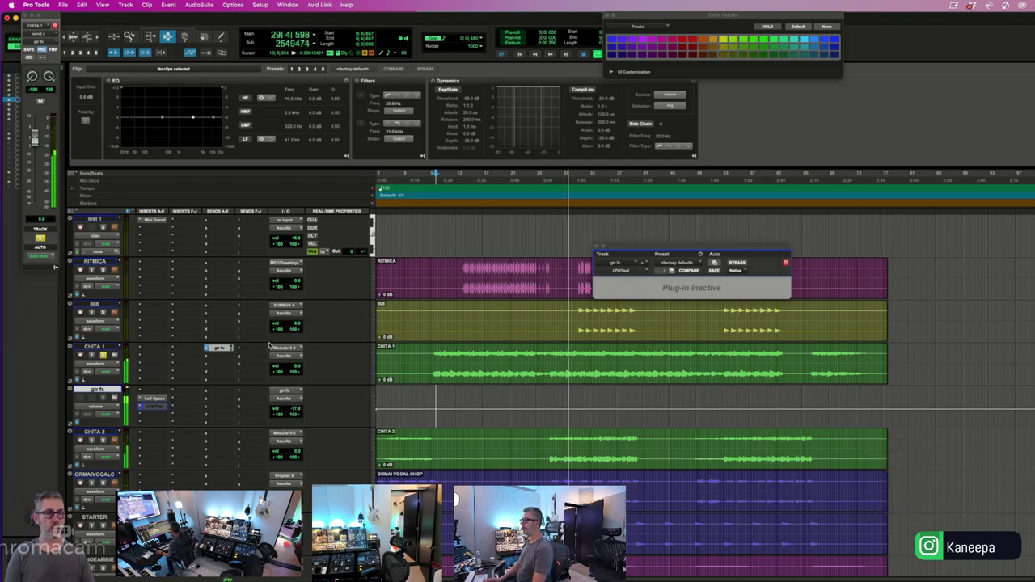
key(space)
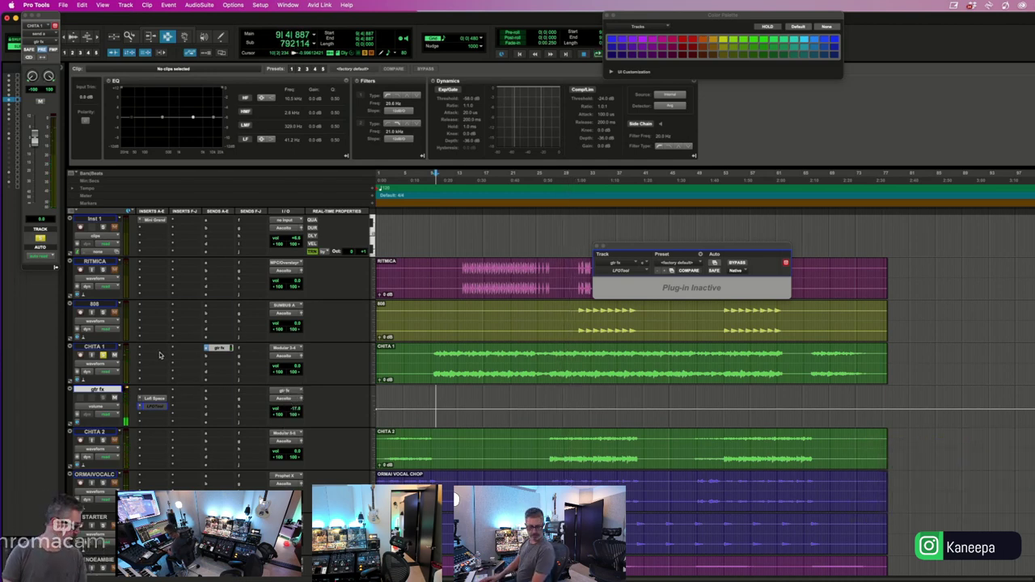
click(159, 354)
text(lofi)
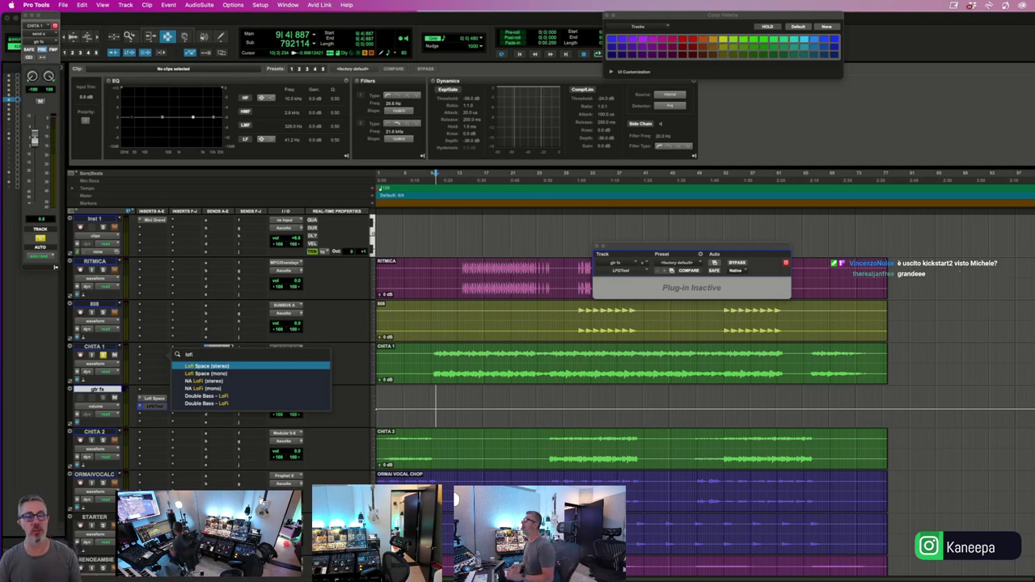
click(138, 318)
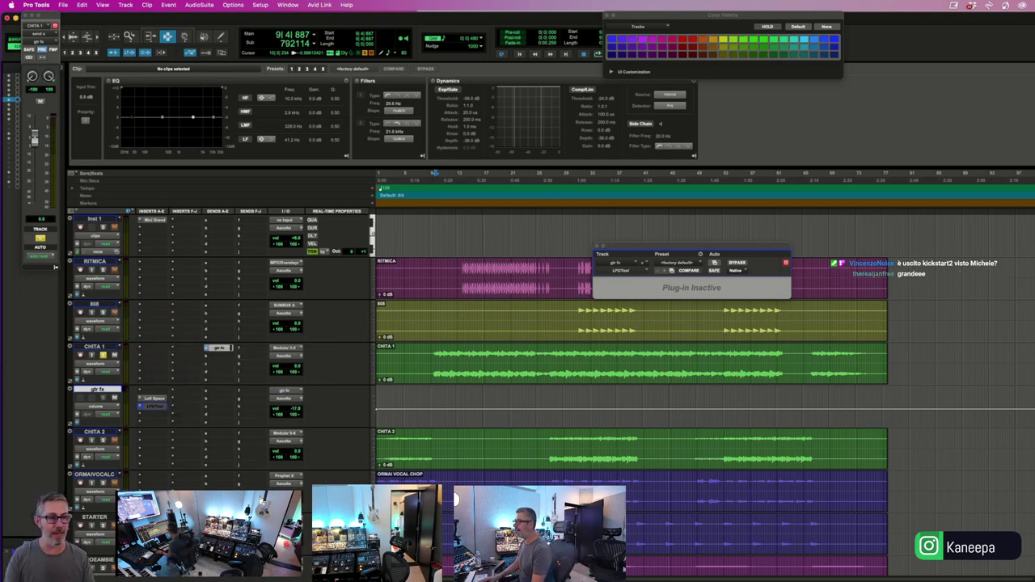
- Insert Kickstart 2 on the gtr fx track below LFOTool
click(159, 416)
text(kickstar)
key(Return)
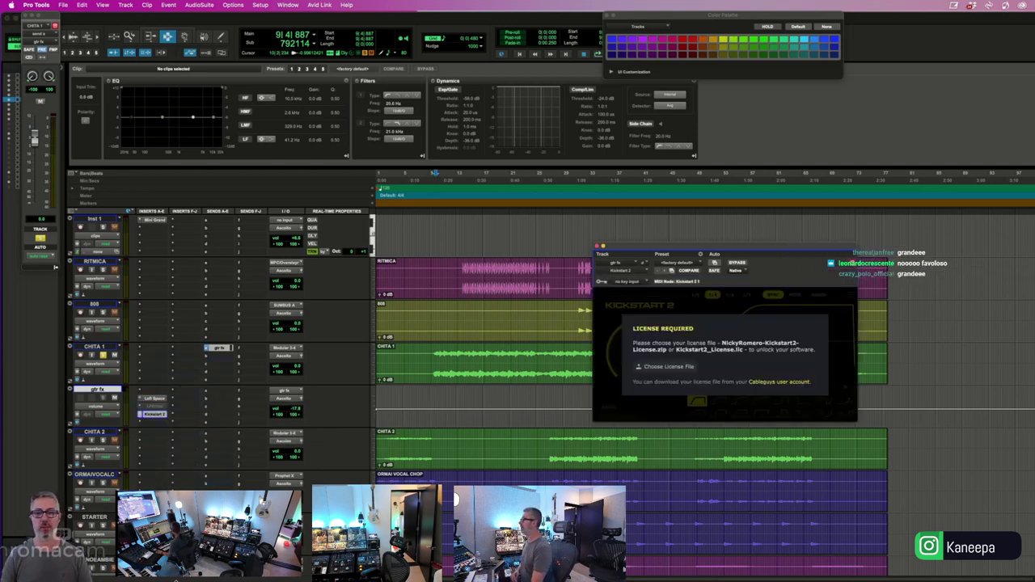
- Choose the Kickstart 2 license file from Downloads and unlock the plug-in
click(632, 365)
click(431, 96)
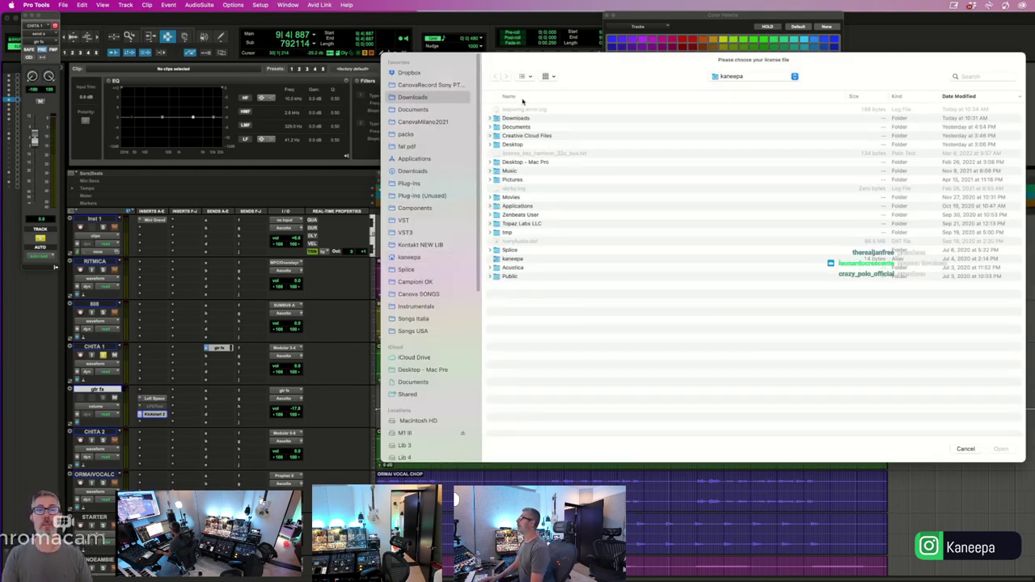
key(Return)
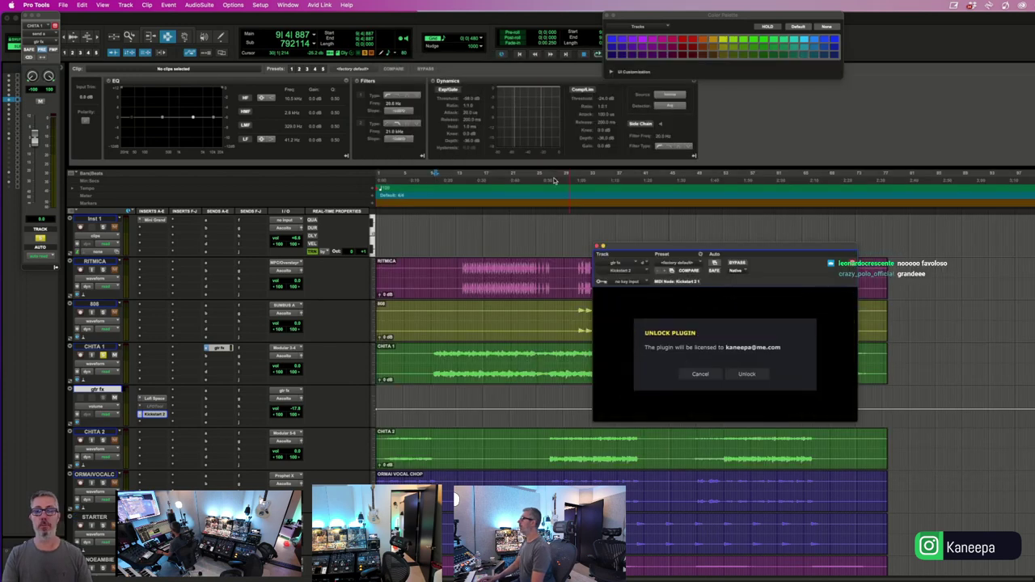
click(691, 375)
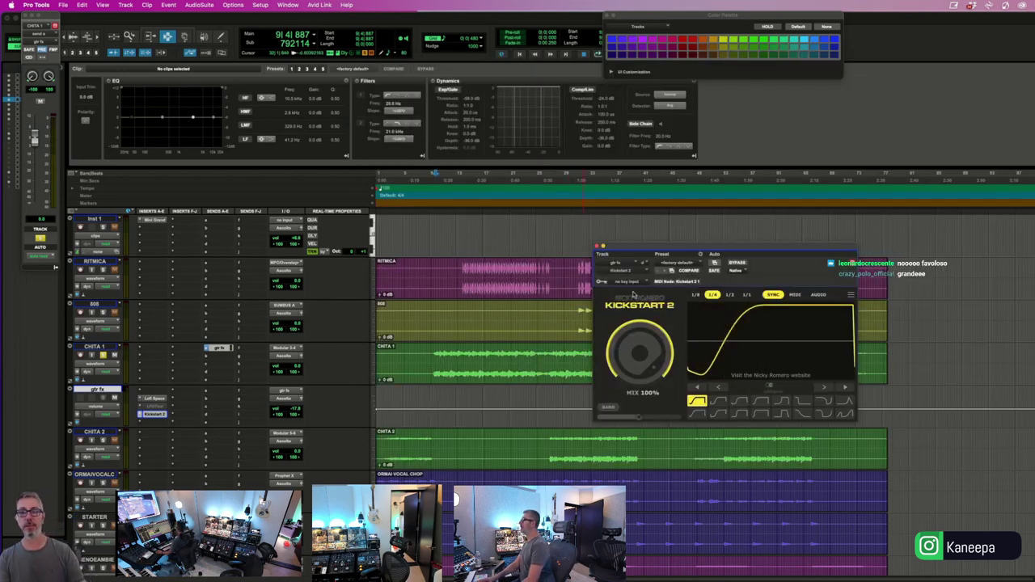
- Play the guitar with the Kickstart 2 window moved aside and try the 1/2 and 1/8 ducking lengths
key(space)
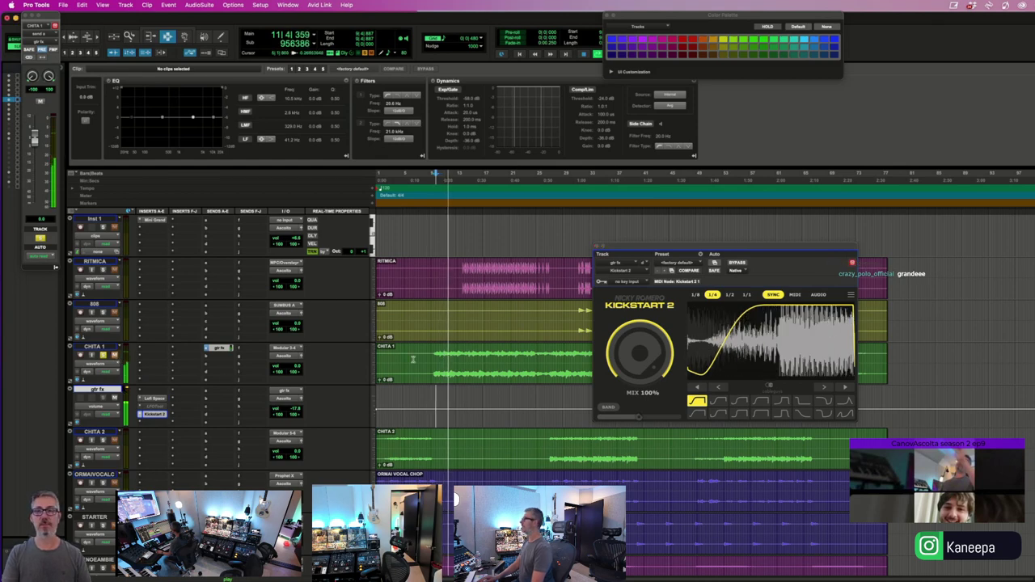
drag(630, 245, 308, 231)
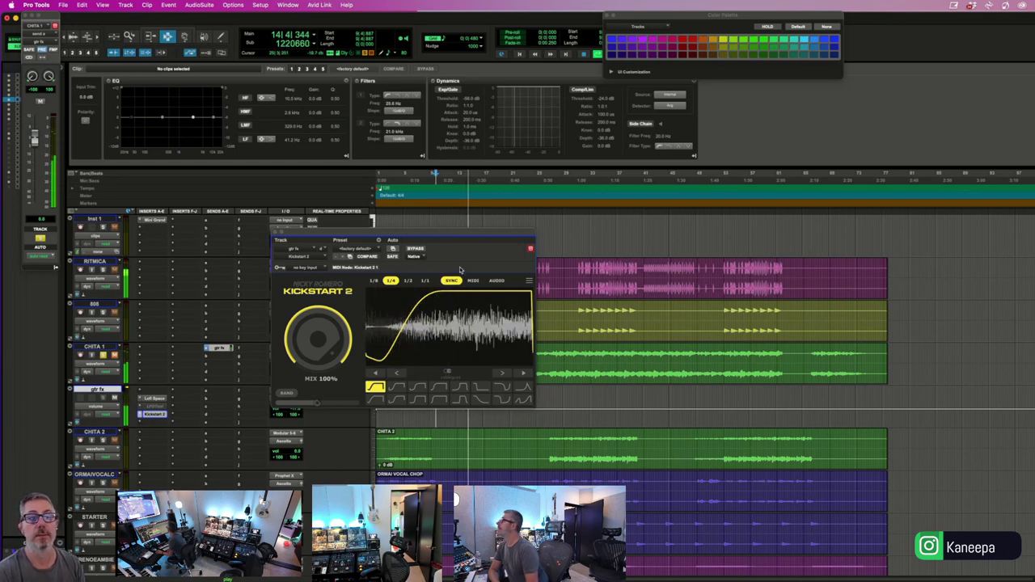
click(408, 281)
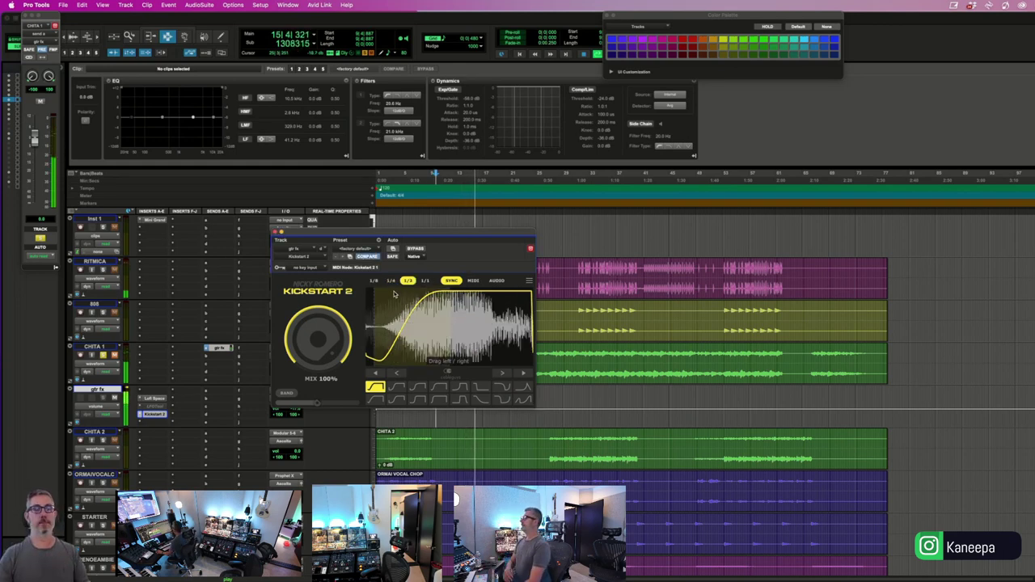
click(409, 281)
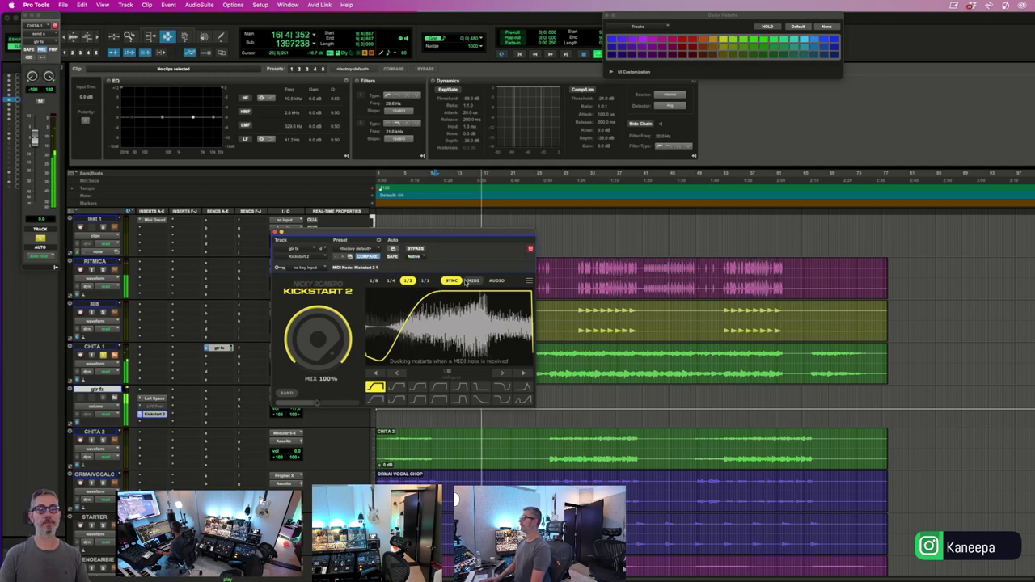
click(375, 281)
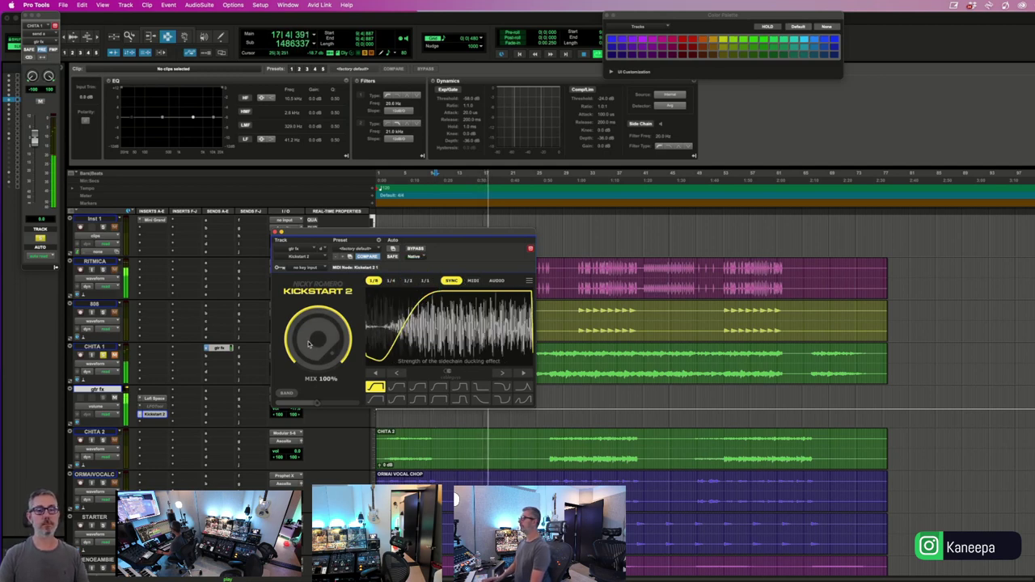
- Audition several Kickstart 2 ducking shapes, choose the second curve of the lower row and set the length to 1/4
click(397, 387)
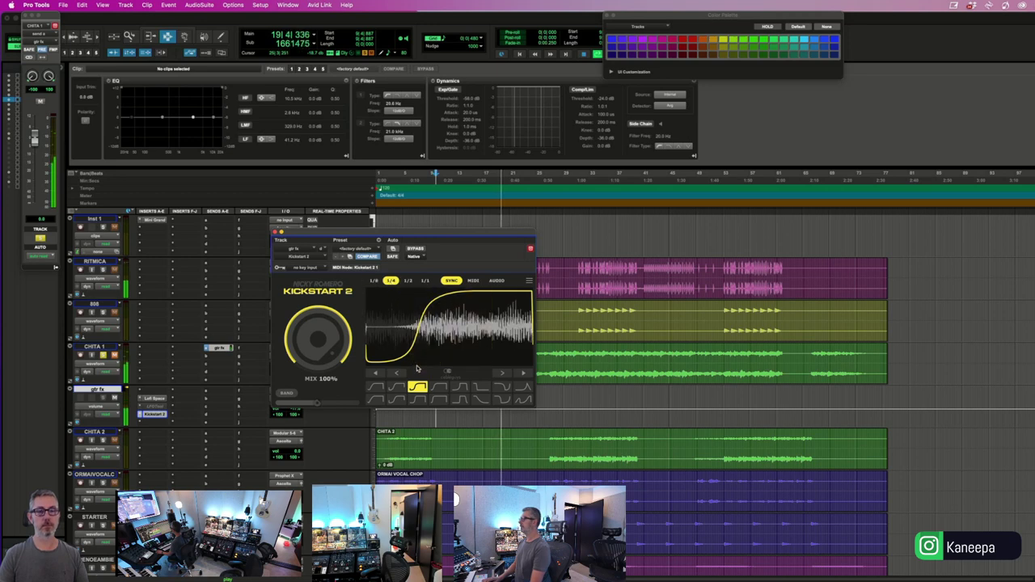
click(439, 388)
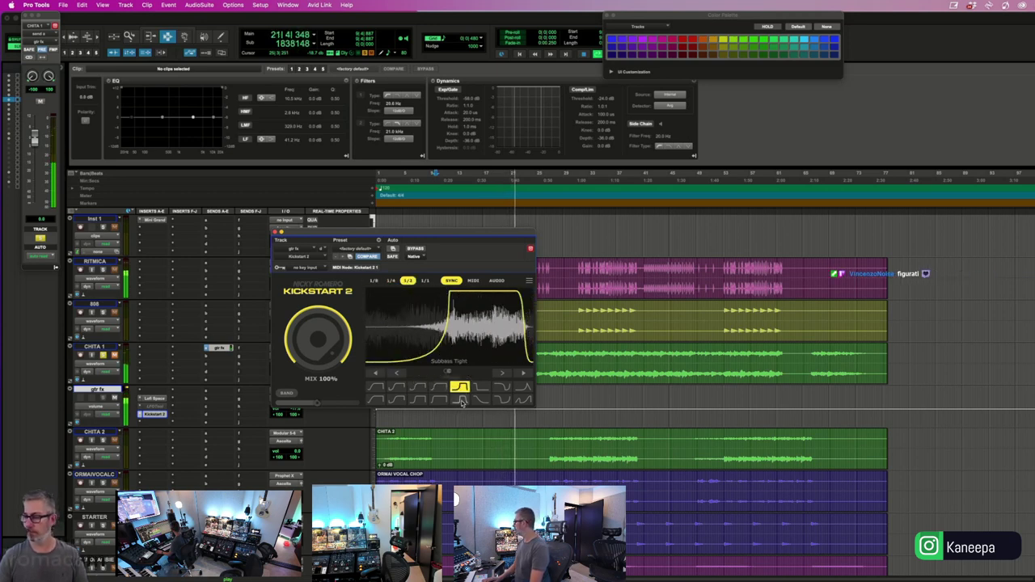
click(397, 399)
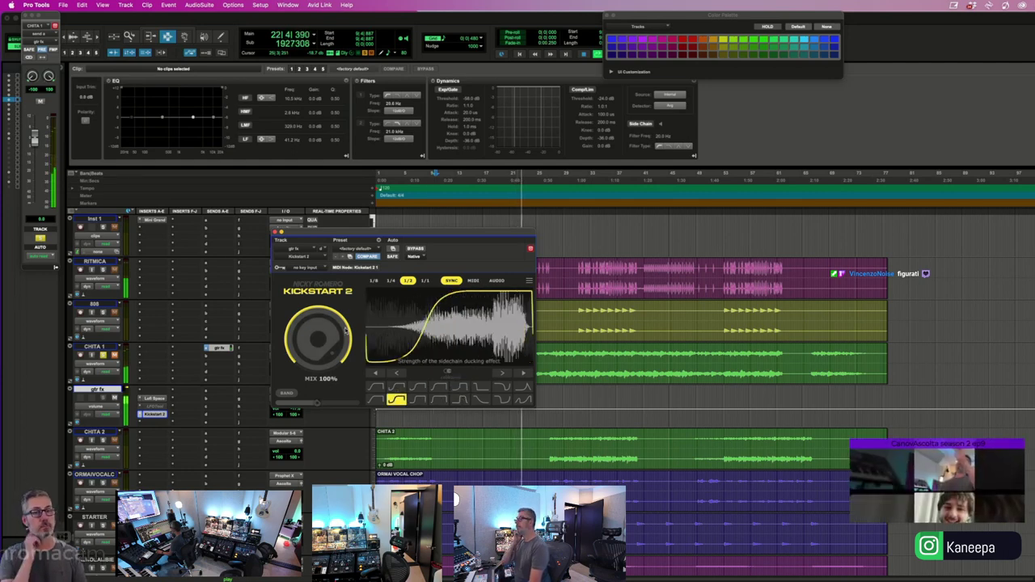
click(390, 280)
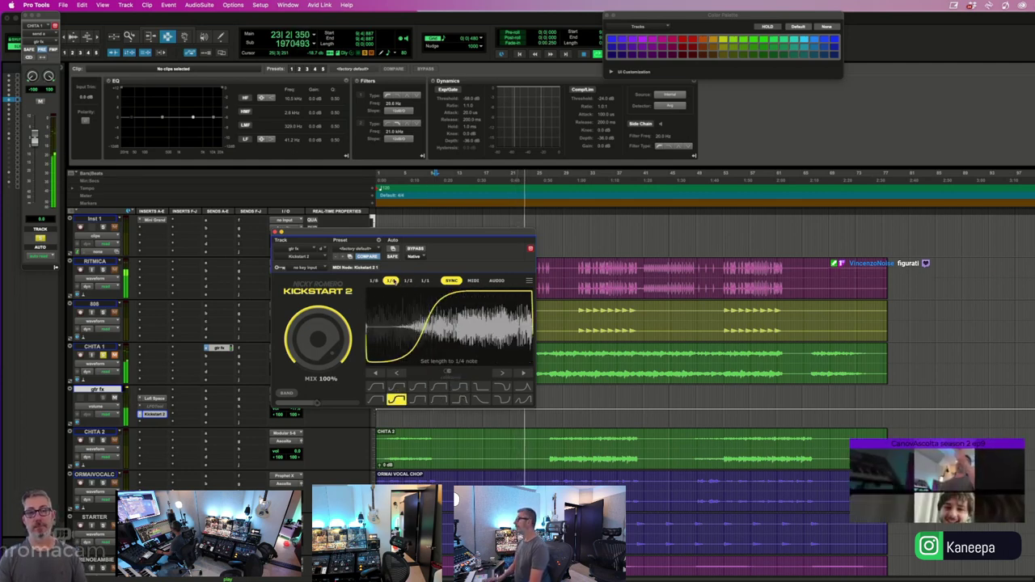
- Scale the Kickstart 2 interface to 125% and set its mix to 98%
click(528, 282)
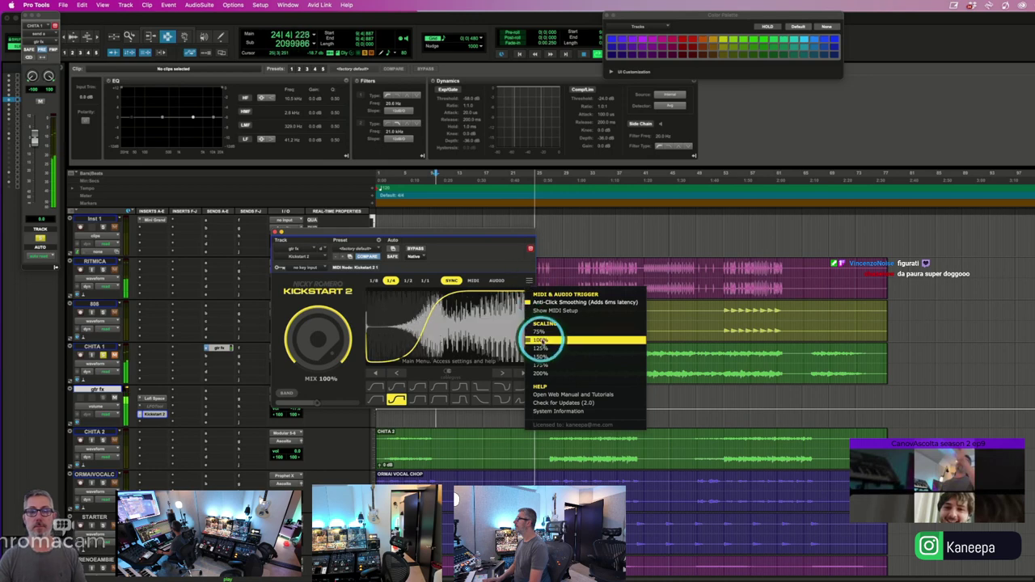
click(540, 347)
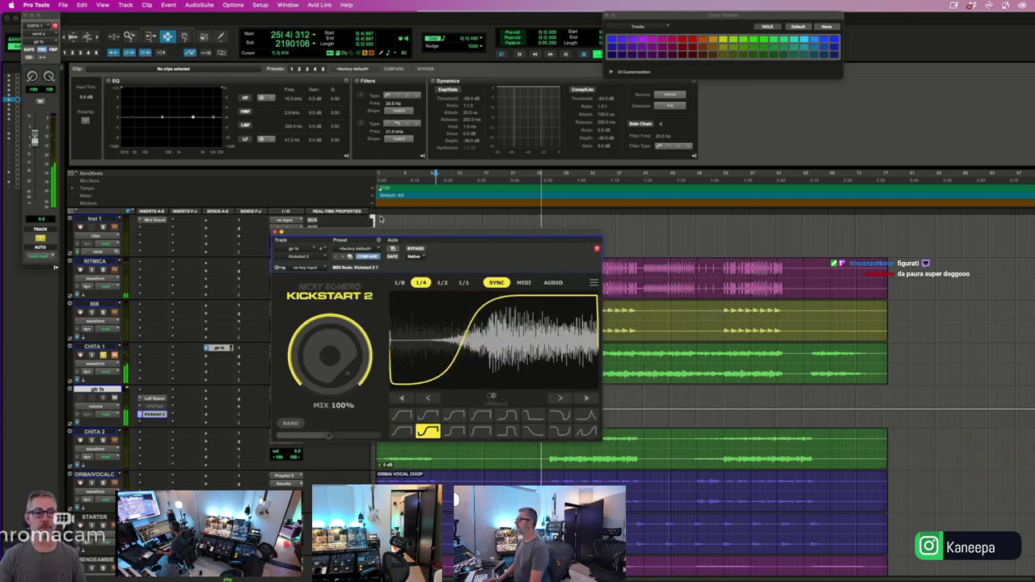
drag(330, 355, 330, 362)
- Enable band ducking in Kickstart 2, set its frequency to 756 Hz, replay the guitar and raise the frequency further
click(291, 423)
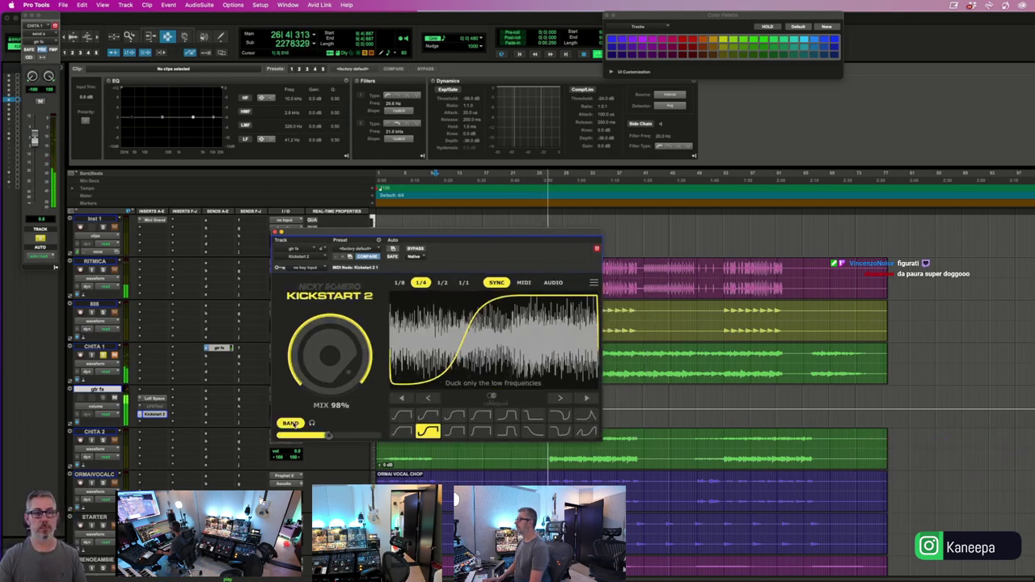
drag(280, 435, 344, 435)
key(space)
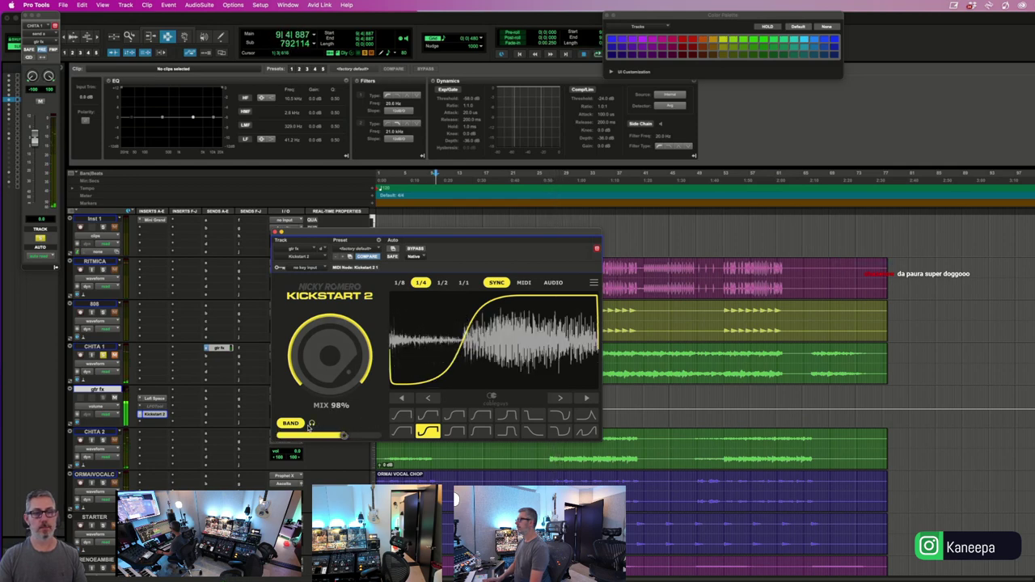
key(space)
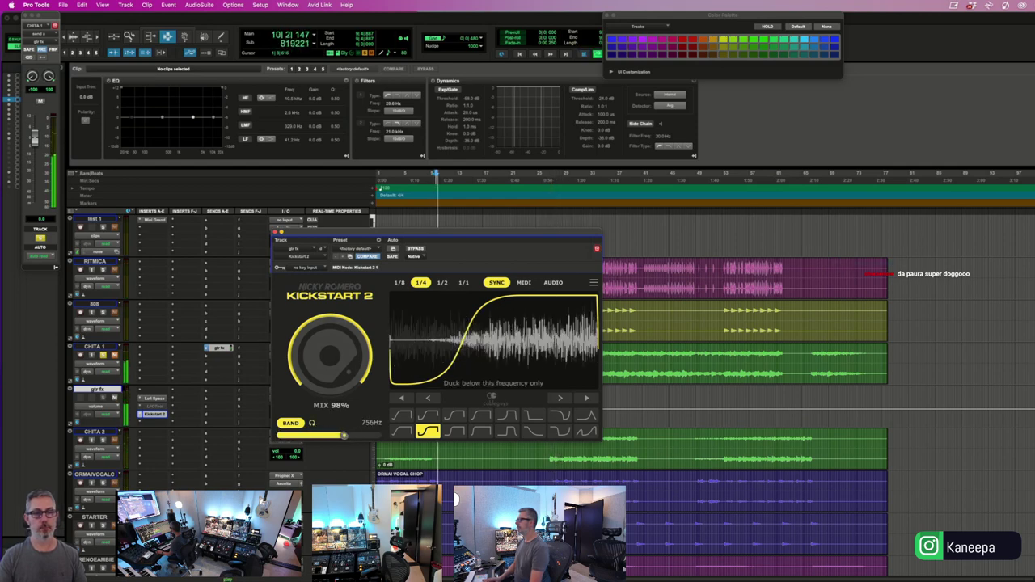
mouse_move(343, 435)
mouse_down()
mouse_move(313, 435)
mouse_move(360, 435)
mouse_up()
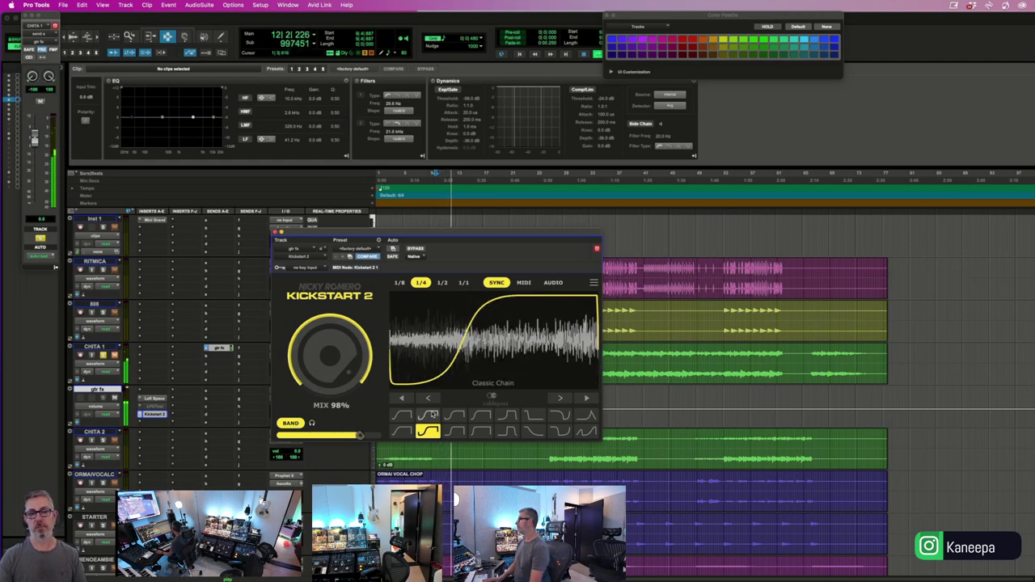
- Close Kickstart 2, make it inactive on gtr fx and lower that track's volume
click(278, 233)
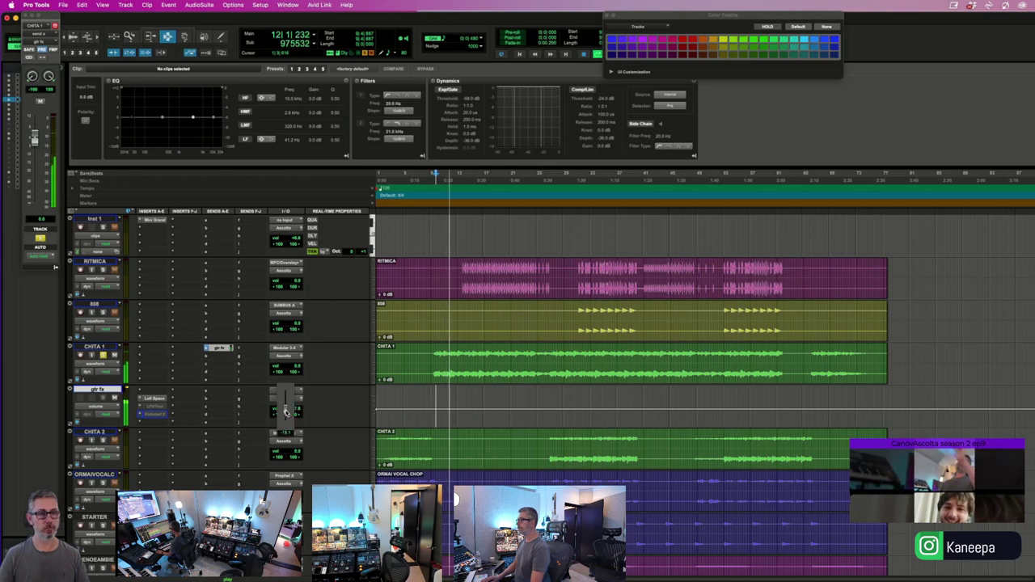
scroll(171, 330, down, 1)
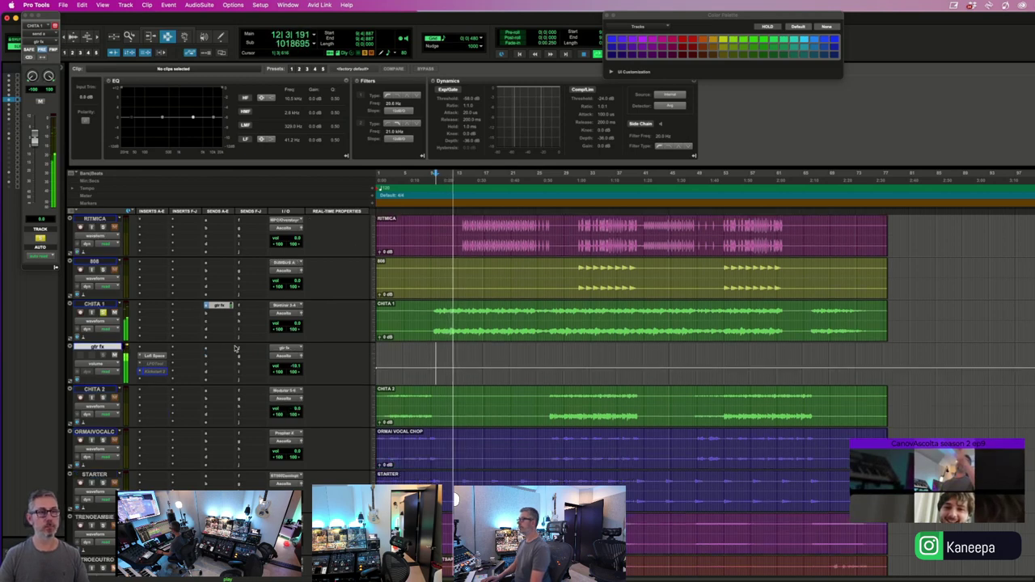
click(159, 308)
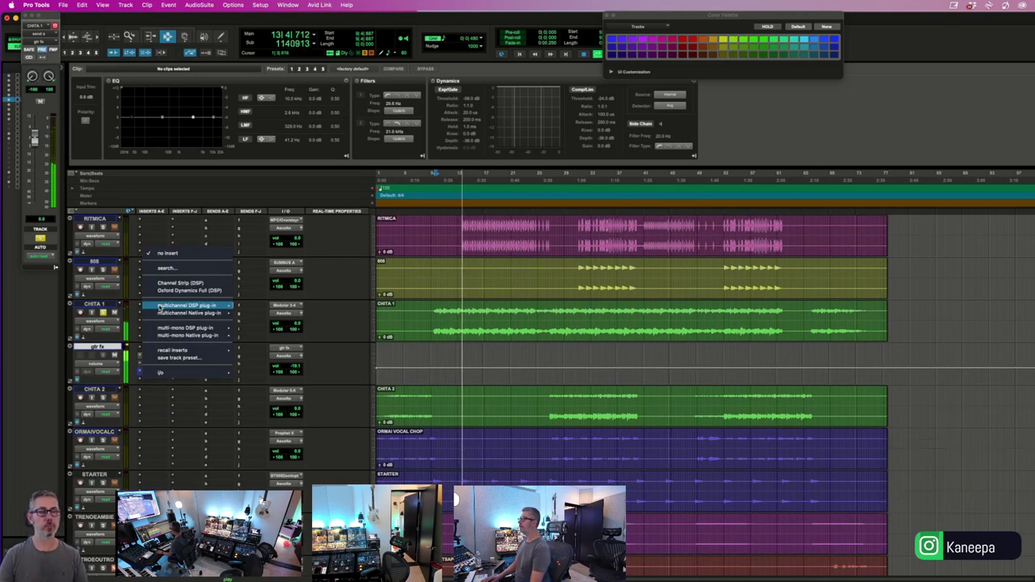
click(139, 306)
key(space)
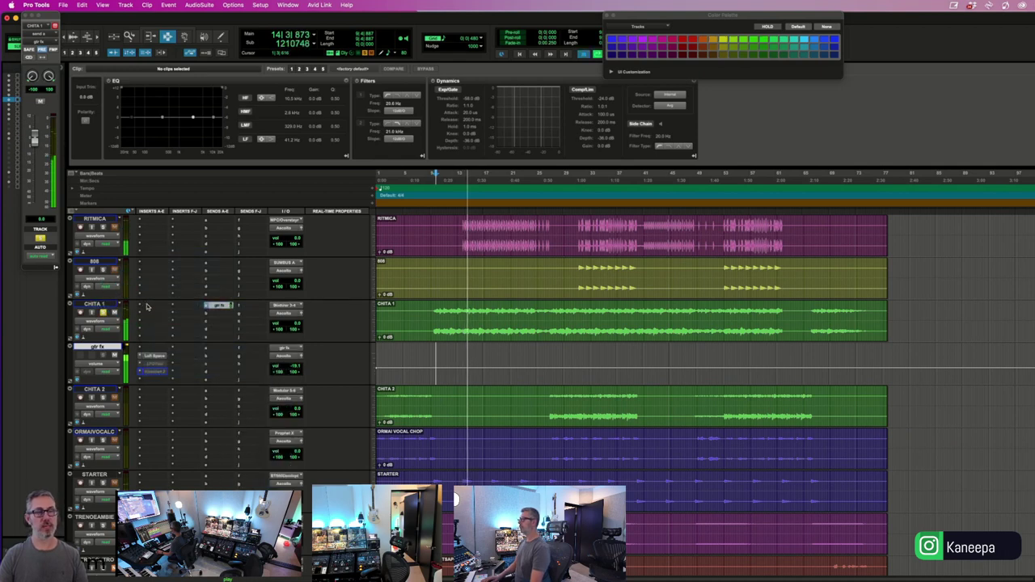
click(146, 306)
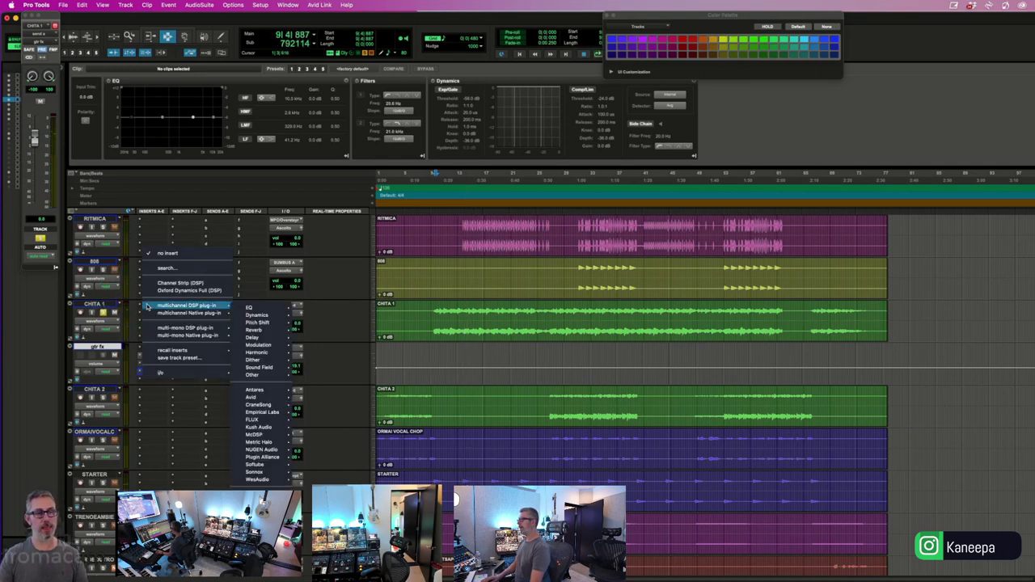
click(126, 304)
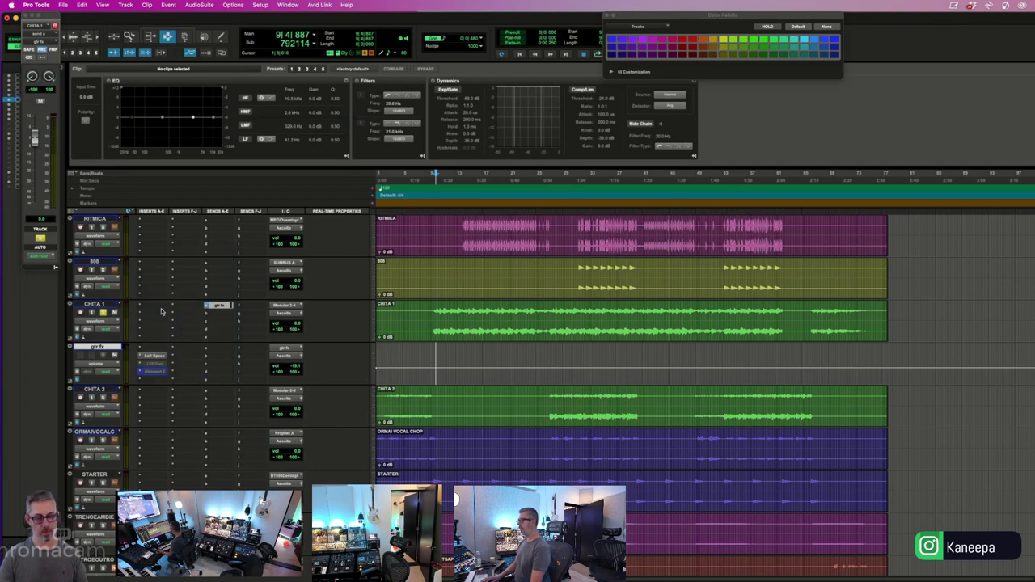
- Insert RCompressor in the first insert slot of CHITA 1 and play from bar 9
click(160, 306)
click(160, 306)
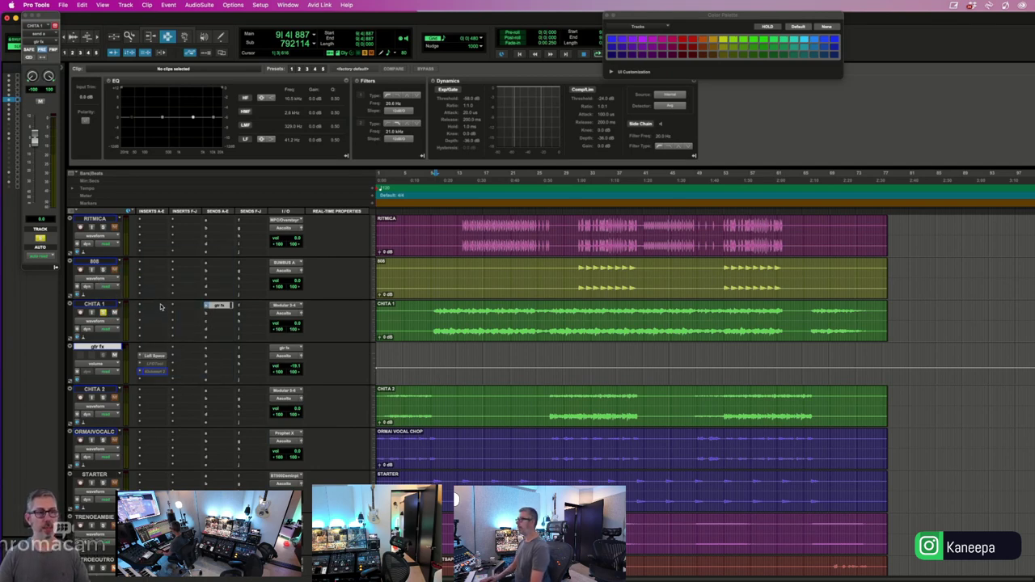
click(160, 302)
key(space)
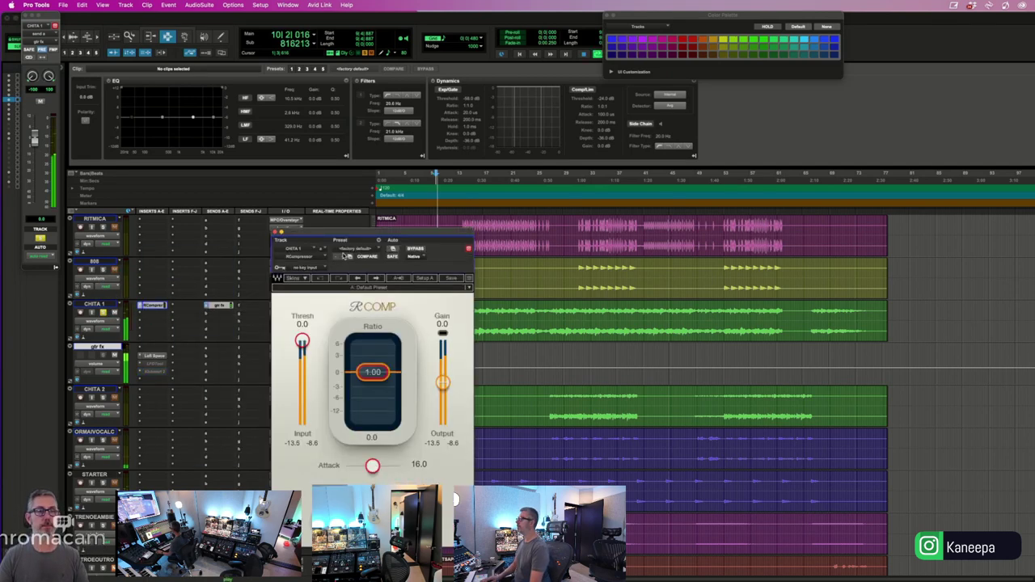
- Set RCompressor on CHITA 1 to ratio 2.56, attack 0.50 and threshold -6.7, and close its window
drag(373, 372, 362, 385)
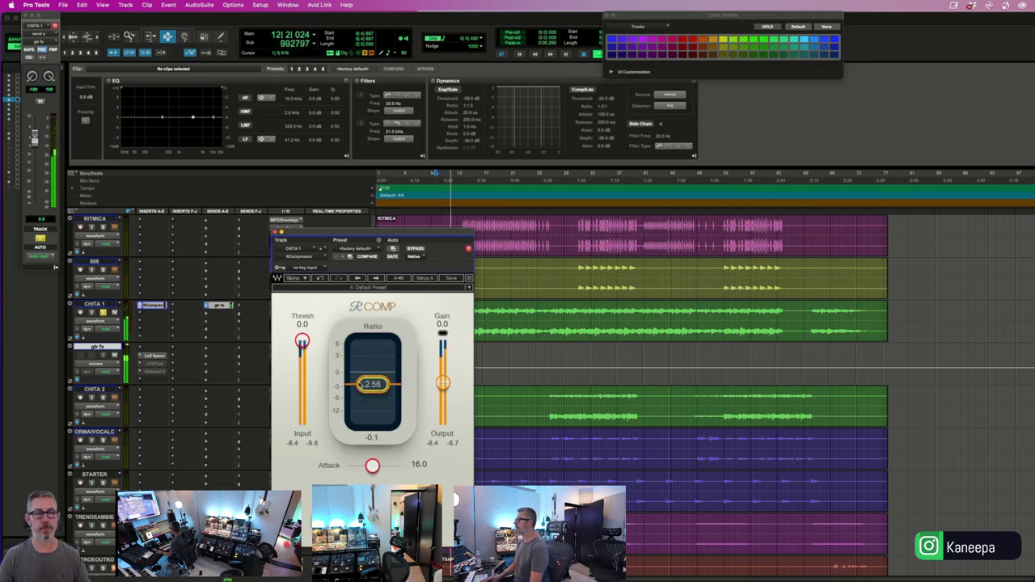
drag(301, 340, 302, 349)
drag(372, 466, 346, 465)
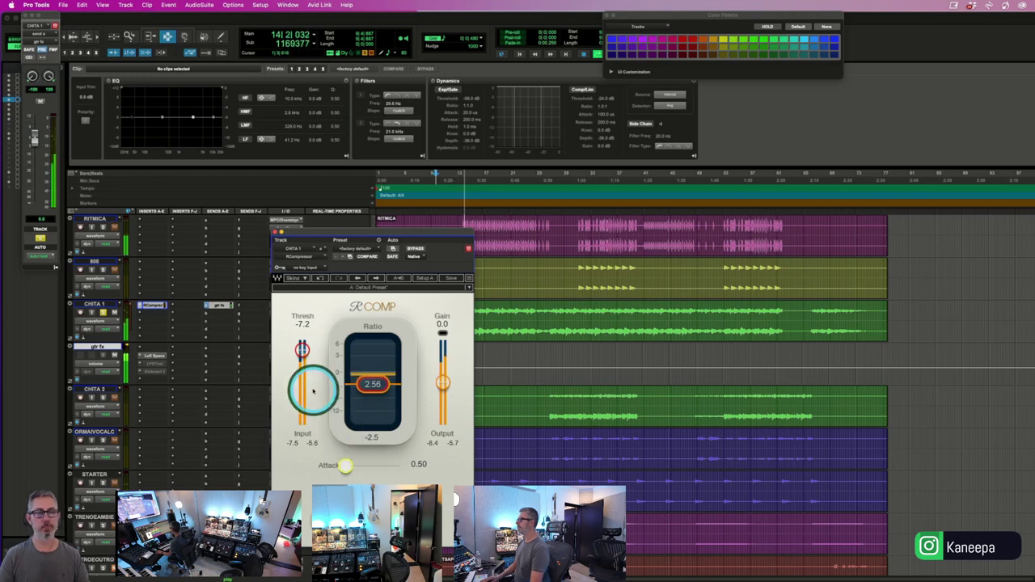
drag(302, 350, 302, 347)
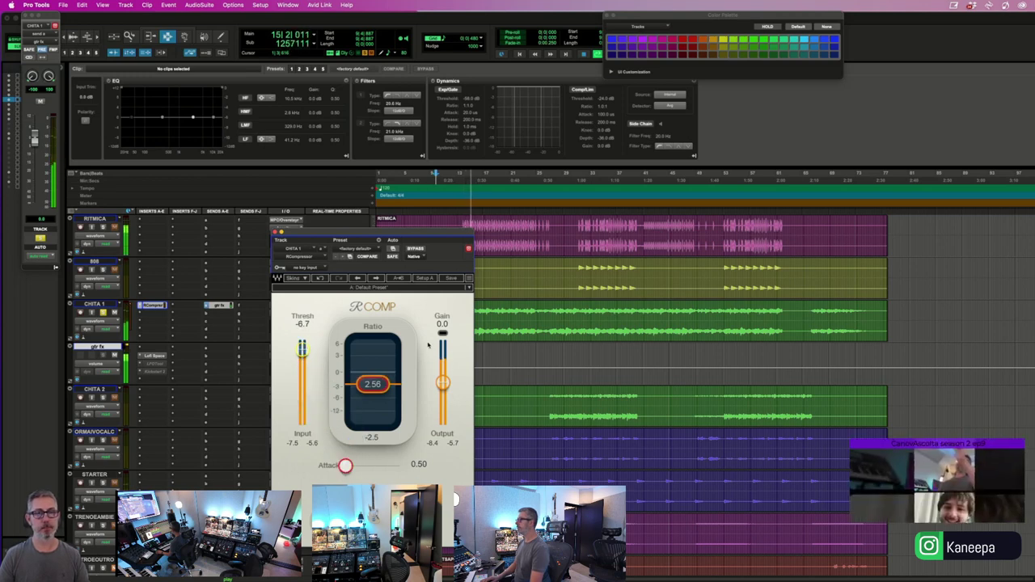
click(274, 232)
- Open Lofi Space on the gtr fx track and slightly lower its echo level
scroll(237, 340, down, 1)
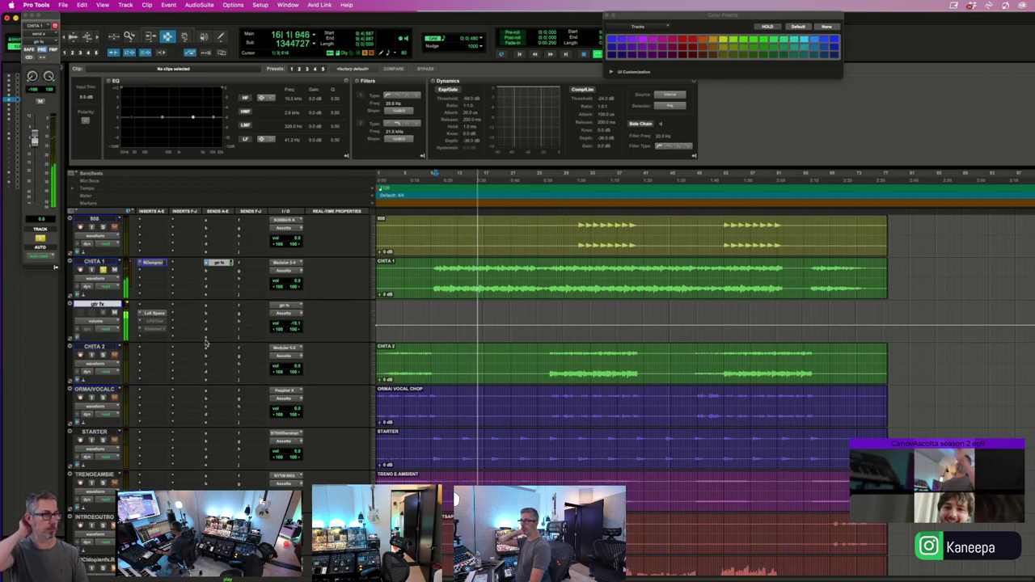
click(180, 308)
click(153, 310)
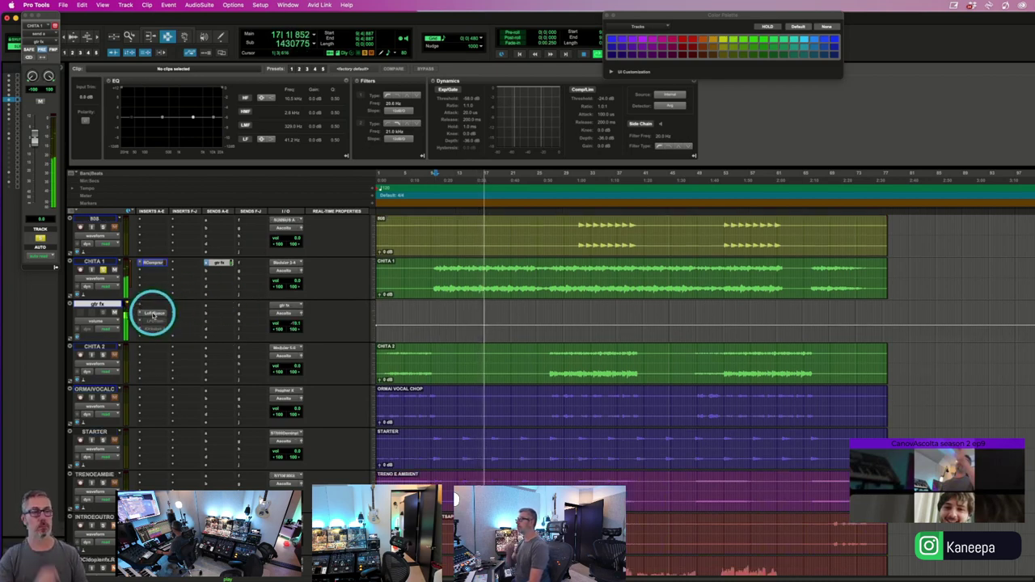
drag(601, 327, 600, 333)
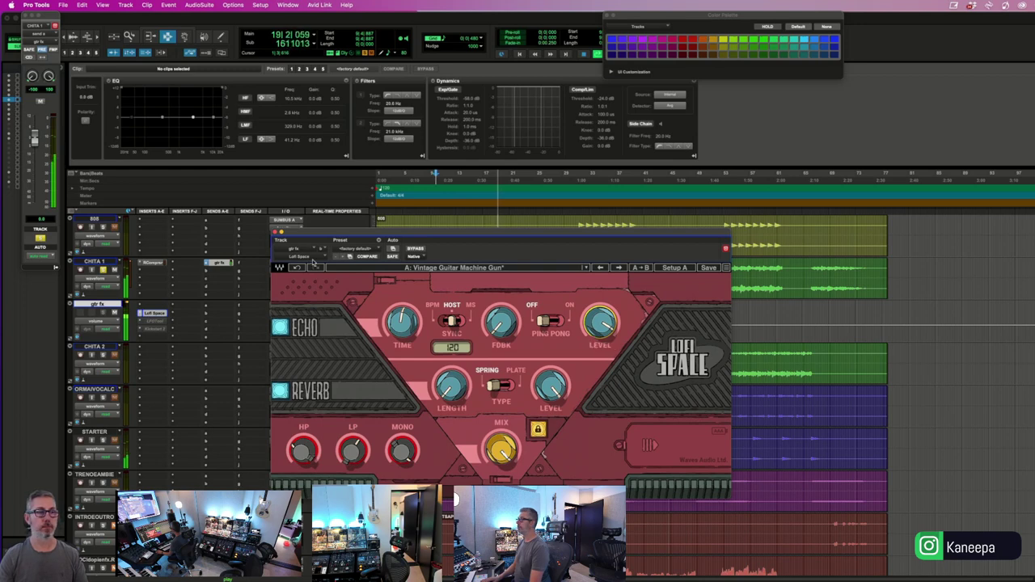
- Close Lofi Space on gtr fx and insert NA LoFi in the second insert slot of CHITA 1
click(274, 233)
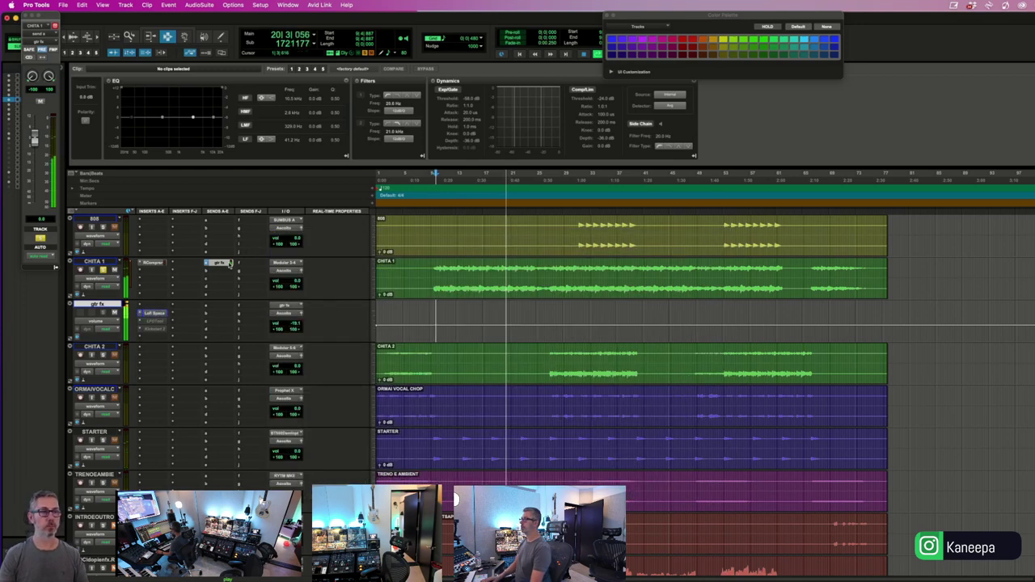
click(153, 271)
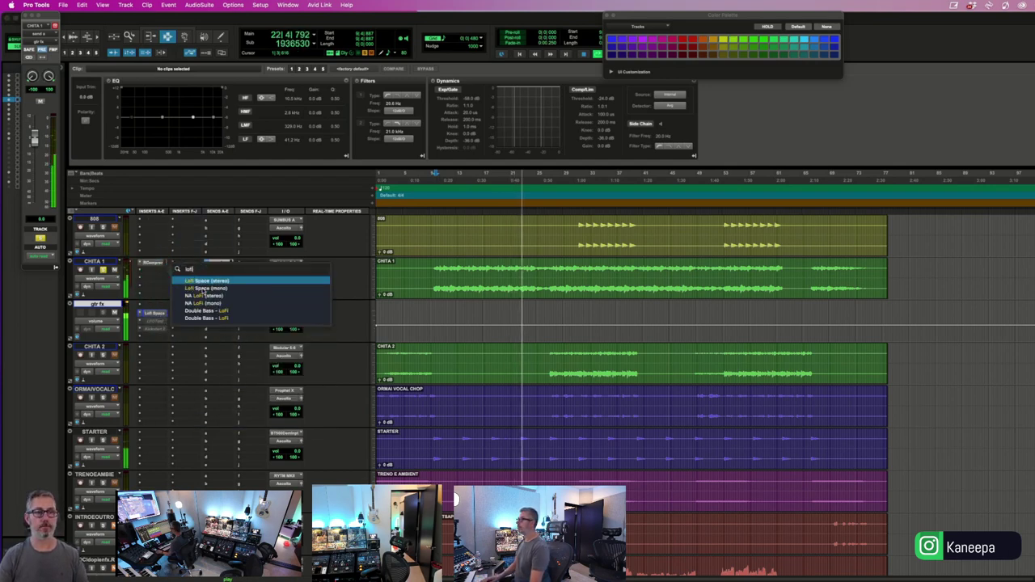
click(266, 297)
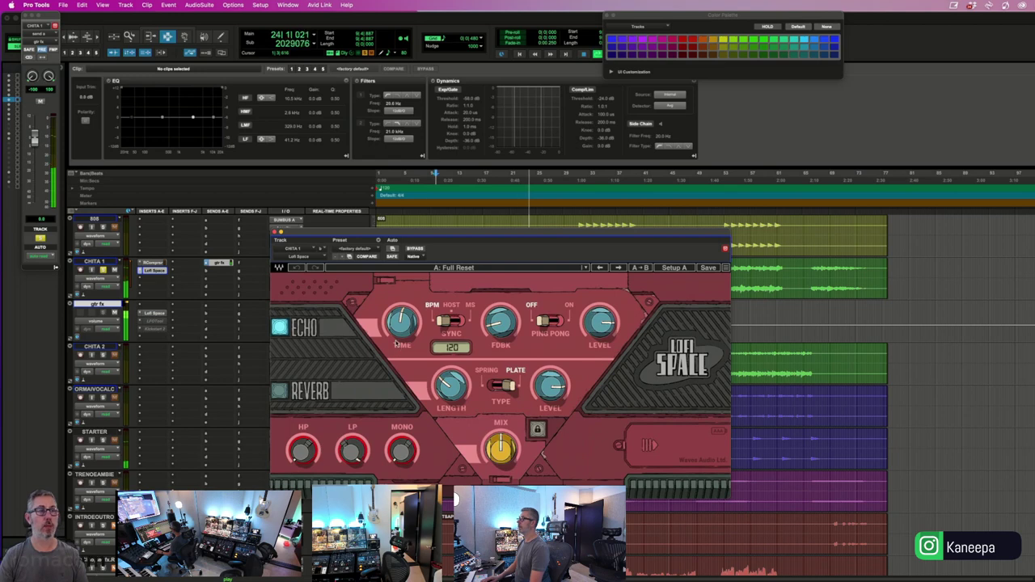
key(space)
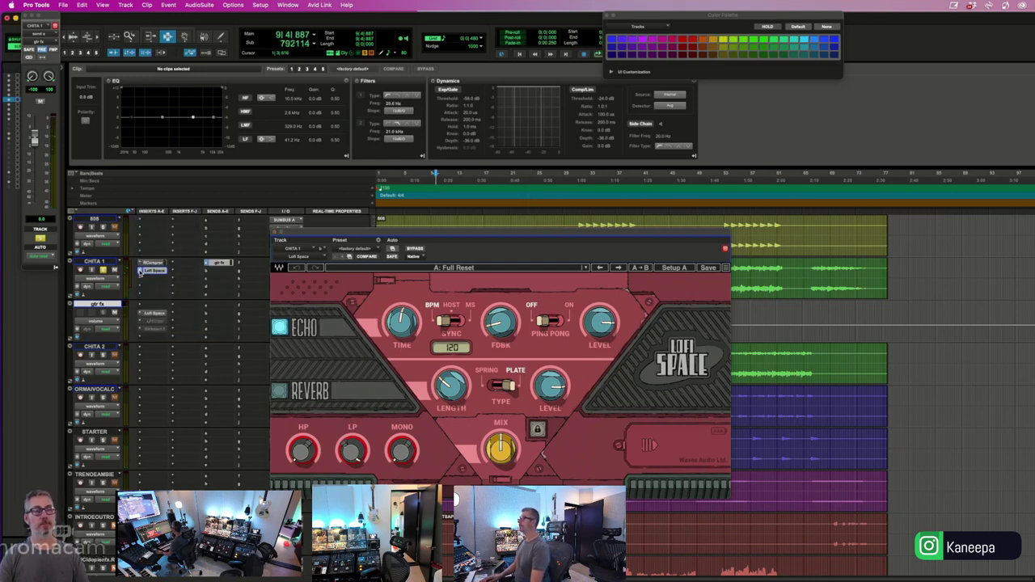
click(140, 271)
click(180, 296)
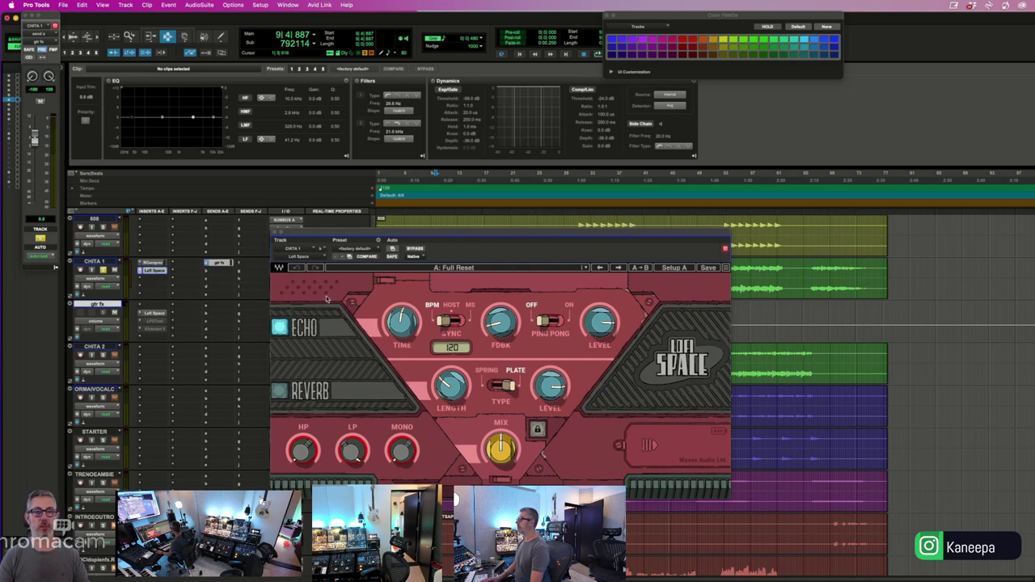
- During playback, set NA LoFi on CHITA 1 to distortion 0.7, saturation 0.1 and output -2.2 dB
key(space)
drag(333, 327, 337, 312)
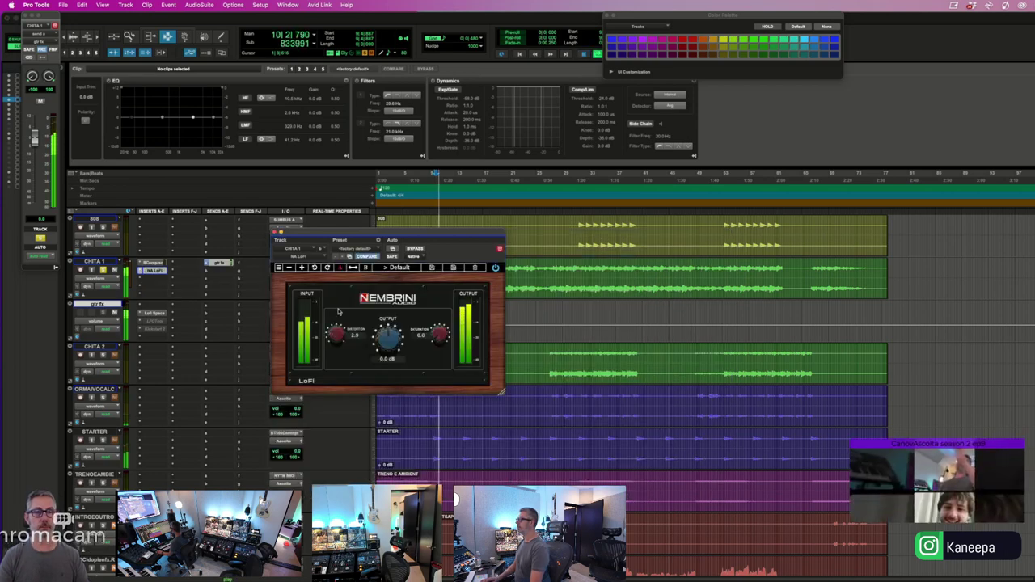
mouse_move(441, 338)
mouse_down()
mouse_move(468, 241)
mouse_move(449, 346)
mouse_up()
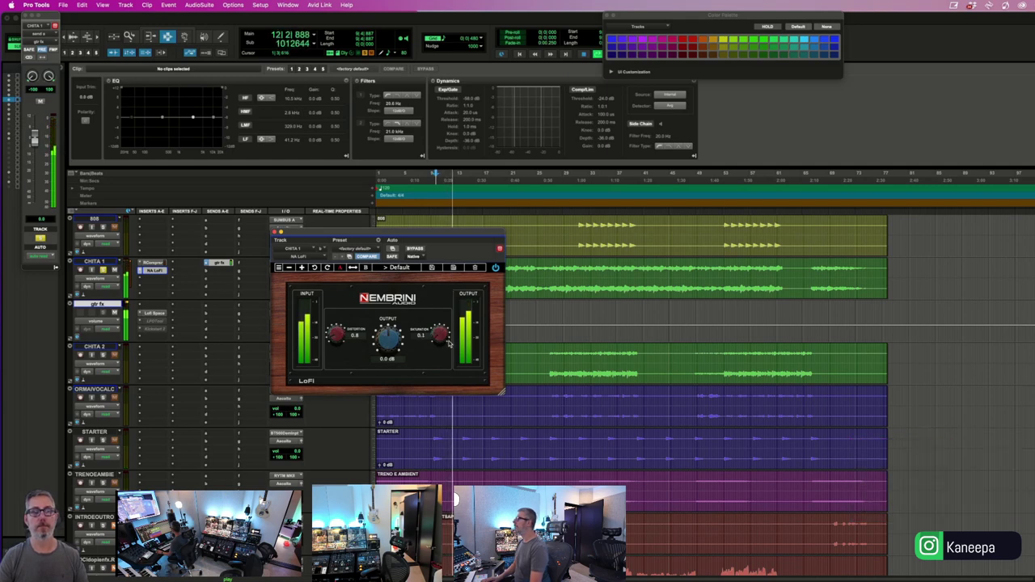
drag(335, 334, 378, 350)
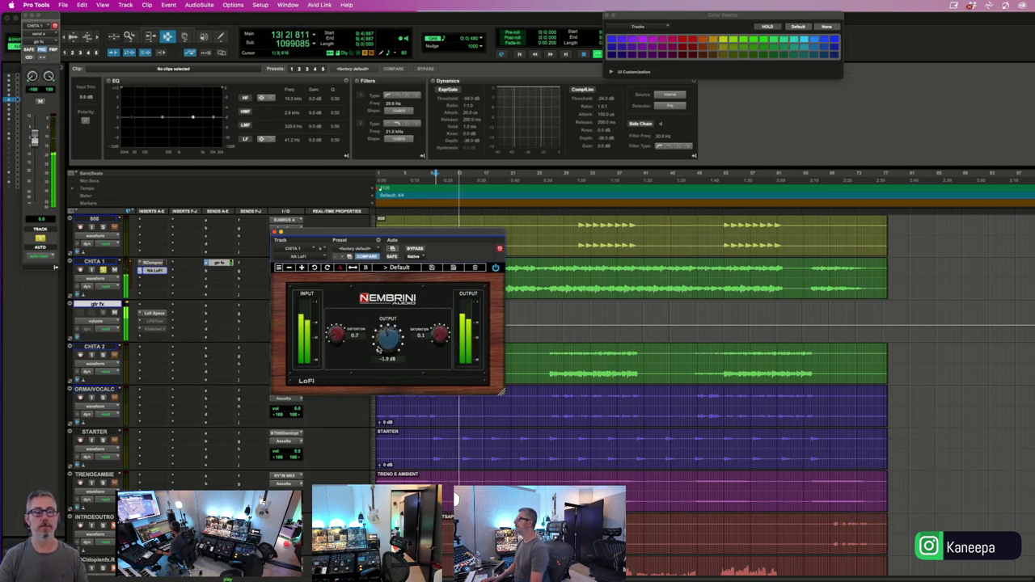
- Compare NA LoFi bypassed and active, reduce its distortion to 0.4 and close its window
click(409, 249)
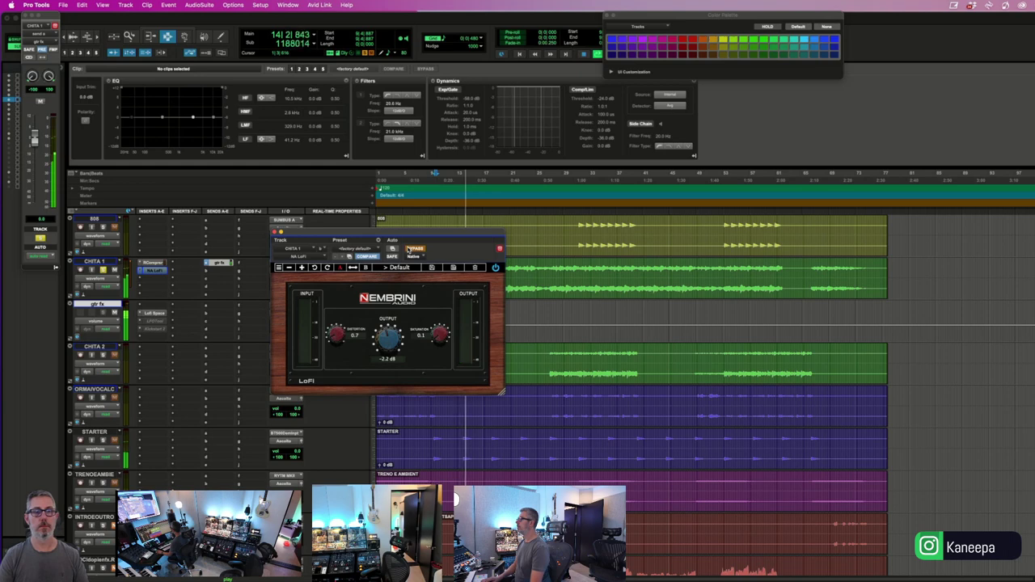
click(408, 249)
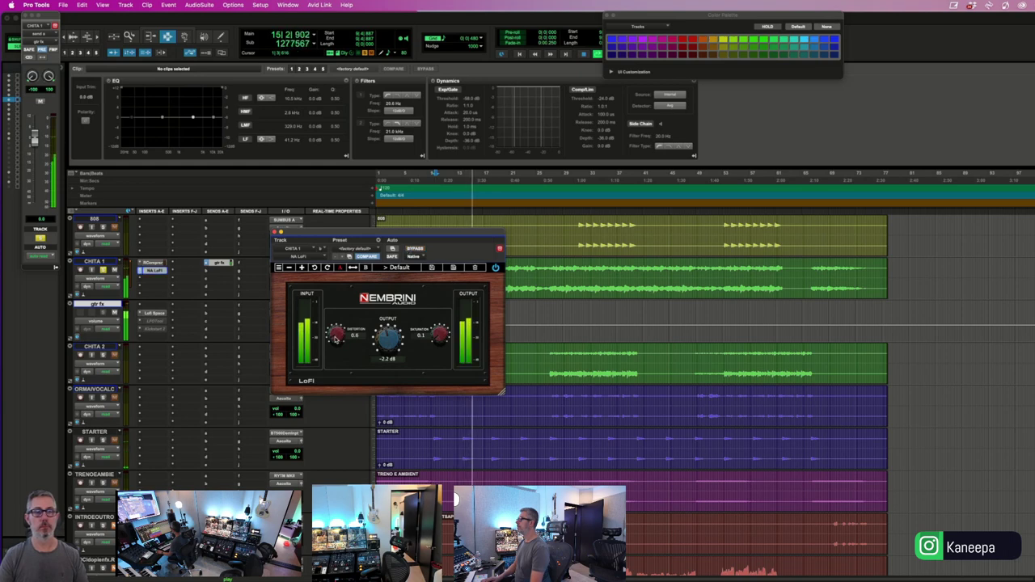
click(408, 249)
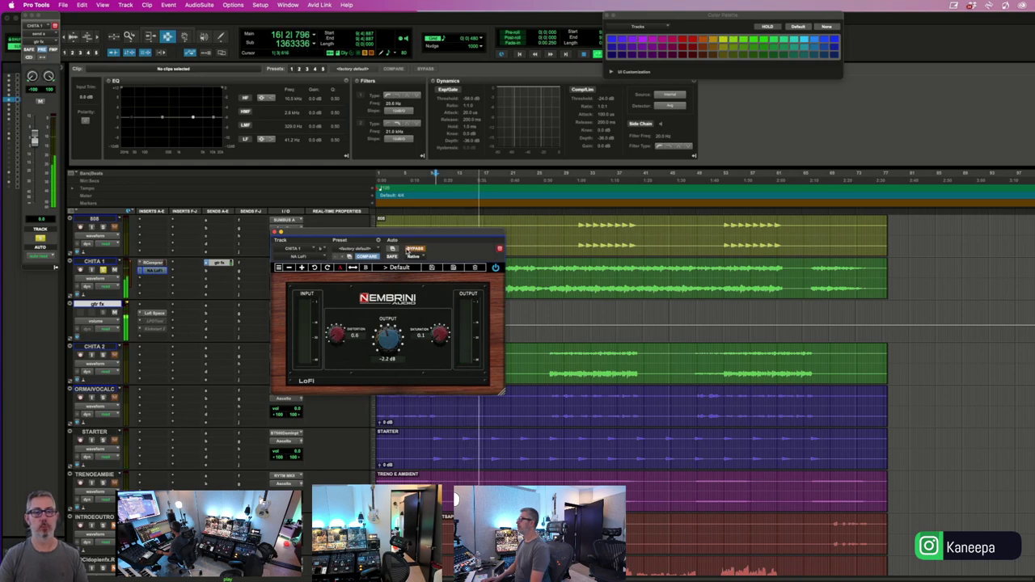
click(409, 249)
drag(336, 328, 334, 332)
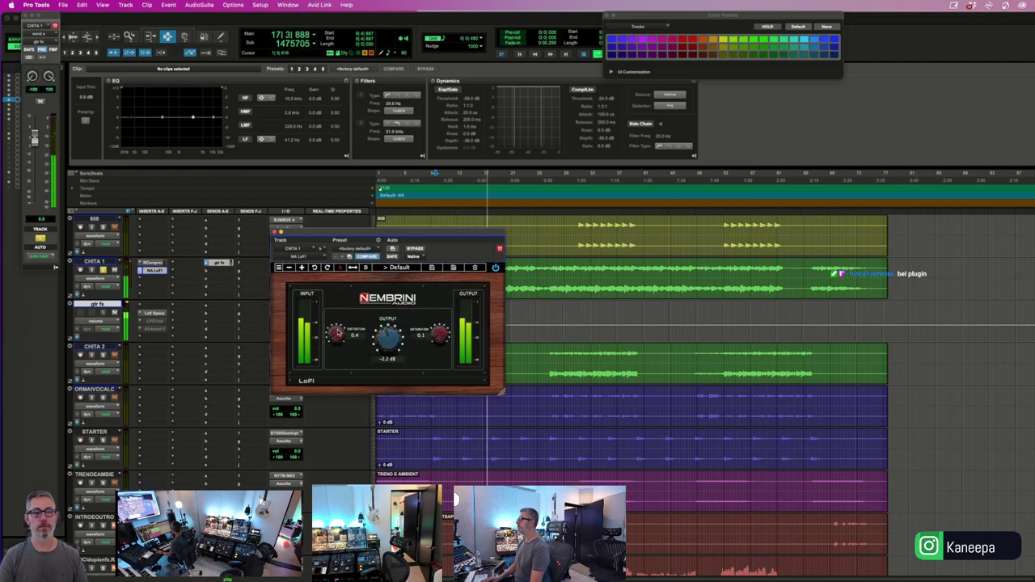
click(274, 233)
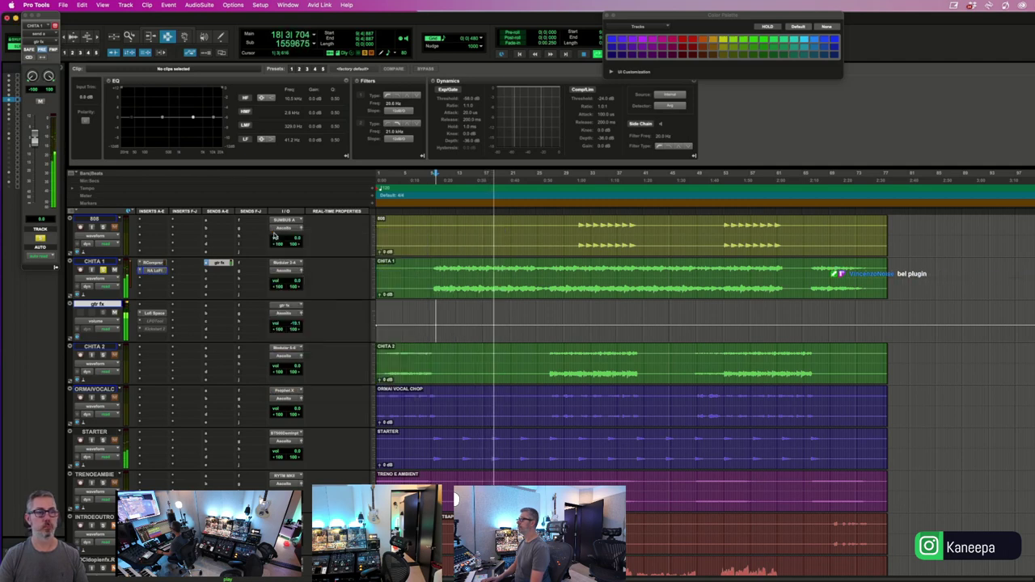
- Insert OTT in the third insert slot of CHITA 1 and dismiss the audio processing error
click(155, 278)
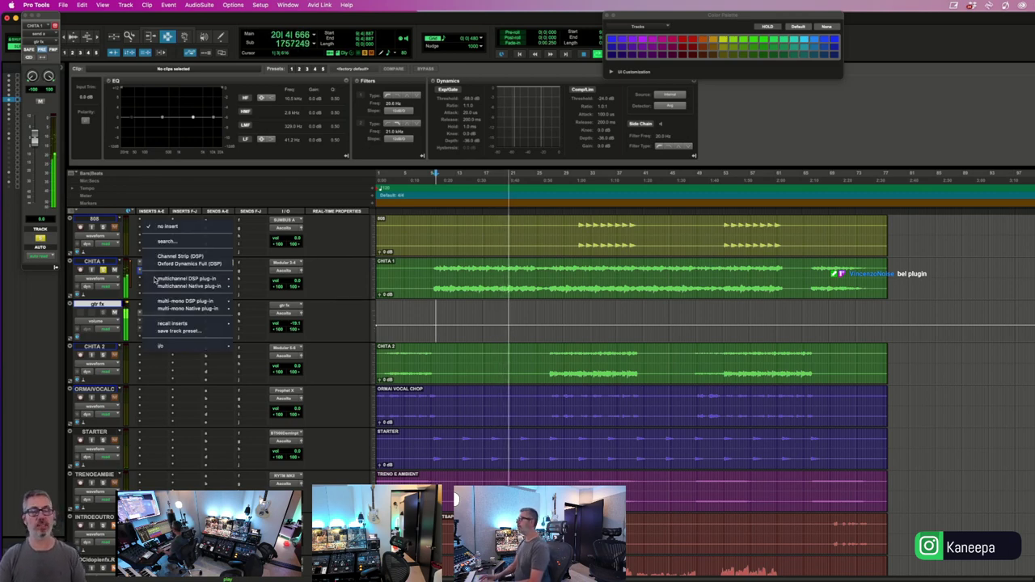
click(155, 279)
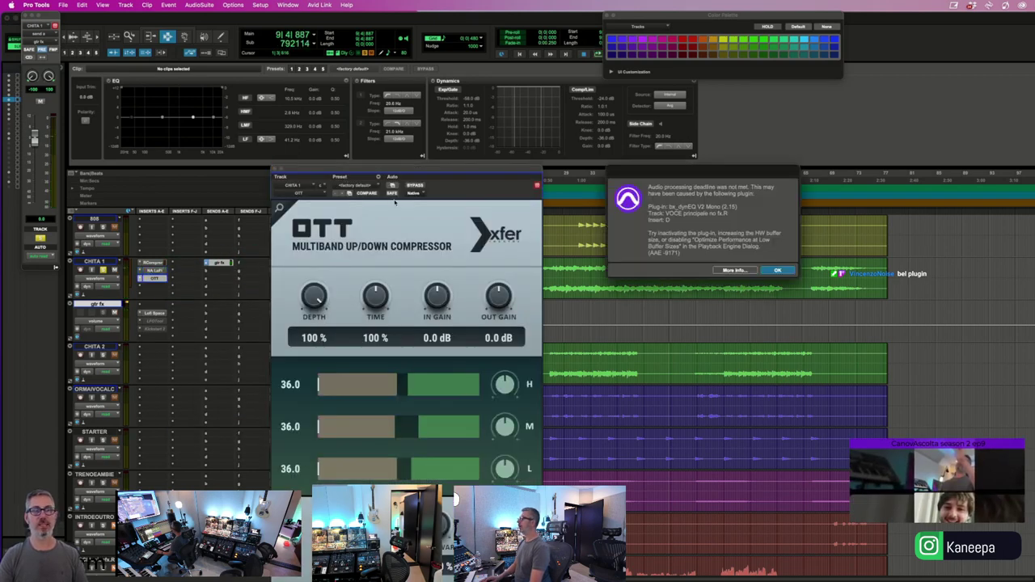
key(Return)
drag(360, 174, 346, 116)
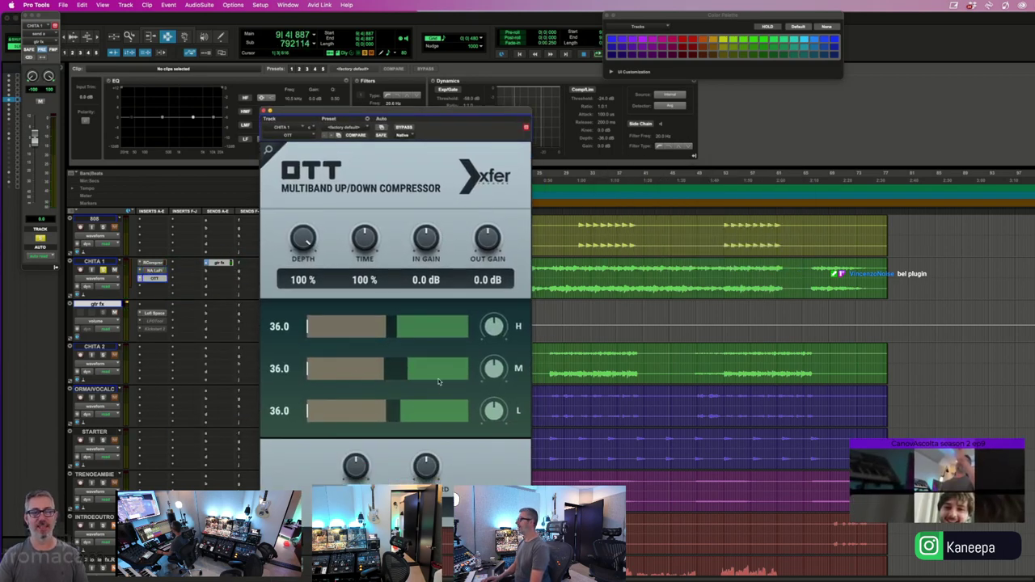
- During playback, lower OTT's depth to 24 % and slightly reduce its high-band gain
click(308, 326)
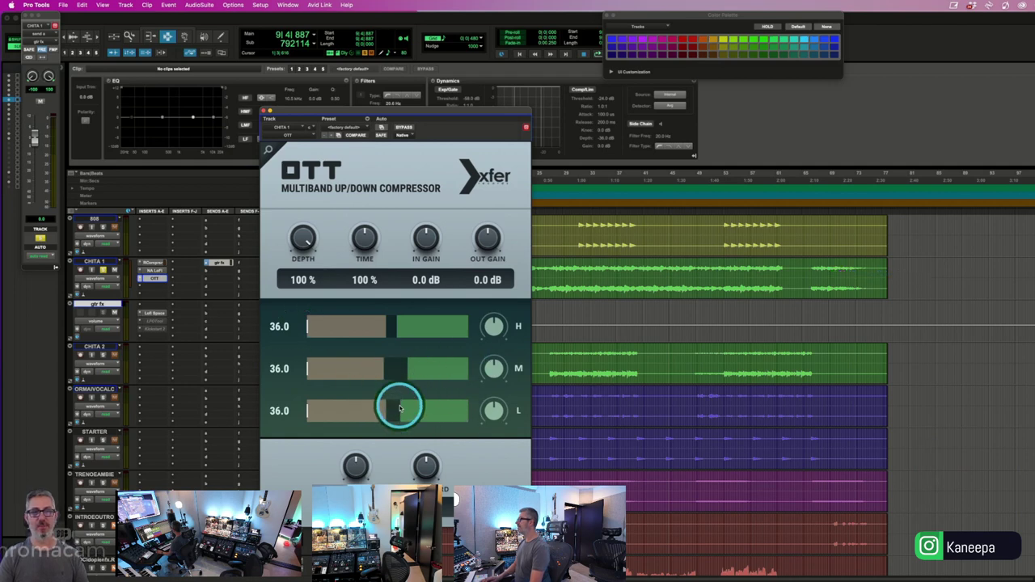
key(space)
drag(302, 239, 341, 375)
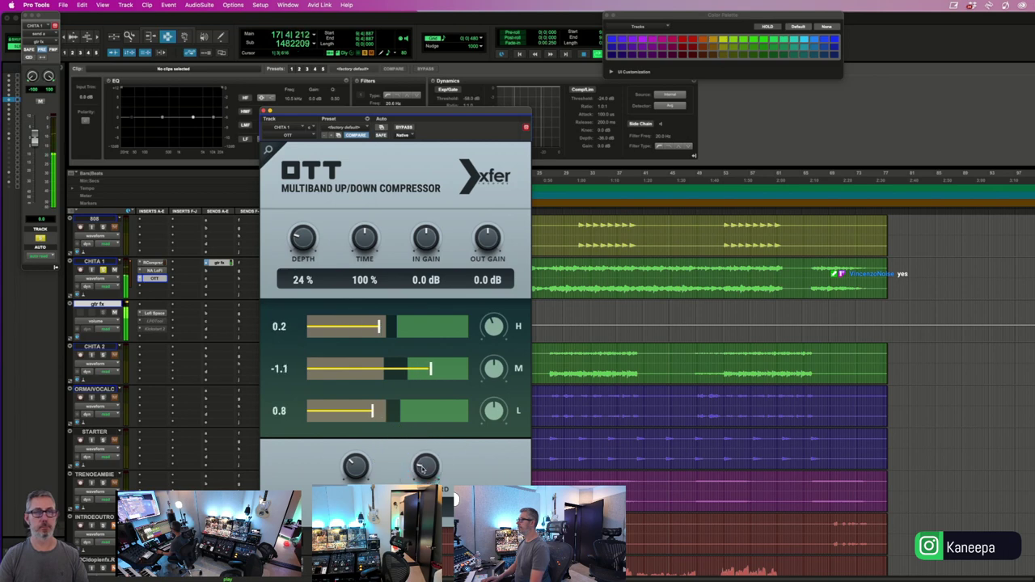
- Compare OTT bypassed and active, set its depth to 17 % and close its window
click(402, 127)
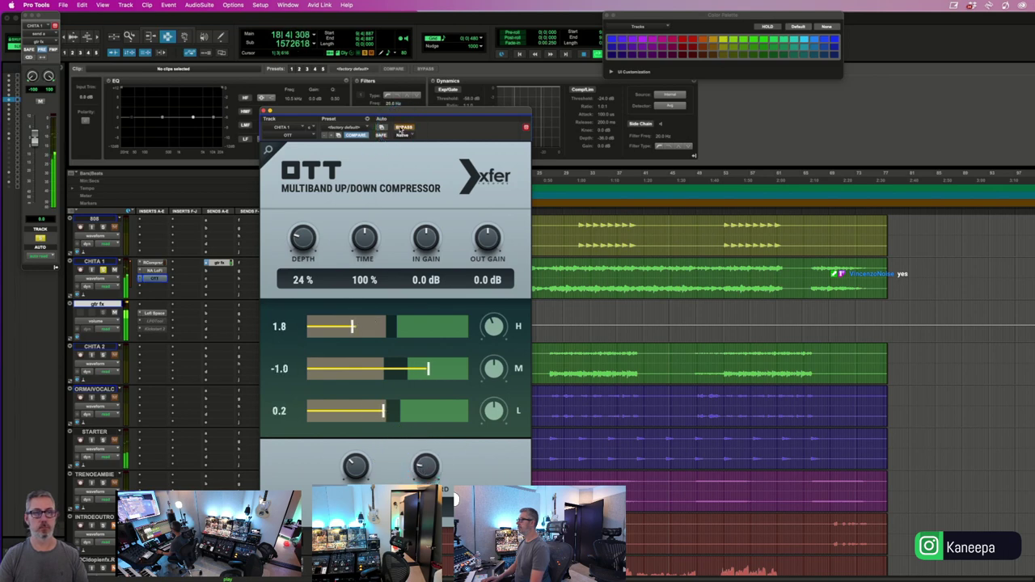
click(401, 128)
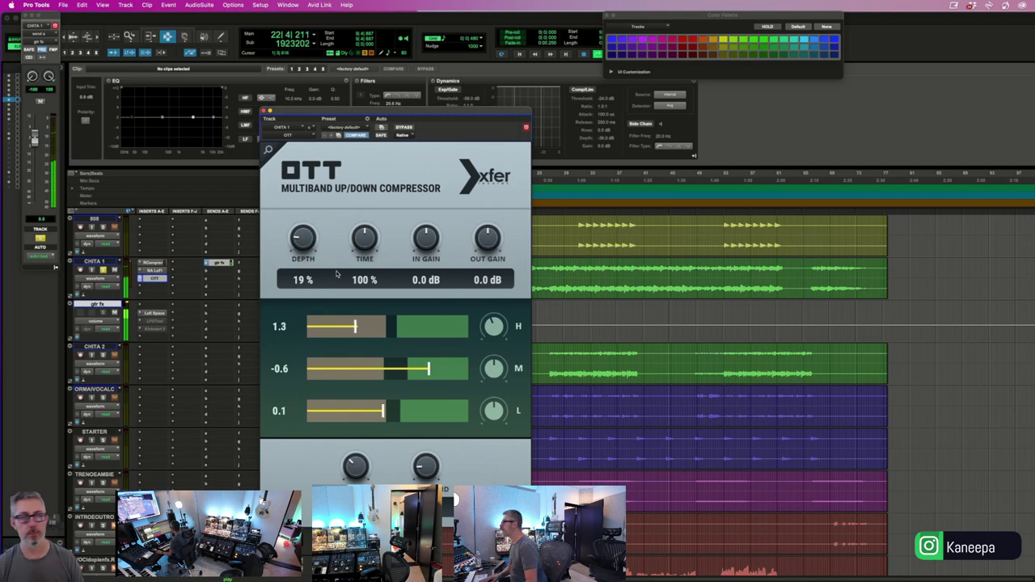
drag(312, 242, 309, 245)
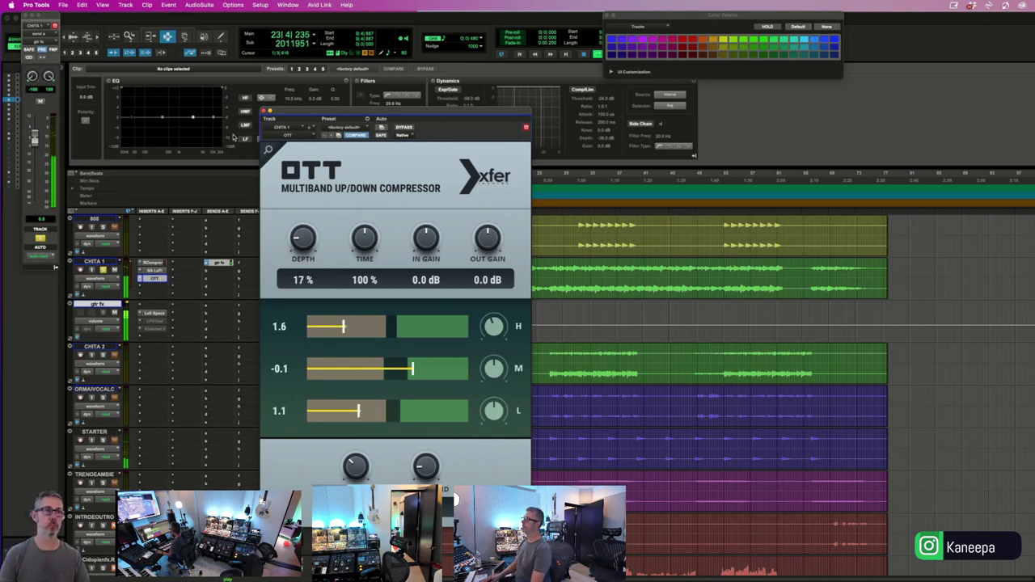
click(265, 111)
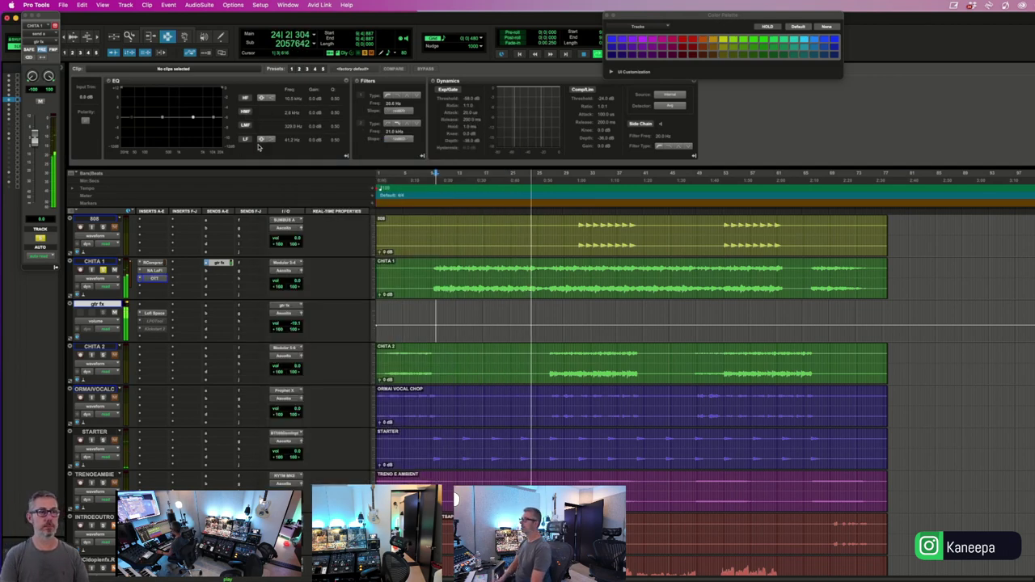
- Lower the level of CHITA 1's gtr fx send to about -2.0 dB
click(115, 313)
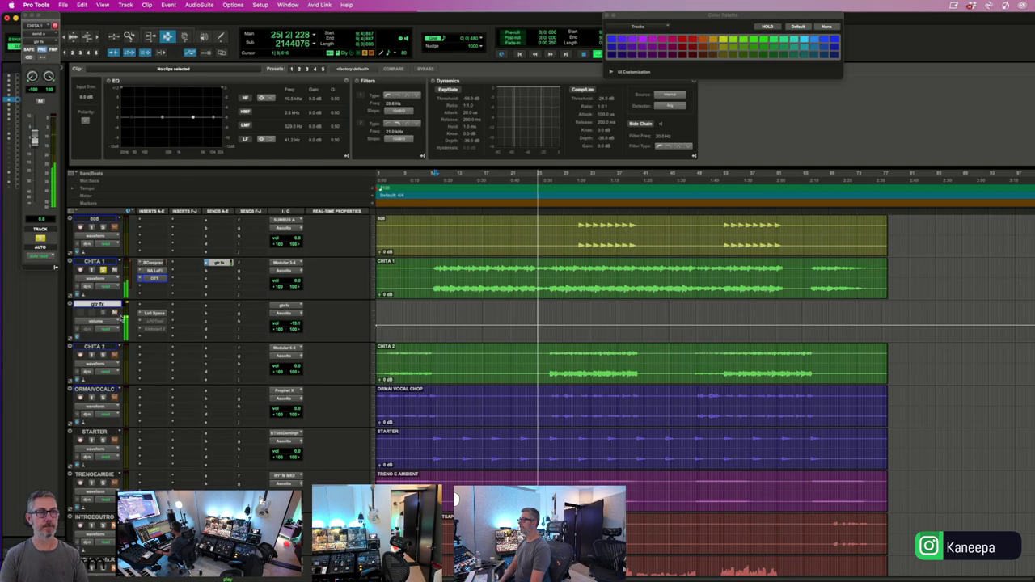
click(219, 263)
click(217, 263)
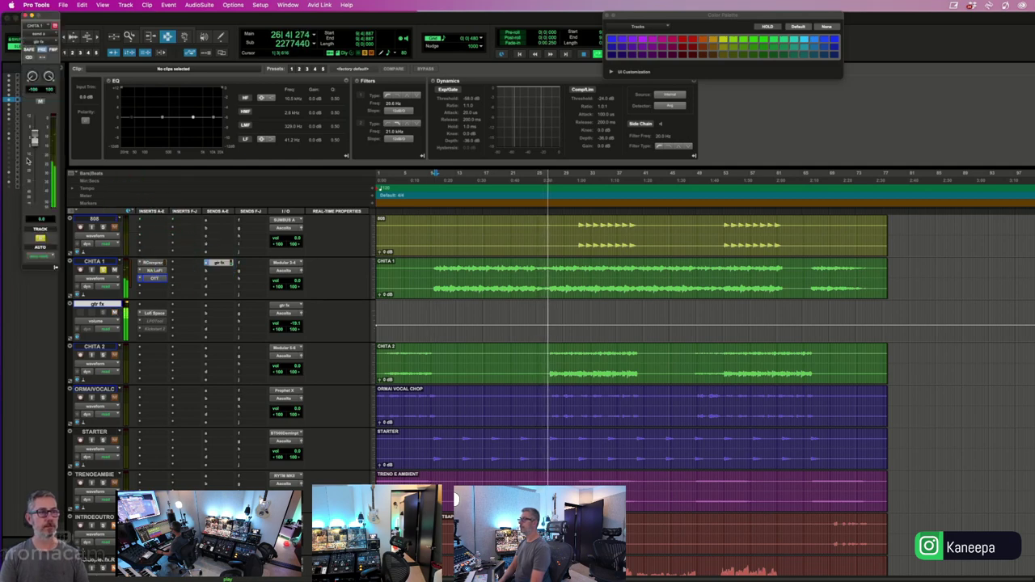
drag(35, 136, 35, 140)
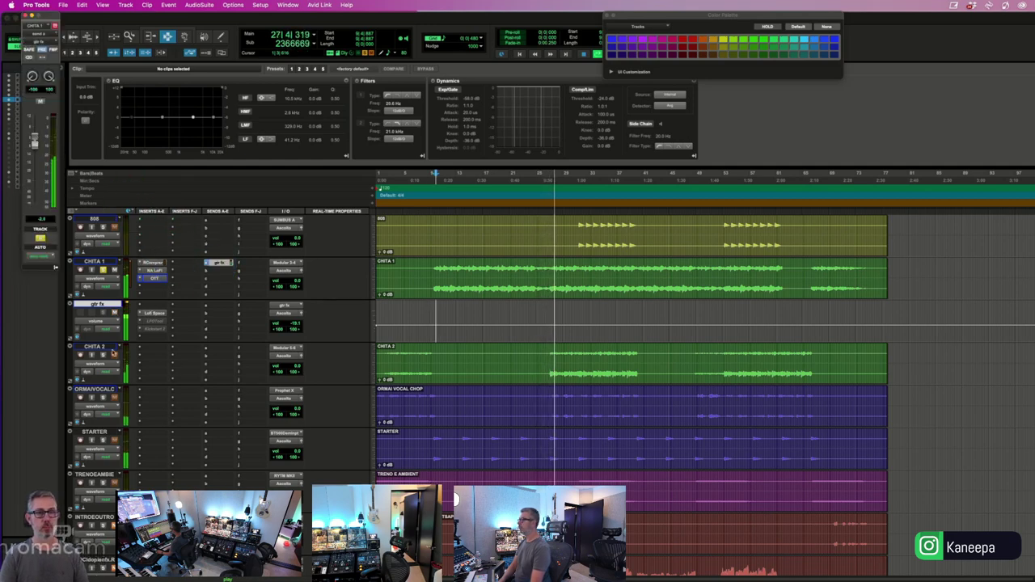
- Solo CHITA 2 alongside CHITA 1 and set the output gain of CHITA 1's OTT to -0.4 dB
click(104, 357)
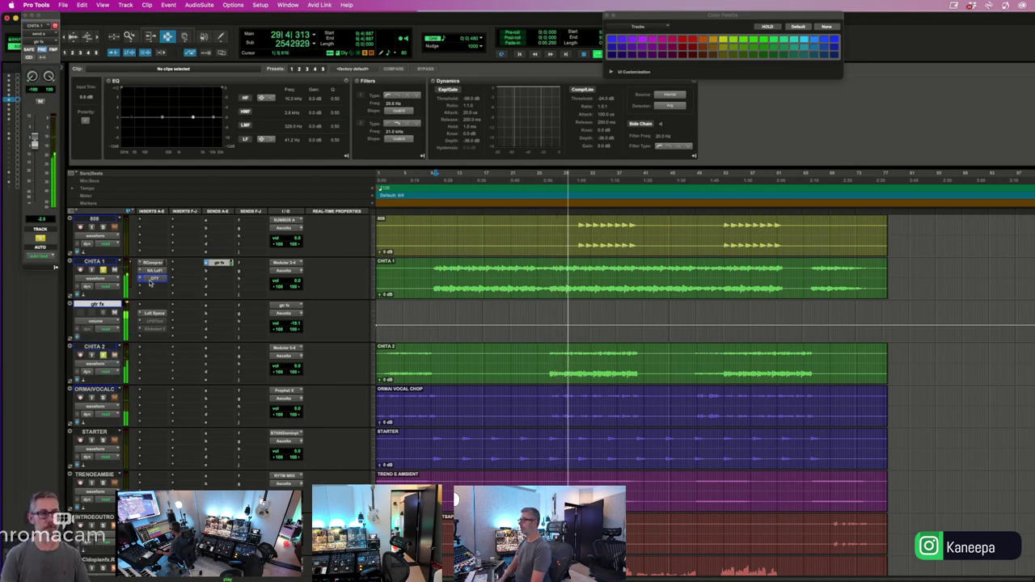
super+click(150, 271)
super+click(150, 263)
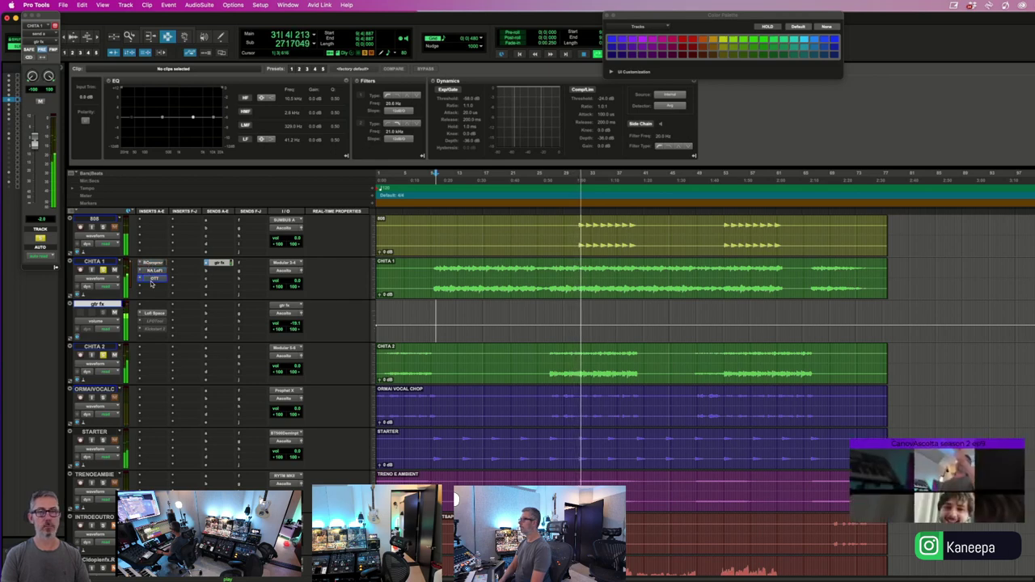
click(152, 278)
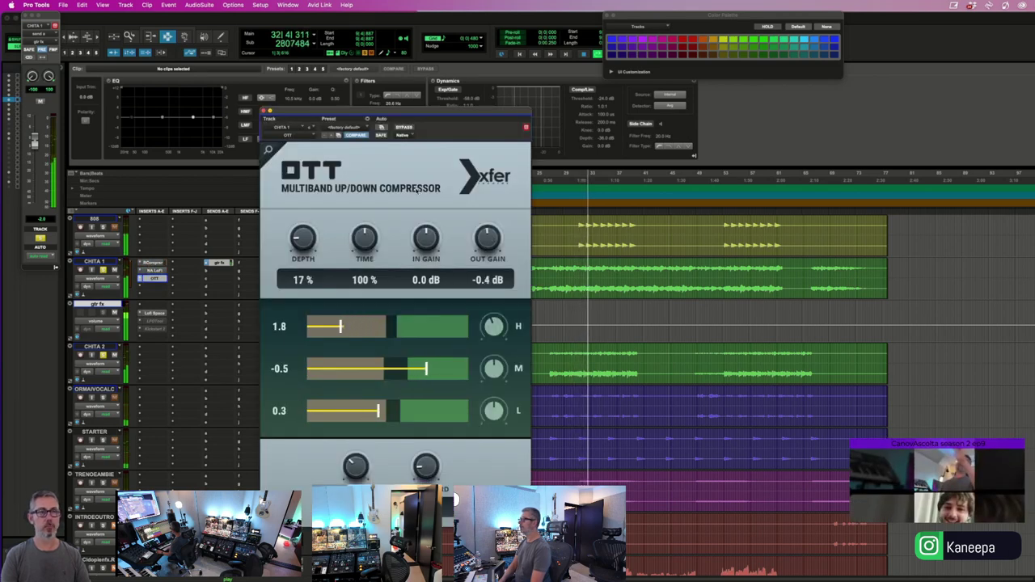
click(263, 111)
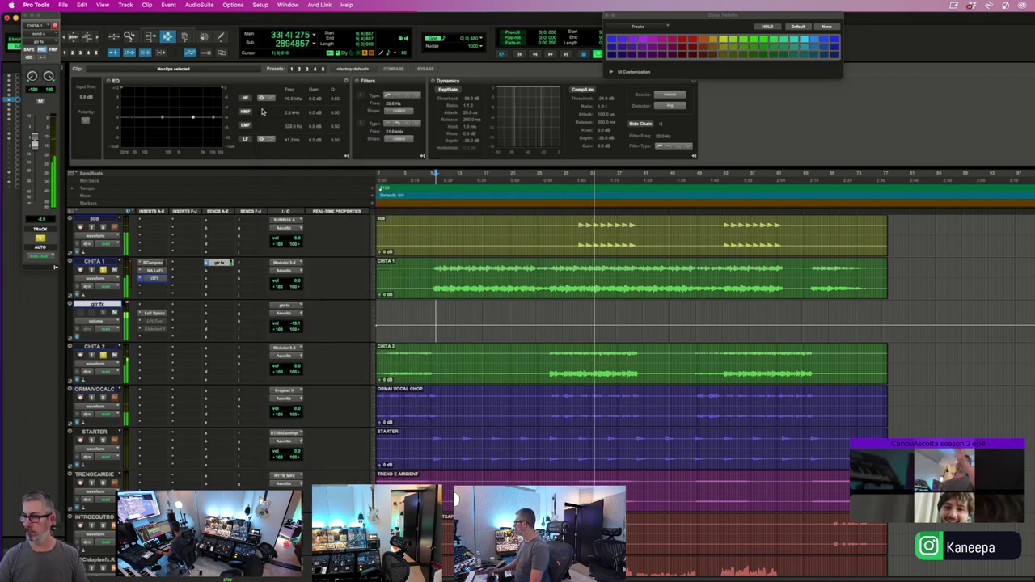
- Insert CLA Guitars in the first insert slot of CHITA 2 and play from bar 27
scroll(407, 248, down, 1)
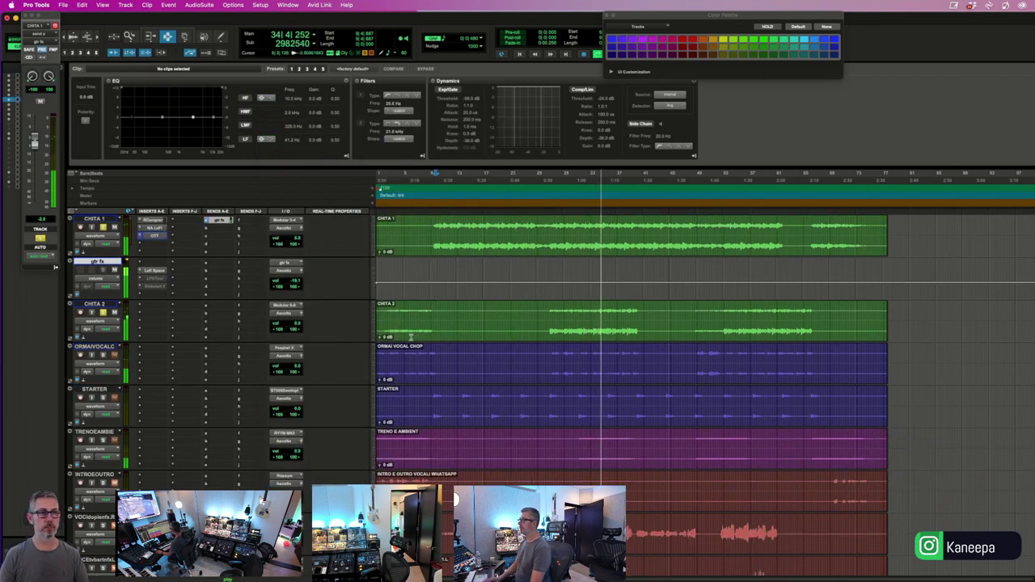
click(151, 319)
click(152, 320)
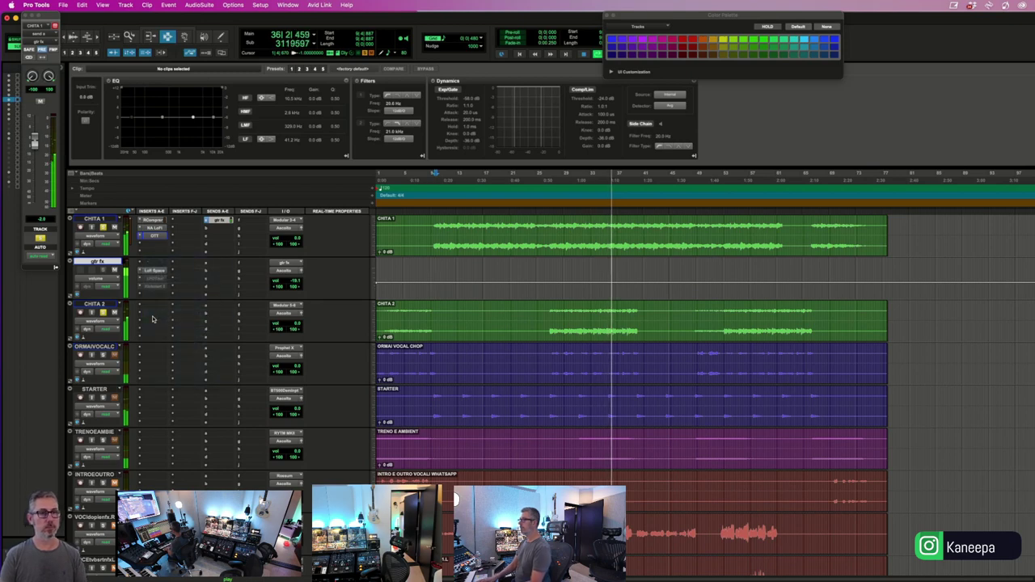
click(152, 318)
text(clagu)
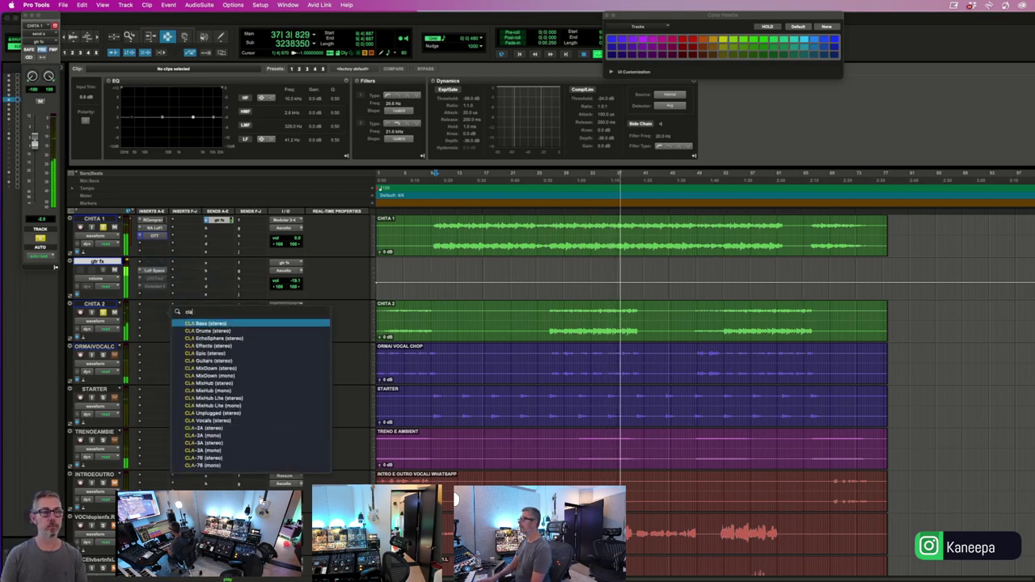
key(BackSpace)
key(BackSpace)
text(gui)
key(Return)
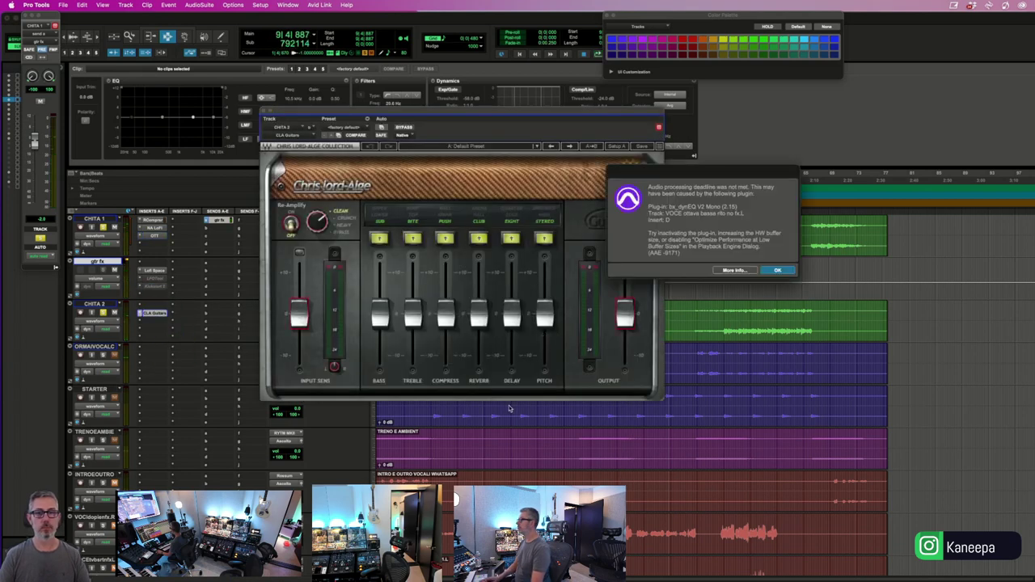
key(space)
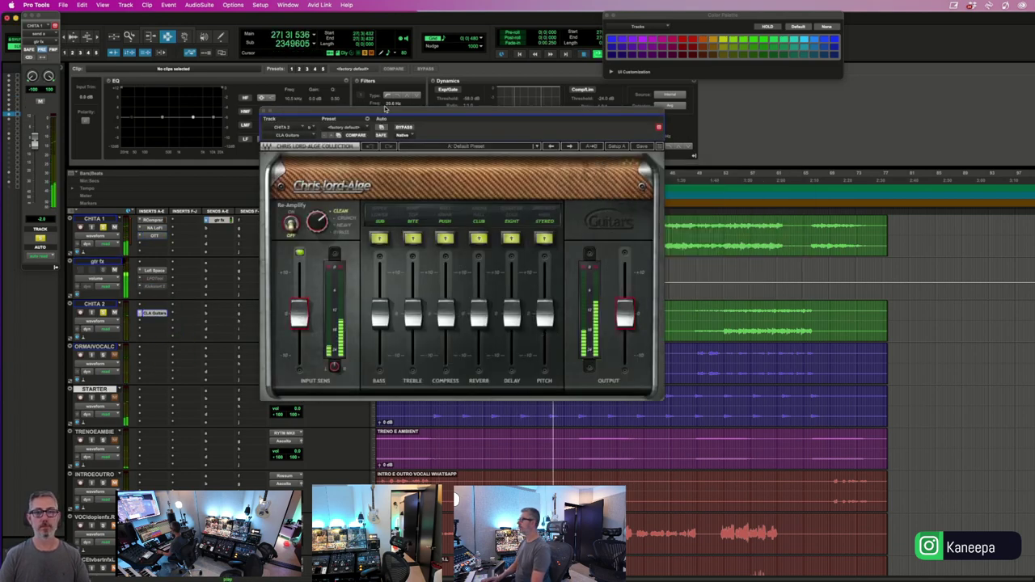
drag(386, 117, 236, 213)
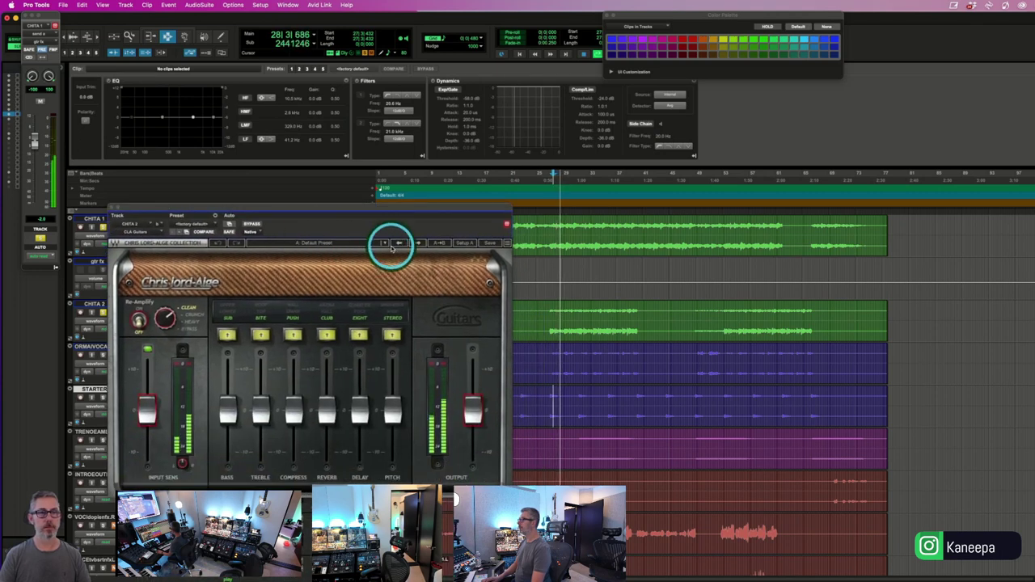
- Browse the CLA Guitars presets on CHITA 2 and load "Acoustic - Strumbolina"
click(416, 243)
click(417, 244)
click(418, 244)
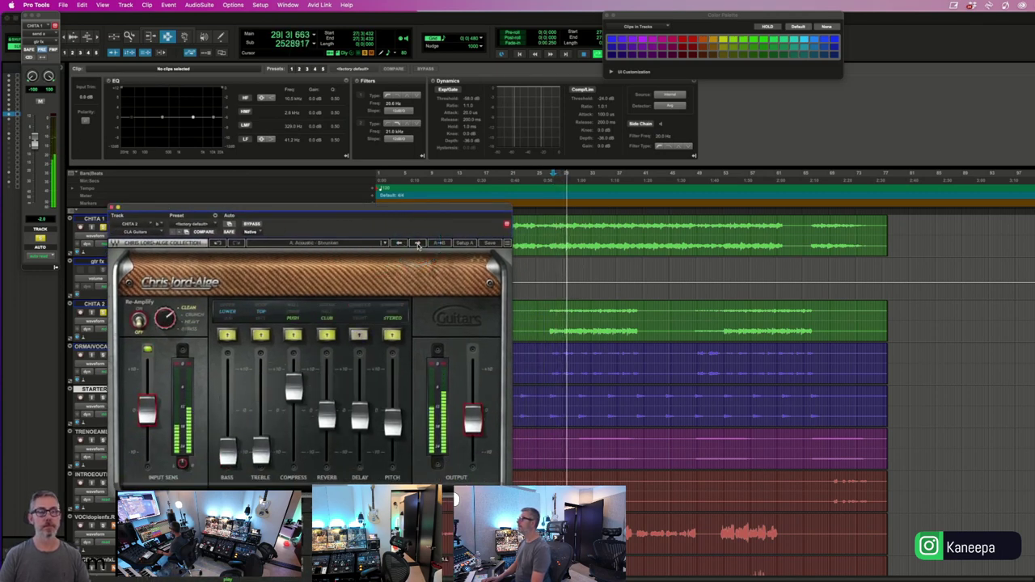
click(418, 244)
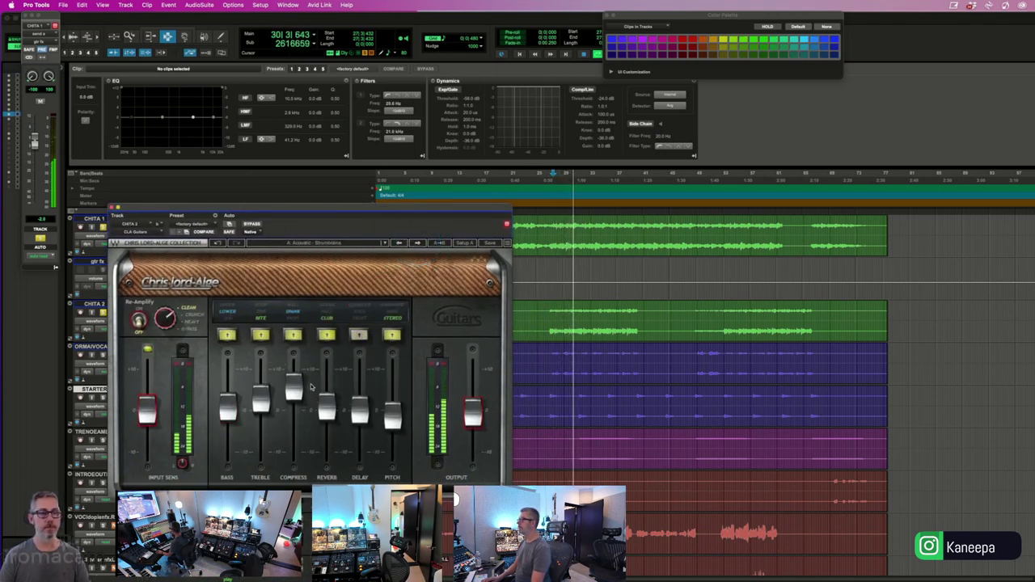
- Lower the treble, compress, reverb, pitch and output faders of CLA Guitars slightly while CHITA 2 plays
drag(263, 401, 294, 395)
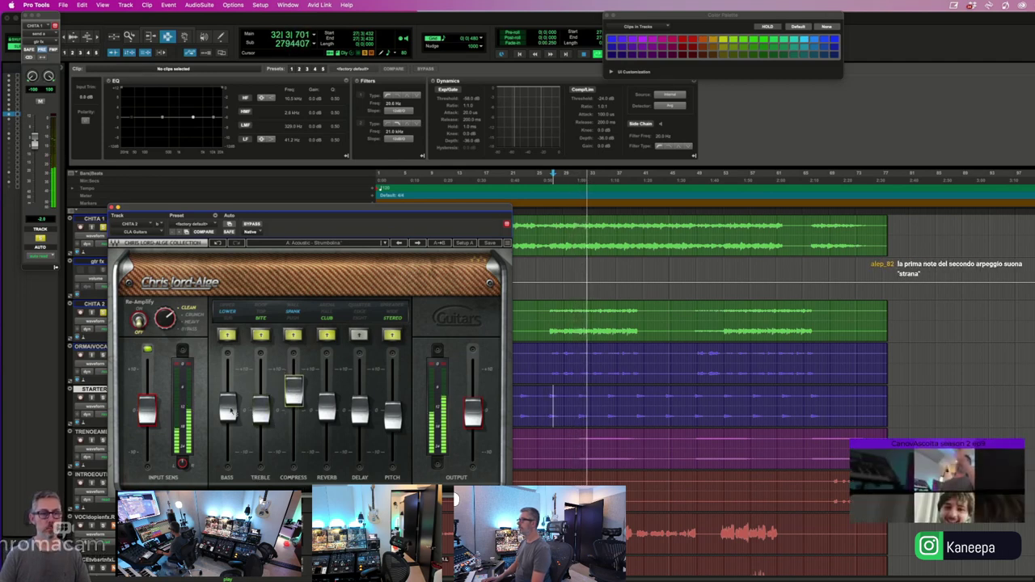
drag(227, 409, 227, 411)
drag(392, 416, 393, 419)
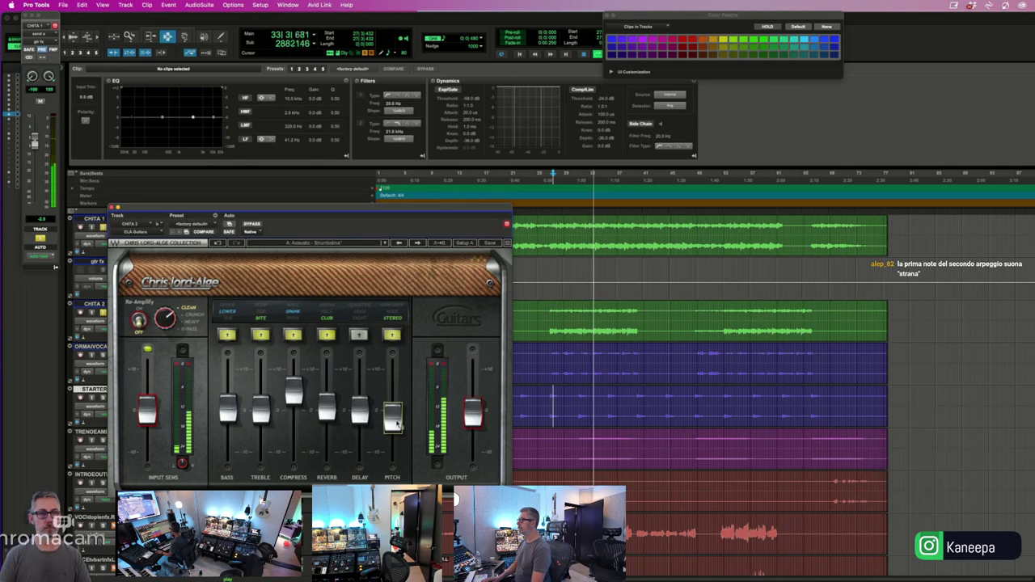
drag(327, 406, 327, 415)
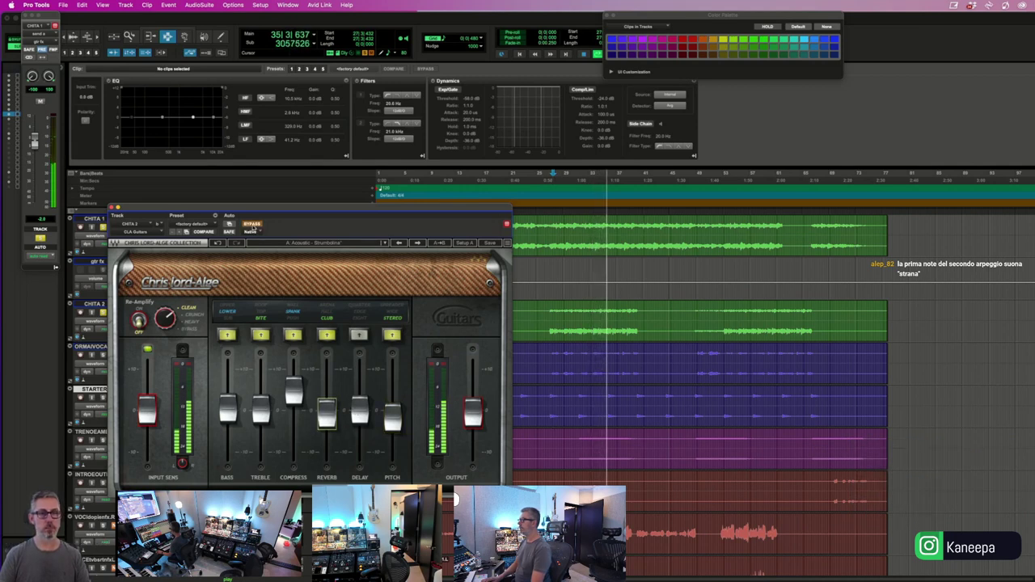
mouse_move(262, 415)
mouse_down()
mouse_move(260, 449)
mouse_move(260, 426)
mouse_up()
click(227, 411)
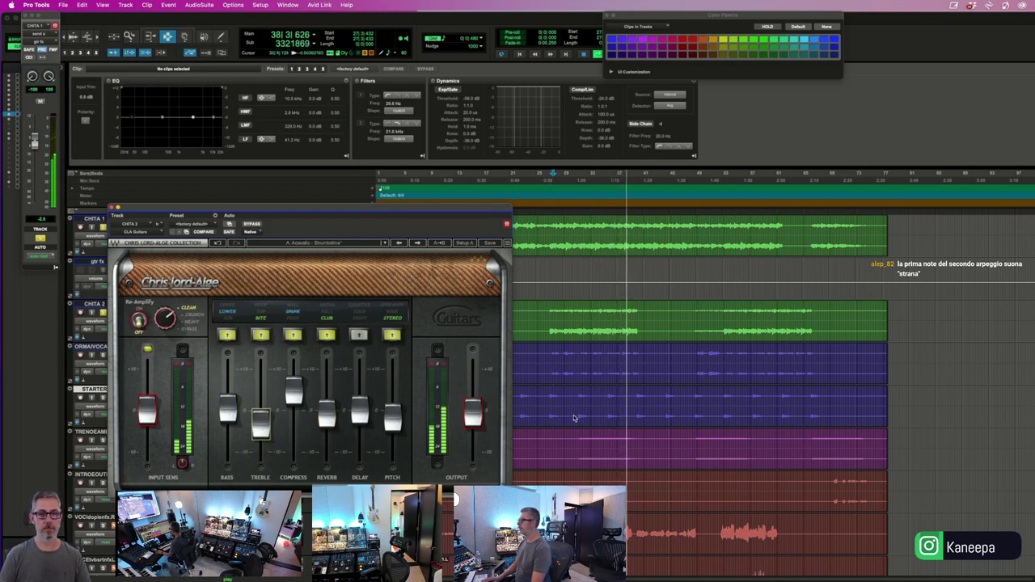
drag(480, 404, 473, 421)
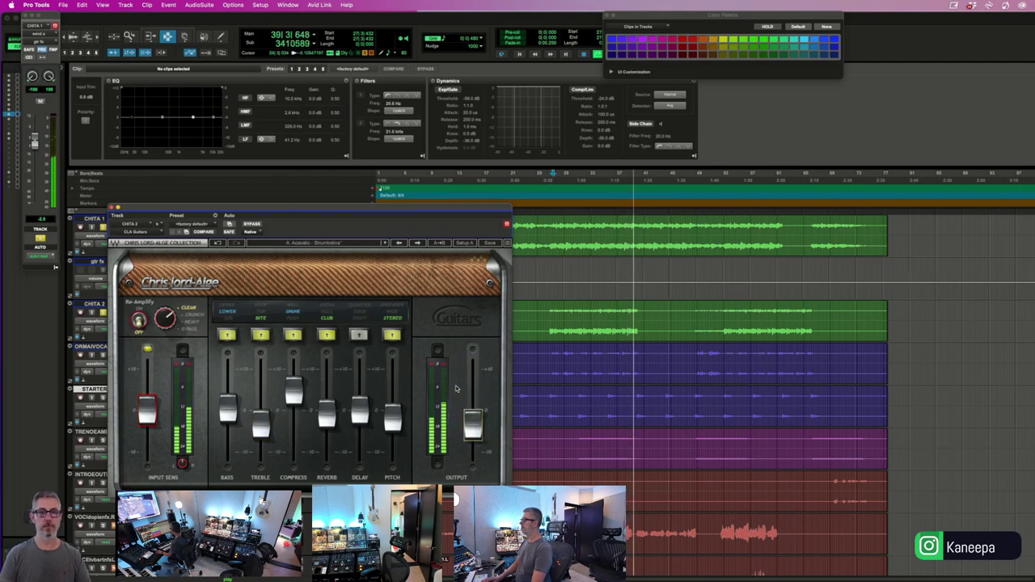
- Replay CHITA 2 from bar 27, compare CLA Guitars bypassed and active, and close its window
key(space)
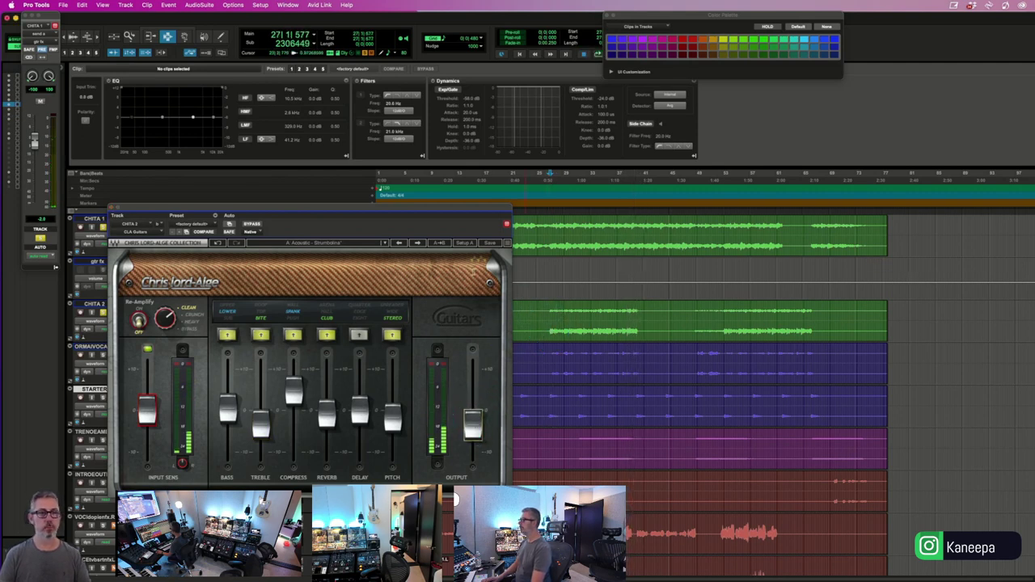
click(251, 227)
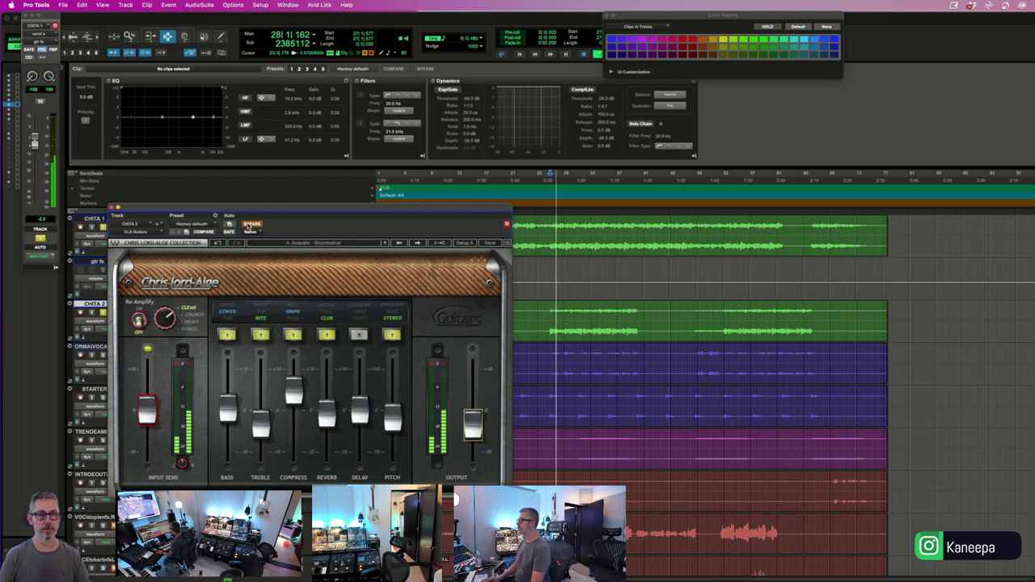
click(251, 226)
key(space)
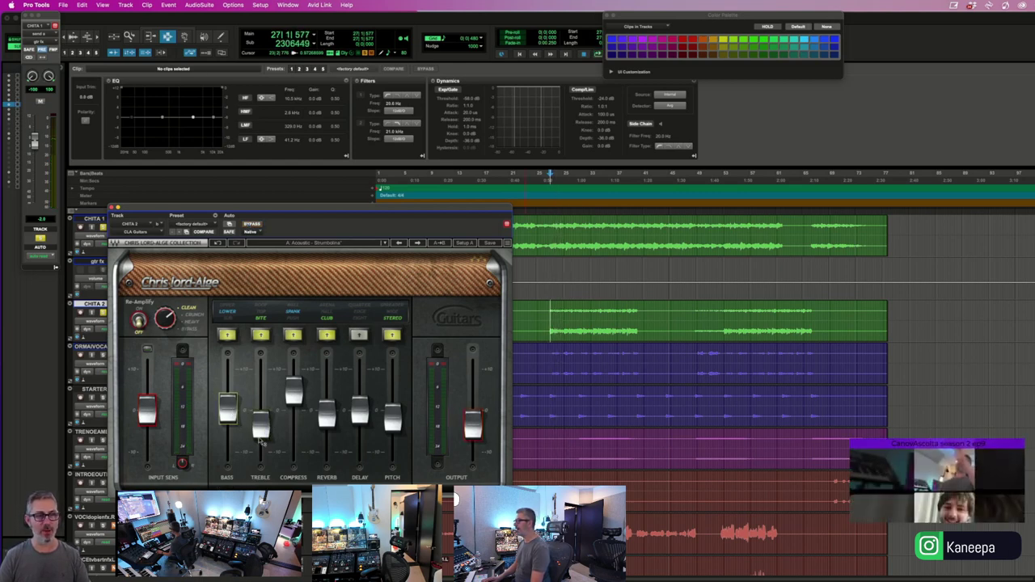
key(space)
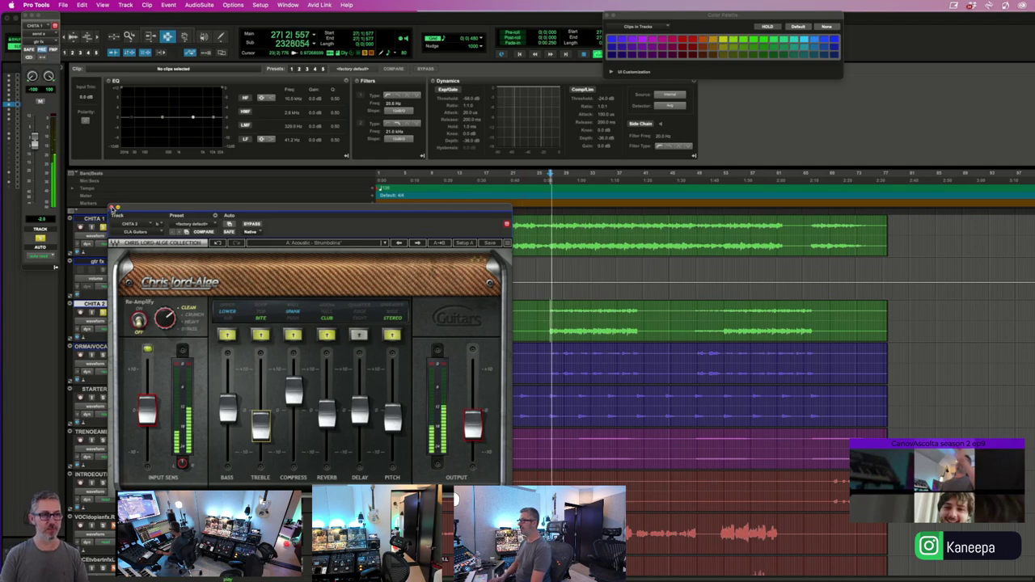
click(112, 207)
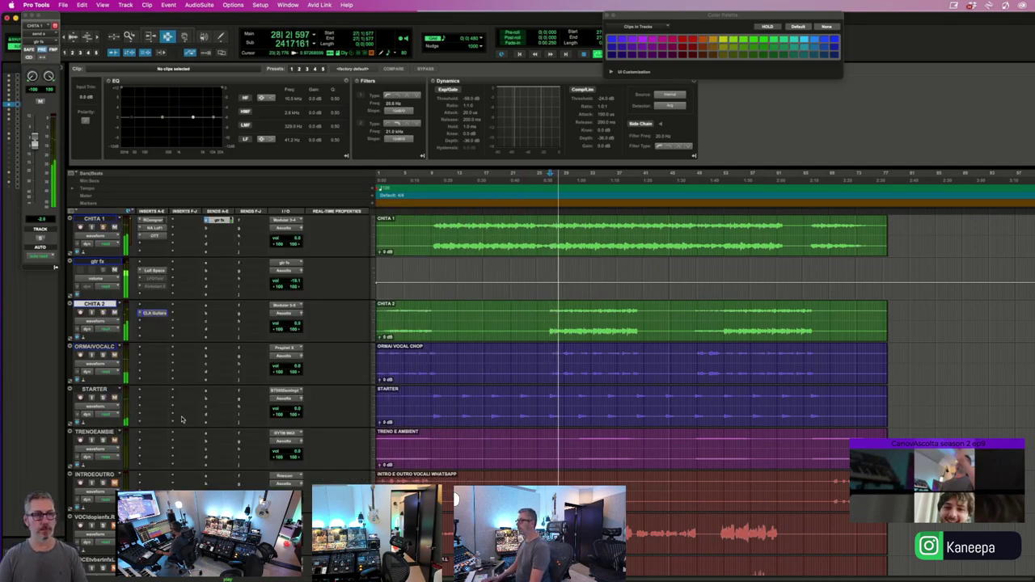
- Select the RITMICA track and play the mix from bar 14, where its rhythm part starts
scroll(161, 364, up, 4)
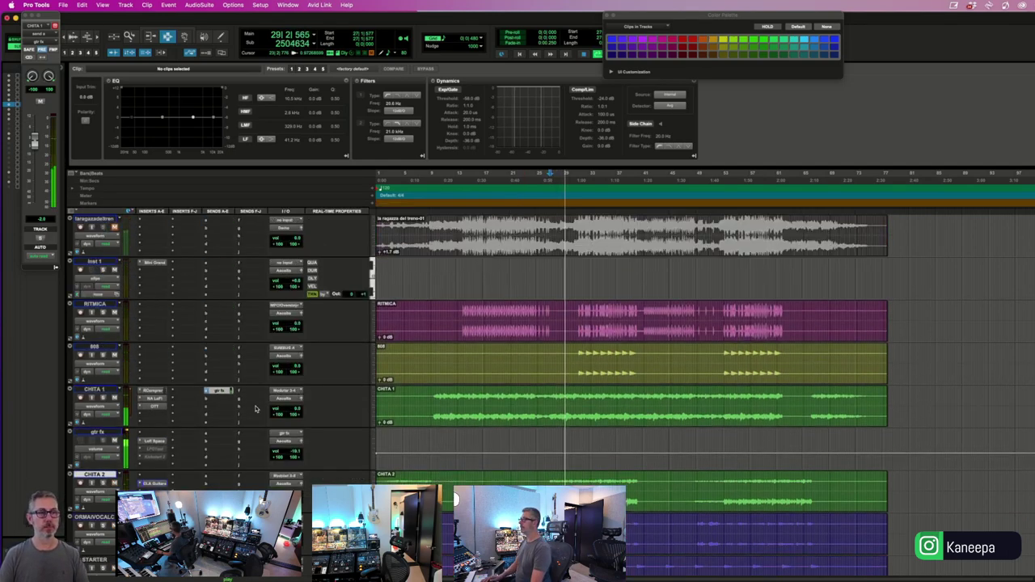
click(237, 324)
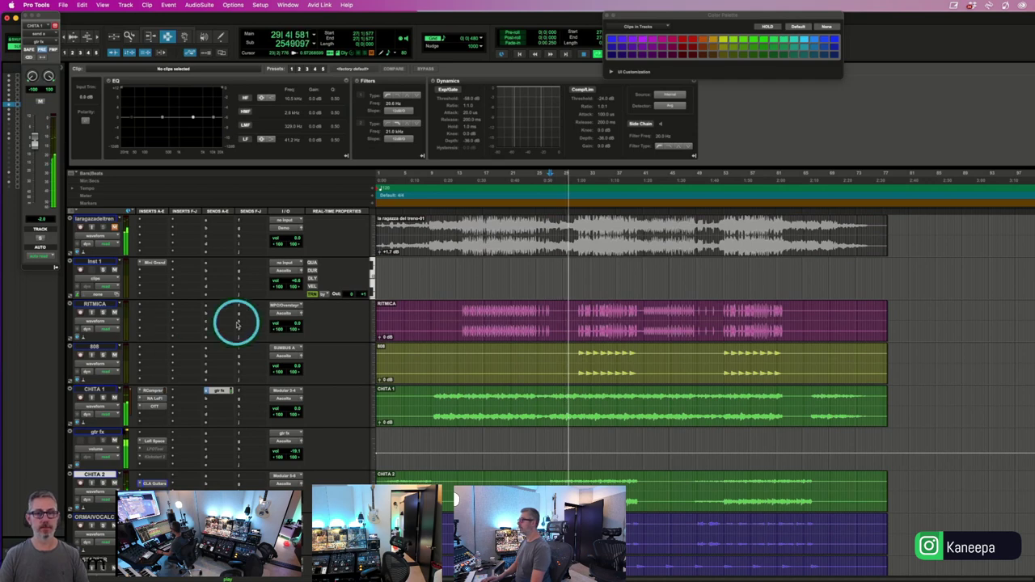
click(576, 339)
click(103, 315)
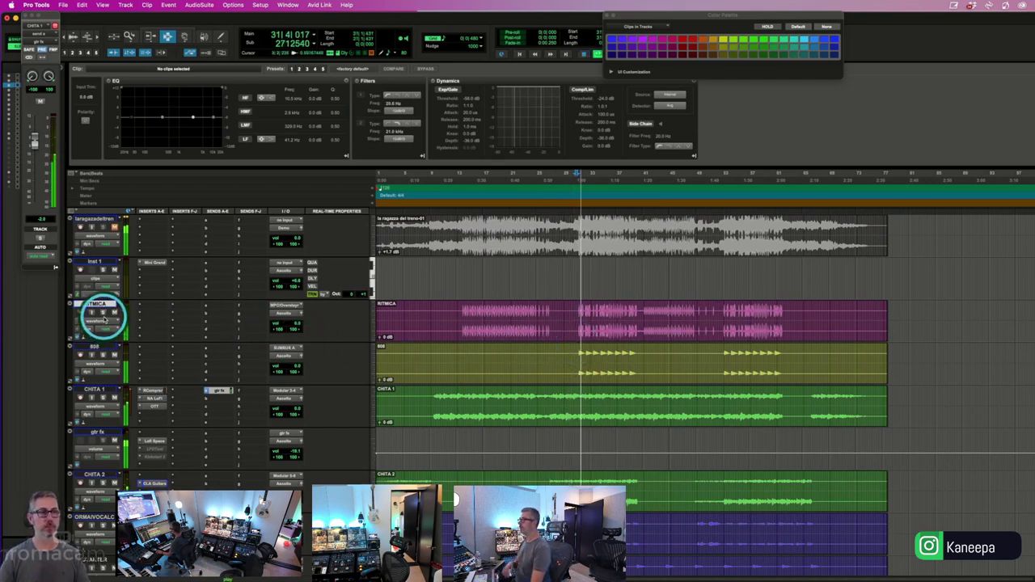
click(463, 312)
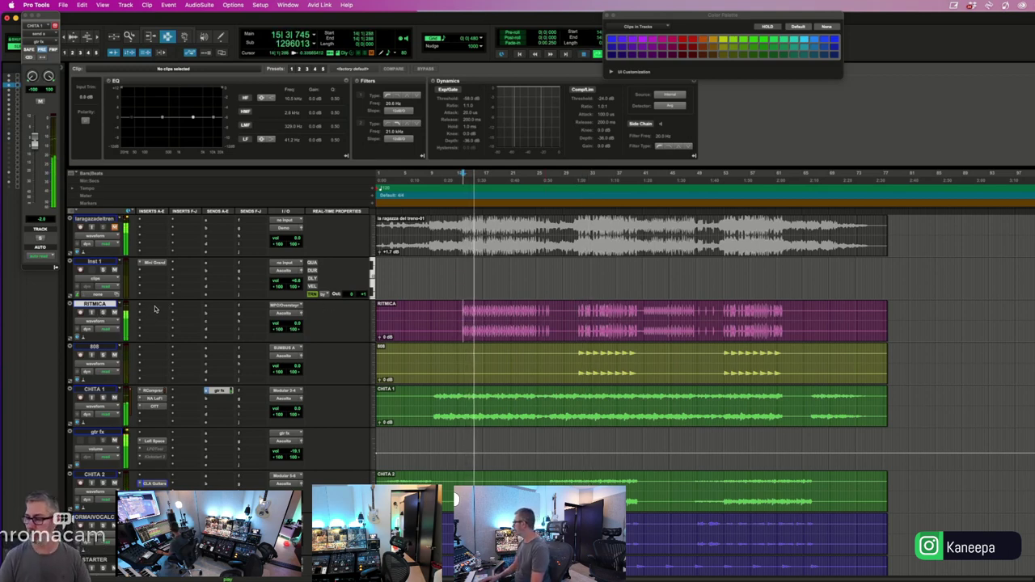
- Search for "pultec", insert UAD Pultec EQP-1A in RITMICA's first insert slot and move its window clear of the tracks
click(156, 310)
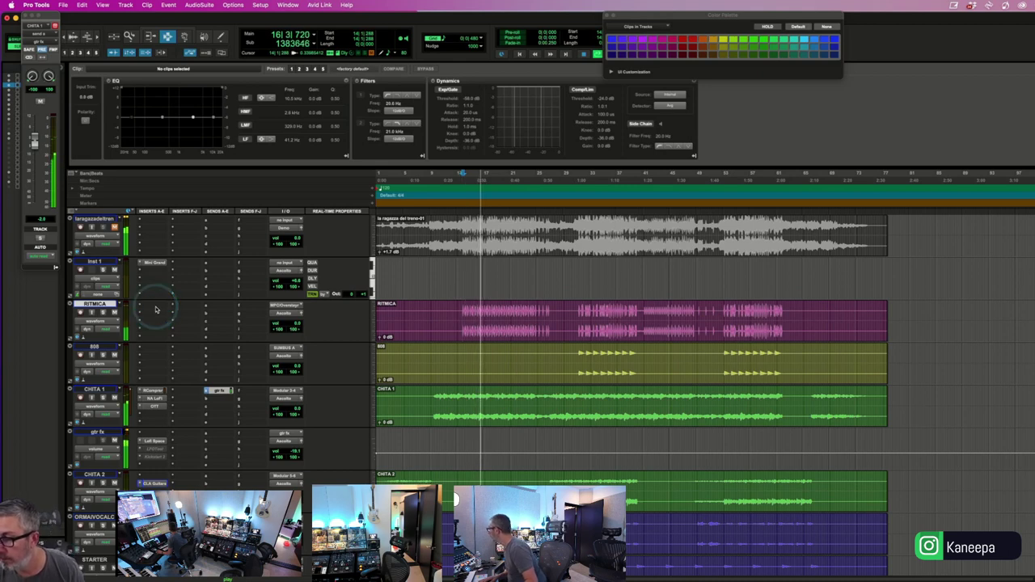
click(156, 310)
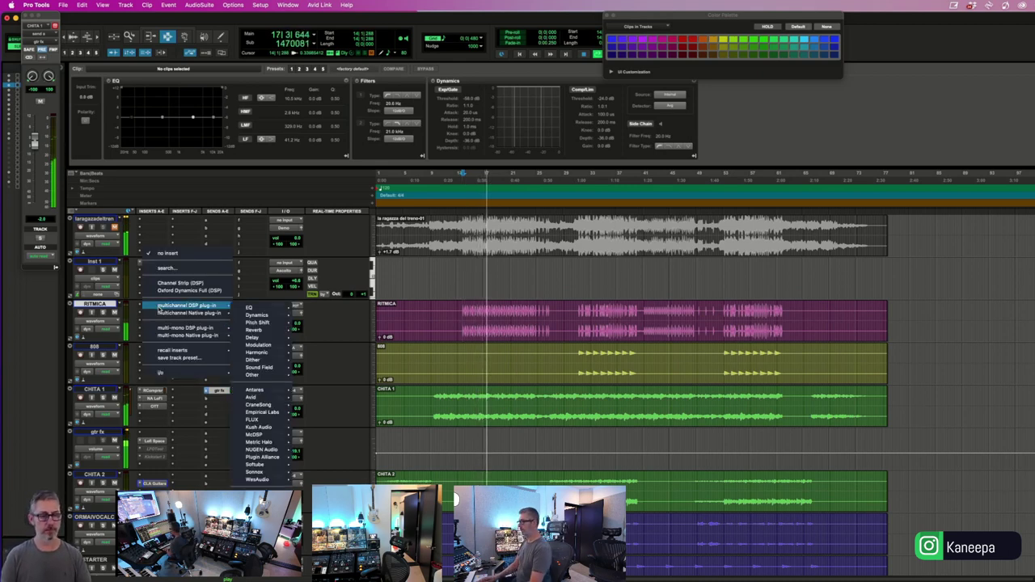
key(Escape)
click(183, 399)
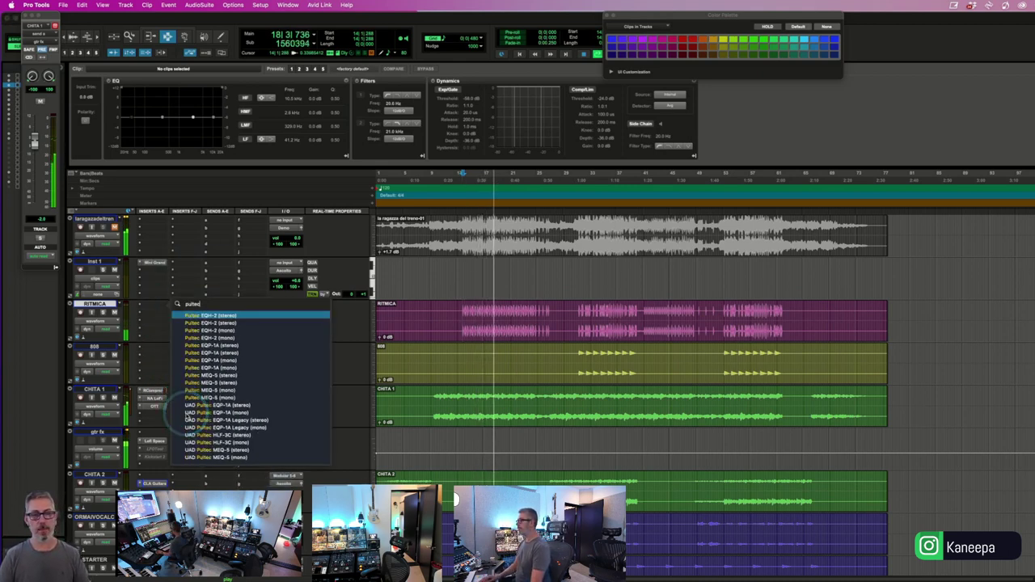
key(Escape)
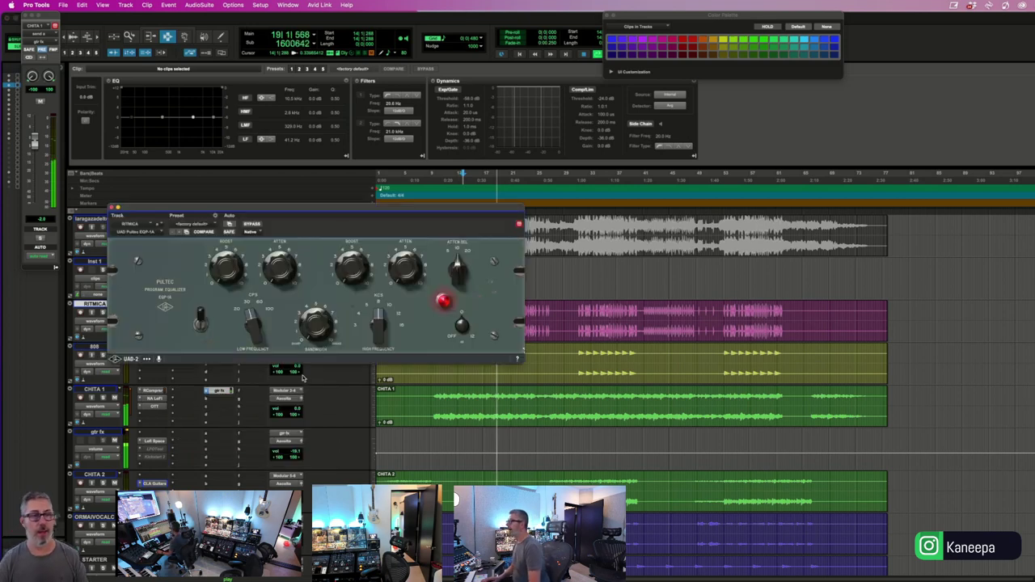
drag(195, 208, 393, 65)
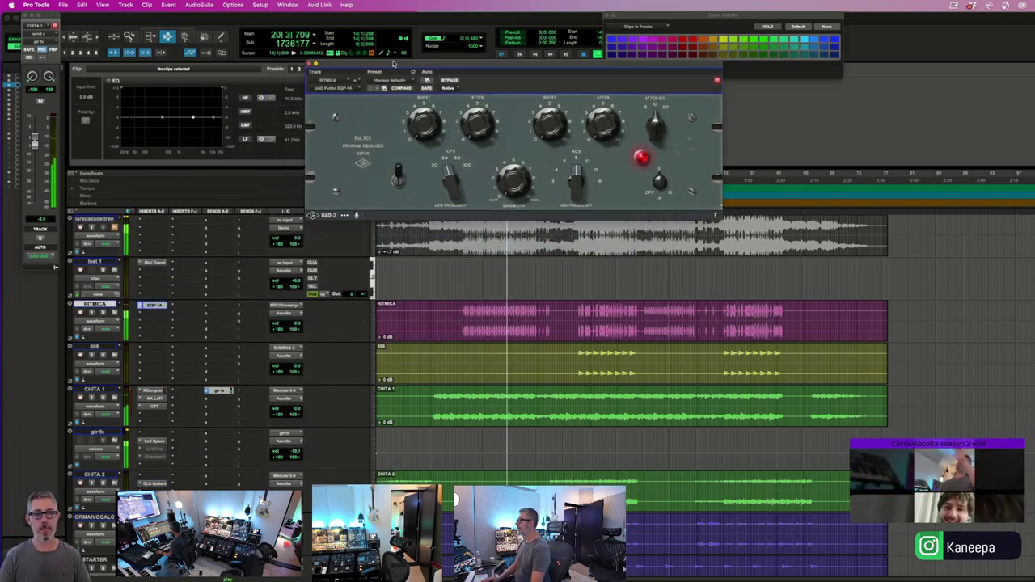
- Replay RITMICA from bar 14, adjust the Pultec's high-frequency selector and set its attenuation selector to 20
key(space)
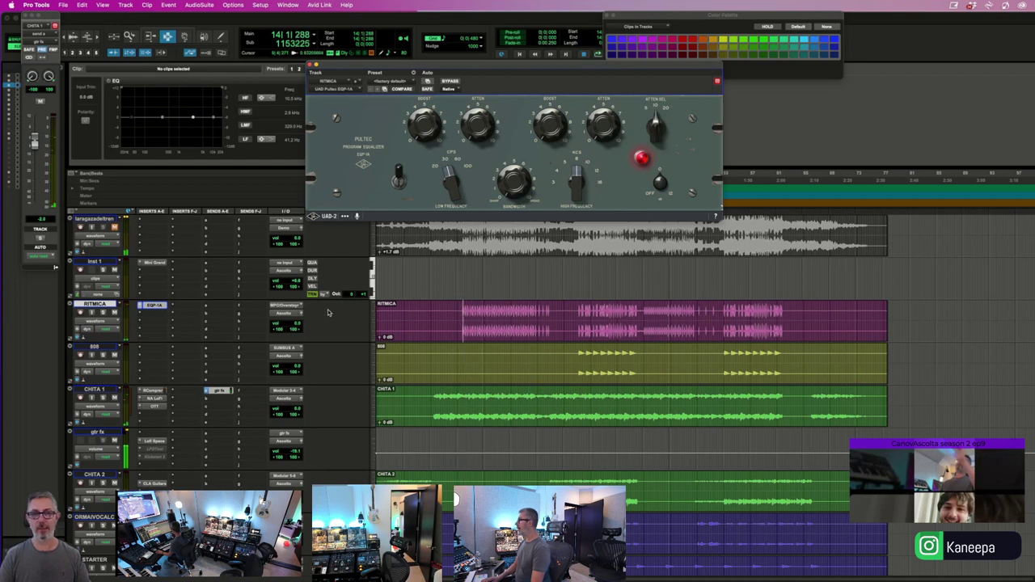
key(space)
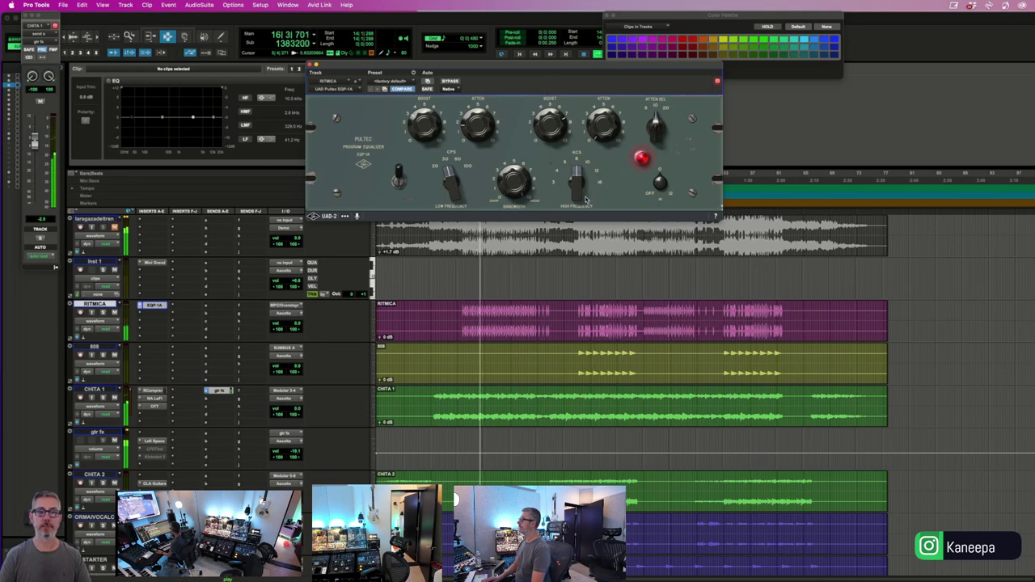
drag(586, 199, 568, 236)
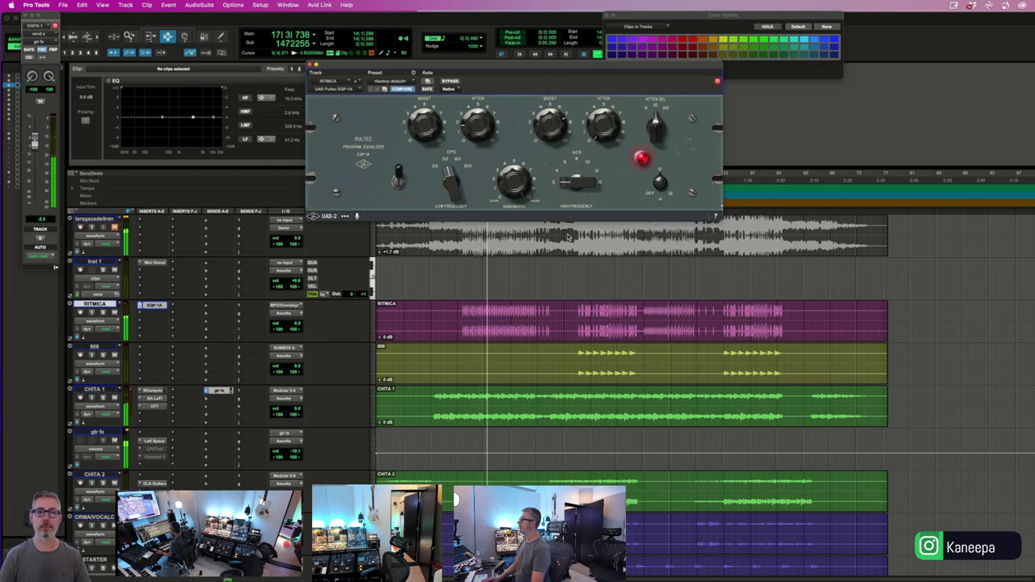
drag(571, 178, 574, 156)
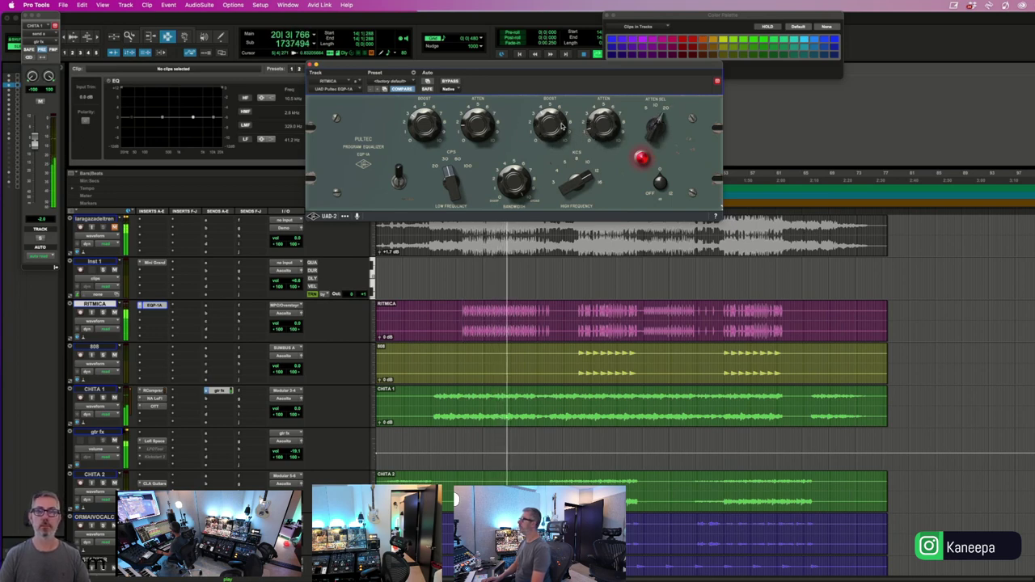
click(641, 159)
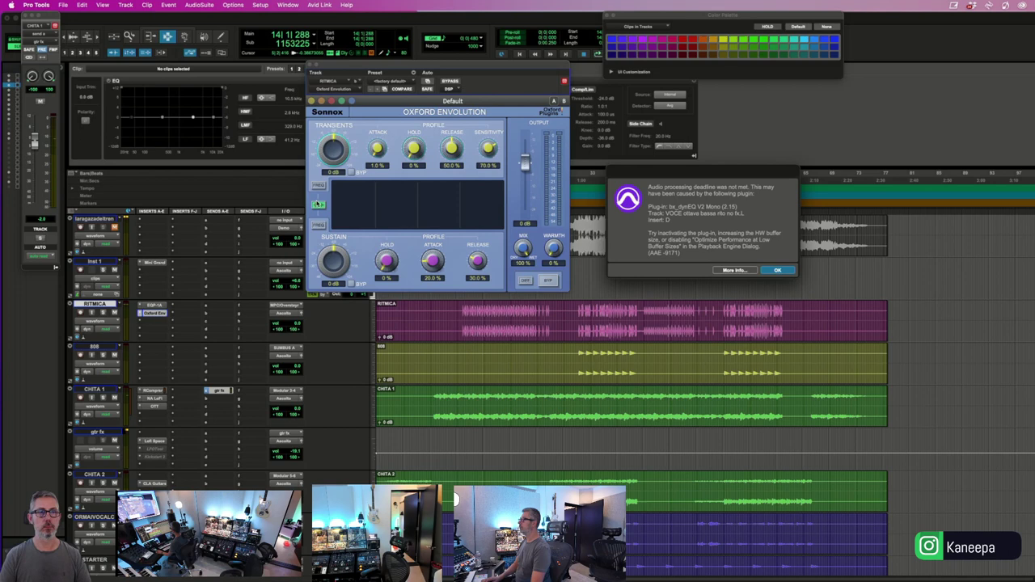
- In Oxford Envolution on RITMICA, set transients and sustain to +4.8 dB, warmth to 100 %, mix to 30.4 % and output to -2.2 dB
key(Return)
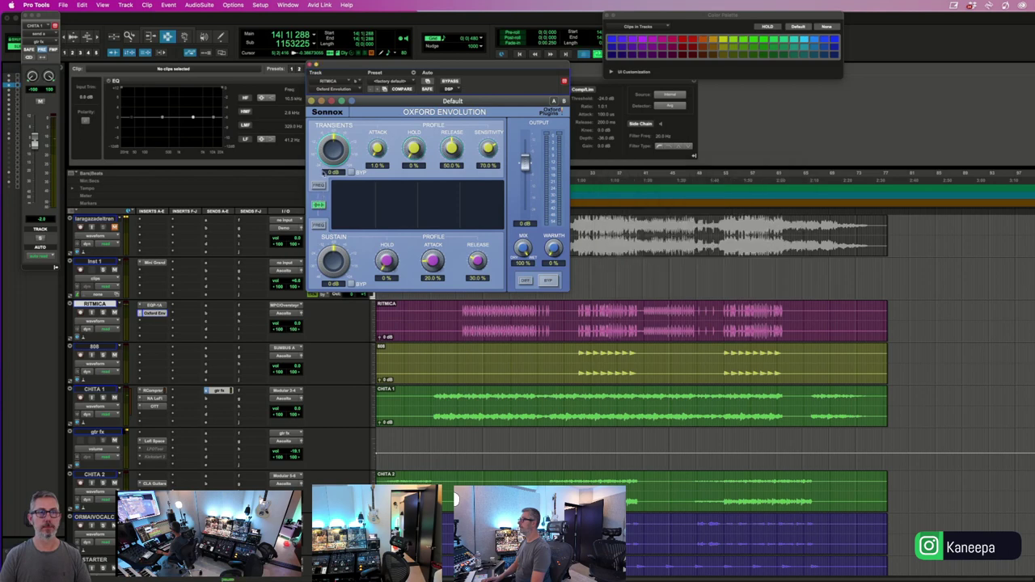
key(space)
mouse_move(334, 152)
mouse_down()
mouse_move(340, 134)
mouse_move(336, 153)
mouse_up()
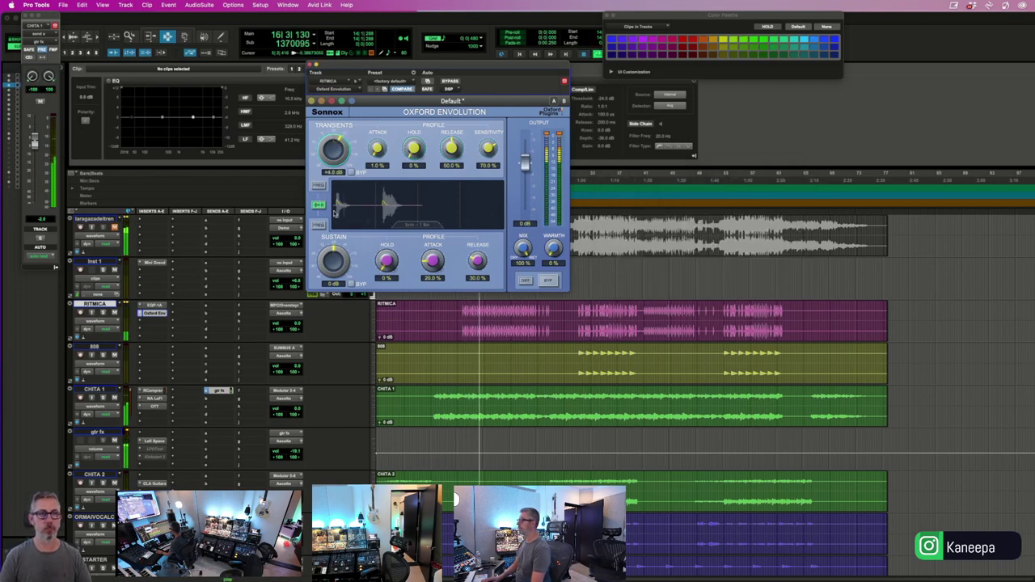
mouse_move(342, 260)
mouse_down()
mouse_move(346, 239)
mouse_move(342, 255)
mouse_up()
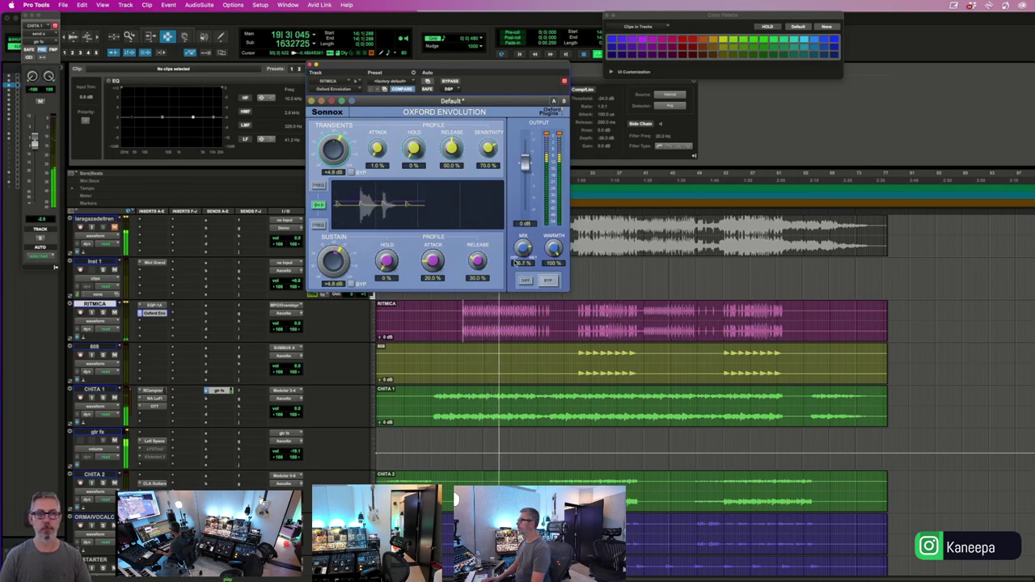
drag(515, 263, 505, 285)
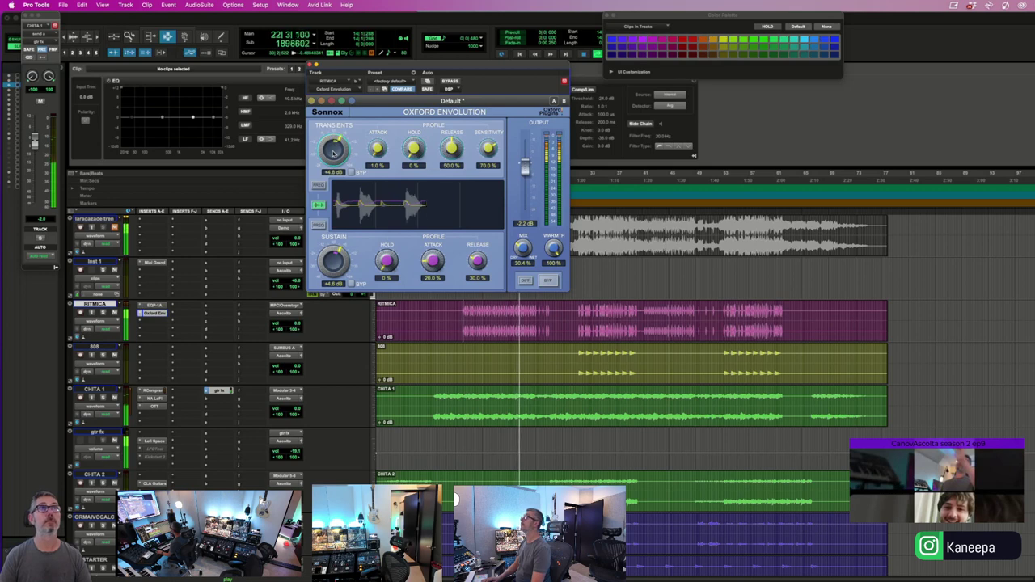
- Compare Oxford Envolution bypassed and active, set transients to +3.8 dB and sustain to +4.0 dB, and close its window
click(452, 82)
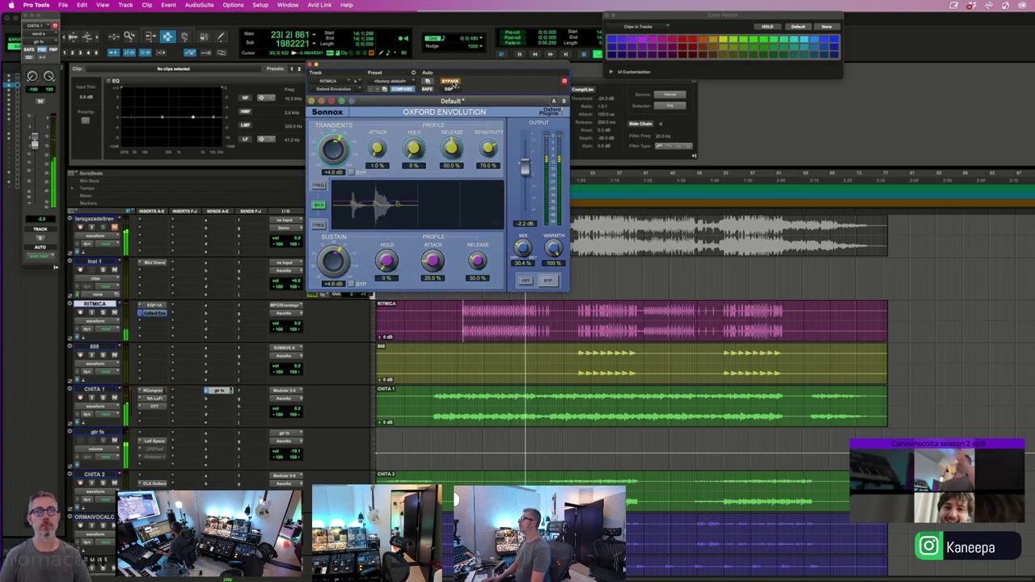
click(451, 82)
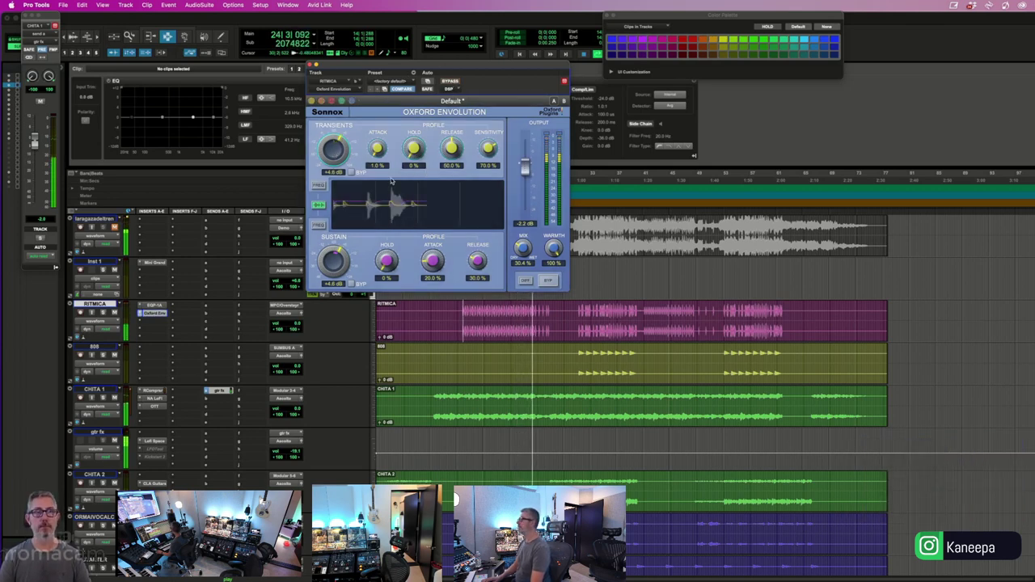
drag(345, 155, 346, 159)
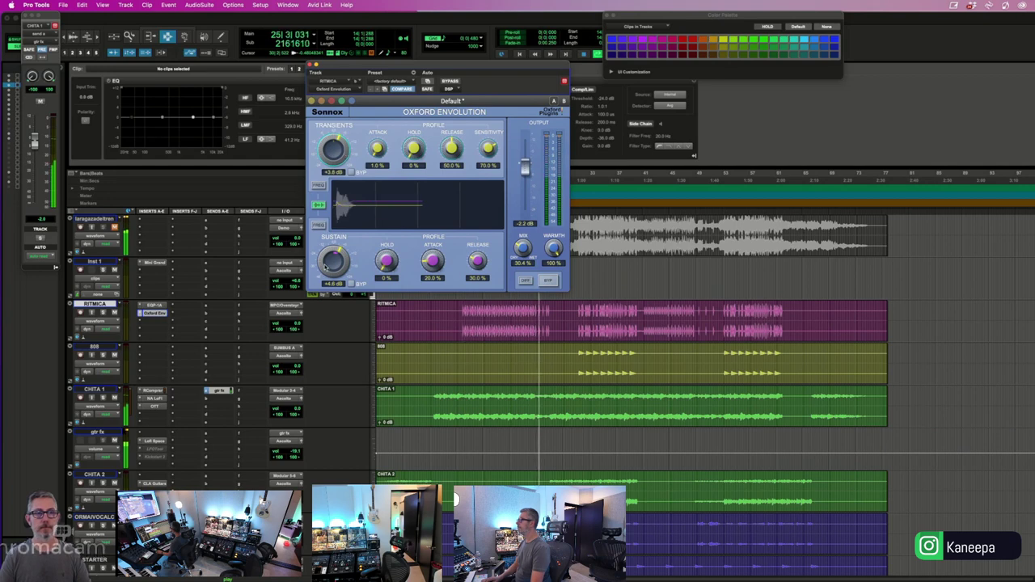
drag(324, 263, 324, 269)
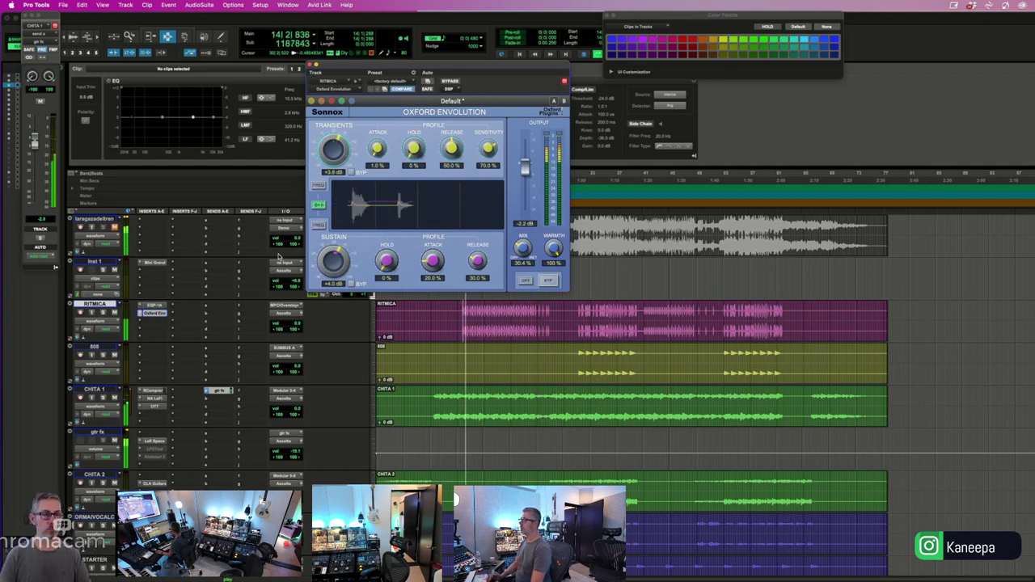
click(308, 66)
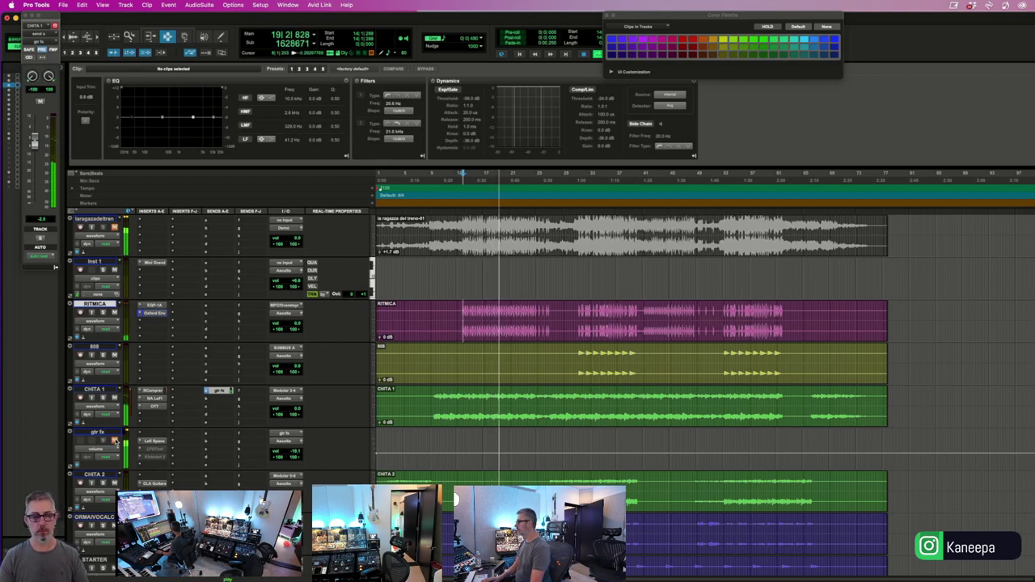
- Lower the gtr fx track's volume to -19.8 dB and replay the mix from bar 9, where CHITA 1 enters
click(276, 453)
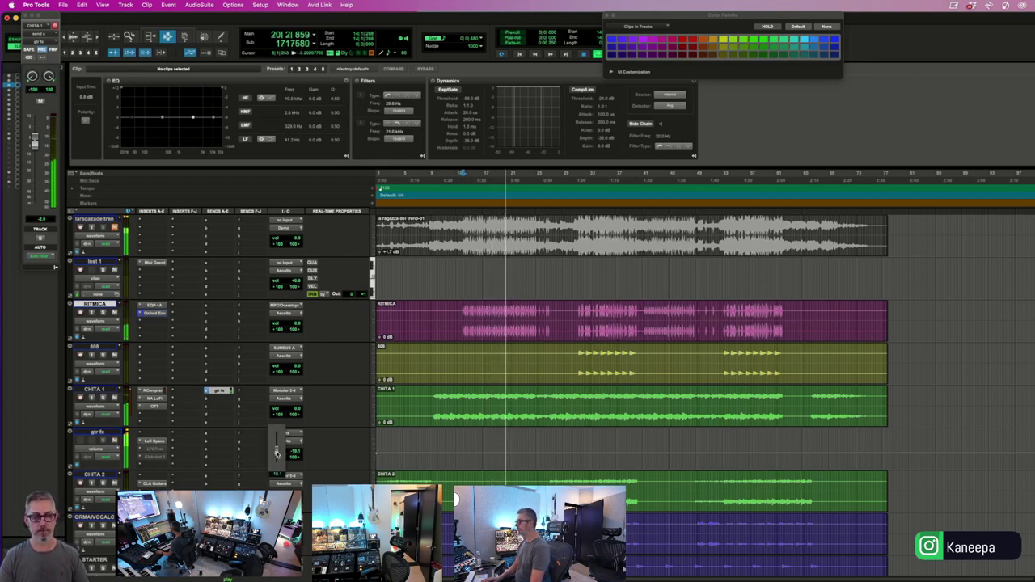
drag(276, 453, 276, 456)
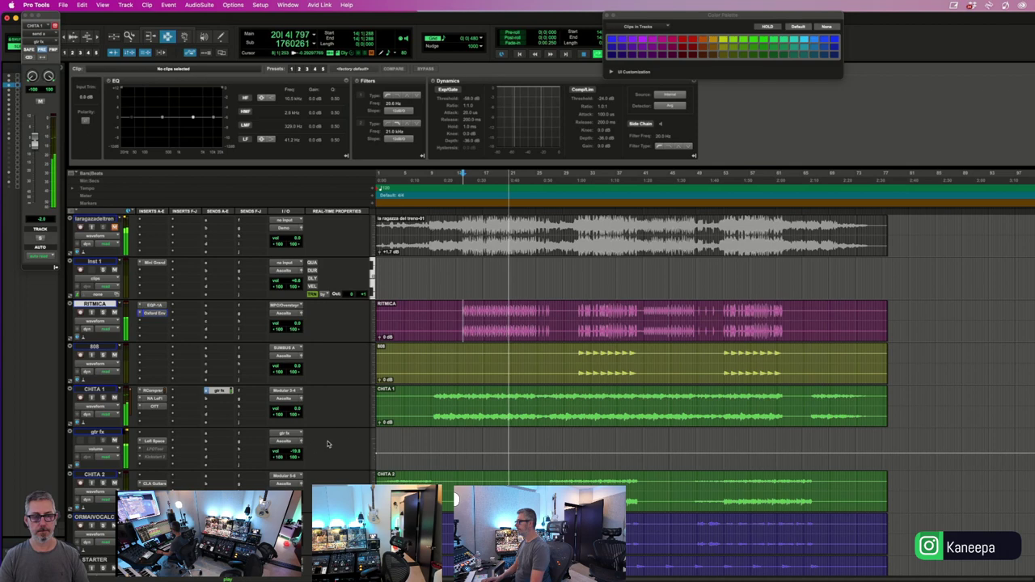
click(435, 408)
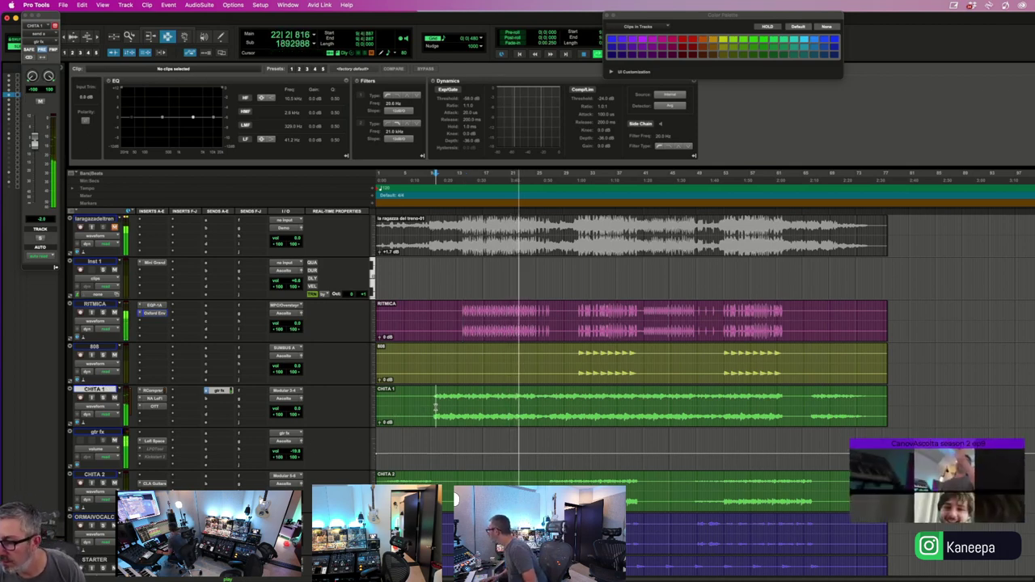
click(435, 406)
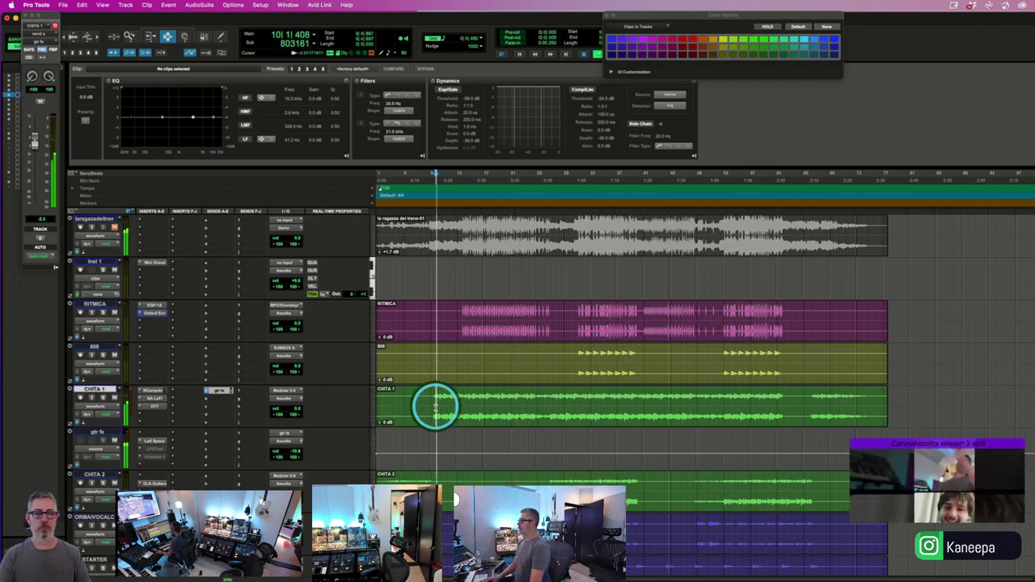
key(space)
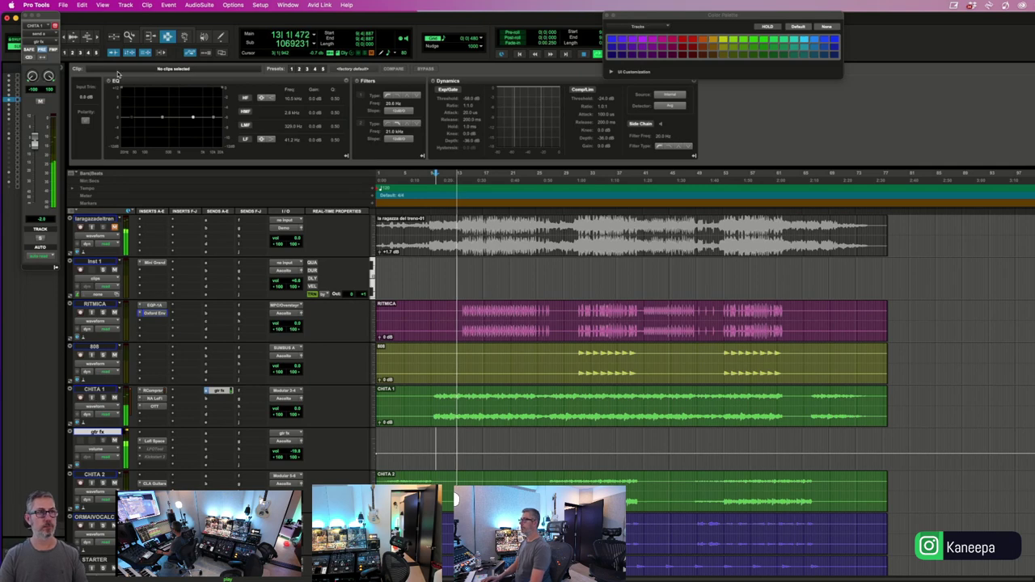
- Duplicate the gtr fx track once, including its playlists, automation, inserts, sends and group assignments
click(121, 8)
click(141, 38)
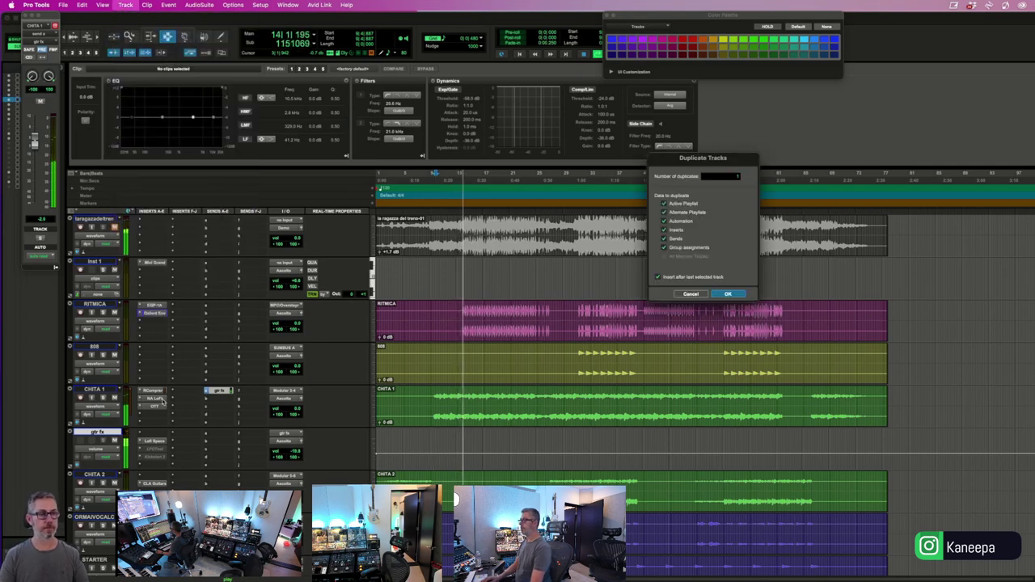
key(Return)
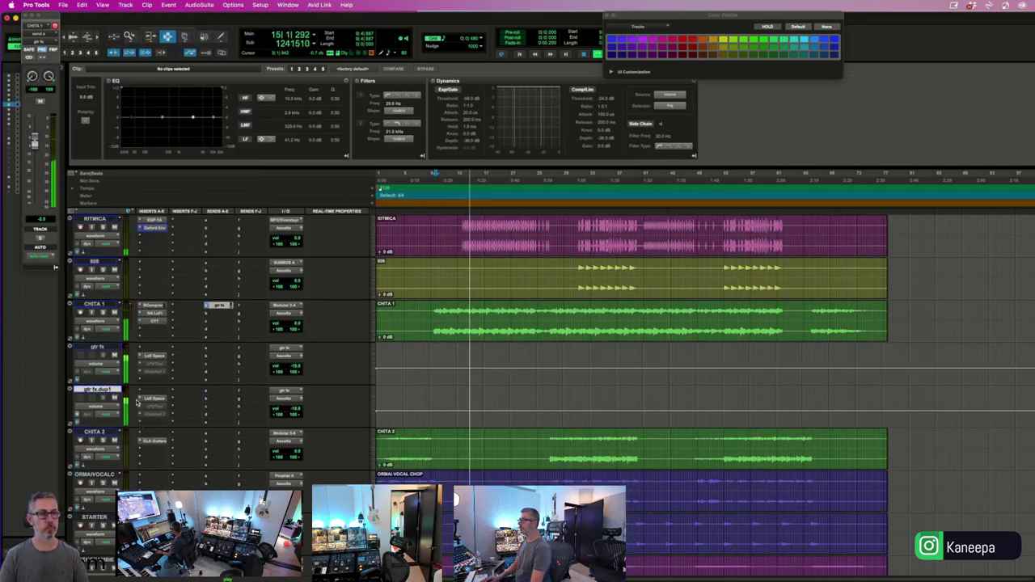
- Replace the first insert on the duplicated gtr fx track with Plugin Alliance's Unfiltered Audio Sandman Pro
click(143, 400)
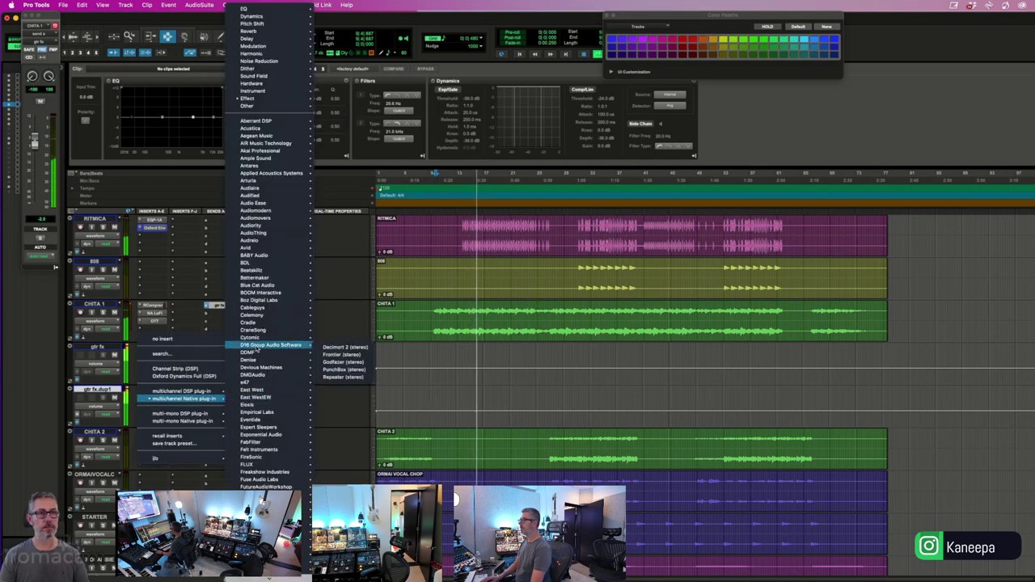
scroll(266, 243, down, 15)
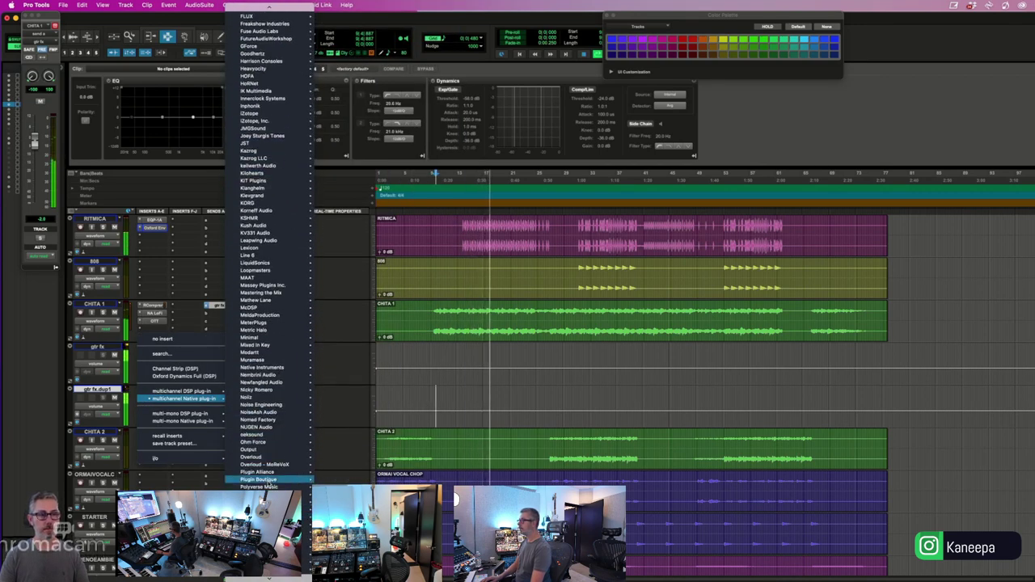
mouse_move(263, 473)
scroll(372, 248, down, 10)
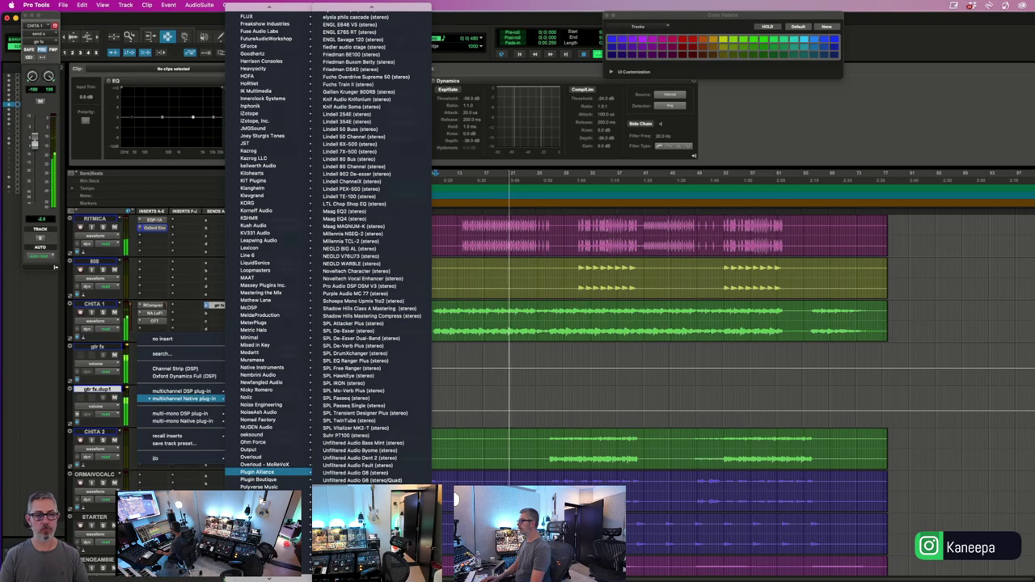
click(448, 440)
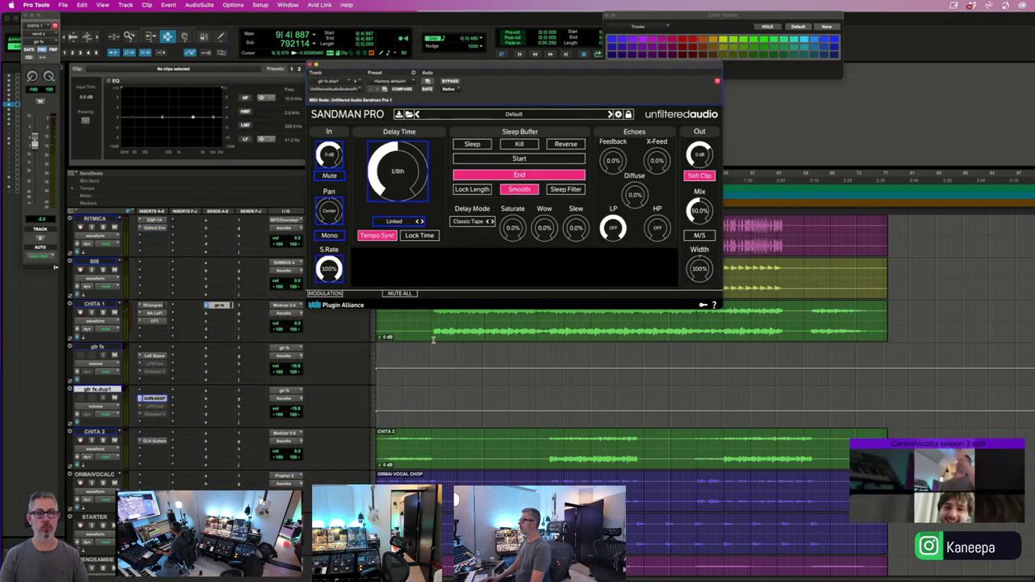
- Replay CHITA 1 soloed from bar 9 and set Sandman Pro's mix to 100 %
click(432, 339)
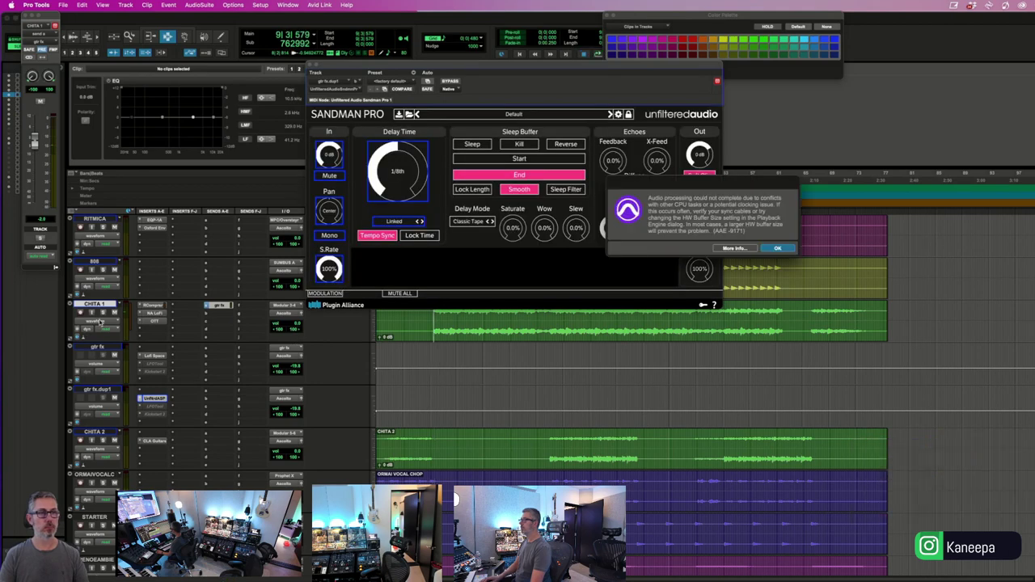
key(space)
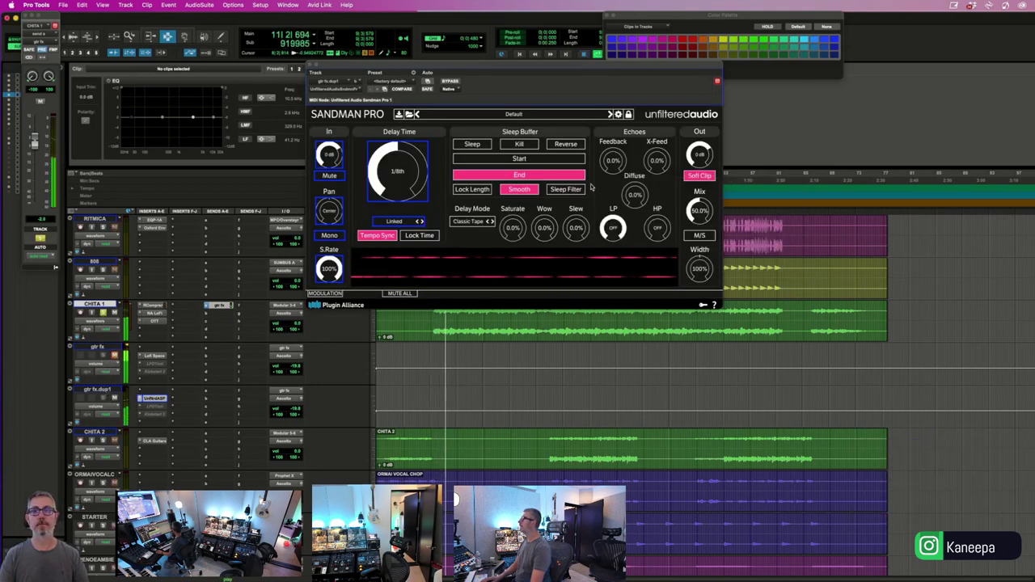
drag(700, 210, 761, 21)
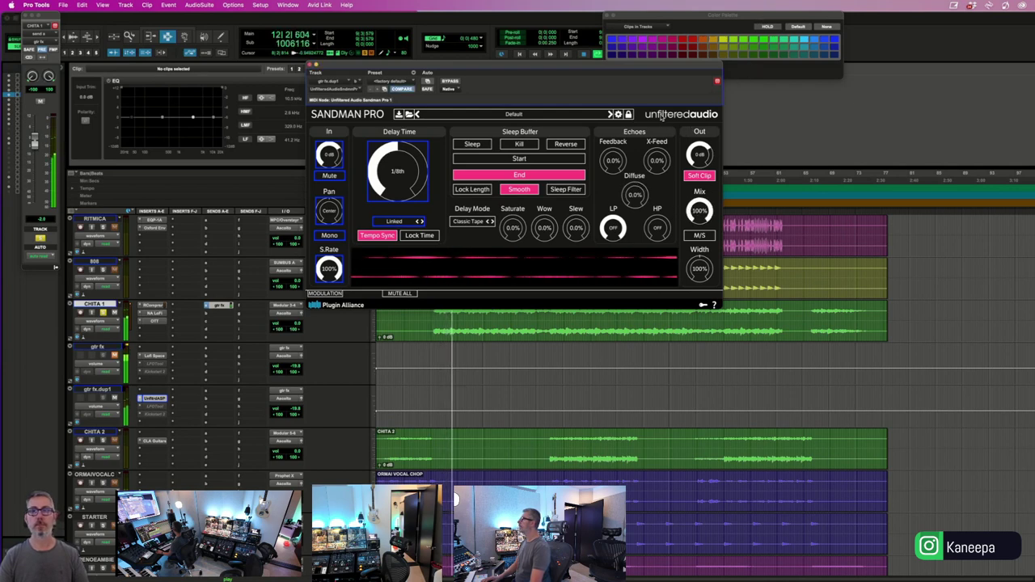
- Load Sandman Pro's Reverse Headspace preset and raise the duplicated gtr fx track's volume to -0.7 dB
click(609, 114)
click(610, 114)
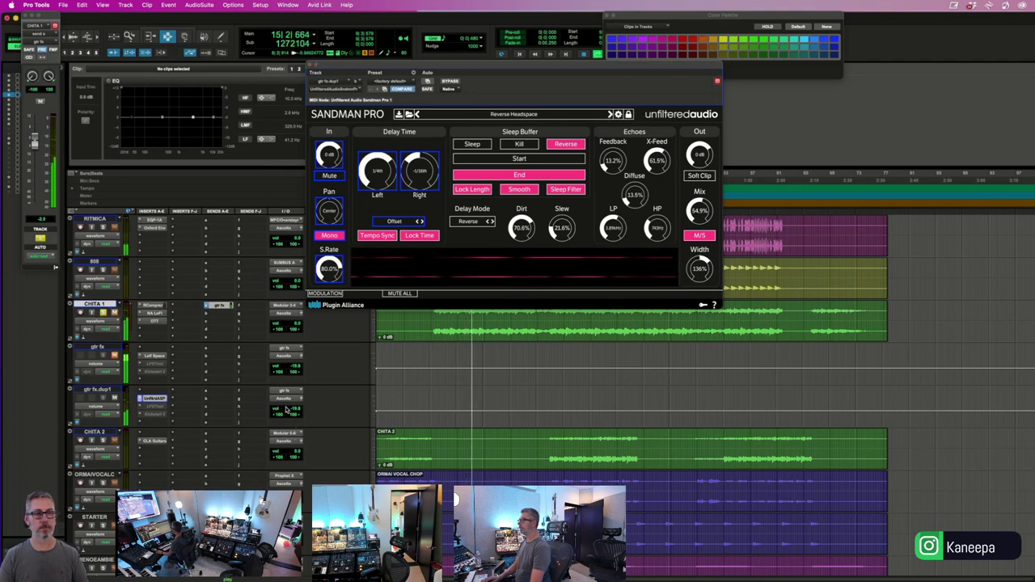
drag(283, 408, 282, 391)
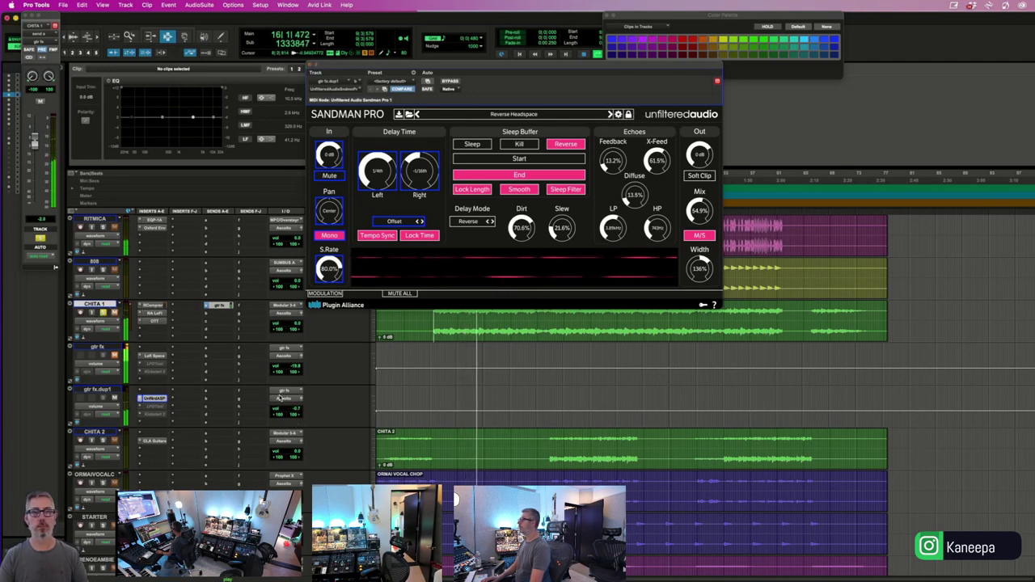
- Audition Sandman Pro presets from 5 Alliteration to Super Stereo Shift, trying Sequenced Pitch Shift Generative at 100 % mix
click(610, 114)
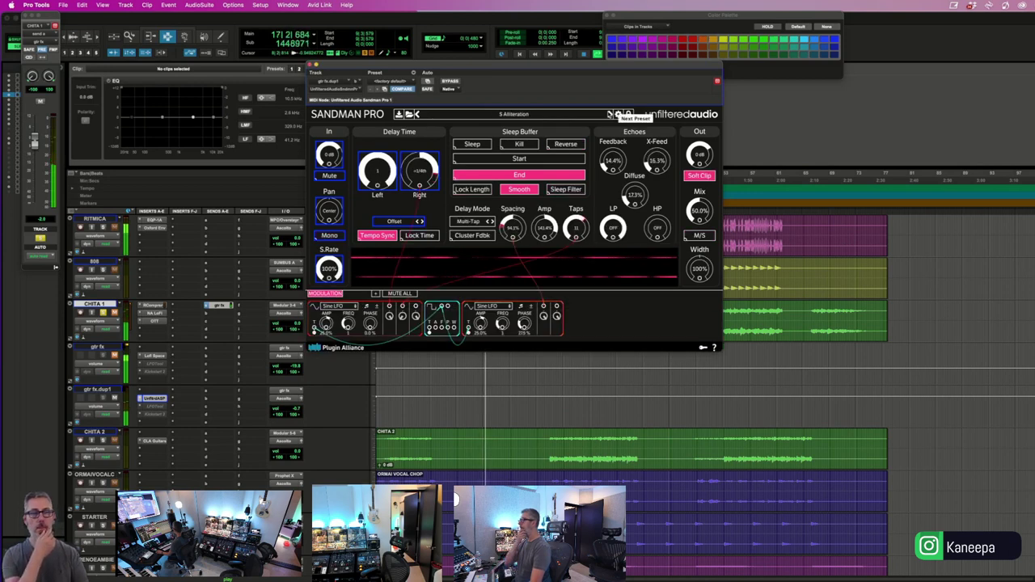
click(610, 114)
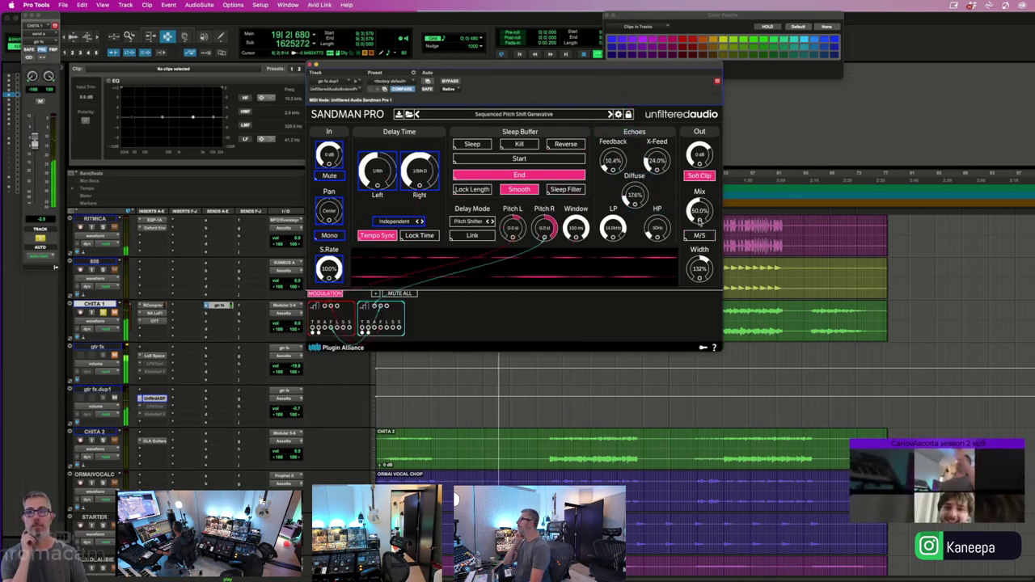
drag(696, 217, 697, 165)
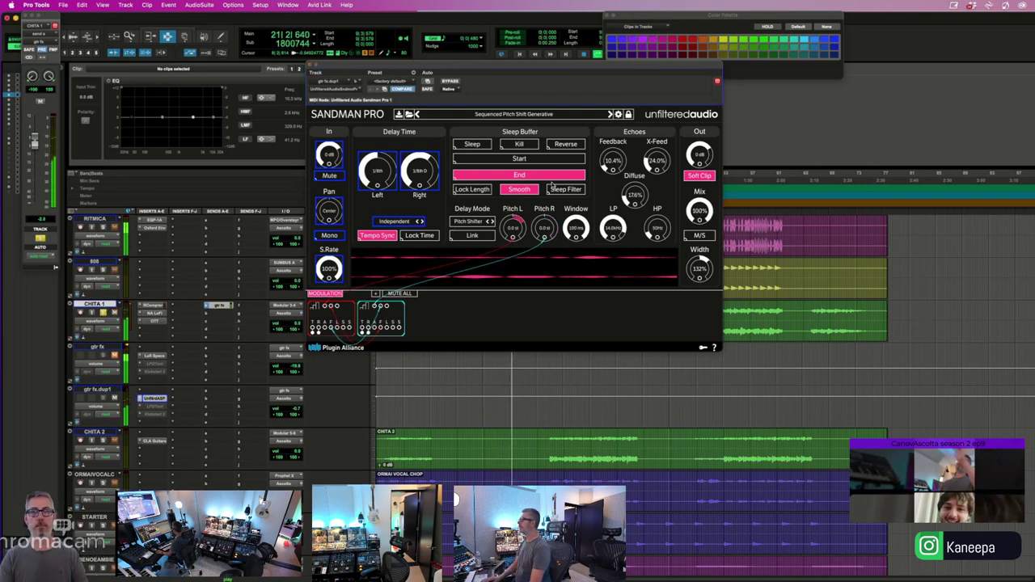
click(609, 114)
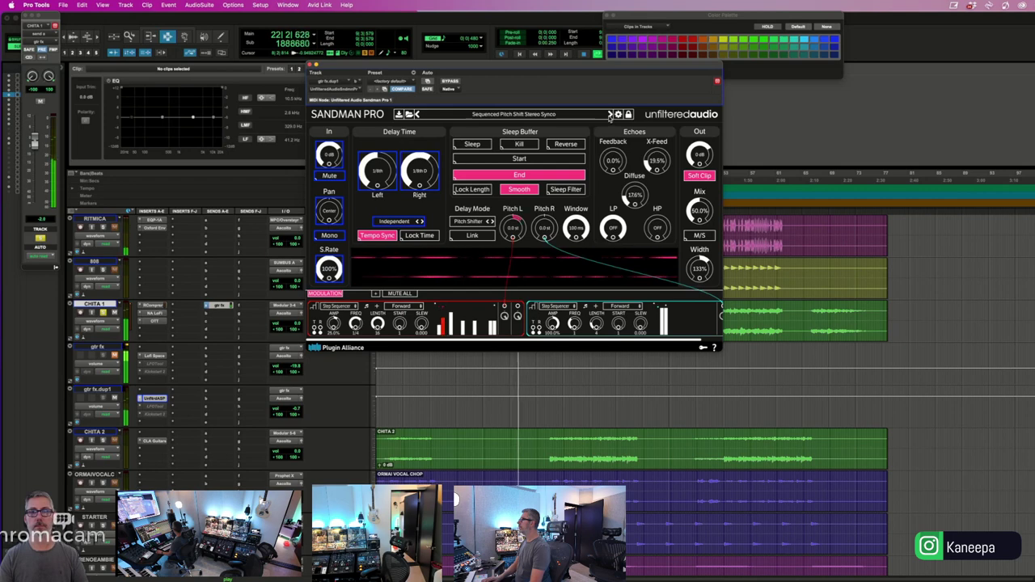
click(609, 115)
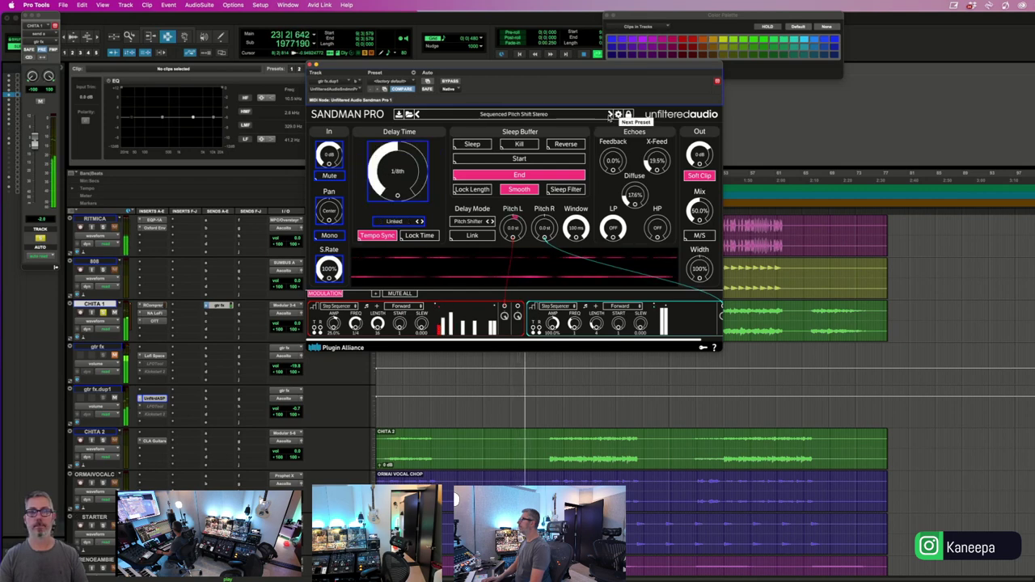
click(610, 115)
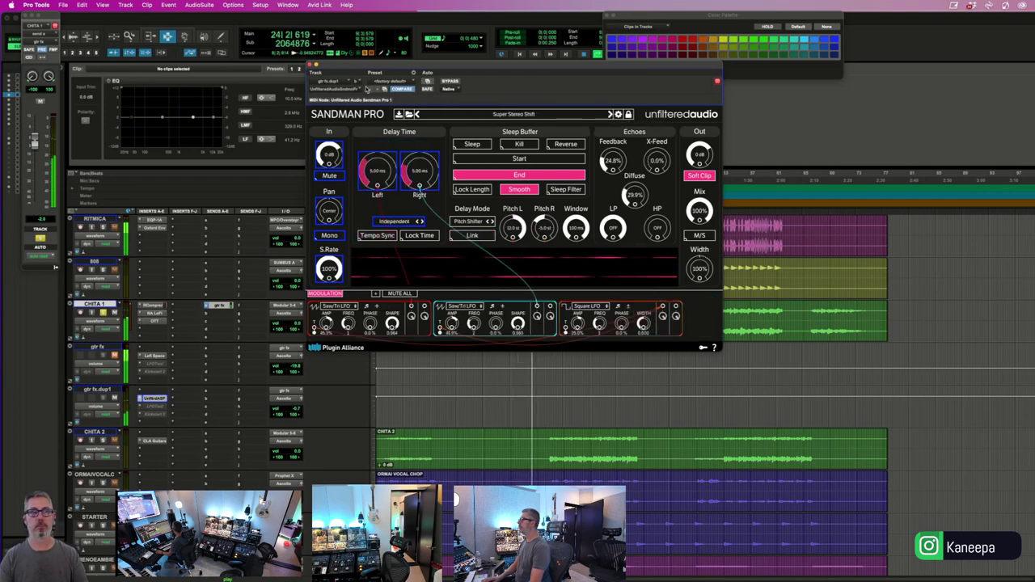
- Replace Sandman Pro on the duplicated gtr fx track with Plugin Alliance's Unfiltered Audio G8
click(350, 94)
mouse_move(359, 89)
scroll(440, 310, down, 5)
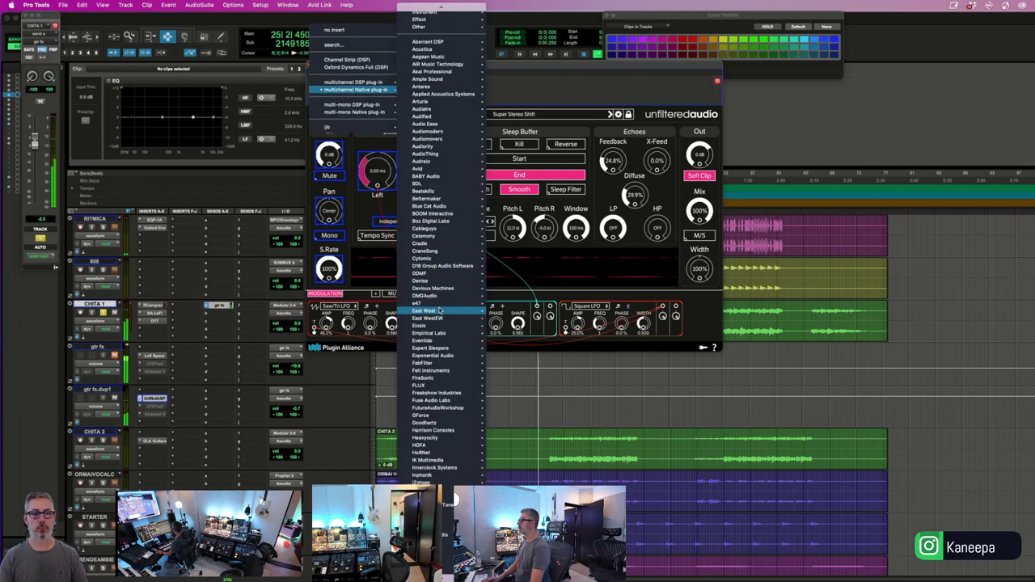
scroll(443, 380, down, 10)
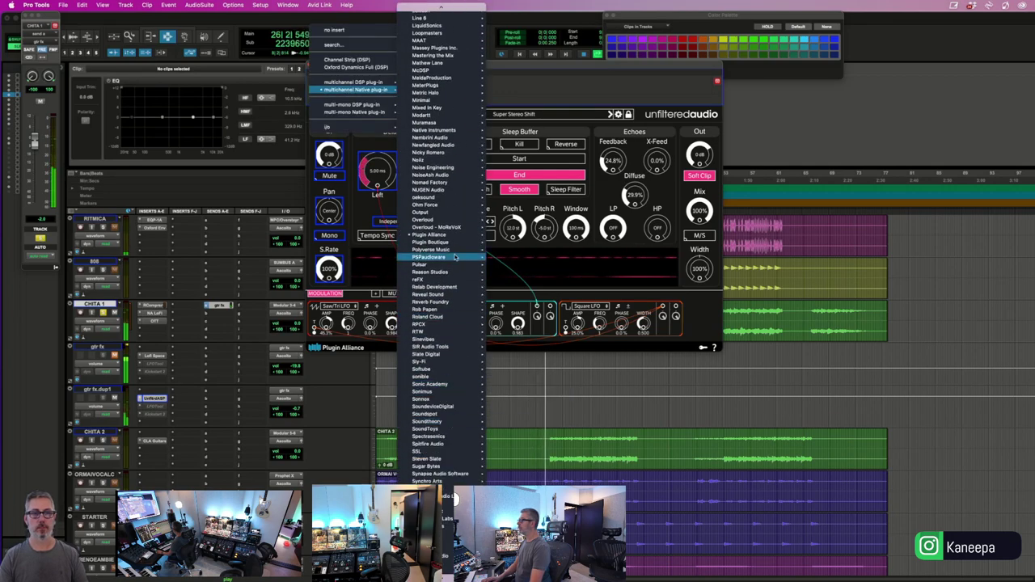
mouse_move(449, 235)
scroll(530, 305, down, 10)
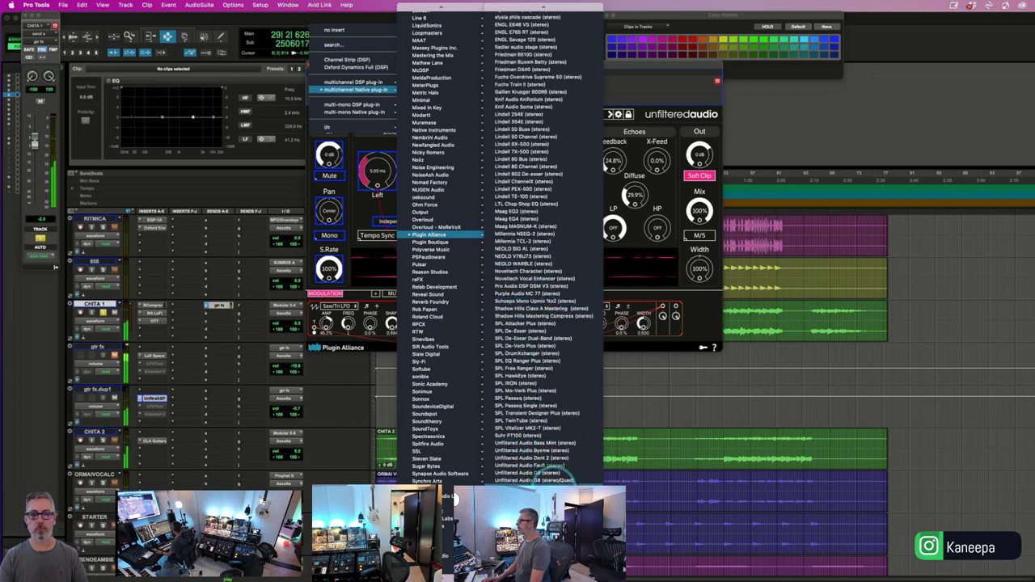
click(534, 478)
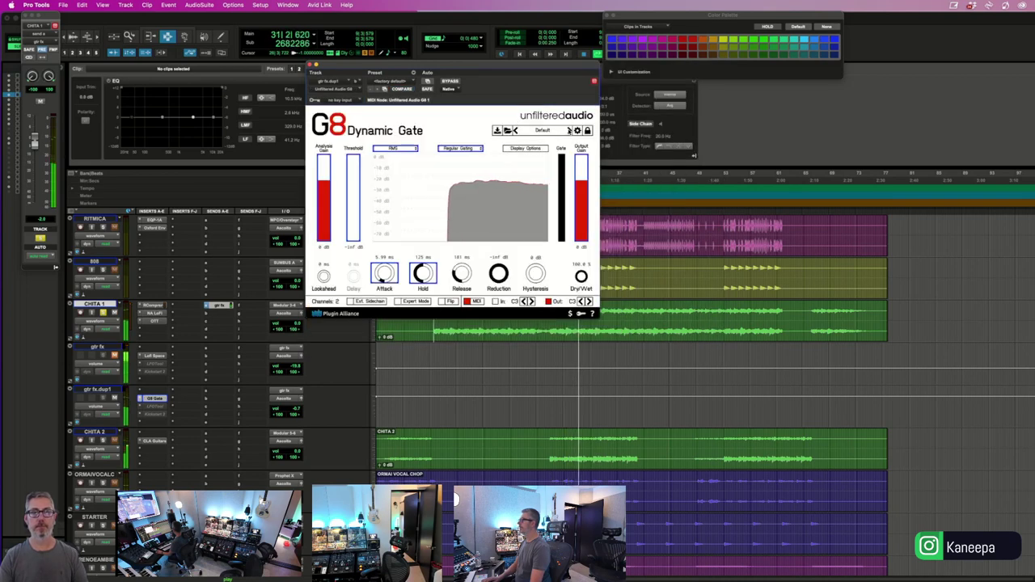
- Audition the G8 presets Transient Destroyer, Awkward Compression and Extreme AM Synthesis
click(569, 130)
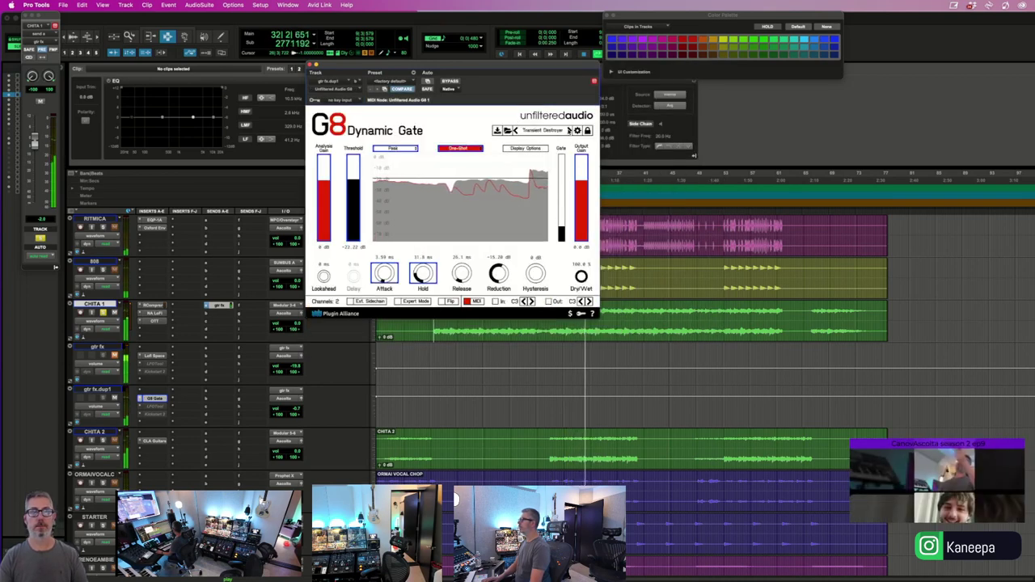
click(569, 130)
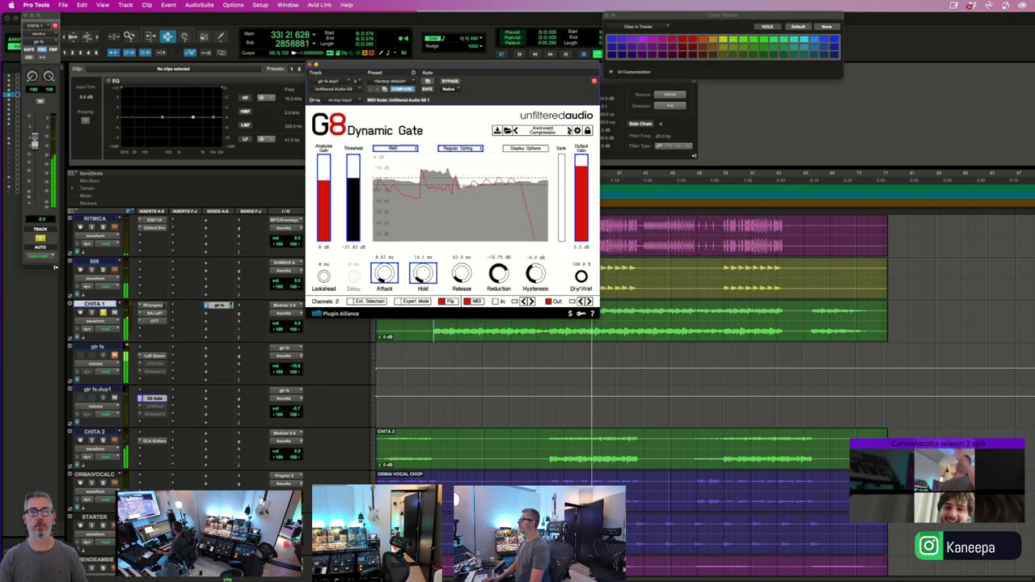
click(569, 130)
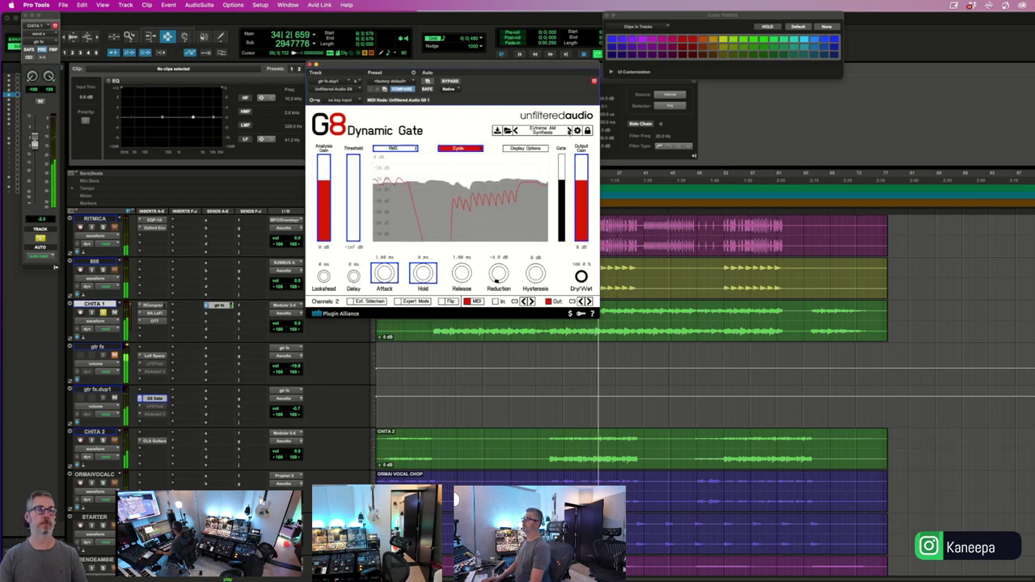
- Replace G8 on the duplicated gtr fx track with Plugin Alliance's Unfiltered Audio Dent 2
click(333, 88)
mouse_move(356, 89)
mouse_move(447, 106)
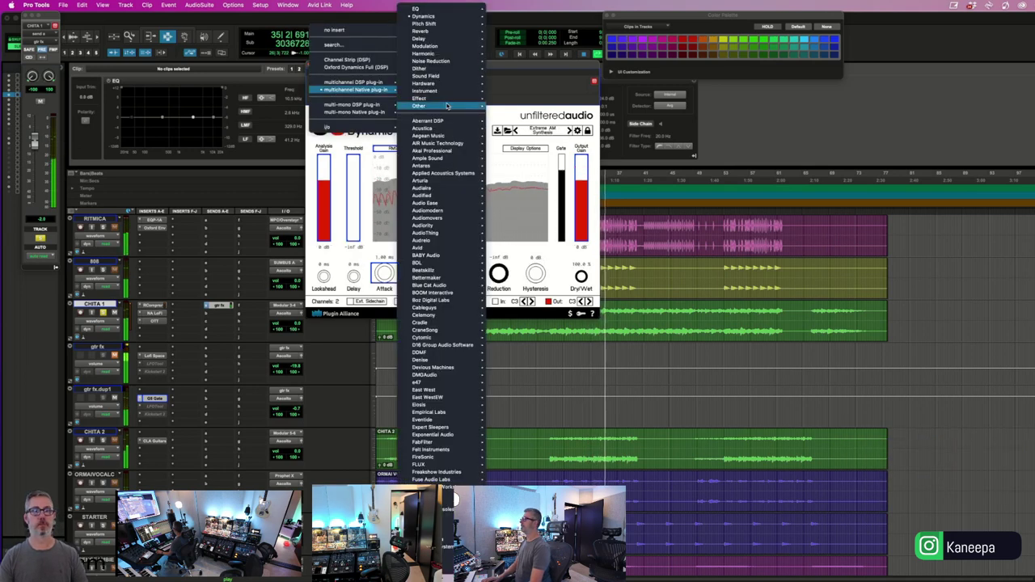
scroll(430, 315, down, 15)
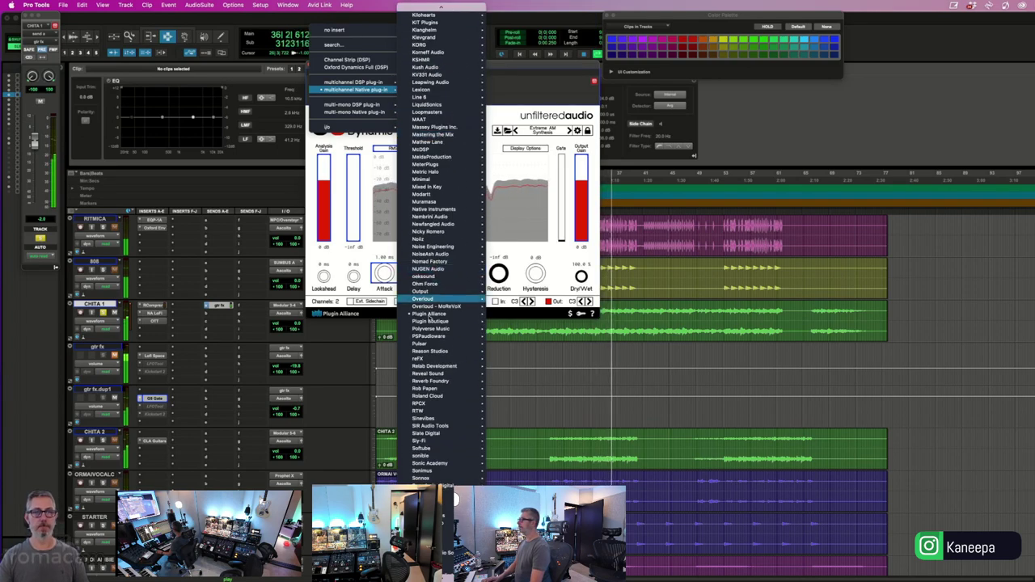
mouse_move(430, 313)
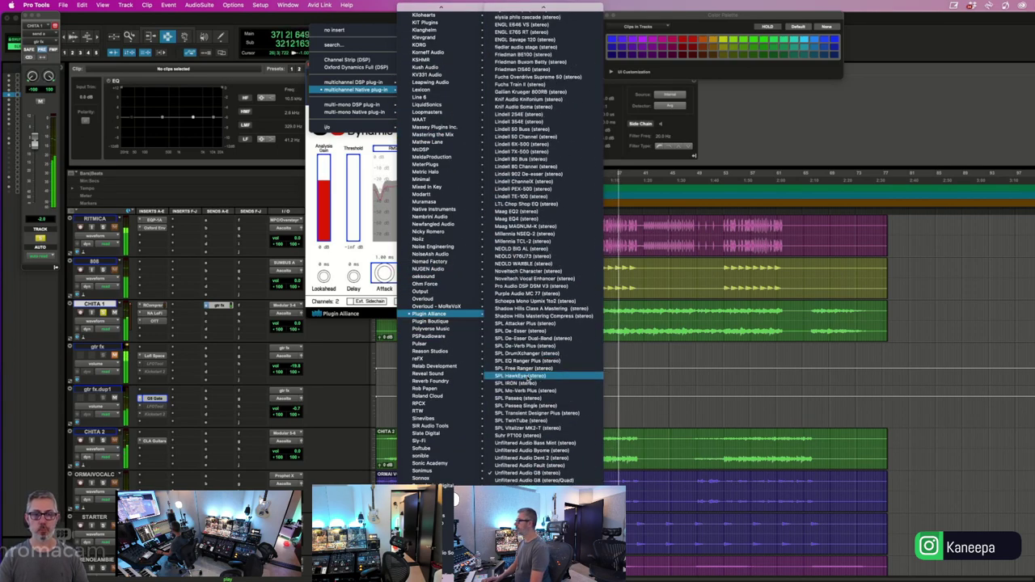
click(542, 461)
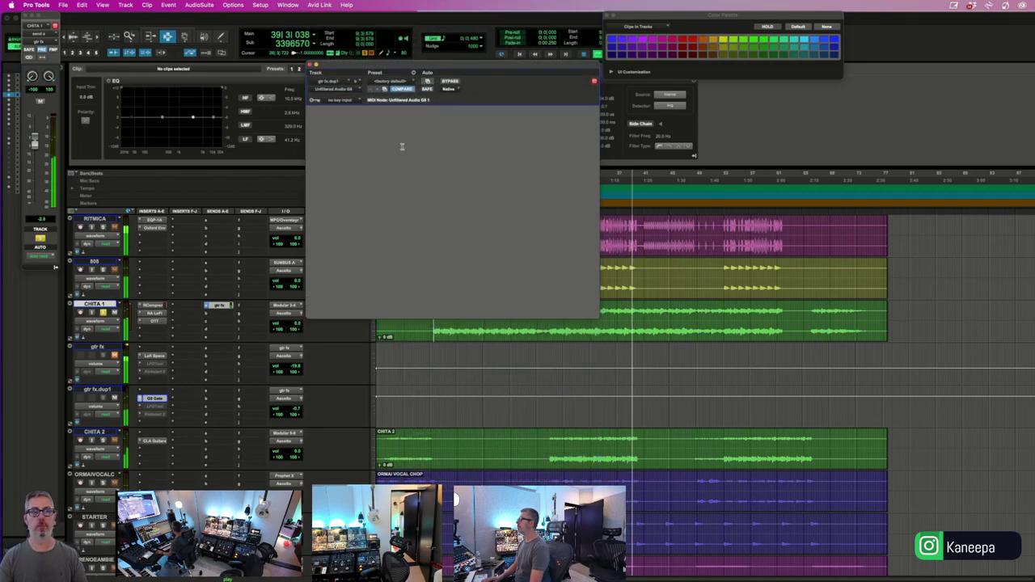
- Replay from bar 9 and step through the Dent 2 presets to Gritty Mix
key(Return)
key(space)
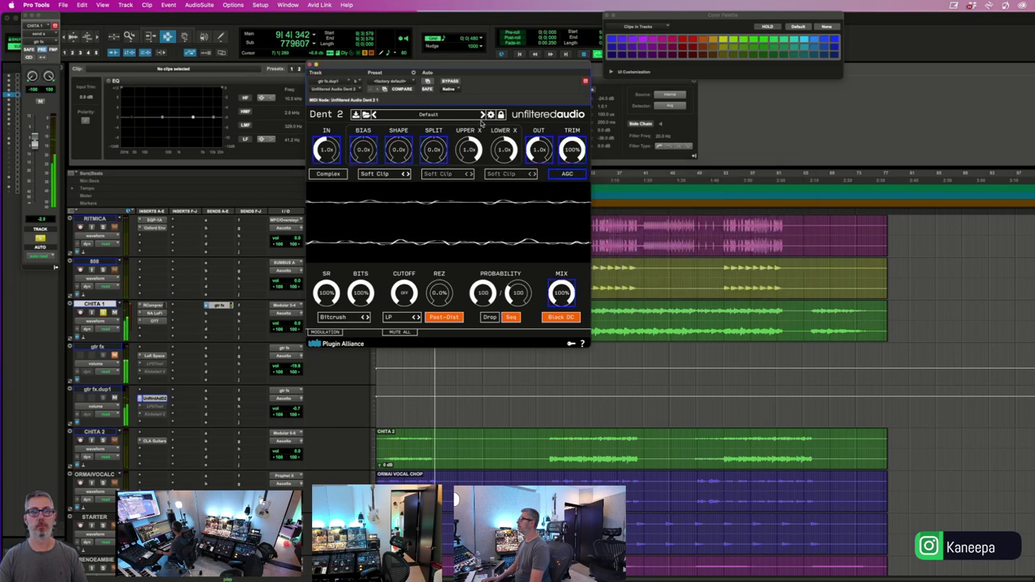
click(482, 116)
click(482, 116)
click(482, 114)
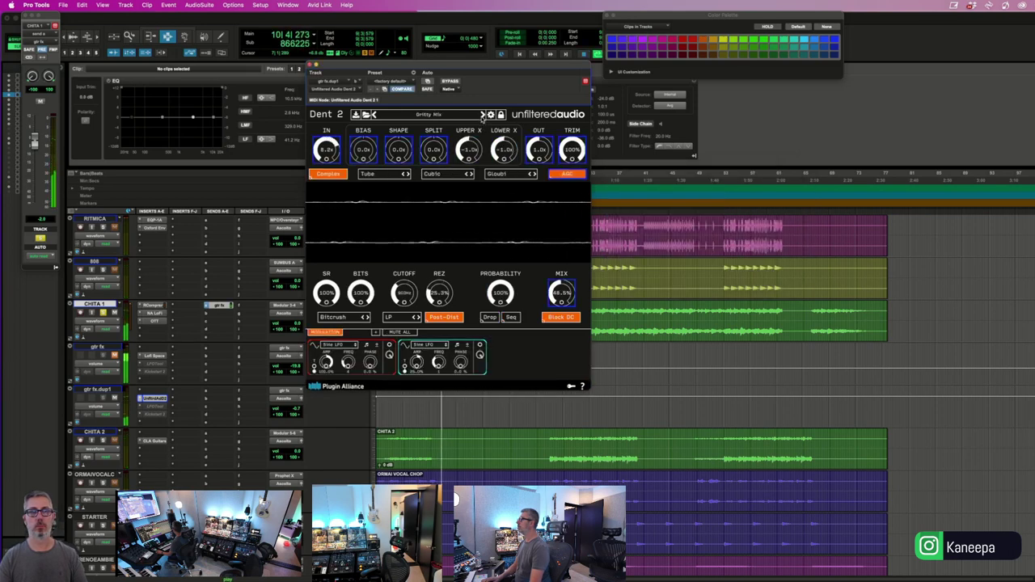
- Step through the Dent 2 presets past Inverted Filtration, Old Sampler and Unmedicated Cabinet to AutoWah
click(483, 114)
click(483, 114)
click(483, 114)
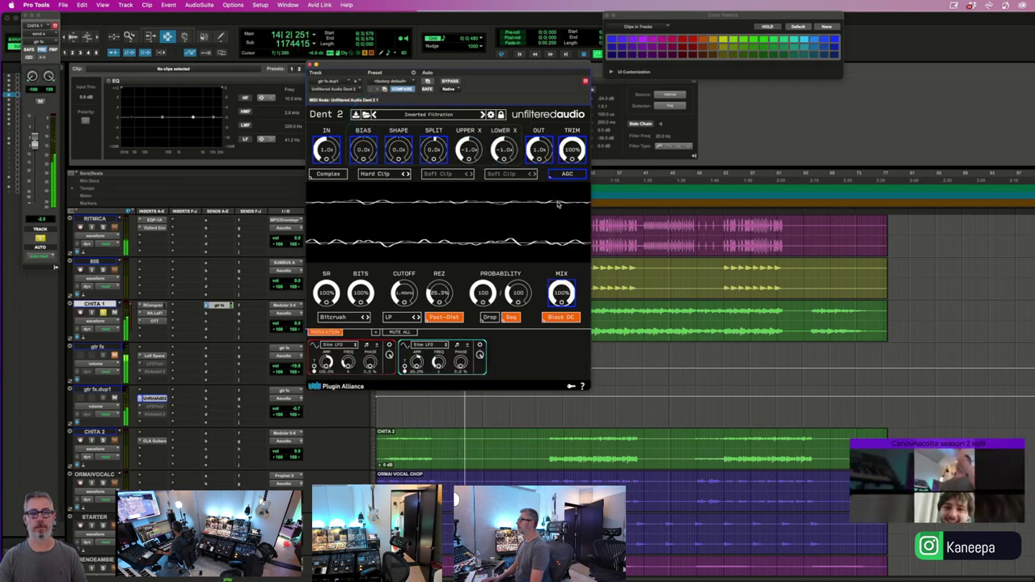
click(482, 114)
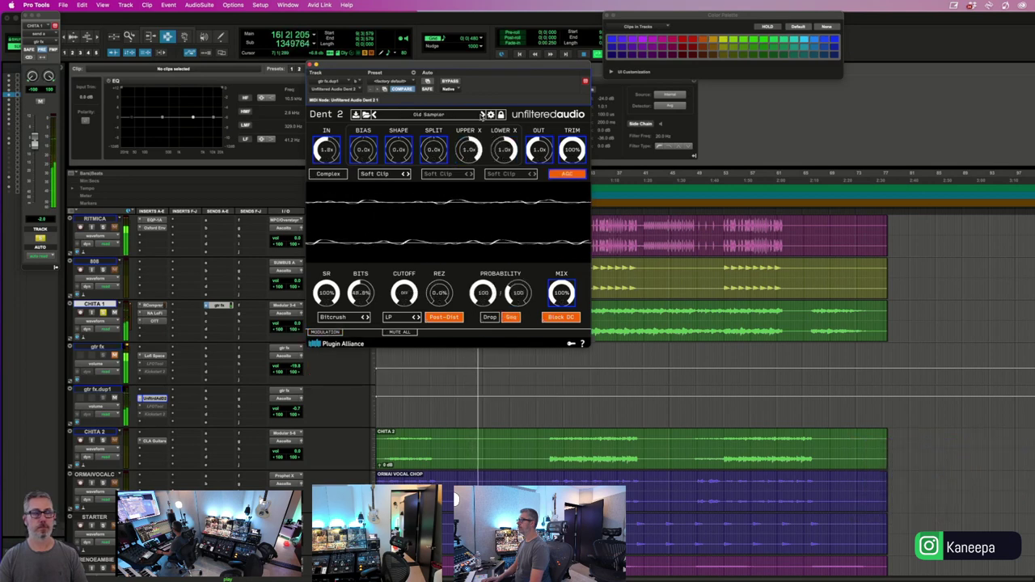
click(482, 114)
click(482, 114)
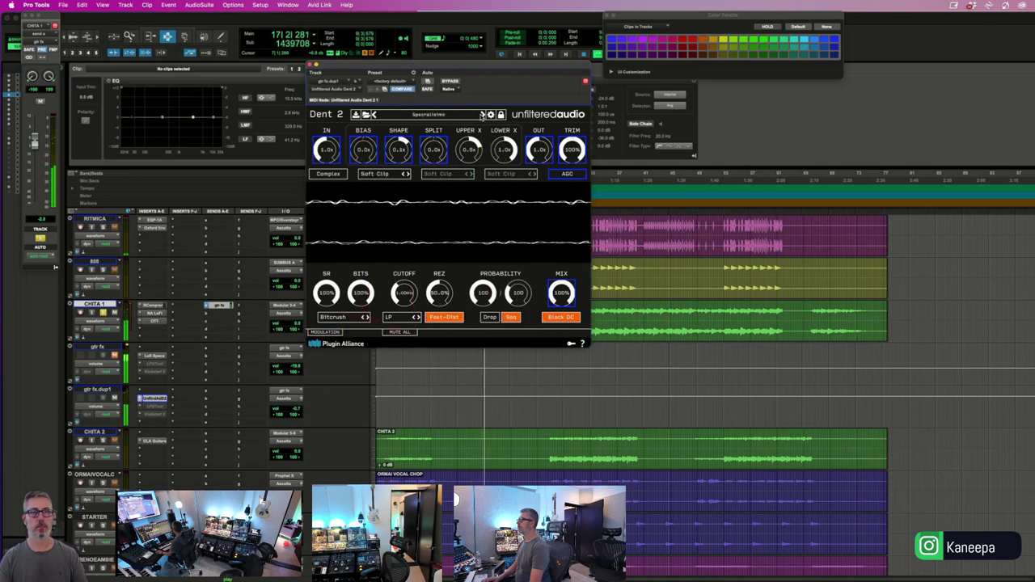
click(483, 114)
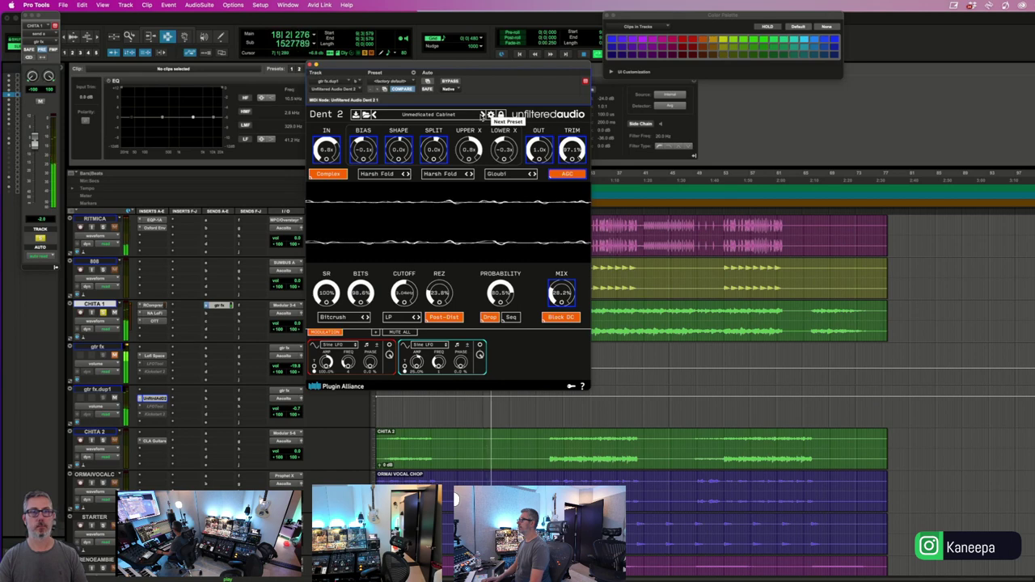
click(482, 114)
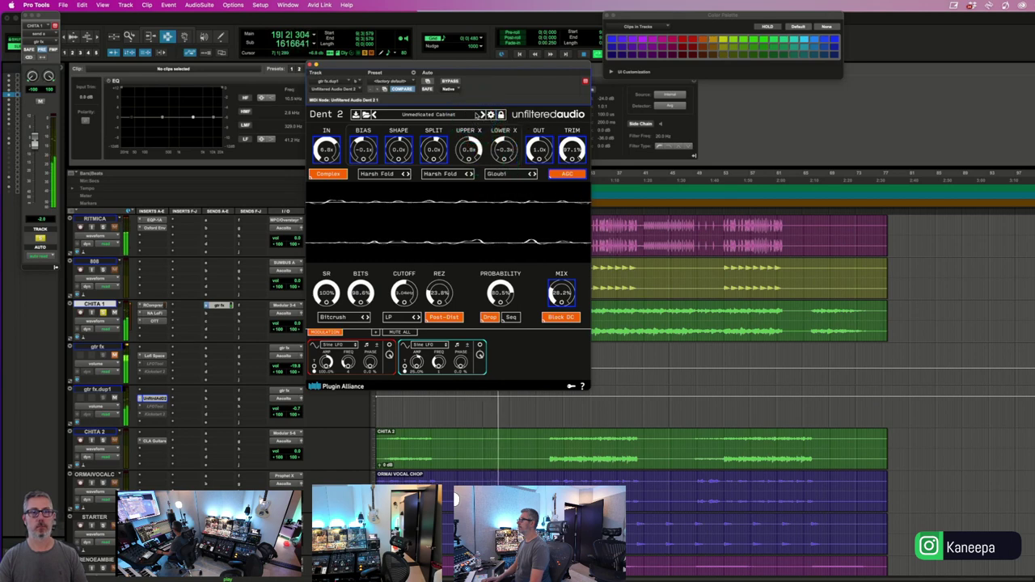
click(483, 114)
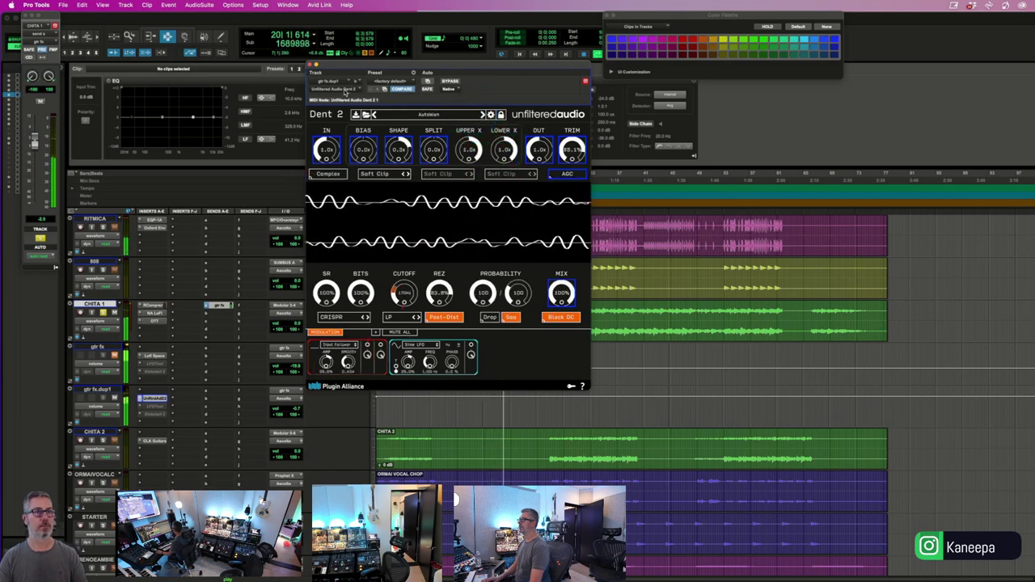
click(344, 93)
mouse_move(355, 88)
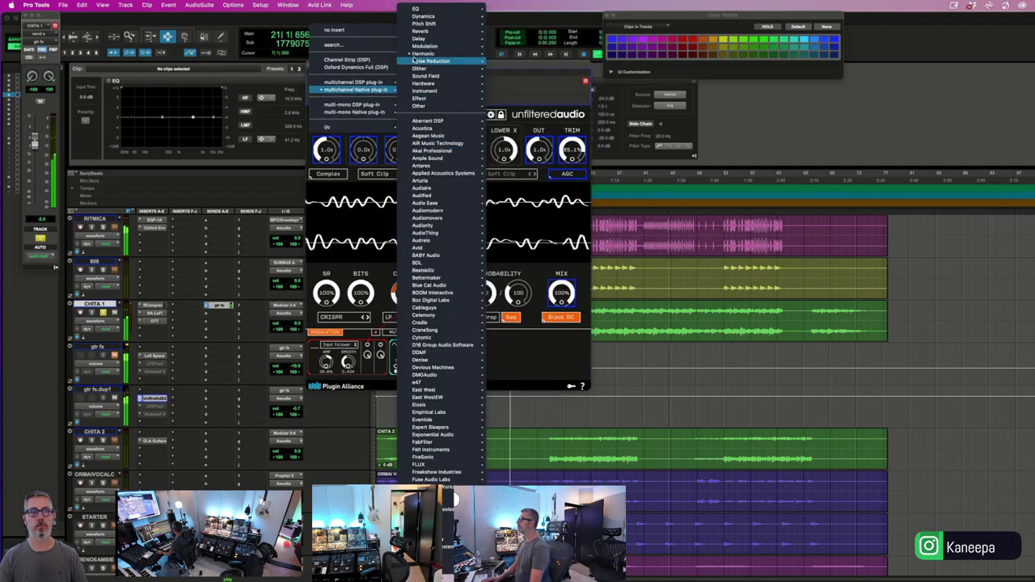
click(291, 97)
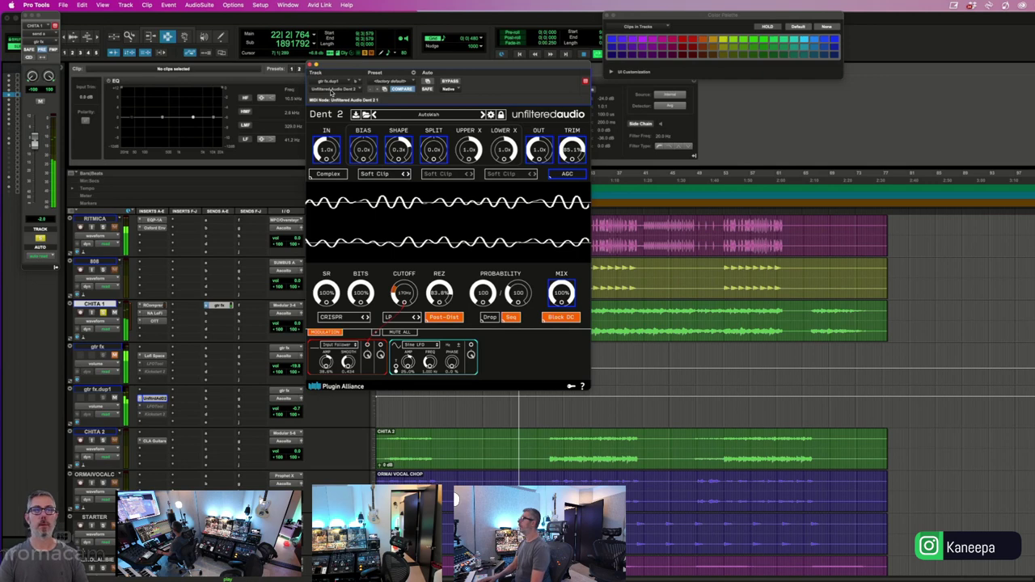
- Search the plug-ins for "retro" and replace Dent 2 on the duplicated gtr fx track with Retro Fi (stereo)
click(330, 92)
text(lofi)
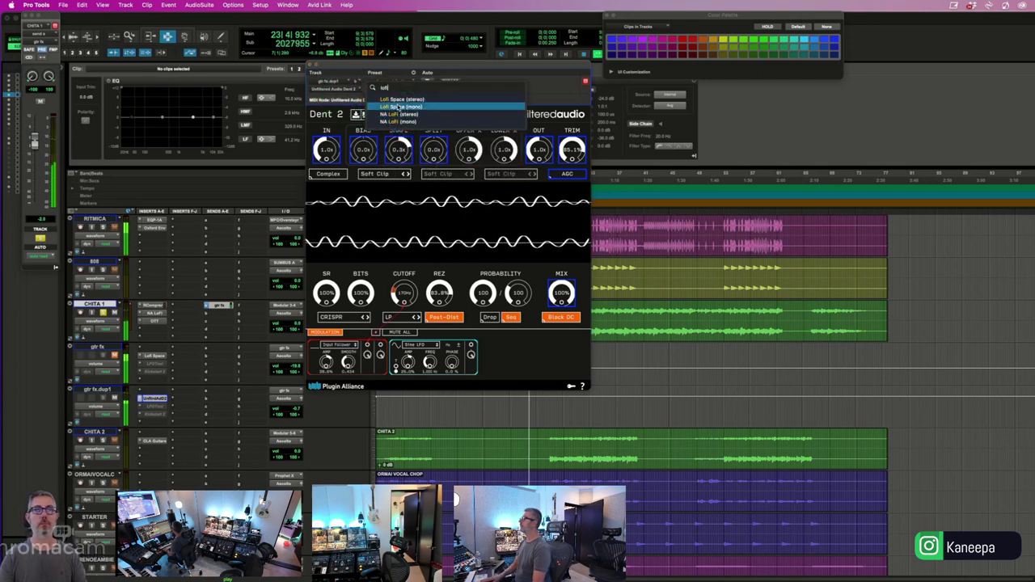
key(Left)
key(Left)
key(Left)
key(Left)
text(retro)
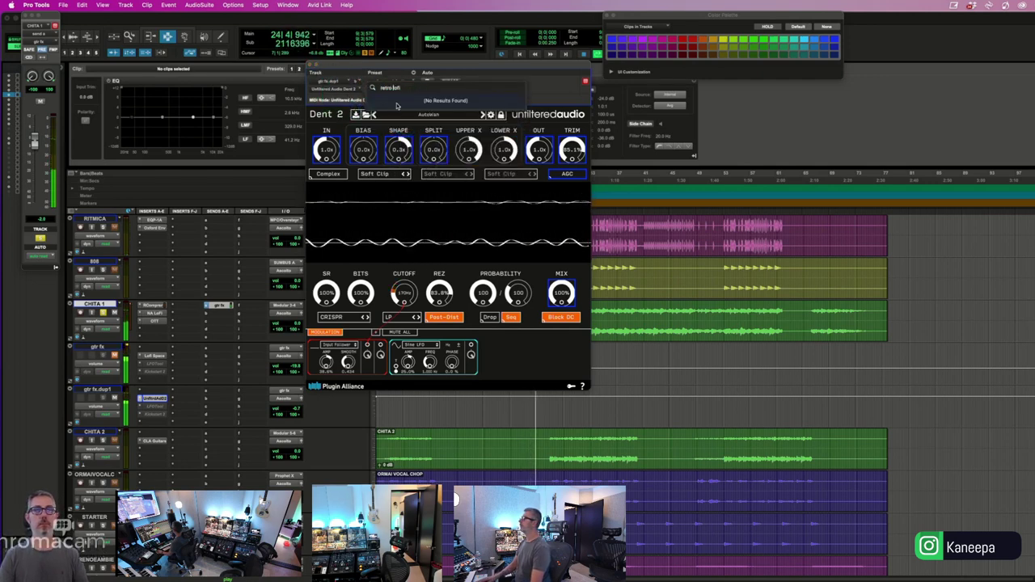
click(413, 88)
key(BackSpace)
key(BackSpace)
key(BackSpace)
key(BackSpace)
key(BackSpace)
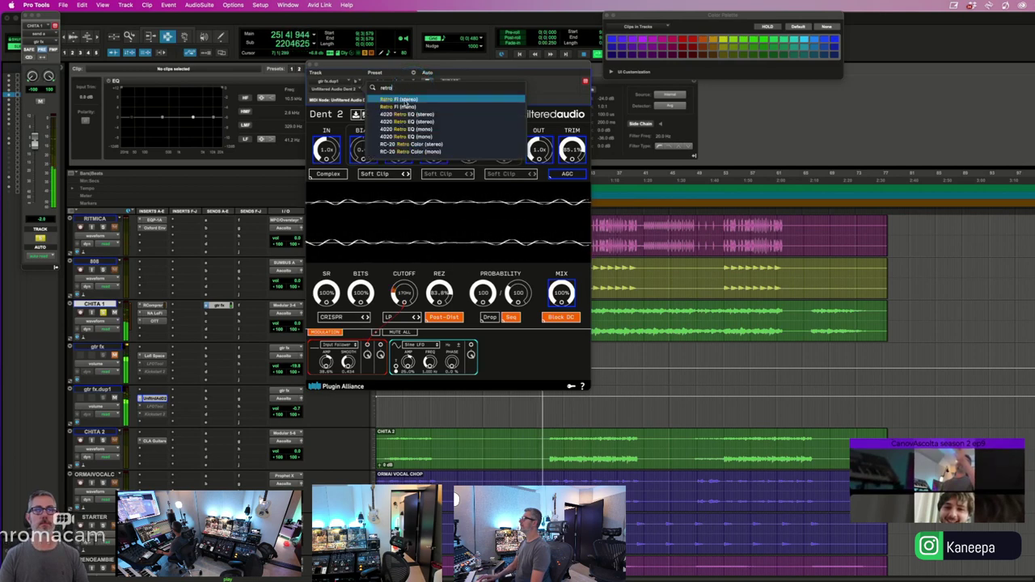
click(405, 101)
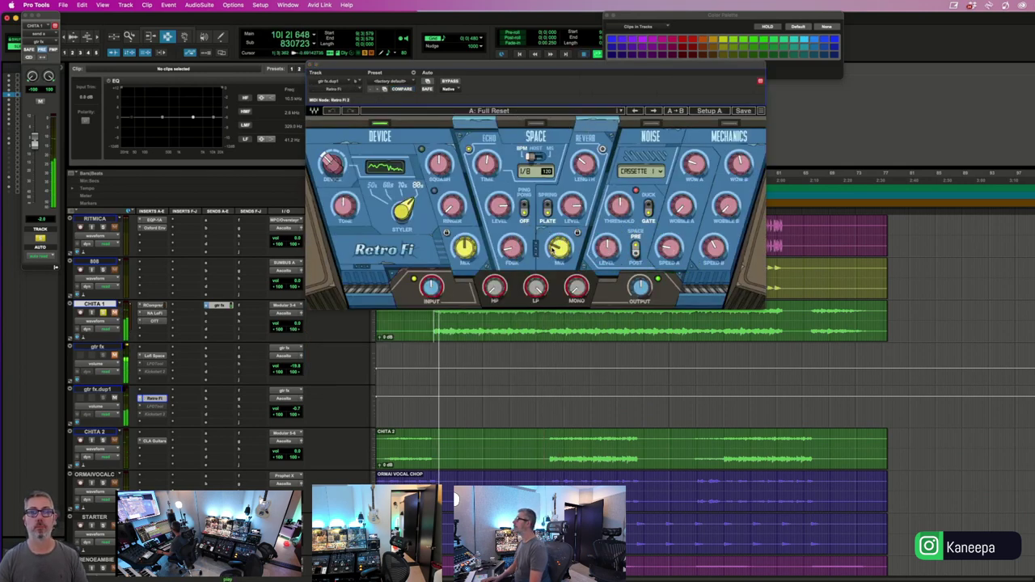
- Step Retro Fi to the preset Metalcore vocals on the 70's and lower the duplicated gtr fx track's volume to -14.5 dB
mouse_move(558, 251)
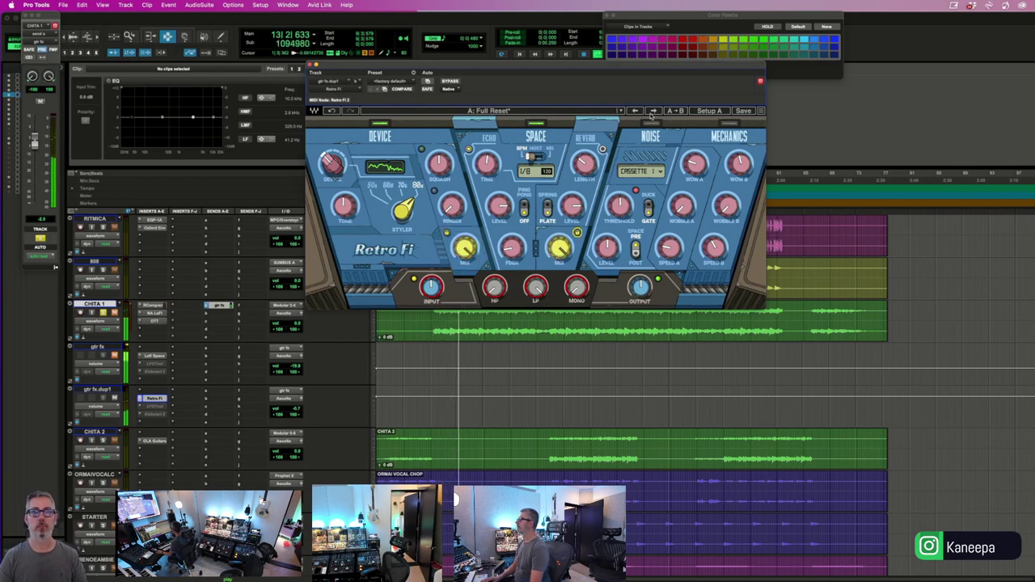
click(652, 112)
click(652, 113)
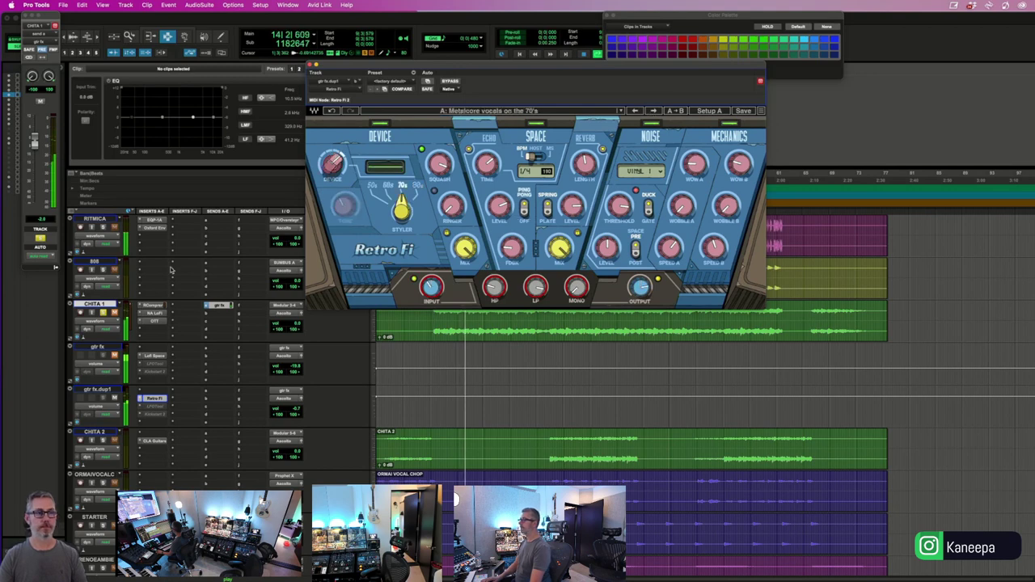
click(275, 413)
drag(274, 418, 274, 428)
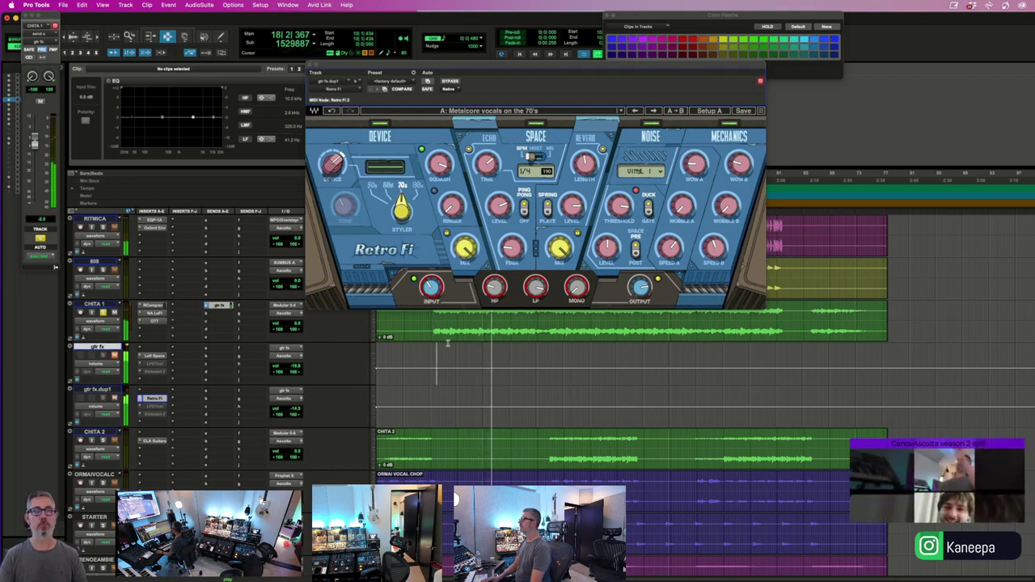
- Replay from bar 10 and step Retro Fi to the preset That Nice Black Metal Speech
click(436, 376)
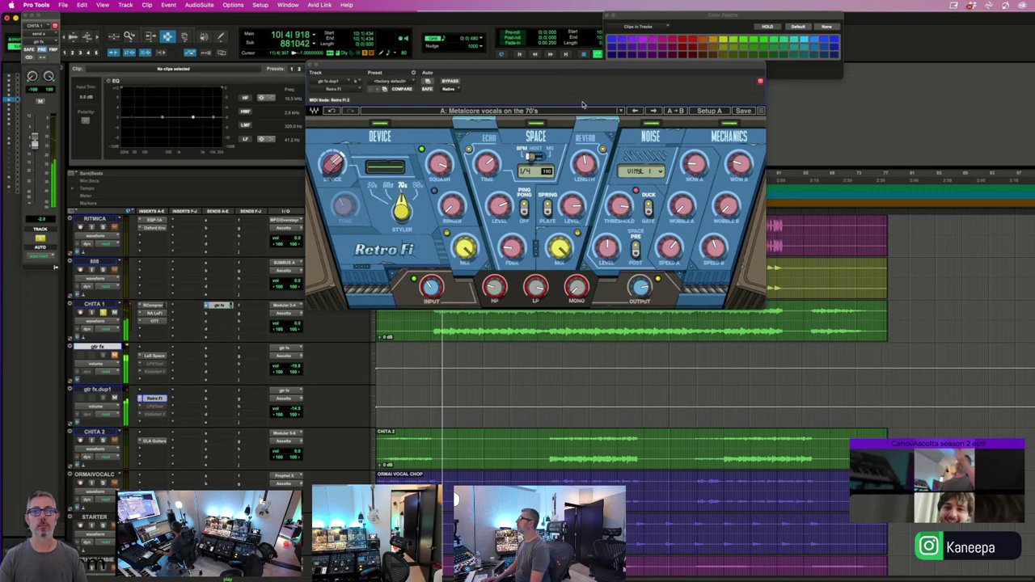
click(654, 111)
click(654, 111)
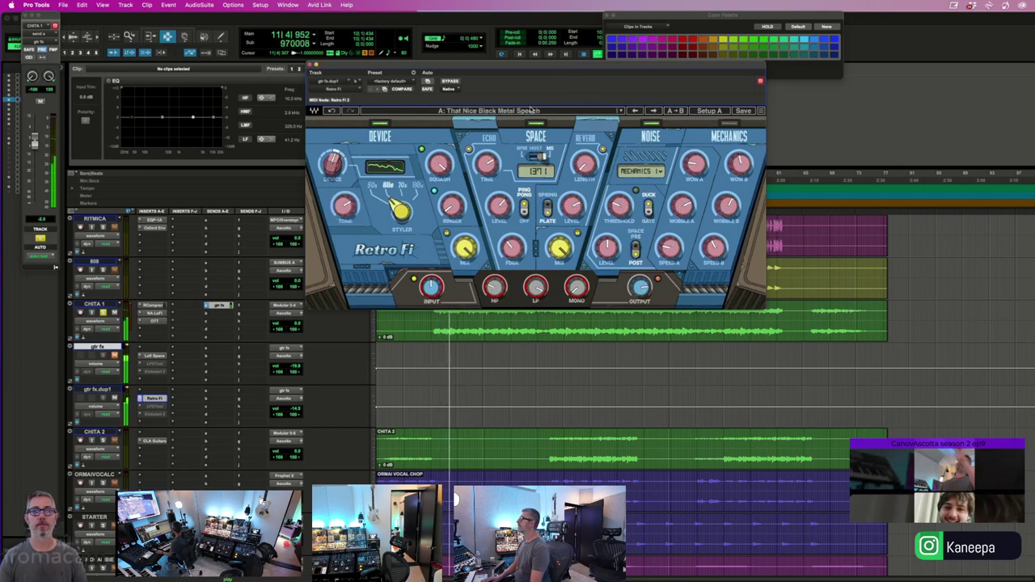
- Search the Retro Fi presets for "Guitar", load A Guitar Shine and raise the duplicated gtr fx track's volume to -12.5 dB
click(530, 109)
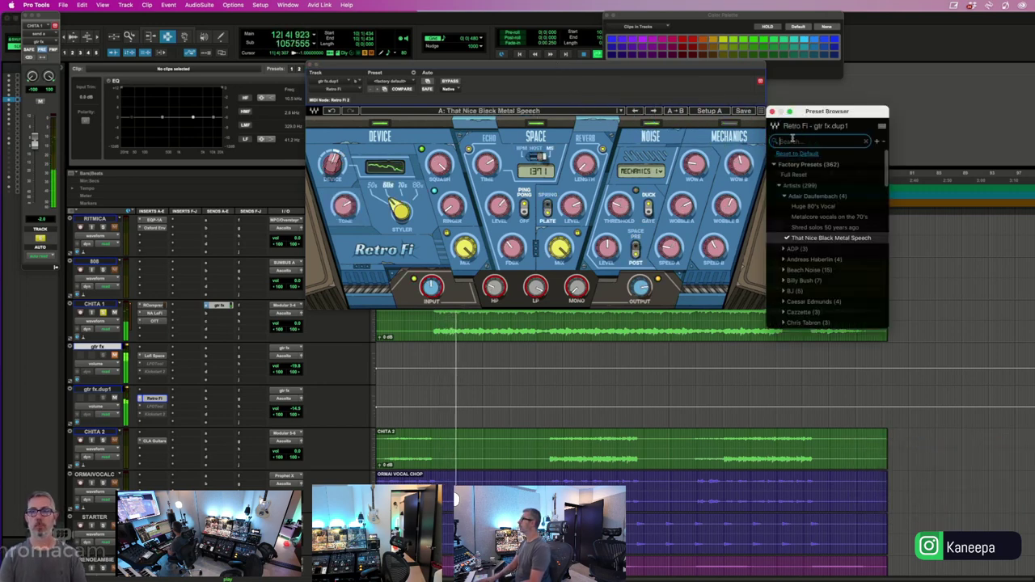
click(792, 139)
text(Guitar)
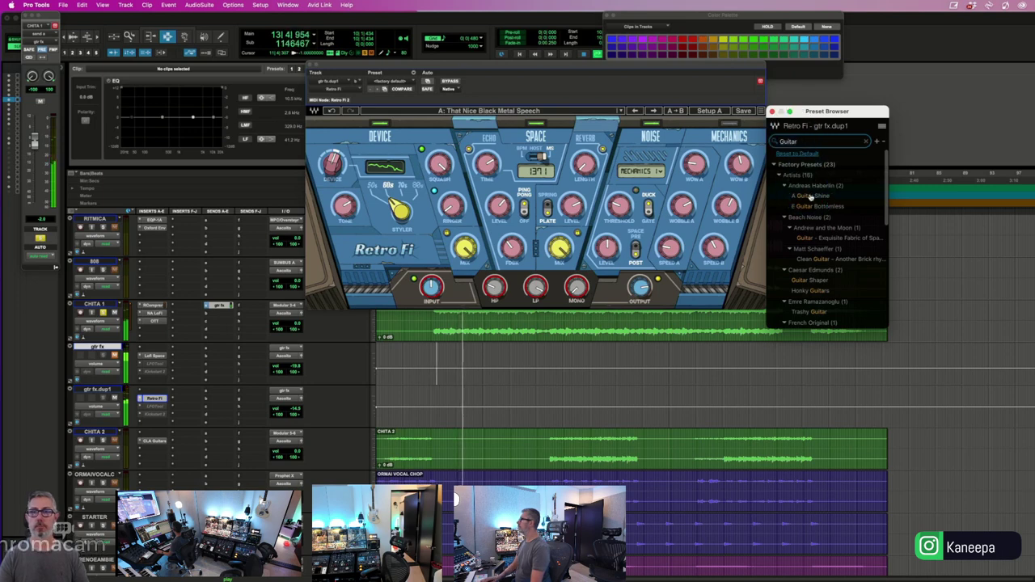
click(810, 196)
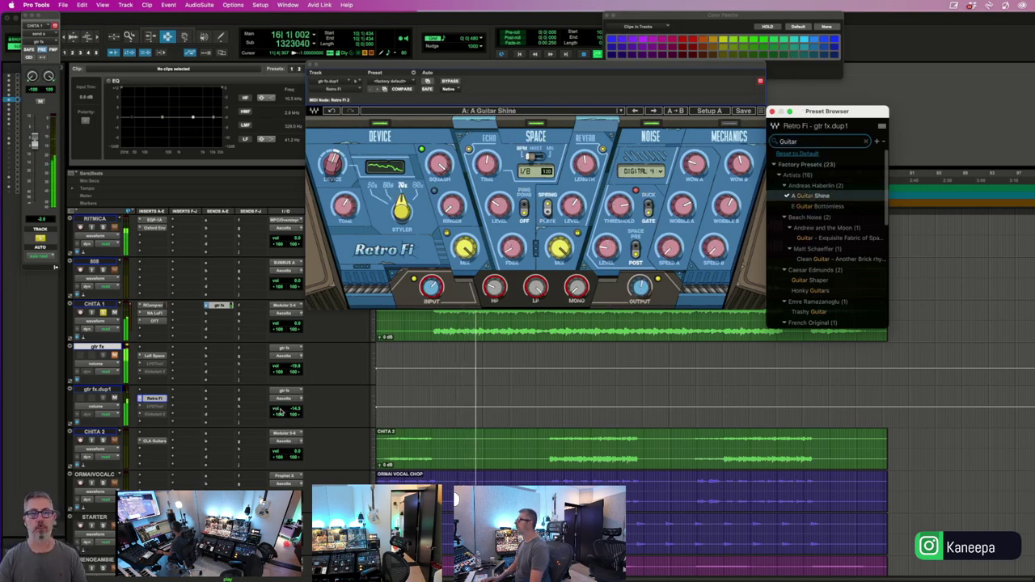
drag(280, 412, 281, 406)
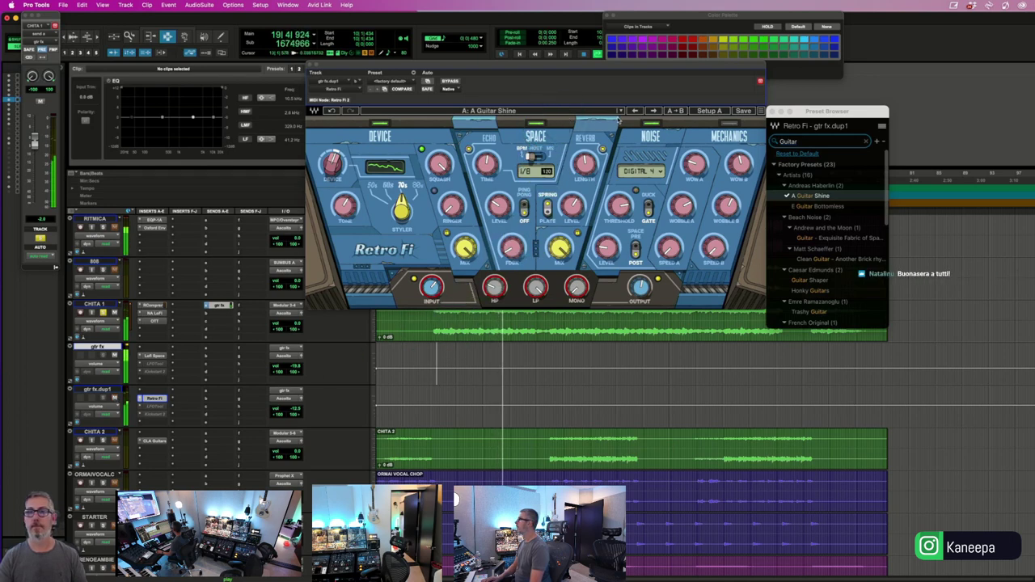
- Audition the Retro Fi guitar presets from E Guitar Bottomless through Guitar Shaper and Honky Guitars to Lofi Guitar
click(799, 209)
click(808, 239)
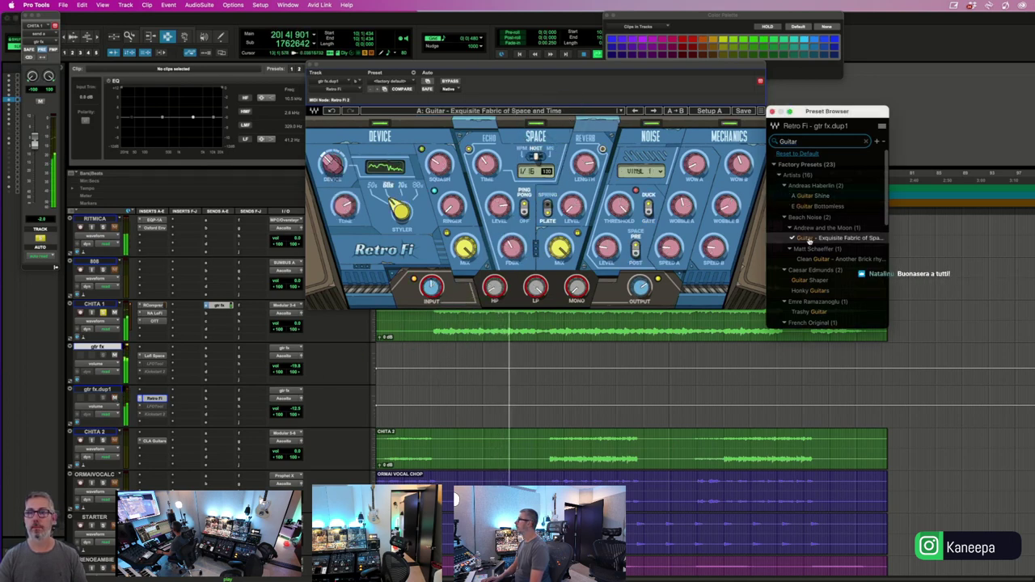
click(810, 259)
click(801, 282)
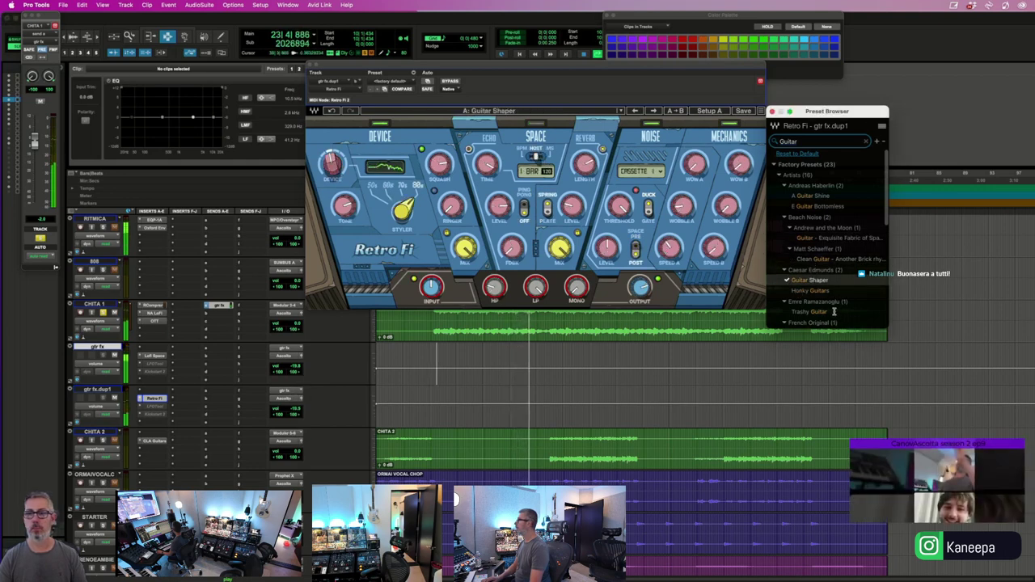
click(808, 311)
click(810, 291)
scroll(812, 293, down, 5)
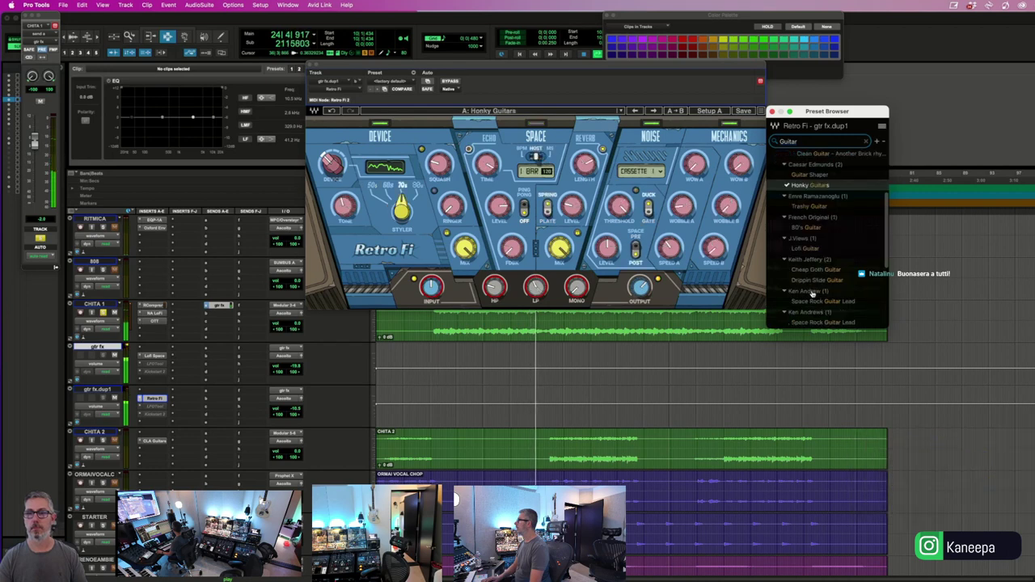
click(805, 248)
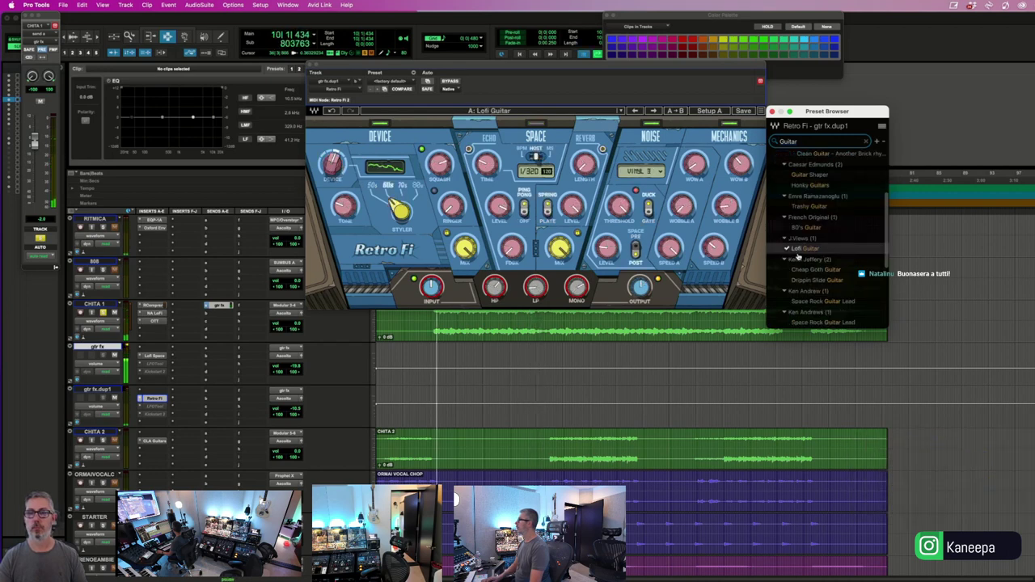
- Raise the duplicated gtr fx track to -1.3 dB and audition presets from Cheap Goth Guitar to Guitar - jamming in the bath
click(114, 356)
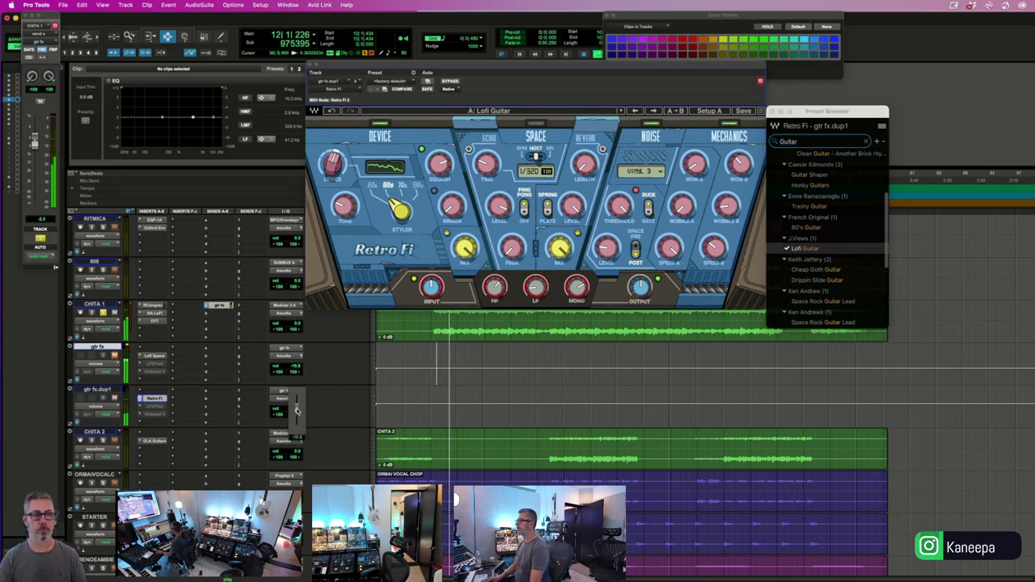
click(817, 272)
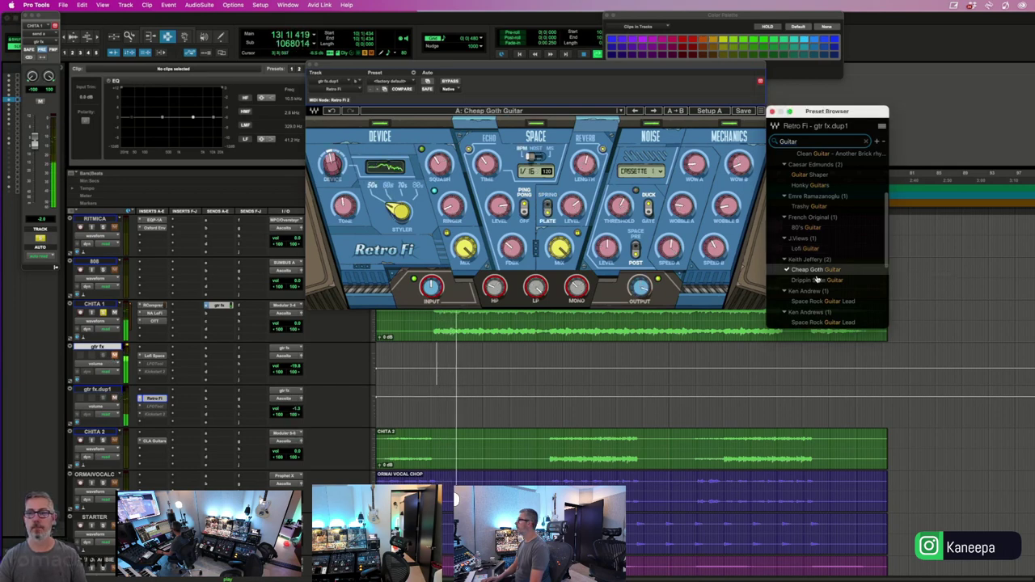
click(811, 281)
click(806, 302)
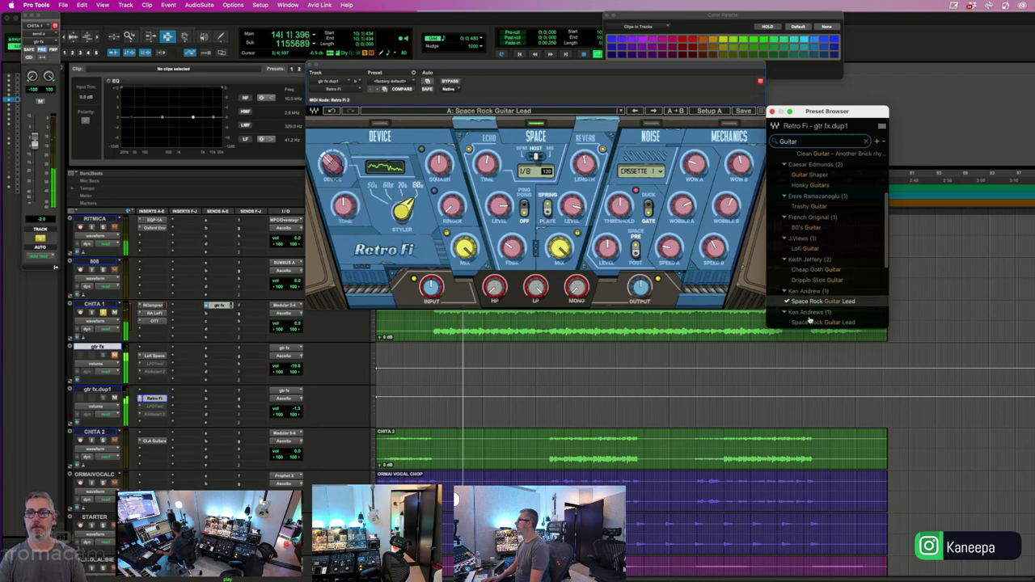
scroll(812, 295, down, 5)
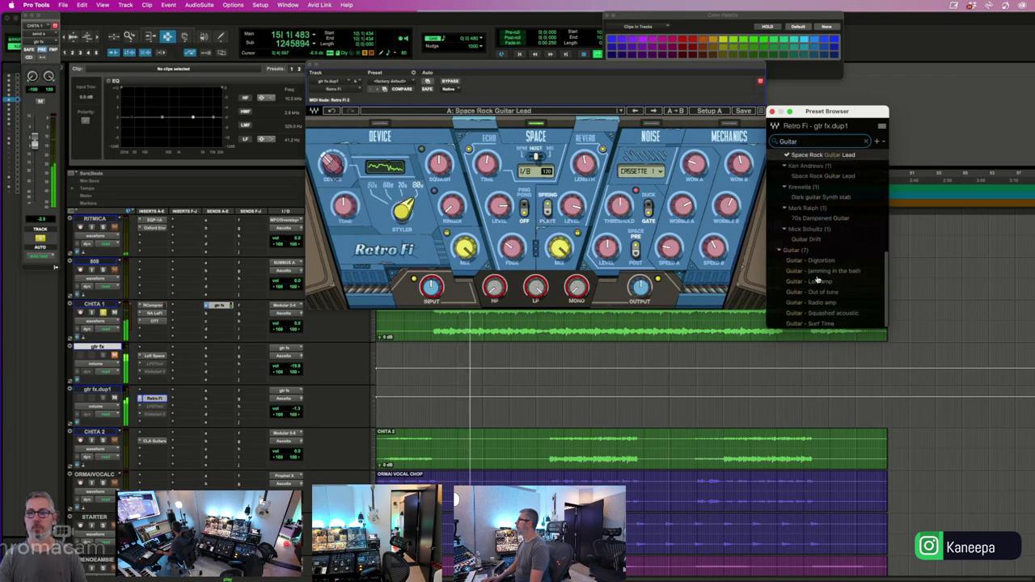
click(814, 281)
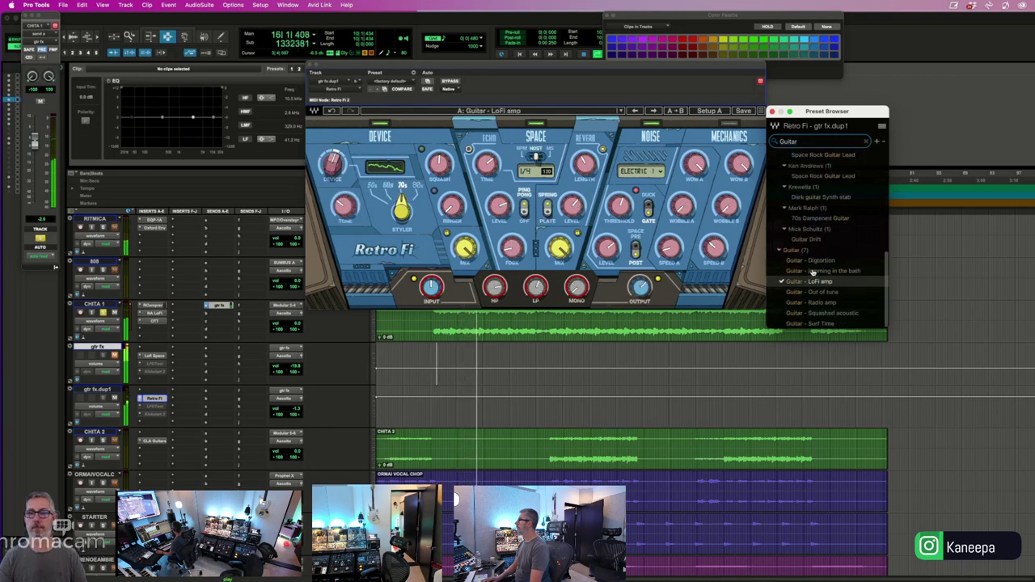
click(813, 271)
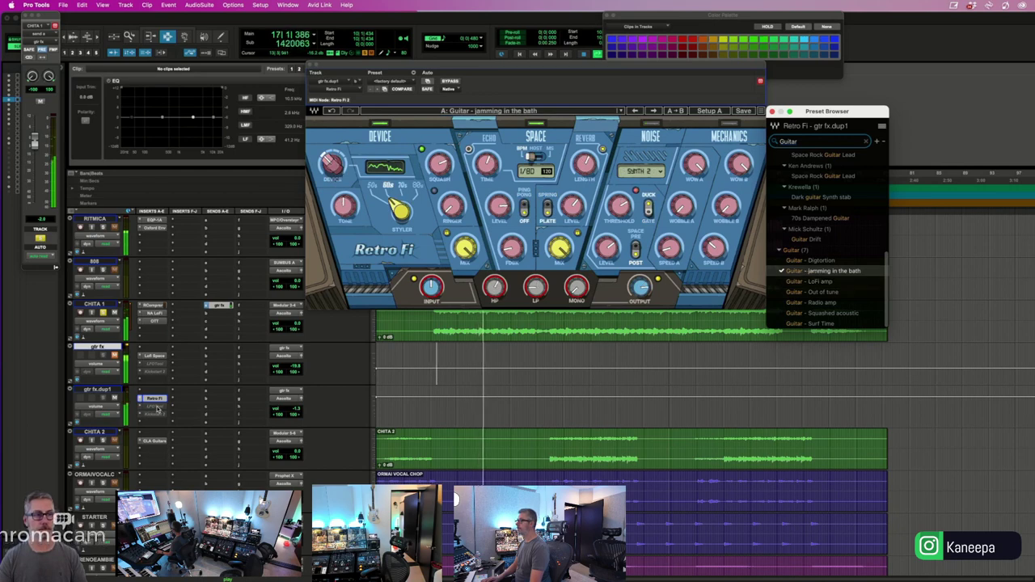
- Balance the two guitar effects returns by lowering the duplicated gtr fx track's volume and setting gtr fx to -21.8 dB
click(114, 399)
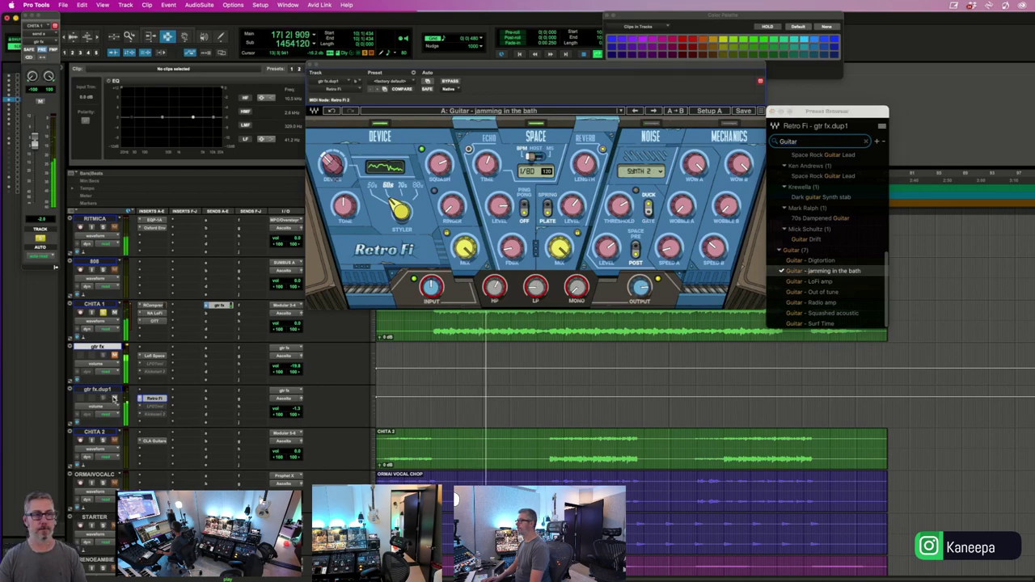
click(279, 413)
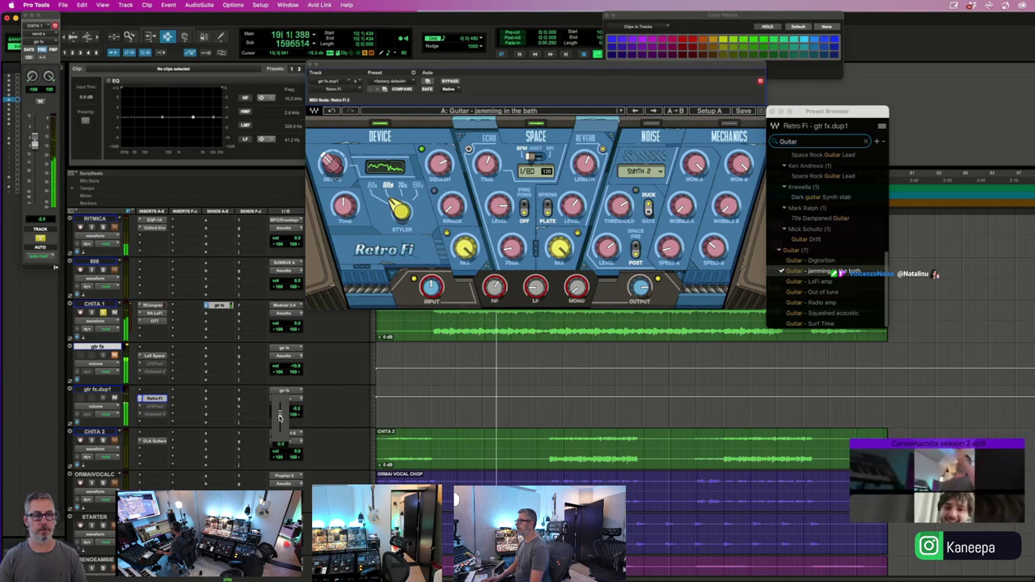
drag(279, 418, 280, 420)
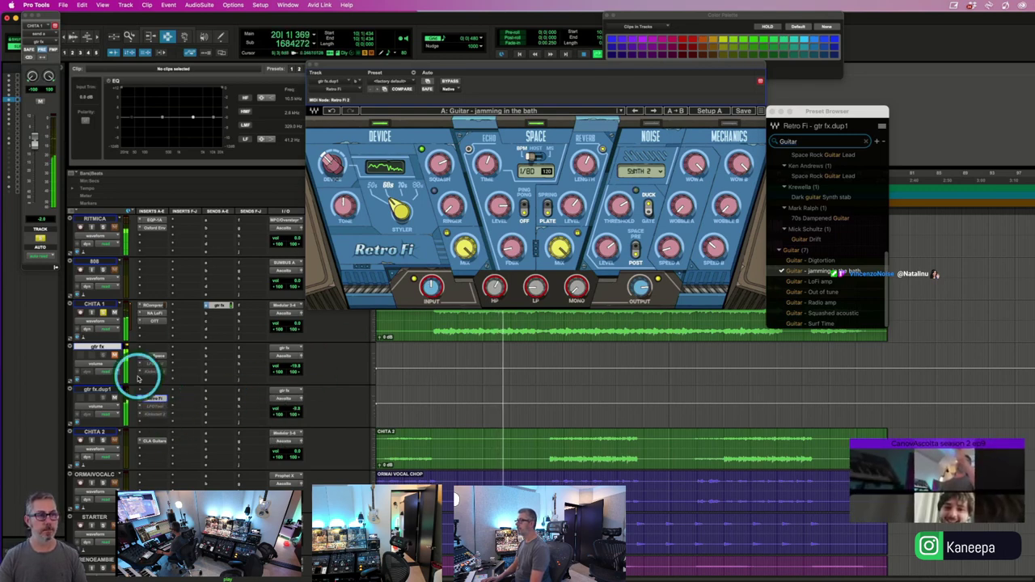
drag(288, 368, 288, 371)
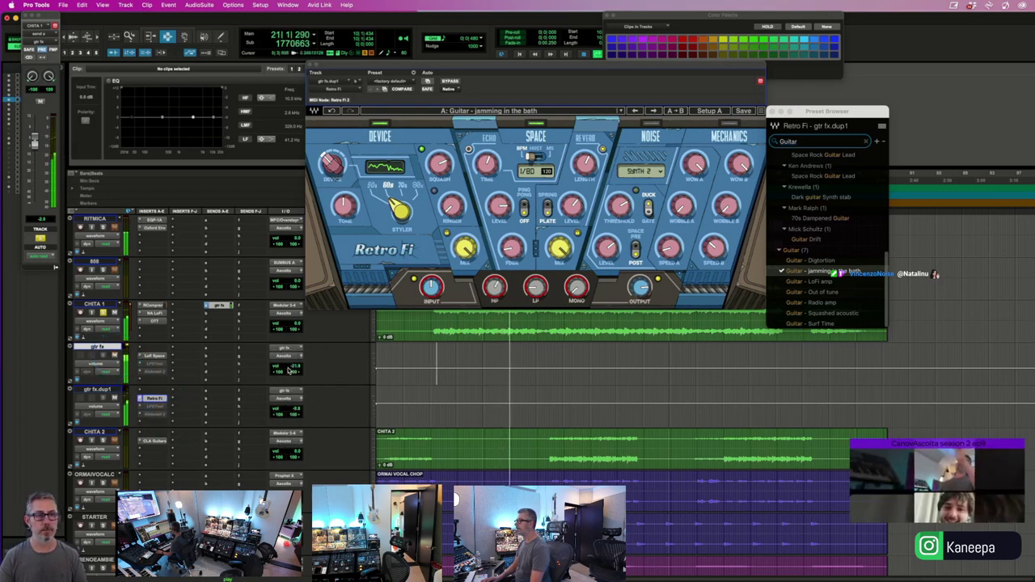
- Set the duplicated gtr fx track's volume to -10.5 dB, adjust Retro Fi's echo and take CHITA 1 out of solo
drag(285, 408, 284, 409)
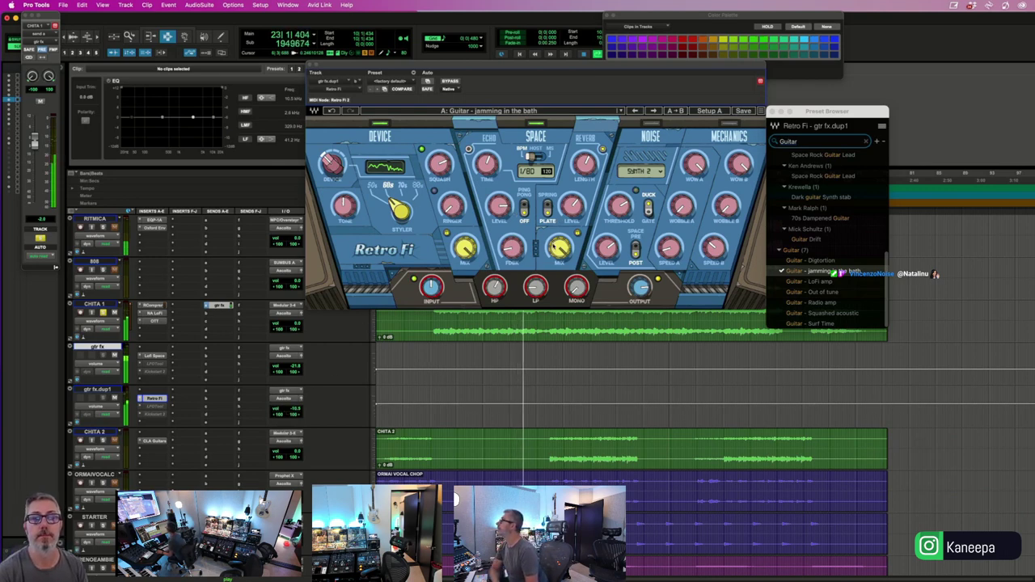
drag(508, 245, 507, 241)
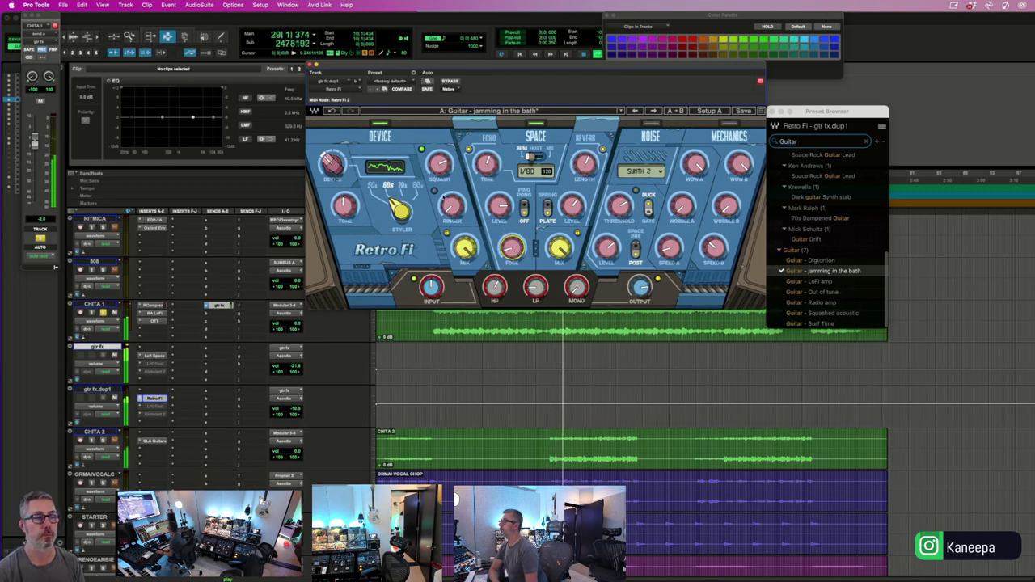
click(110, 395)
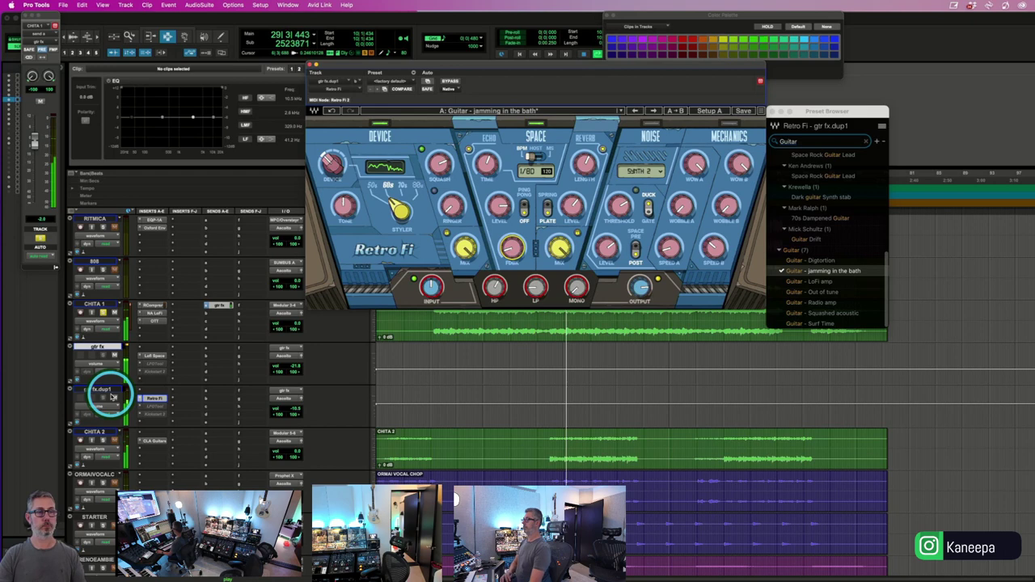
click(103, 313)
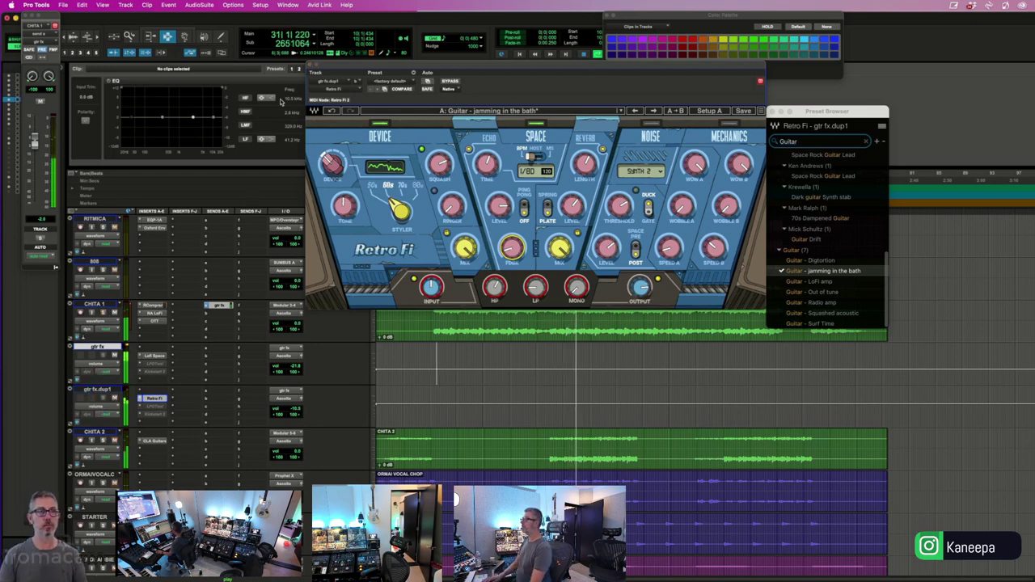
click(311, 65)
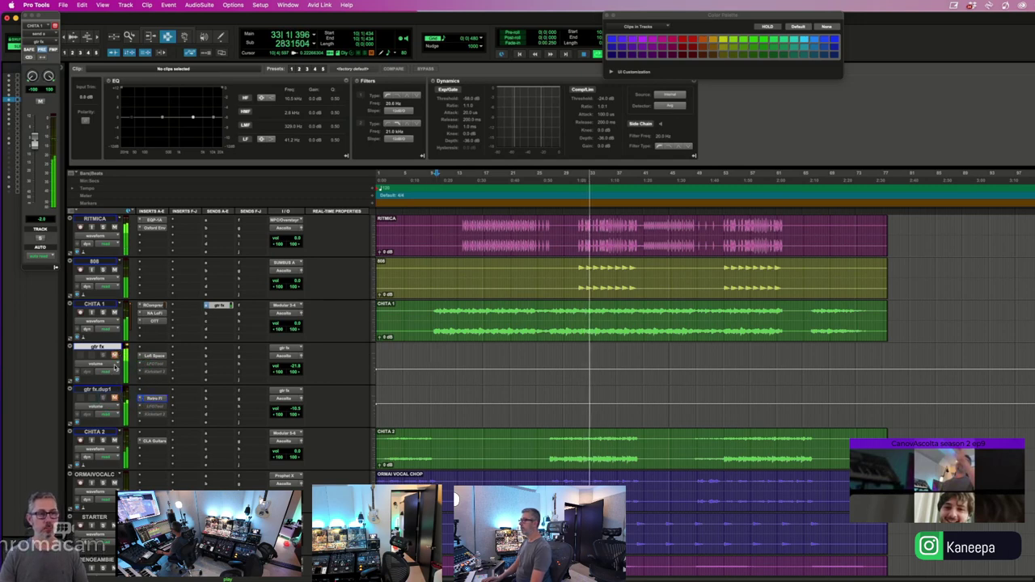
- Insert the OTT compressor after CLA Guitars on CHITA 2 and set its Depth to 15%
click(154, 439)
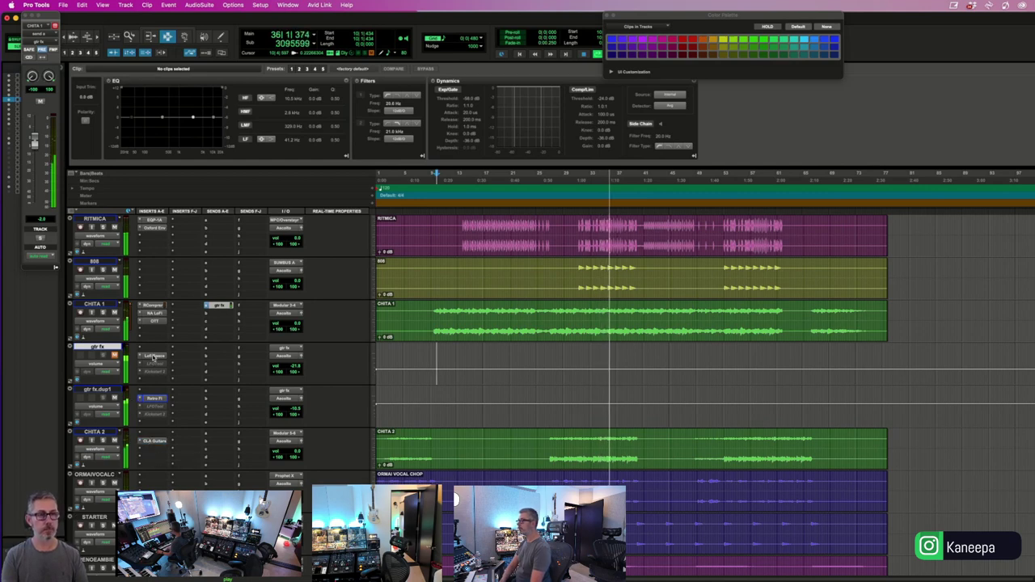
click(154, 449)
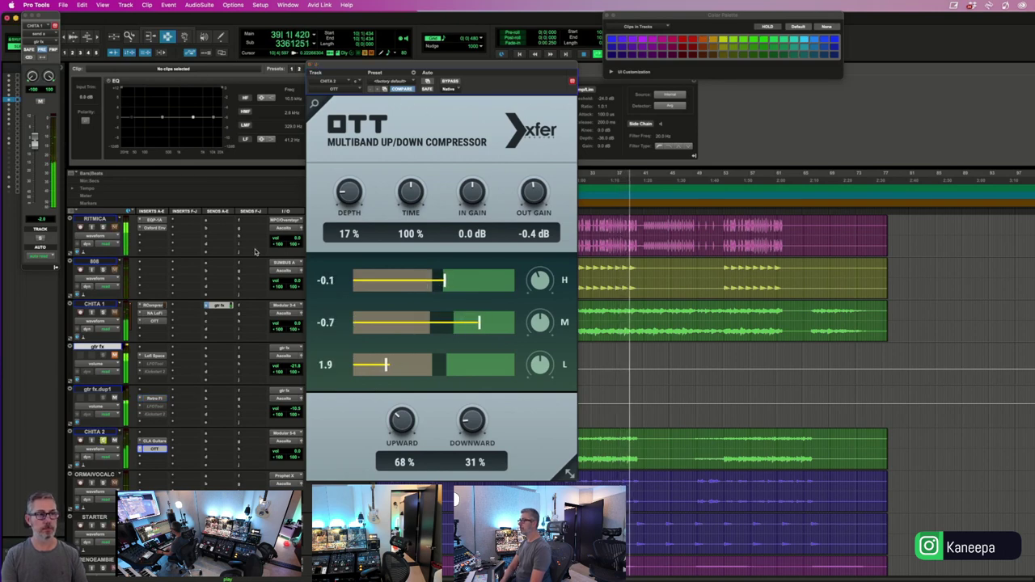
click(102, 398)
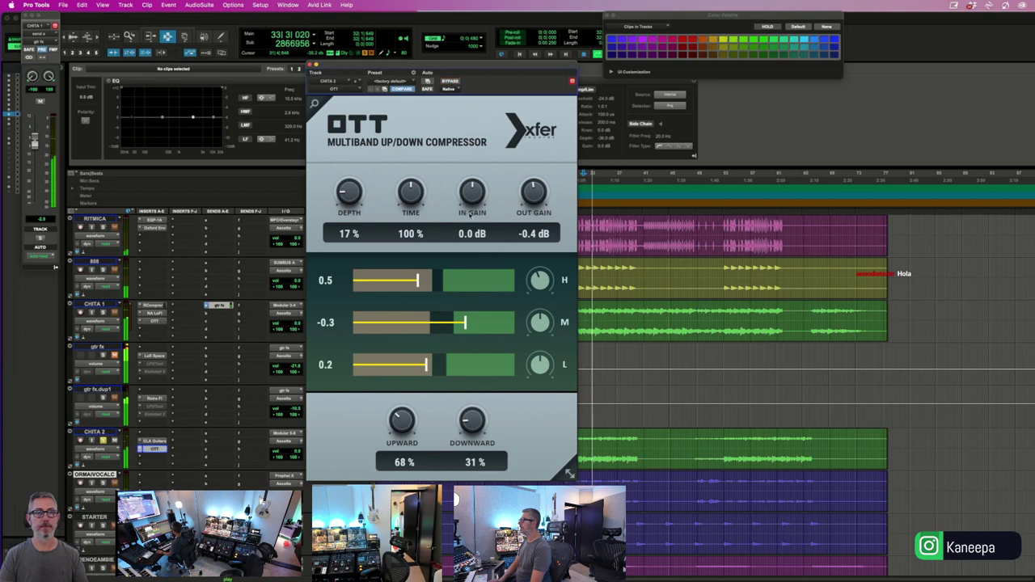
click(362, 194)
drag(356, 194, 356, 200)
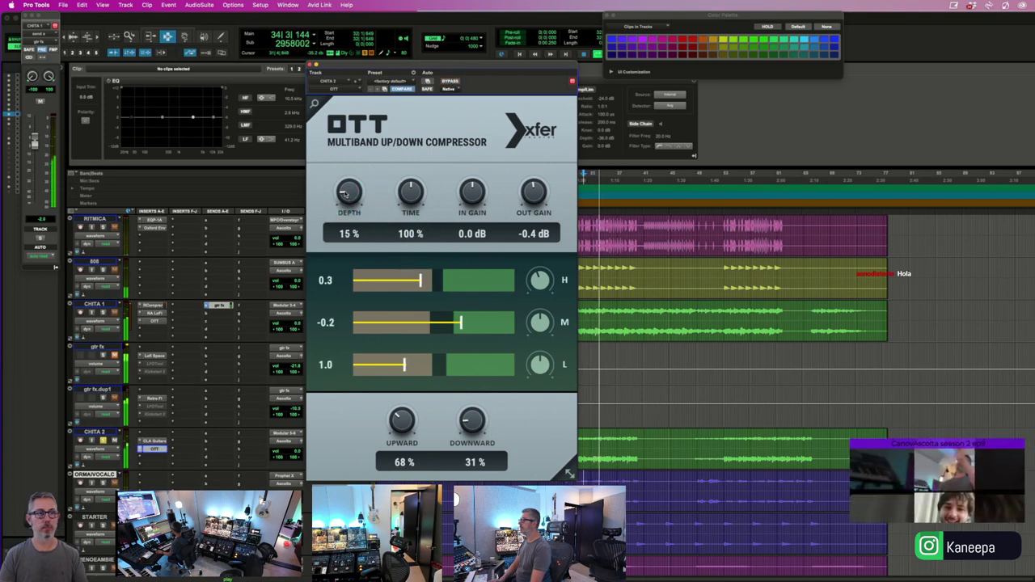
- Compare CHITA 2 with its OTT and CLA Guitars inserts bypassed, and lower the track's volume to -1.3 dB
super+click(156, 448)
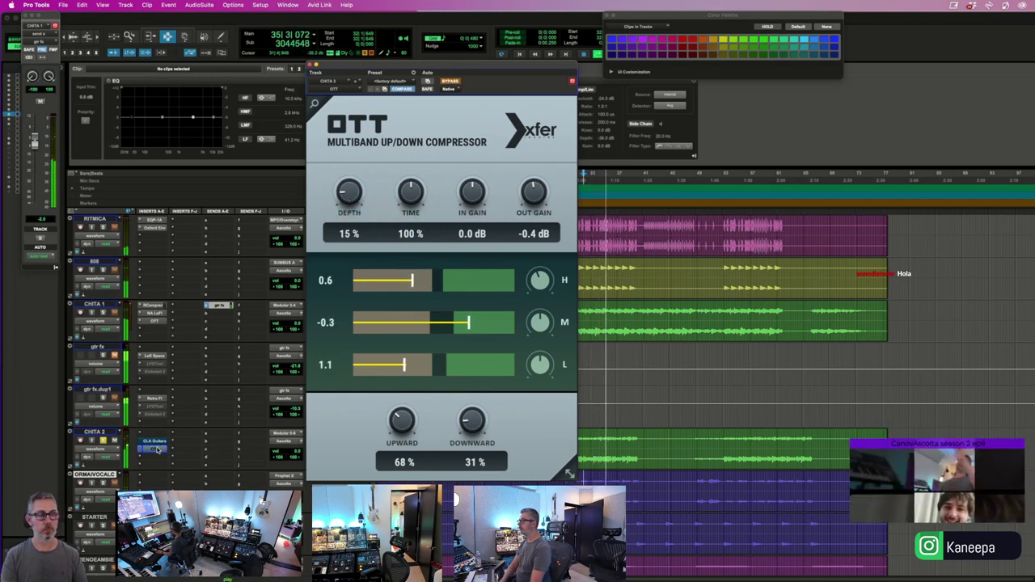
super+click(154, 442)
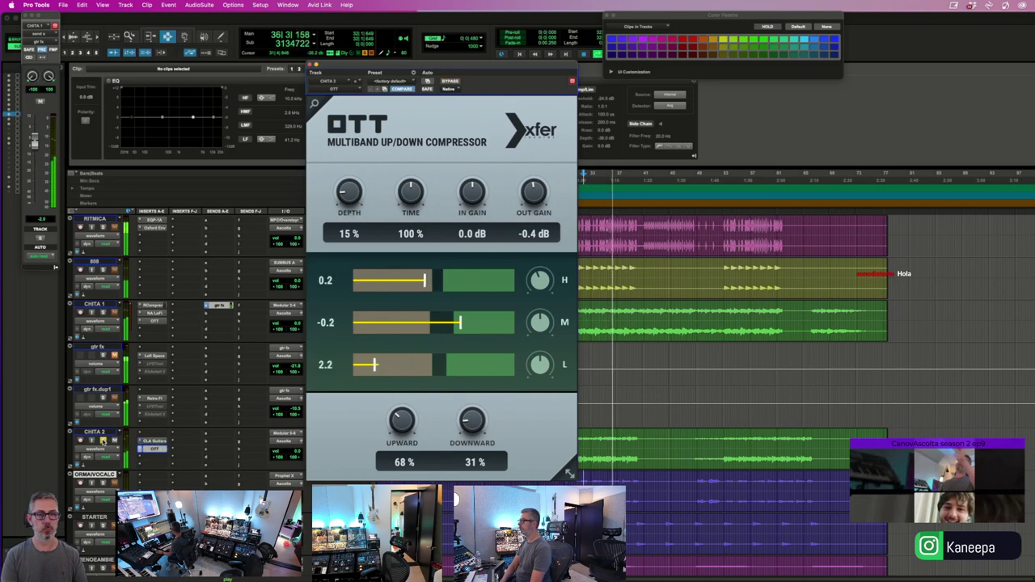
click(311, 65)
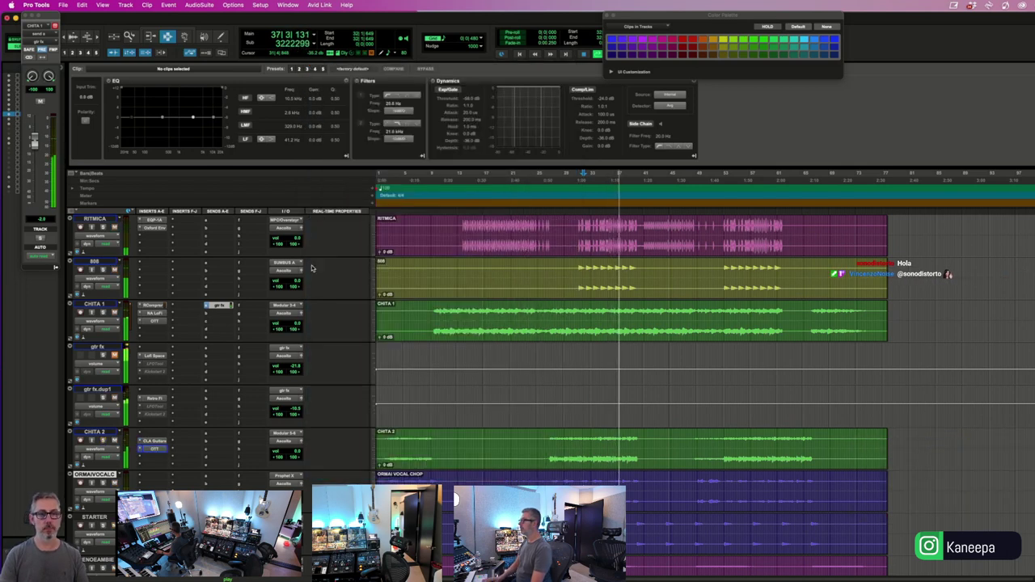
click(548, 455)
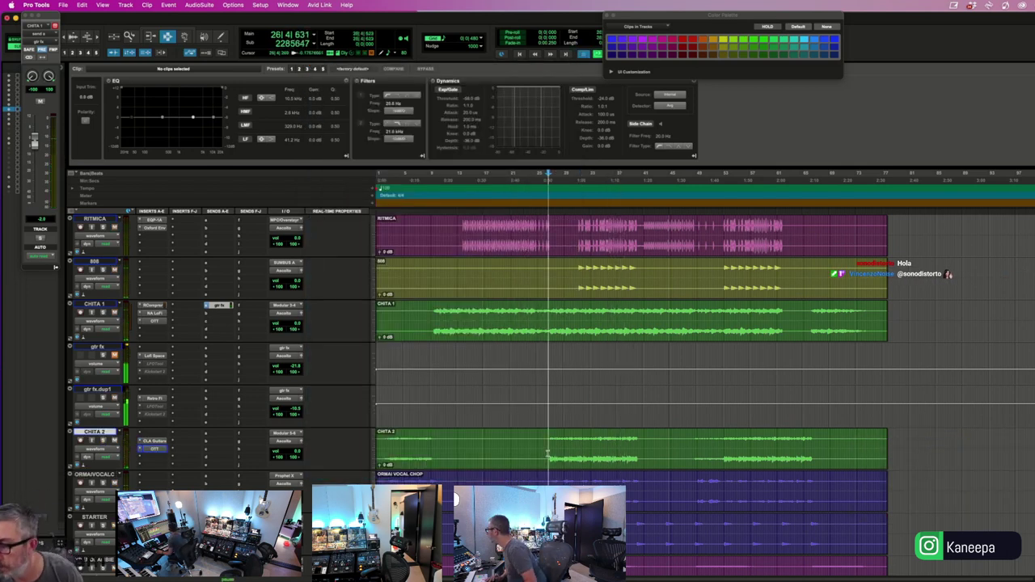
click(549, 454)
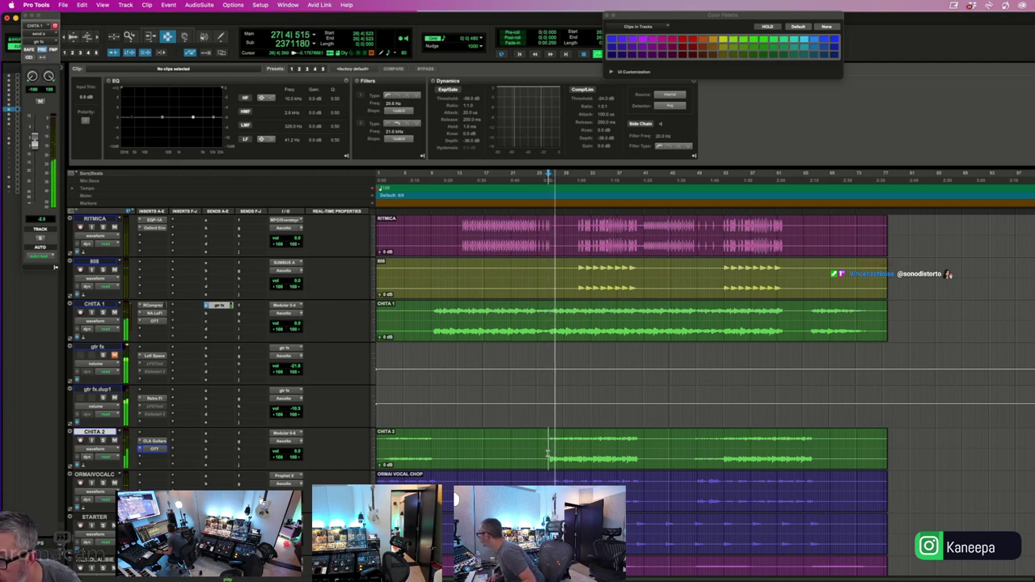
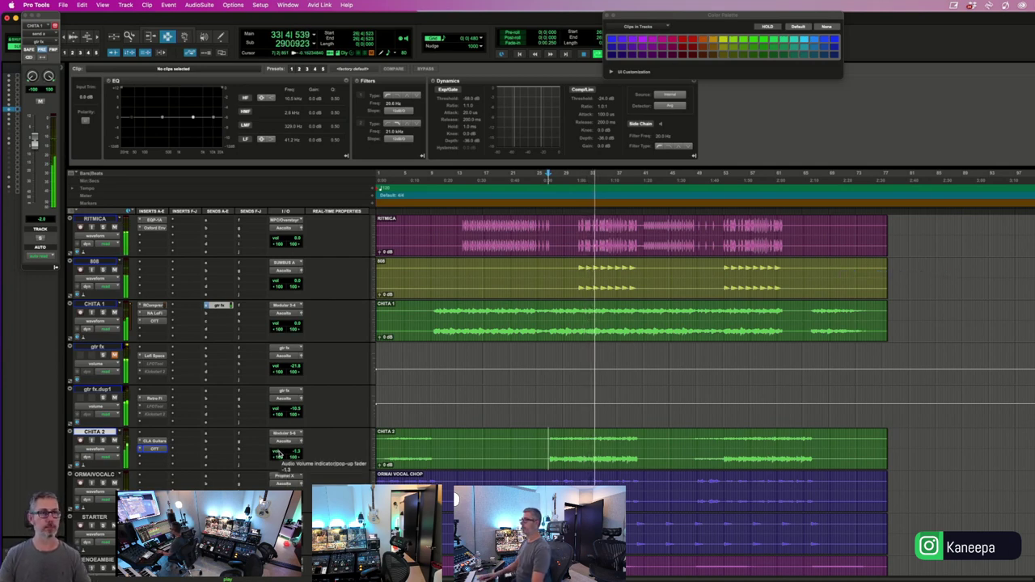
- Create a new stereo Master Fader track directly below the song's reference track and check it with playback
scroll(347, 388, up, 3)
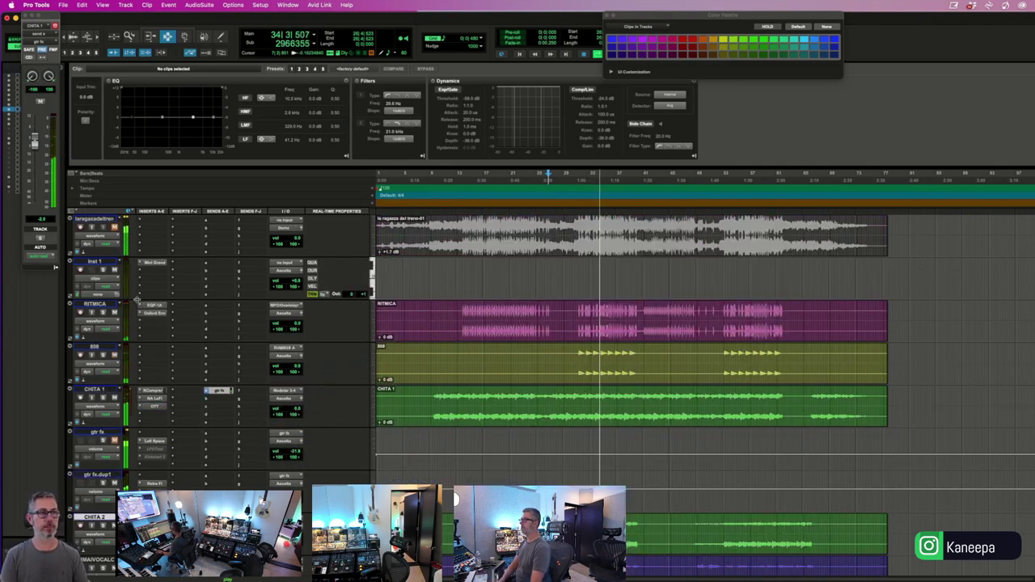
double_click(97, 219)
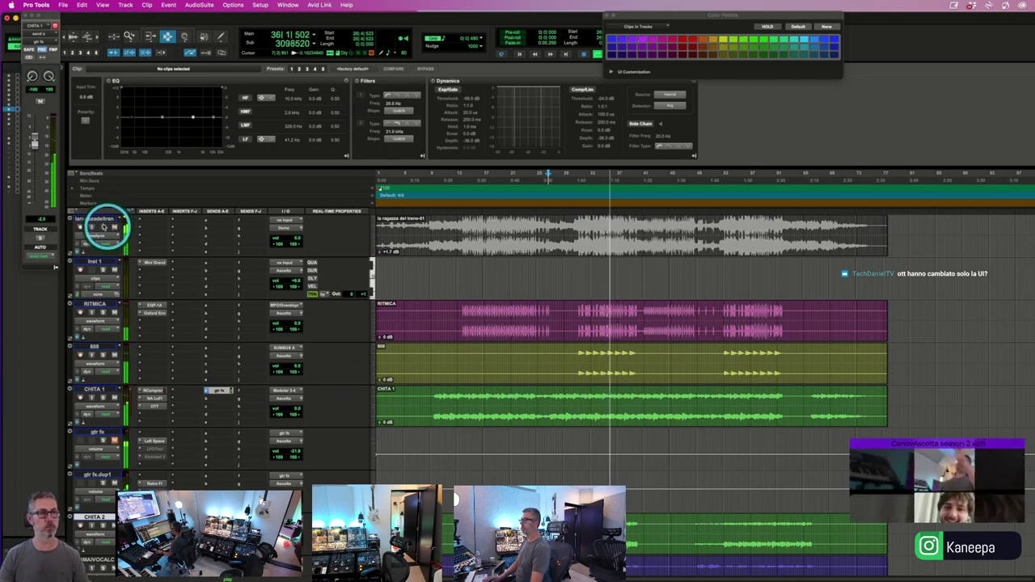
click(125, 4)
click(146, 18)
click(600, 209)
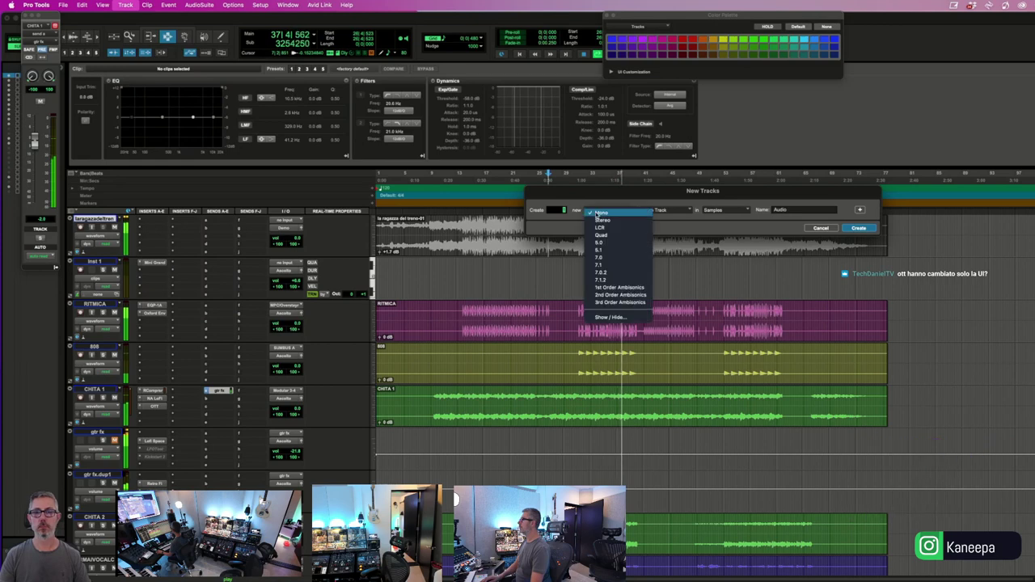
click(600, 217)
click(661, 209)
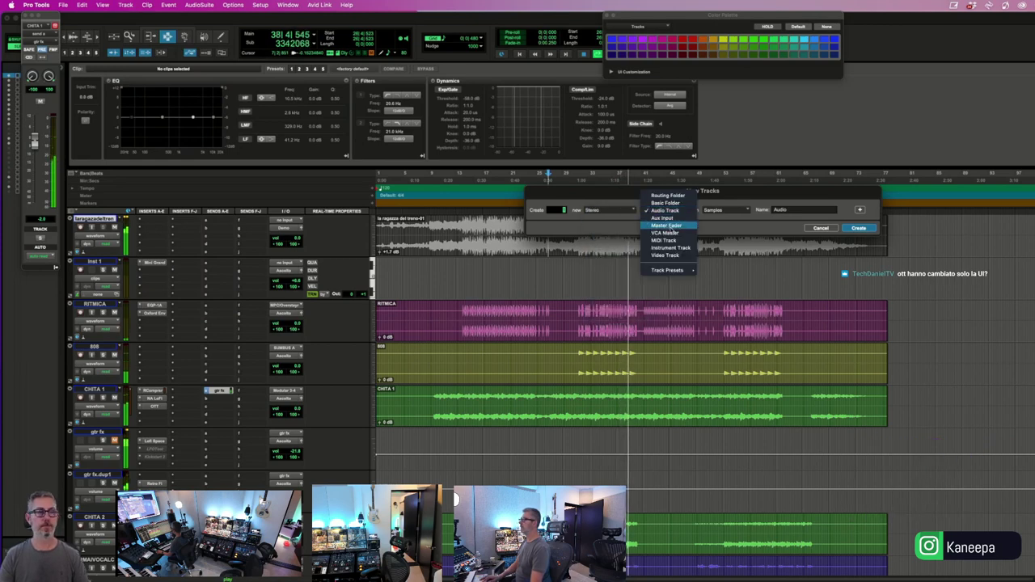
click(666, 226)
key(Return)
key(space)
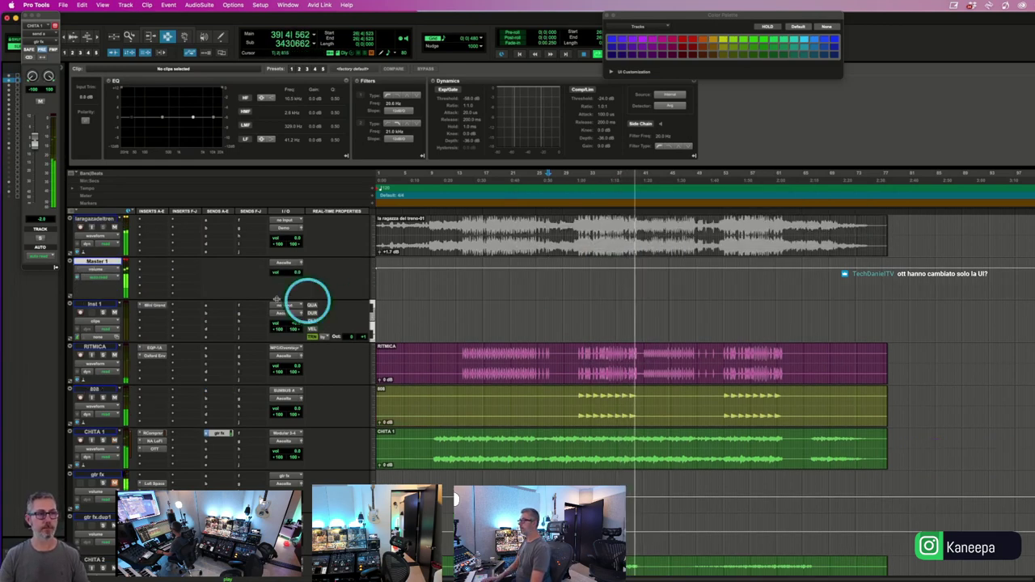
key(space)
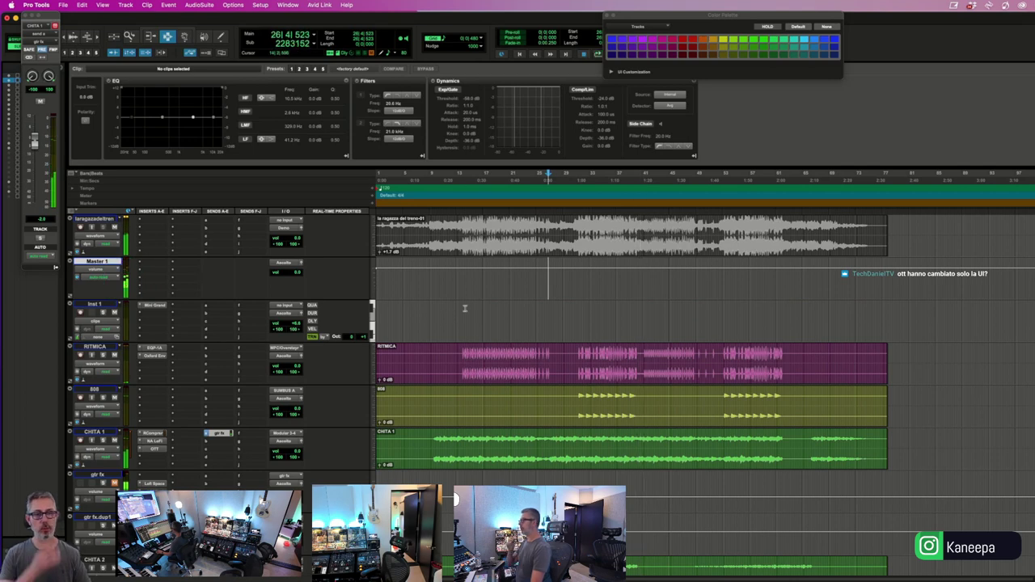
click(464, 310)
scroll(458, 348, down, 1)
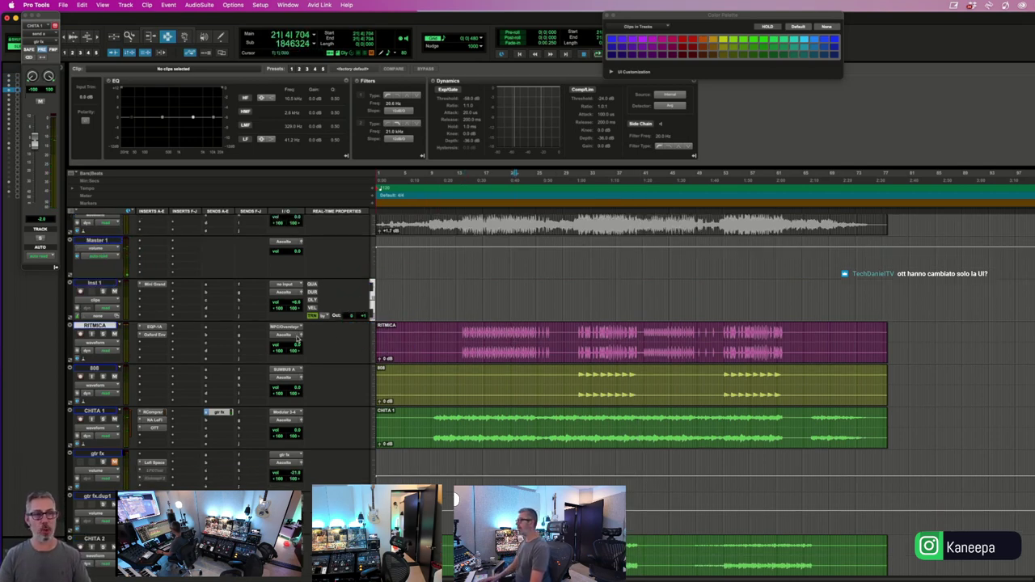
click(296, 337)
click(760, 245)
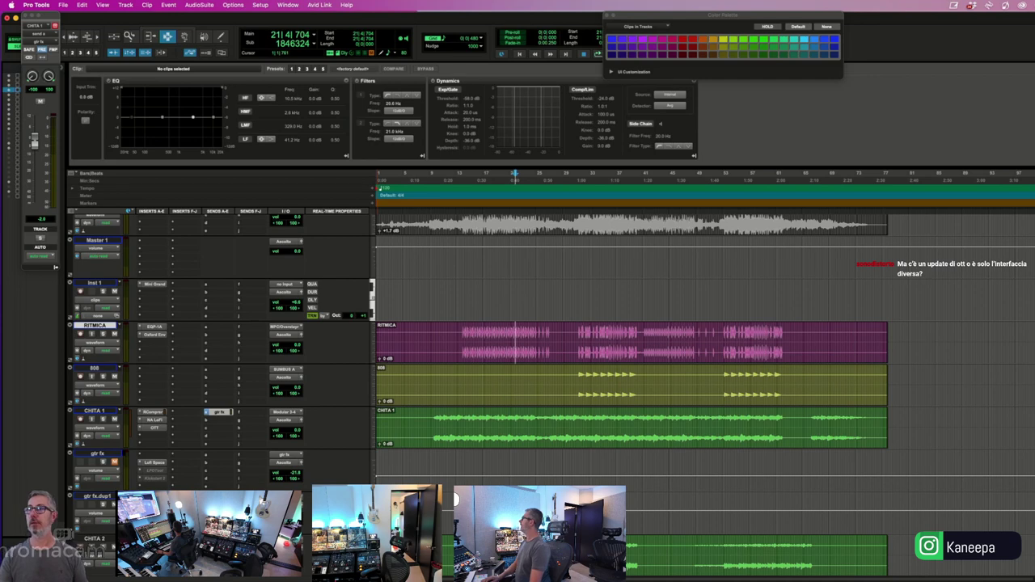
- Find SoundGrid Studio with the system search and launch it
key(super+space)
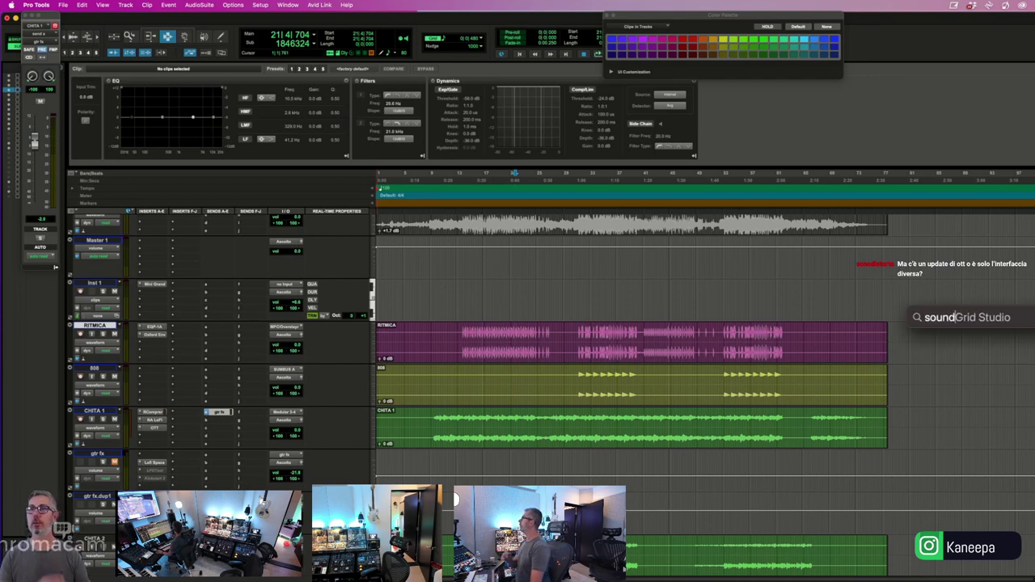
key(Return)
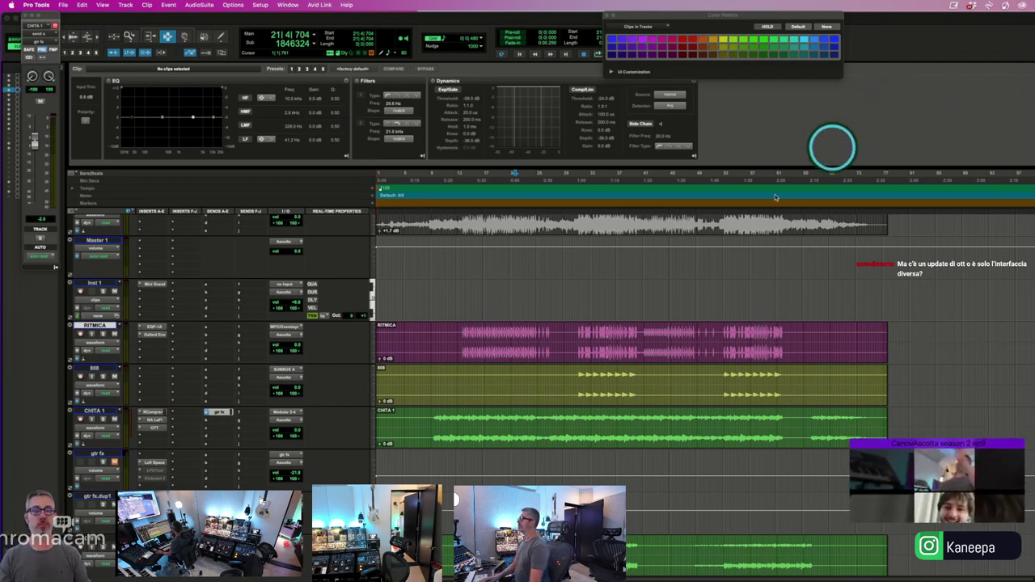
- Route the RITMICA track's output to CAPI Drms and the 808 track's output to CAPI BS
click(514, 299)
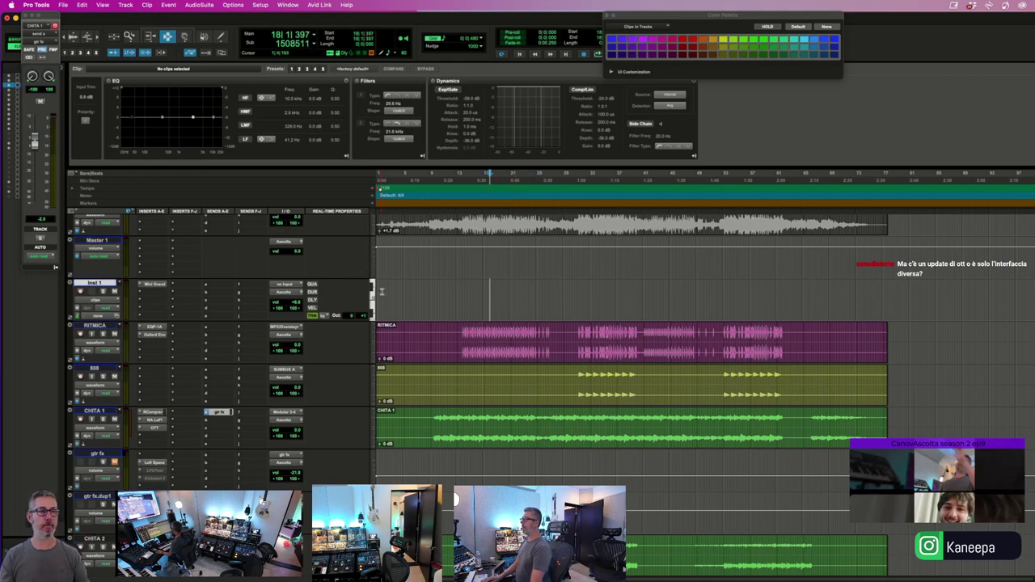
click(279, 338)
click(356, 292)
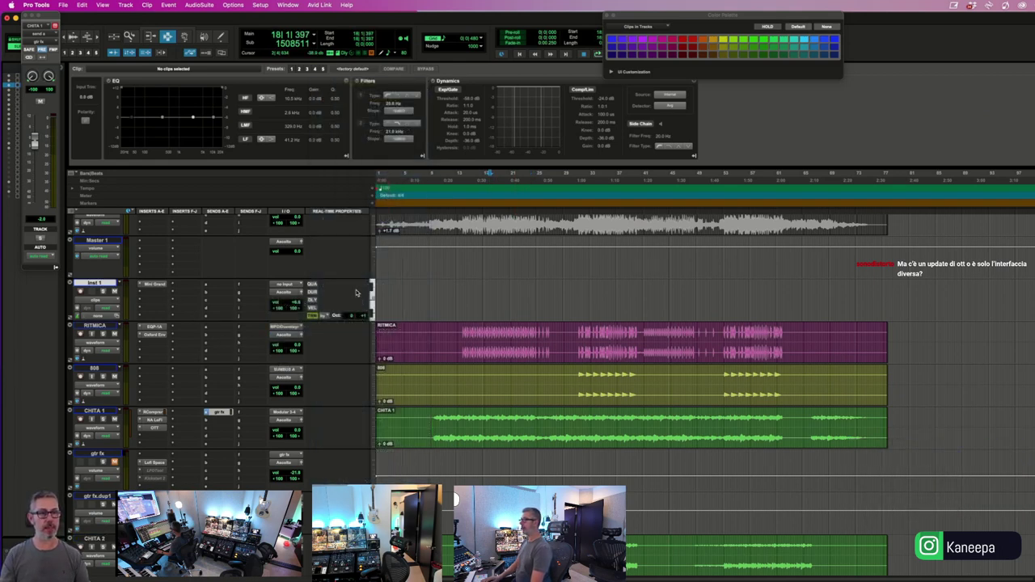
click(283, 378)
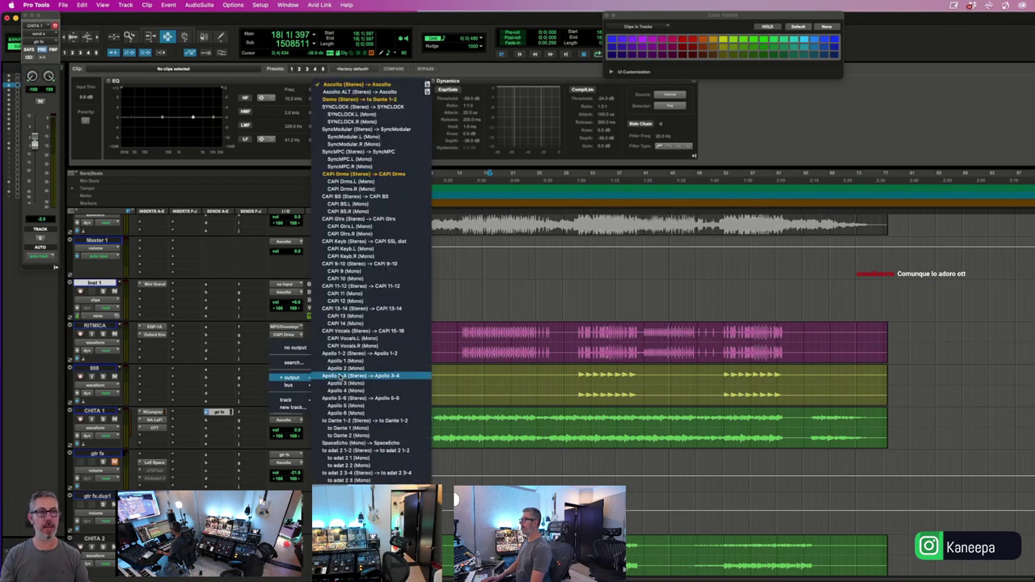
mouse_move(283, 378)
click(377, 199)
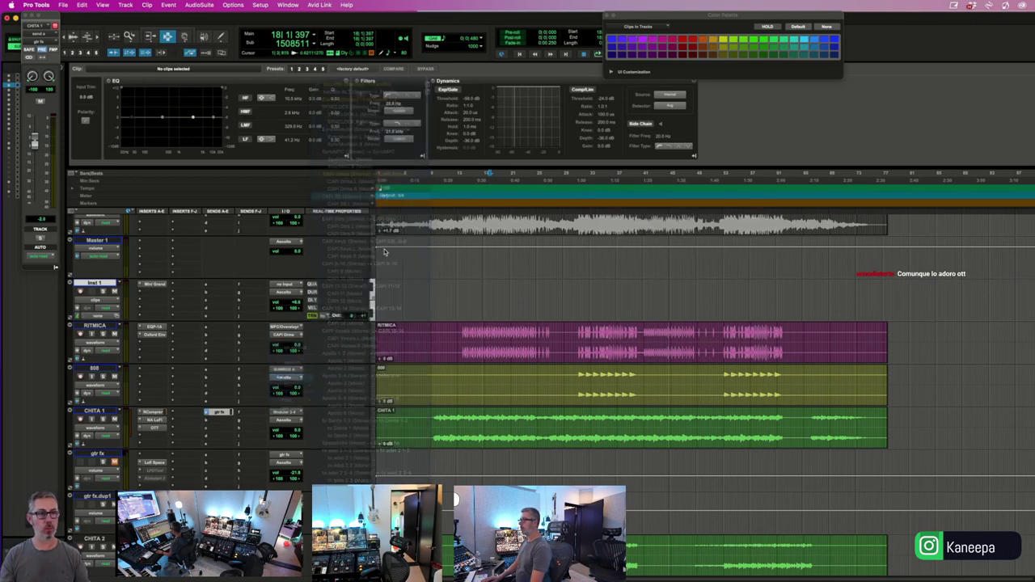
- Route the outputs of CHITA 1 and both guitar effects returns to CAPI Gtrs
click(282, 418)
mouse_move(281, 421)
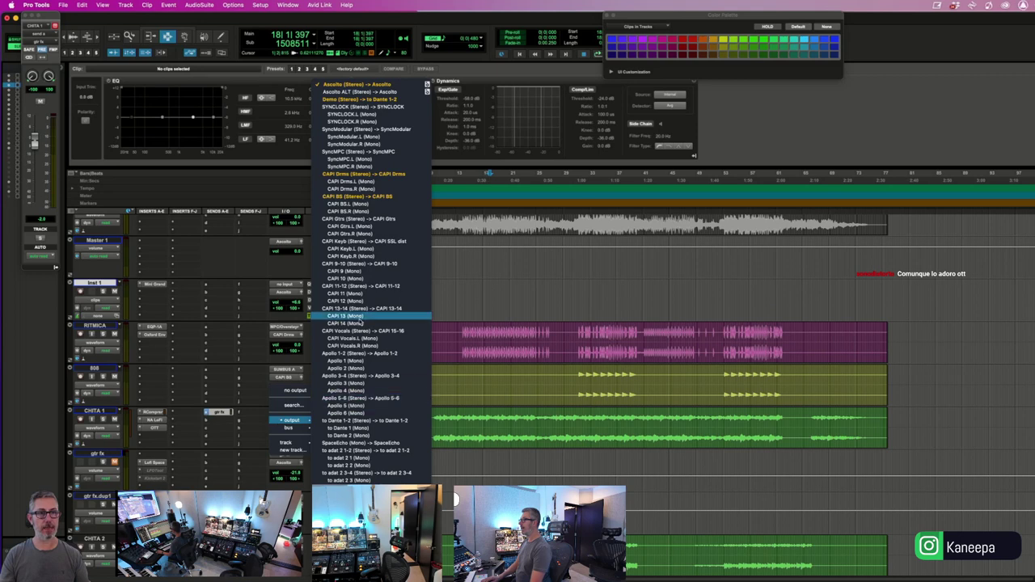
click(359, 218)
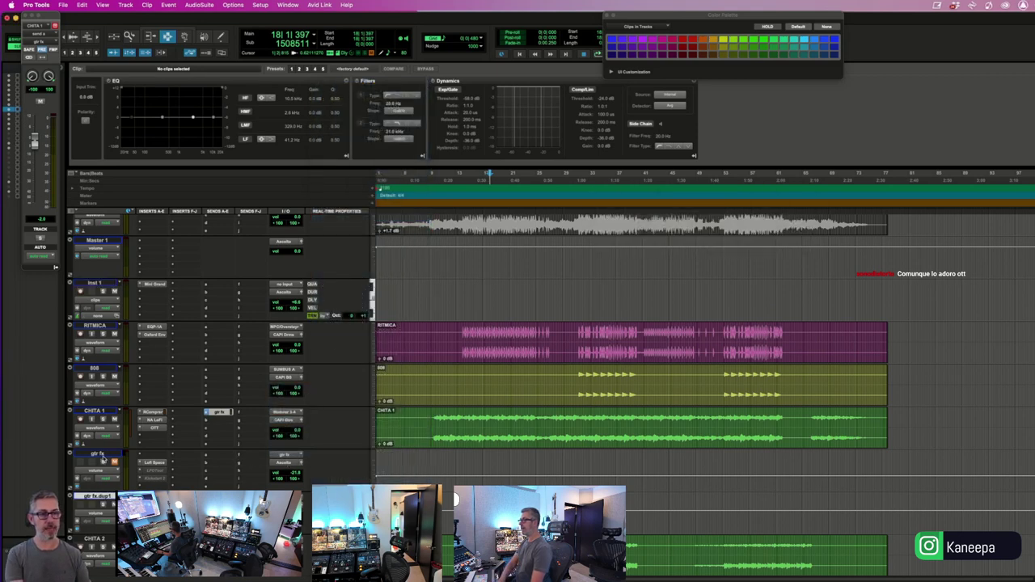
click(284, 462)
mouse_move(287, 463)
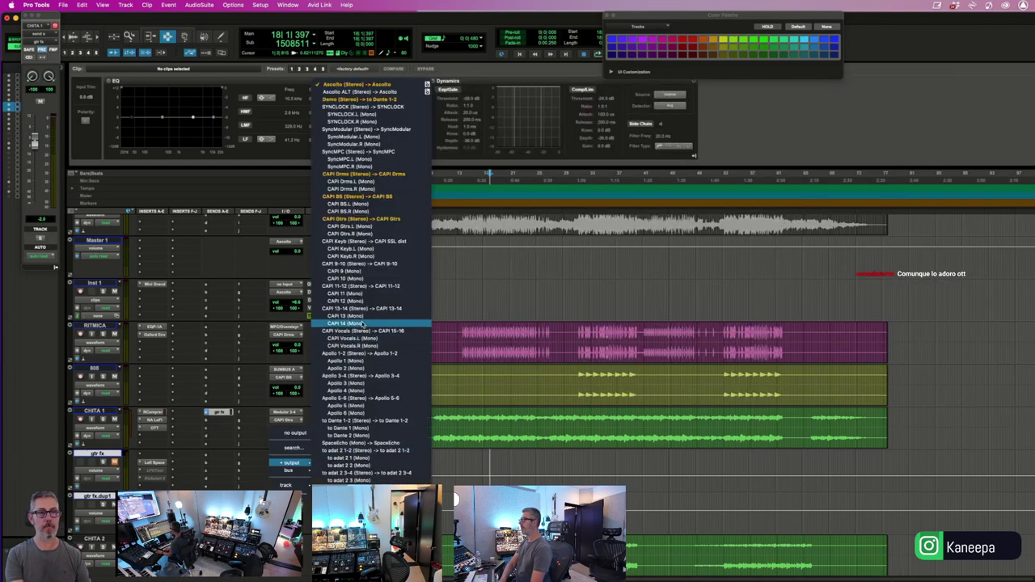
click(348, 219)
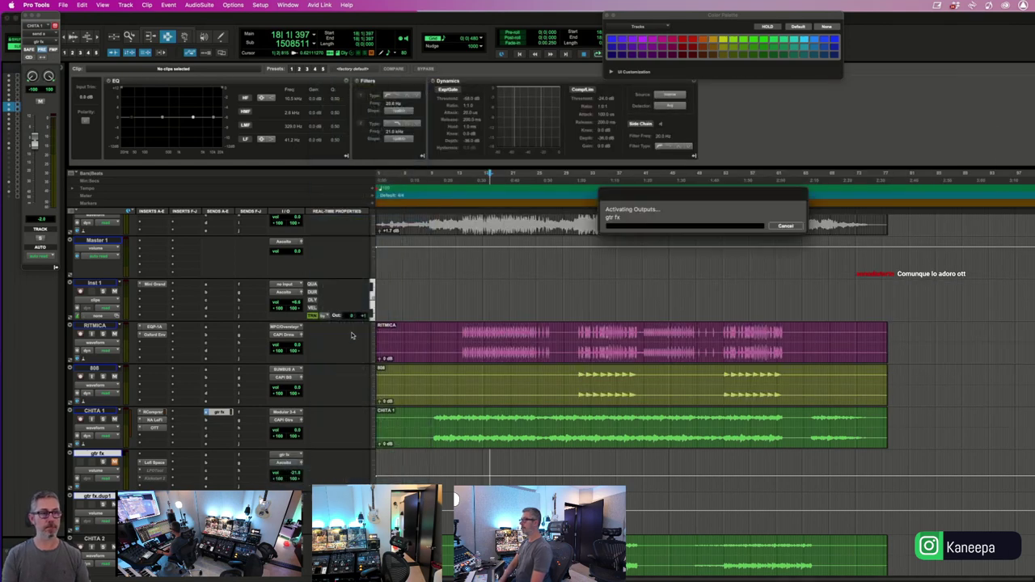
- Route the CHITA 2 track's output to the stereo CAPI Keyb output
scroll(303, 356, down, 5)
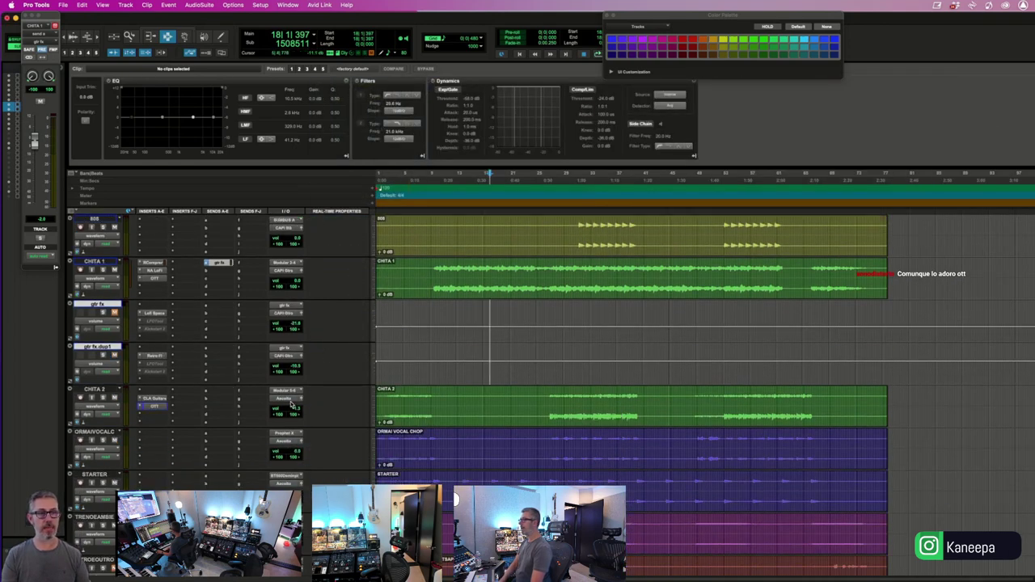
click(291, 403)
mouse_move(292, 398)
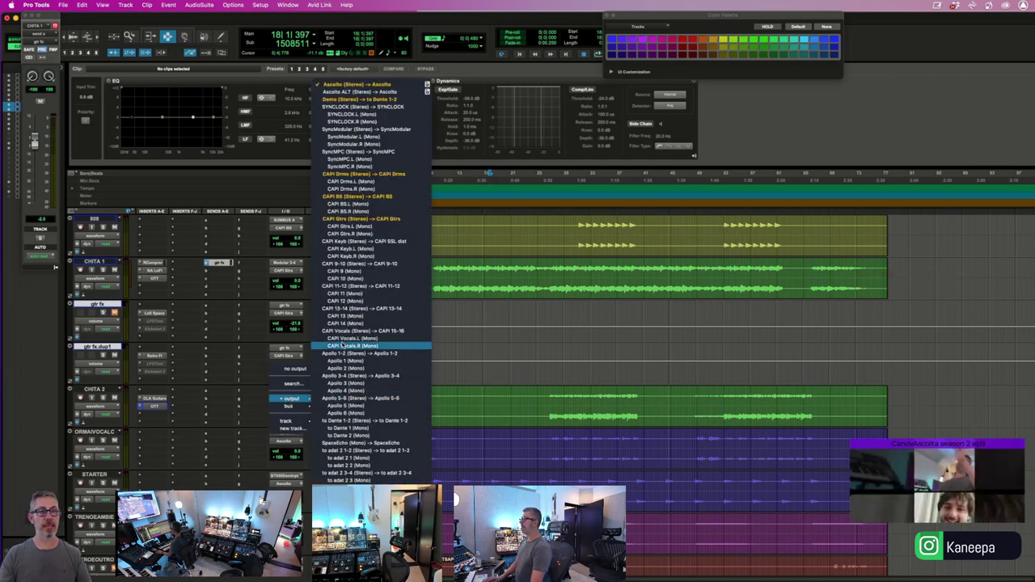
click(346, 242)
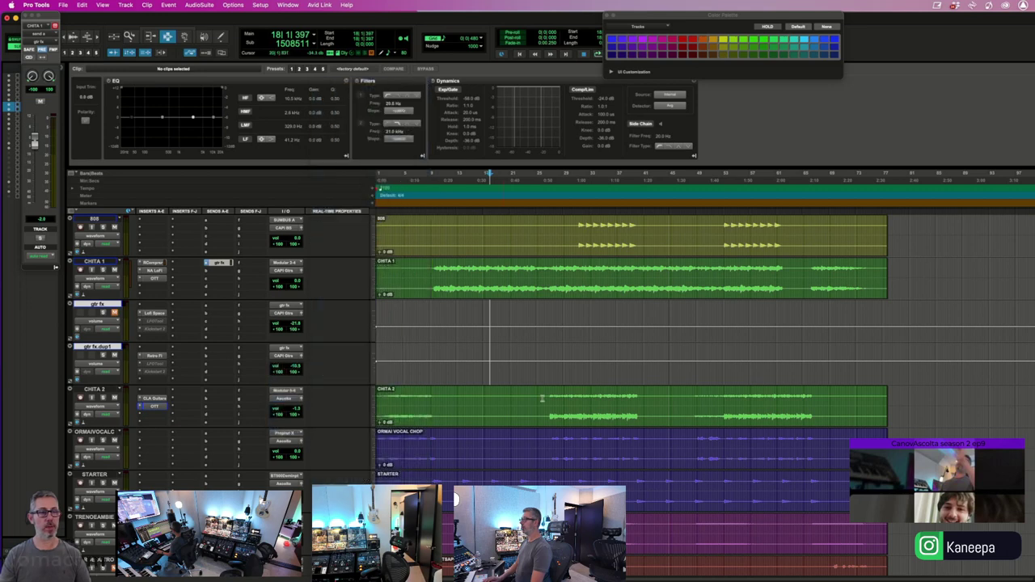
- Route the outputs of ORMAI VOCAL CHOP and STARTER to CAPI 9-10, and the TRENO E AMBIENT output to CAPI 11-12
scroll(561, 397, down, 1)
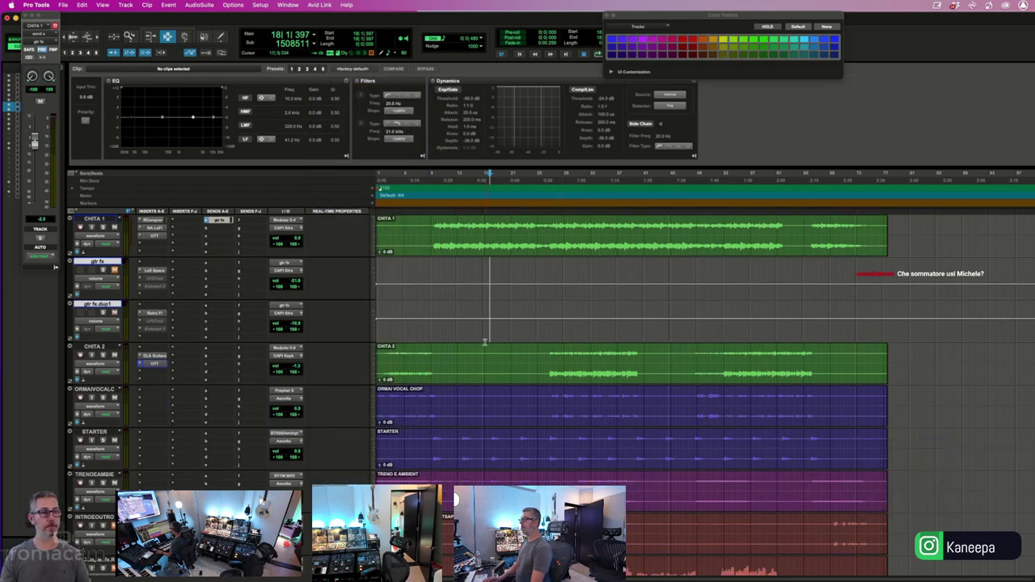
scroll(238, 395, down, 3)
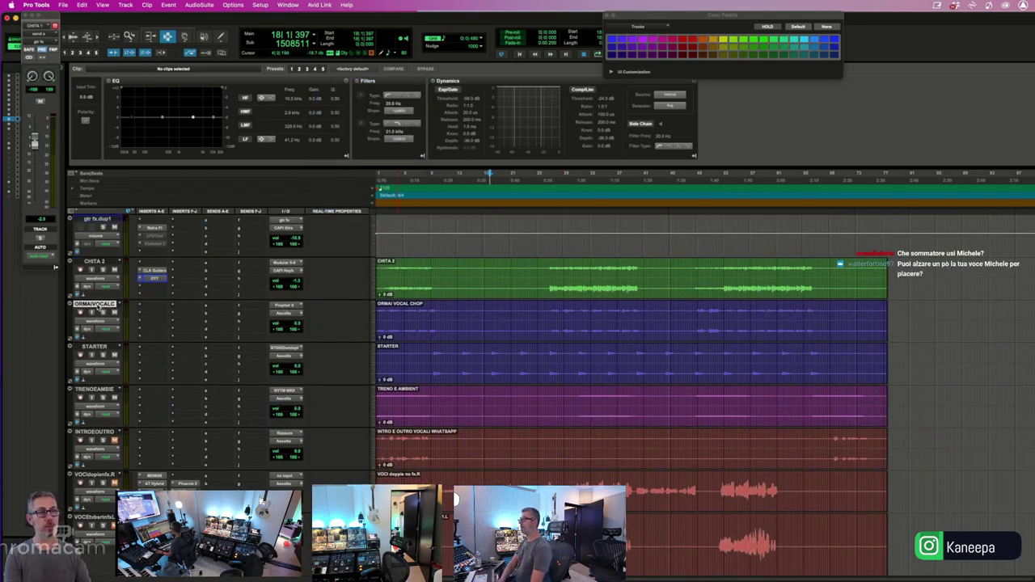
click(303, 311)
mouse_move(303, 312)
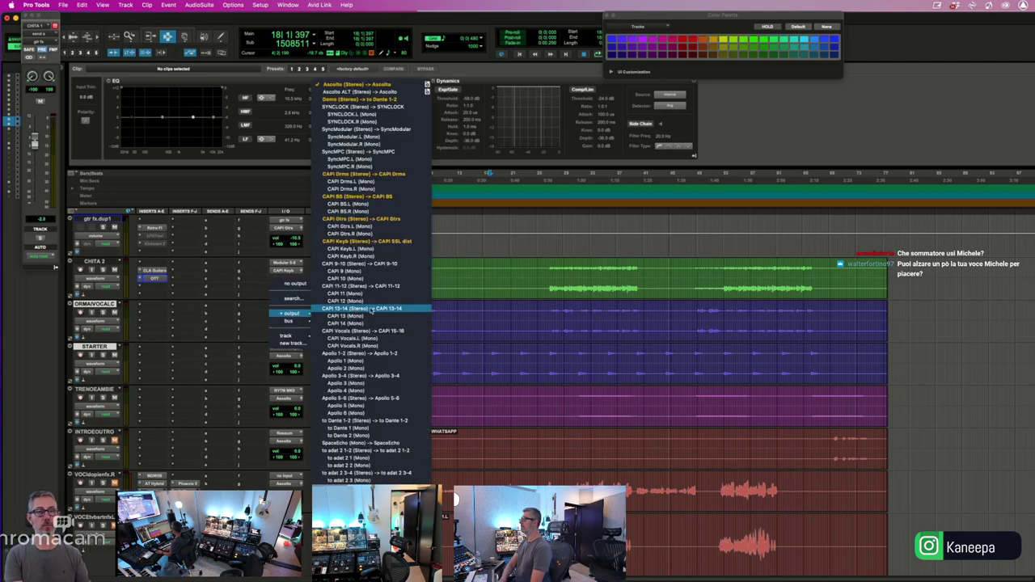
click(374, 265)
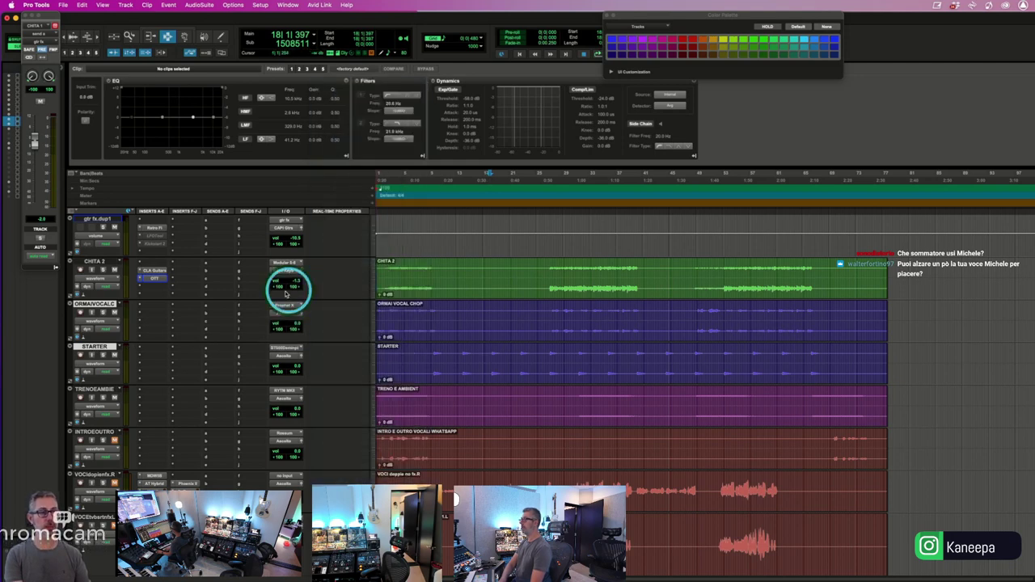
click(280, 401)
mouse_move(285, 398)
click(351, 288)
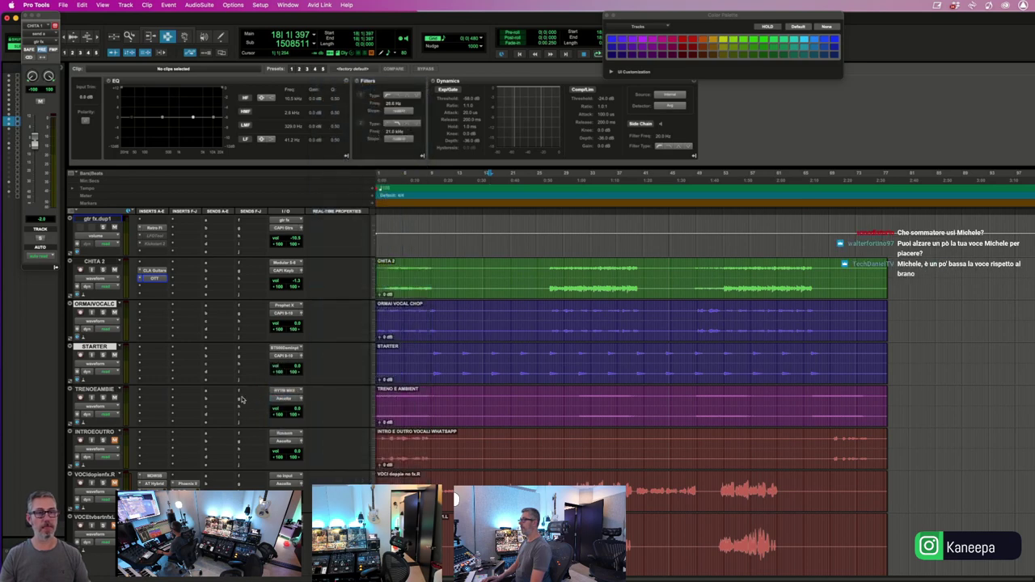
- Route the main vocal track's output to the stereo CAPI Vocals output
scroll(139, 458, down, 4)
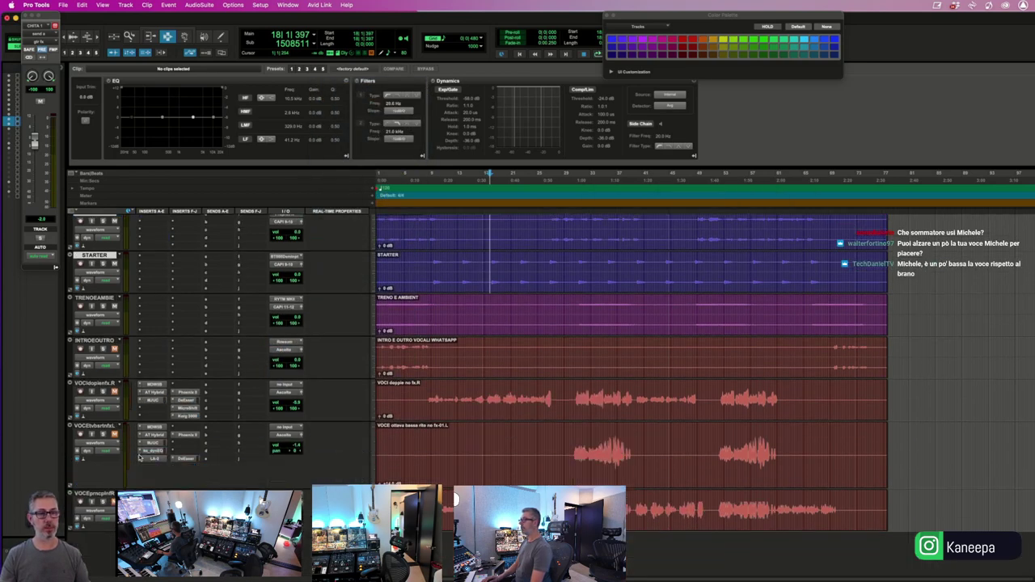
mouse_move(293, 502)
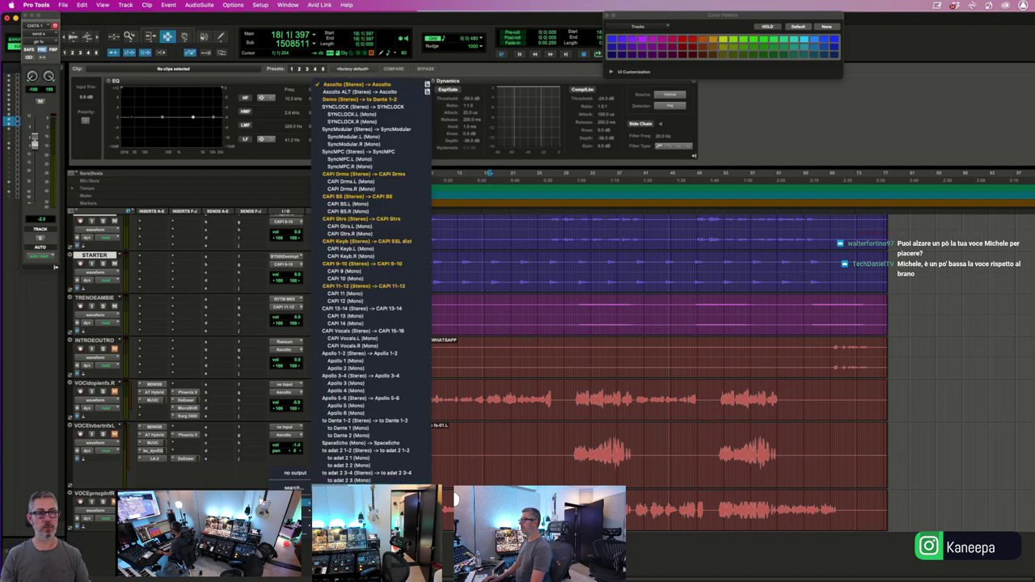
click(344, 332)
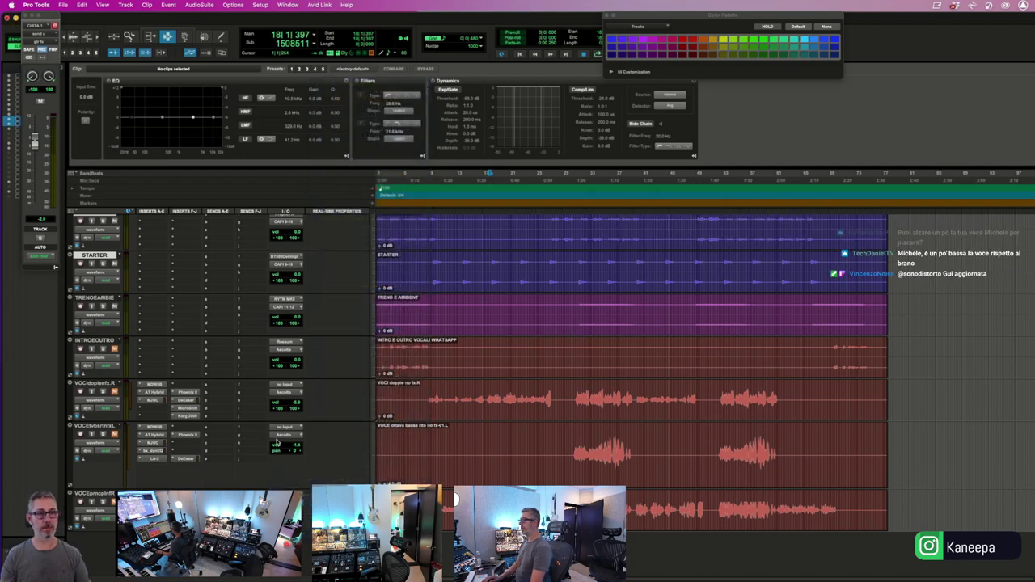
- Route the outputs of the low-octave voice, the doubled voices and the INTRO E OUTRO track to CAPI 13-14
click(283, 440)
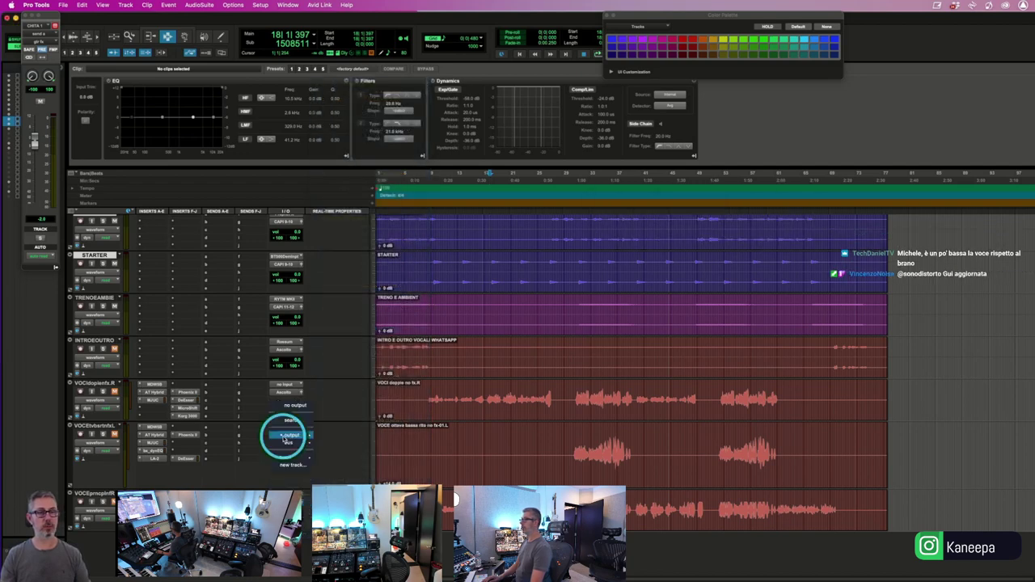
mouse_move(287, 435)
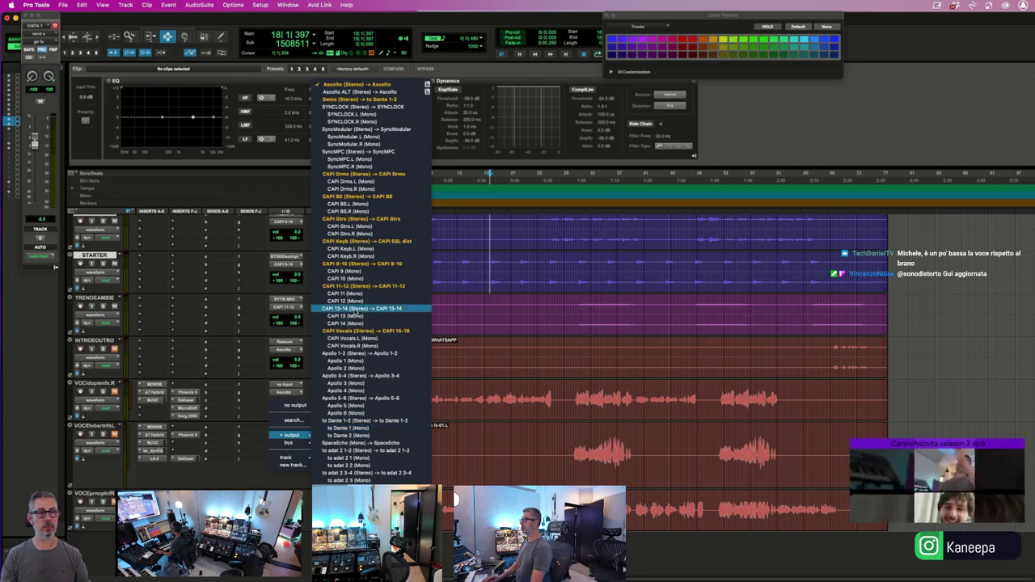
click(356, 312)
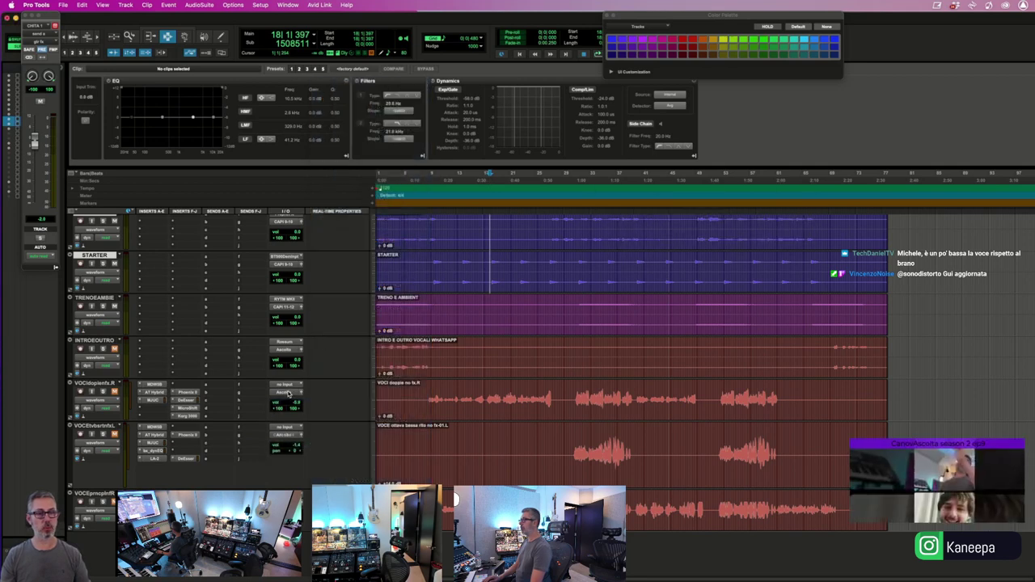
click(289, 394)
mouse_move(293, 392)
click(356, 309)
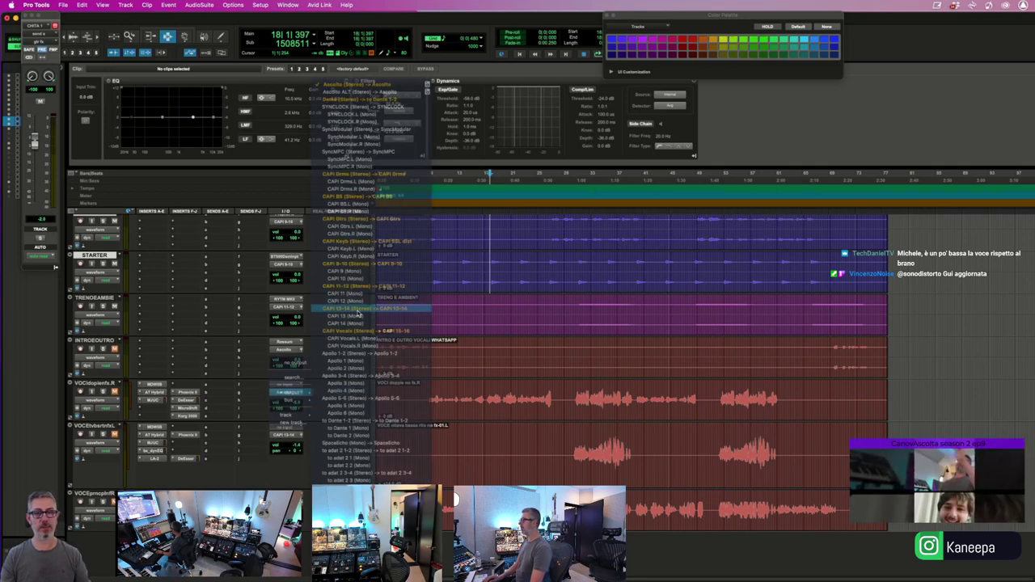
click(671, 354)
click(289, 349)
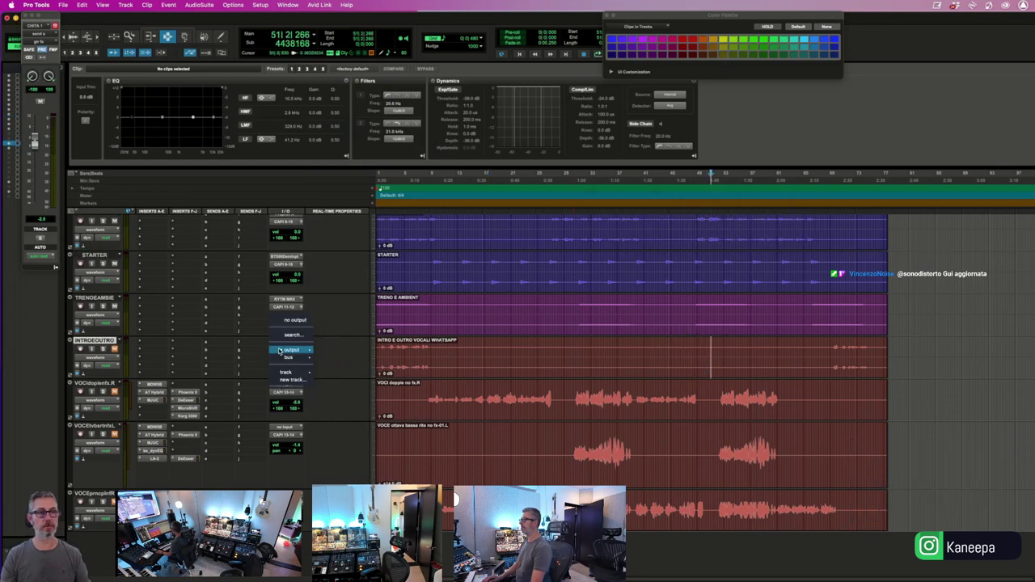
mouse_move(293, 350)
click(357, 308)
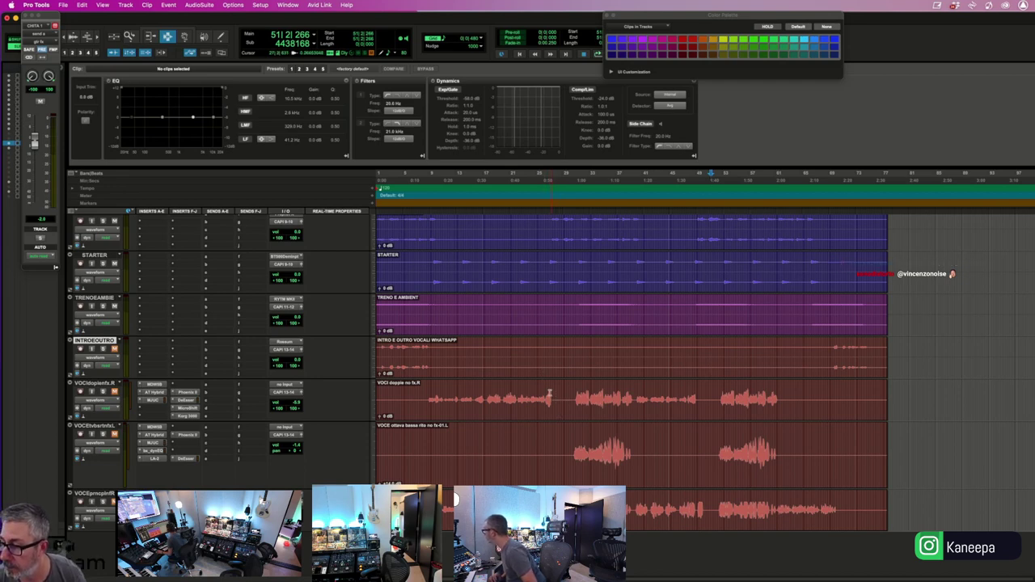
- Play the song briefly from bar 13, and create two stereo Aux Input tracks directly below gtr fx.dup1
click(461, 355)
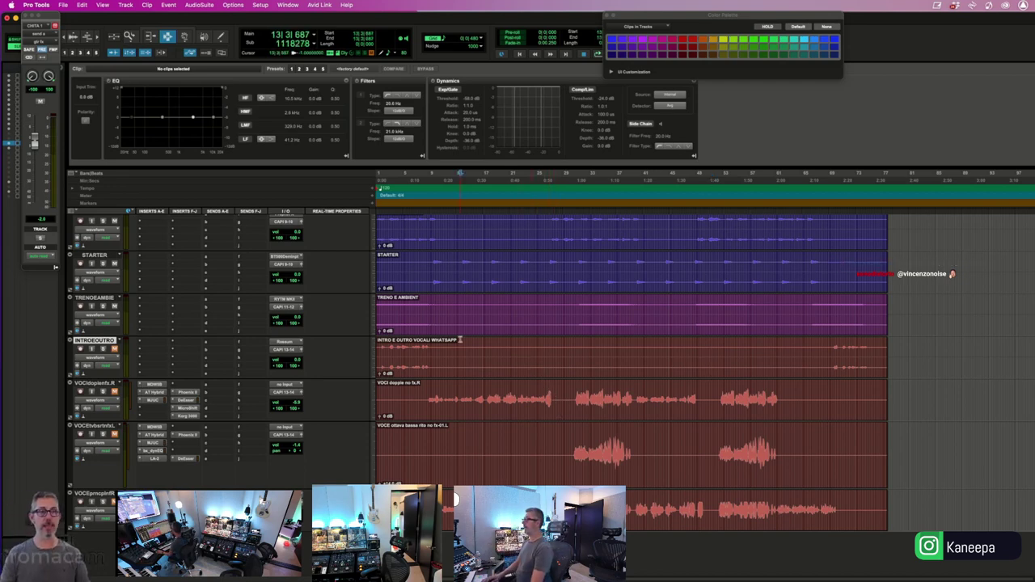
scroll(461, 344, up, 3)
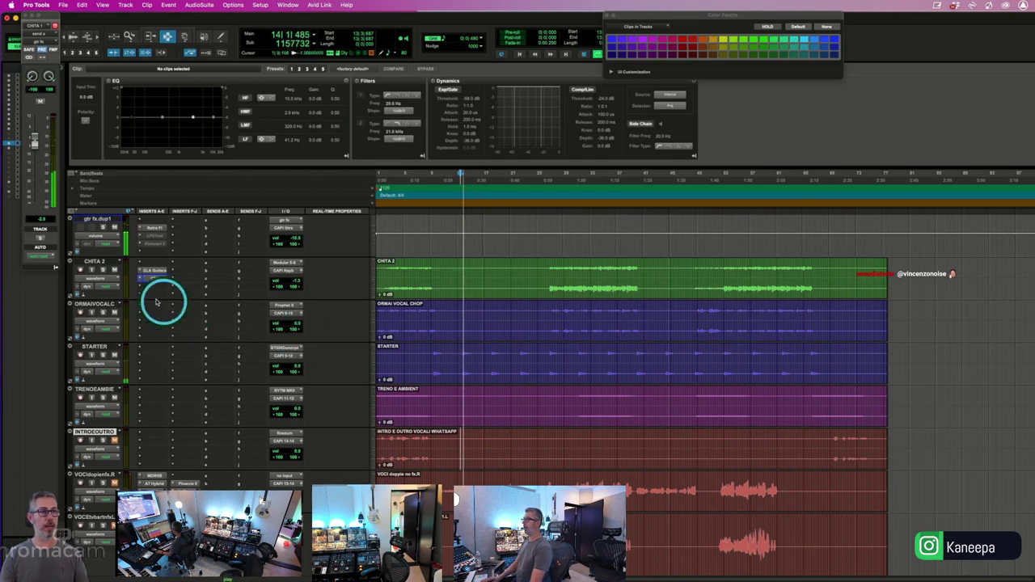
click(89, 219)
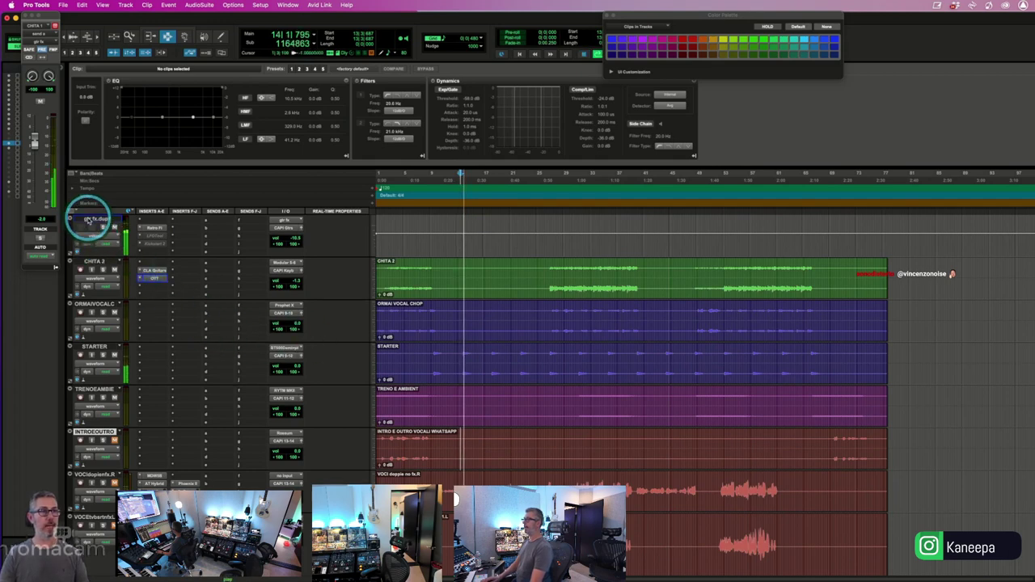
click(126, 5)
click(131, 18)
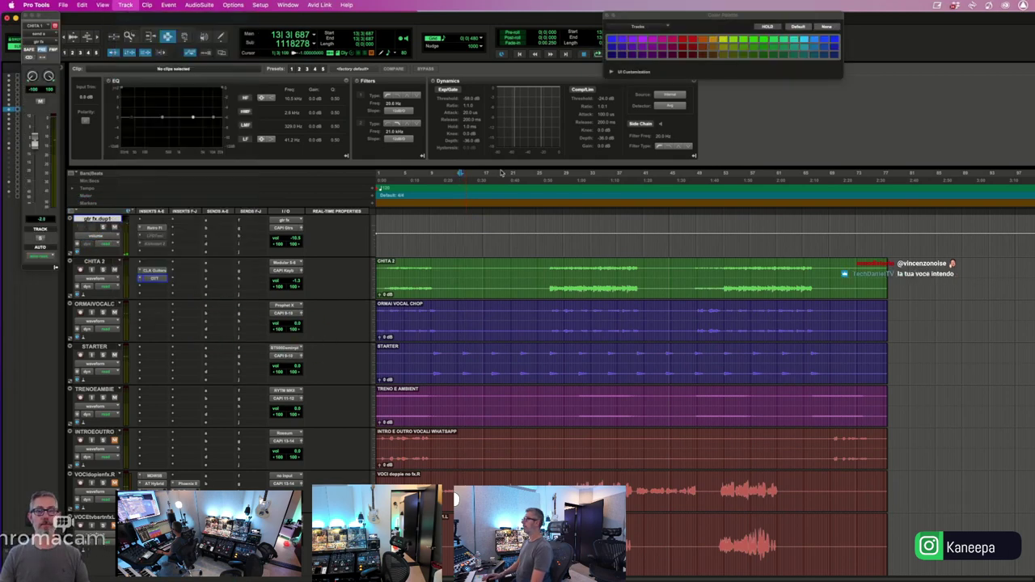
key(super+shift+n)
click(594, 210)
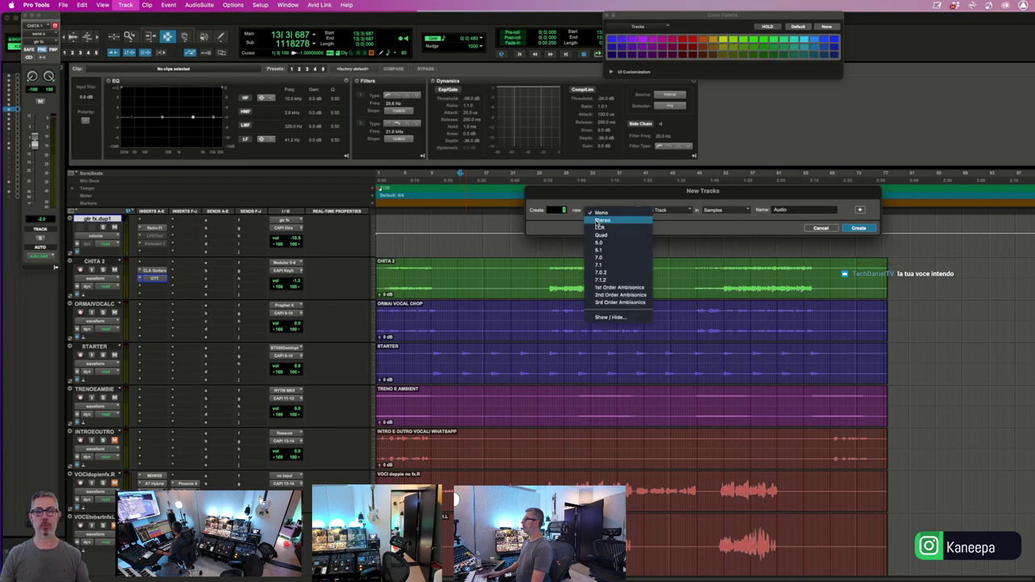
click(598, 219)
click(663, 210)
click(655, 225)
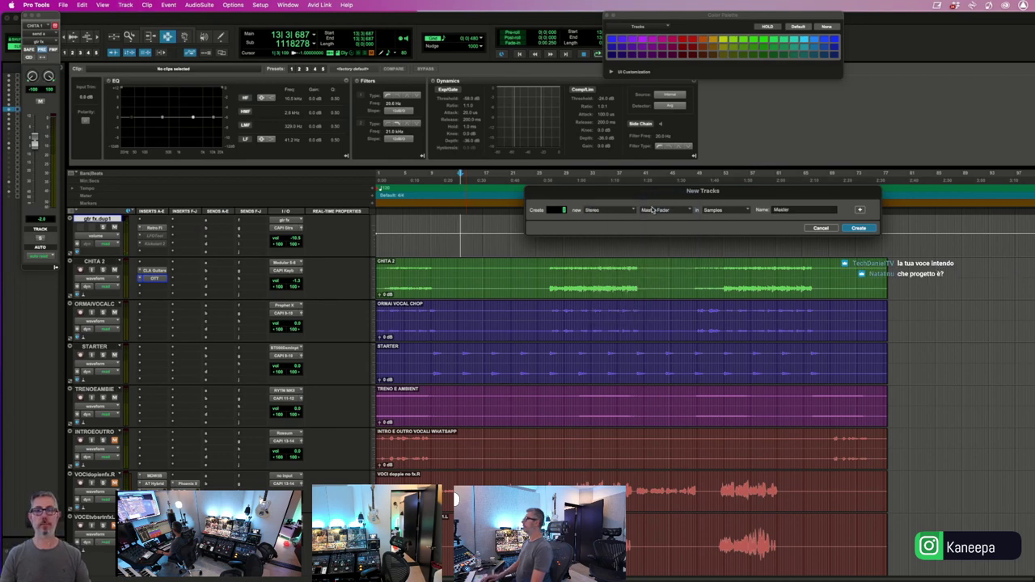
click(653, 210)
click(656, 201)
key(Return)
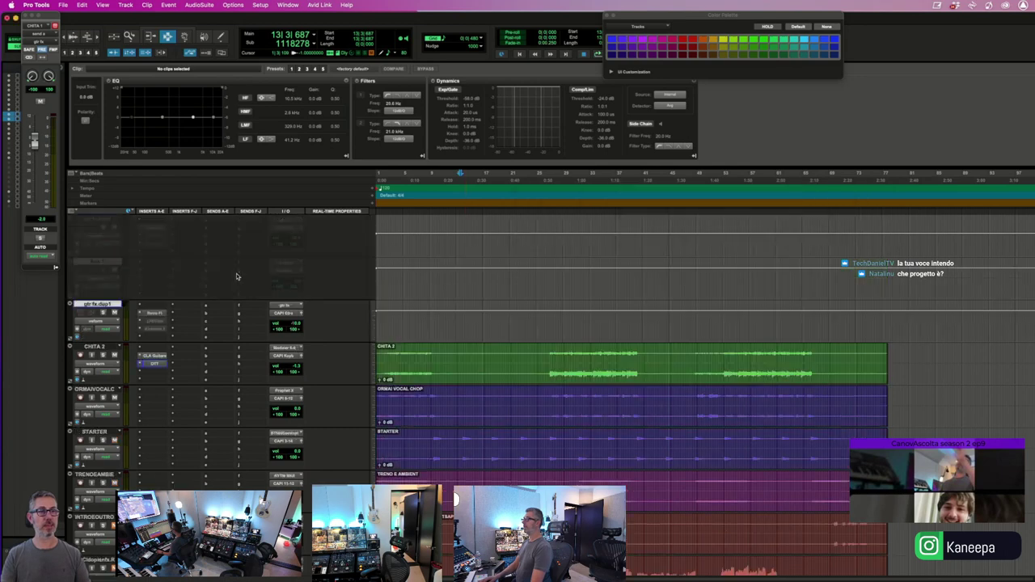
- Search the available inputs for the summing bus and set Aux 1's input to SUMBUS A
click(278, 264)
text(dsum)
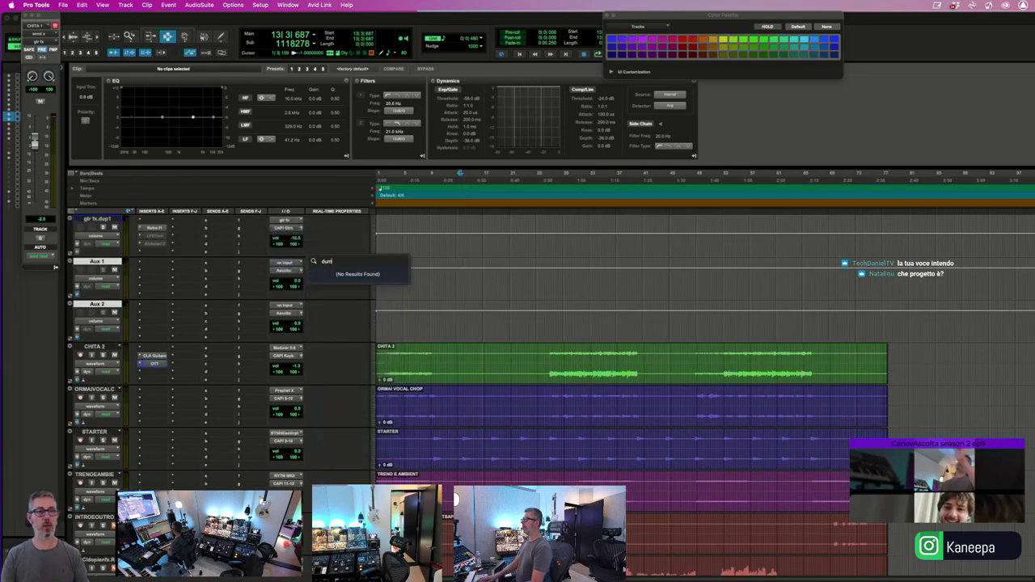
key(BackSpace)
key(BackSpace)
key(BackSpace)
key(BackSpace)
text(su)
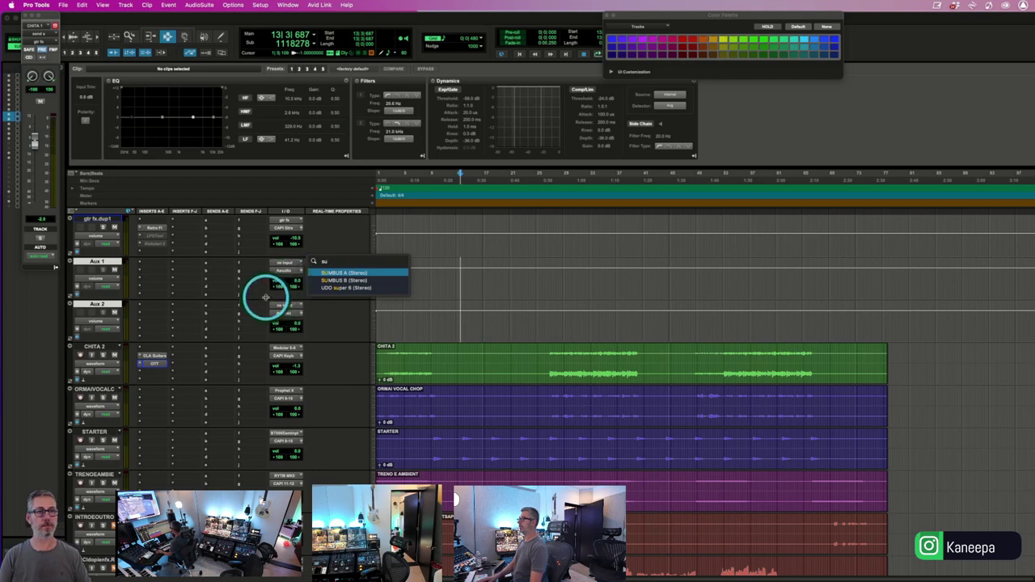
click(277, 263)
click(282, 262)
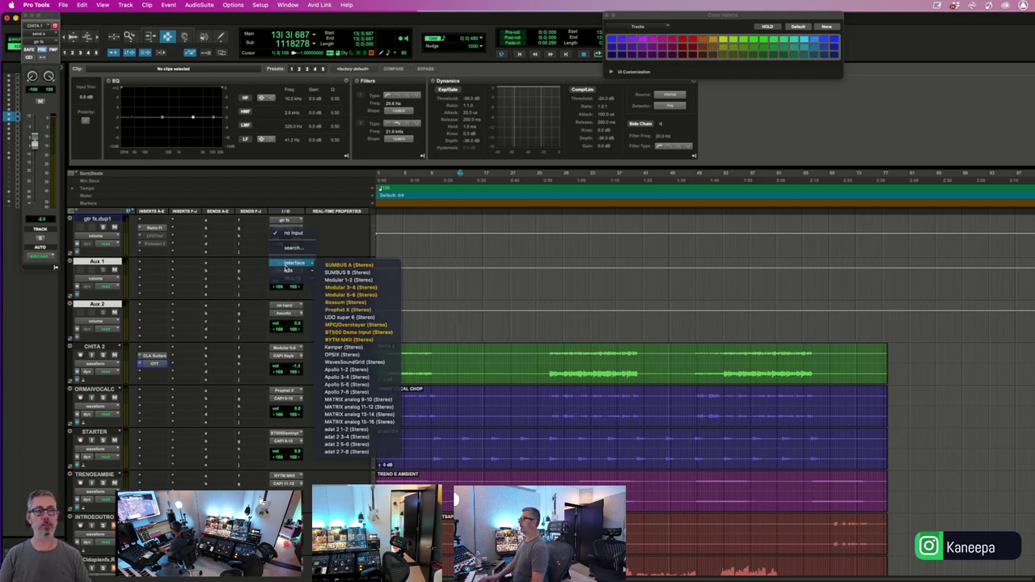
text(sum)
key(Return)
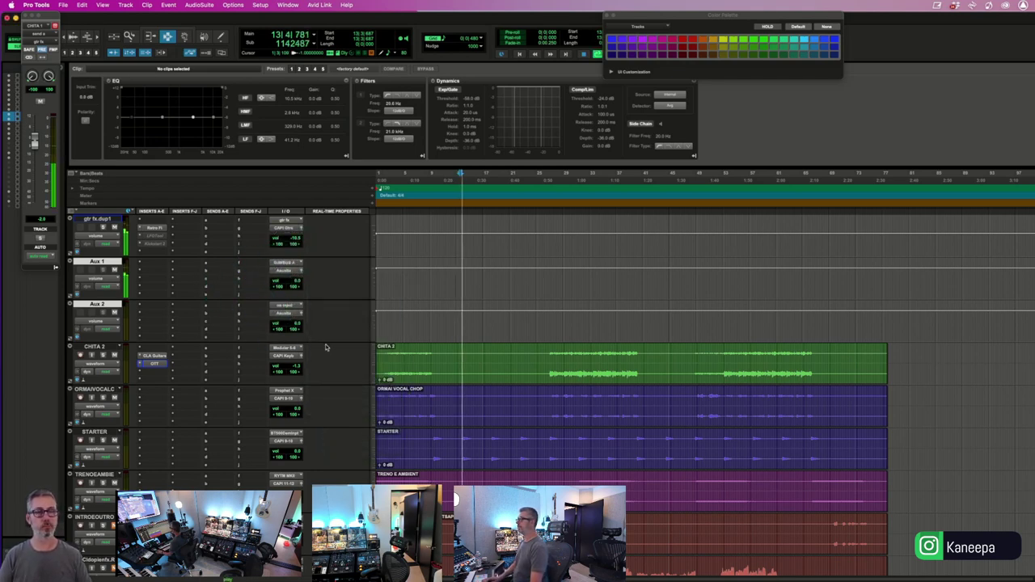
- Play the song from about bar 27 and check the levels of Aux 1 and the routed tracks
scroll(468, 402, down, 3)
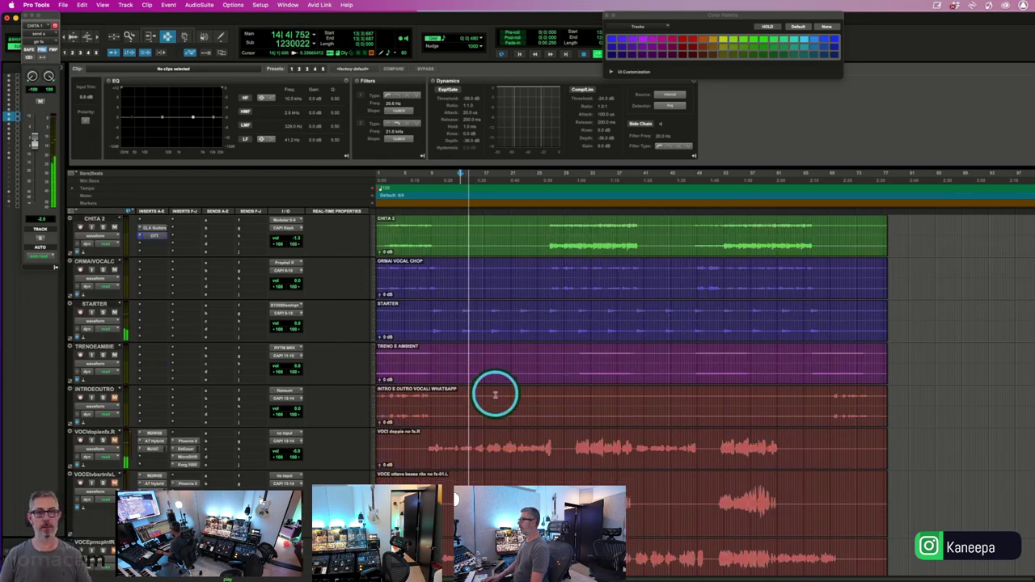
scroll(557, 393, up, 3)
click(546, 337)
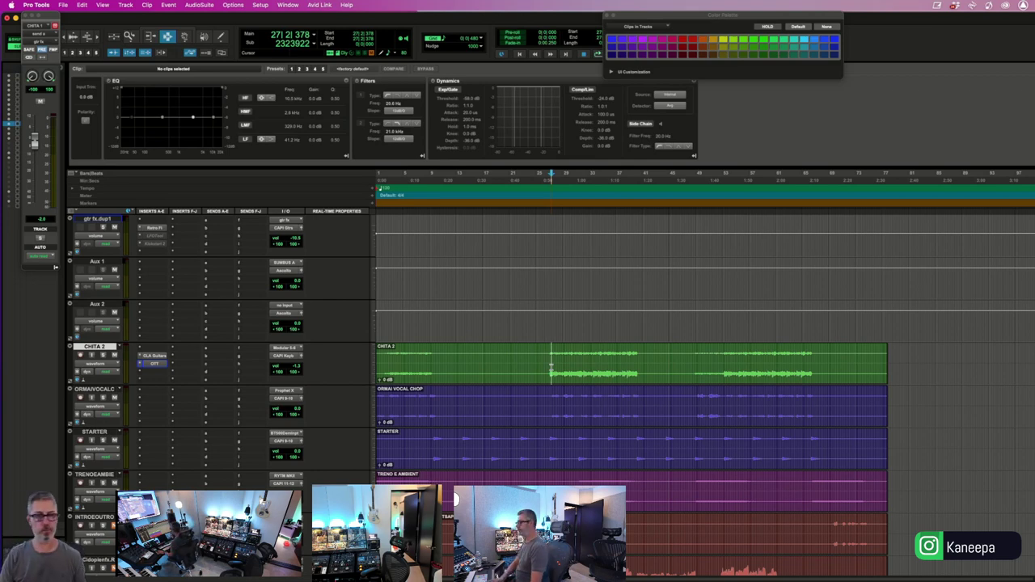
key(space)
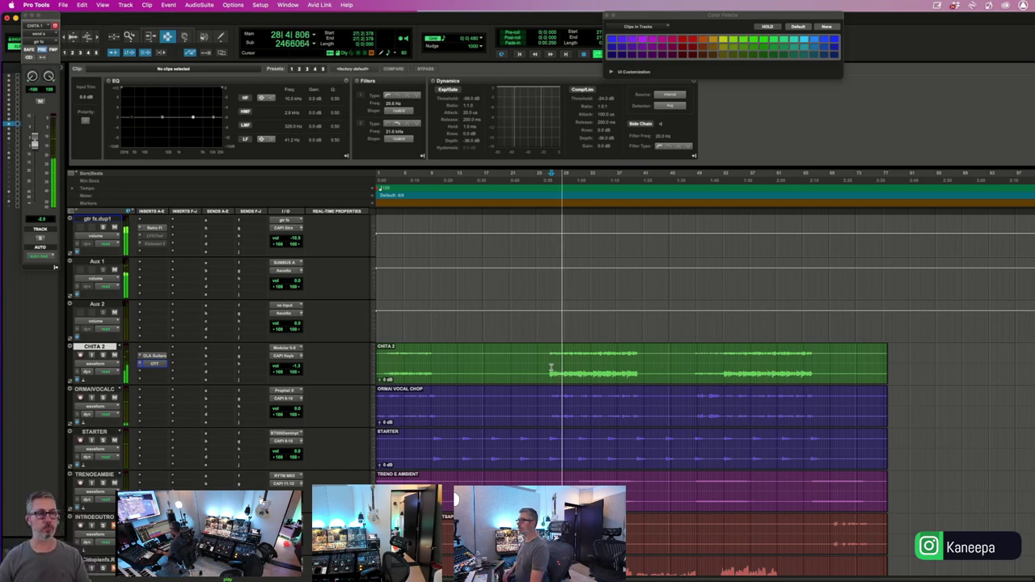
scroll(525, 375, down, 1)
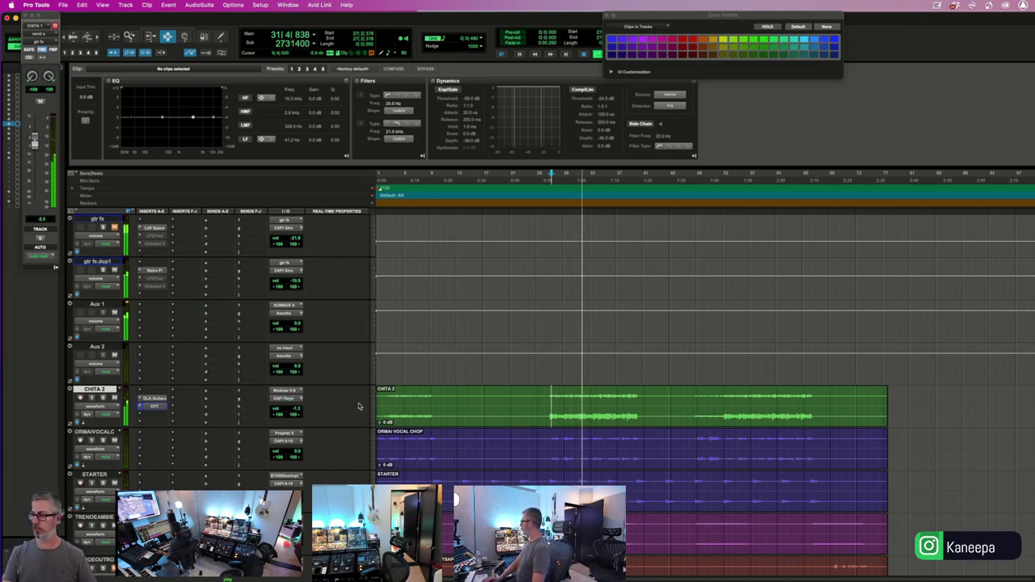
scroll(301, 368, down, 1)
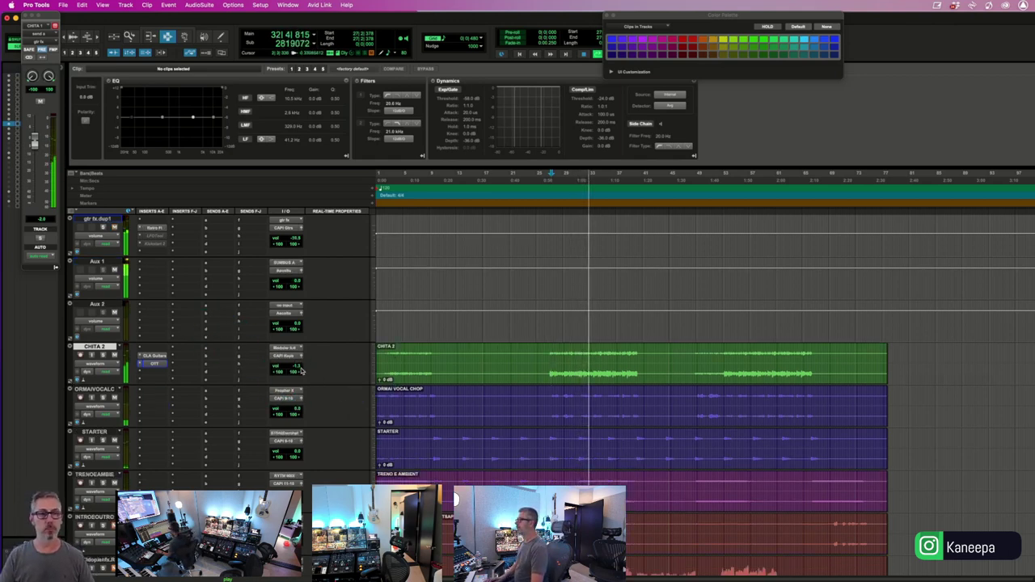
scroll(354, 380, down, 2)
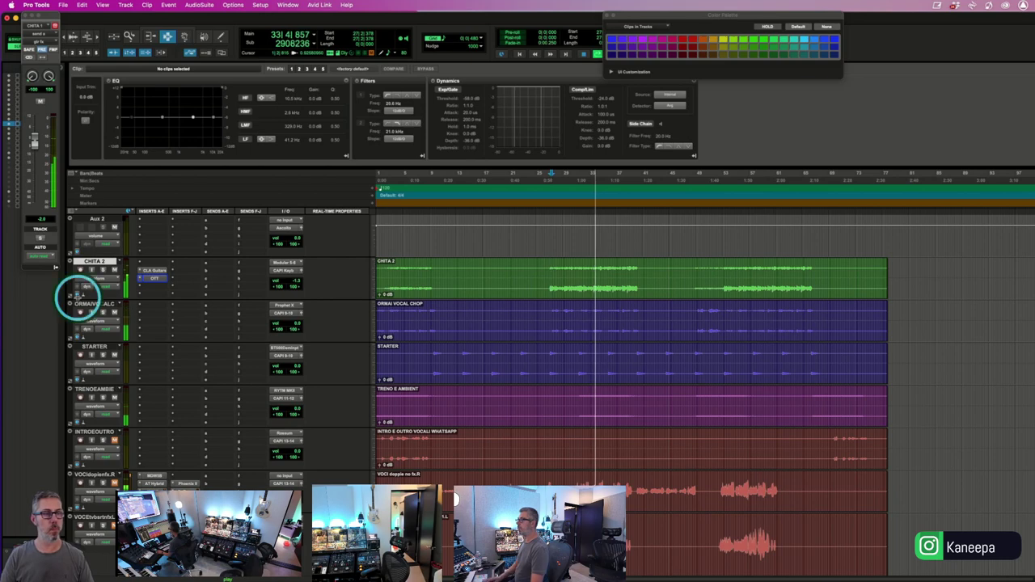
scroll(331, 296, up, 1)
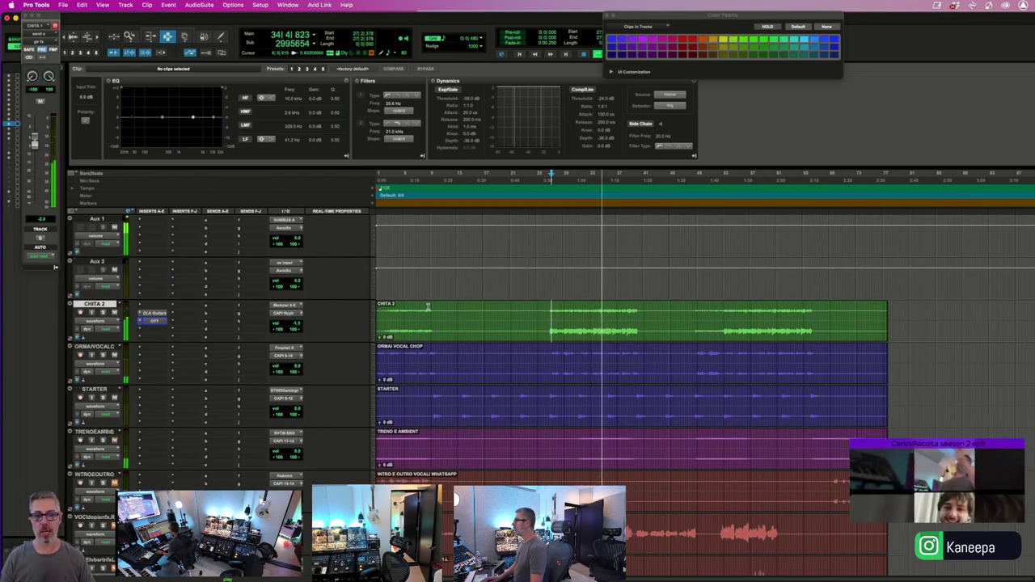
- Play the song from about bar 25 and again from about bar 17
click(541, 357)
scroll(542, 357, up, 8)
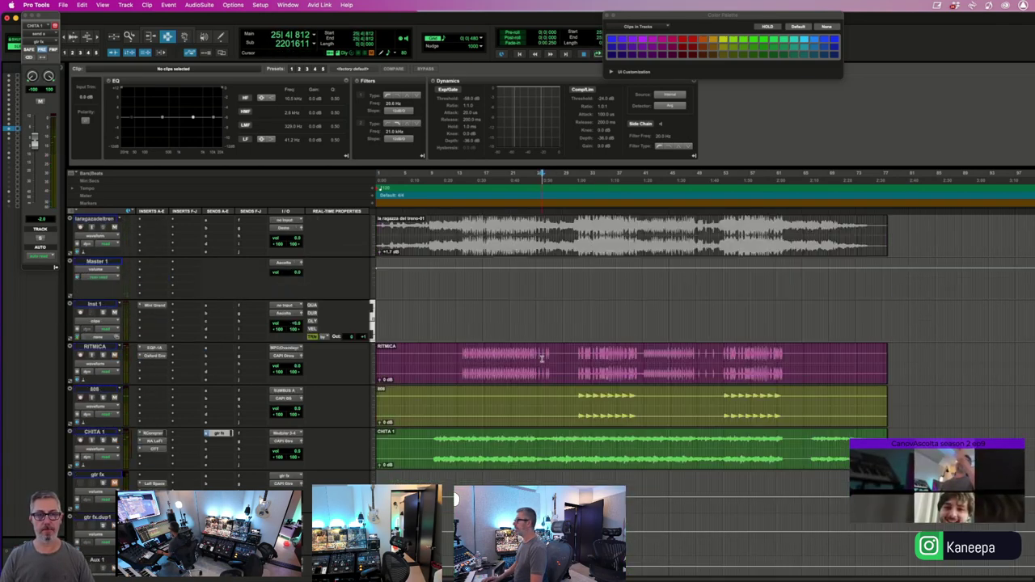
click(485, 370)
key(space)
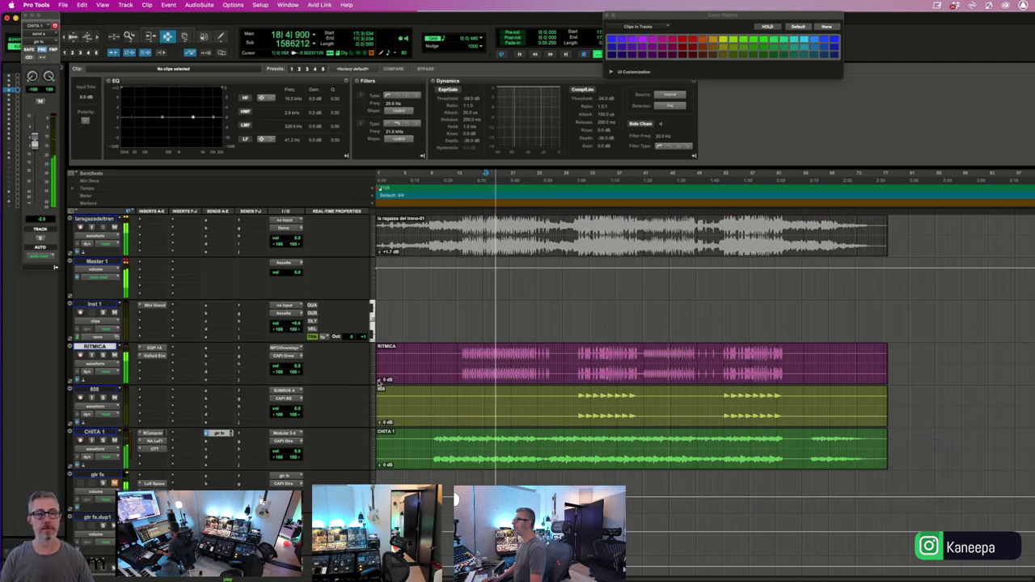
- Try a clip gain change on the RITMICA clip and play the song from about bar 25
drag(378, 380, 381, 389)
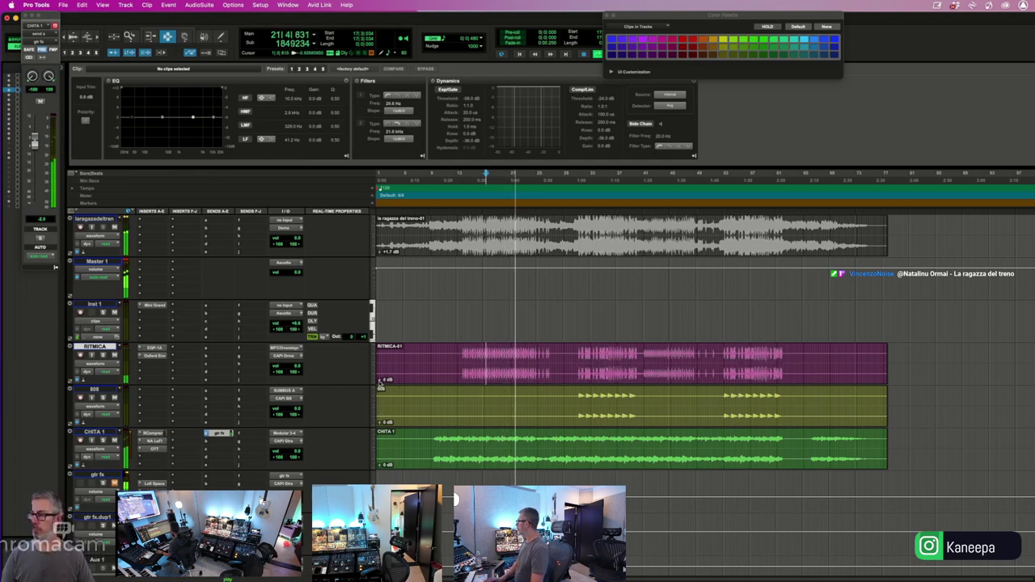
click(538, 336)
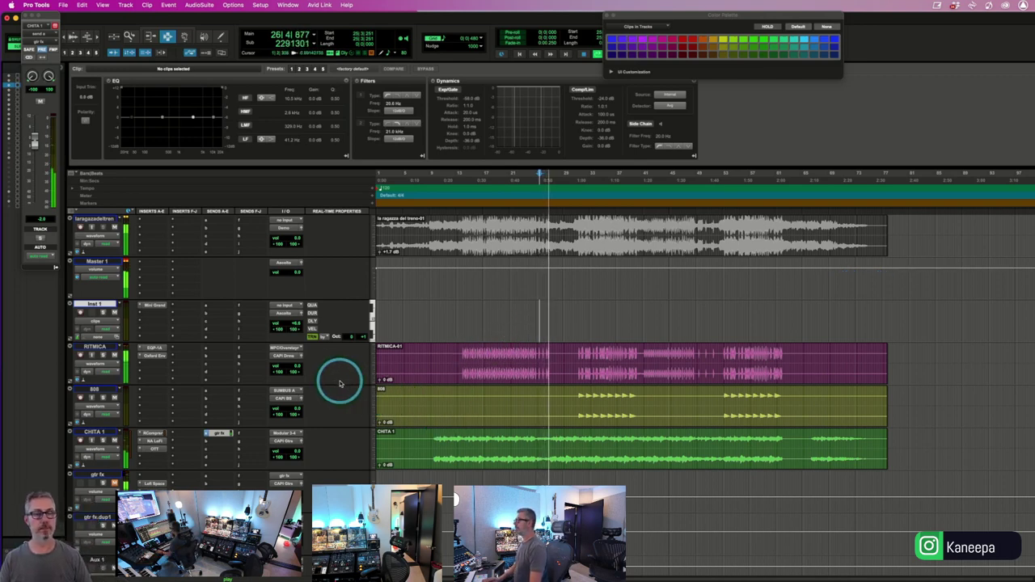
scroll(299, 368, down, 1)
key(space)
scroll(254, 414, down, 2)
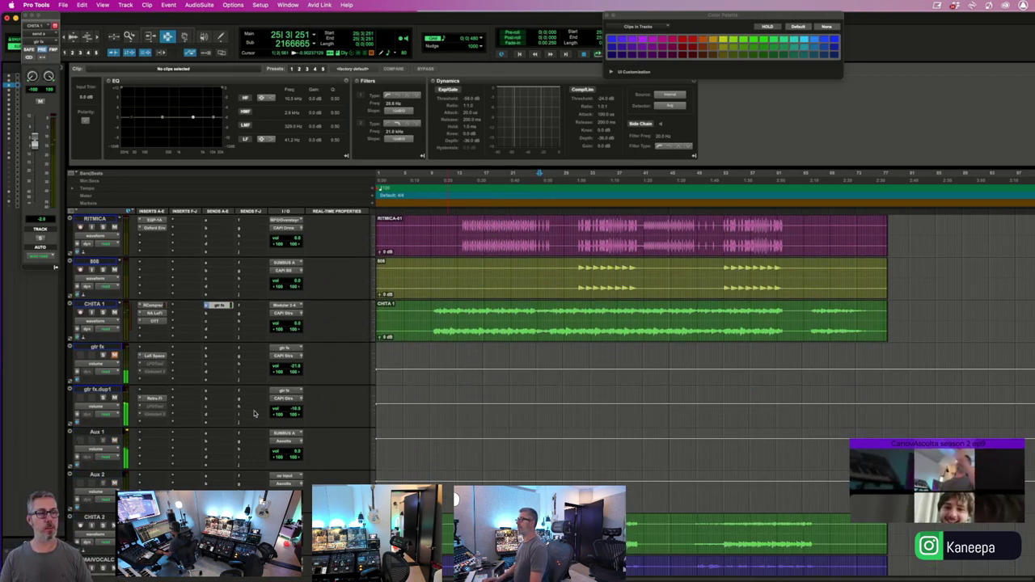
scroll(253, 414, up, 2)
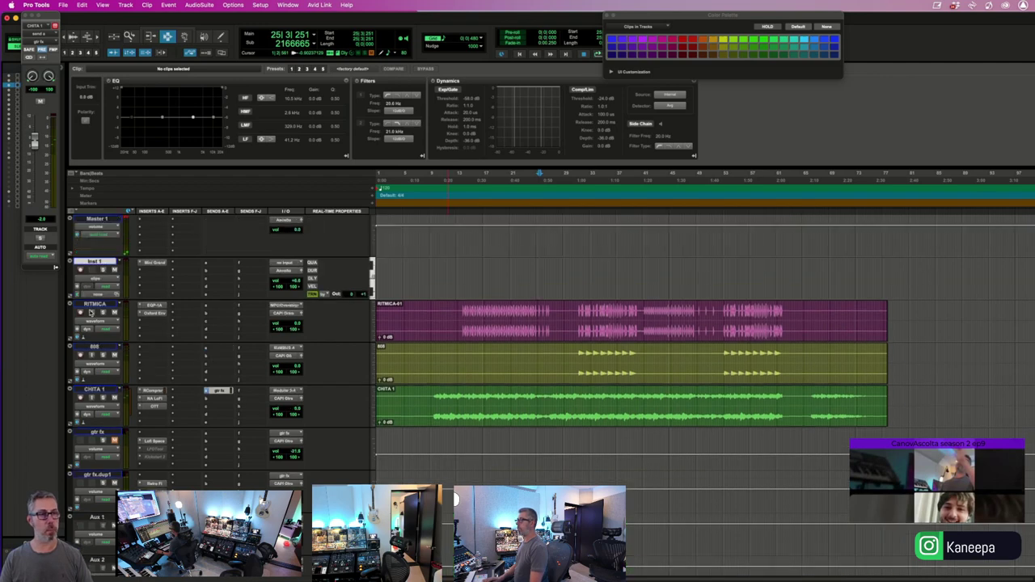
click(91, 308)
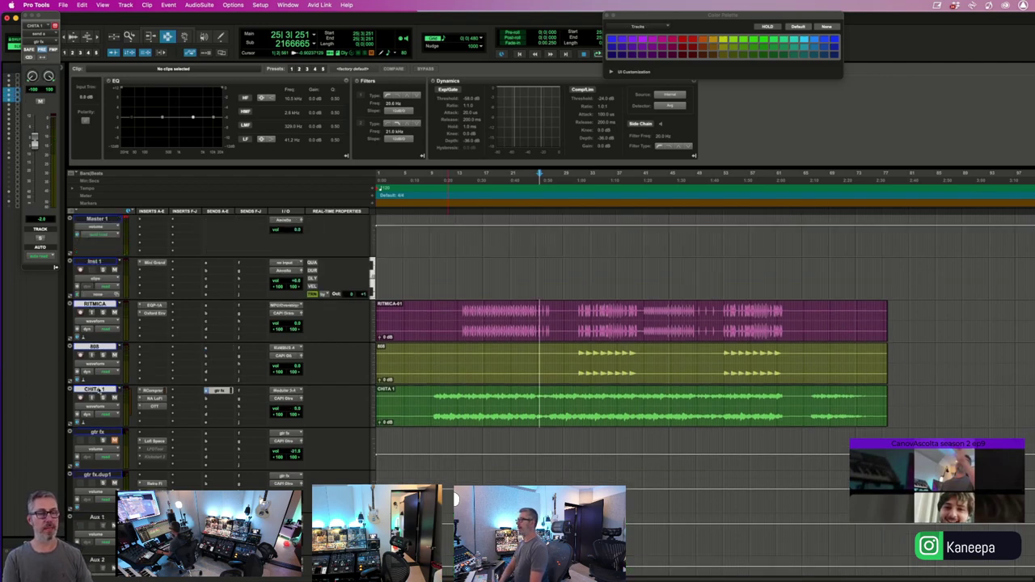
scroll(97, 390, down, 2)
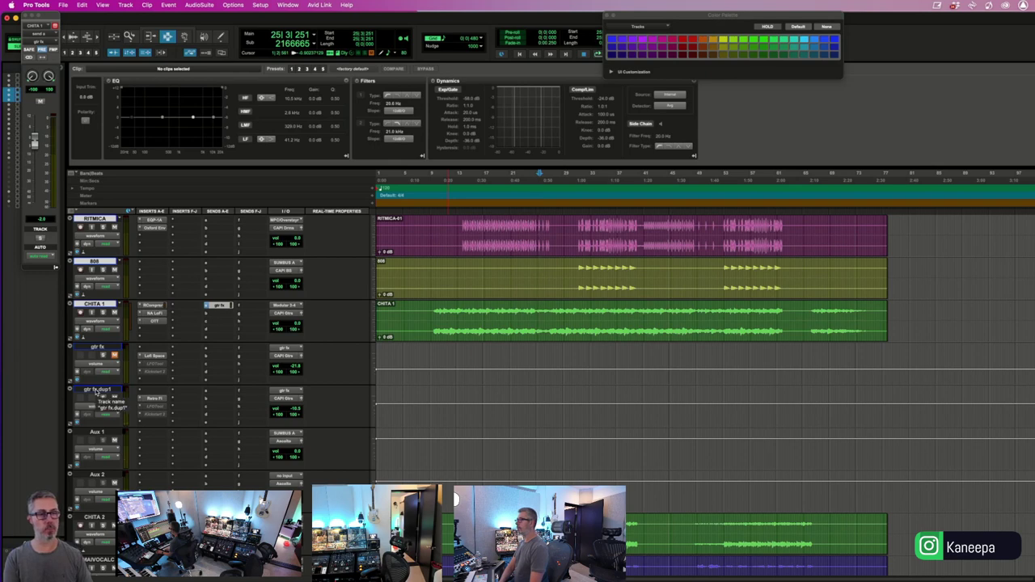
click(96, 390)
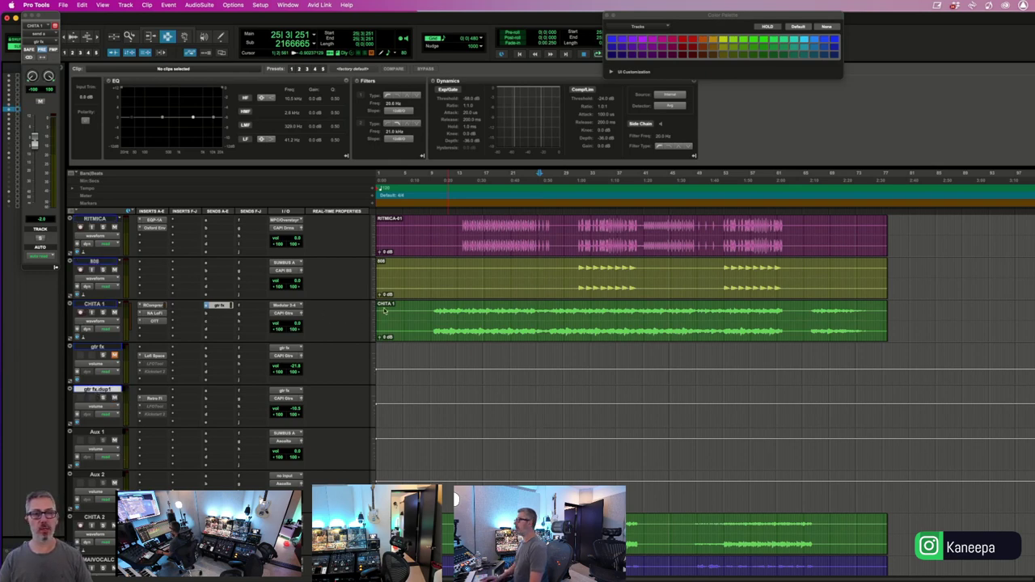
- Lower the clip gain of the RITMICA, 808 and CHITA 1 clips to -7.5 dB
scroll(428, 308, up, 1)
key(Return)
drag(381, 297, 380, 300)
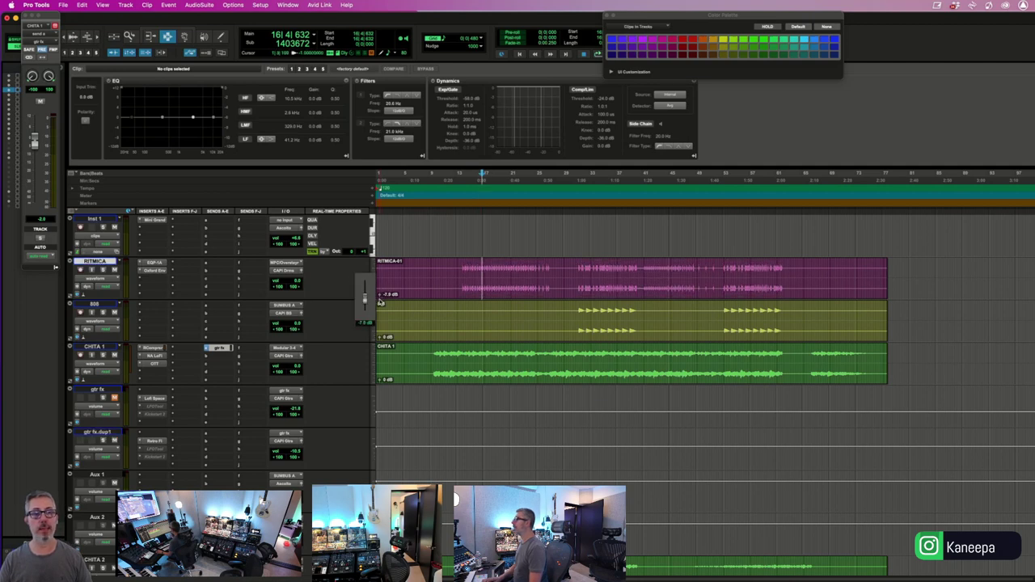
drag(378, 340, 380, 385)
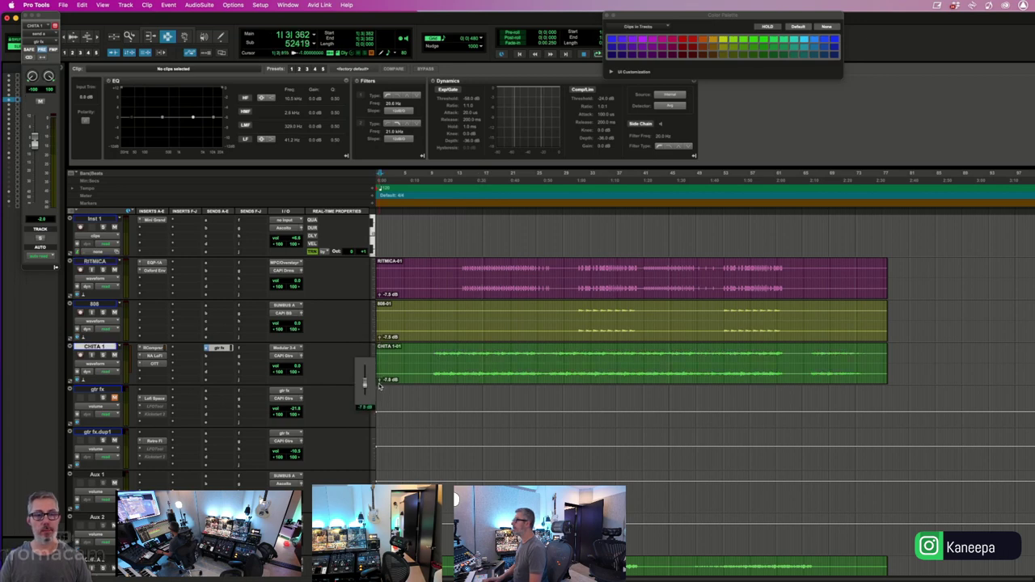
- Play the song briefly from about bar 19 and check the aux track levels
click(459, 356)
scroll(499, 345, down, 6)
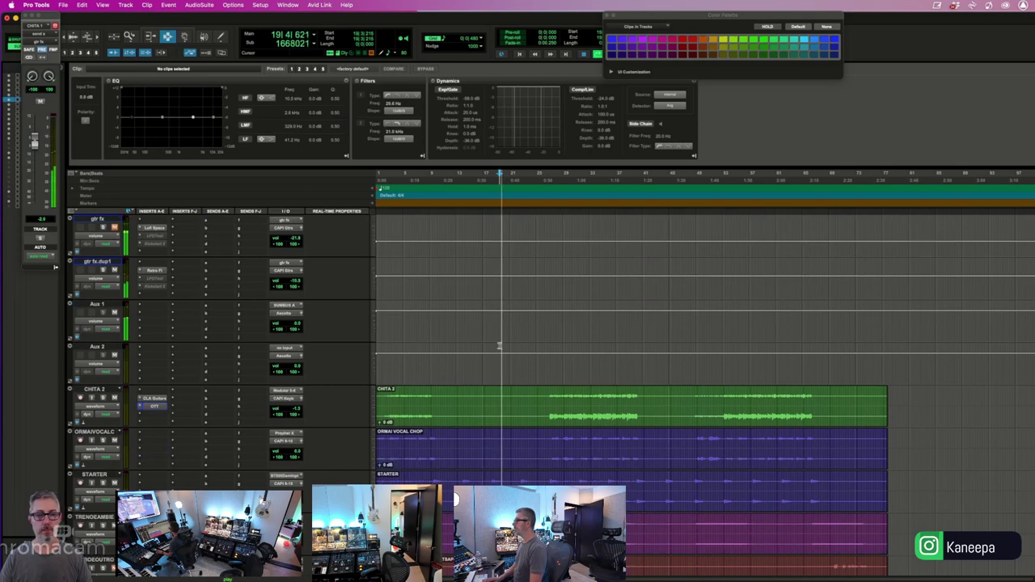
click(389, 322)
key(space)
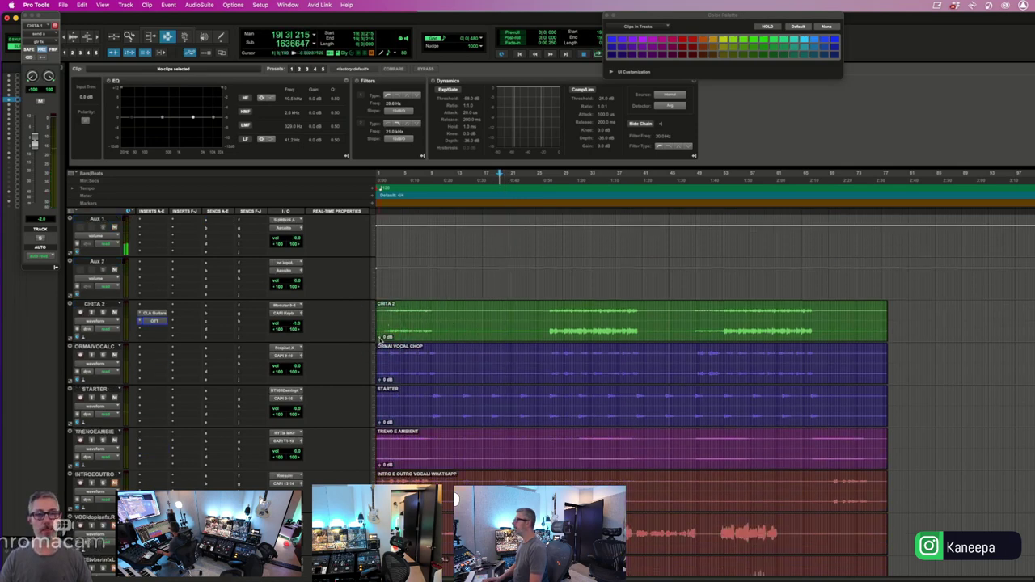
- Lower the clip gain of the CHITA 2, ORMAI VOCAL CHOP, STARTER and TRENO E AMBIENT clips to -7.5 dB
drag(379, 338, 380, 339)
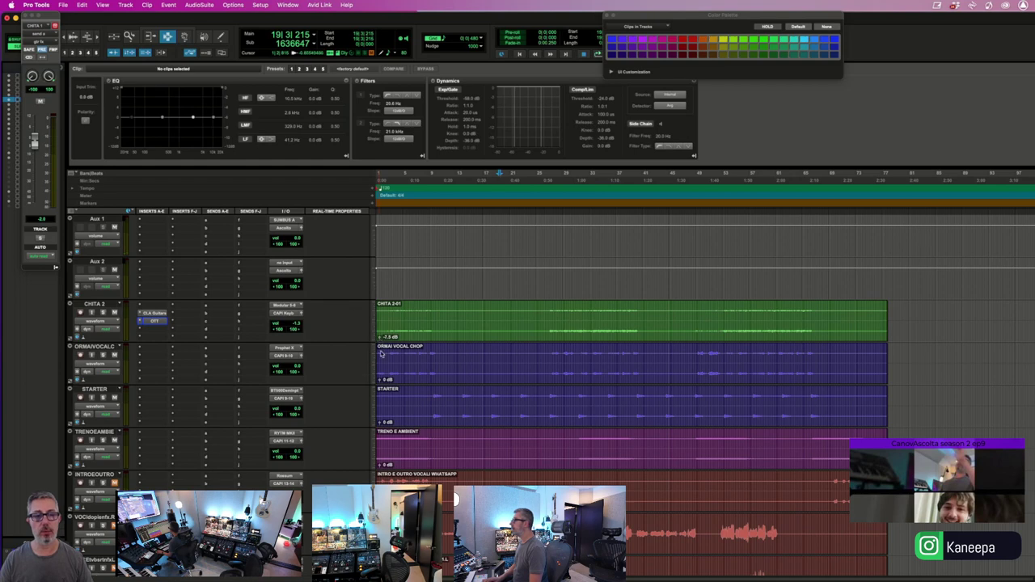
drag(380, 380, 379, 388)
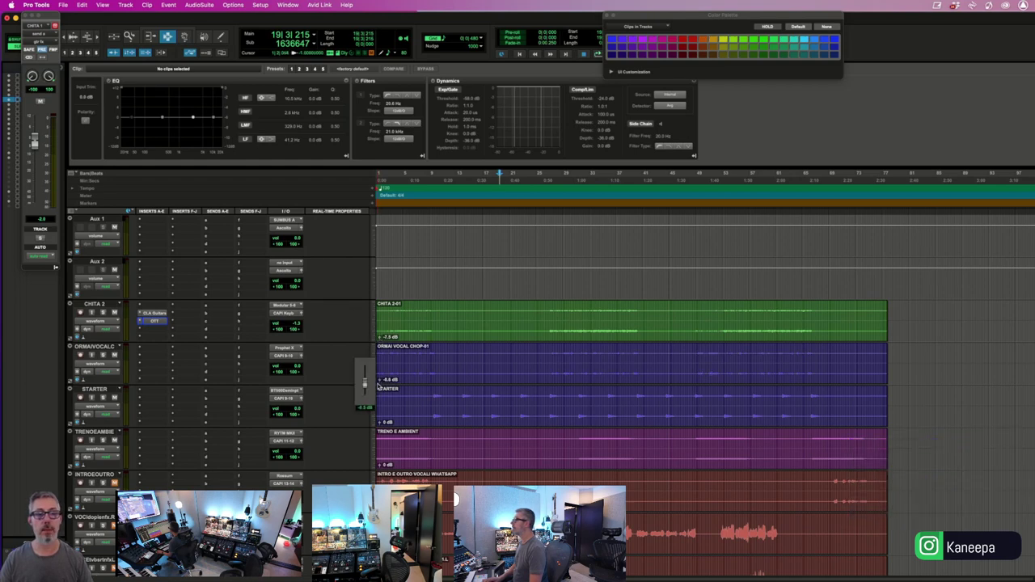
drag(377, 385, 379, 385)
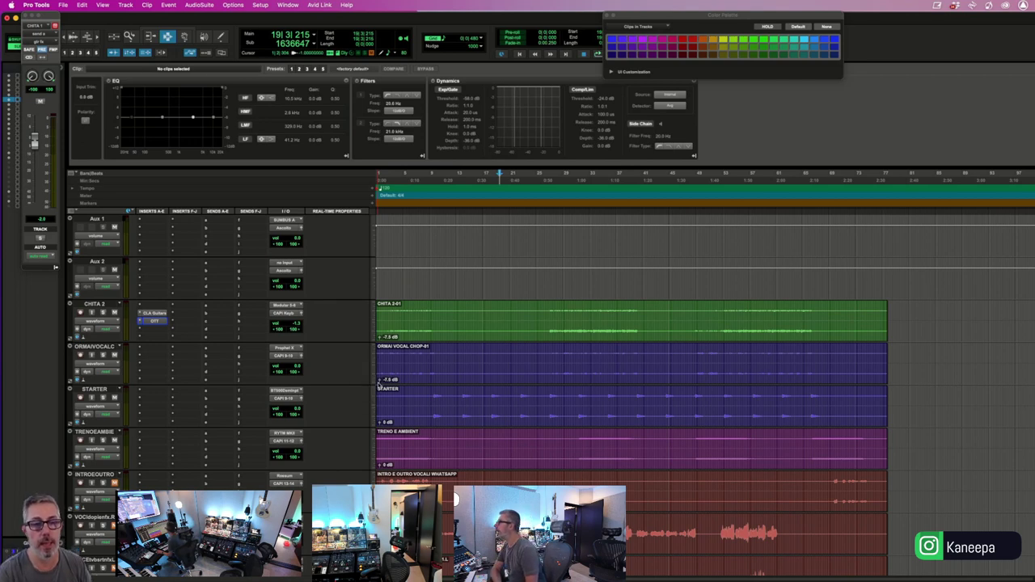
drag(380, 424, 381, 426)
drag(380, 467, 380, 470)
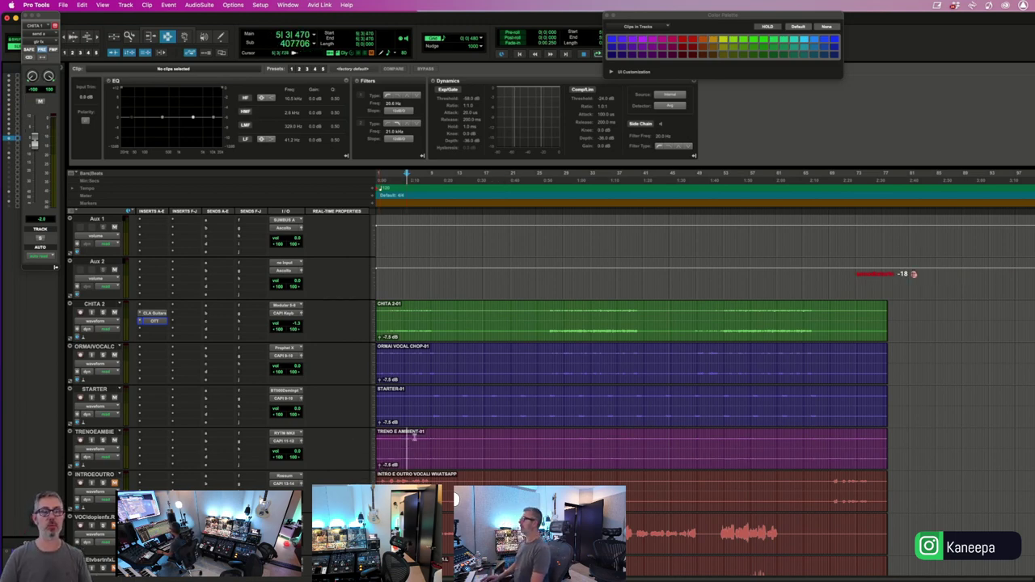
- Play the song from about bar 14 and move the Aux 1 track directly below Master 1
scroll(458, 402, up, 4)
click(466, 341)
key(space)
scroll(467, 342, up, 4)
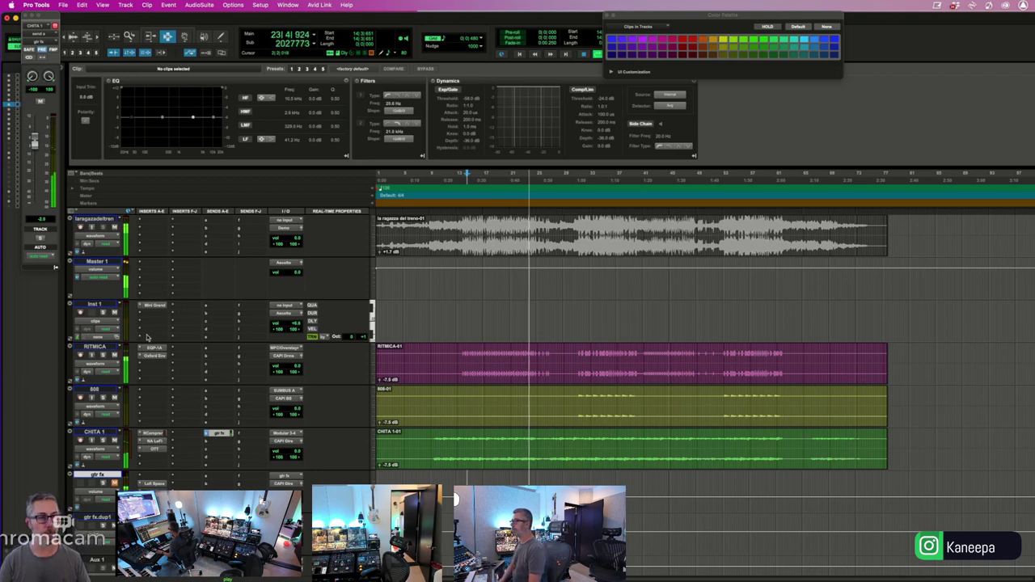
scroll(124, 476, down, 2)
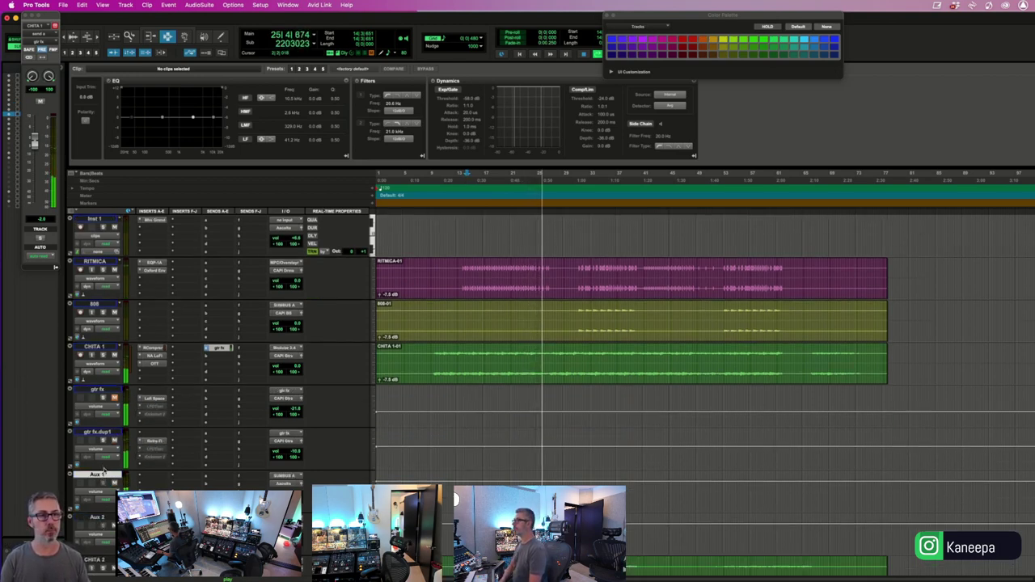
scroll(103, 471, up, 3)
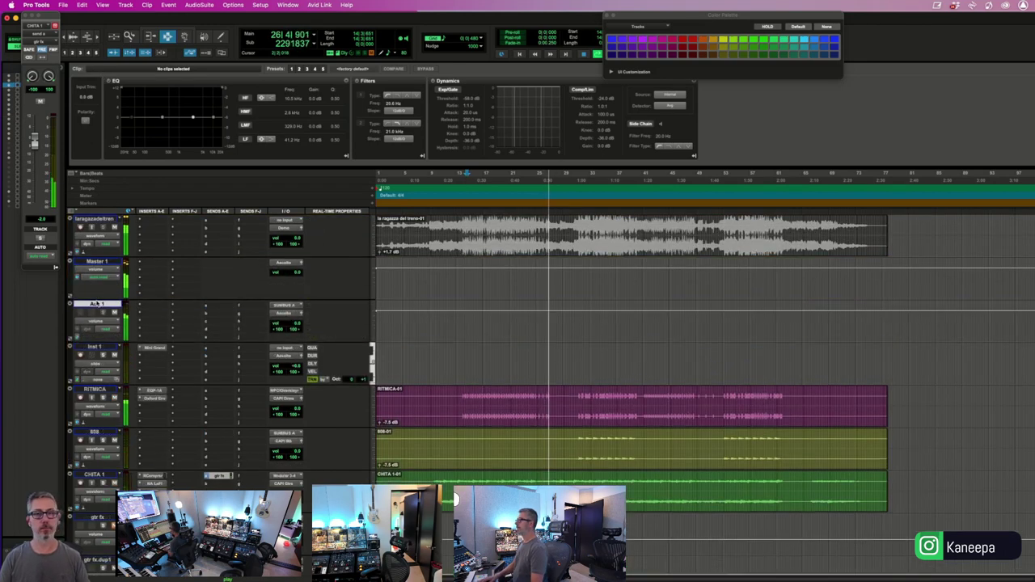
- Rename Aux 1 as SUMBUS INSTRUMENTAL
double_click(96, 304)
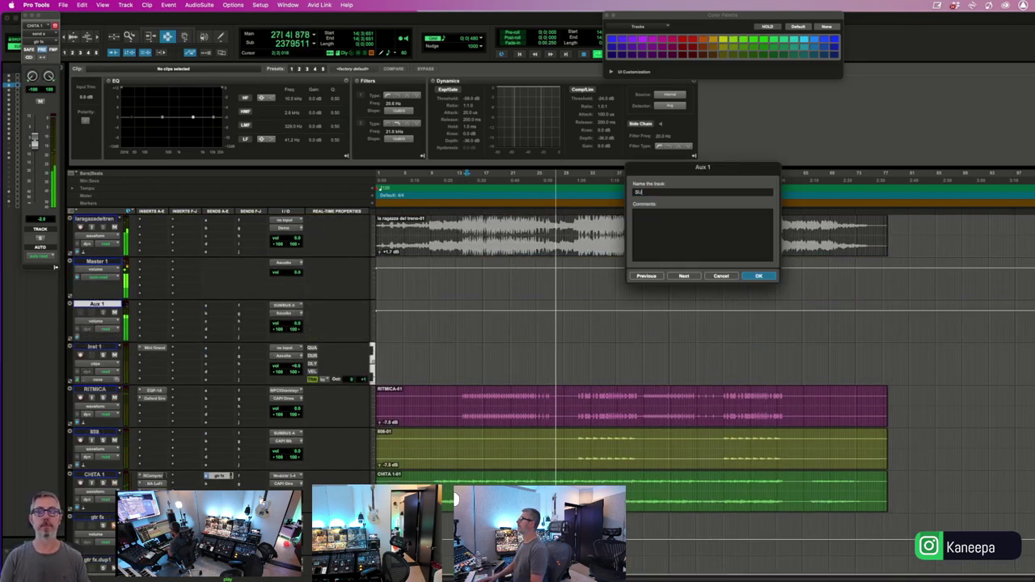
text(SUMBUS IN)
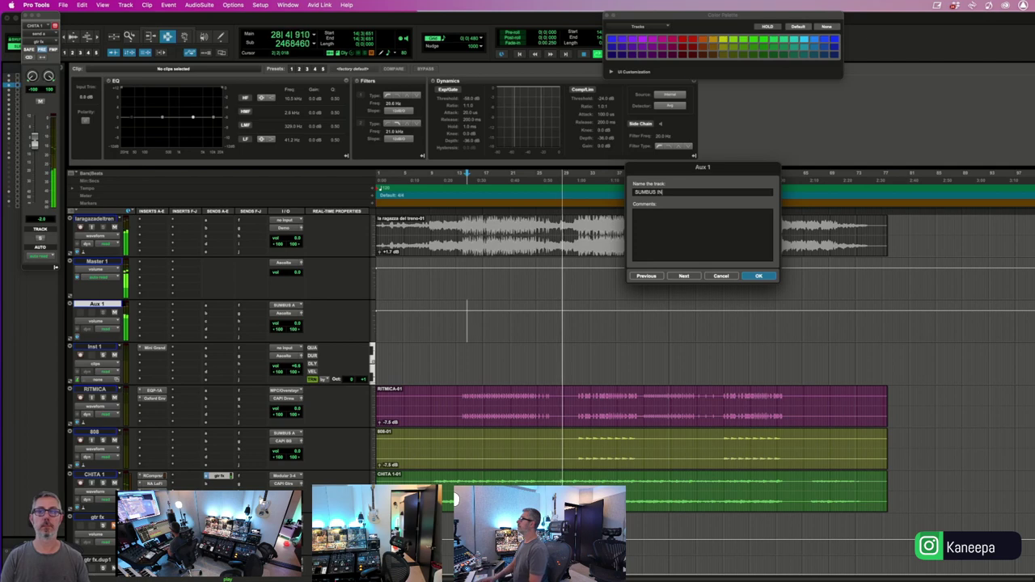
text(STRUMENTAL)
key(Return)
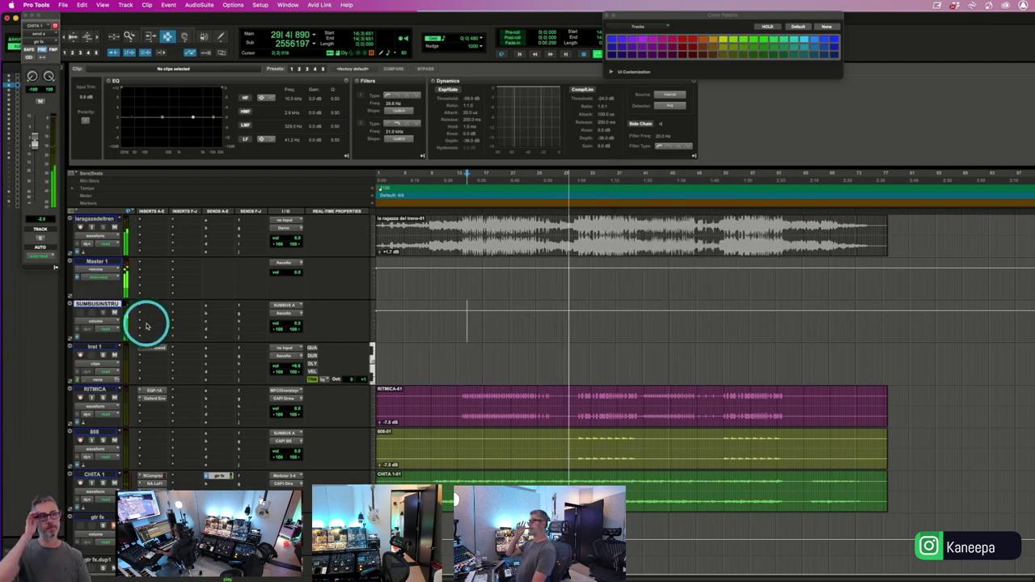
- Shorten the summing aux track's name to SUM INSTR and stop playback
double_click(97, 304)
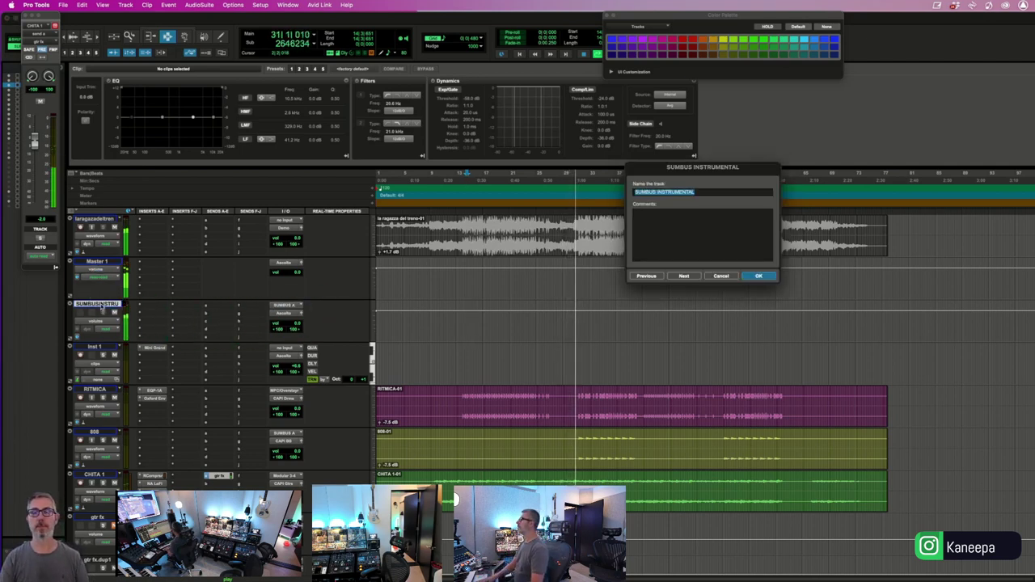
text(SUM INSTR)
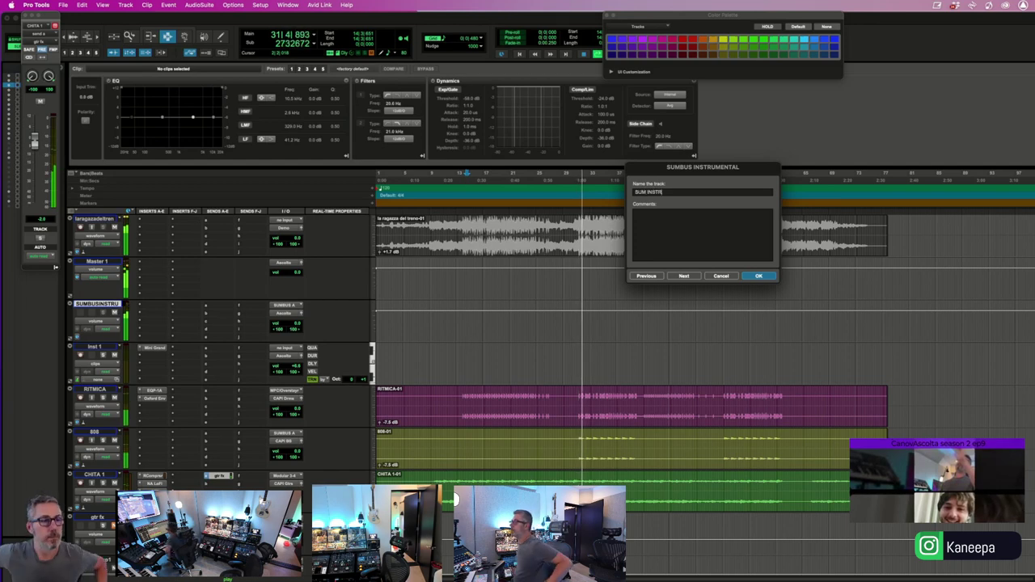
key(Return)
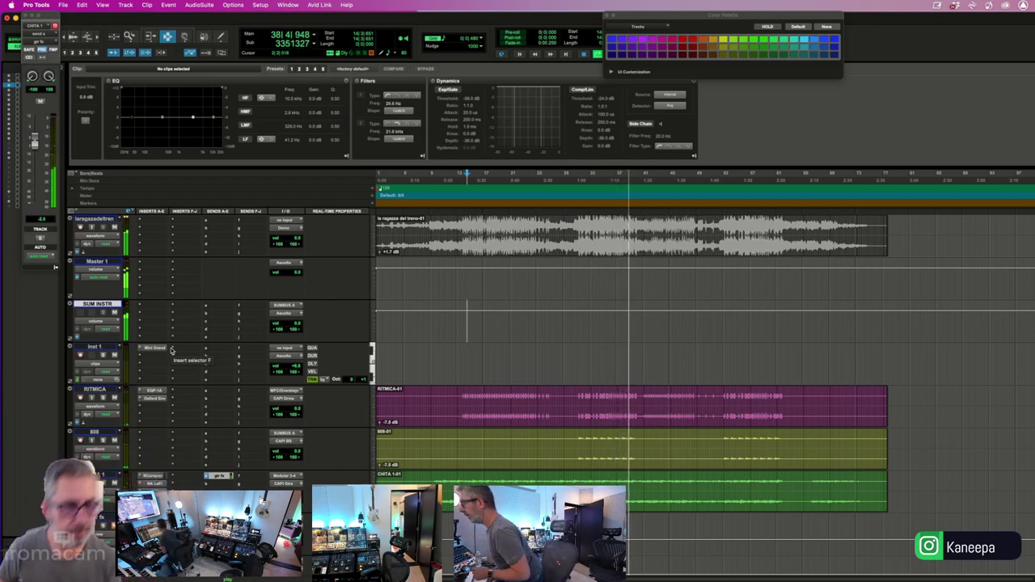
key(space)
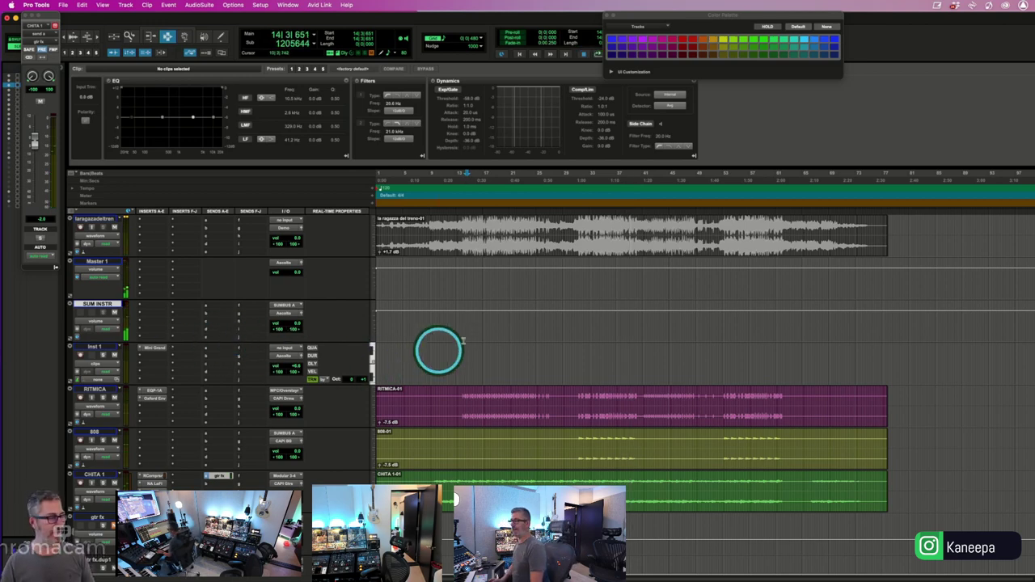
- Play the song from about bar 19 and then bar 9, checking the levels of SUM INSTR and Master 1
click(495, 321)
key(space)
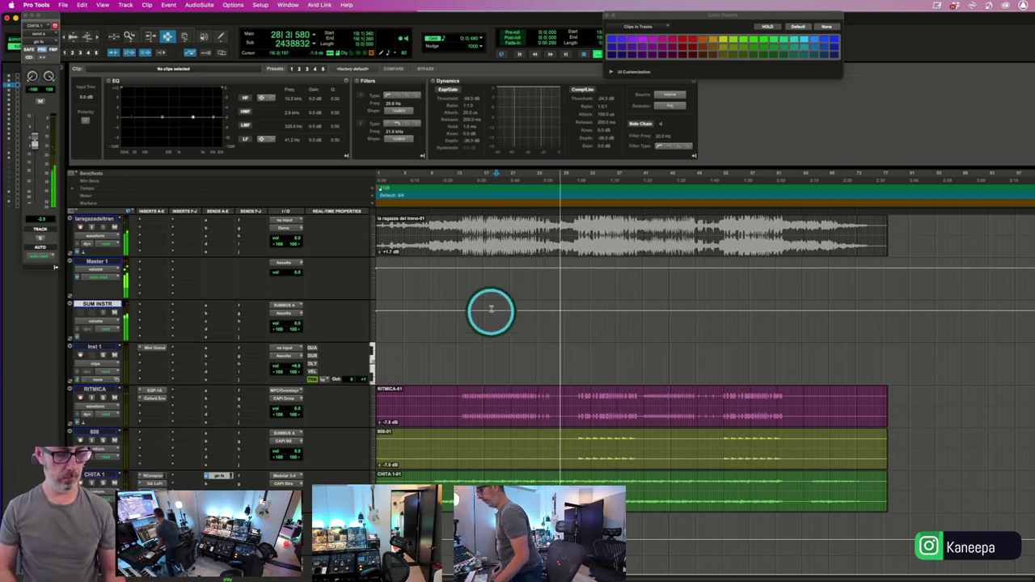
click(538, 253)
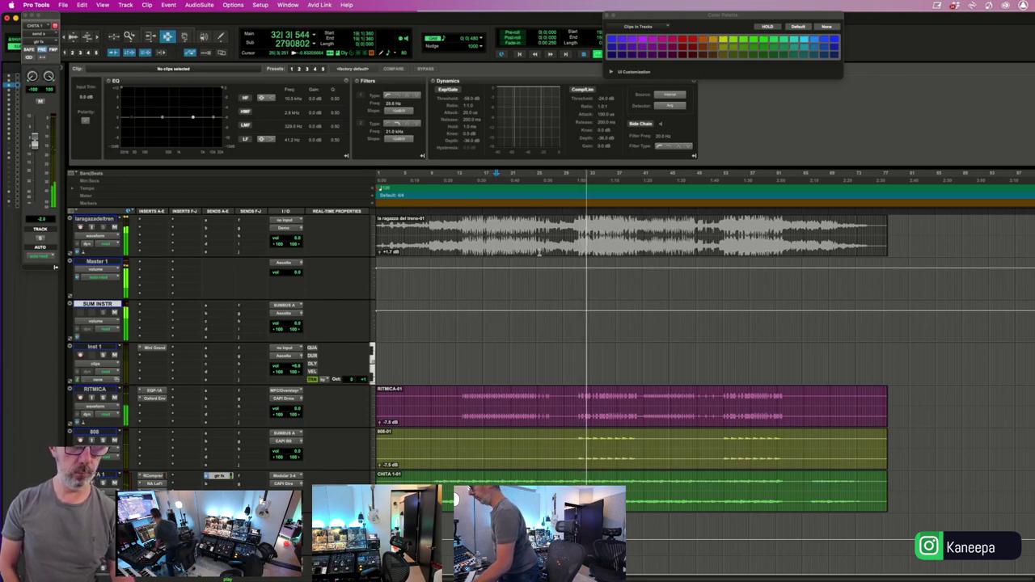
click(496, 320)
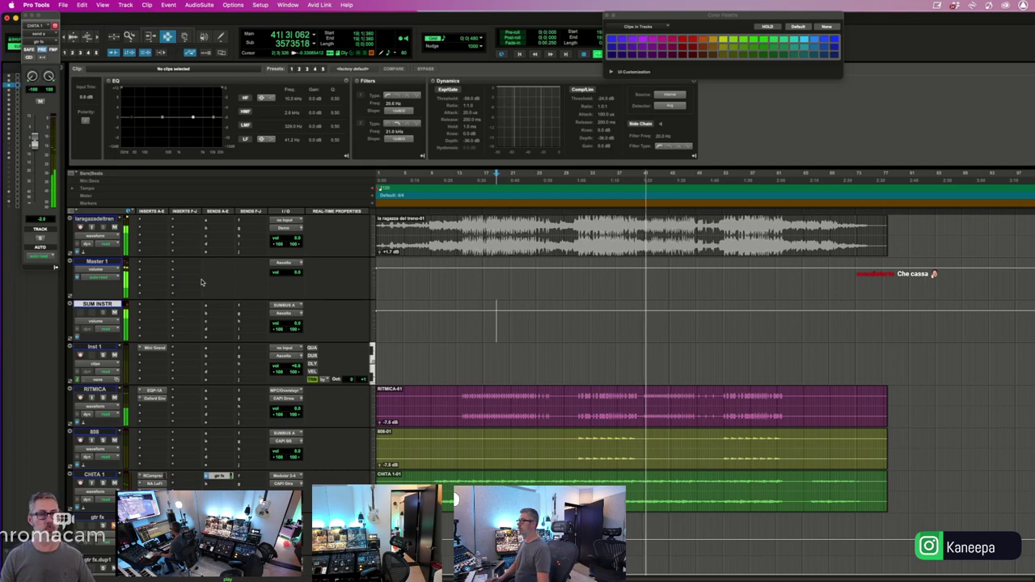
key(space)
scroll(477, 270, down, 10)
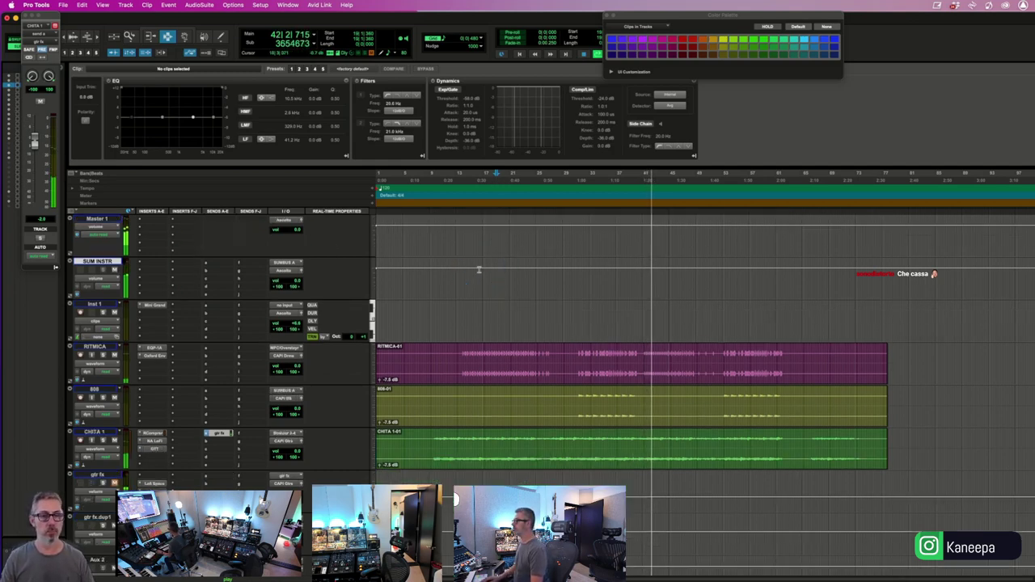
key(space)
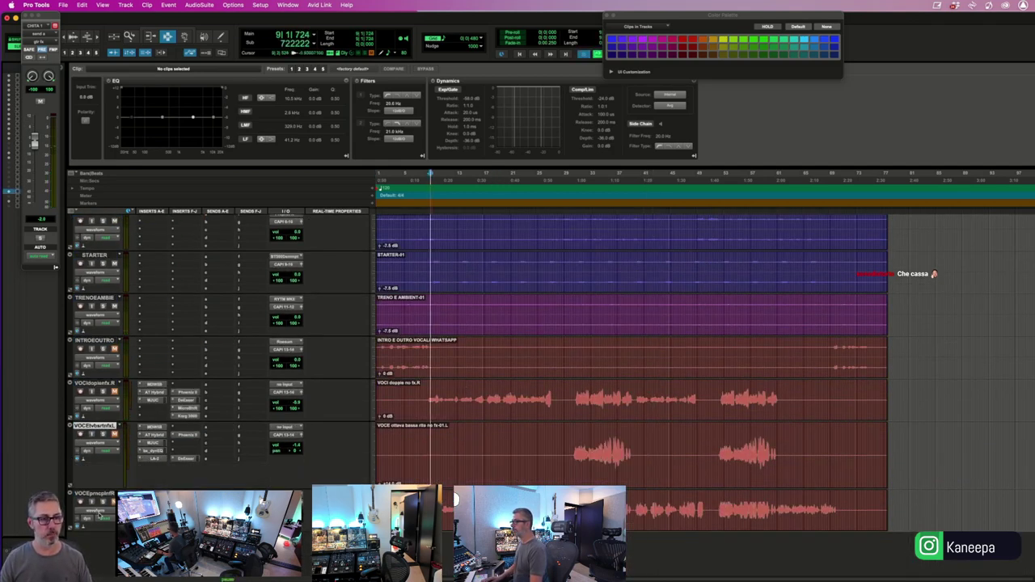
- Create one new stereo Aux Input track directly below SUM INSTR
scroll(303, 488, up, 6)
scroll(304, 488, up, 6)
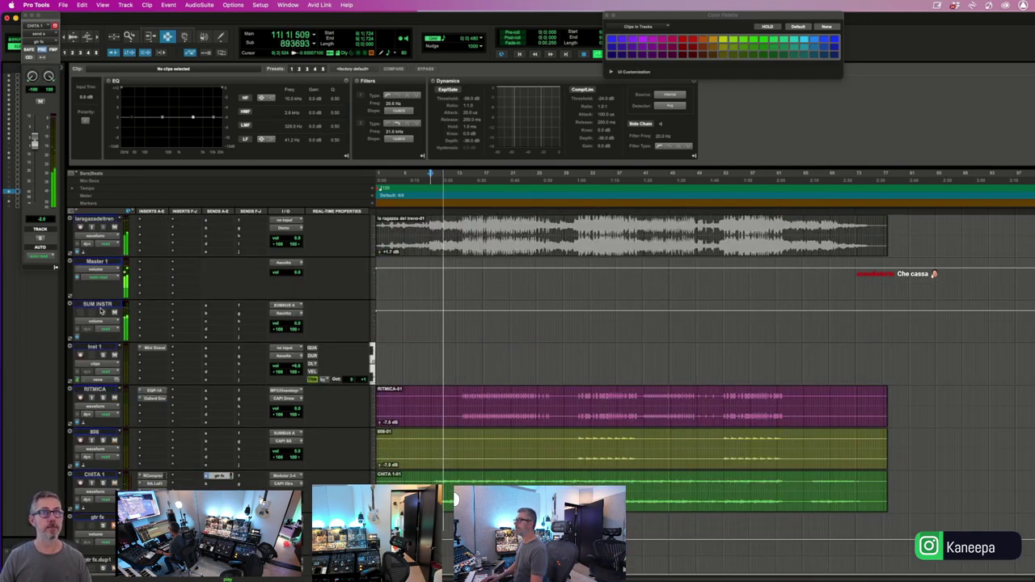
click(98, 304)
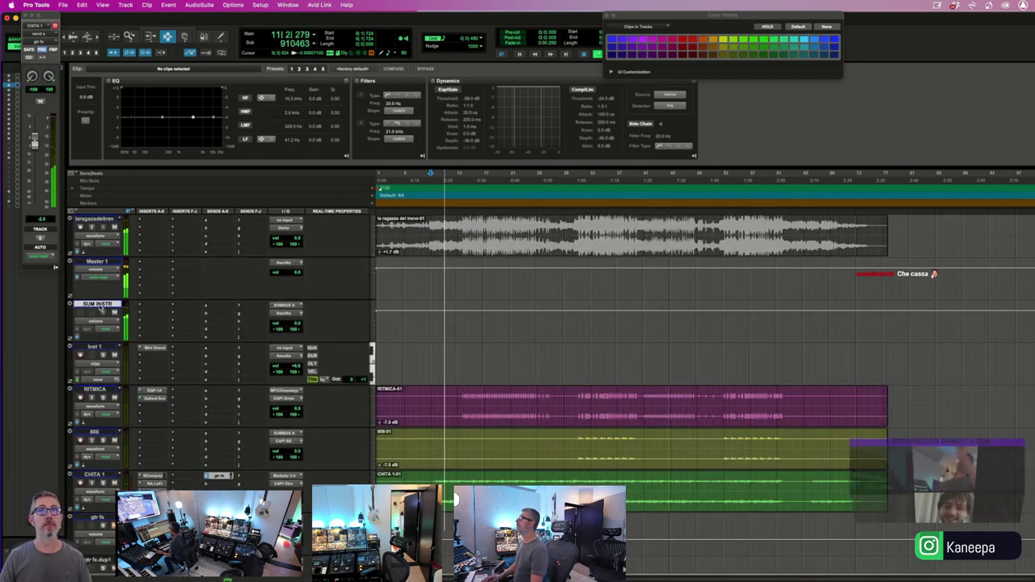
click(126, 5)
click(133, 22)
click(600, 212)
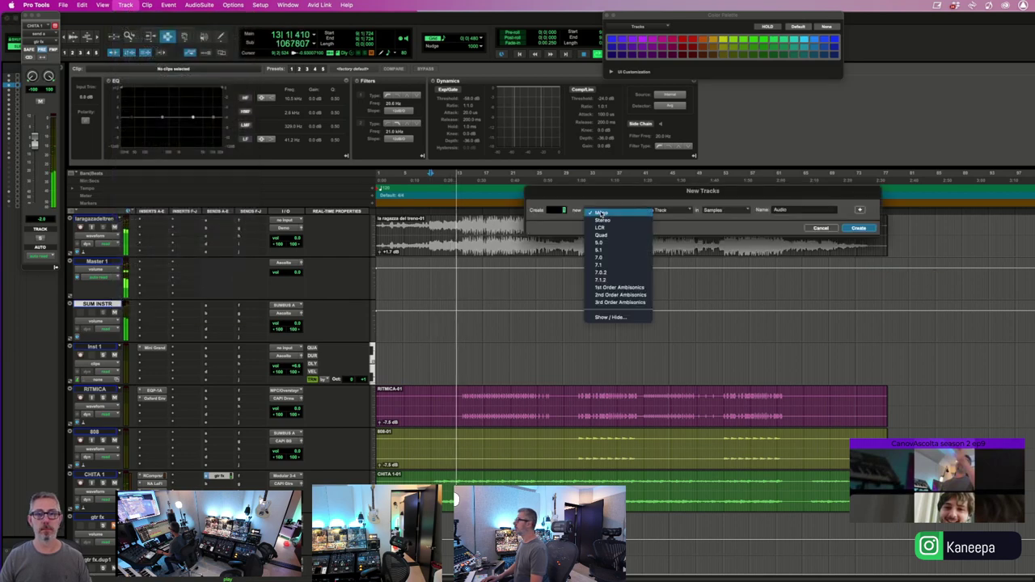
click(602, 220)
click(663, 210)
click(659, 218)
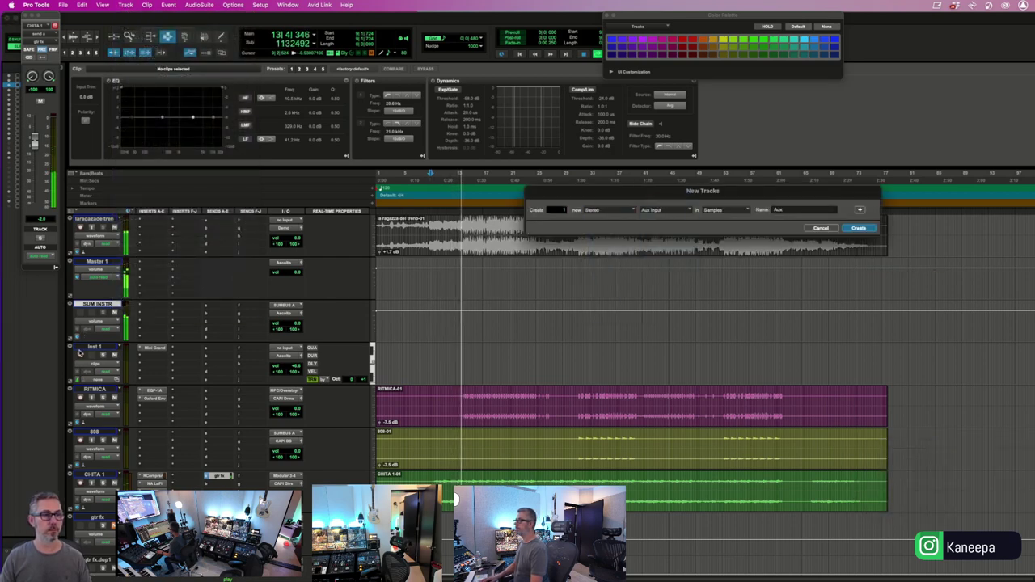
key(Return)
- Rename the new aux track as VOX SUM
double_click(91, 347)
text(VOX SU)
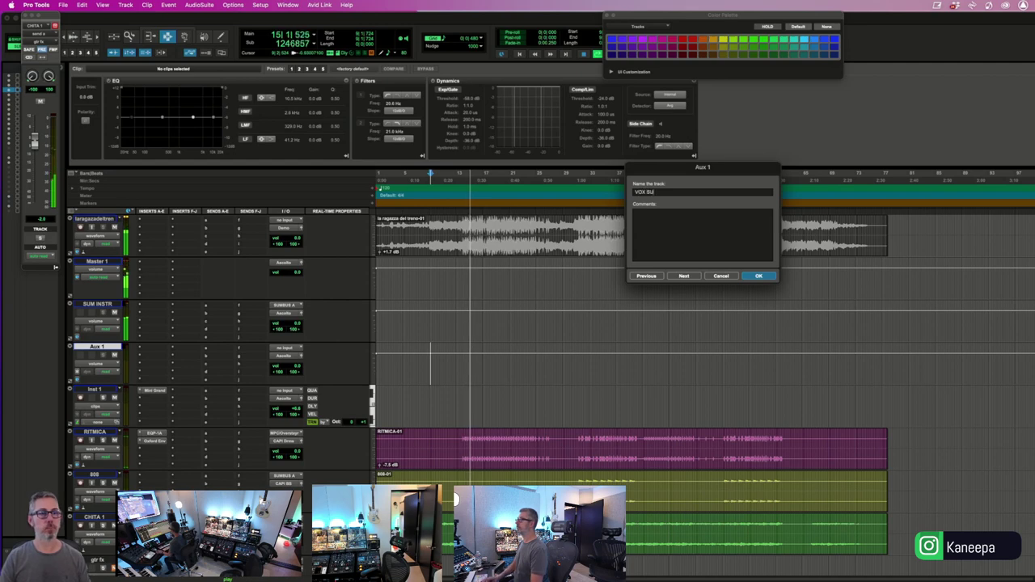
text(M)
key(Return)
- Set the input of the VOX SUM track to SUMBUS B
click(269, 350)
click(271, 348)
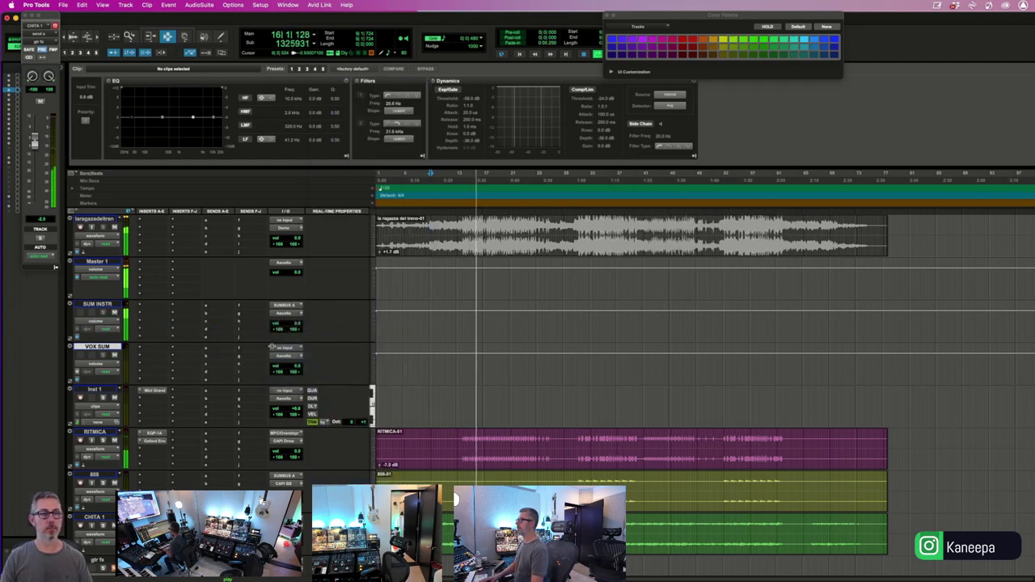
click(272, 347)
text(sum)
key(Down)
key(Return)
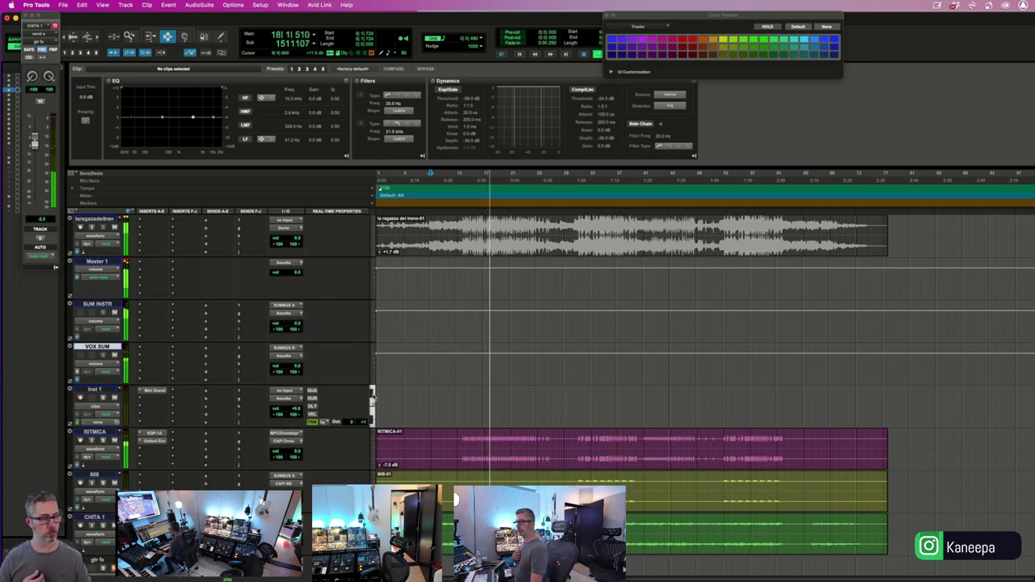
- Look over the instrument tracks during playback and play the song from about bar 32, checking the SUM INSTR and VOX SUM levels
scroll(373, 395, down, 8)
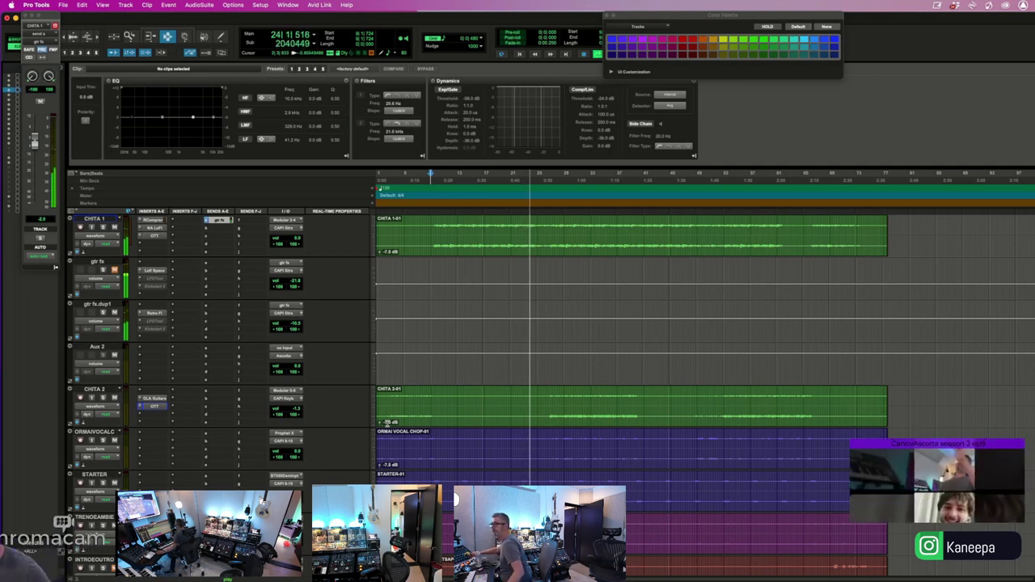
scroll(427, 427, up, 3)
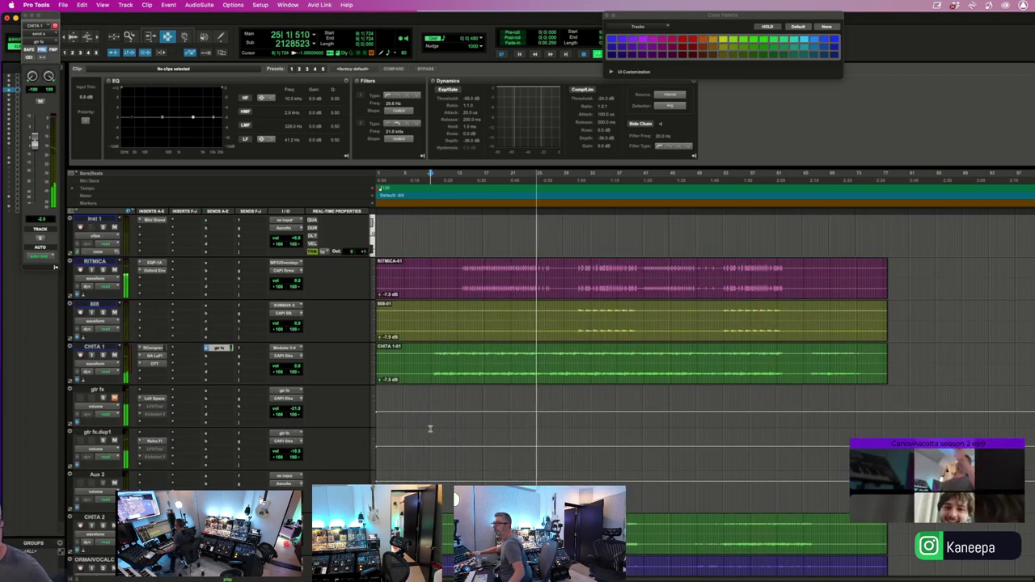
scroll(430, 427, up, 1)
scroll(429, 429, up, 3)
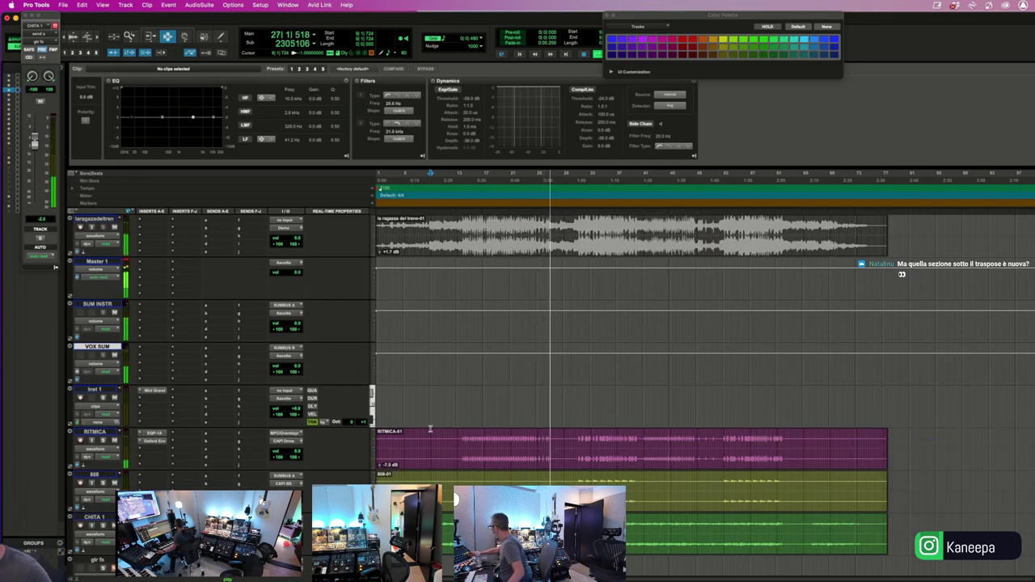
click(587, 377)
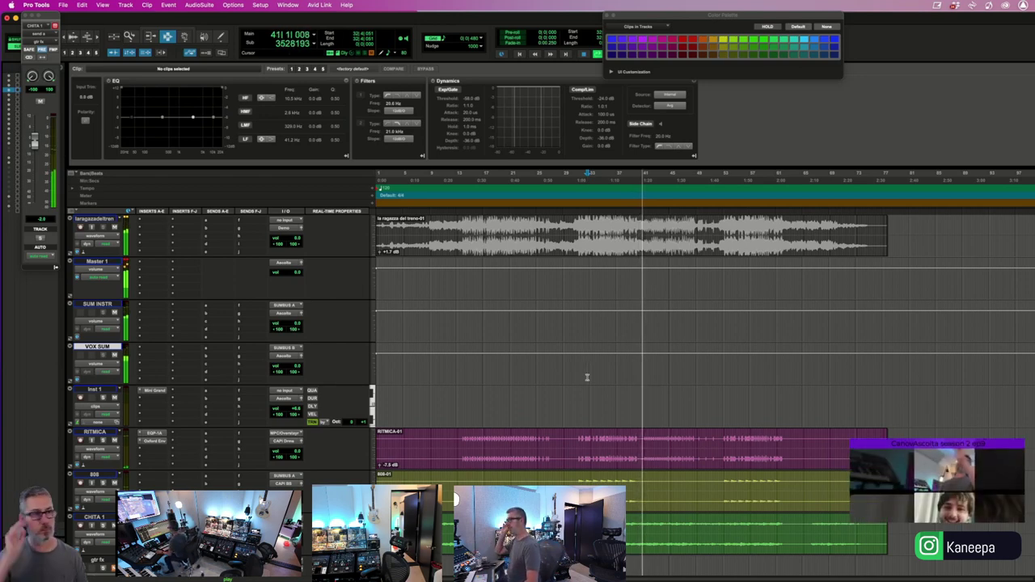
- Insert the IGS TubeCore (Stereo) hardware insert in the second insert slot of VOX SUM
click(179, 354)
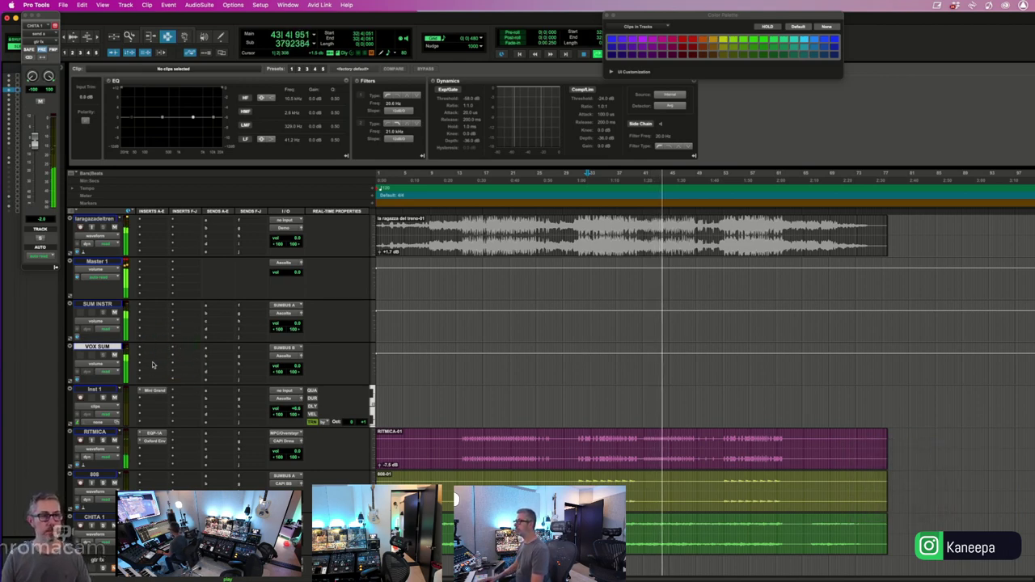
click(153, 364)
mouse_move(194, 423)
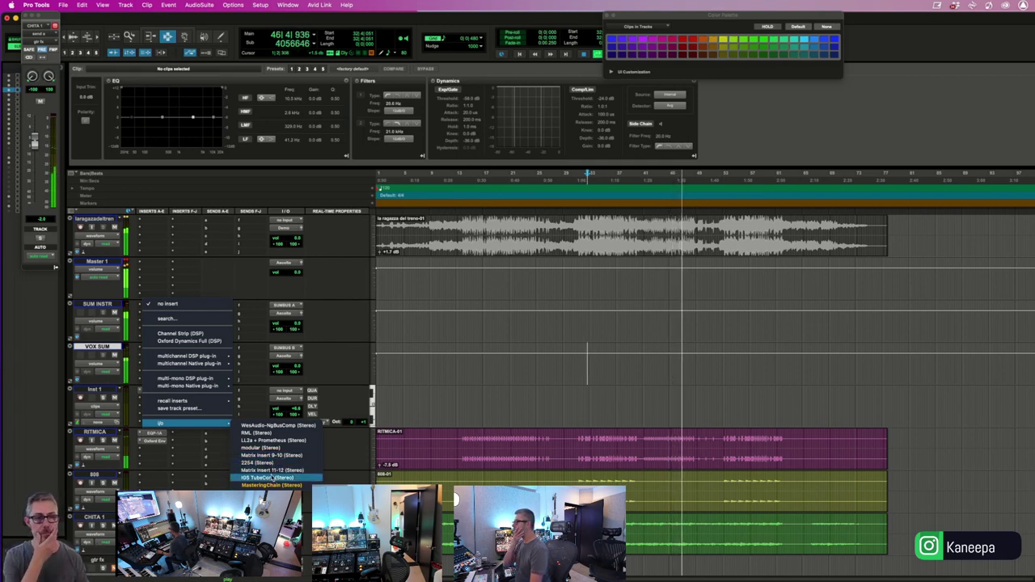
click(271, 470)
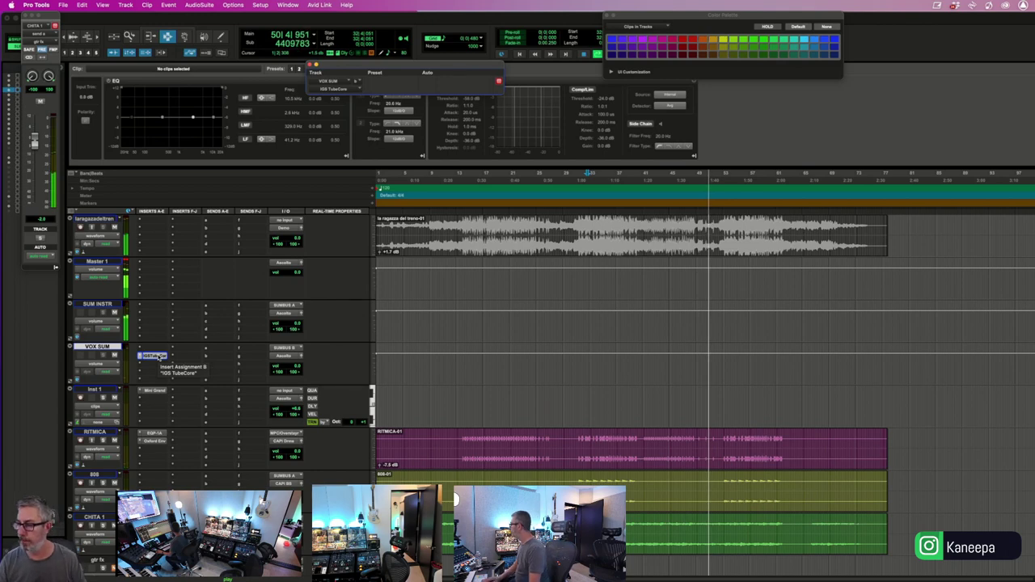
click(240, 347)
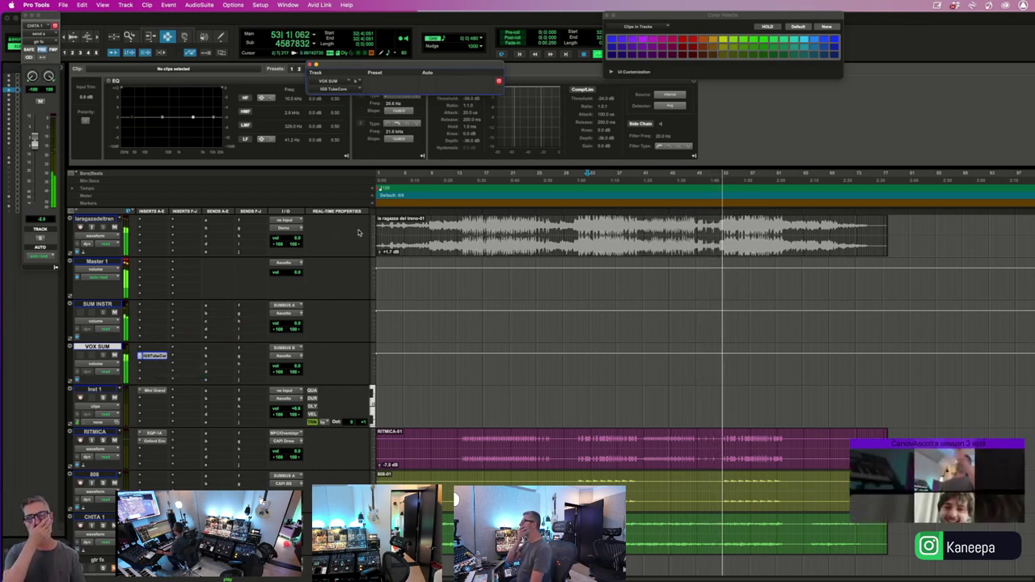
- Close the floating CHITA 1 send window and restart playback from about bar 18
click(587, 362)
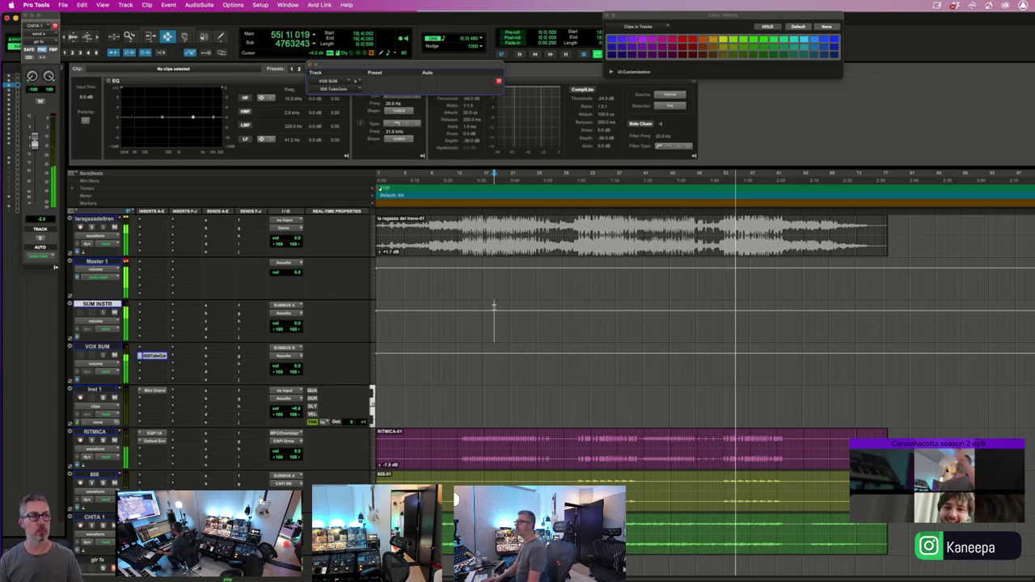
click(493, 307)
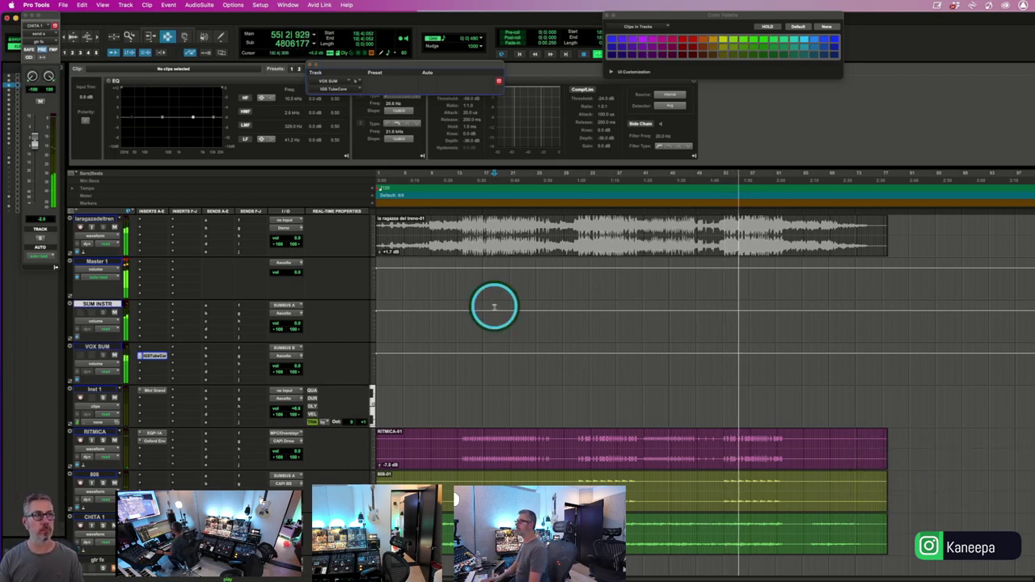
click(26, 15)
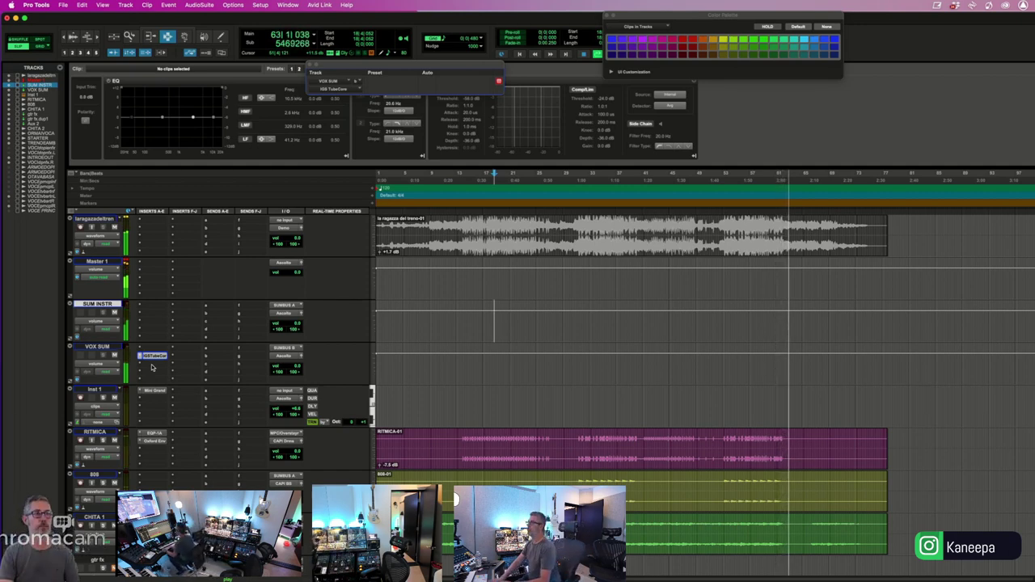
key(space)
key(space)
- Insert a multichannel Native plug-in on VOX SUM in the slot below IGS TubeCore
click(149, 336)
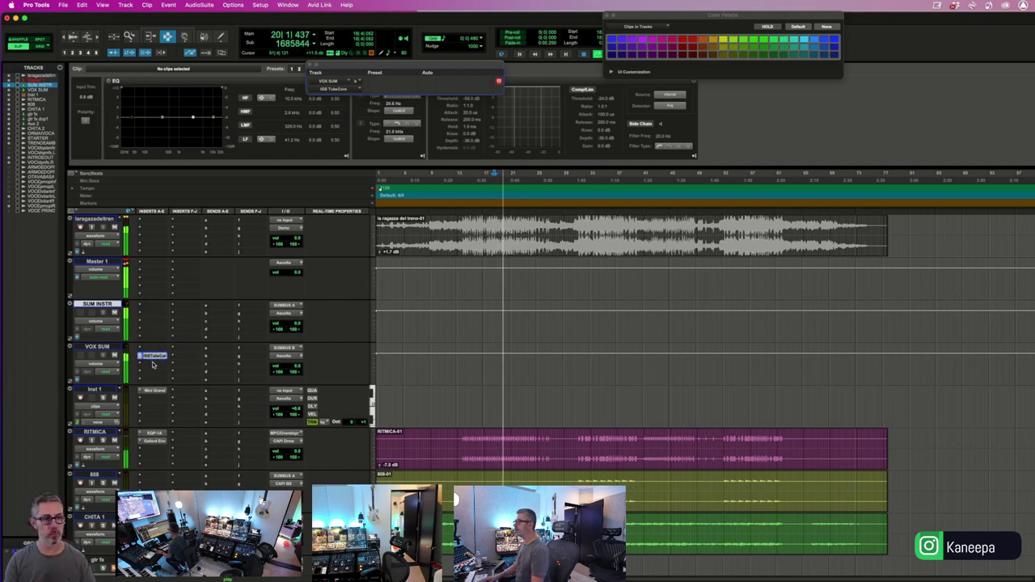
click(152, 364)
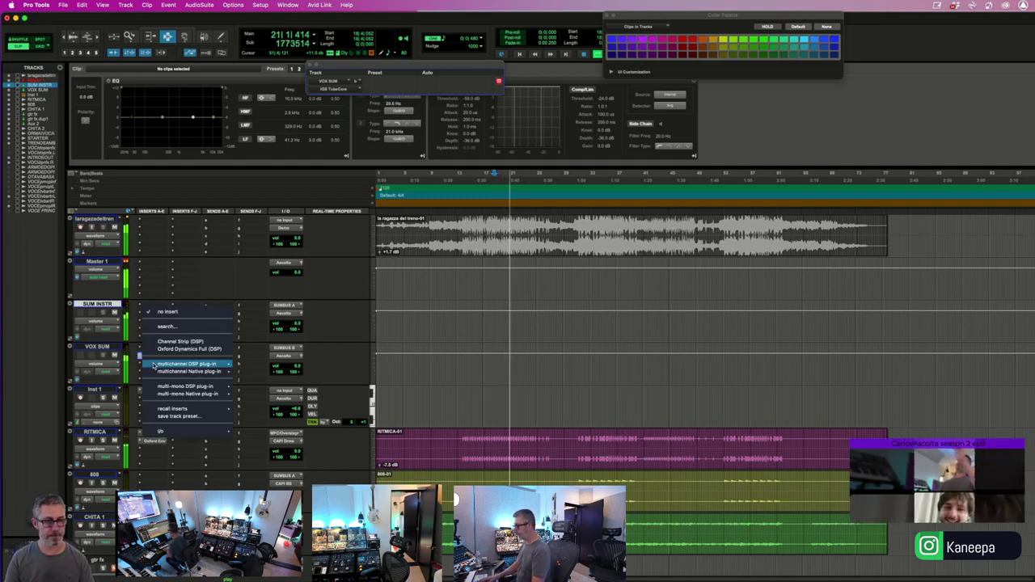
click(153, 365)
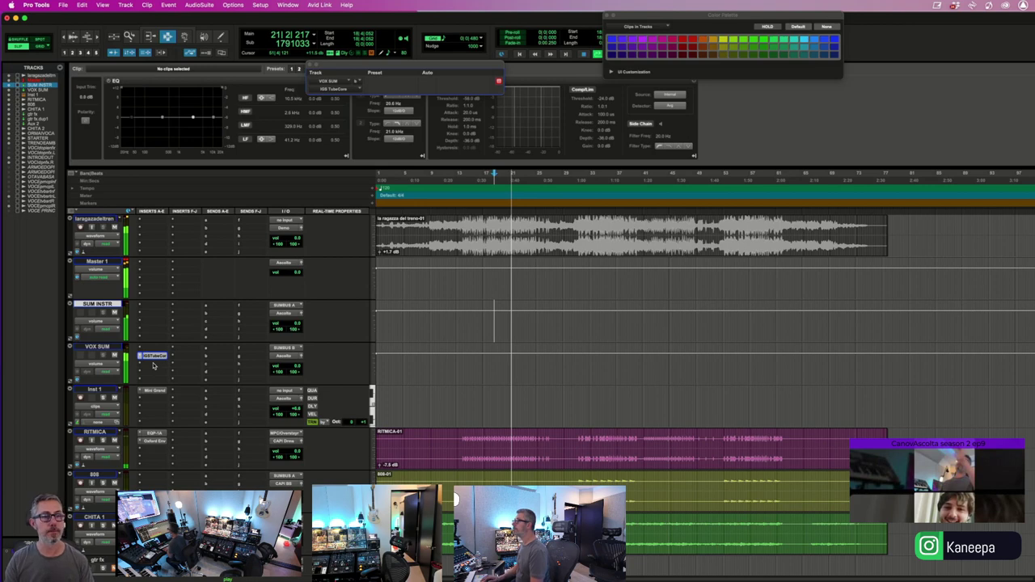
click(153, 365)
click(182, 372)
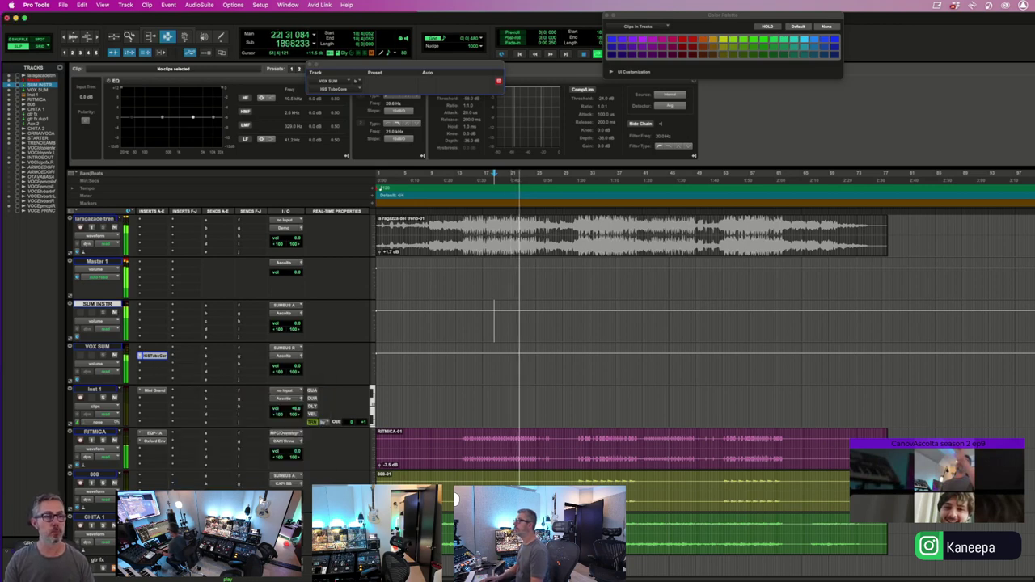
- Add the LL2a+Prometheus and _prometheus hardware plug-ins below the existing insert on the VOX SUM track
click(154, 373)
text(prometh)
key(Escape)
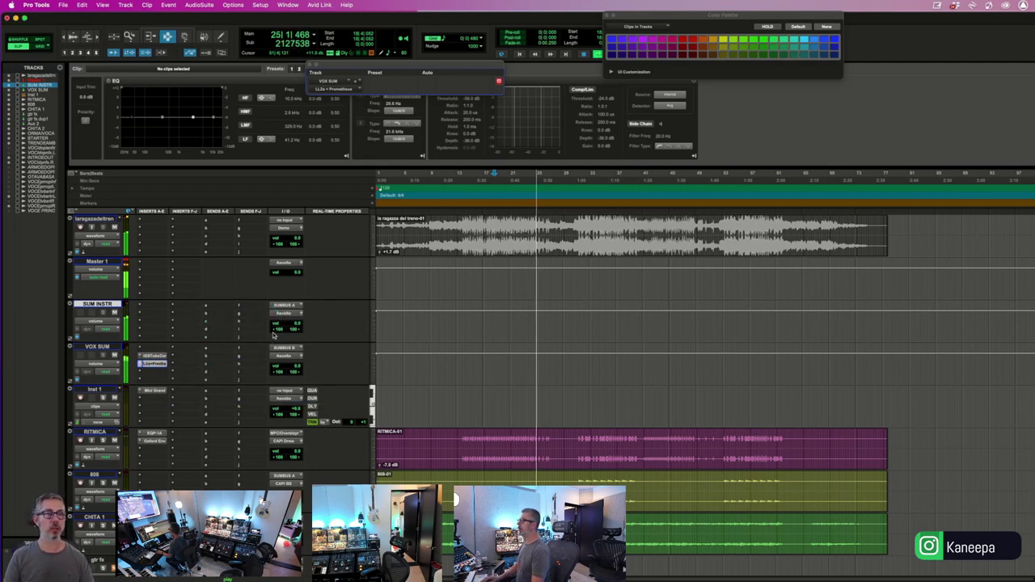
key(Return)
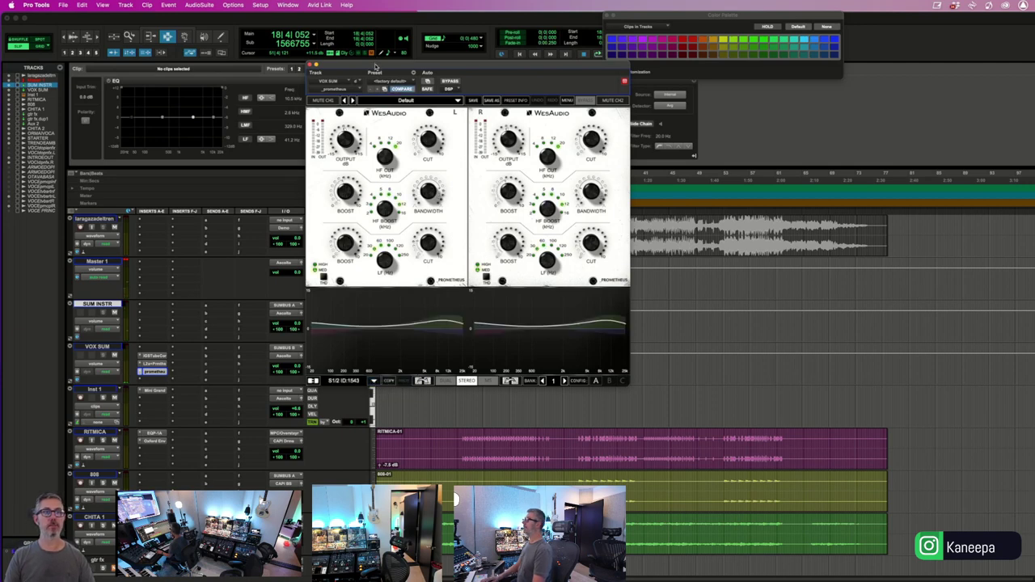
drag(374, 66, 303, 133)
- Compare the mix with Prometheus bypassed and active during playback, and raise its left-channel HF boost to 5.60
key(space)
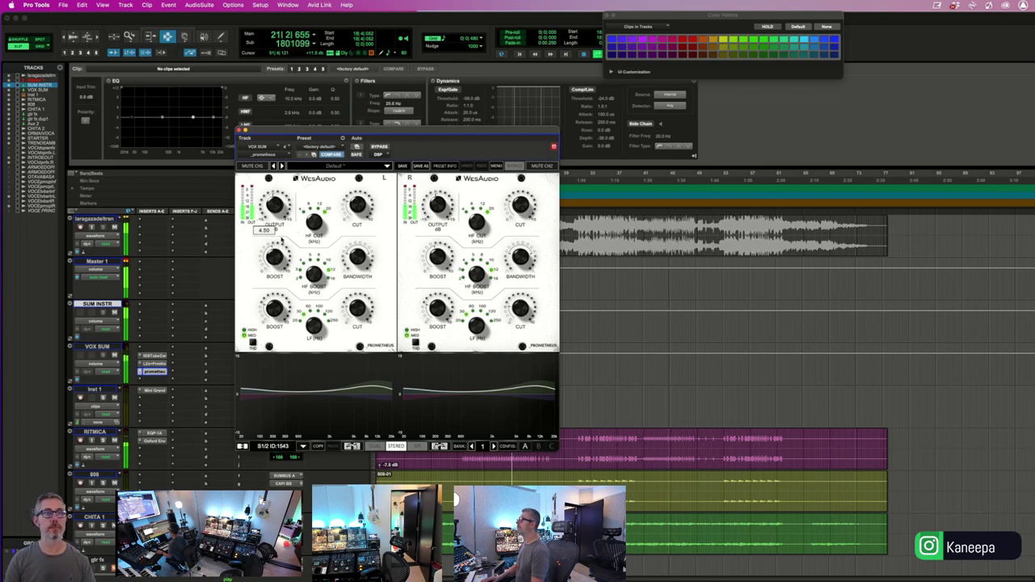
click(379, 146)
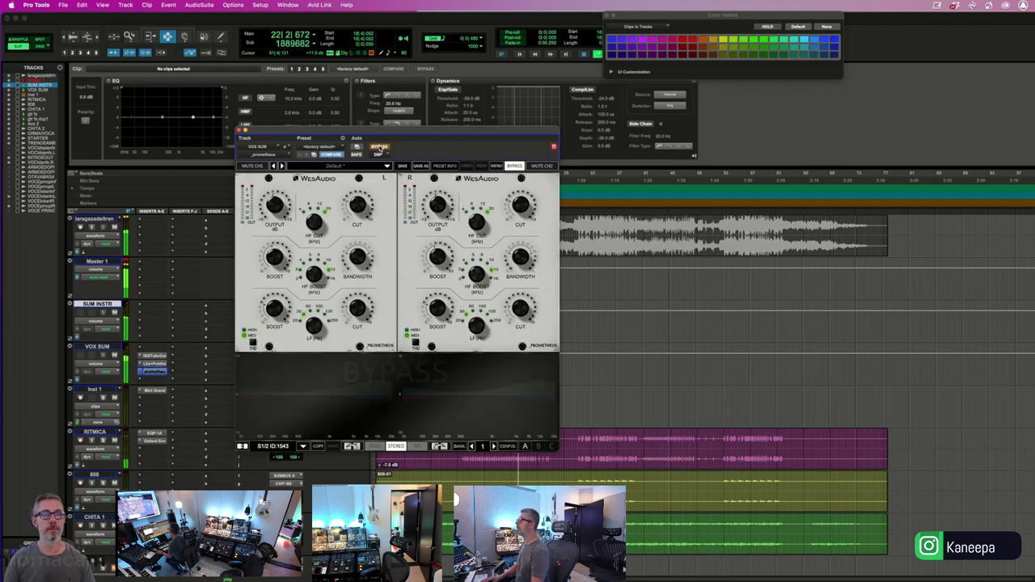
click(379, 146)
mouse_move(278, 257)
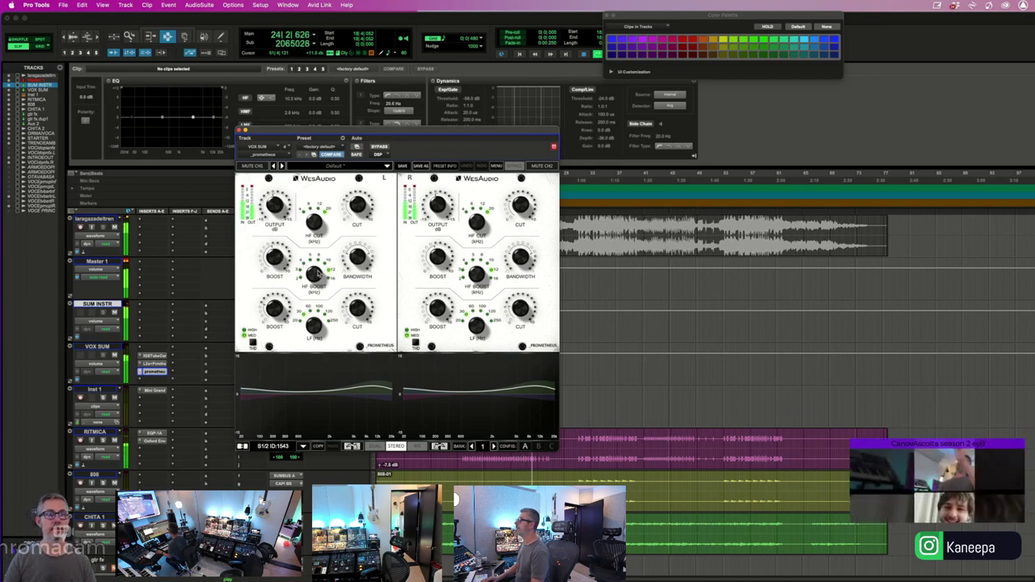
drag(269, 261, 275, 254)
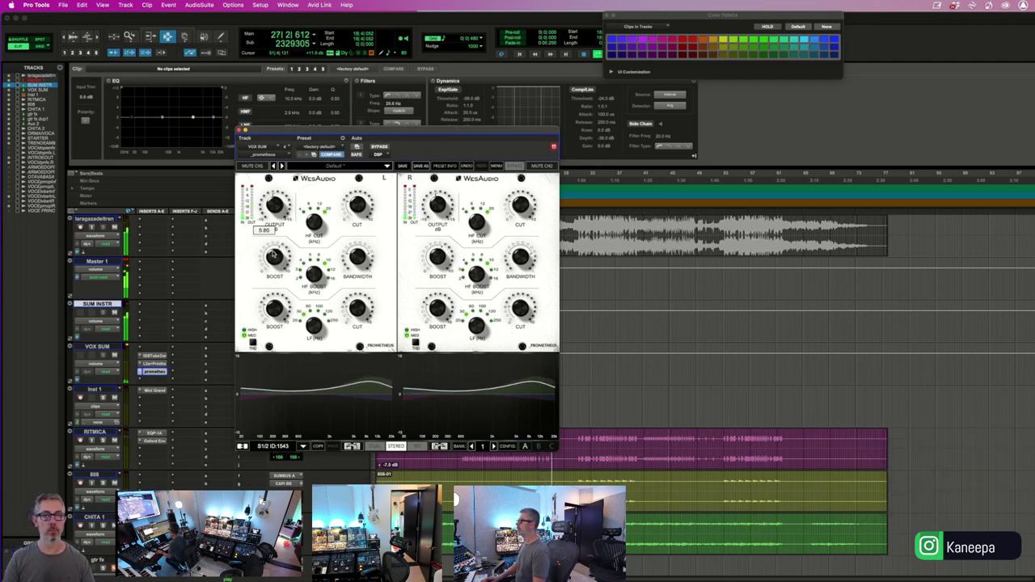
- Play the song back from around bar 14 and close the Prometheus plug-in window
click(467, 459)
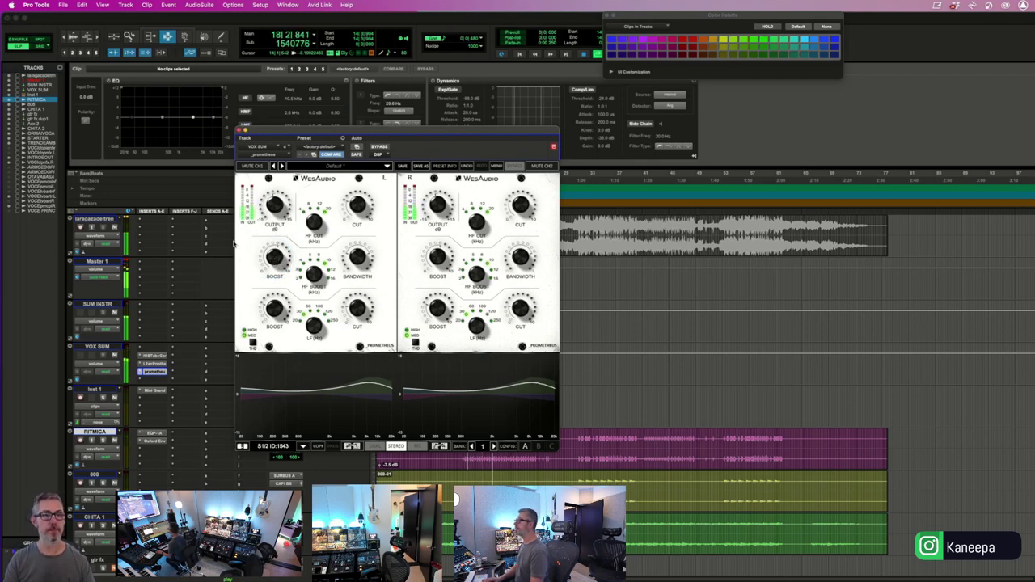
click(188, 318)
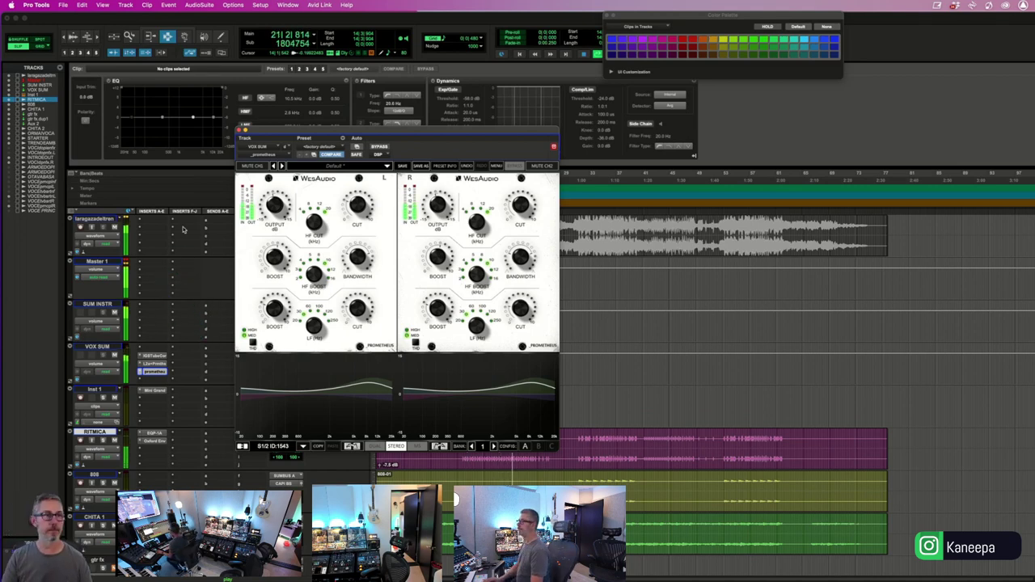
click(241, 130)
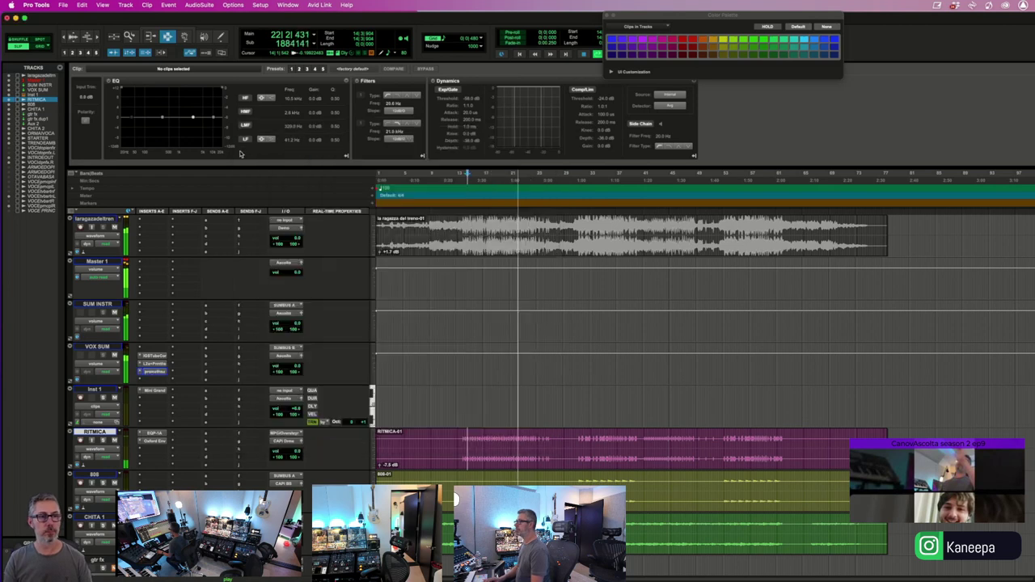
click(189, 382)
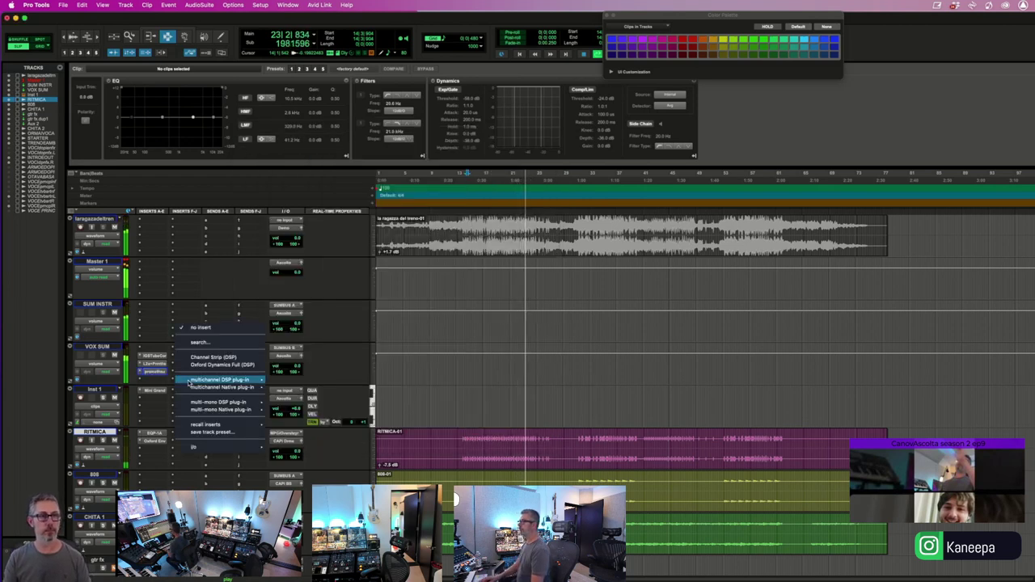
key(Escape)
click(160, 369)
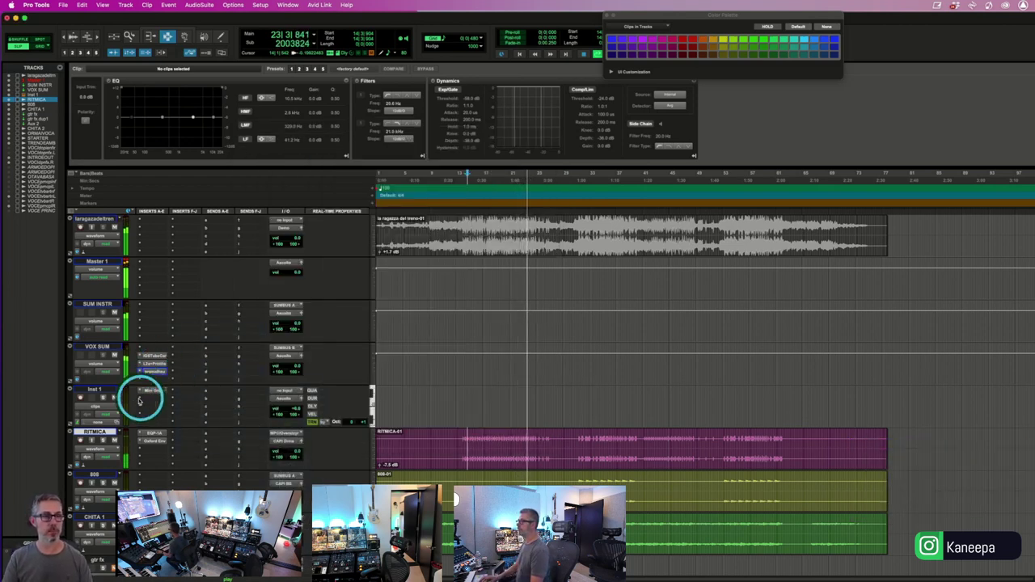
- Open the DeEsser on the main vocal track and lower its threshold slightly while the song replays
scroll(133, 416, down, 10)
click(166, 447)
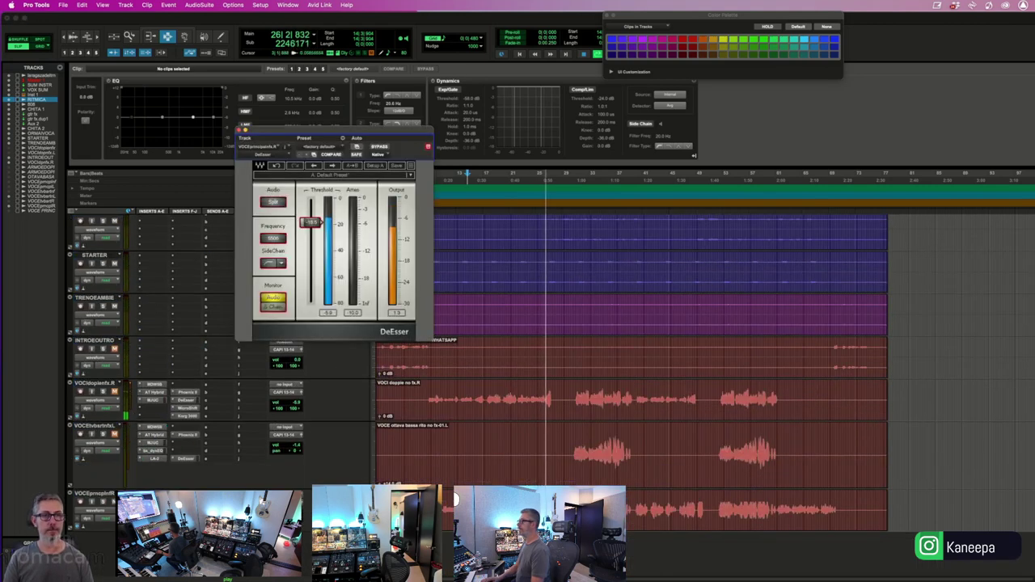
key(space)
key(space)
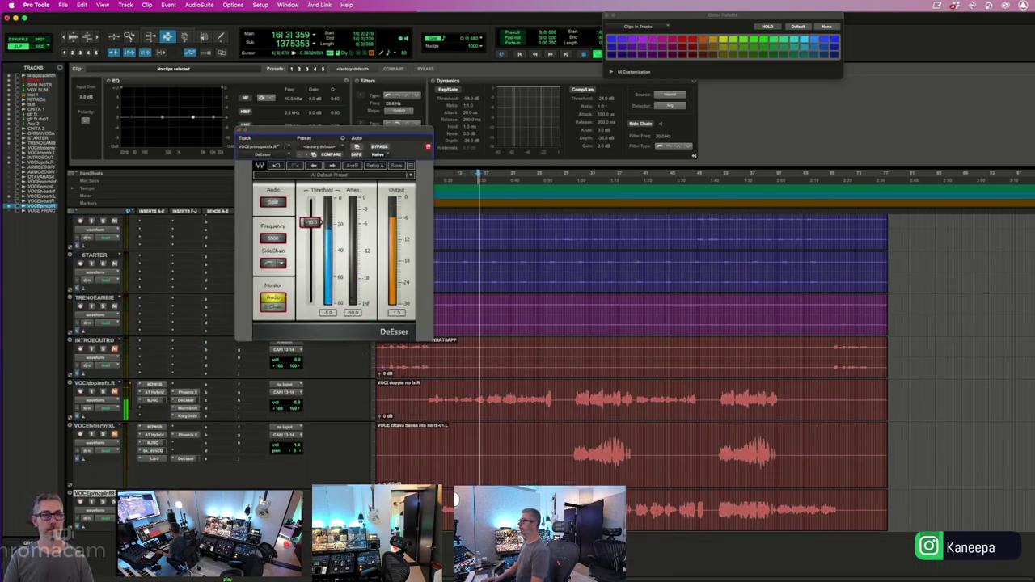
drag(310, 221, 311, 226)
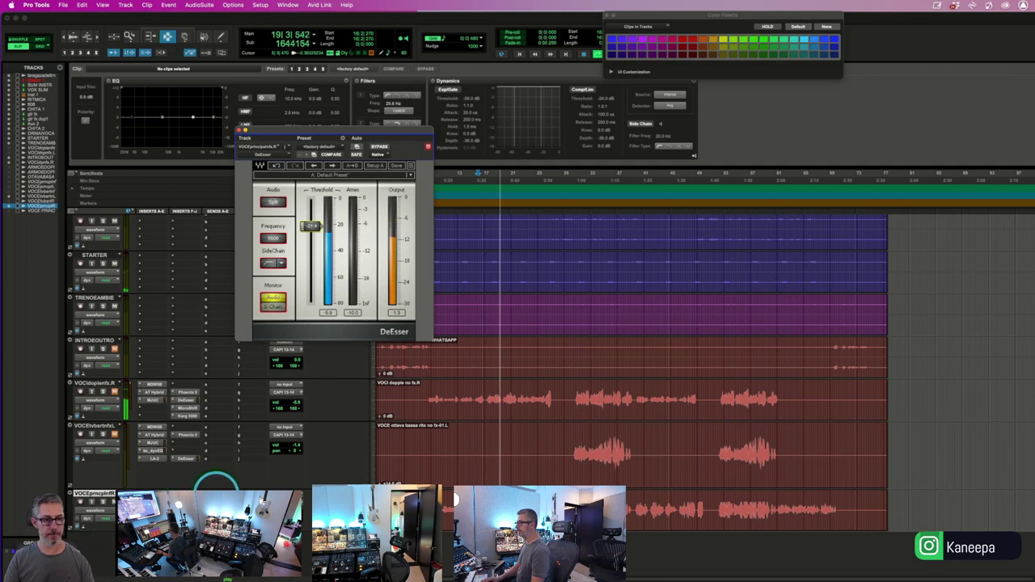
- Create a stereo aux input track named "fx vox" fed by the main vocal's first send
click(217, 494)
text(fx vox)
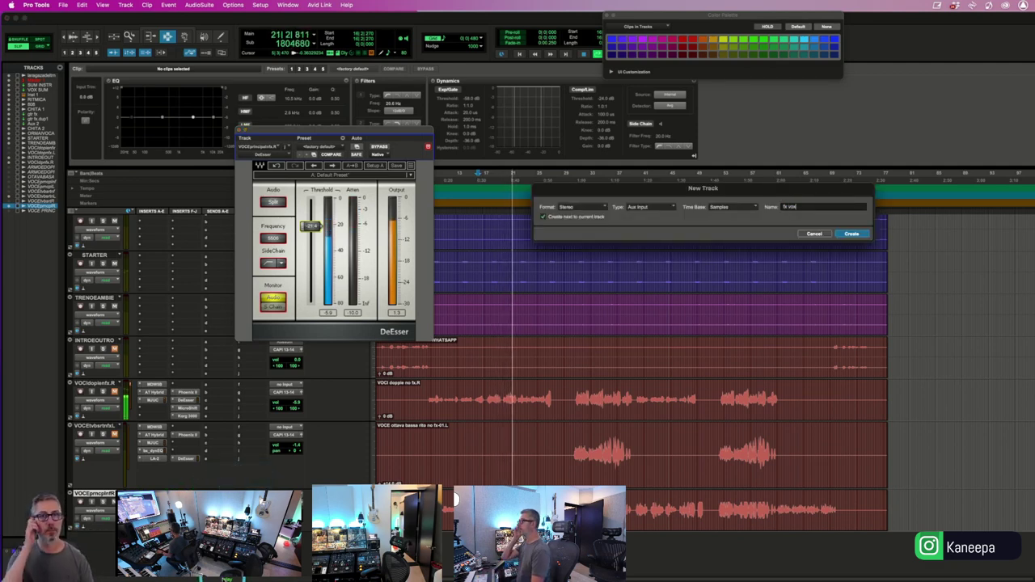
key(Return)
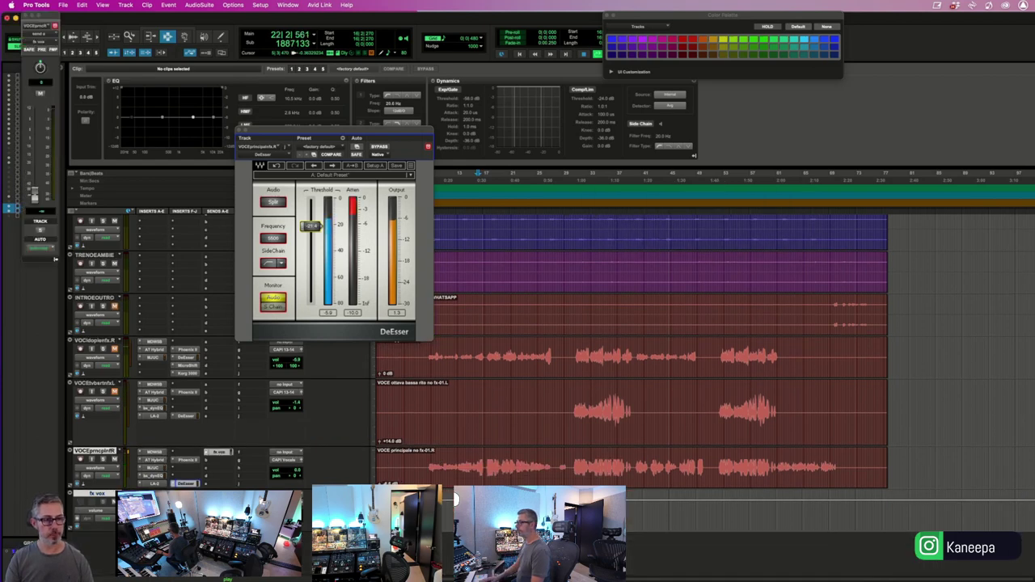
- Insert the stereo HD Cart reverb on the fx vox track and dismiss the audio processing error
click(152, 494)
mouse_move(170, 492)
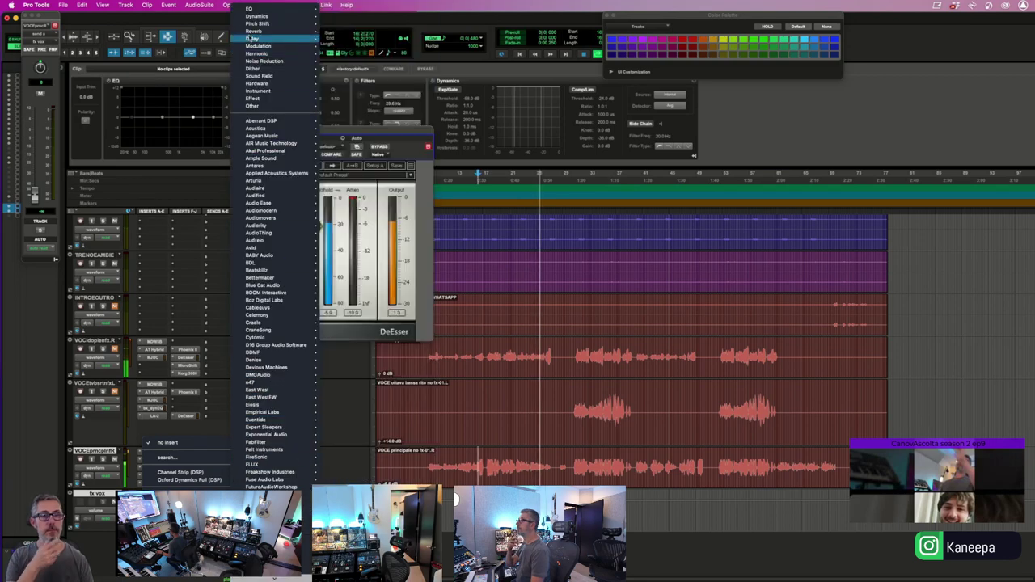
mouse_move(256, 31)
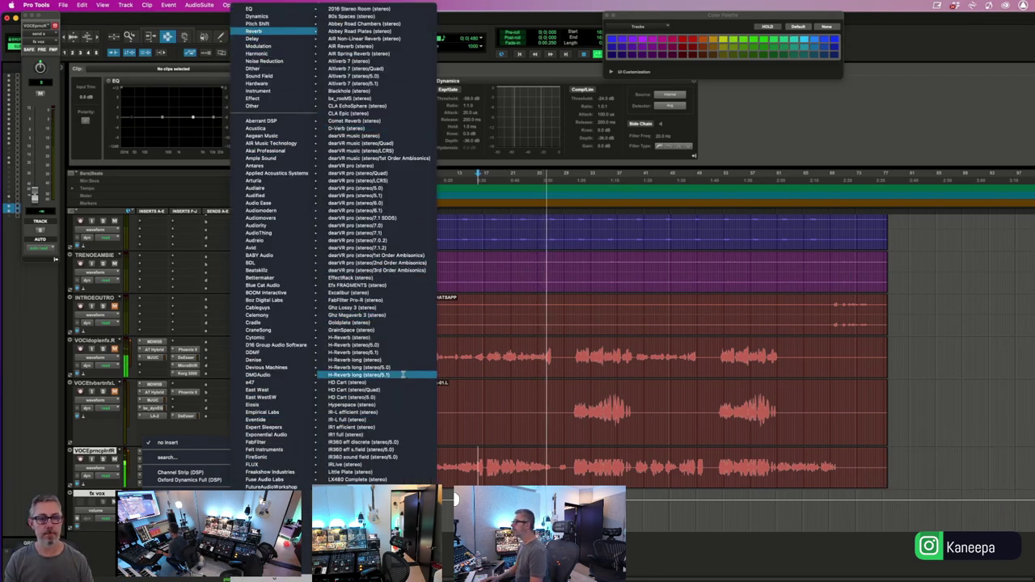
click(376, 377)
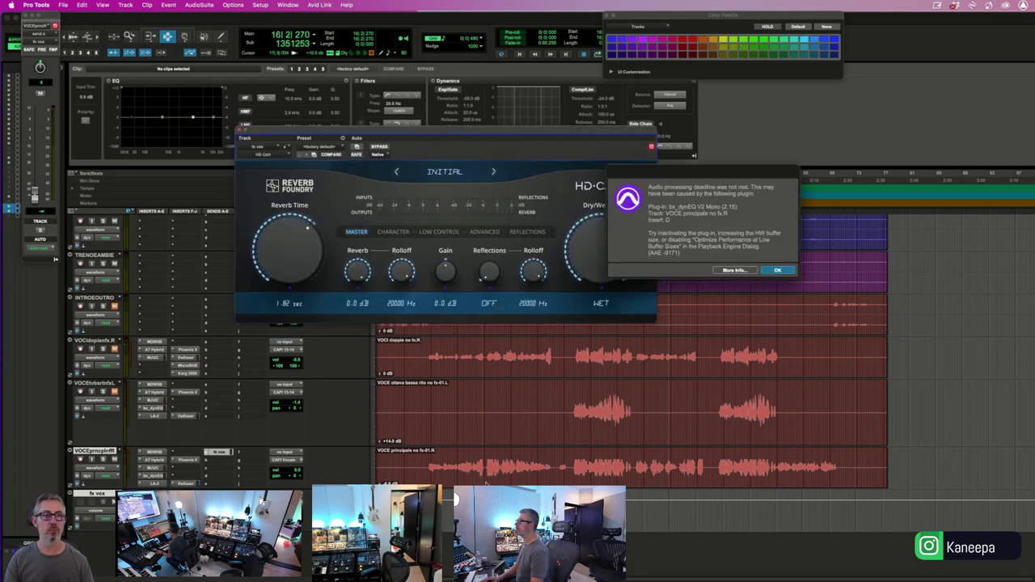
key(Return)
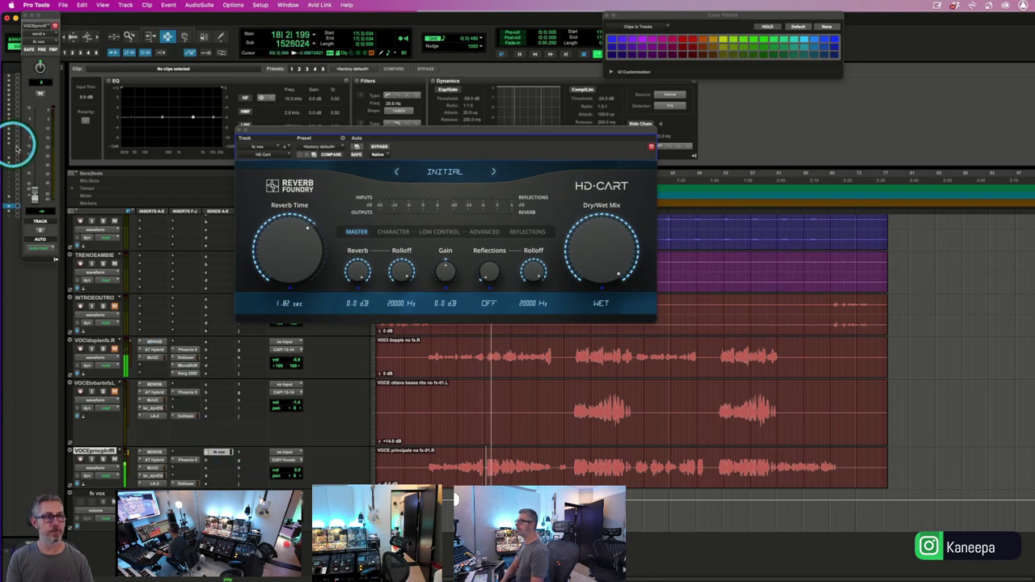
- Set the main vocal's fx vox send level to 0.0 dB and route the fx vox output to CAPI Vocals
alt+click(35, 194)
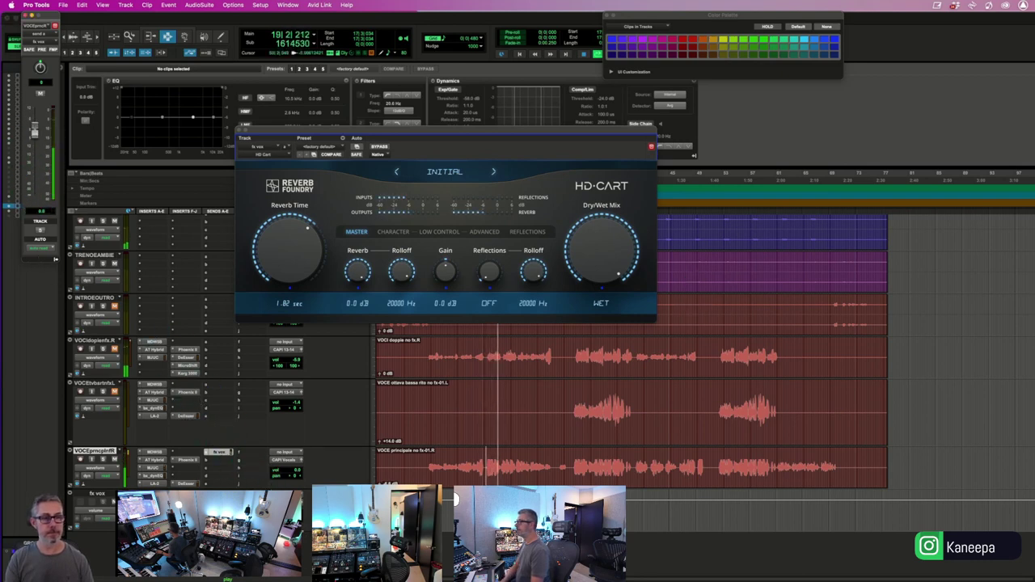
click(291, 501)
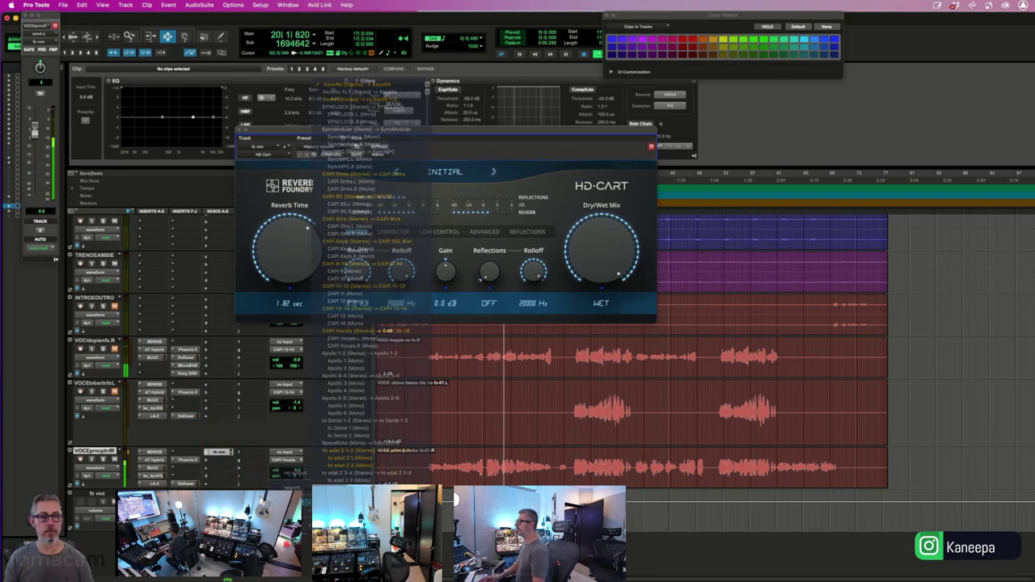
text(capi)
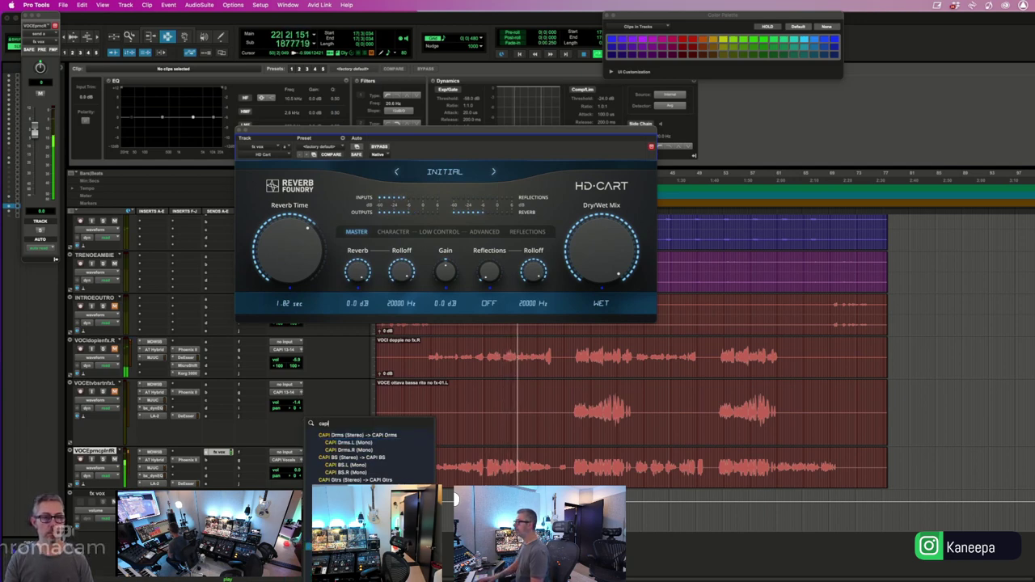
text( voc)
key(Return)
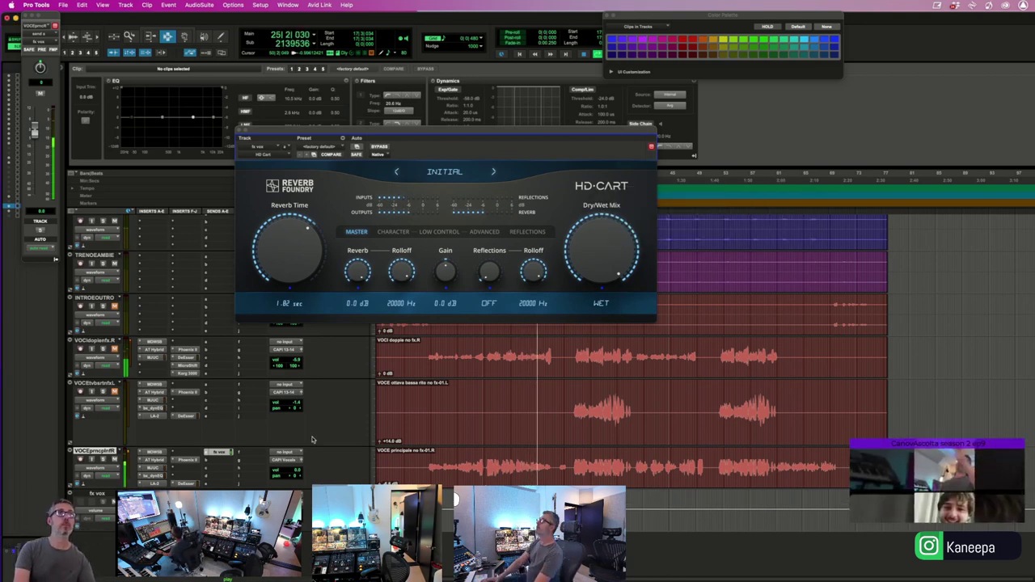
- Restart playback, audition HD Cart's Small Woodroom factory preset, and load the Voc Enhance preset
key(space)
key(space)
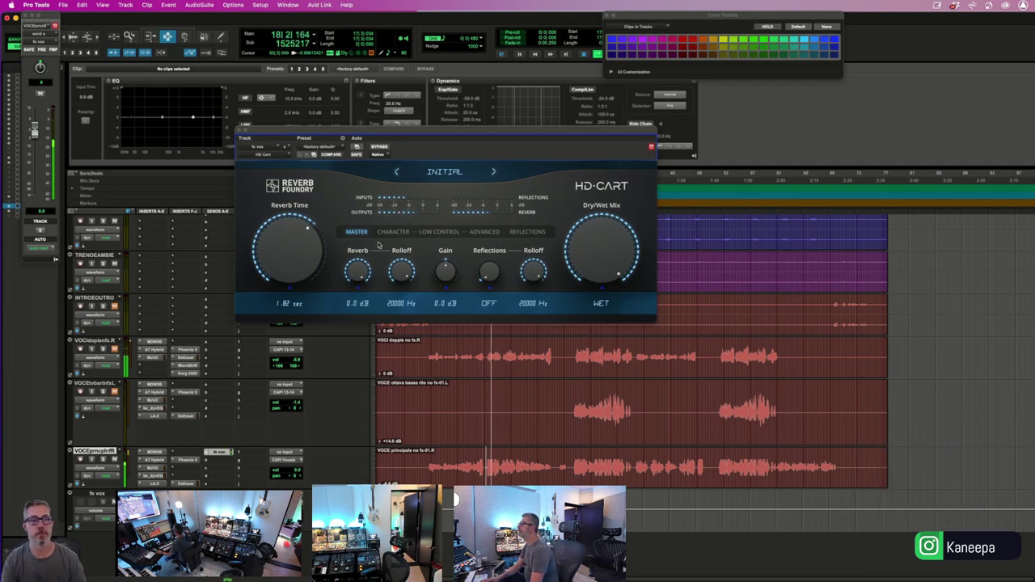
click(443, 173)
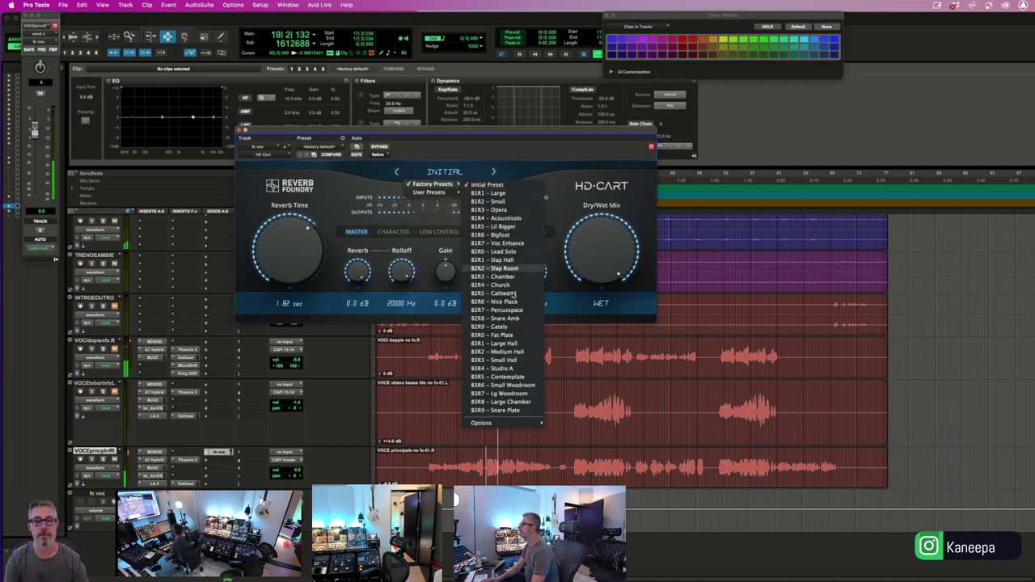
click(524, 384)
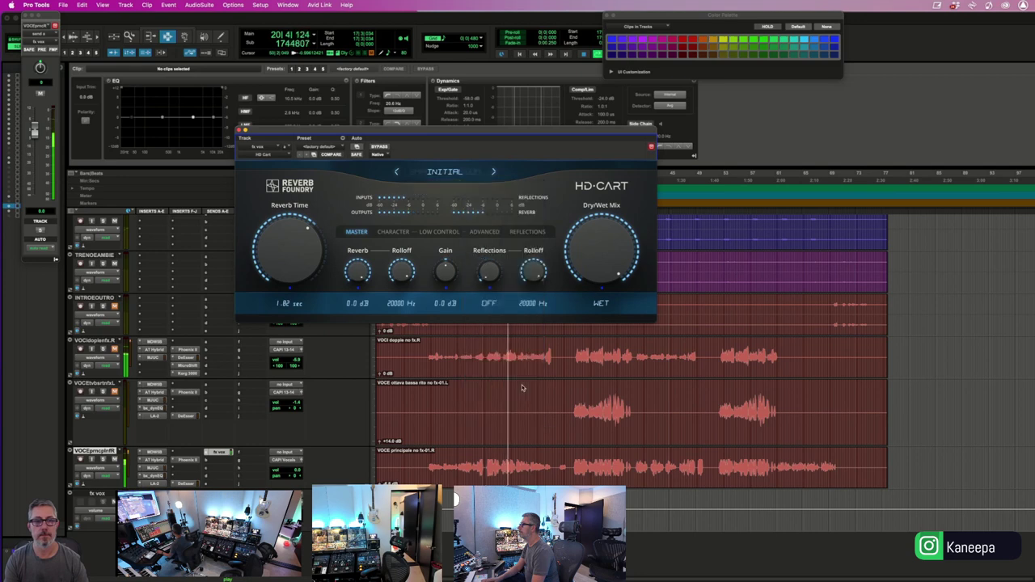
click(455, 178)
mouse_move(448, 187)
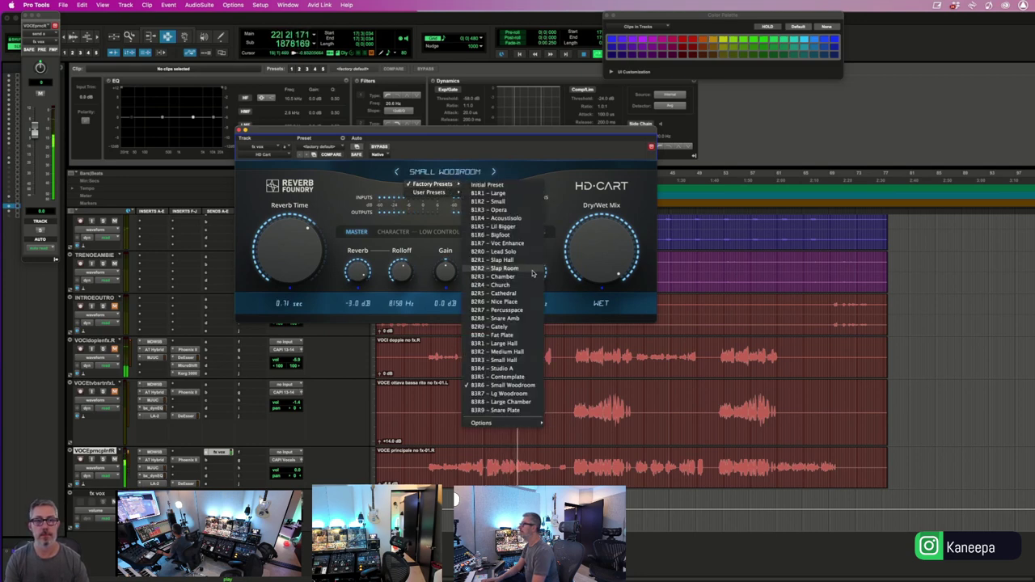
click(517, 243)
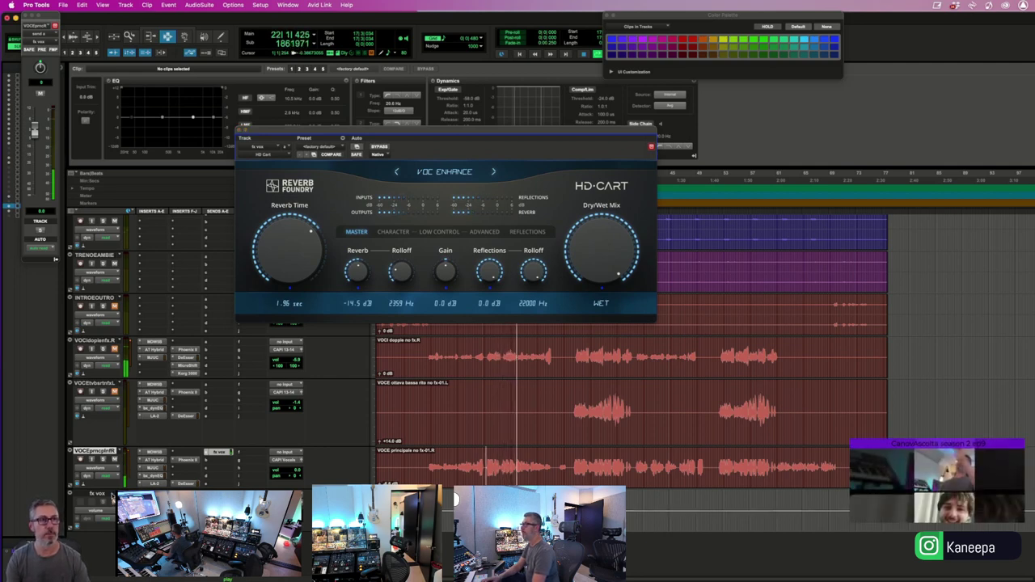
- Duplicate the fx vox track
click(125, 5)
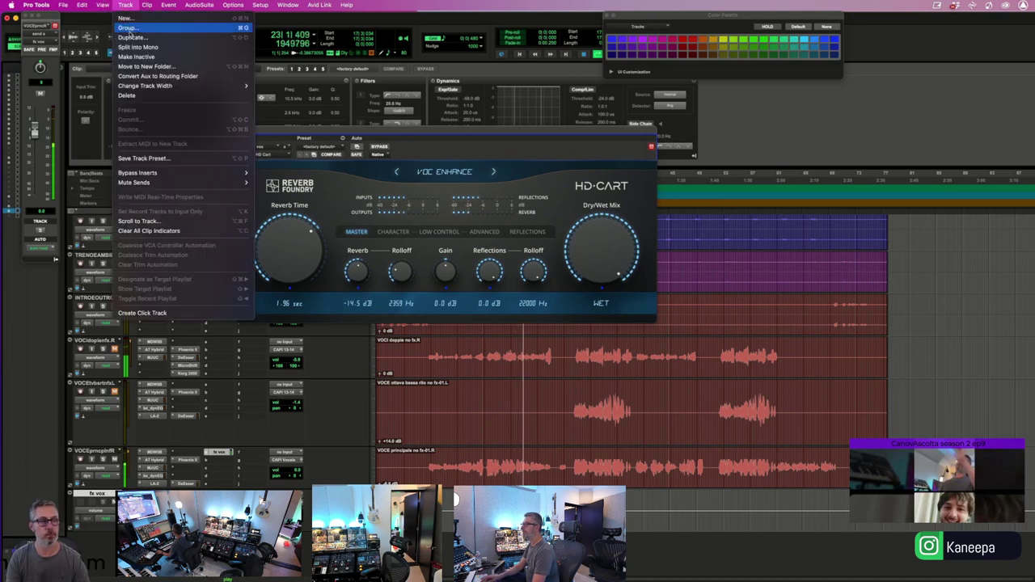
click(138, 36)
key(Return)
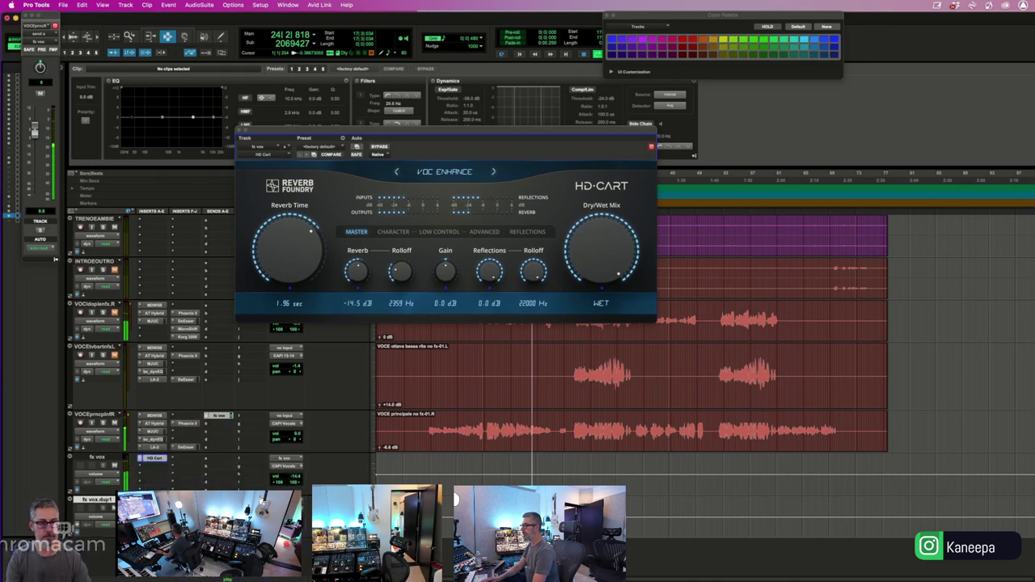
- Replay the song from bar 13 with the MicroShift plug-in of the duplicated fx vox track open
click(458, 447)
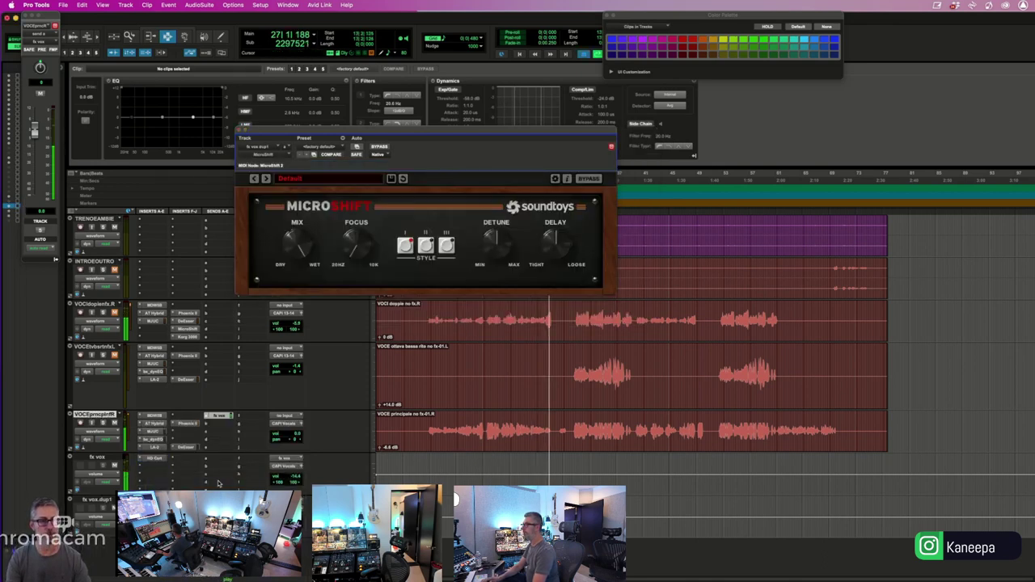
key(space)
key(space)
scroll(457, 448, down, 1)
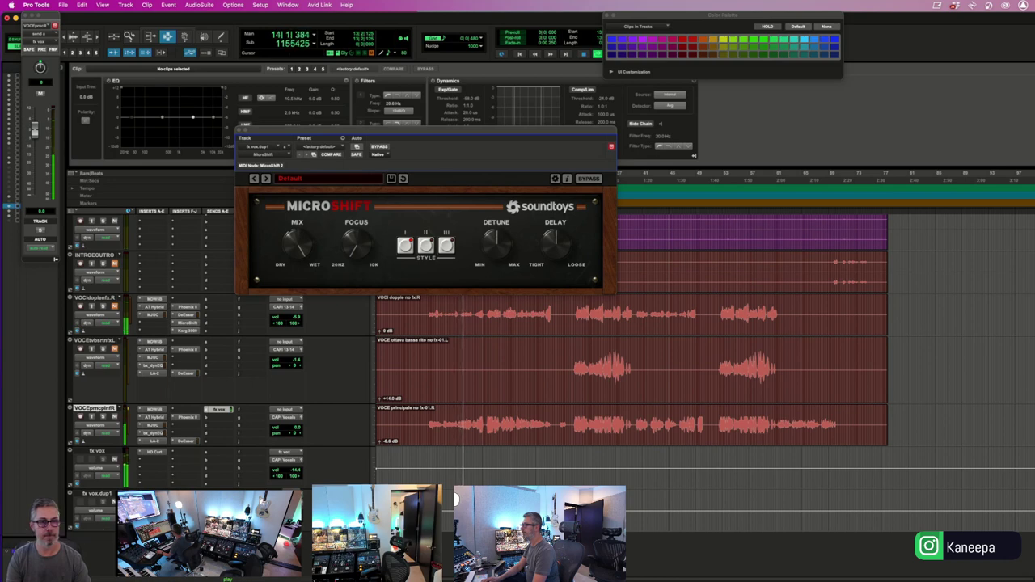
- Review the main vocal's inserts during playback: EQ6, Auto-Tune Hybrid, MJUC, bx_dynEQ V2 and the Teletronix LA-2
click(155, 410)
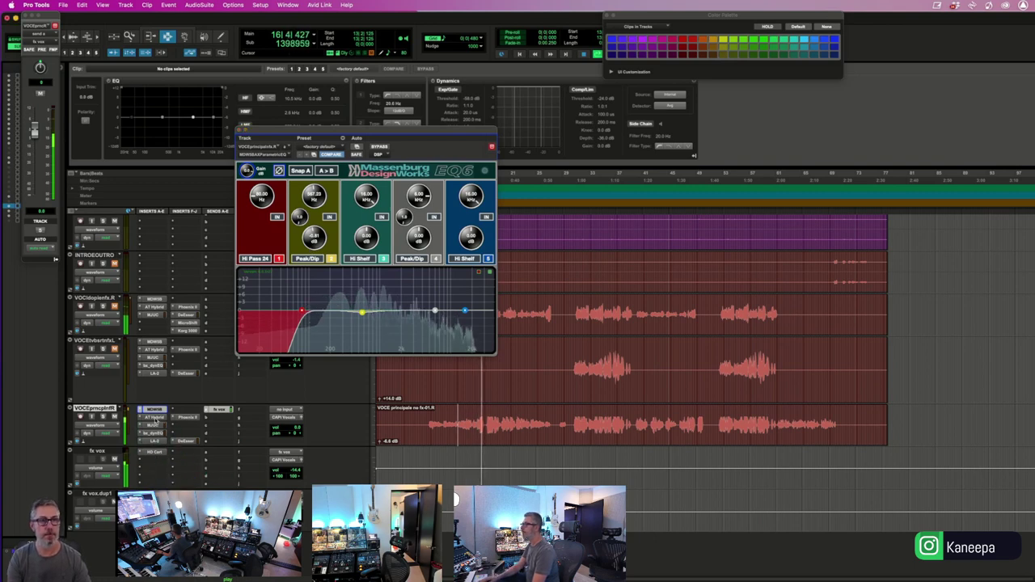
click(154, 417)
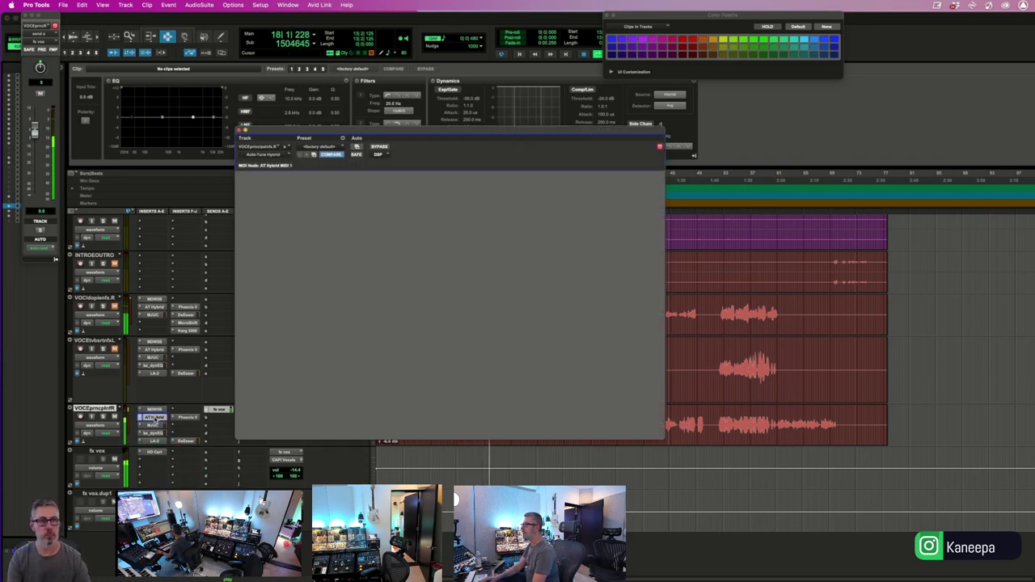
click(152, 417)
click(151, 426)
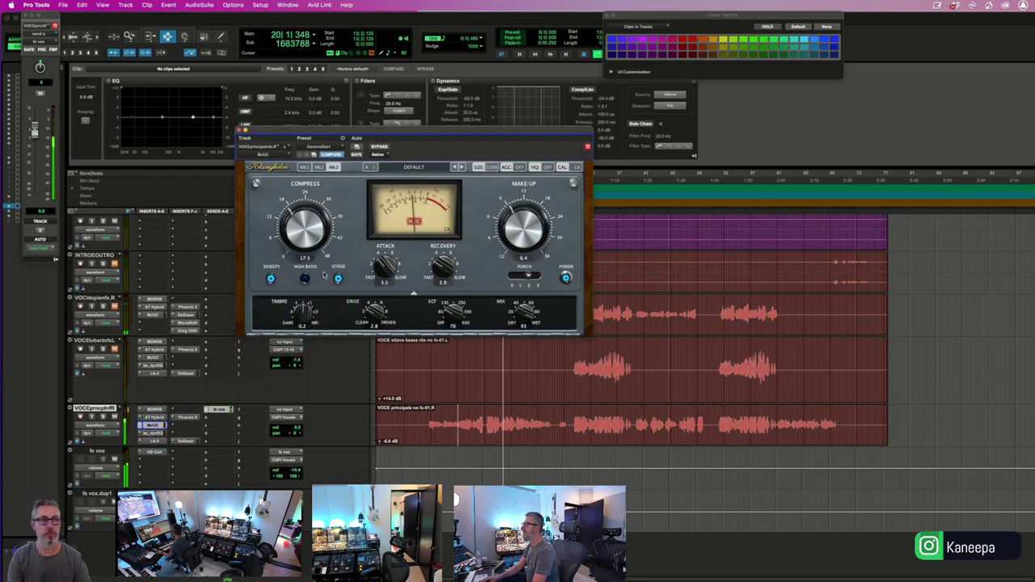
click(374, 148)
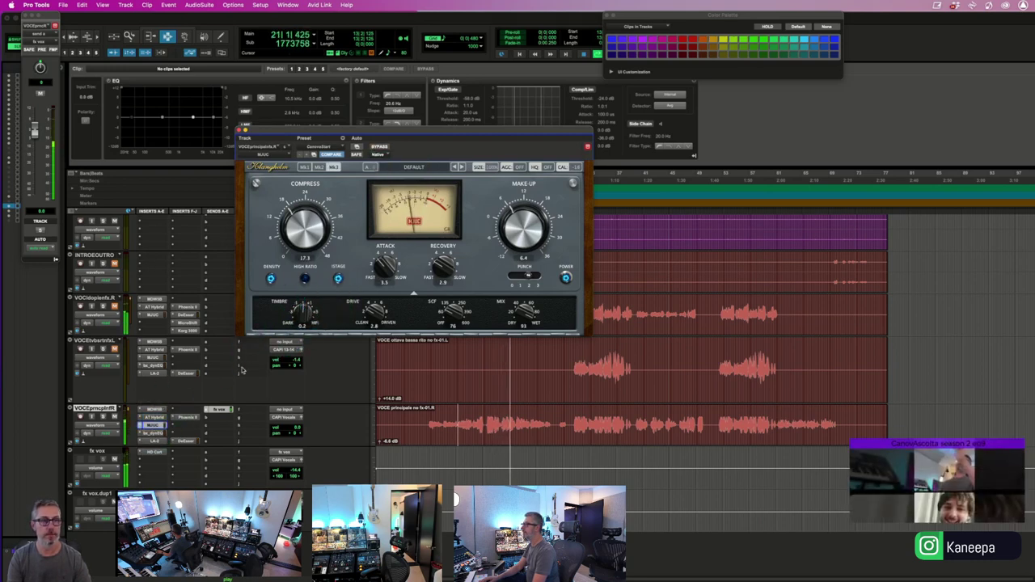
click(154, 433)
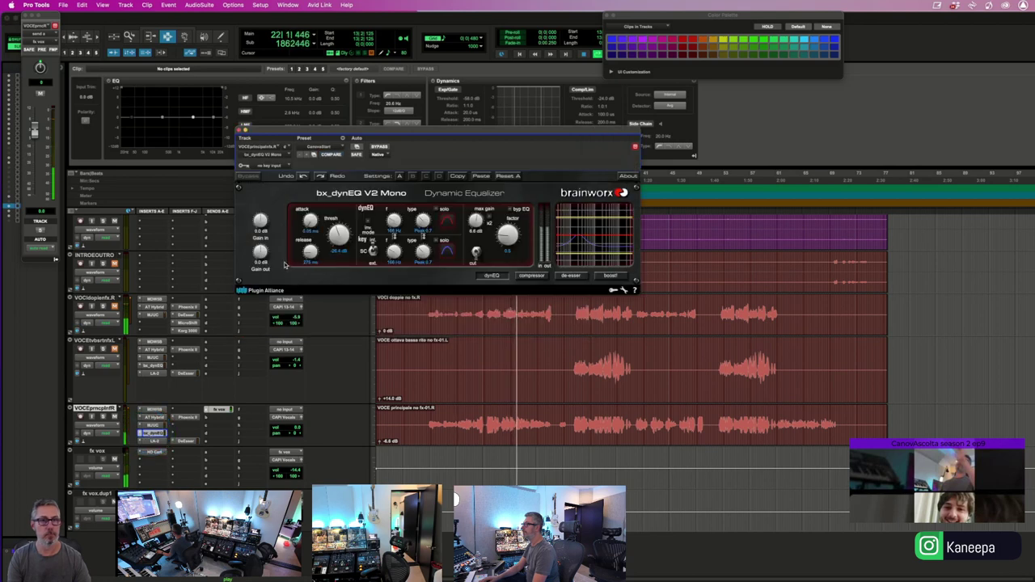
click(158, 441)
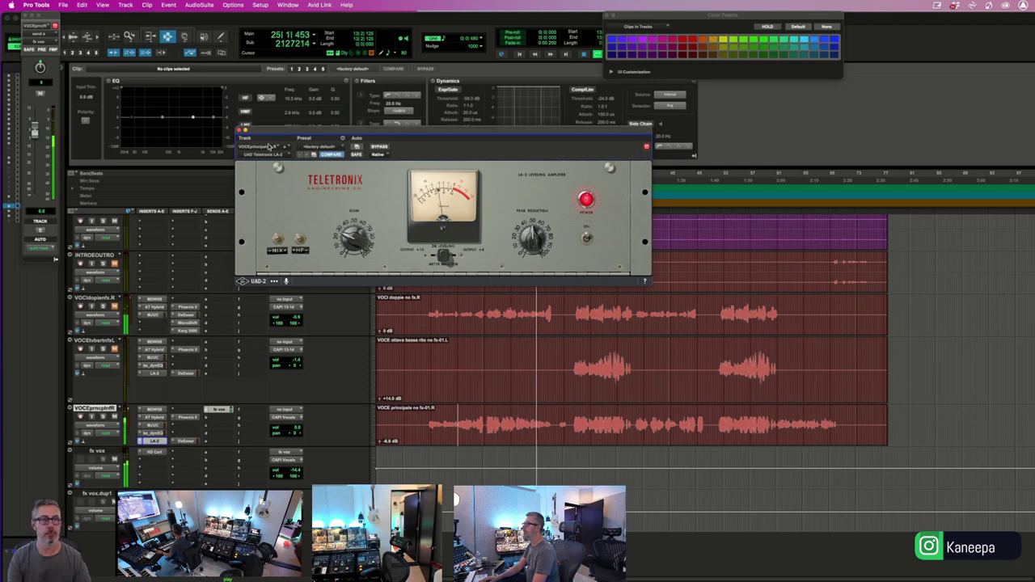
click(239, 130)
- Create a stereo aux input track named paral vox from a second send on the main vocal, next to the current track
click(223, 418)
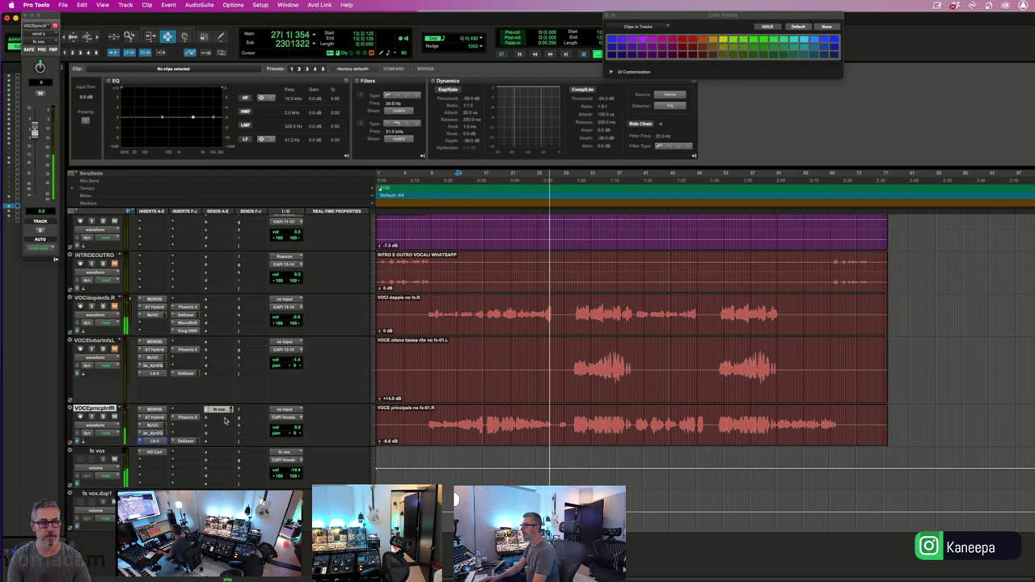
click(233, 470)
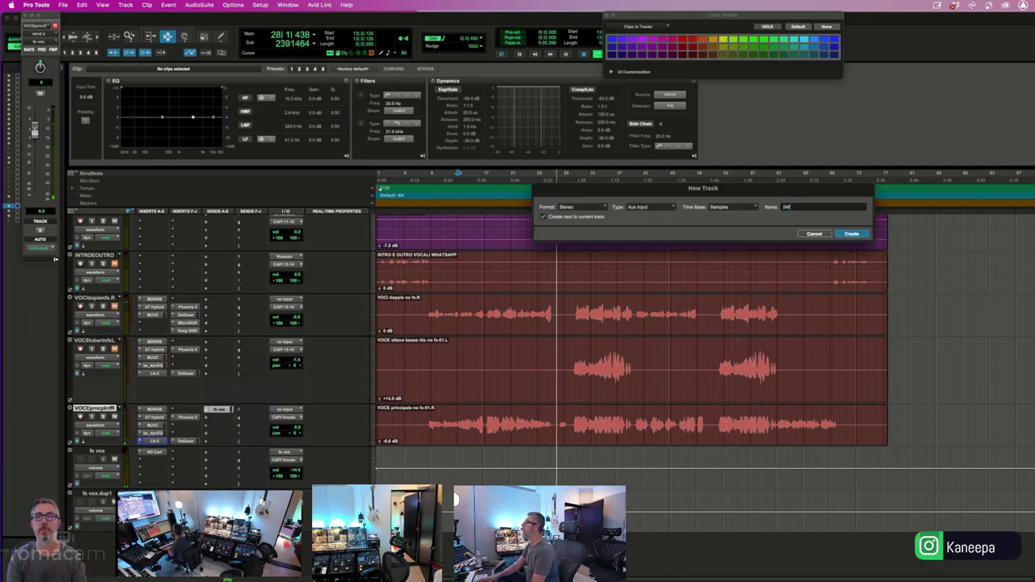
text(parshox)
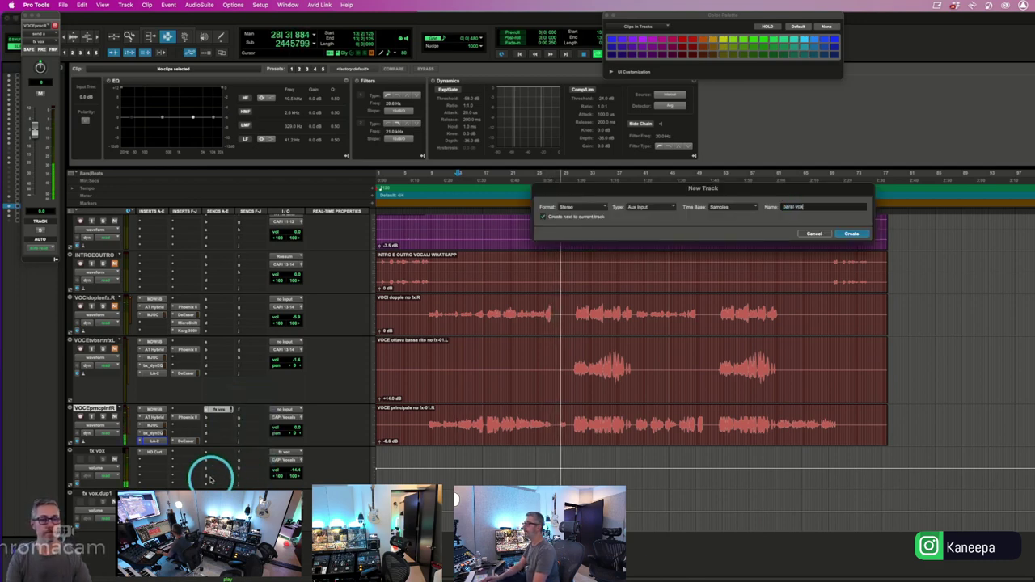
key(Return)
scroll(443, 437, down, 2)
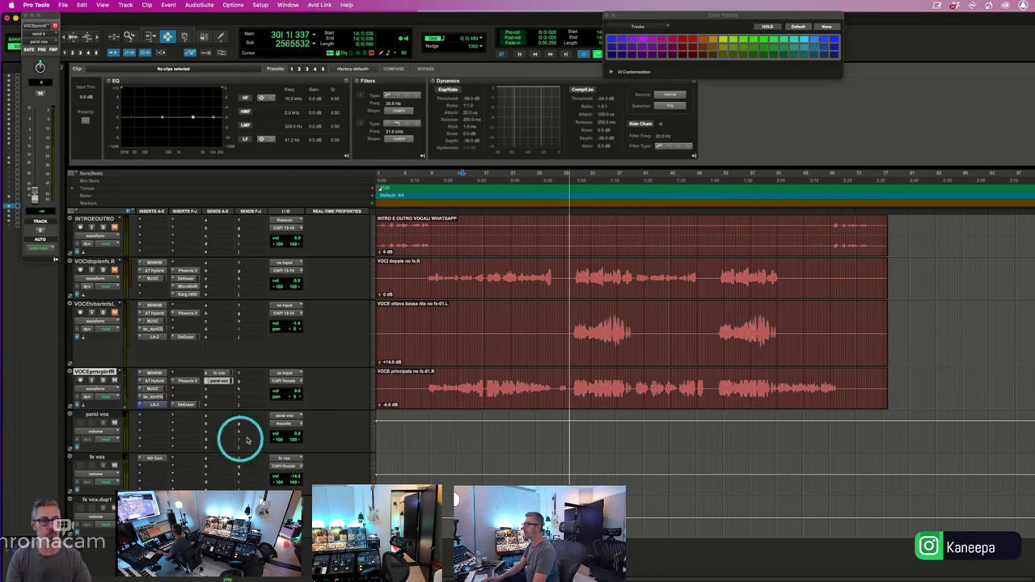
- Restart playback, set the main vocal's paral vox send to 0.0 dB, and route the paral vox output to CAPI Vocals
key(space)
key(space)
key(space)
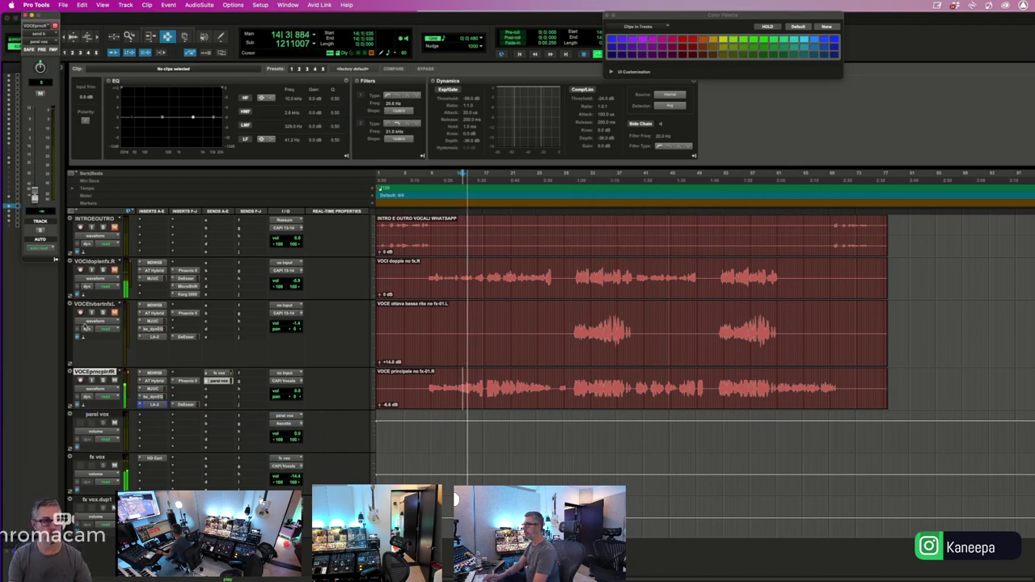
click(285, 423)
click(371, 439)
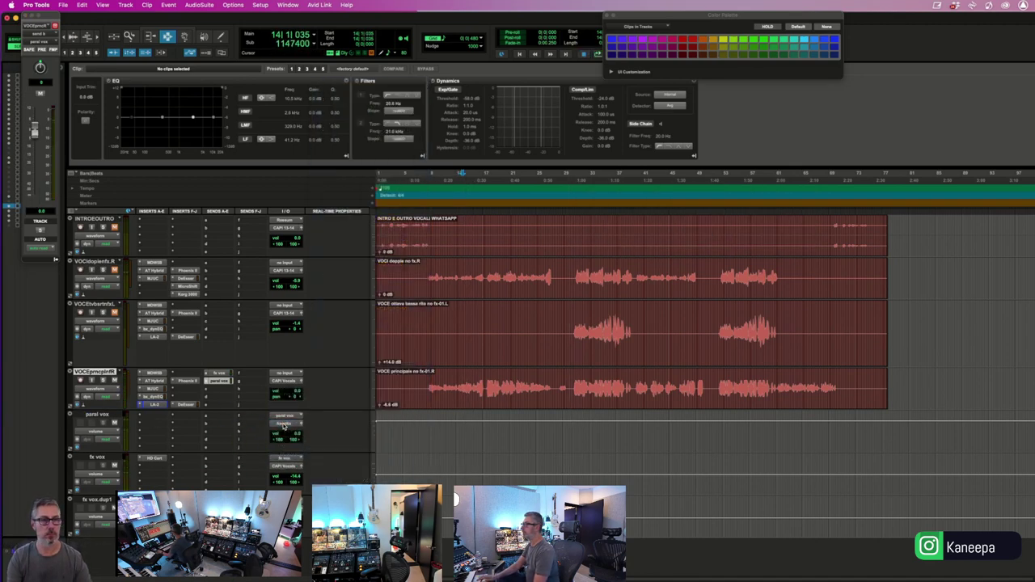
- Insert the Arousor compressor on the paral vox track and lower the track's volume to about -9 dB during playback
click(154, 416)
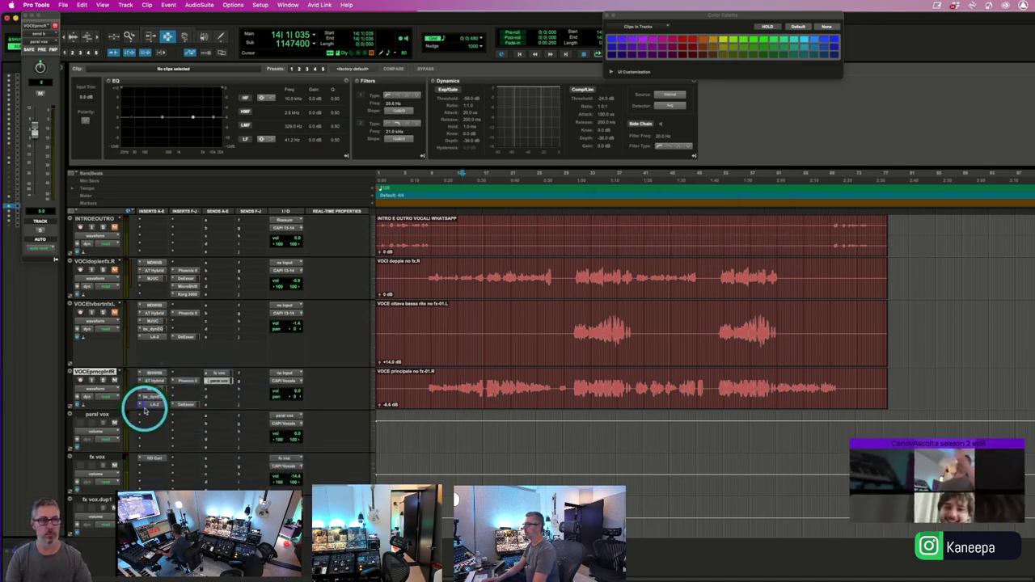
click(144, 410)
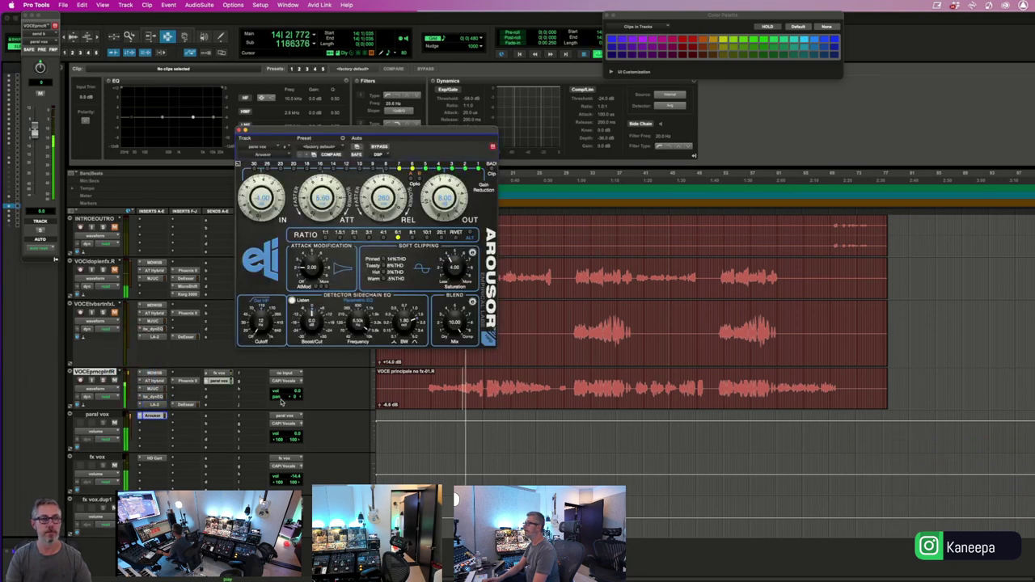
click(288, 435)
drag(288, 438, 287, 439)
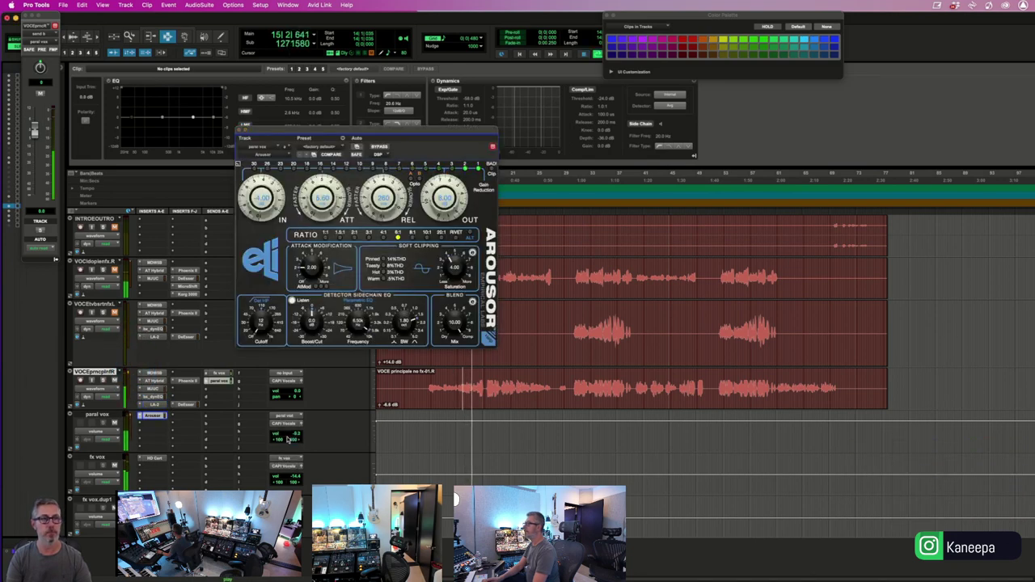
- Set the Arousor to input 5.40, release 113 and ratio 4:1, with a faster attack and a lower output
drag(255, 211, 256, 191)
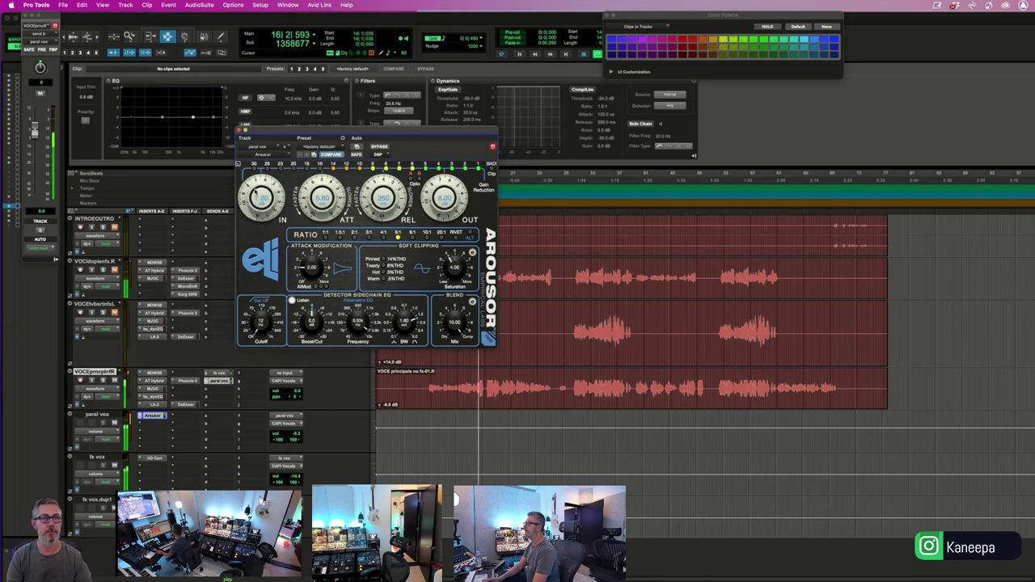
drag(380, 212, 373, 220)
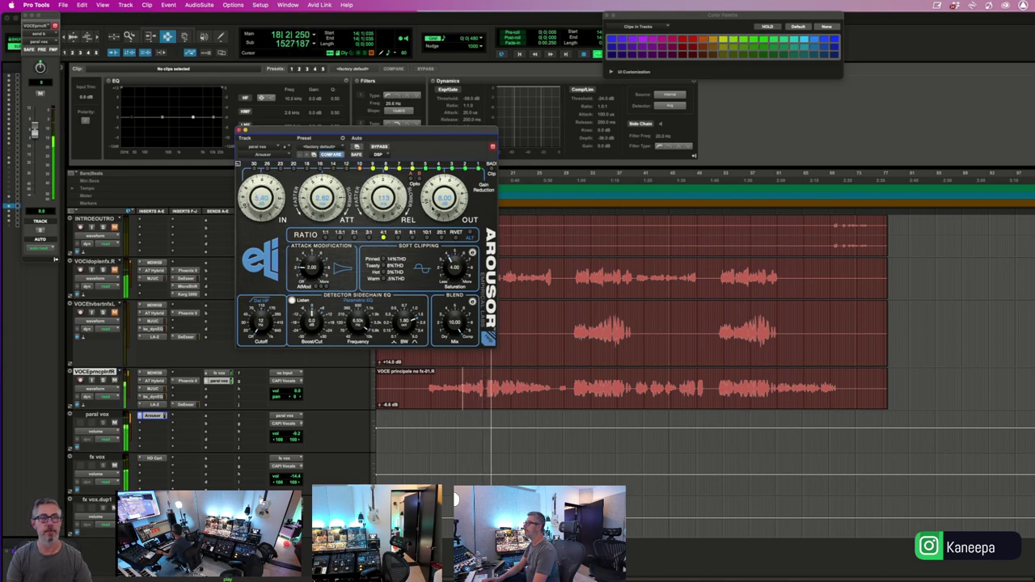
drag(429, 188, 426, 220)
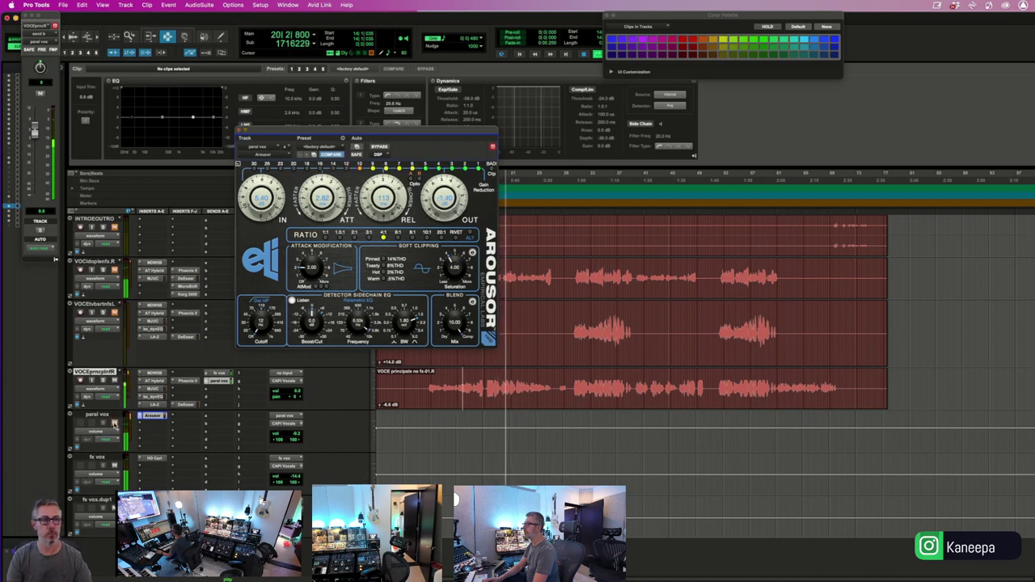
- Unmute paral vox, lower its volume to about -12 dB, and close the Arousor window
click(114, 423)
drag(295, 433, 294, 437)
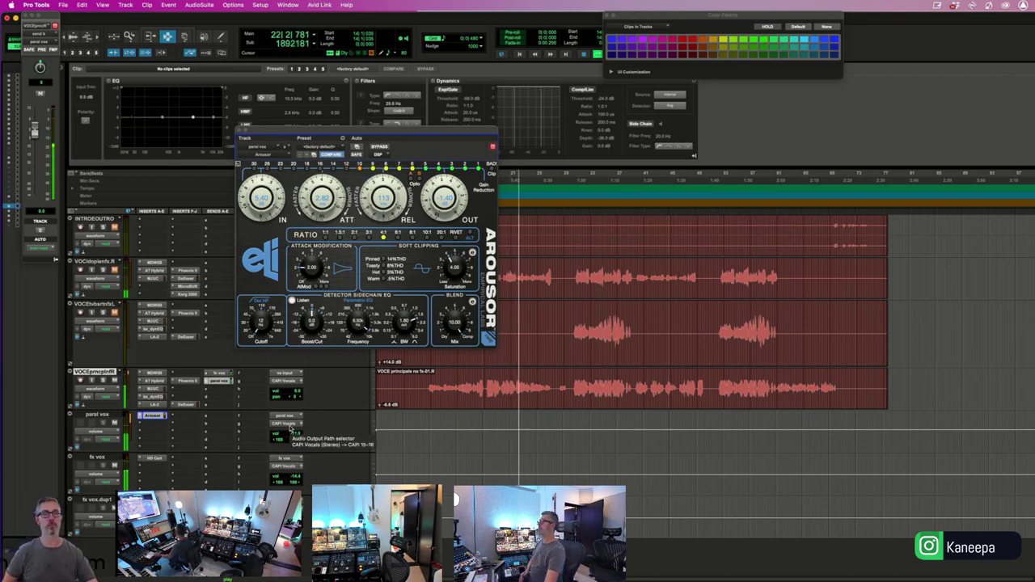
click(286, 416)
click(268, 312)
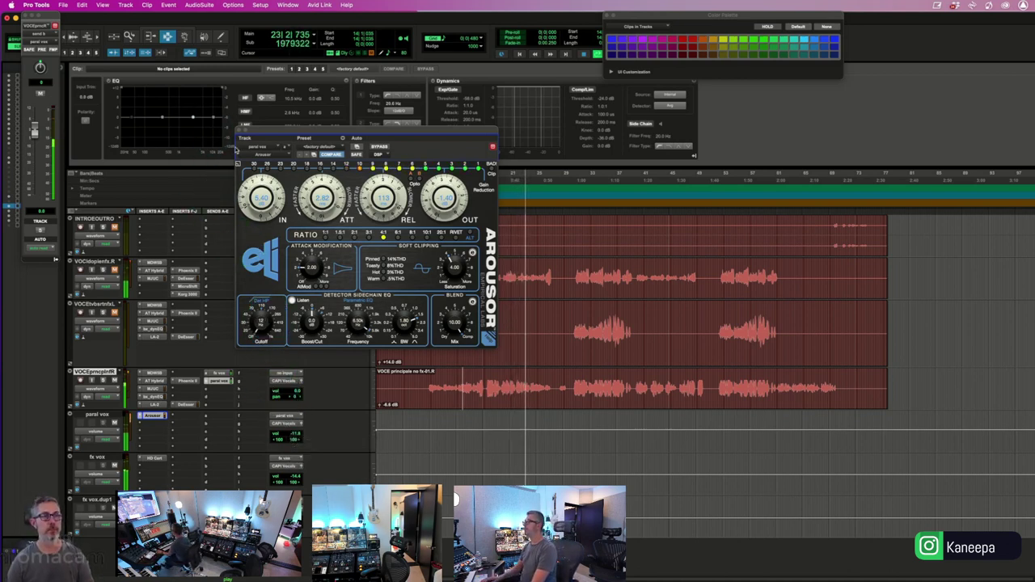
click(239, 130)
- Replay the song from bar 15 and lower the paral vox volume to about -13 dB
click(471, 397)
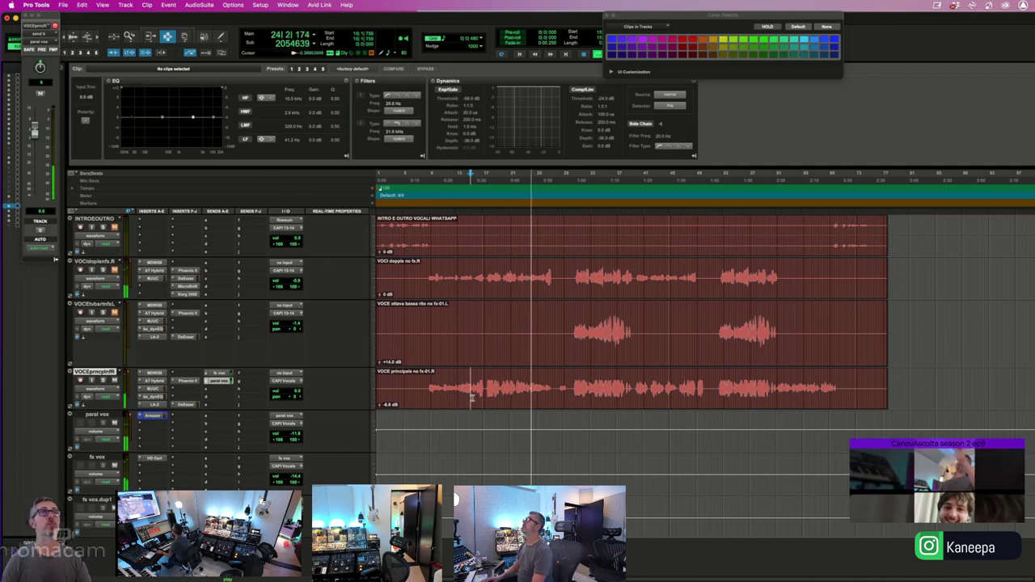
click(472, 396)
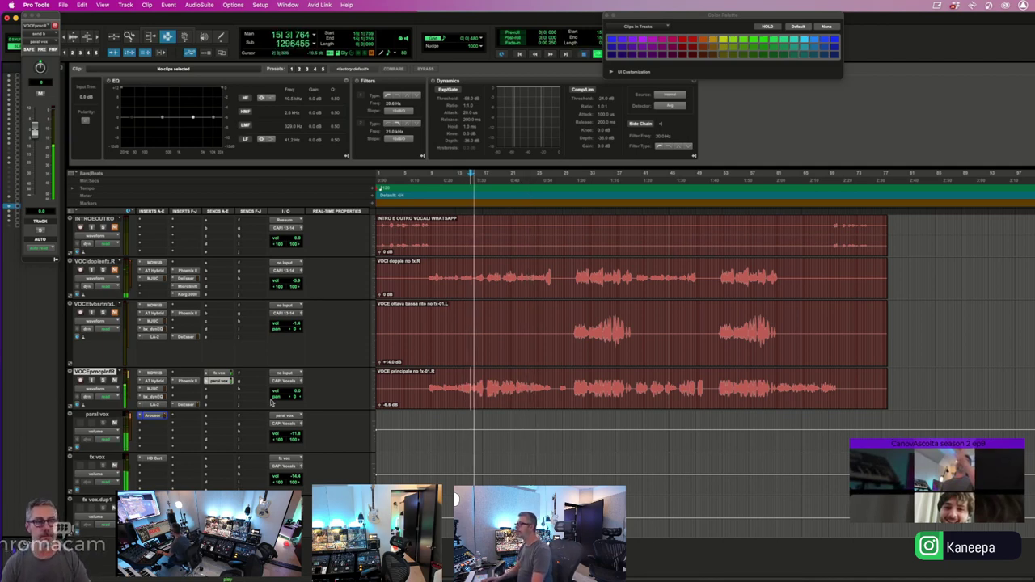
drag(280, 432, 281, 432)
- Duplicate the paral vox track once, including its inserts and sends
click(97, 415)
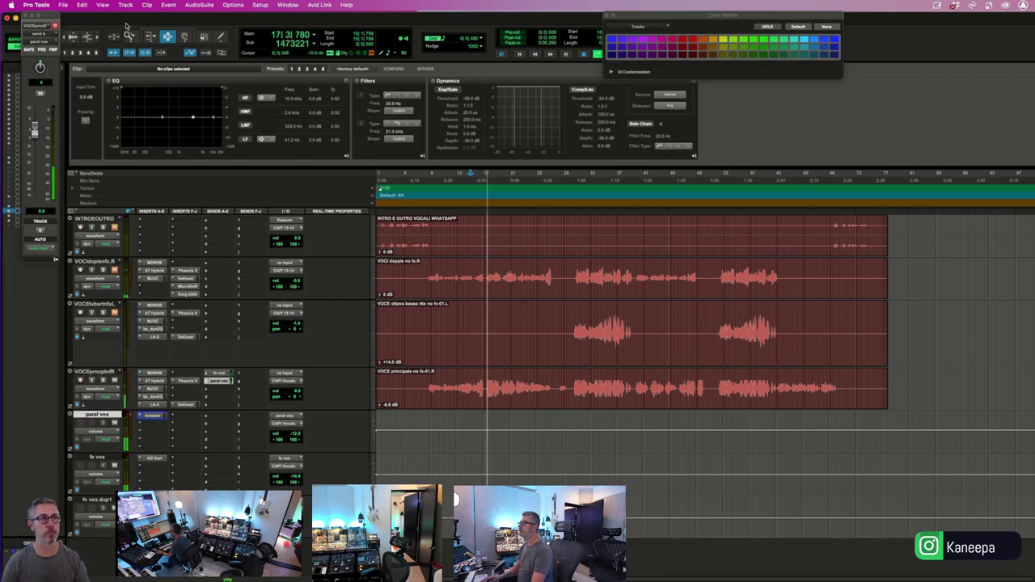
click(125, 5)
click(141, 35)
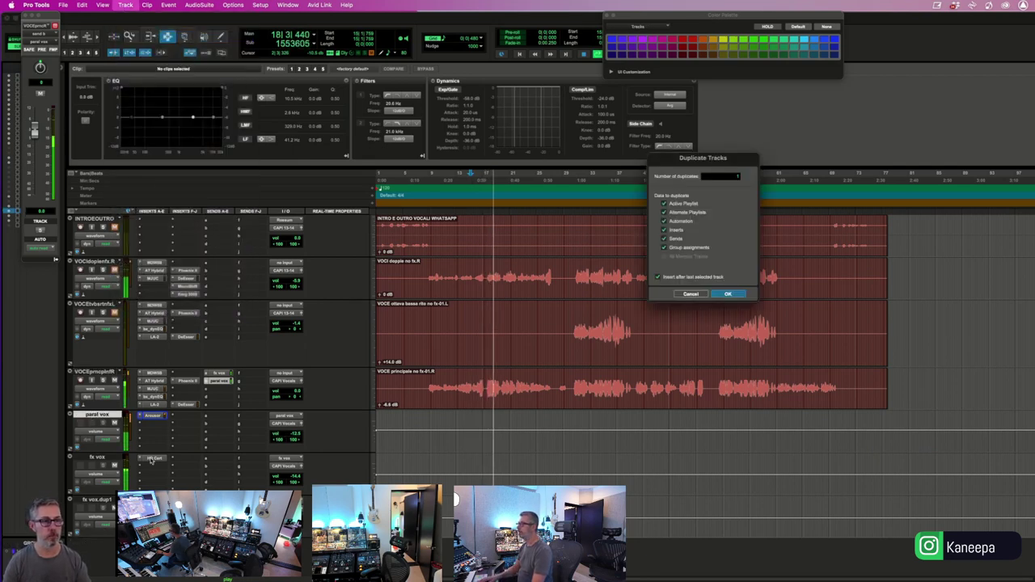
key(Return)
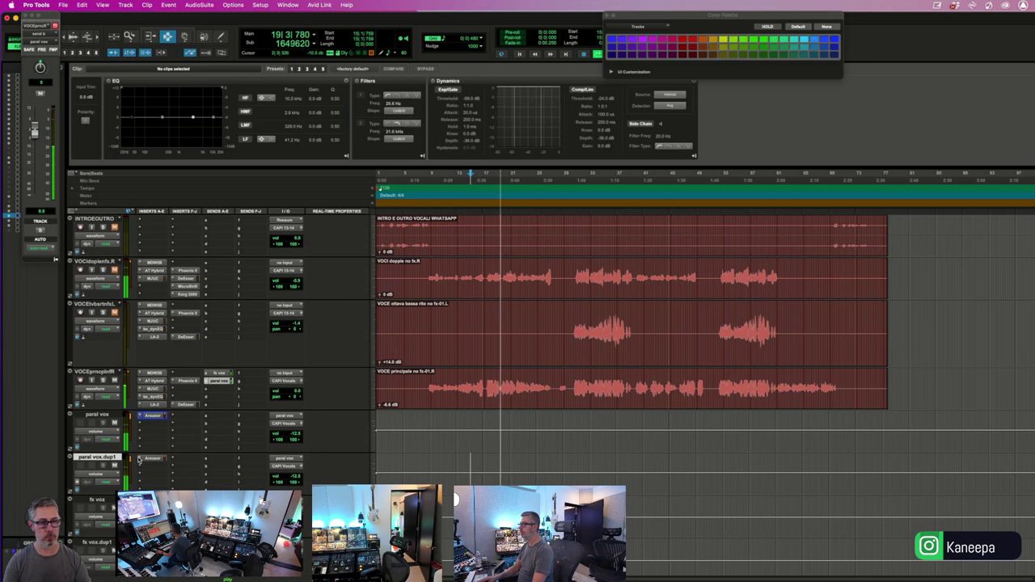
- Replace the Arousor on the duplicated paral vox track with the UAD Pultec EQP-1A and replay from bar 18
click(140, 458)
click(297, 478)
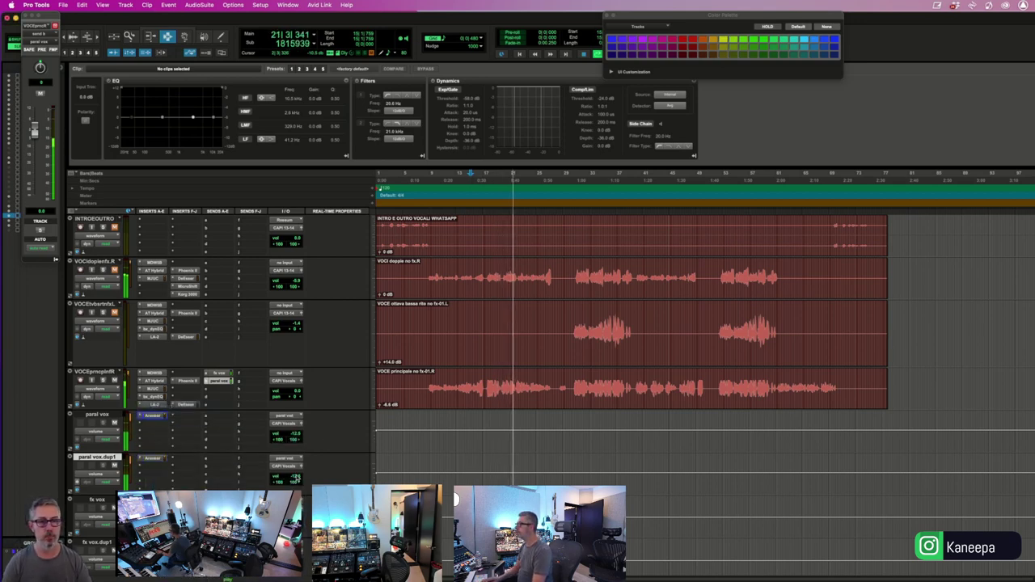
click(489, 418)
key(space)
key(space)
- Boost the highs on the Pultec EQP-1A, setting the high frequency to 10 kcs and the attenuation selector to 20
drag(468, 193, 473, 201)
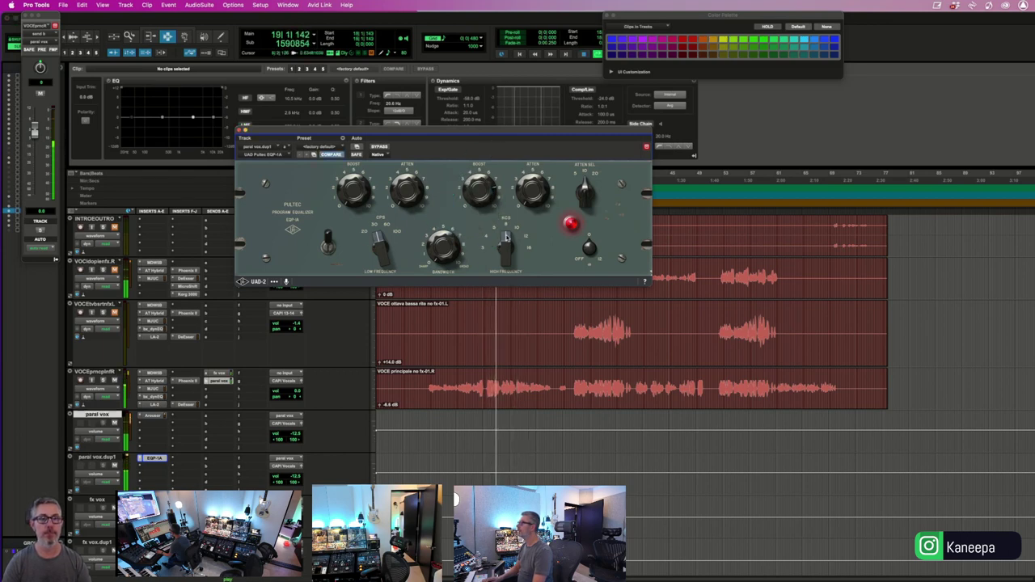
drag(507, 236, 512, 231)
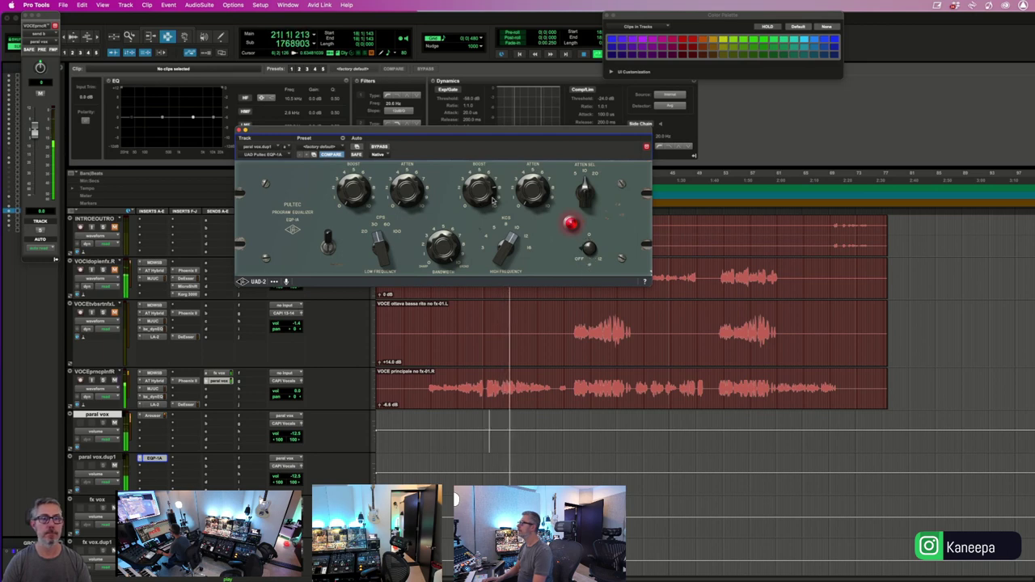
drag(582, 191, 580, 148)
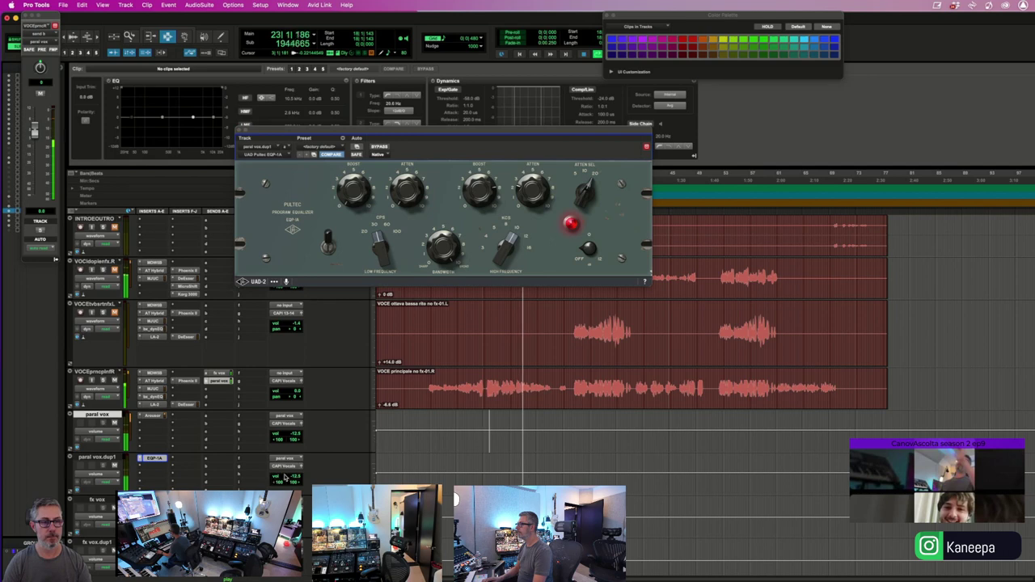
- Lower both paral vox tracks to about -13.8 dB, close the Pultec window, and stop playback
click(489, 430)
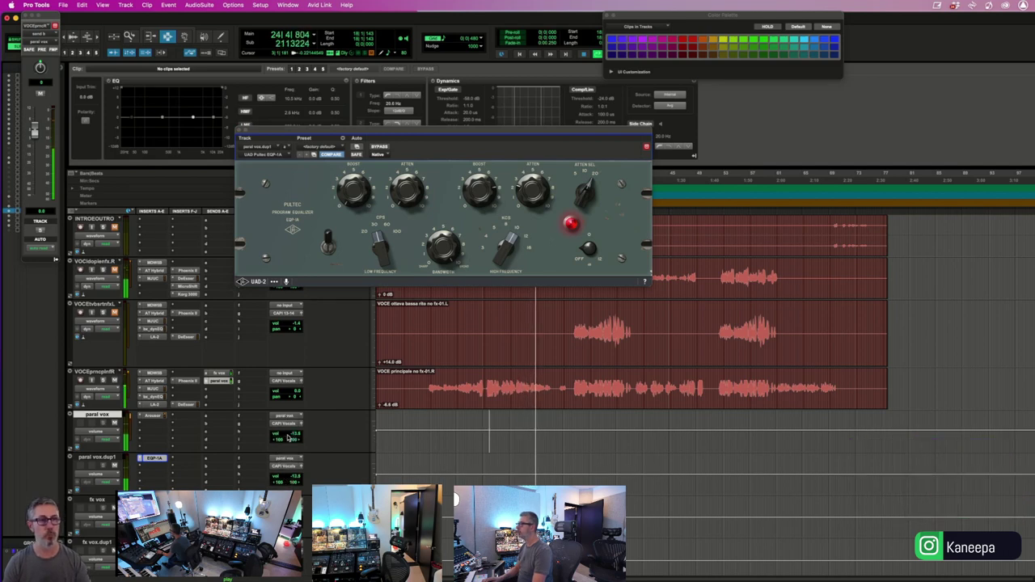
click(240, 131)
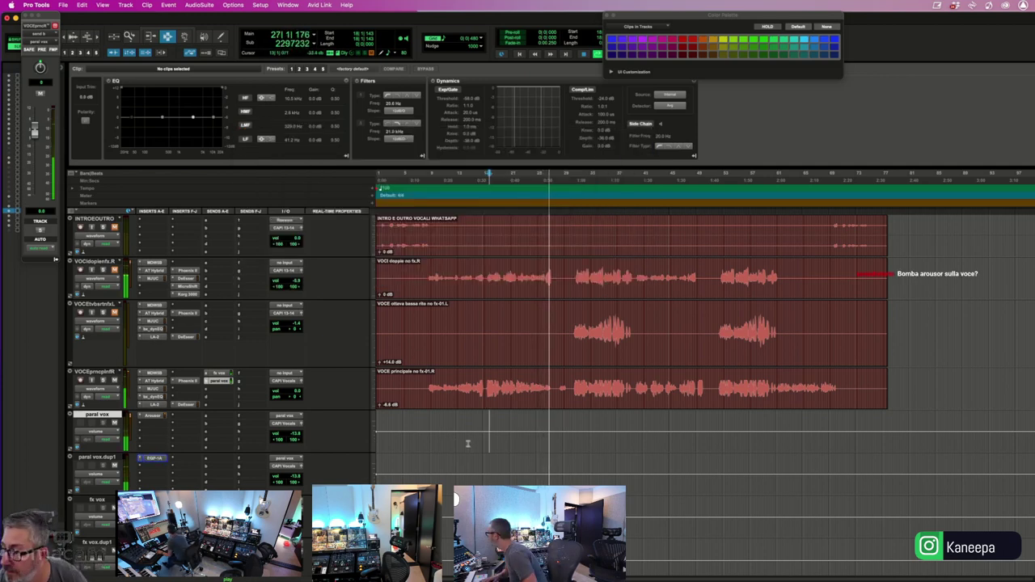
key(space)
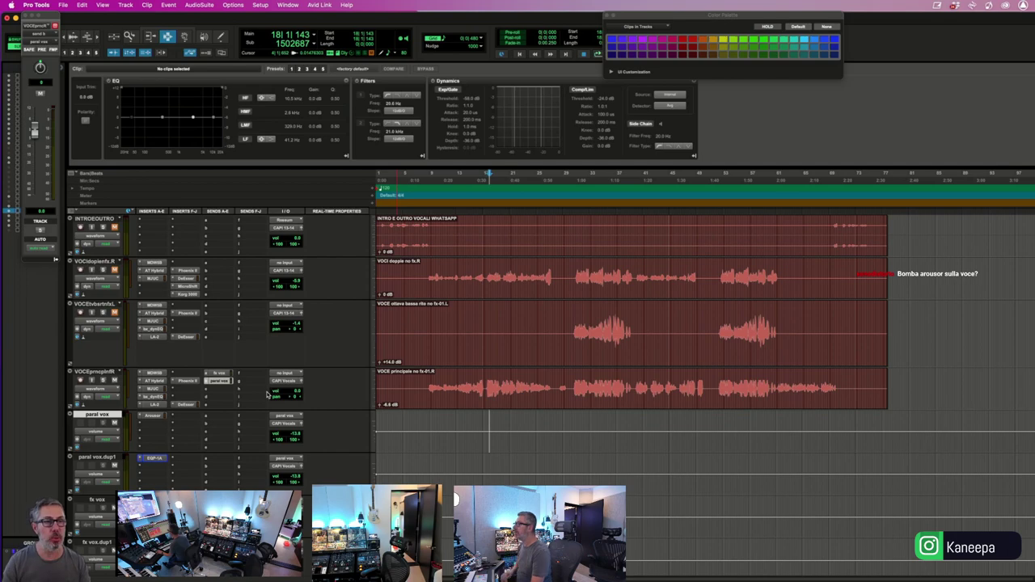
scroll(266, 394, up, 10)
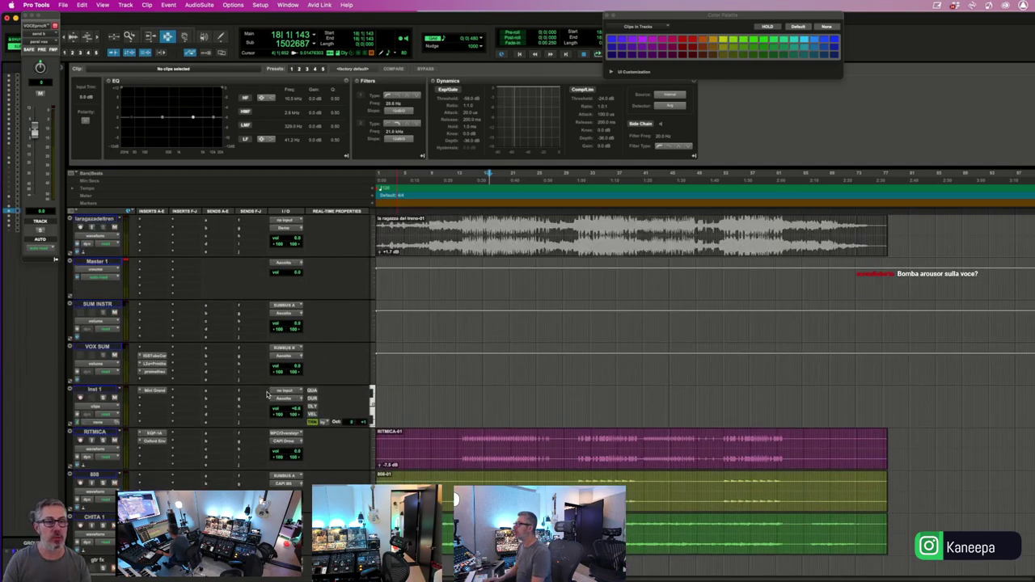
scroll(267, 393, down, 3)
scroll(266, 394, down, 1)
scroll(267, 394, up, 4)
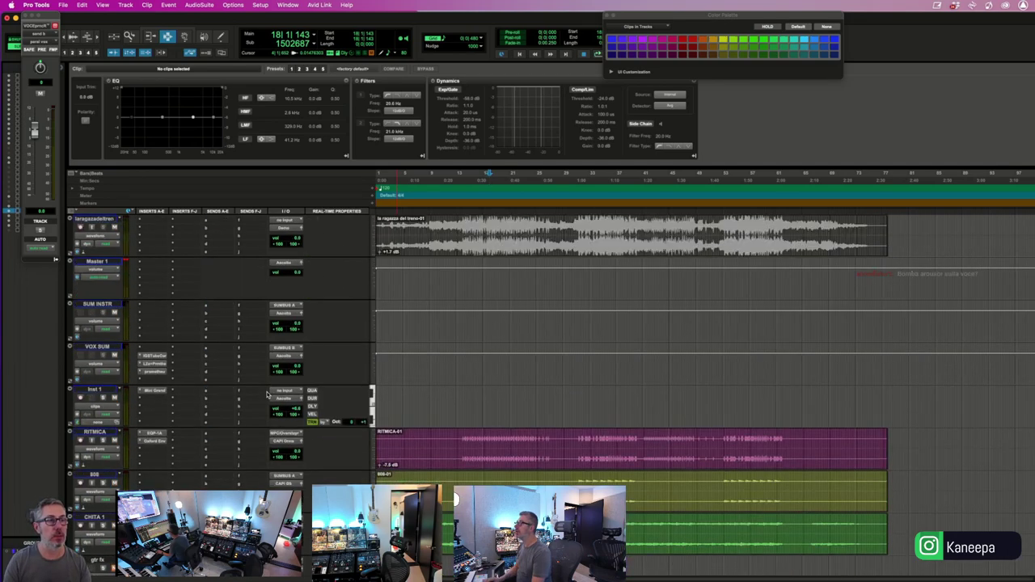
scroll(267, 394, down, 10)
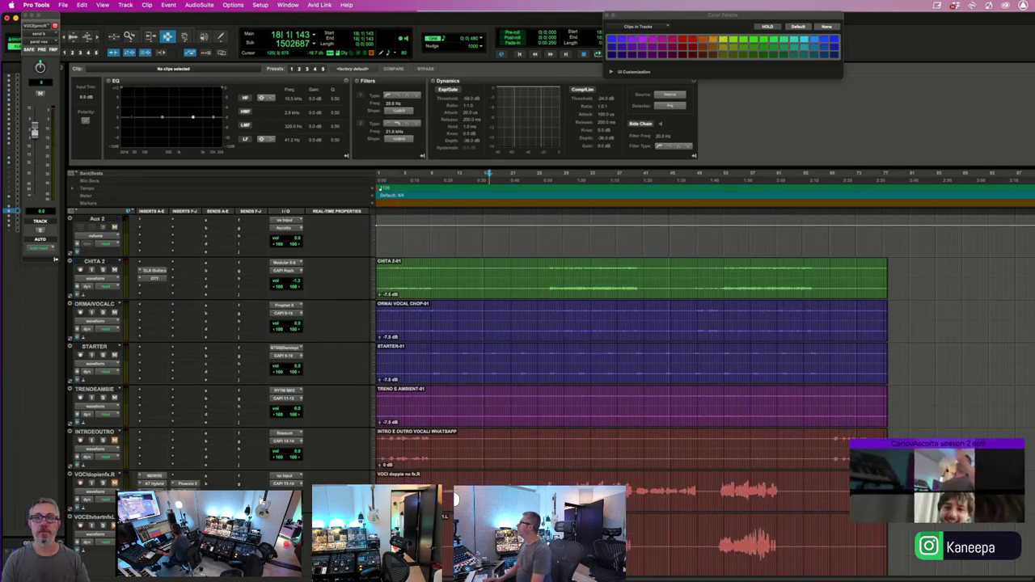
- Hide the EQ, filter and dynamics section above the tracks and play the song from bar 14
key(alt+6)
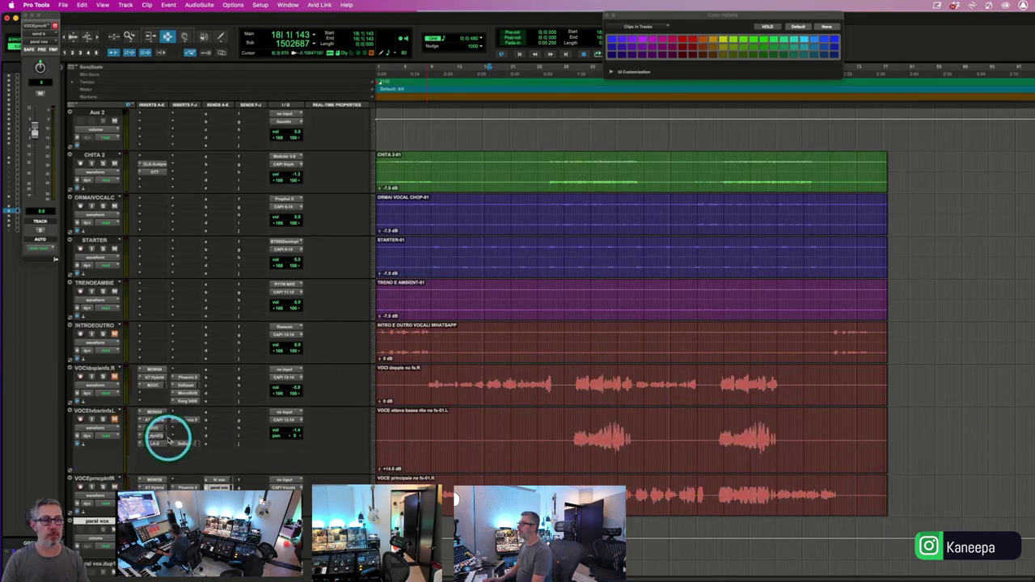
scroll(168, 438, down, 4)
scroll(169, 440, up, 14)
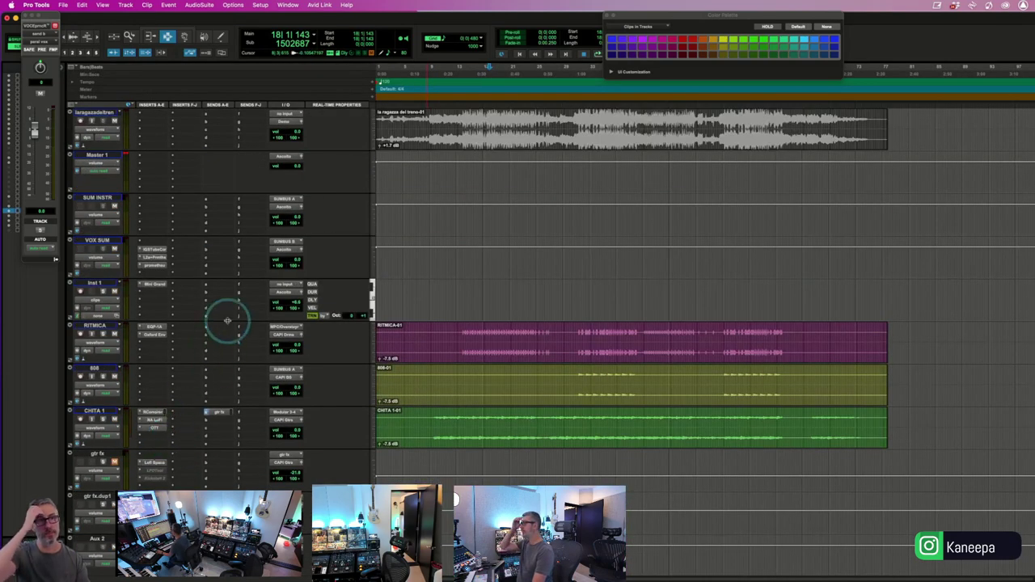
scroll(228, 321, down, 3)
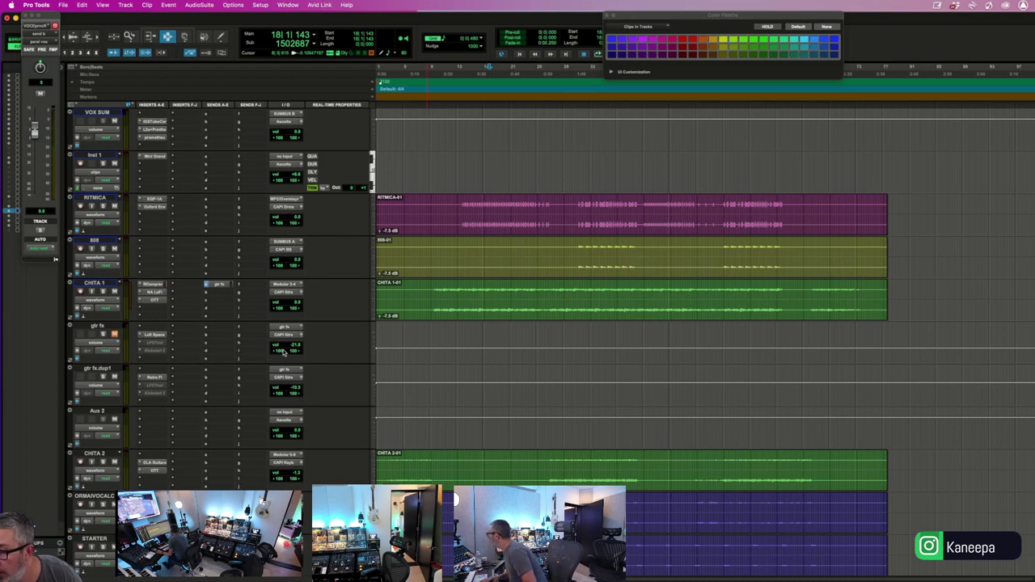
click(386, 348)
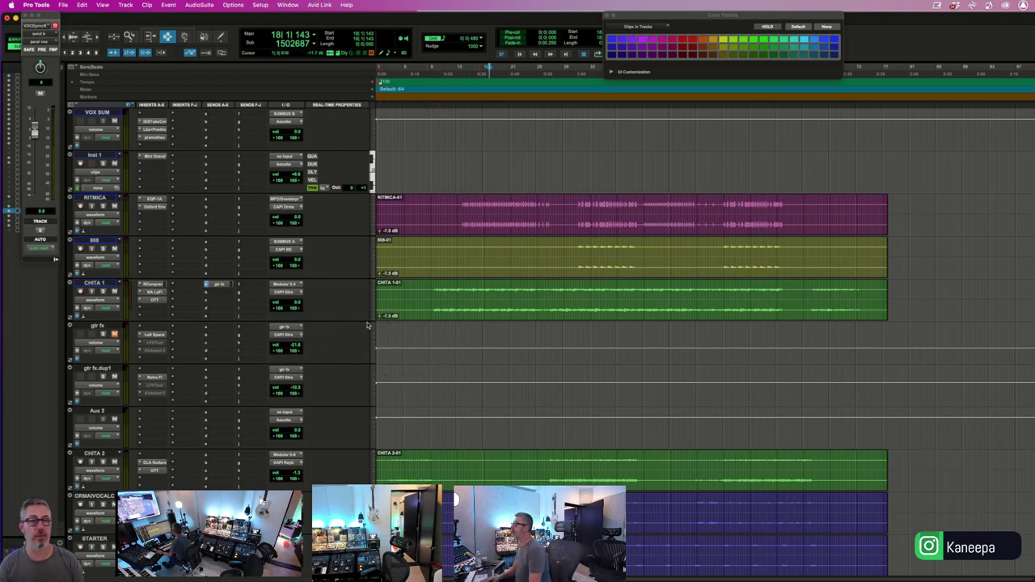
click(464, 305)
click(230, 233)
key(space)
click(111, 204)
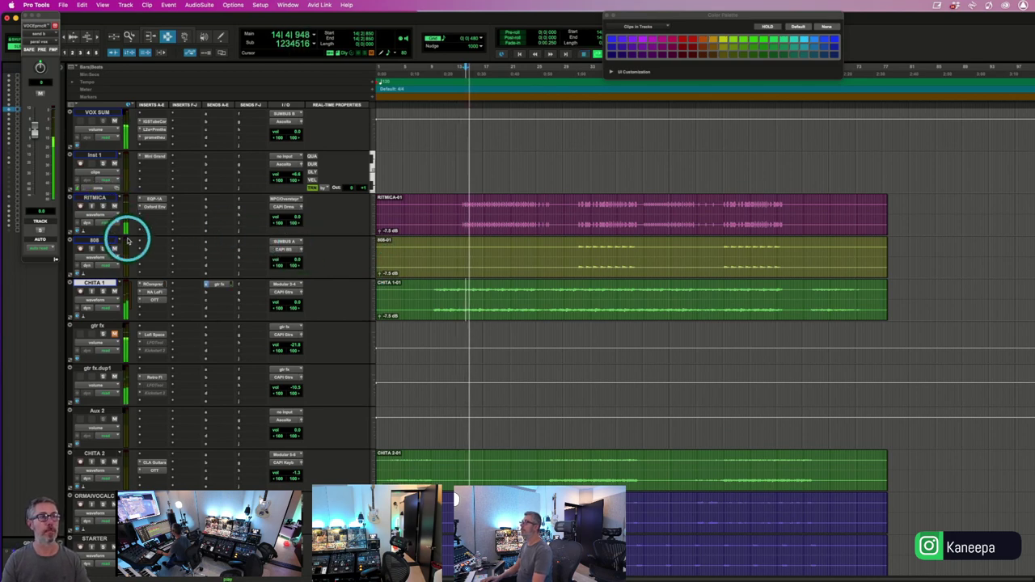
- Insert the stereo Sibilance de-esser in the last insert slot of VOX SUM, set its threshold to -11.5, and close it
scroll(115, 157, up, 3)
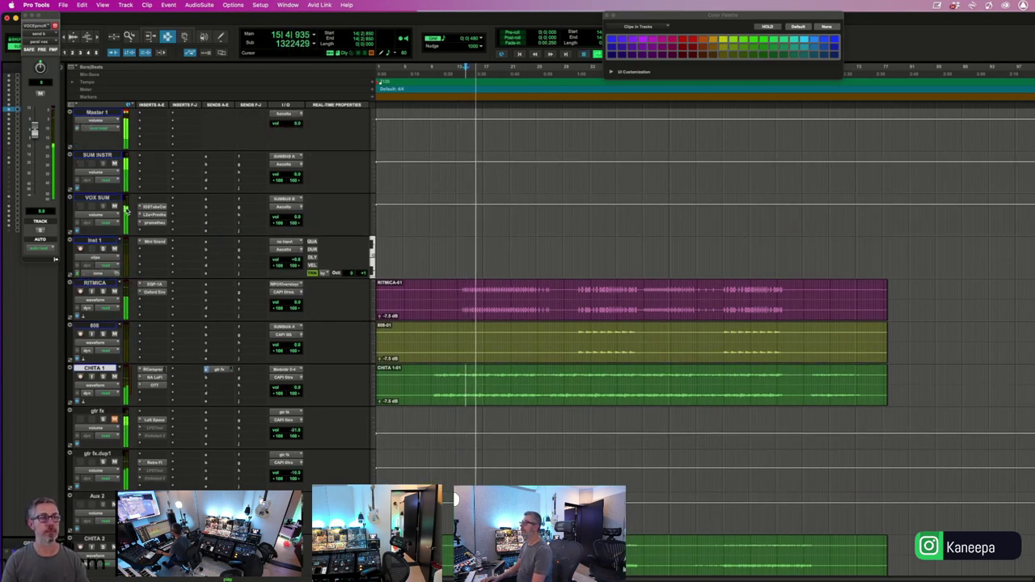
click(182, 234)
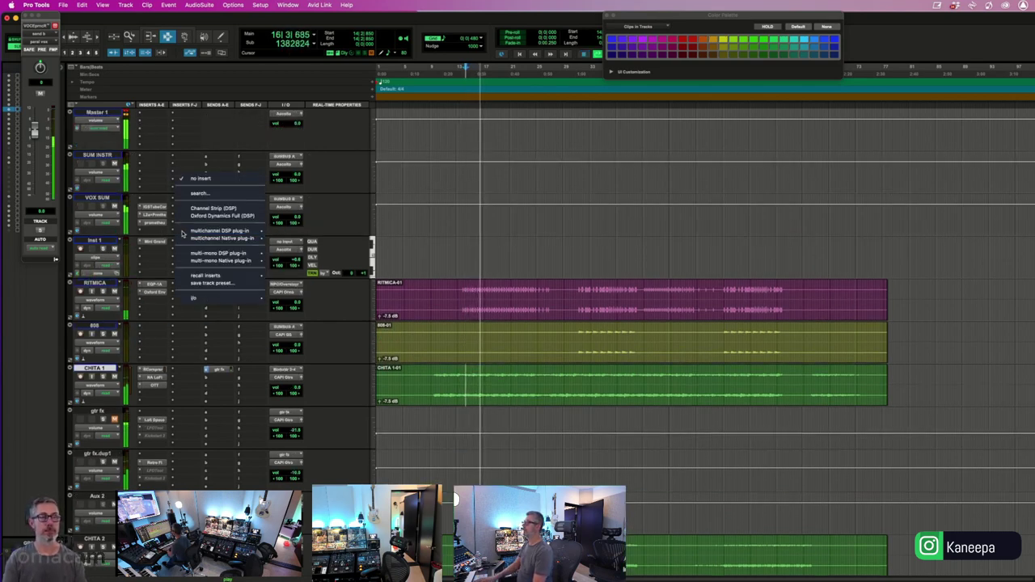
click(182, 234)
click(187, 229)
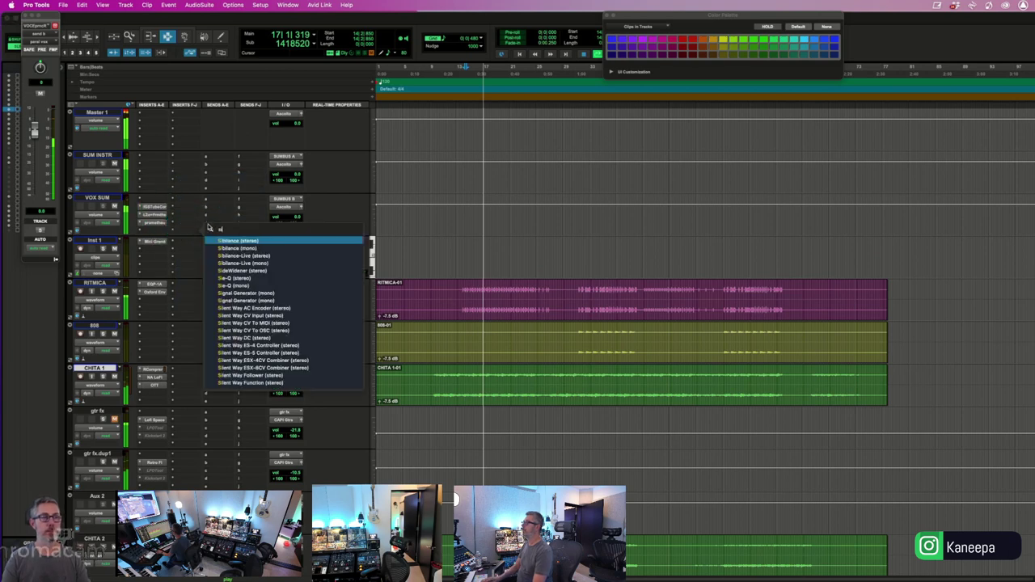
click(212, 235)
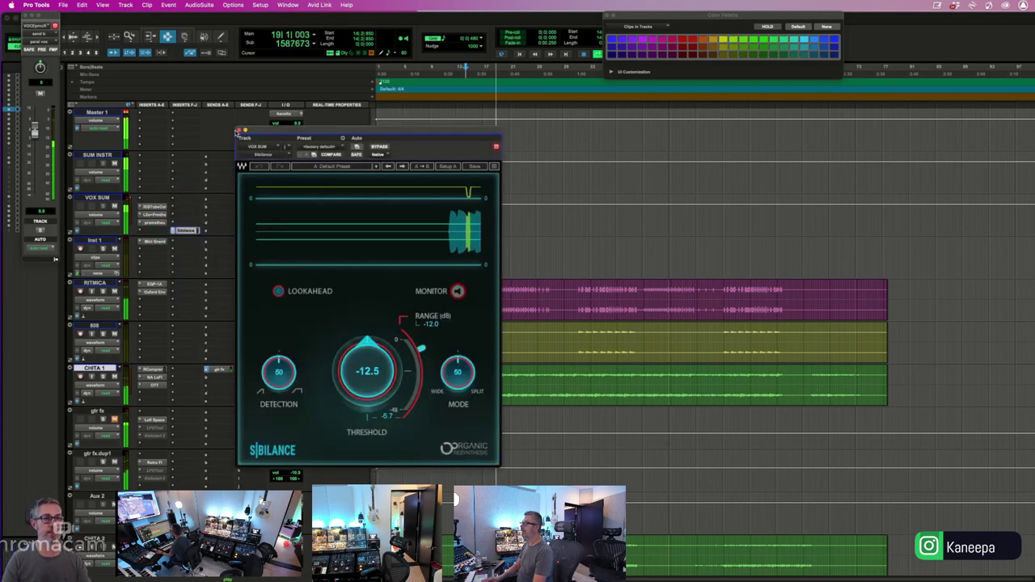
drag(366, 386, 368, 336)
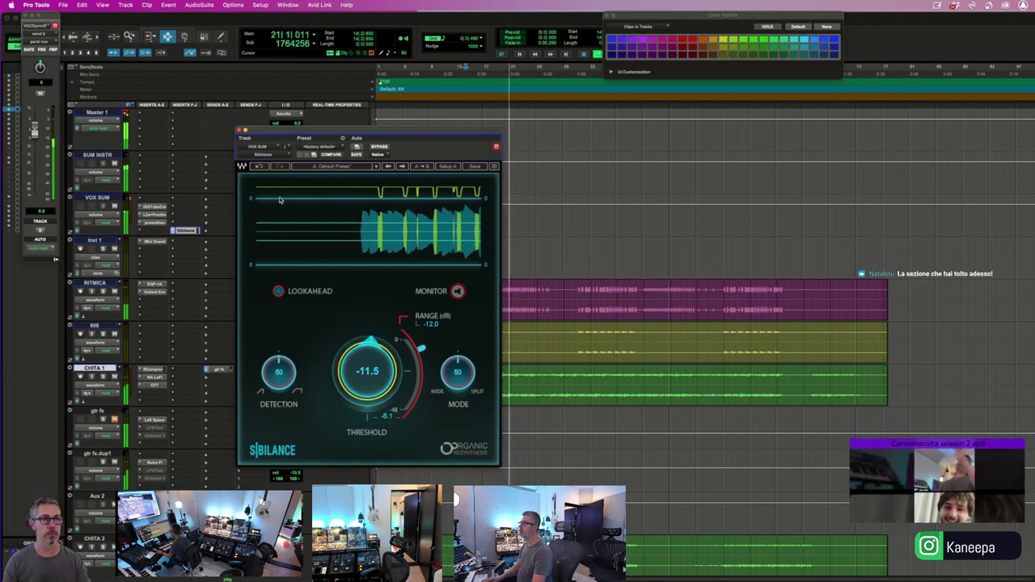
click(240, 130)
- Insert the Limitless limiter in the last insert slot of Master 1 and close its window
scroll(126, 167, up, 2)
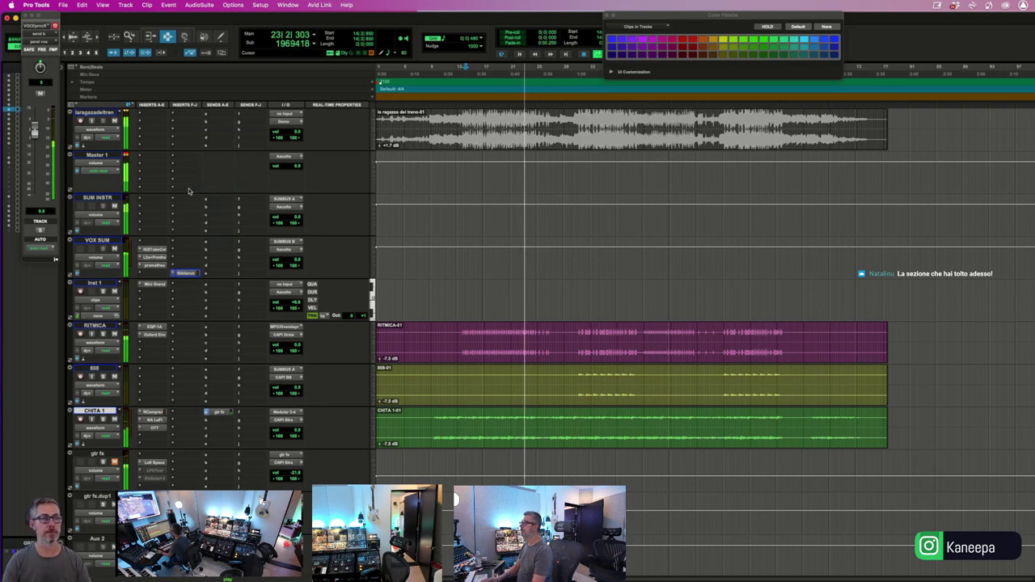
click(173, 189)
text(li)
key(Return)
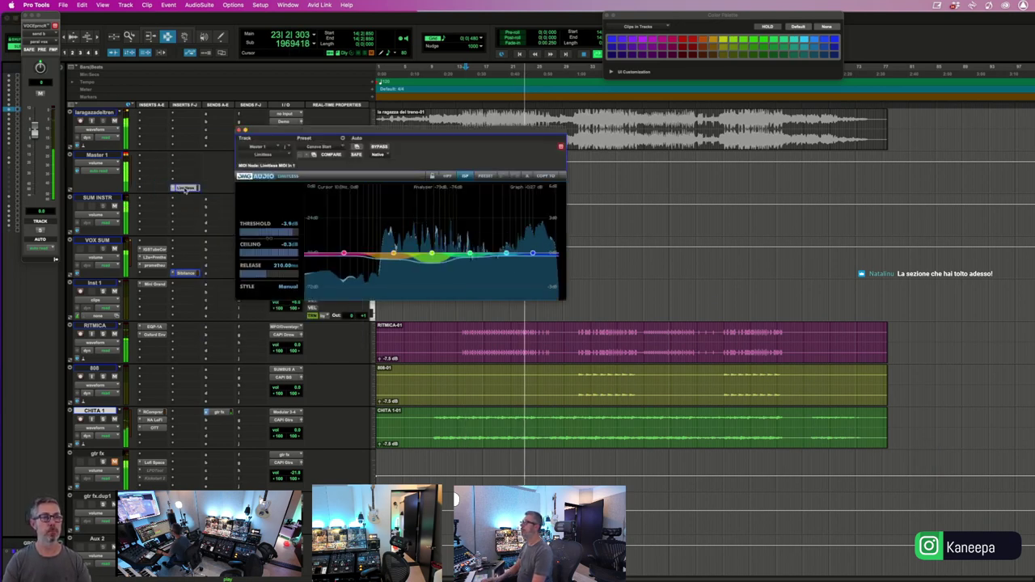
click(238, 130)
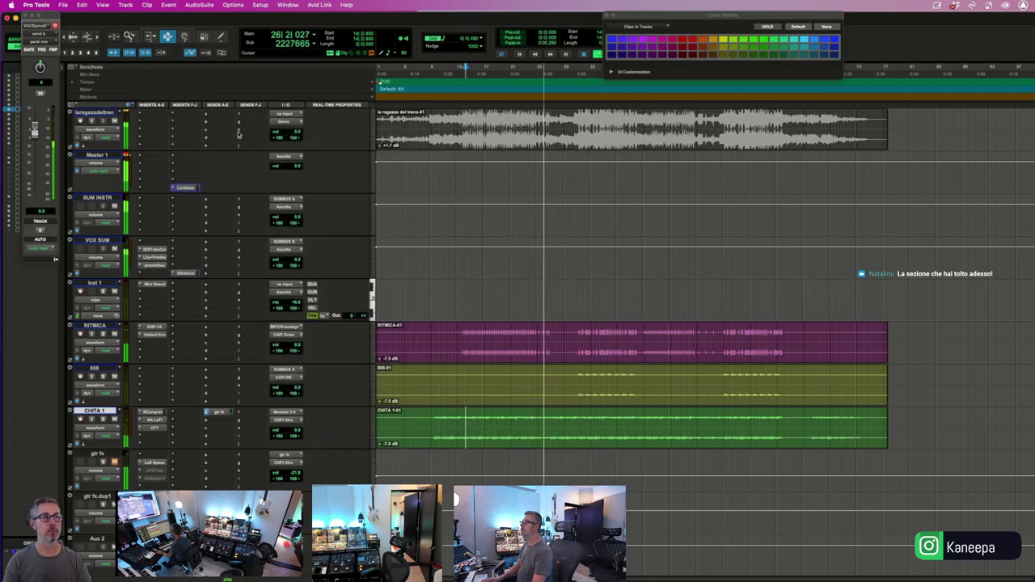
- Set the threshold of Limitless on Master 1 to -2.0 dB during playback and close the plug-in
click(226, 225)
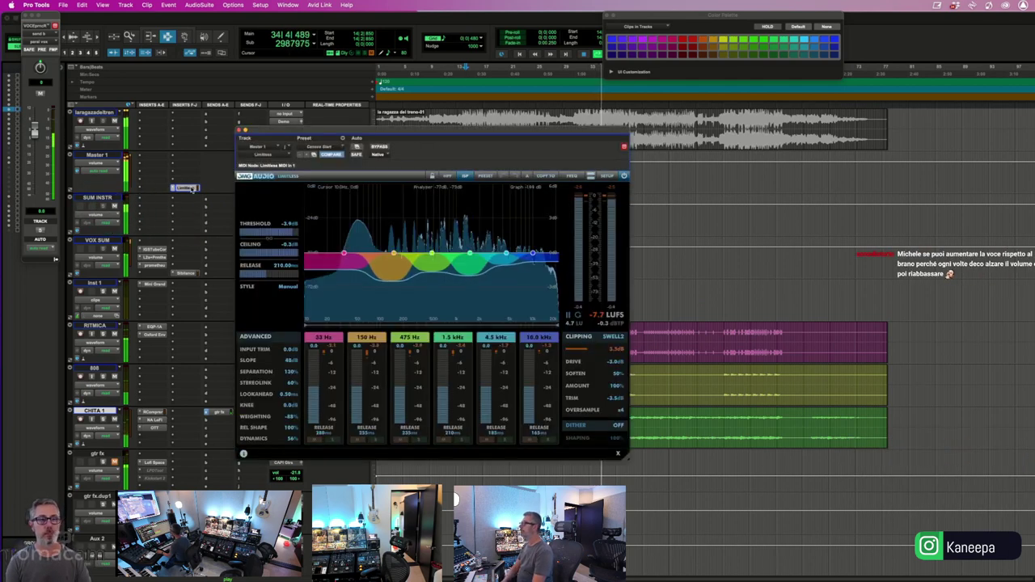
click(186, 187)
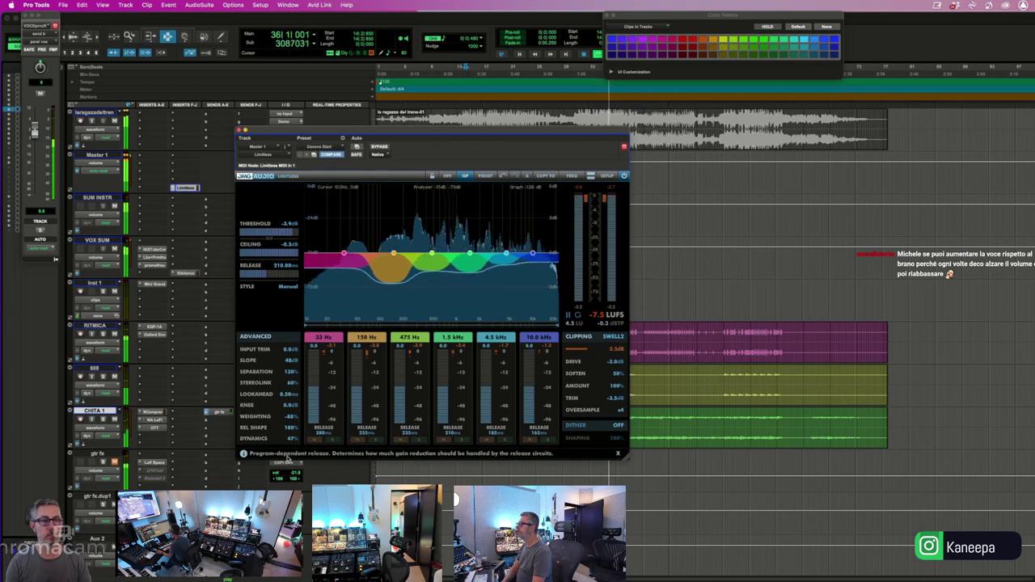
drag(277, 233, 284, 234)
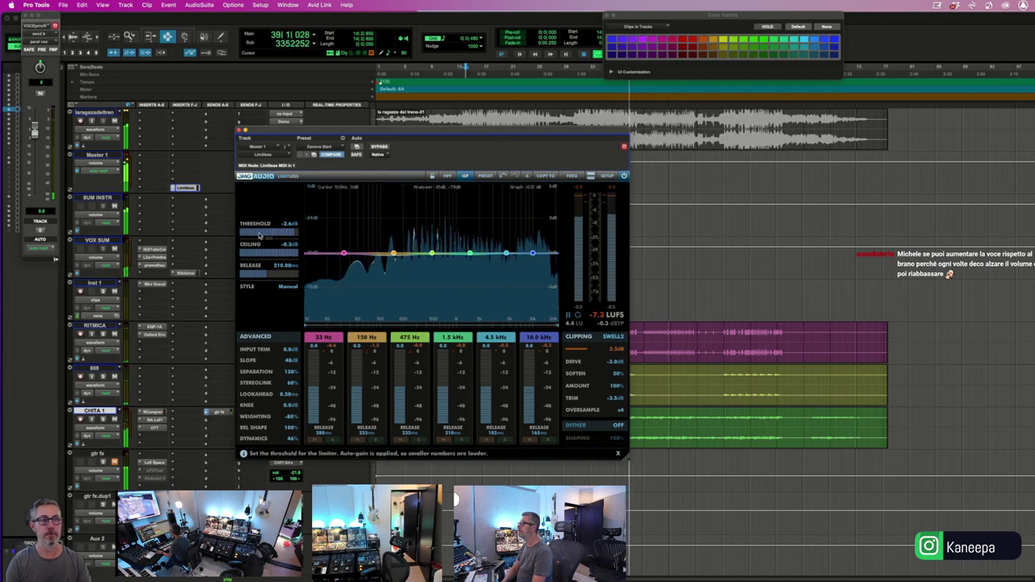
drag(260, 235, 262, 234)
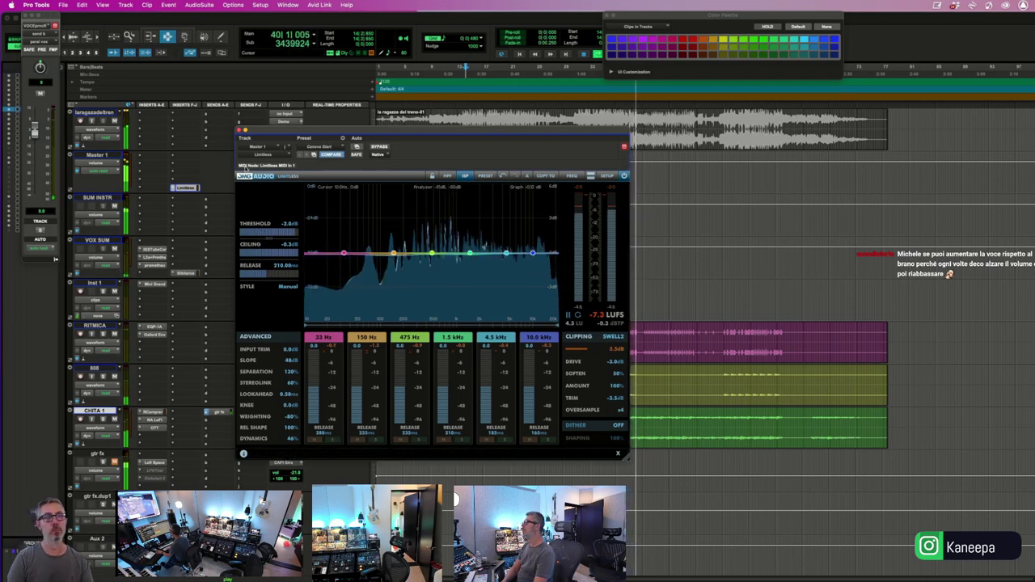
click(239, 130)
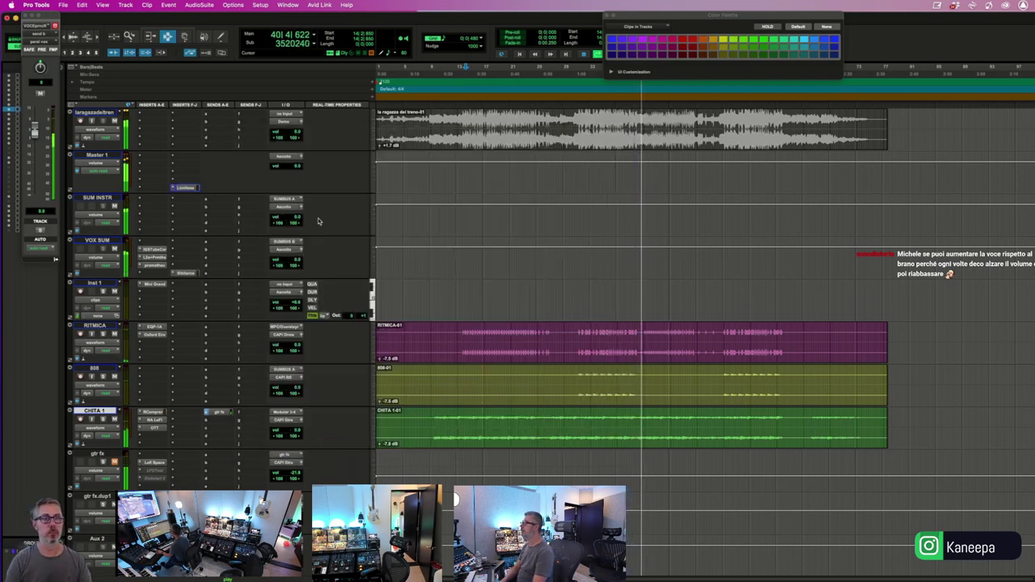
- Listen to the limited mix from bar 18, stopping and restarting playback from the same point
click(495, 176)
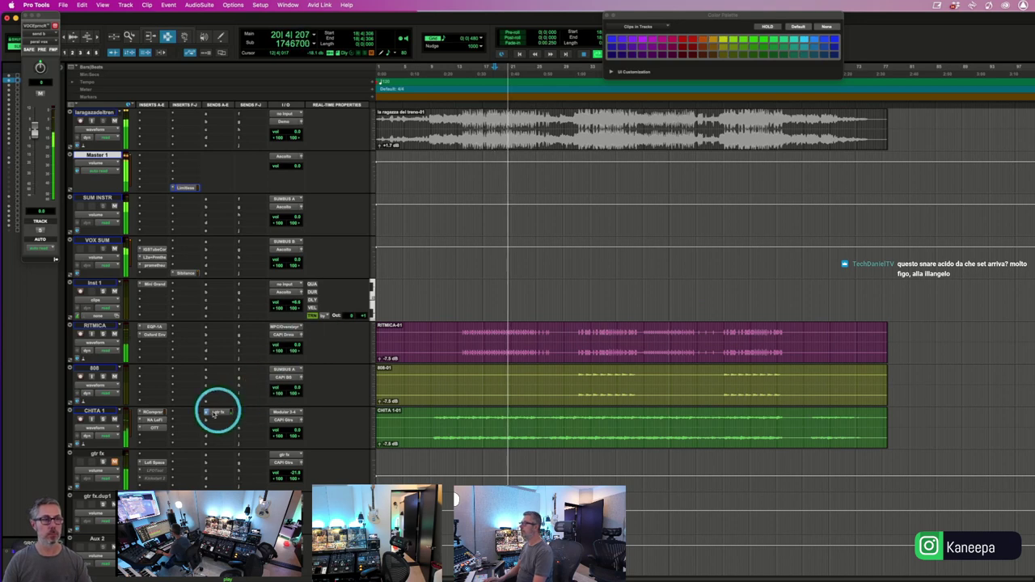
scroll(172, 442, down, 2)
scroll(173, 442, up, 2)
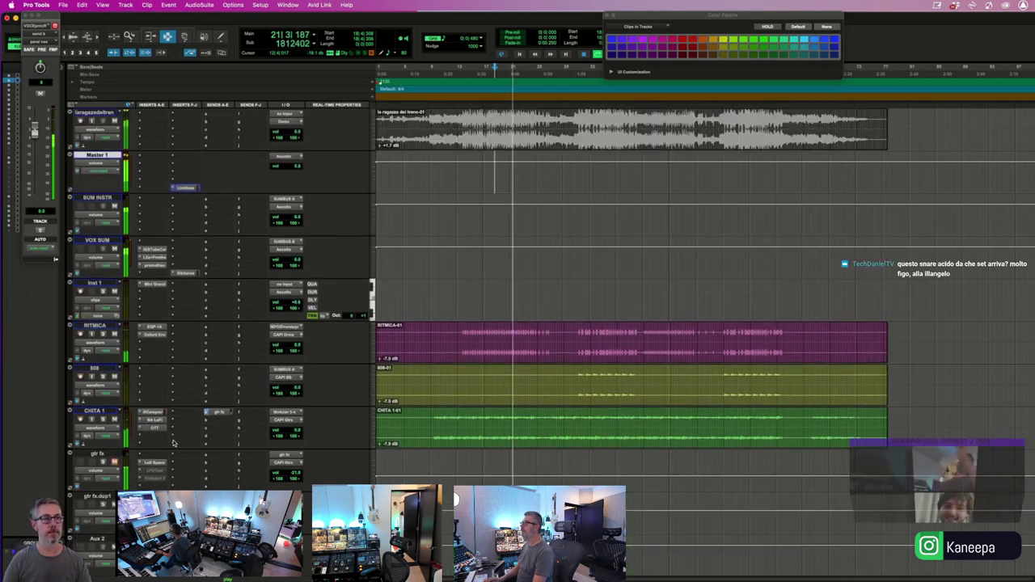
click(162, 250)
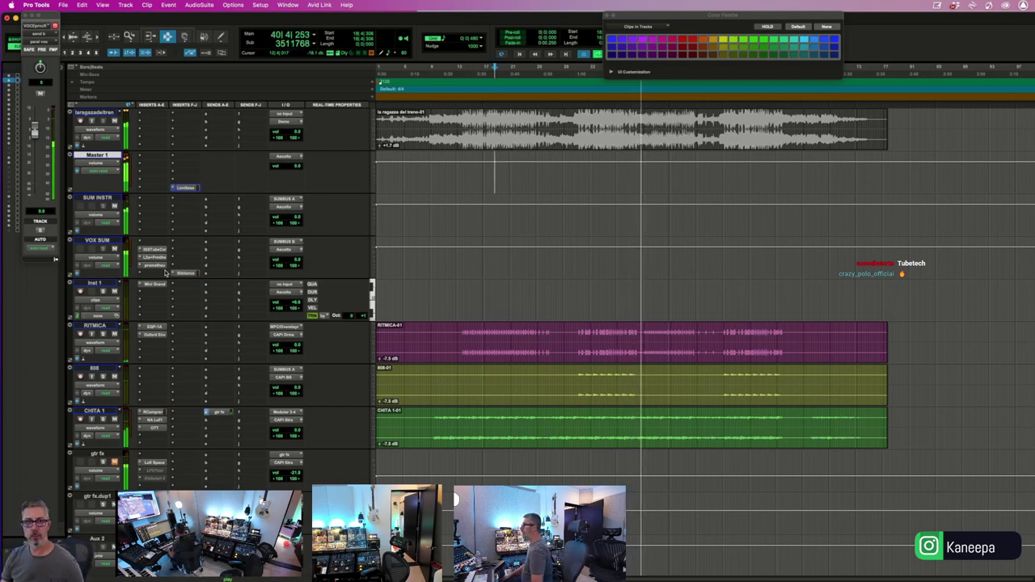
key(space)
click(157, 247)
key(space)
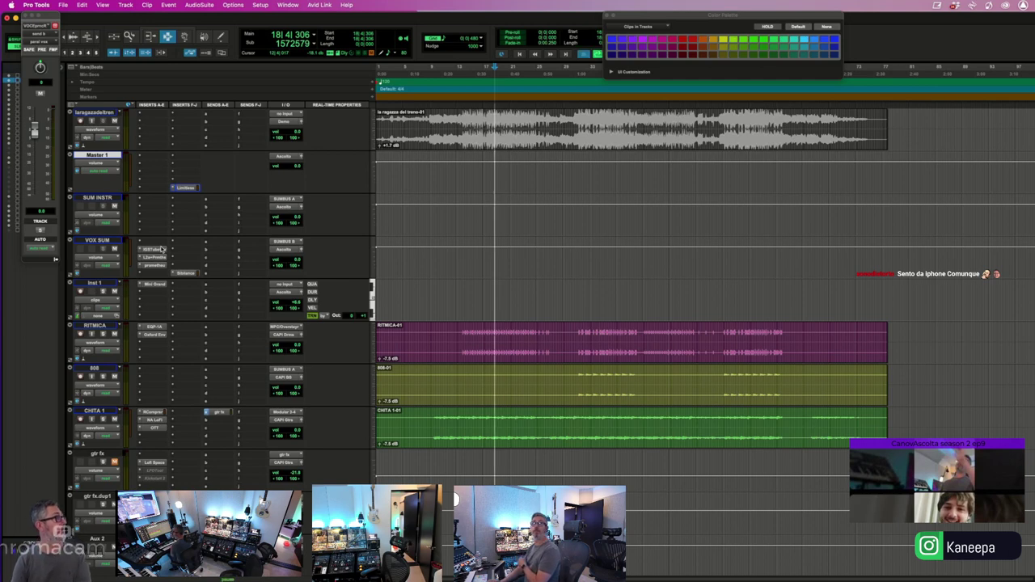
key(space)
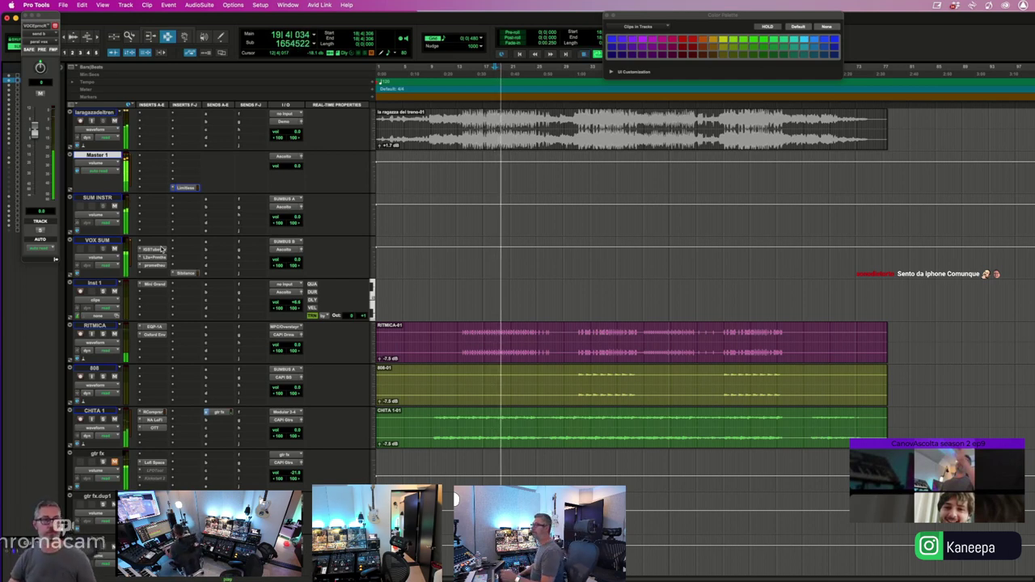
- Open the IGS TubeCore insert on VOX SUM and replay the mix from bar 35
click(154, 249)
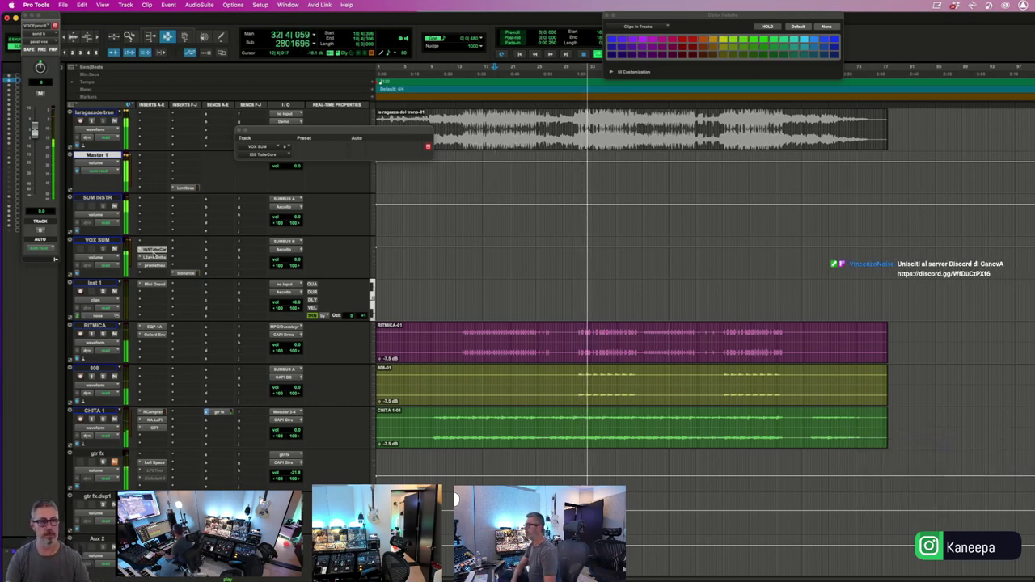
click(157, 250)
click(264, 365)
click(446, 343)
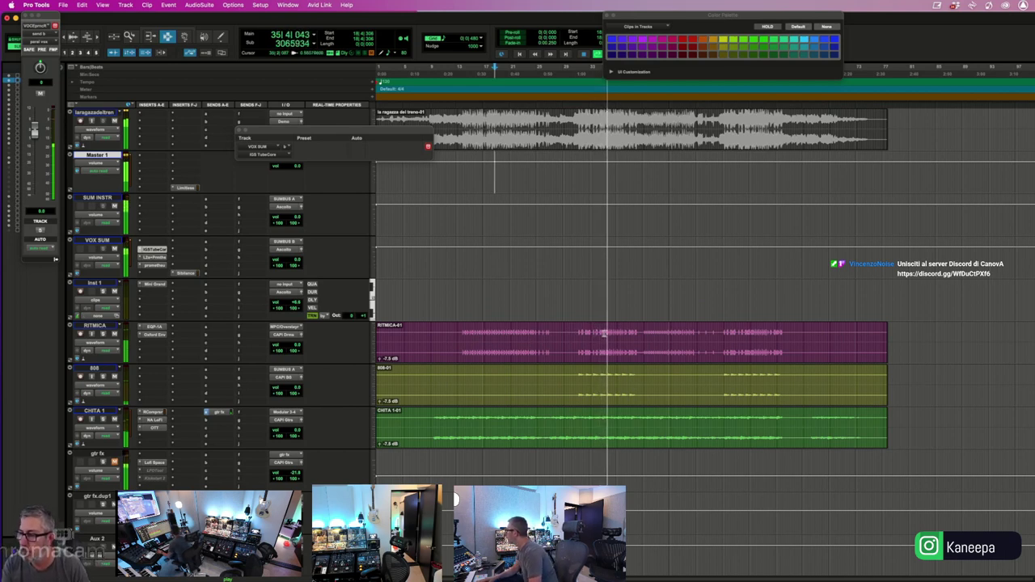
click(603, 331)
click(596, 363)
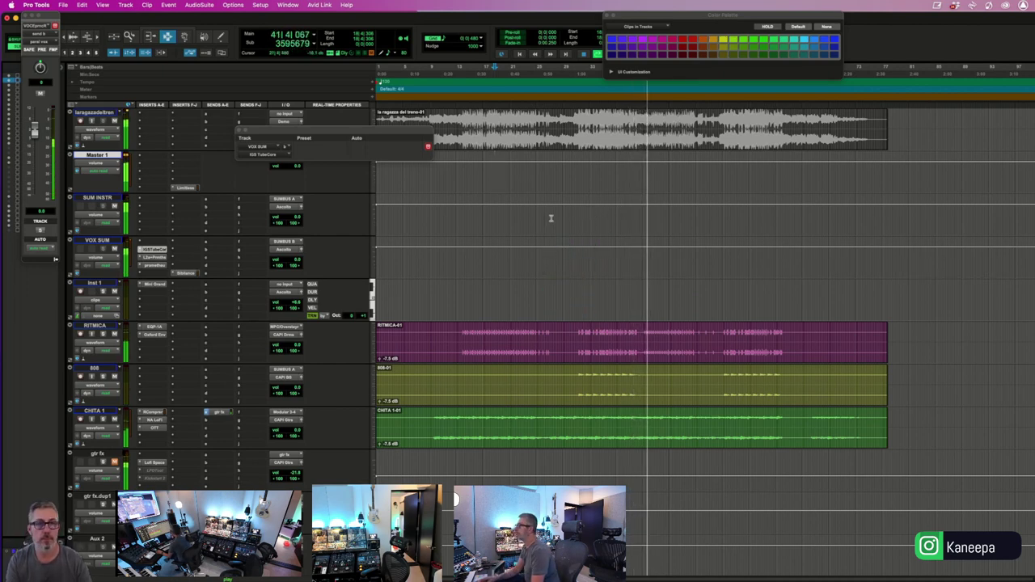
click(608, 193)
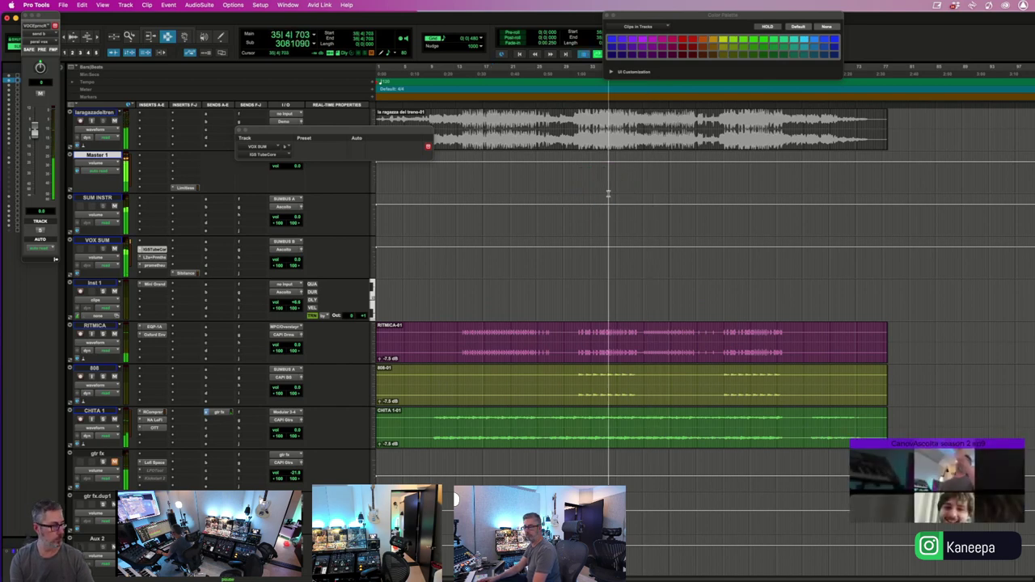
drag(607, 191, 607, 193)
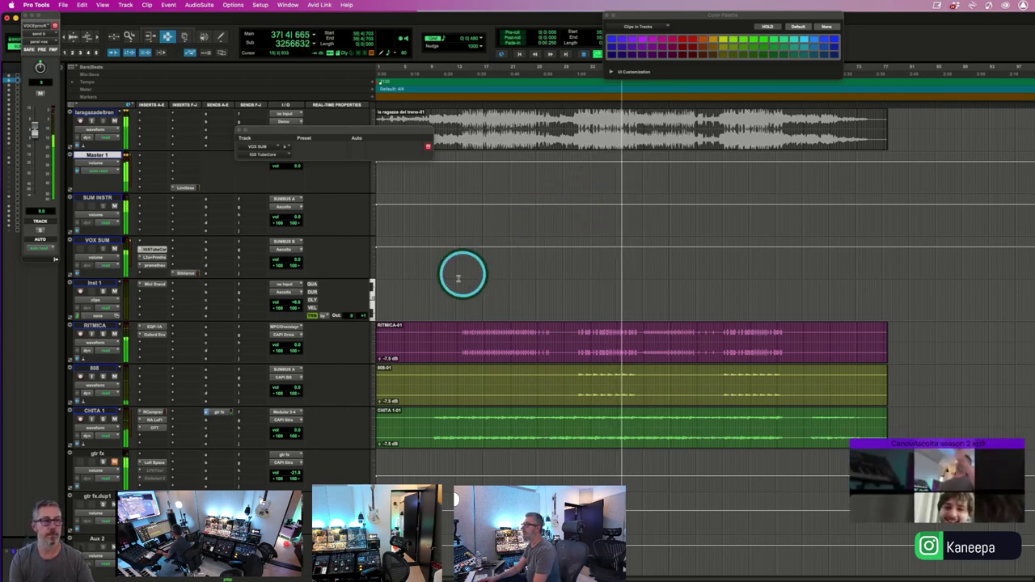
- Check the Pultec EQP-1A and Oxford Envolution settings on RITMICA while replaying from bar 16, closing each plug-in
click(153, 326)
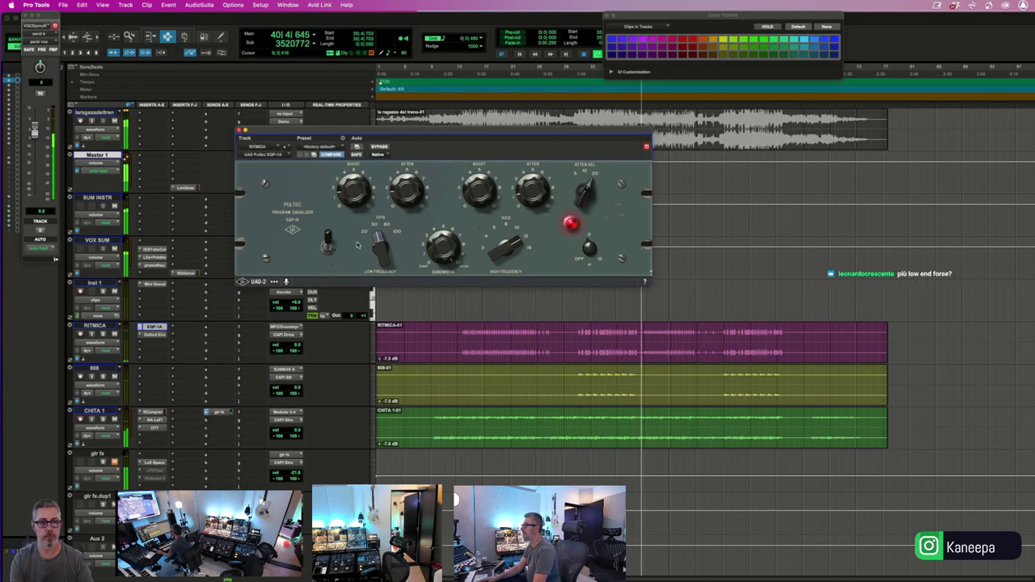
click(480, 340)
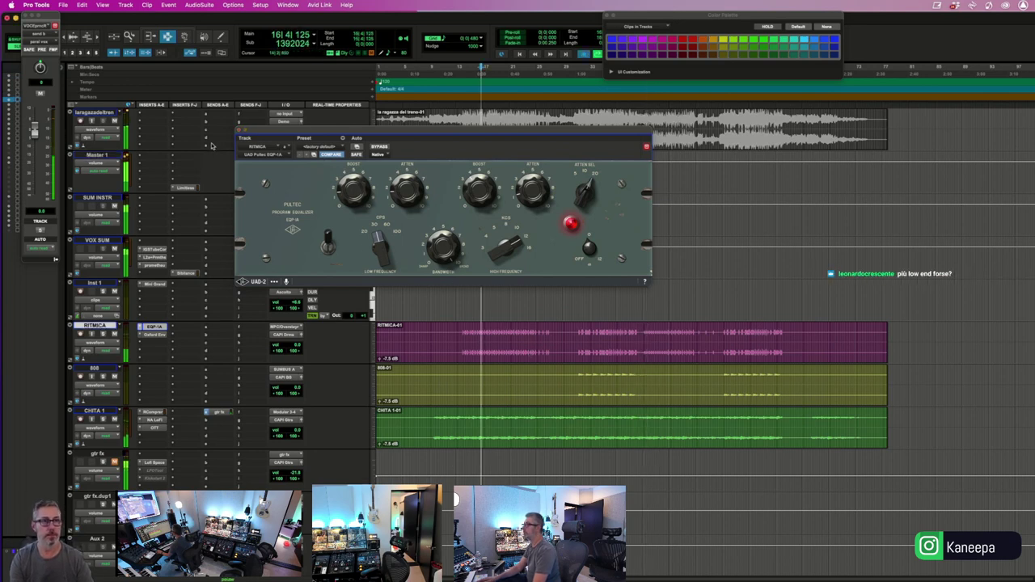
click(239, 130)
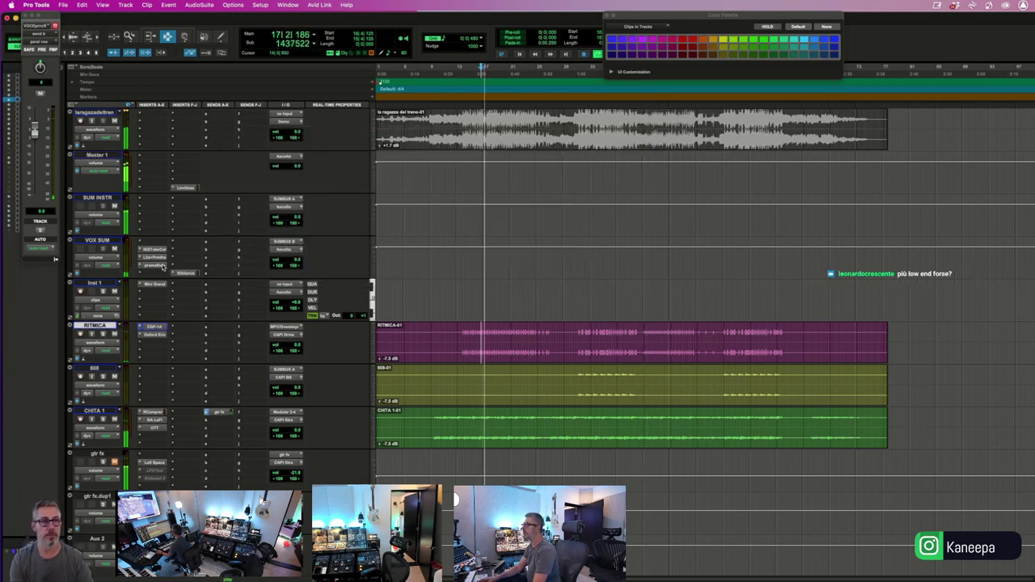
click(155, 334)
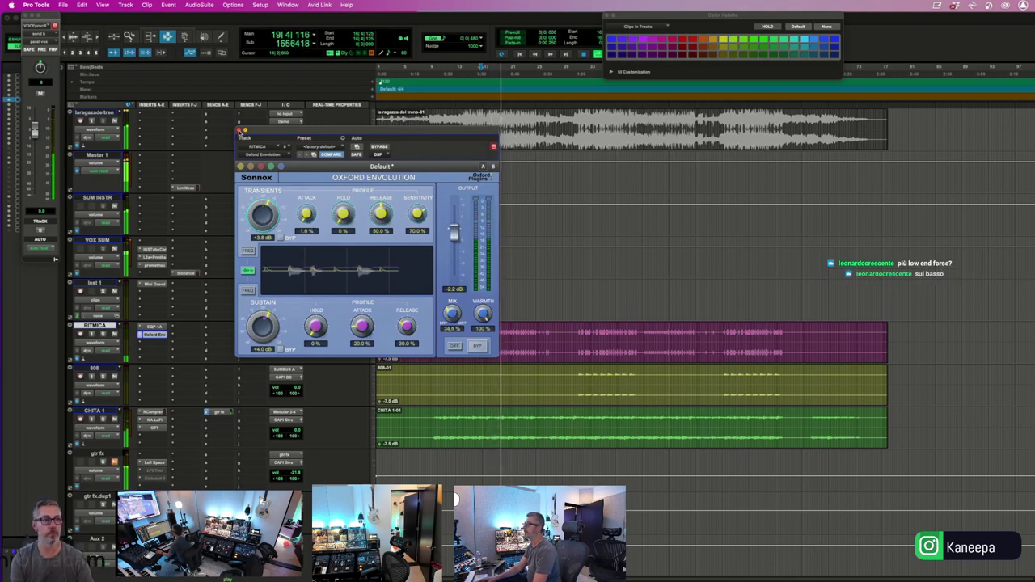
click(242, 130)
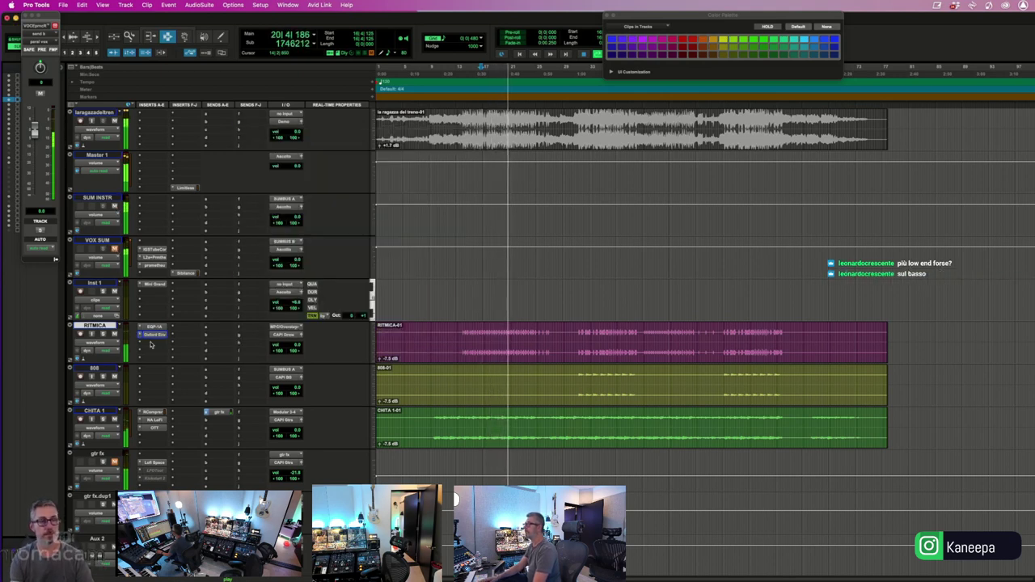
- Add a send on RITMICA to a new stereo aux input track named "amb drums", created next to the current track
click(205, 323)
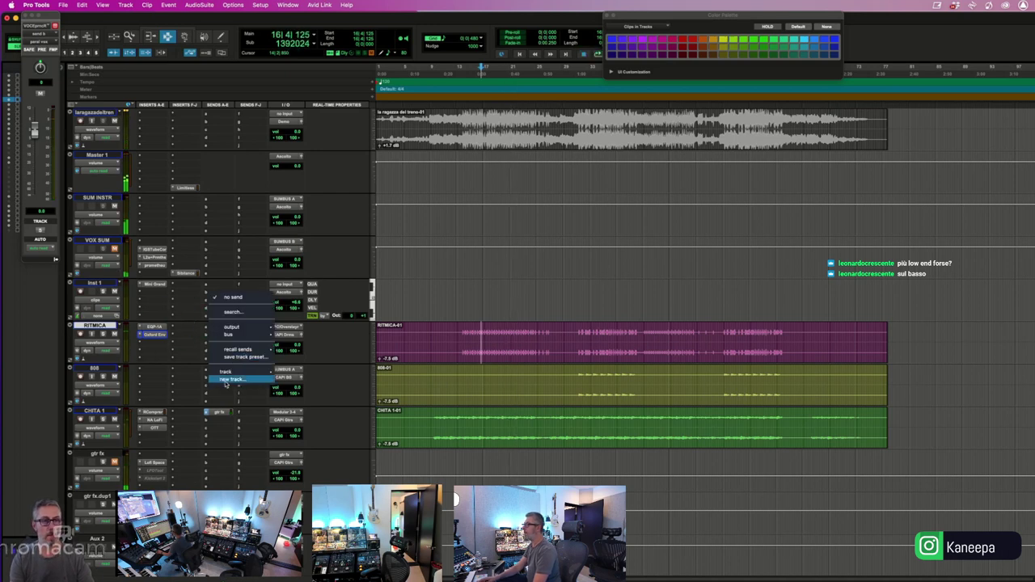
click(226, 380)
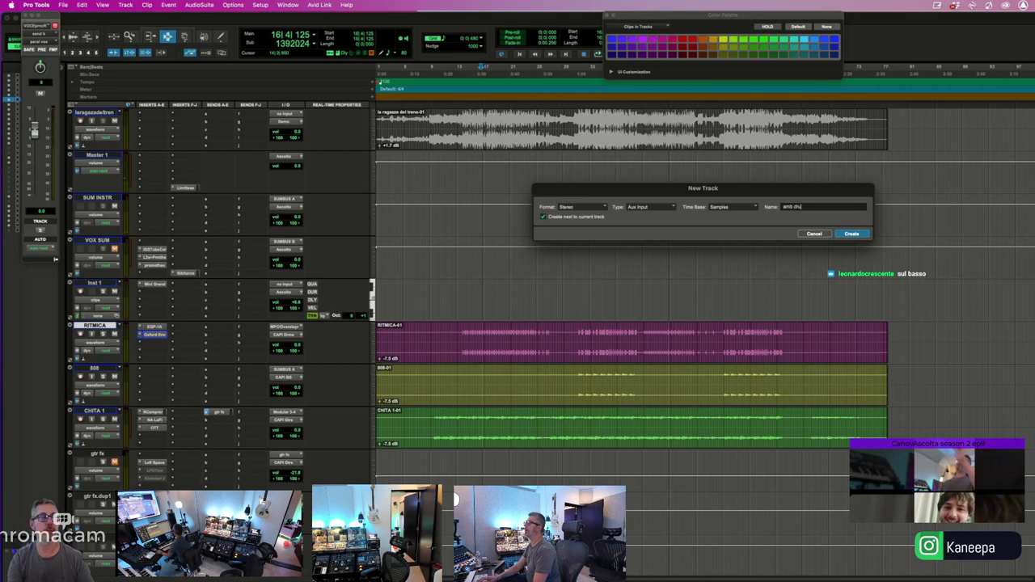
text(drums)
key(Return)
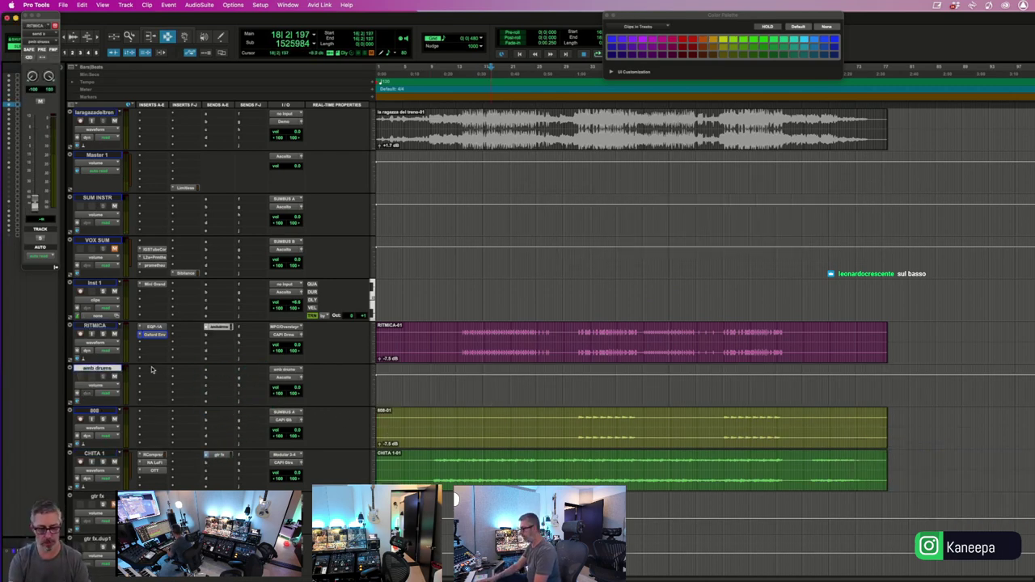
- Insert the HD Cart reverb on amb drums, load its B3R6 – Small Woodroom preset and start playback
click(284, 380)
click(506, 371)
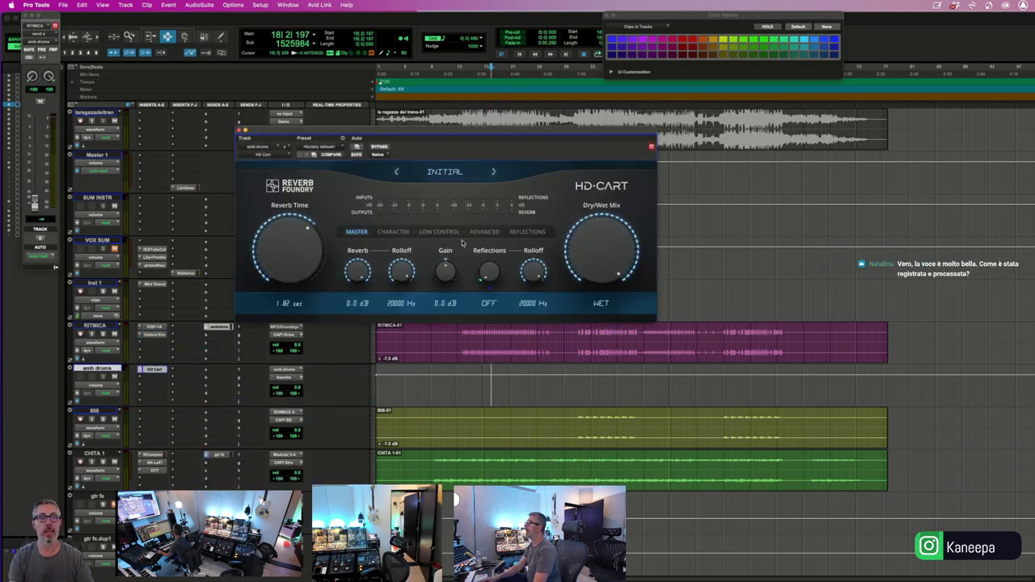
mouse_move(443, 185)
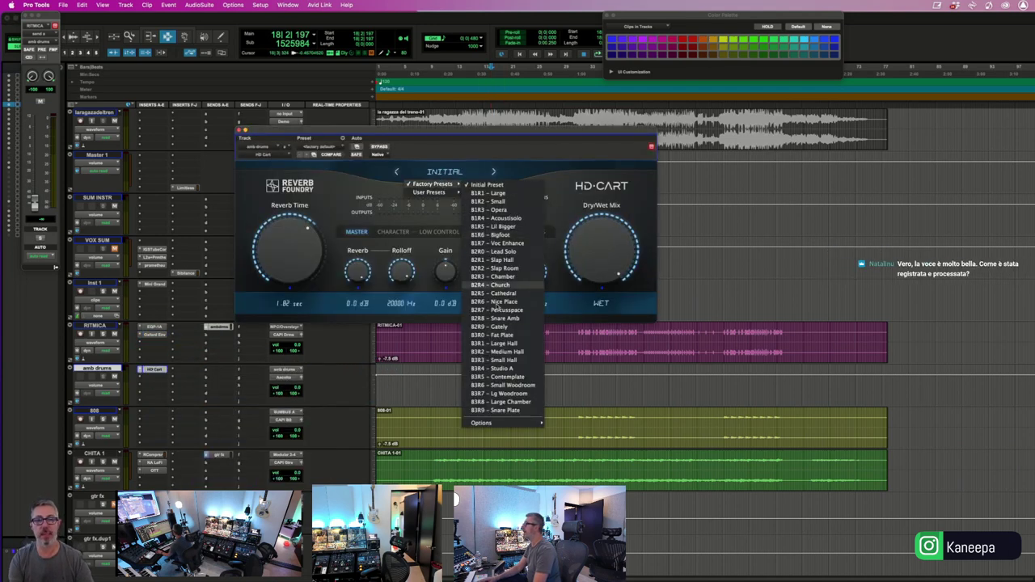
click(501, 385)
key(space)
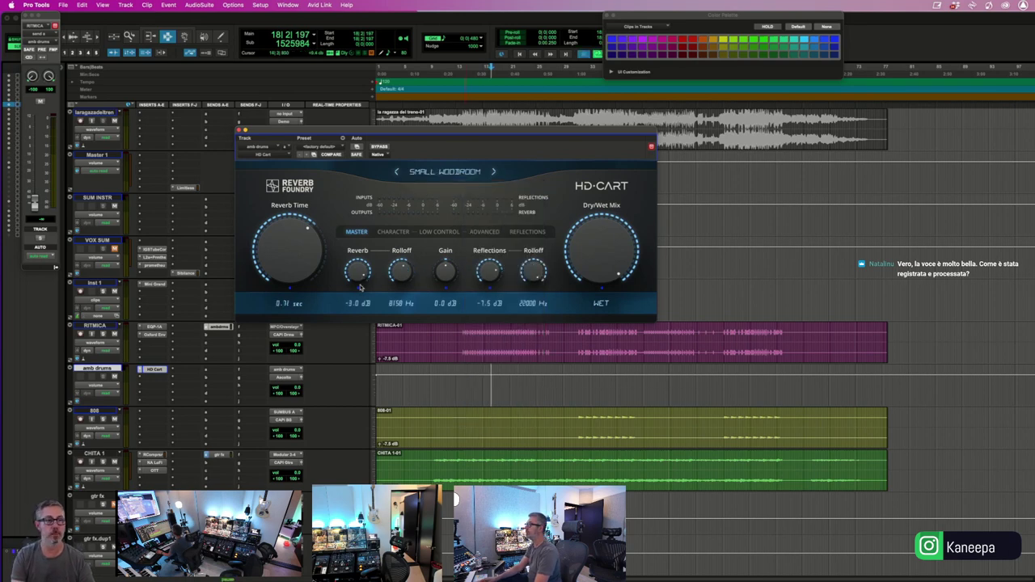
- Route the amb drums output to the same CAPI drum bus as RITMICA and set the RITMICA send level to 0.0 dB
click(285, 377)
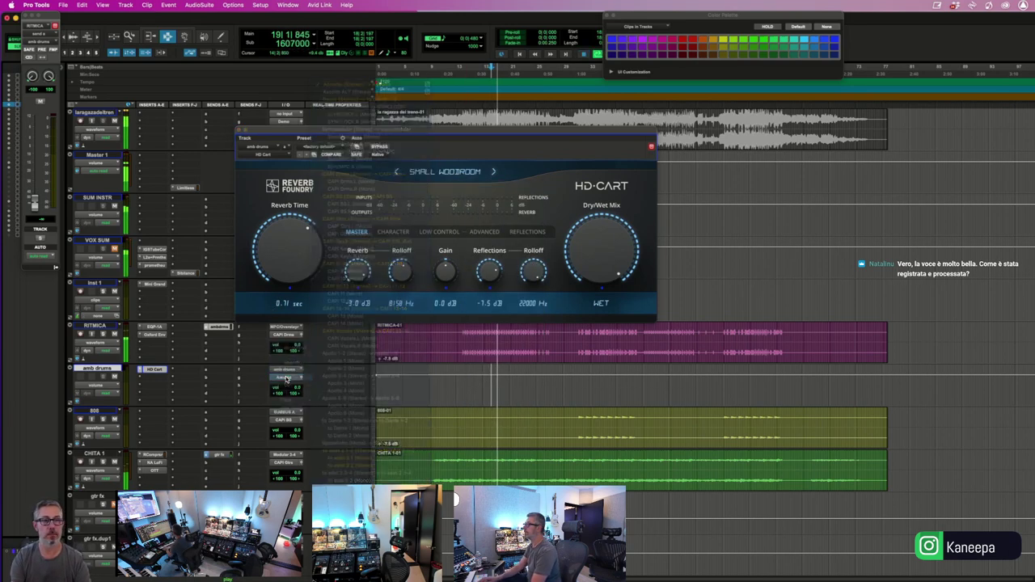
text(capi de)
key(BackSpace)
key(BackSpace)
key(Return)
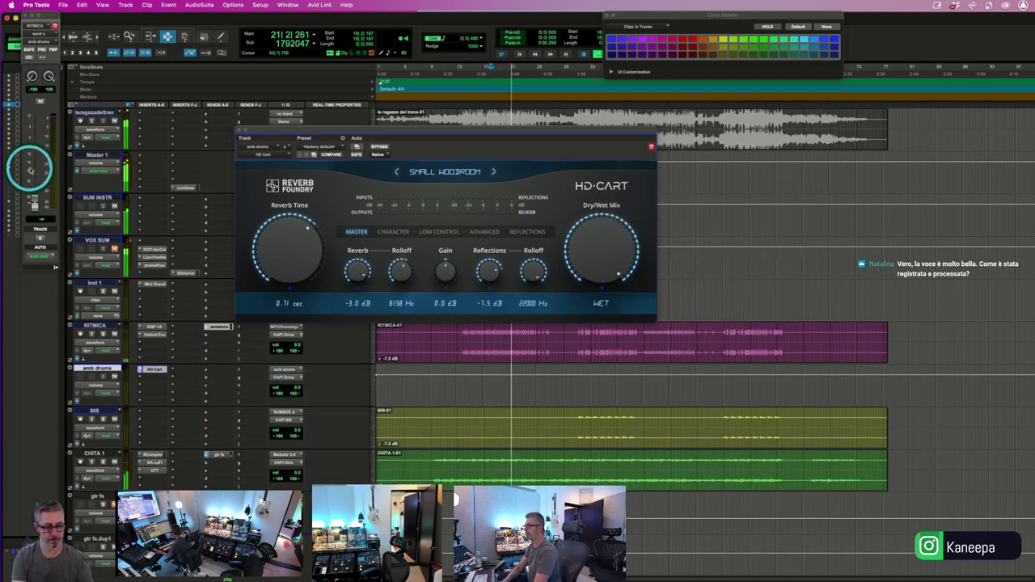
alt+click(37, 206)
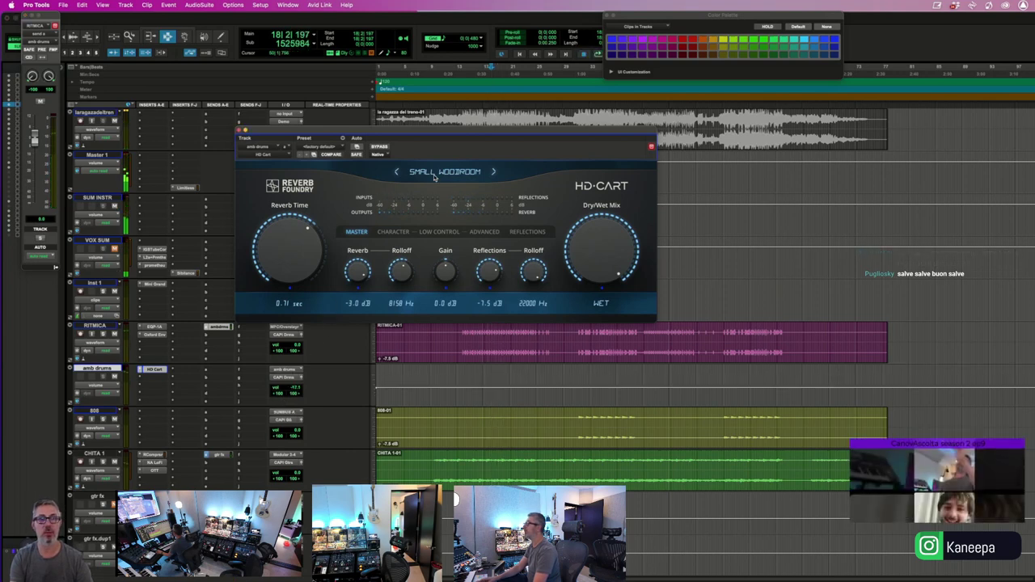
- Lower the amb drums track volume to -23.8 dB during playback, keeping the Small Woodroom preset
mouse_move(443, 187)
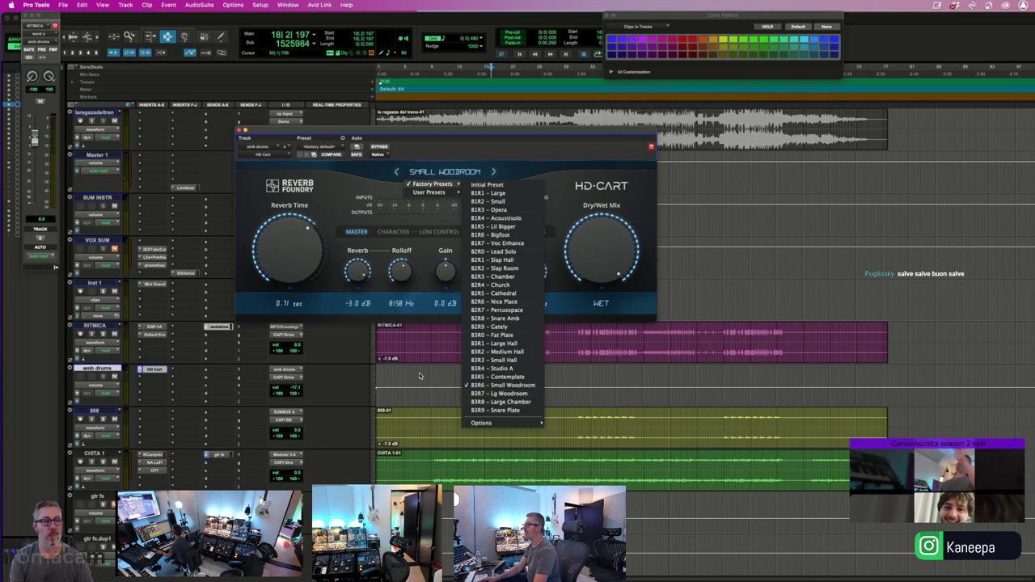
click(419, 376)
click(281, 389)
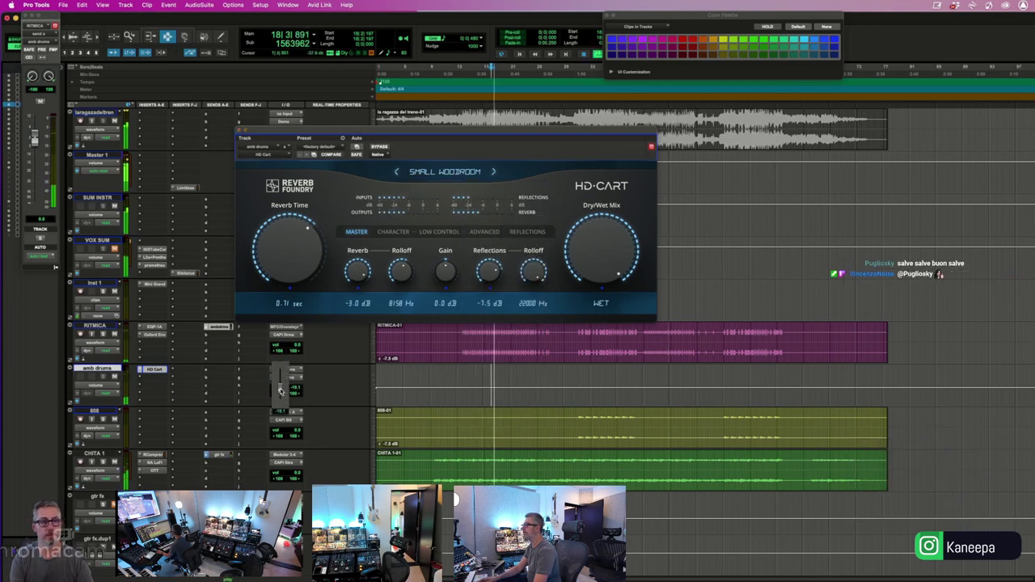
drag(282, 387, 281, 394)
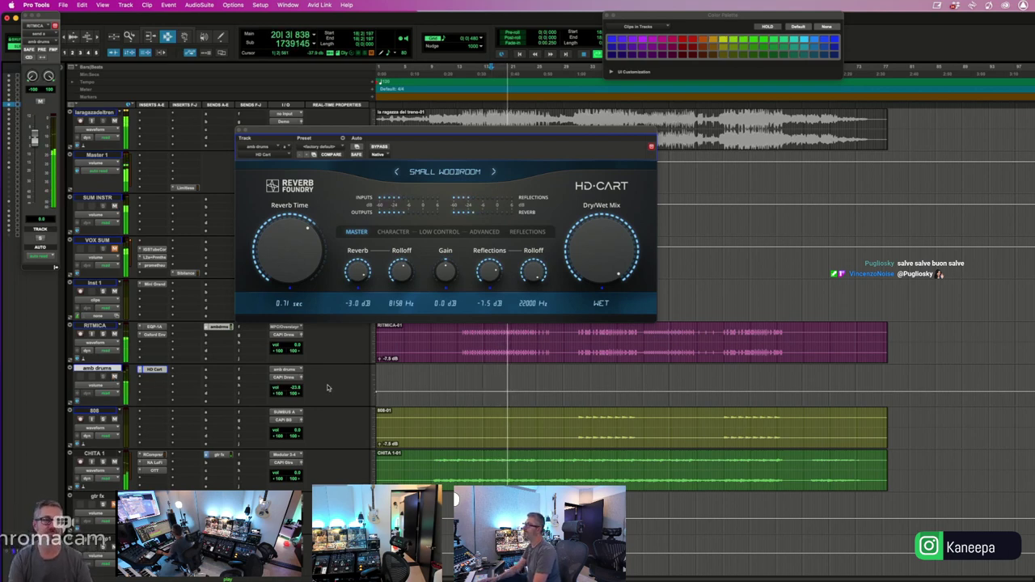
- Replace the HD Cart on amb drums with the UAD AMS RMX16 Expanded reverb
click(262, 154)
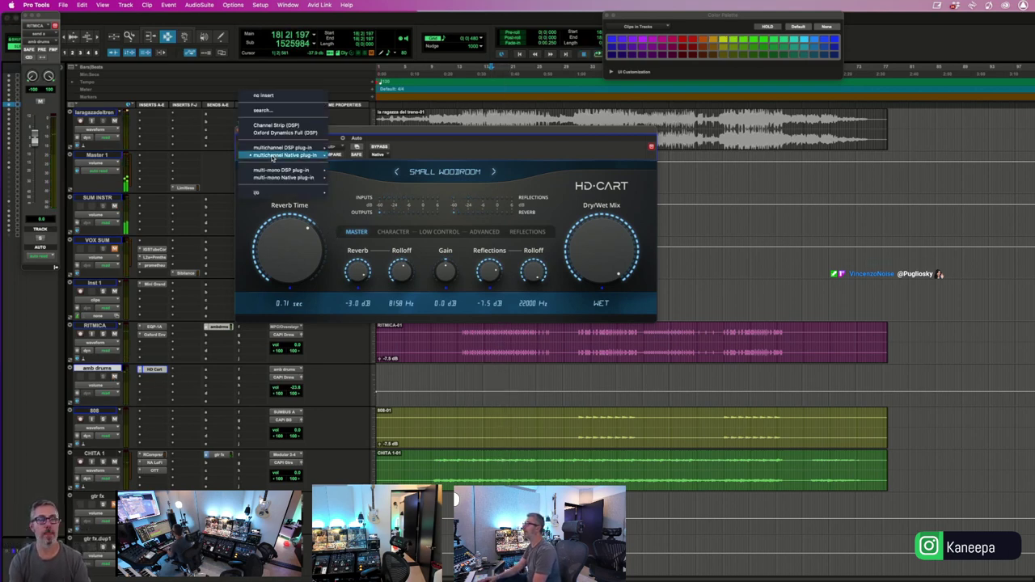
mouse_move(271, 158)
key(Escape)
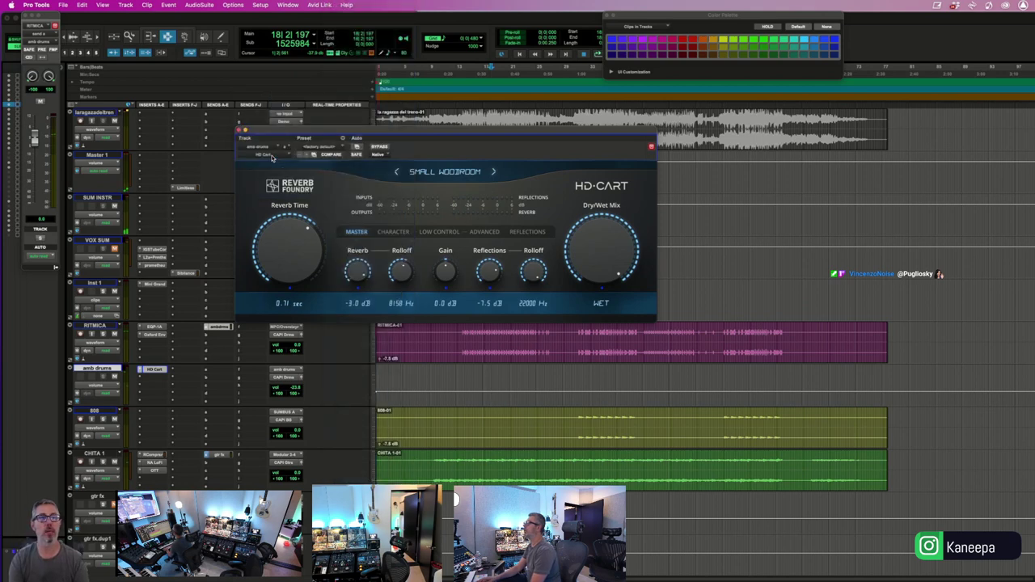
click(272, 156)
text(rmx)
key(Return)
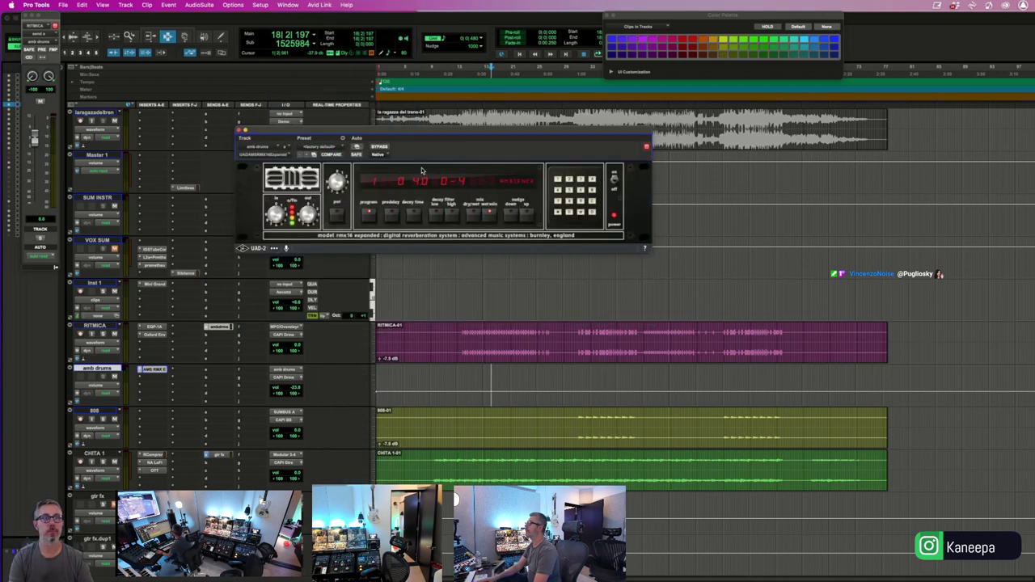
- Load the Drum Lo-Fi Supplement preset in the AMS RMX16 and play the mix from bar 18
click(316, 148)
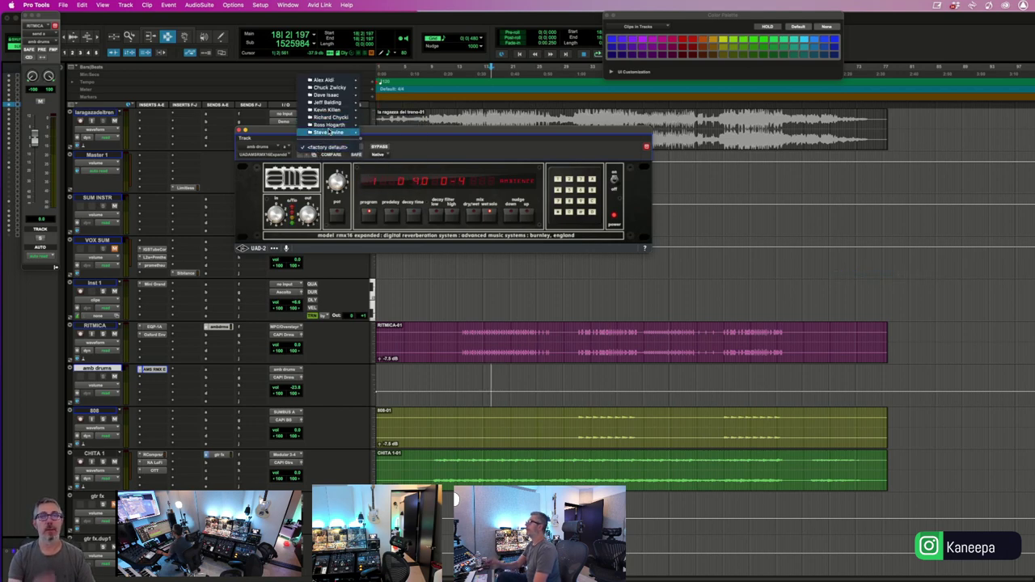
click(330, 88)
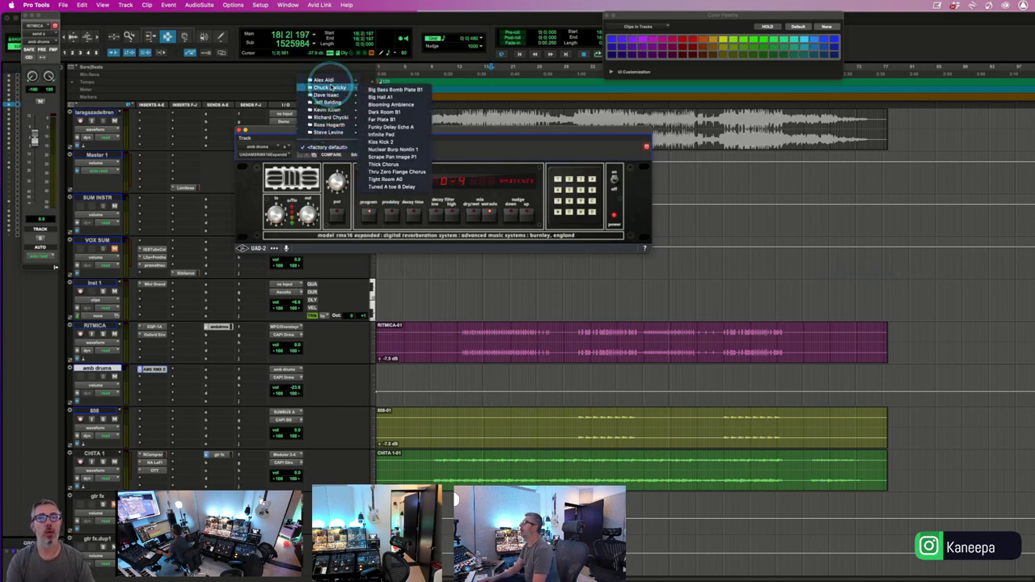
mouse_move(329, 80)
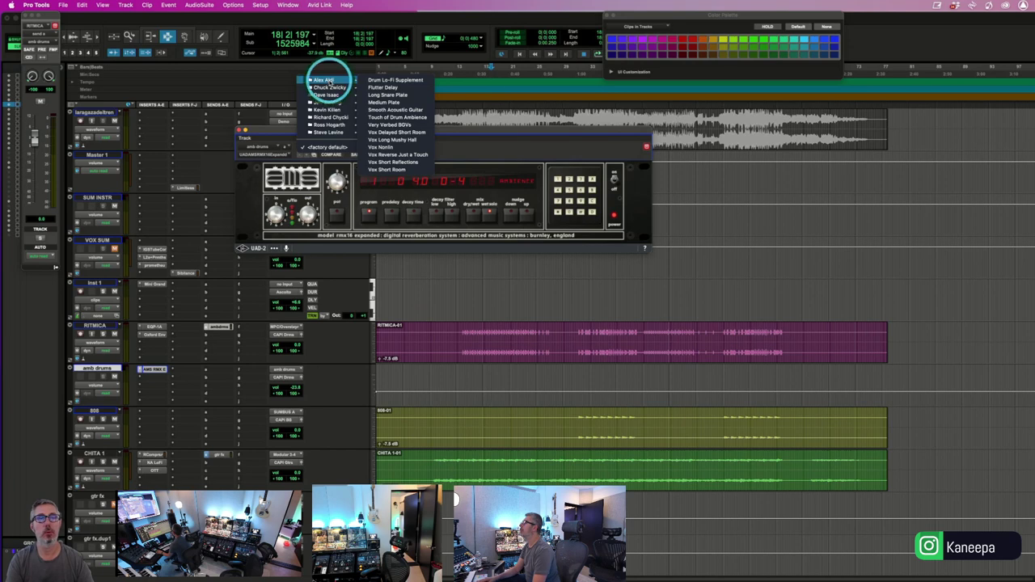
click(375, 86)
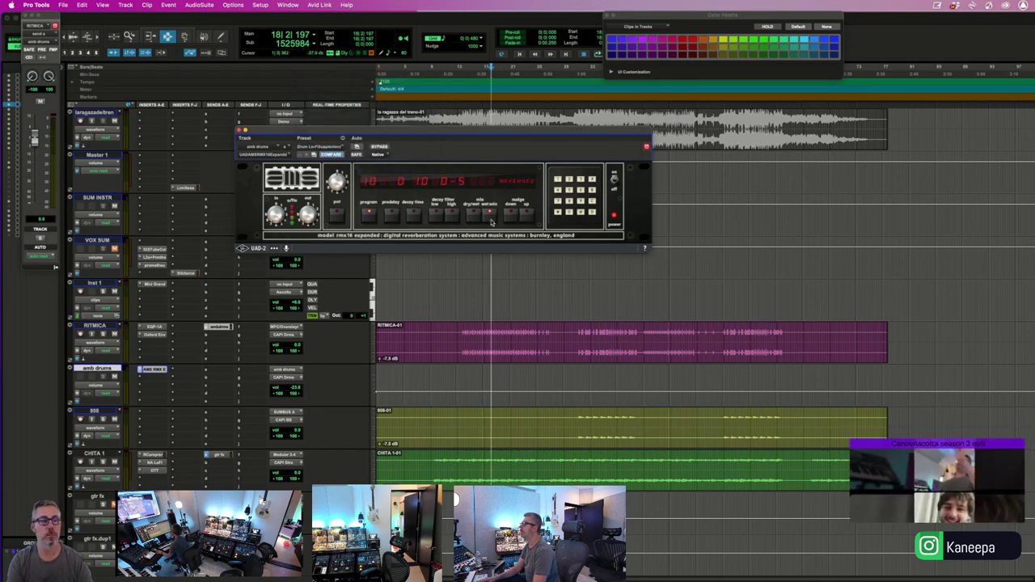
key(space)
- Raise the amb drums volume to -15.8 dB while auditioning RITMICA in solo, and check the Oxford Envolution on RITMICA
click(162, 364)
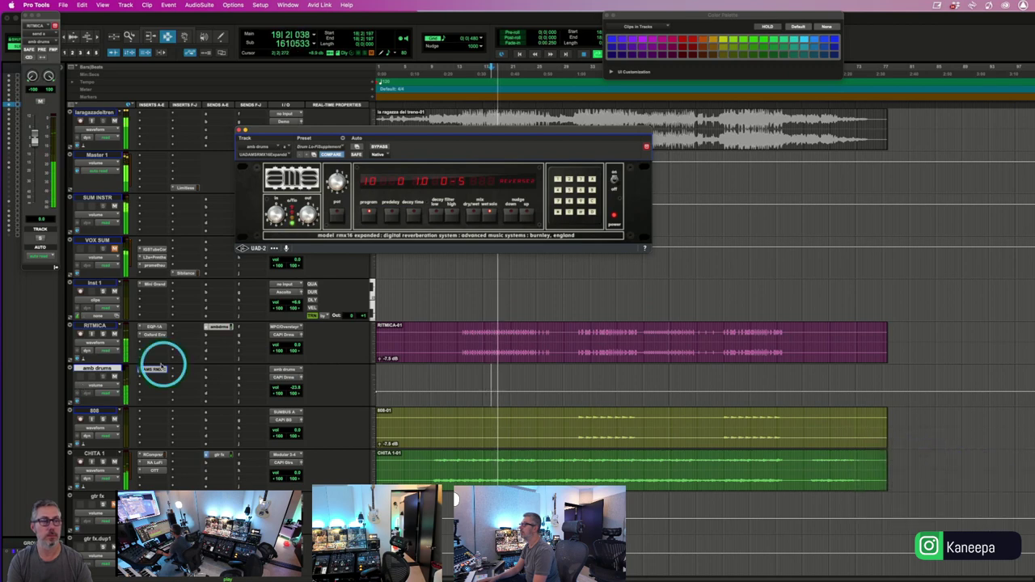
click(98, 331)
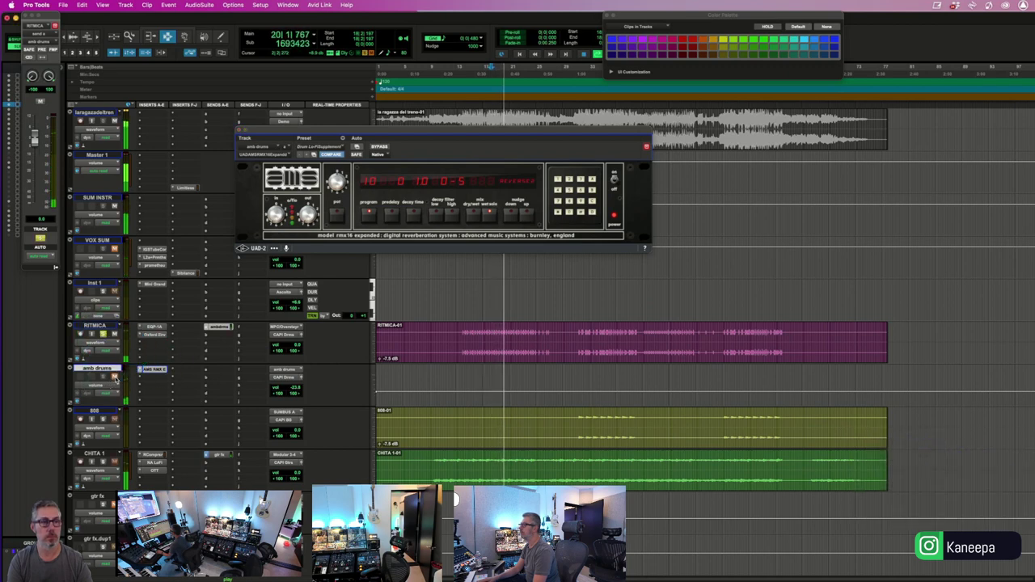
drag(275, 389, 279, 376)
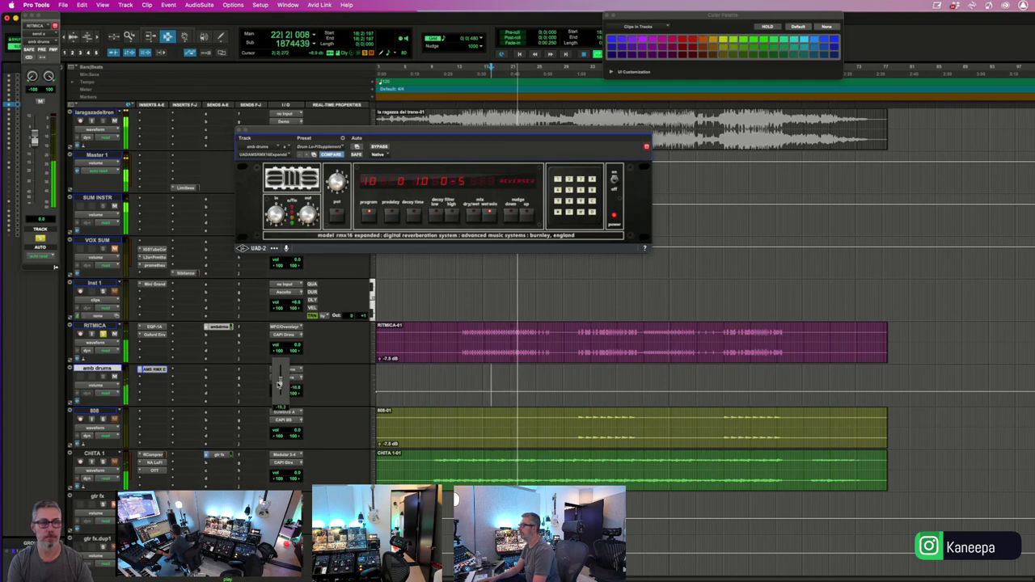
drag(279, 387, 279, 389)
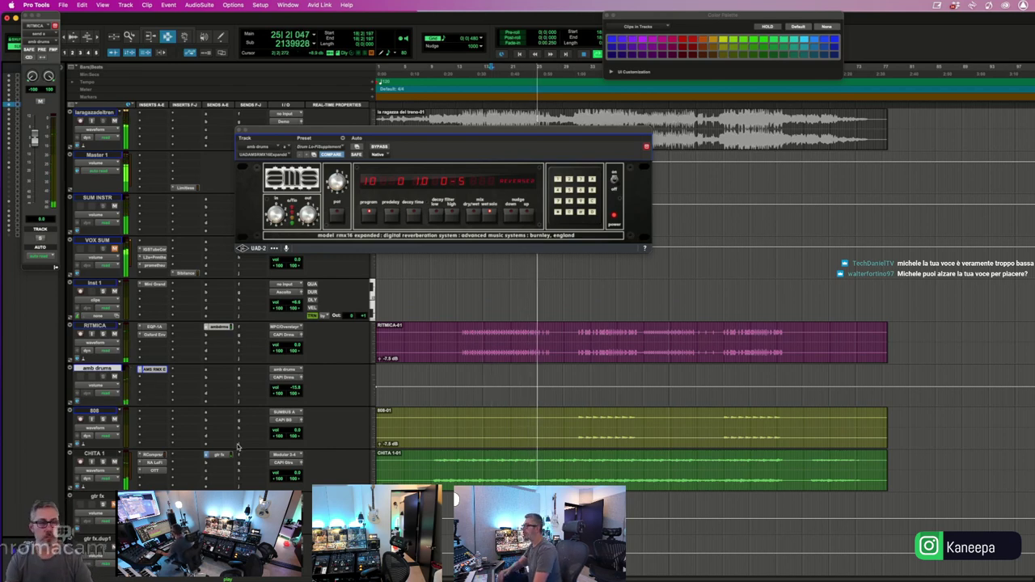
click(280, 387)
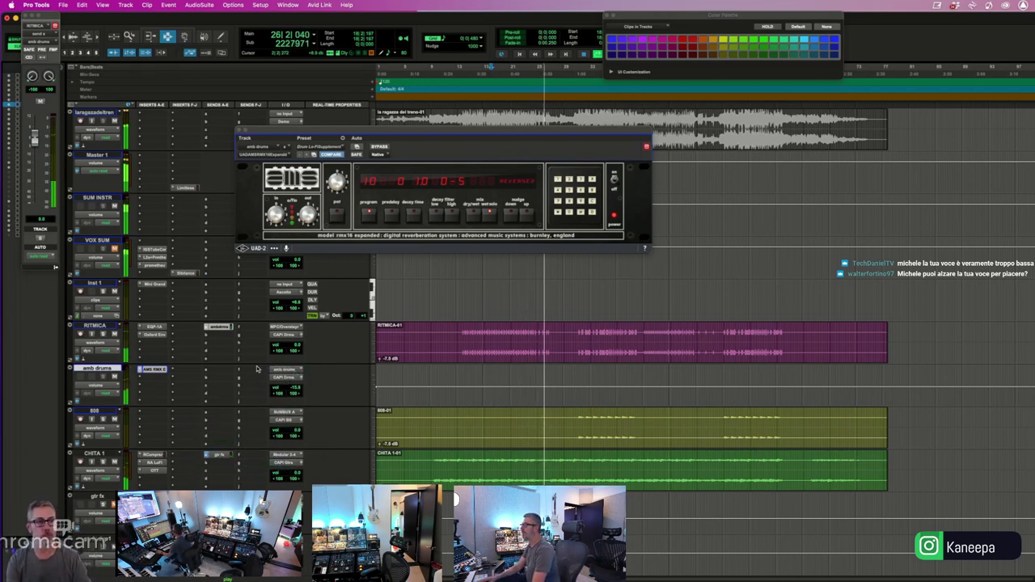
click(149, 334)
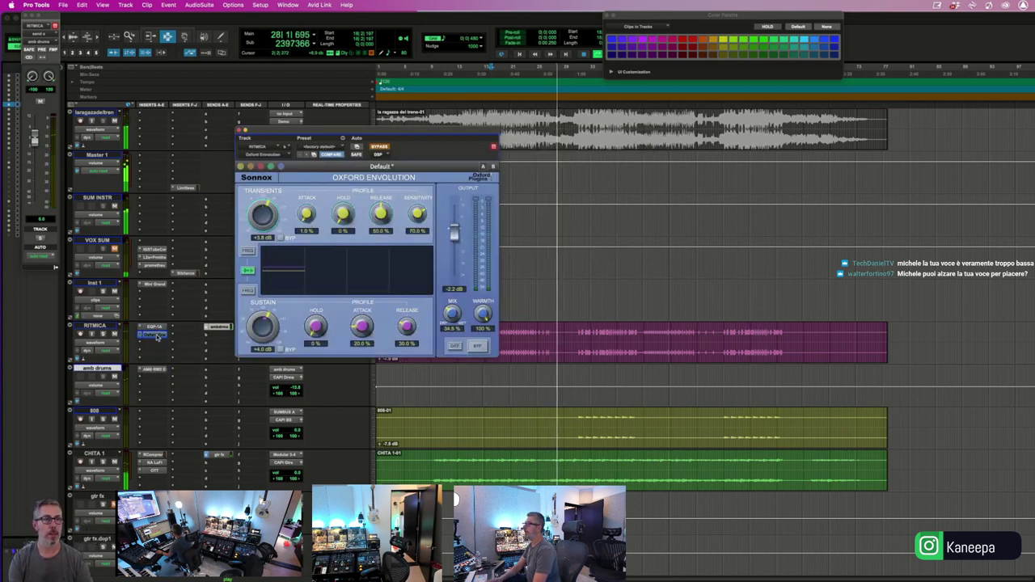
click(240, 130)
- Add a pre-fader send to Bus 1 on RITMICA and set its level to 0.0 dB
click(247, 325)
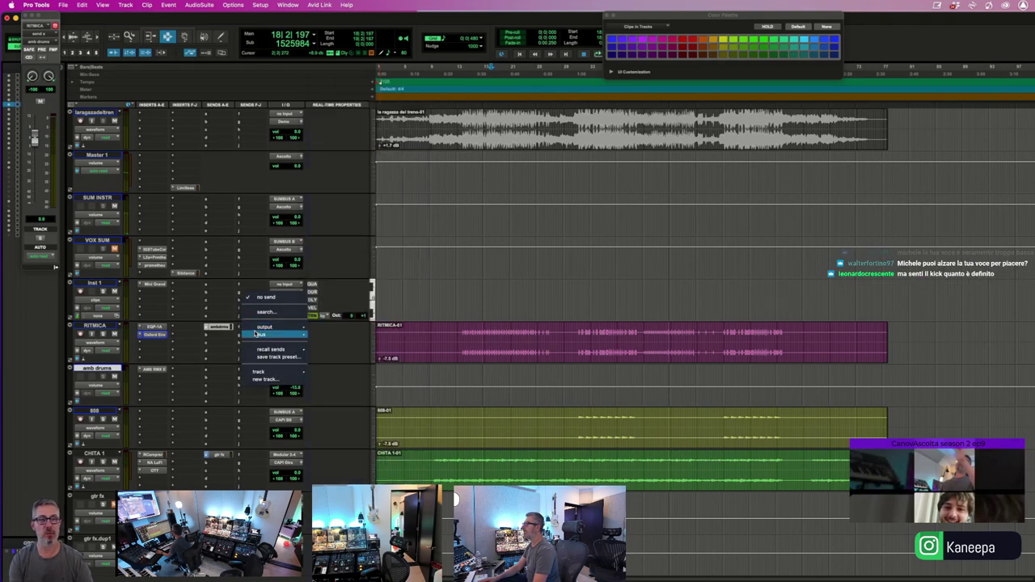
mouse_move(279, 334)
click(324, 301)
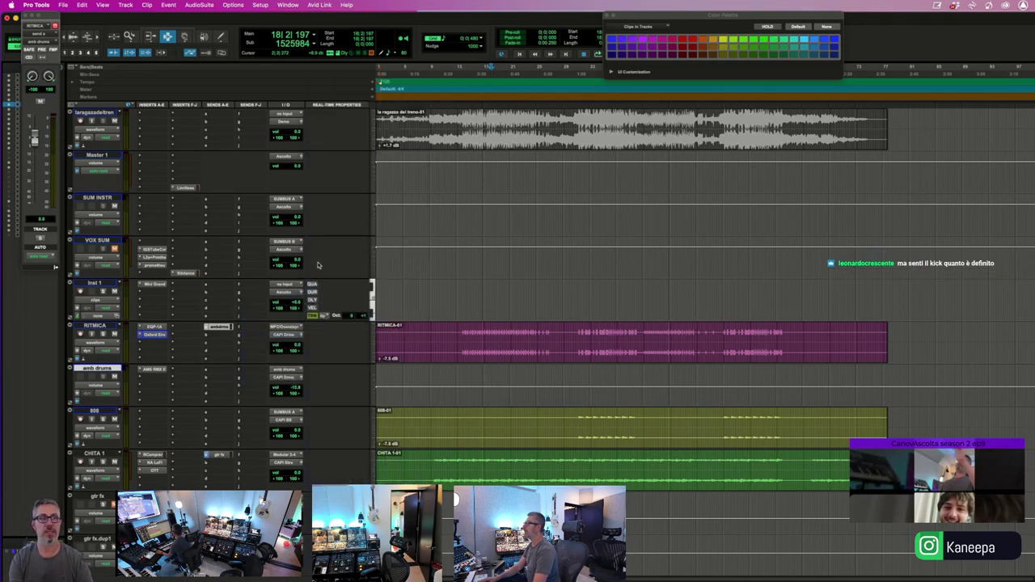
click(148, 103)
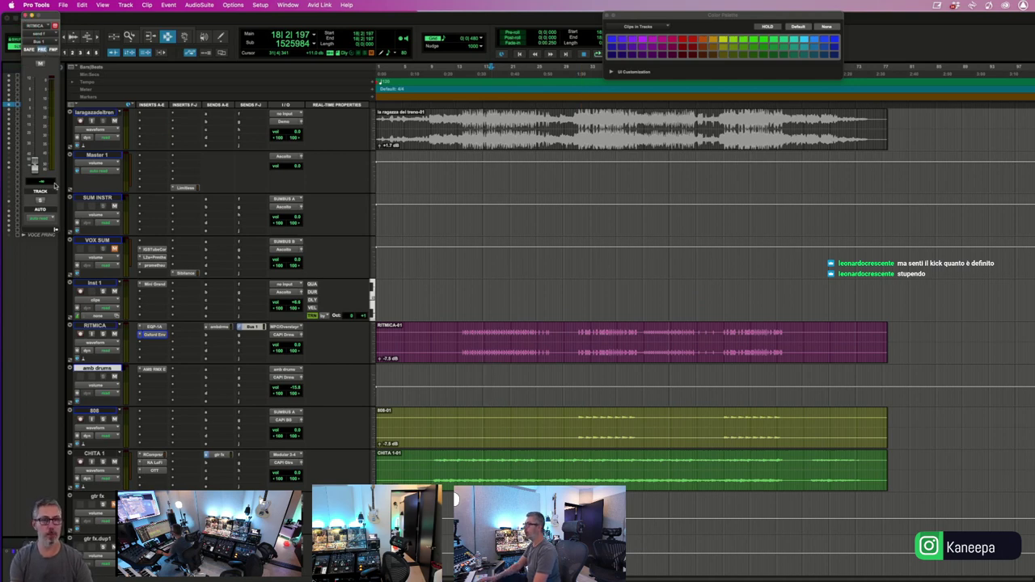
alt+click(35, 165)
- Insert Trackspacer 2.5 on CHITA 1 and set its key input to Bus 1 (Mono)
scroll(182, 356, down, 2)
key(space)
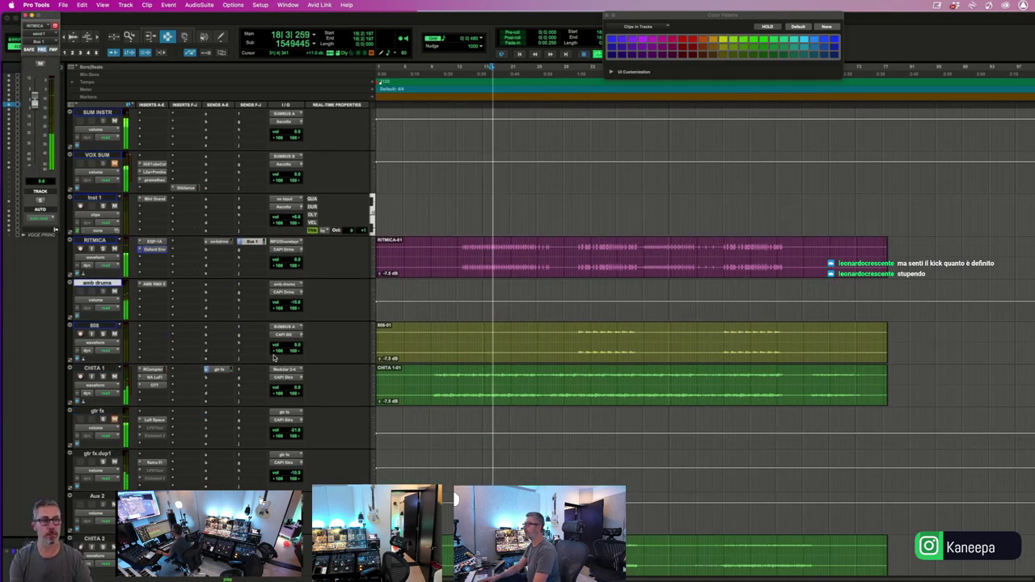
click(179, 381)
key(Escape)
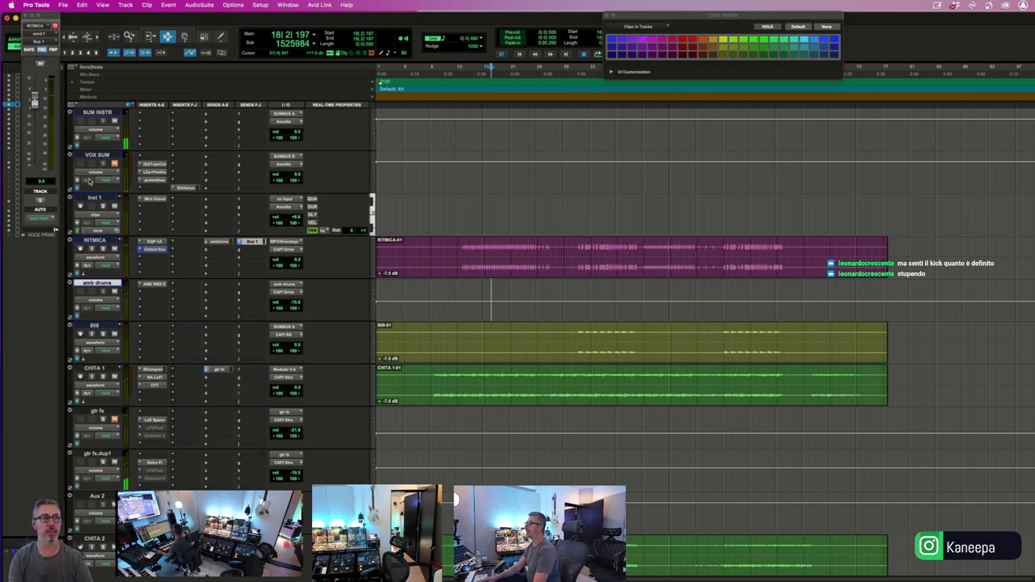
click(264, 201)
click(270, 165)
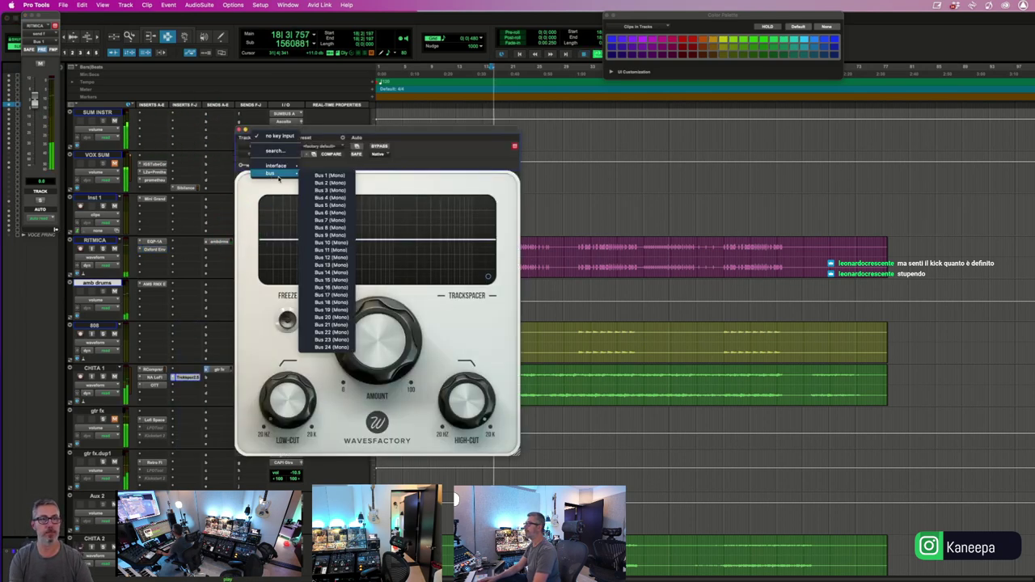
click(312, 175)
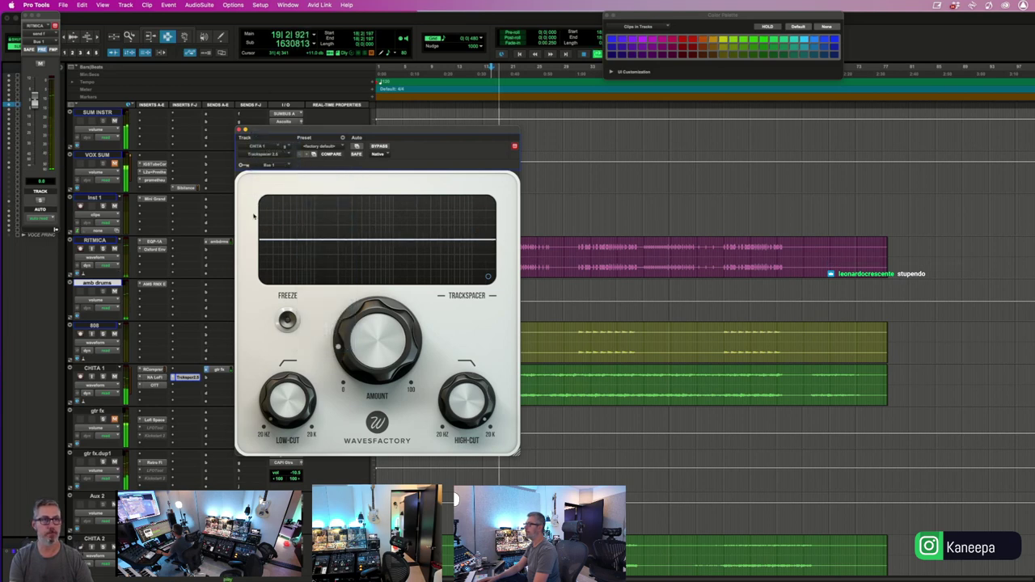
- Lower the high-cut of Trackspacer on CHITA 1 while the mix plays
drag(466, 404, 470, 448)
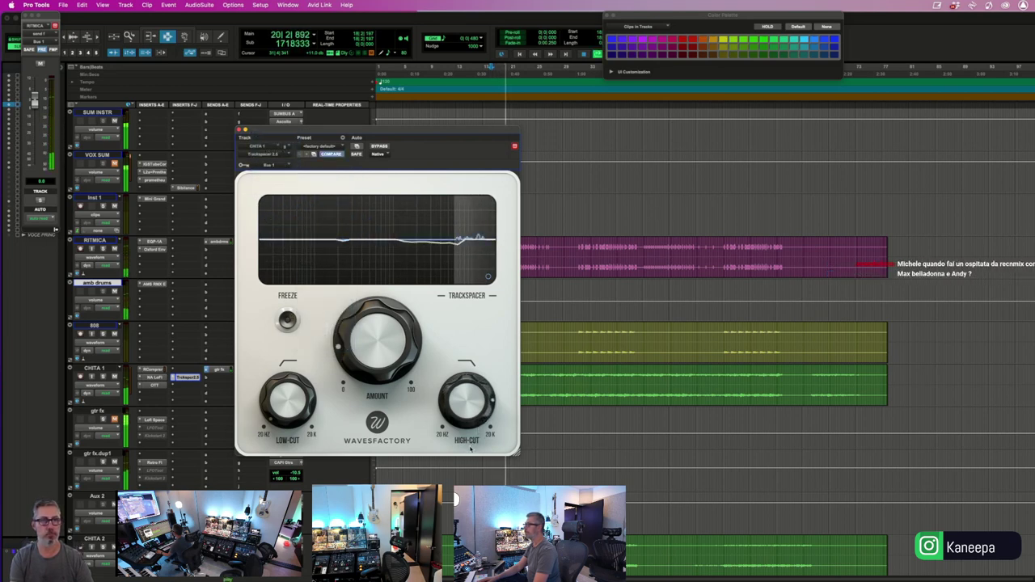
click(241, 160)
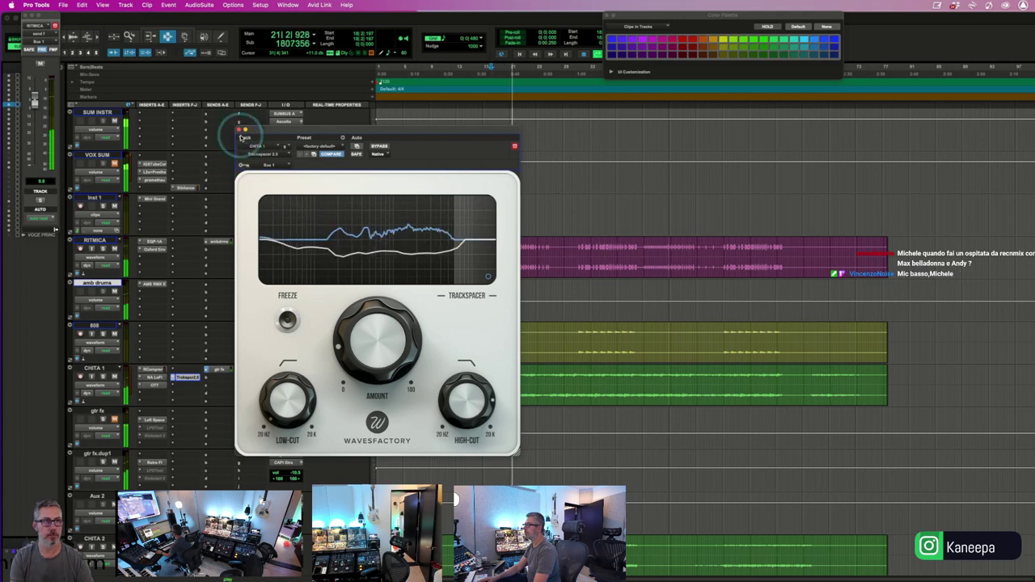
drag(241, 135, 240, 134)
scroll(243, 144, down, 1)
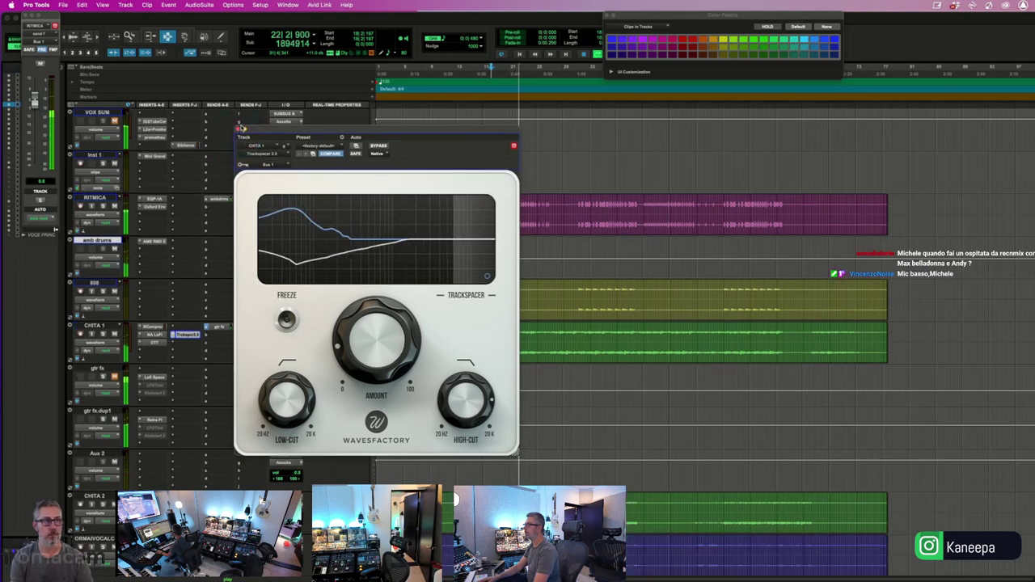
- Copy the sidechained Trackspacer from CHITA 1 to the gtr fx, gtr fx.dup1, CHITA 2 and 808 tracks
click(239, 129)
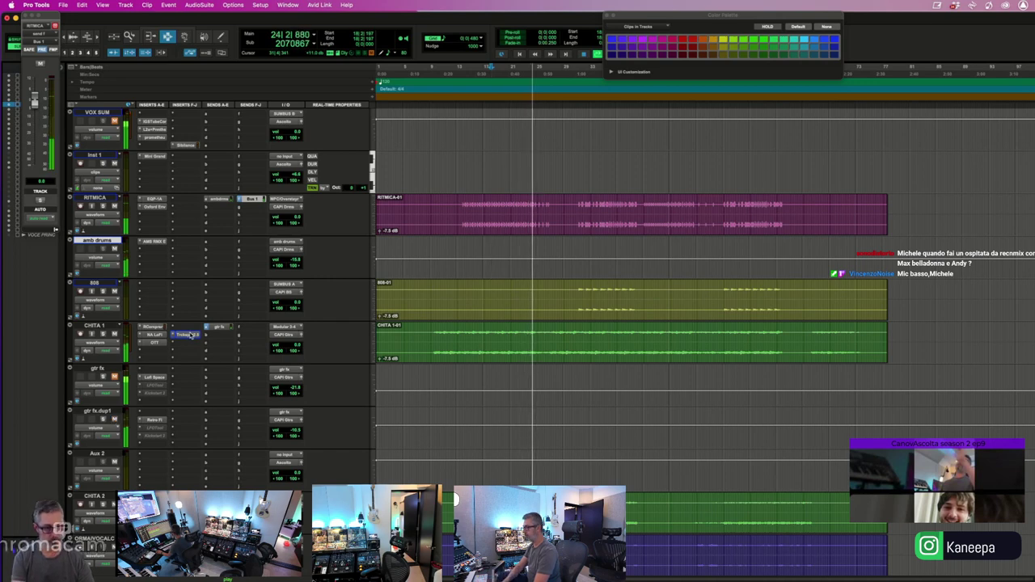
drag(191, 335, 188, 395)
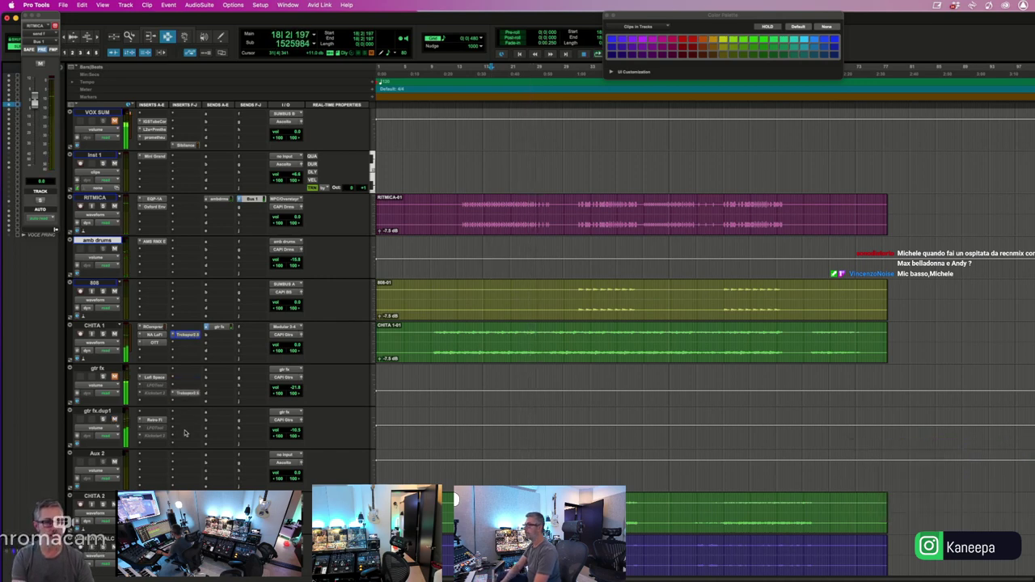
drag(184, 433, 185, 435)
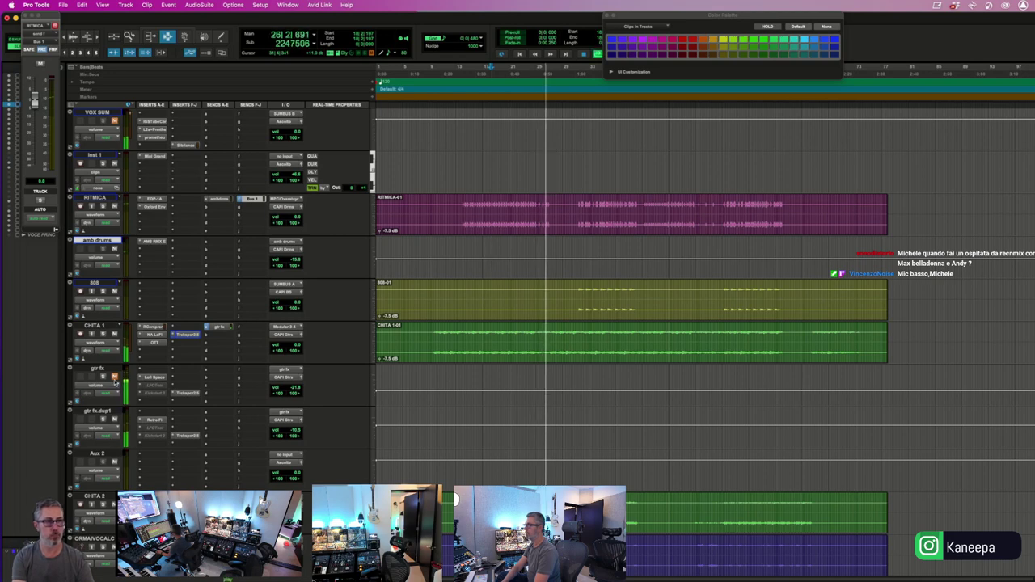
drag(184, 387, 186, 300)
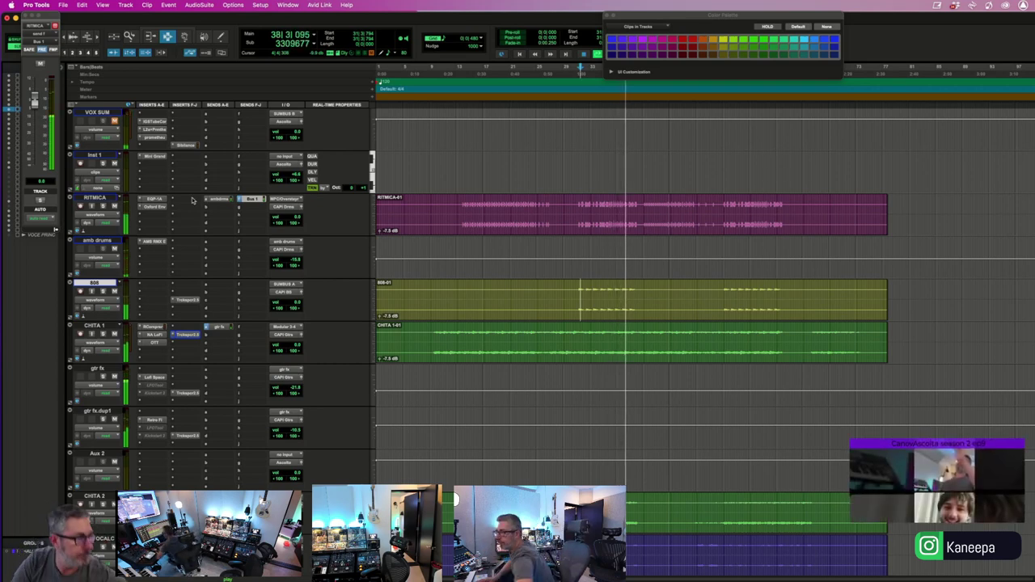
- Look over the inserts, sends and levels from the master down to the guitar tracks while the mix plays
click(206, 175)
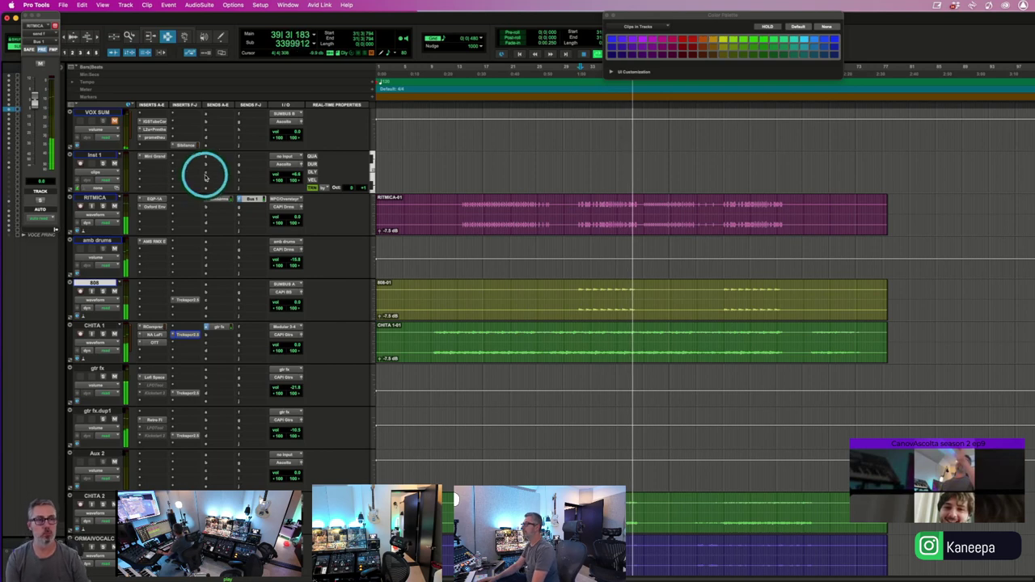
click(272, 294)
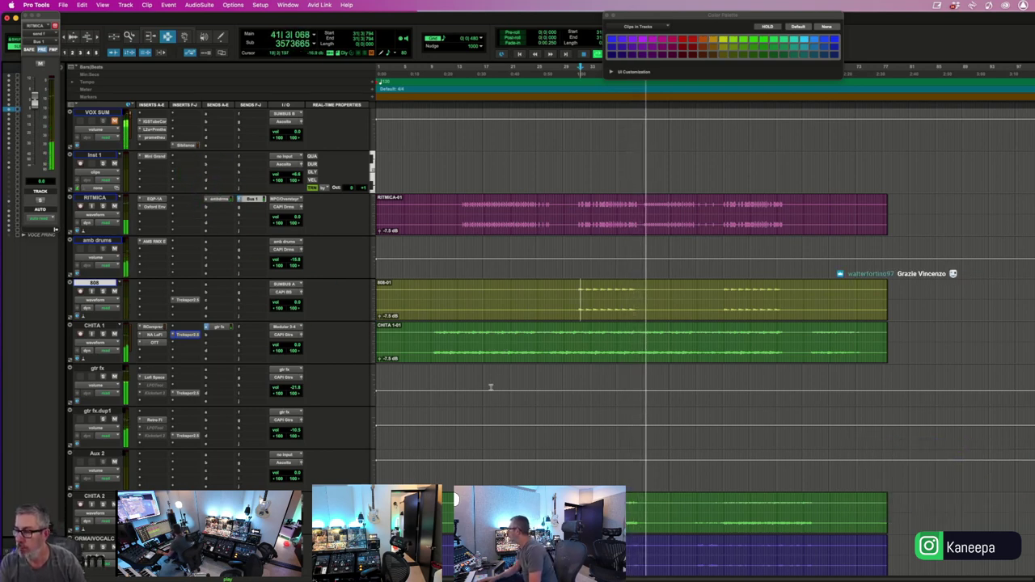
scroll(515, 364, down, 2)
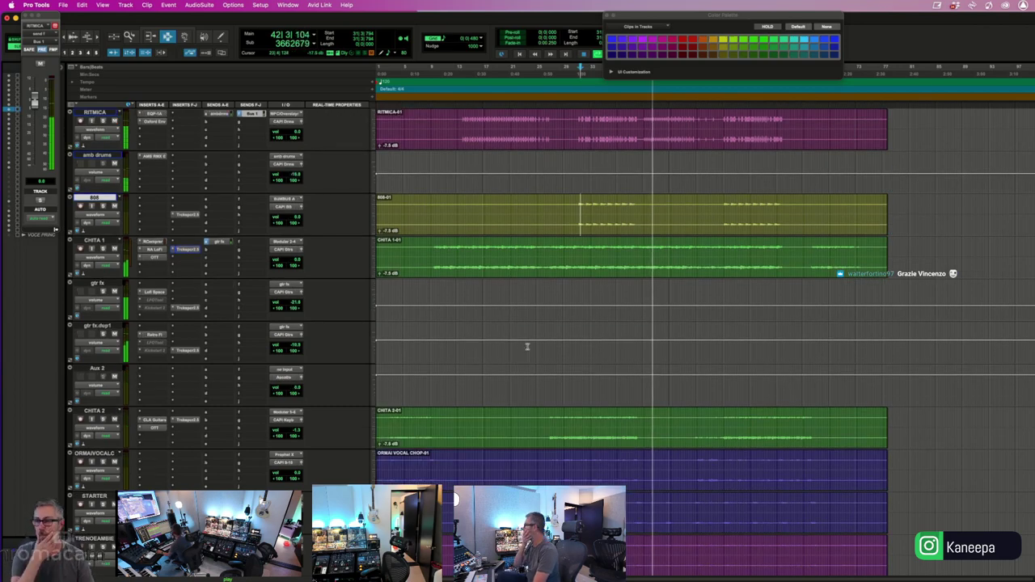
scroll(527, 359, down, 4)
scroll(526, 364, up, 4)
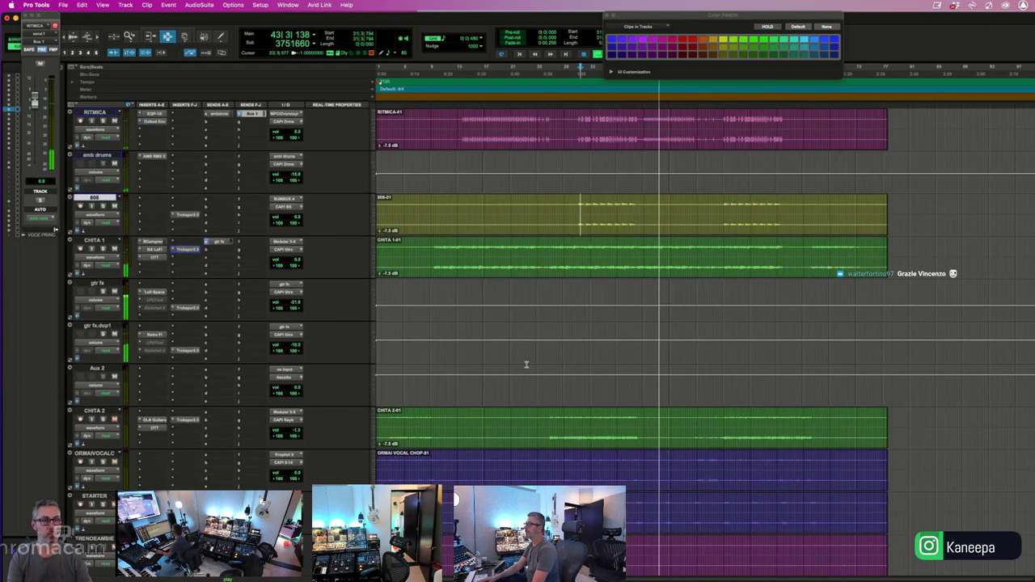
scroll(526, 365, up, 2)
scroll(109, 366, up, 3)
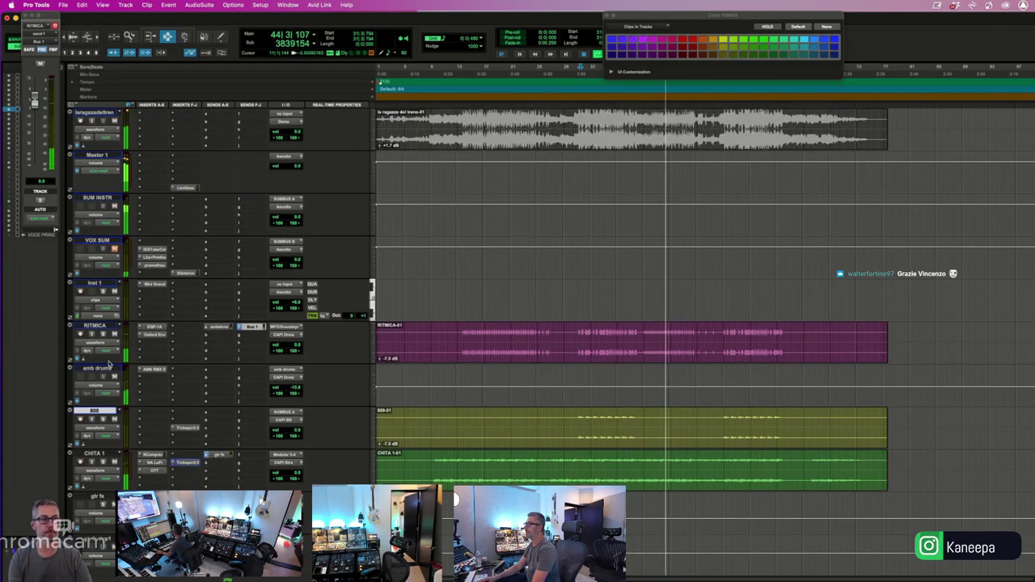
scroll(109, 366, down, 5)
scroll(105, 264, up, 3)
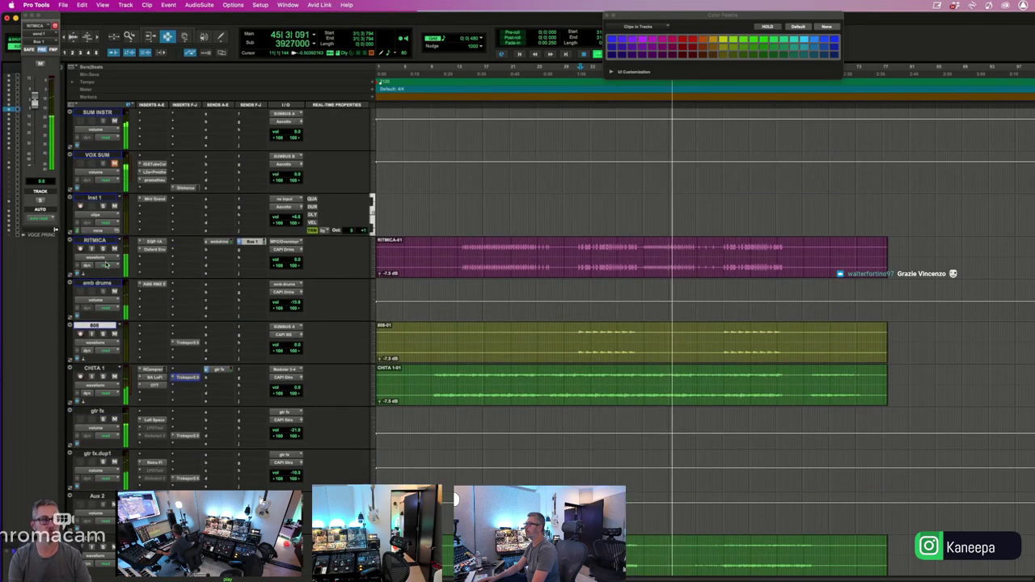
scroll(105, 263, down, 5)
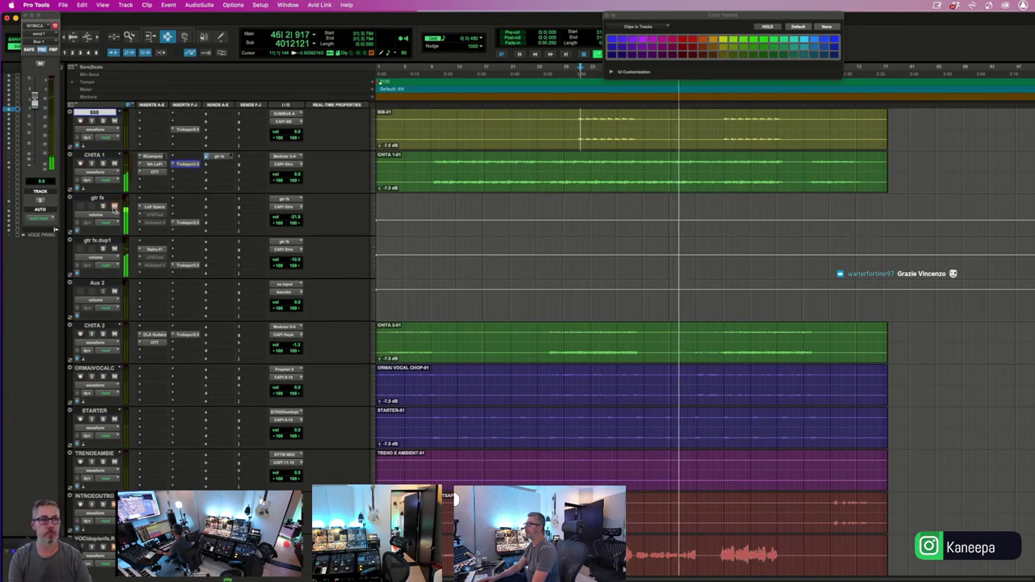
- Unmute the gtr fx track and lower its volume to -22.8 dB
click(114, 207)
drag(292, 217, 292, 221)
- In Lofi Space on gtr fx, set the reverb level to 4.0 dB and adjust the low-pass and high-pass filters
click(156, 207)
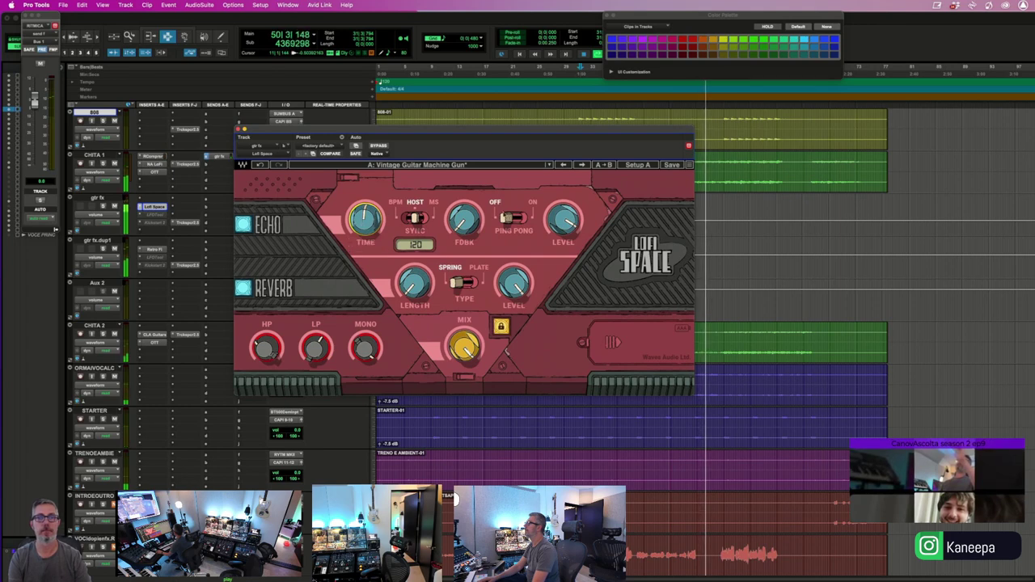
click(472, 225)
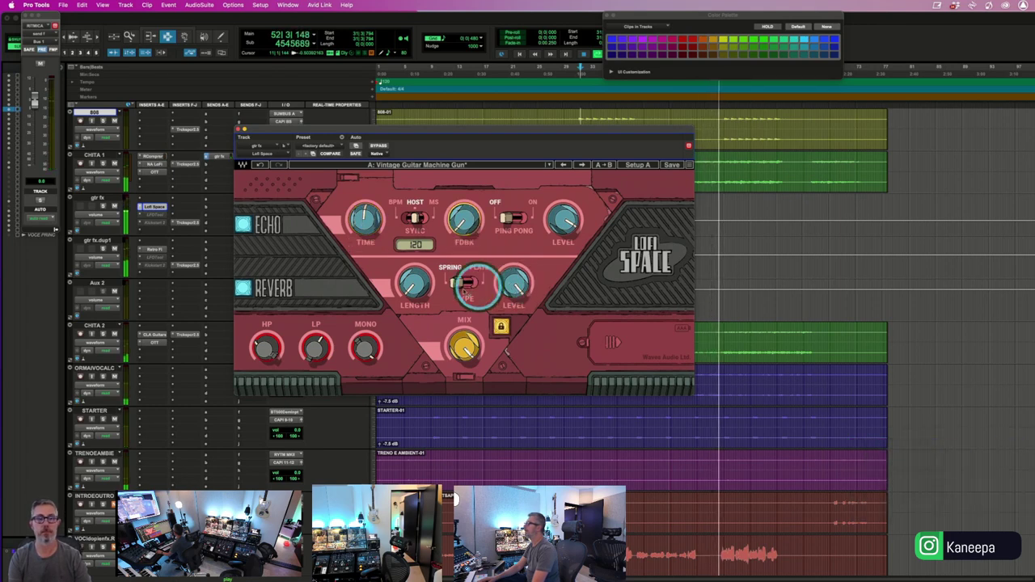
click(401, 289)
drag(514, 283, 514, 302)
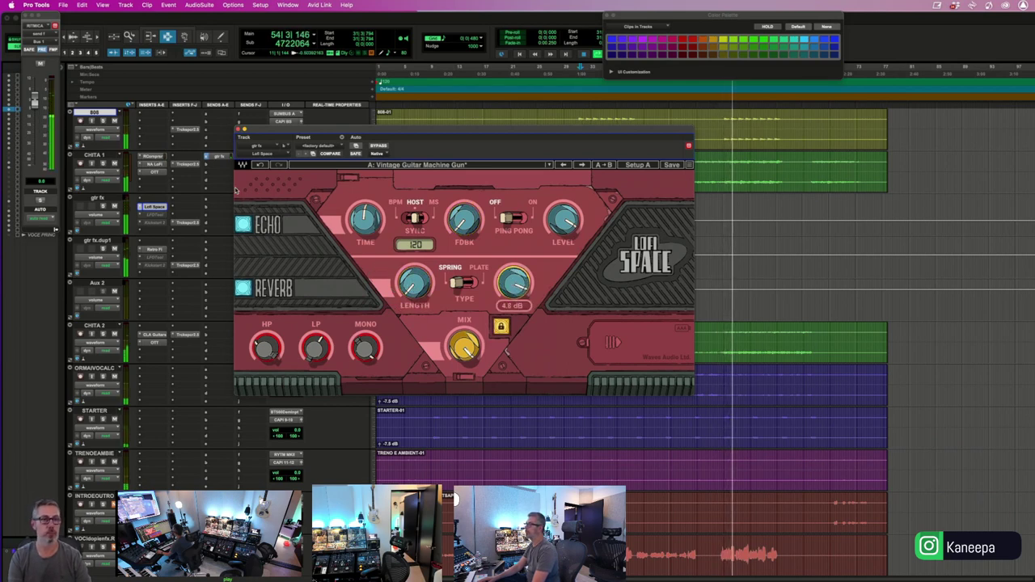
mouse_move(316, 346)
drag(312, 357, 312, 362)
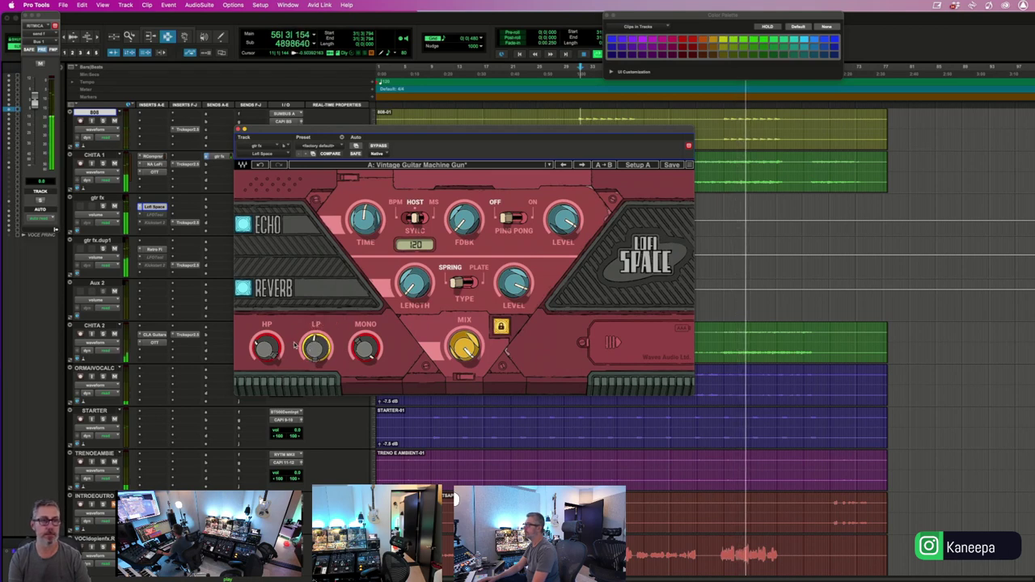
mouse_move(260, 346)
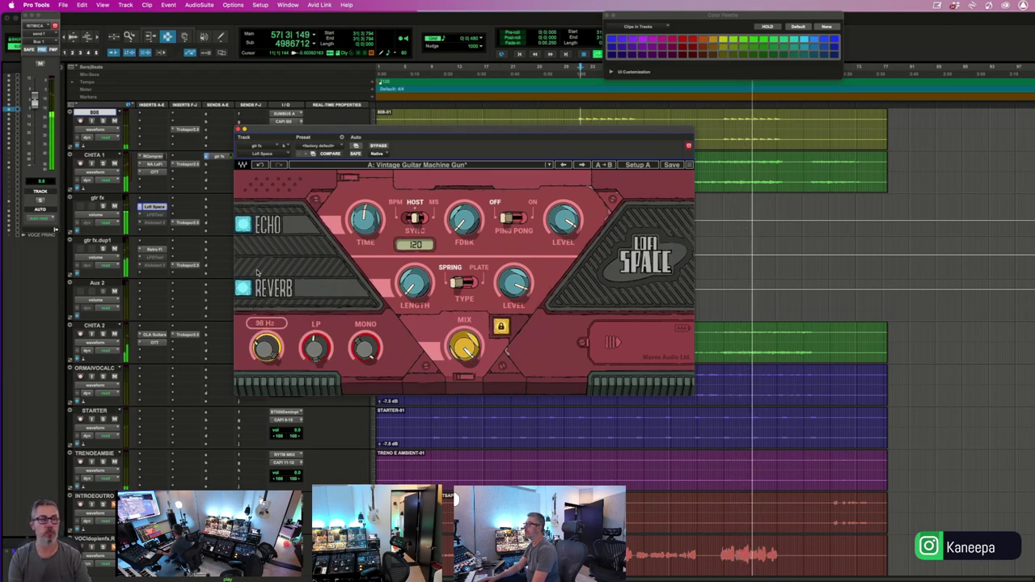
drag(260, 346, 260, 340)
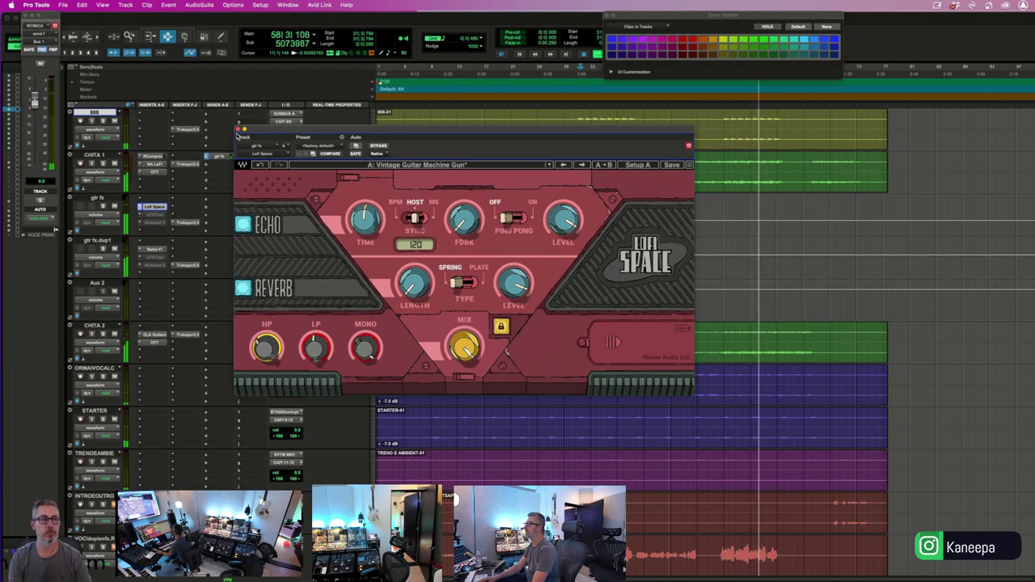
click(238, 128)
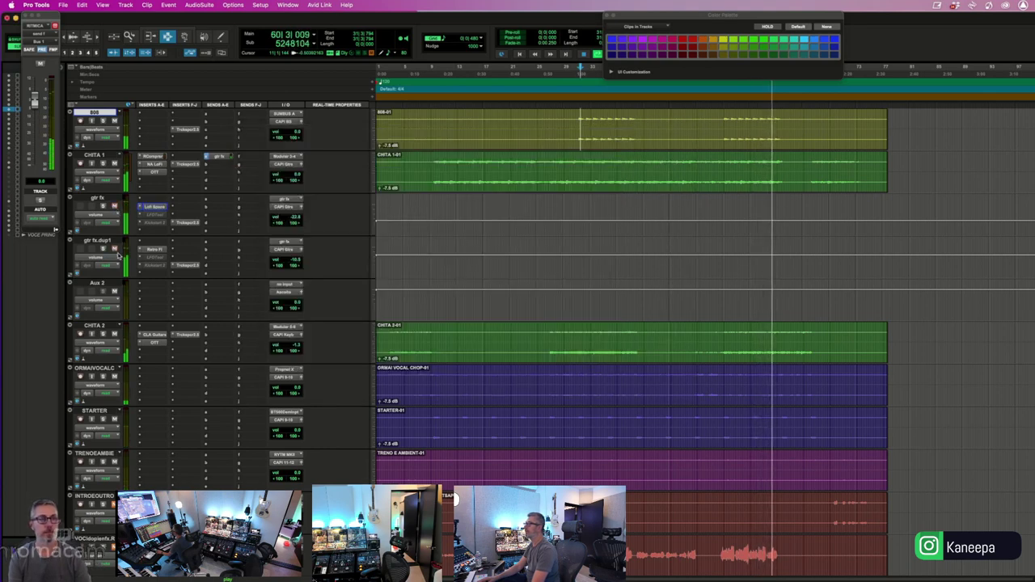
- Lower the gtr fx.dup1 volume to -13.2 dB and restart playback from 11|1|144
drag(277, 259, 277, 263)
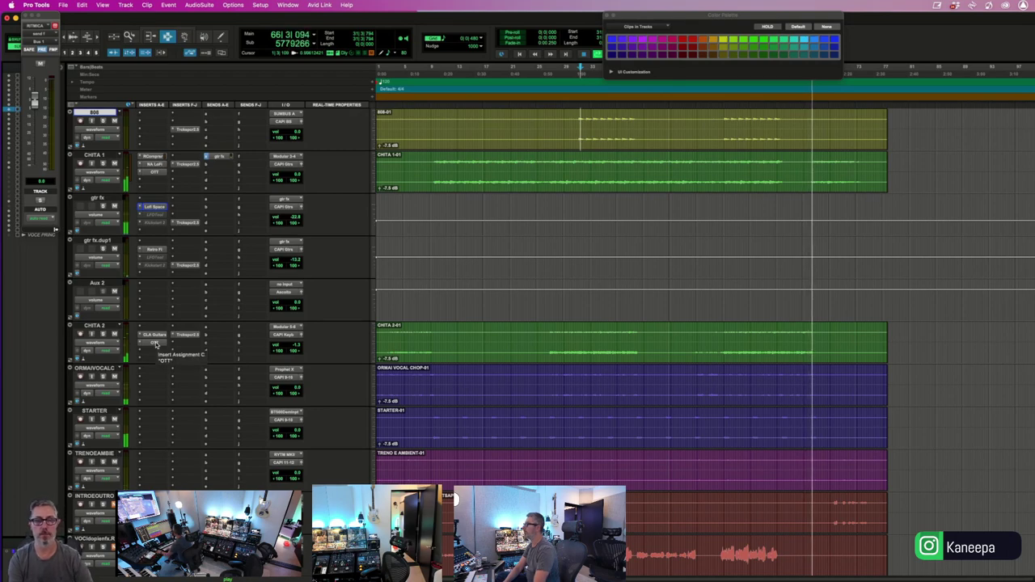
scroll(259, 348, down, 5)
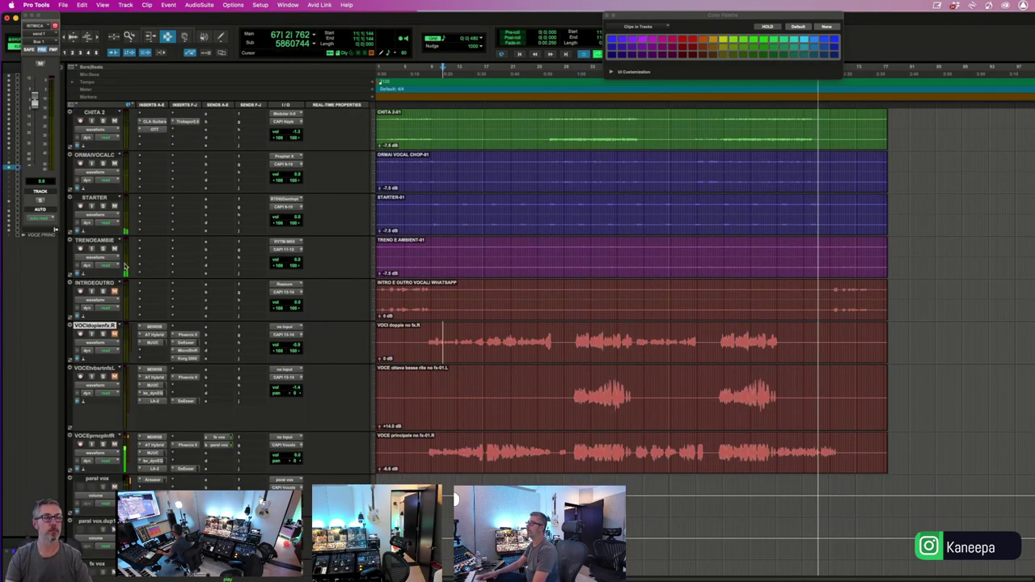
key(space)
key(space)
- Check the bx_dynEQ V2 settings on the main vocal track while the mix plays
scroll(124, 265, up, 10)
scroll(183, 293, down, 2)
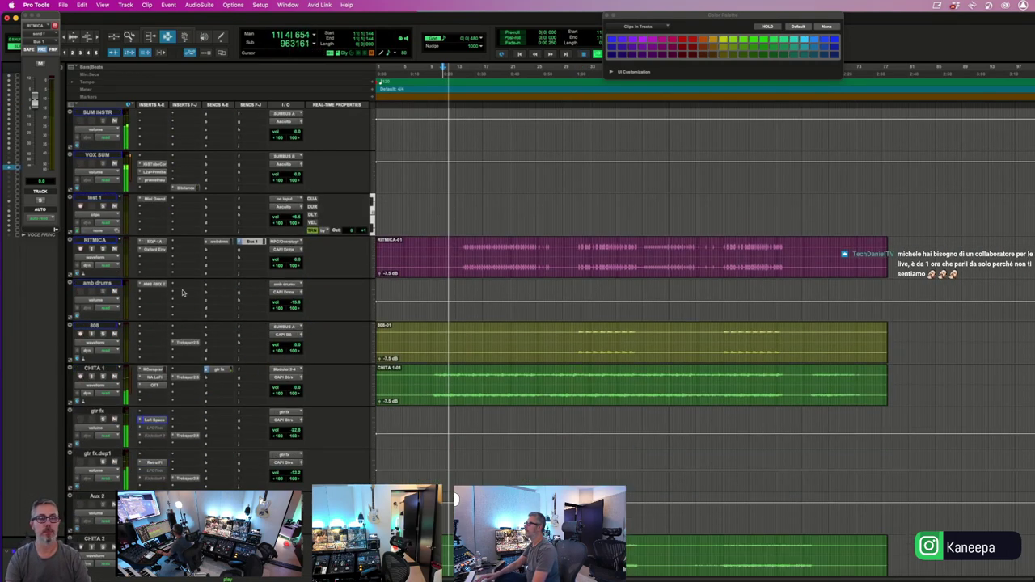
scroll(182, 292, down, 12)
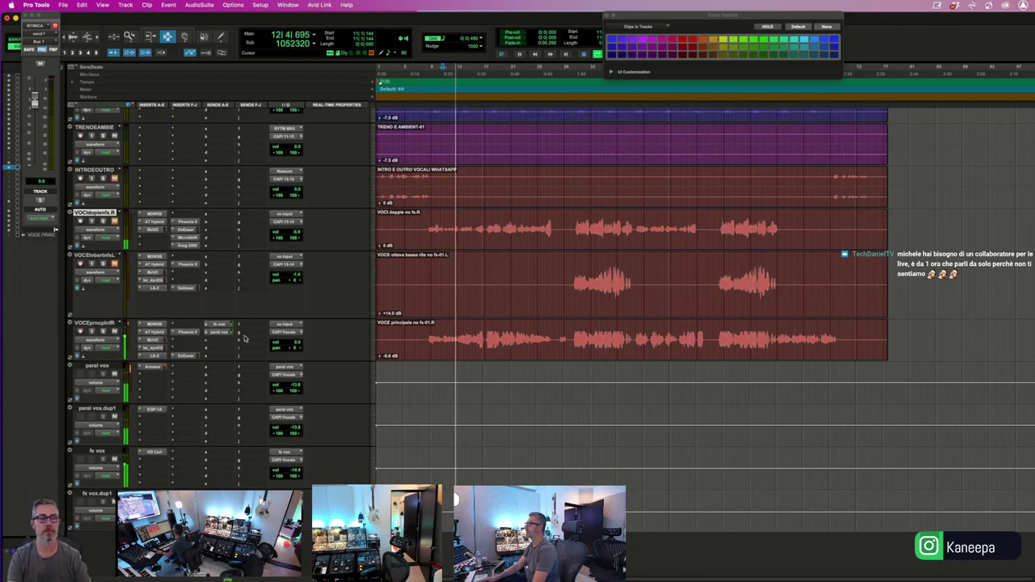
scroll(278, 338, up, 6)
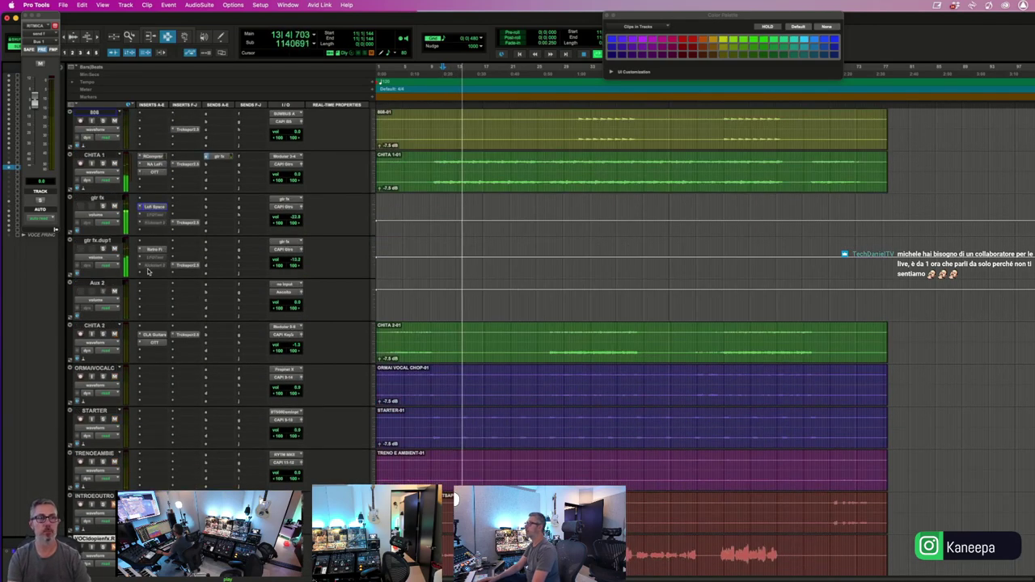
scroll(168, 342, down, 6)
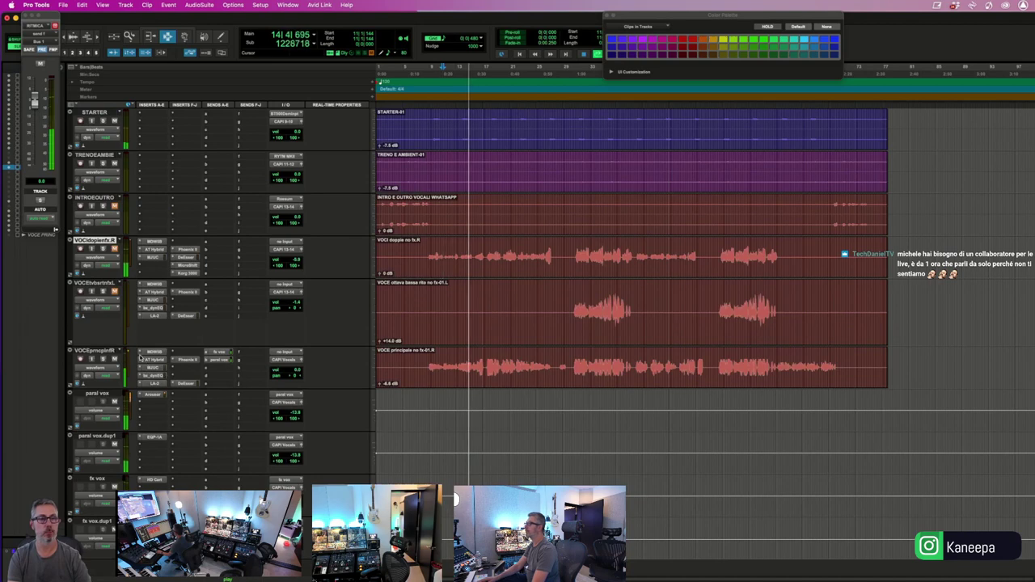
click(153, 374)
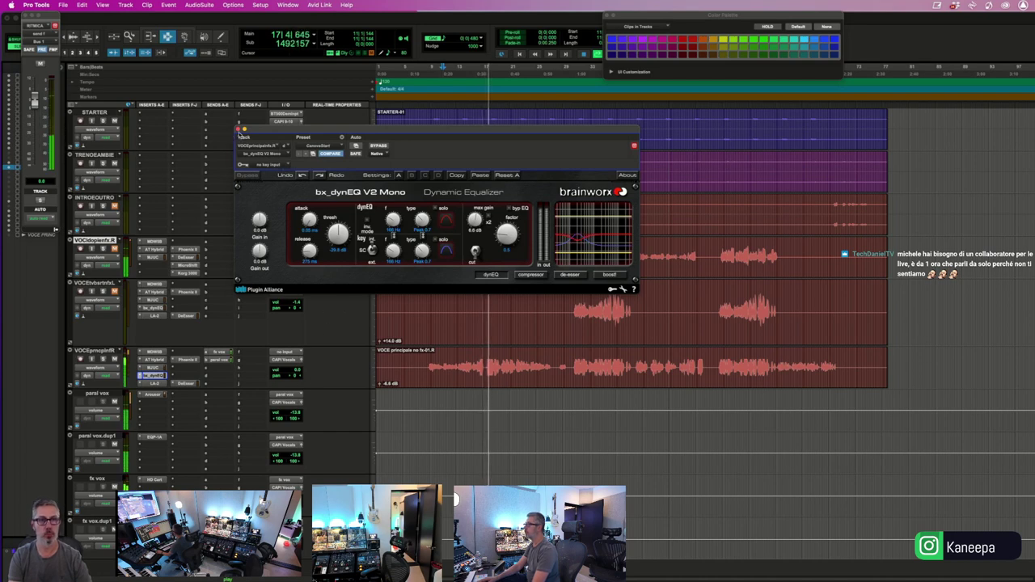
click(239, 130)
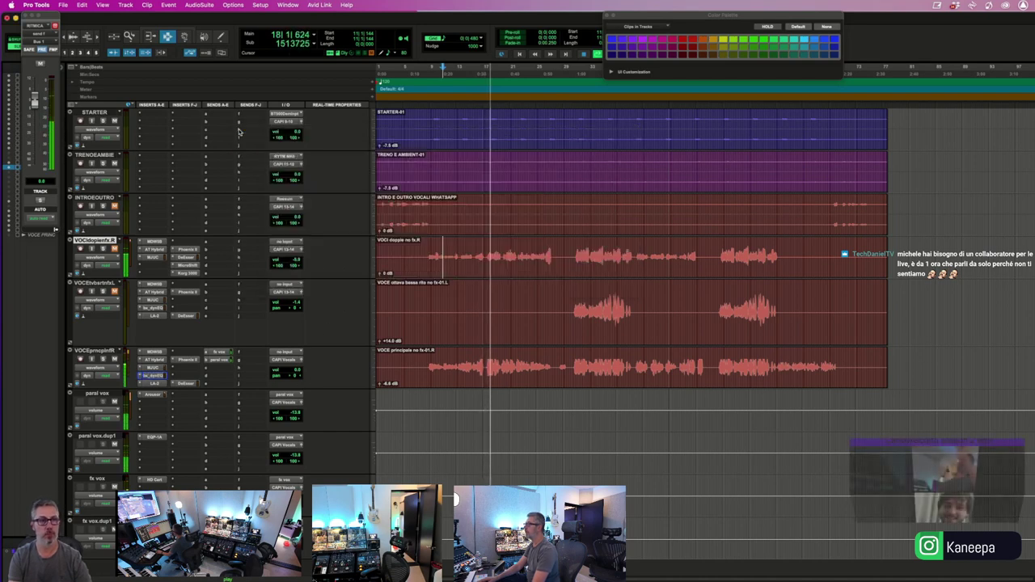
- Check the DeEsser on the main vocal and lower the track's volume to -0.7 dB during playback
click(185, 384)
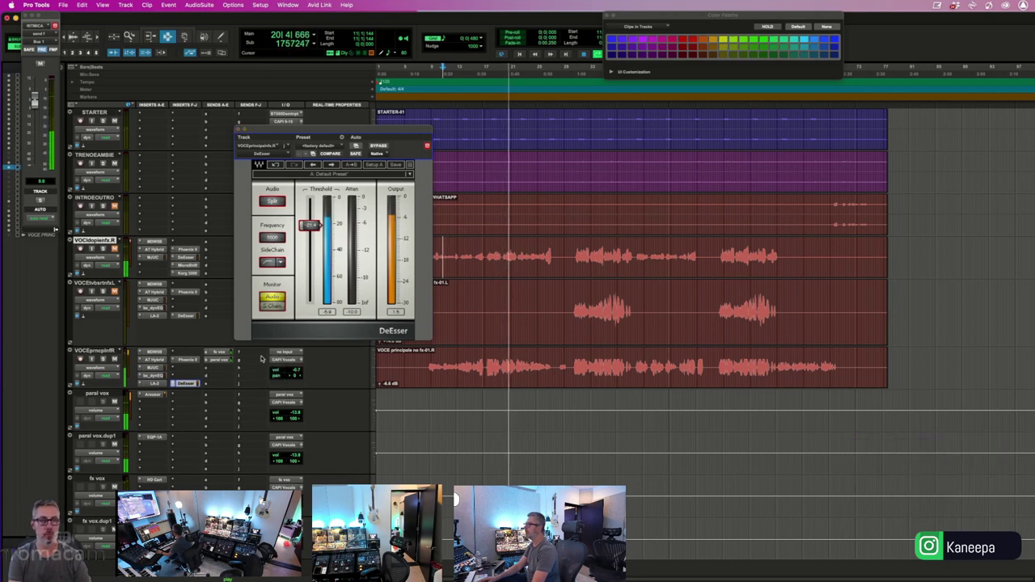
click(290, 281)
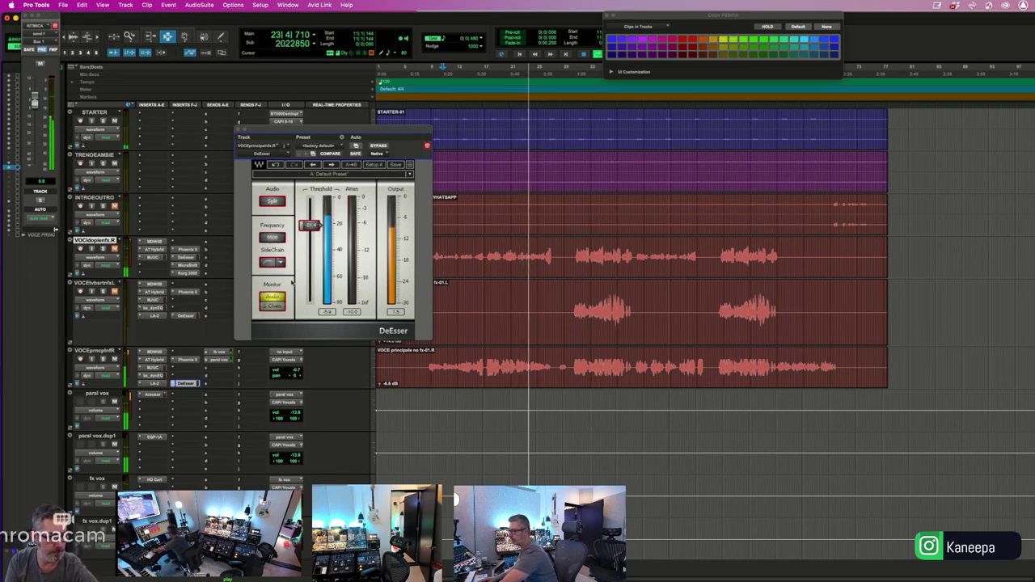
click(254, 231)
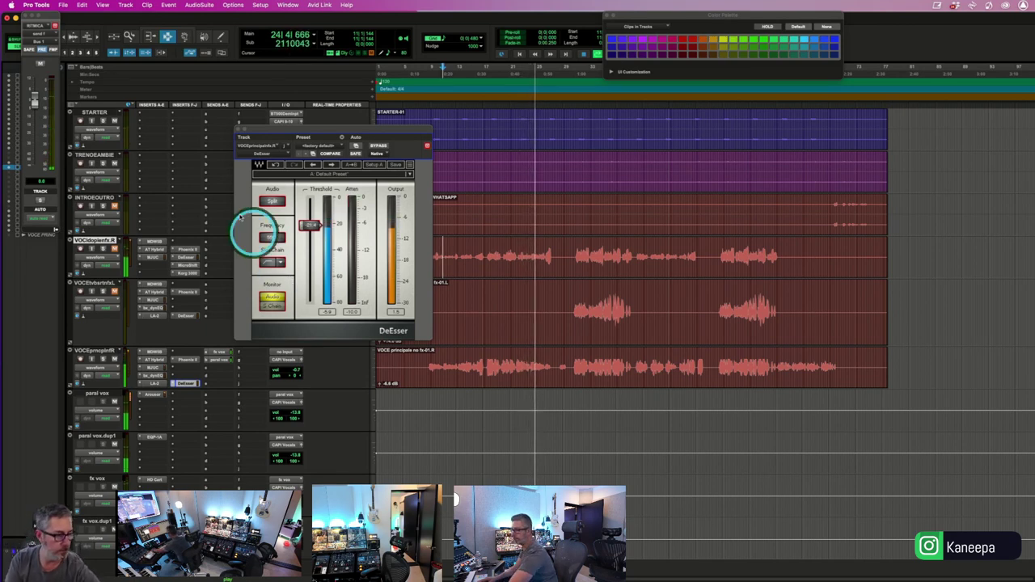
click(210, 173)
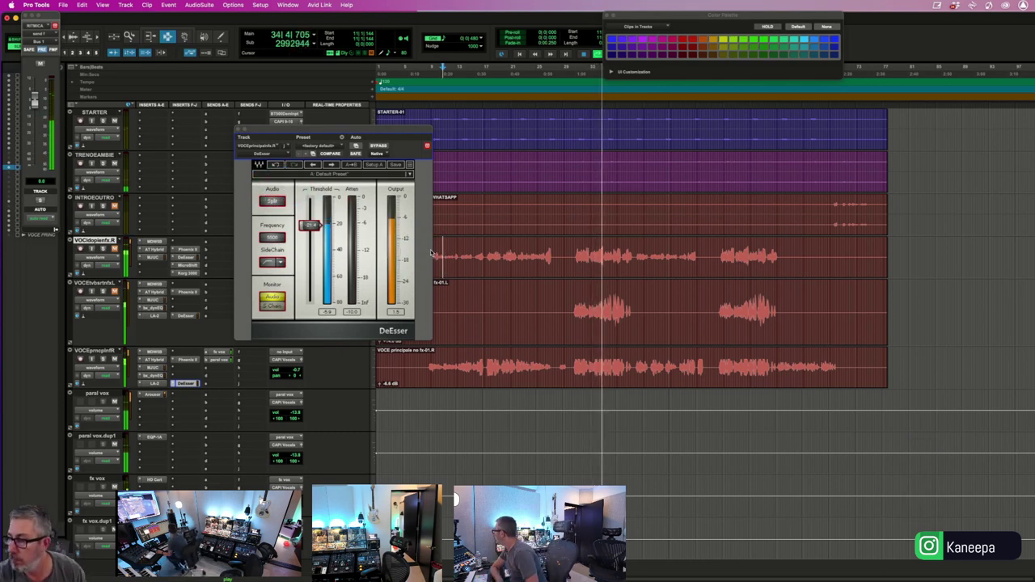
key(space)
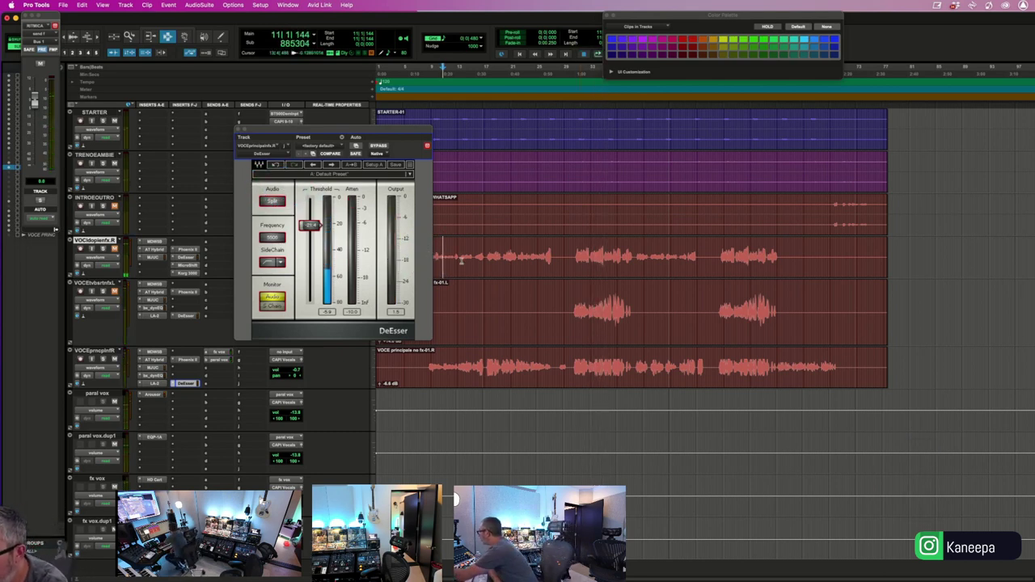
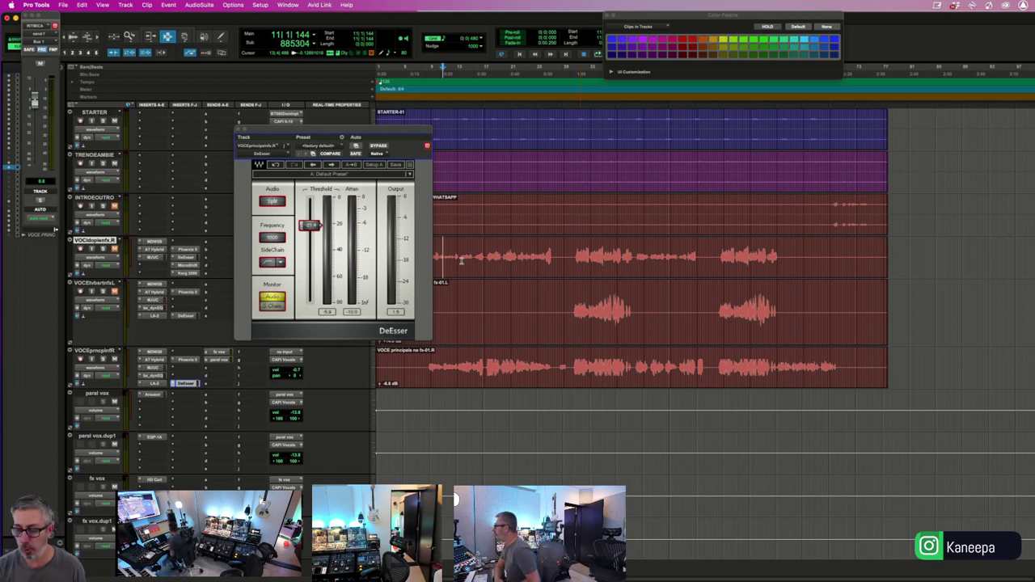
- Replay the mix from bar 11, moving the playback position forward to around bar 32
key(space)
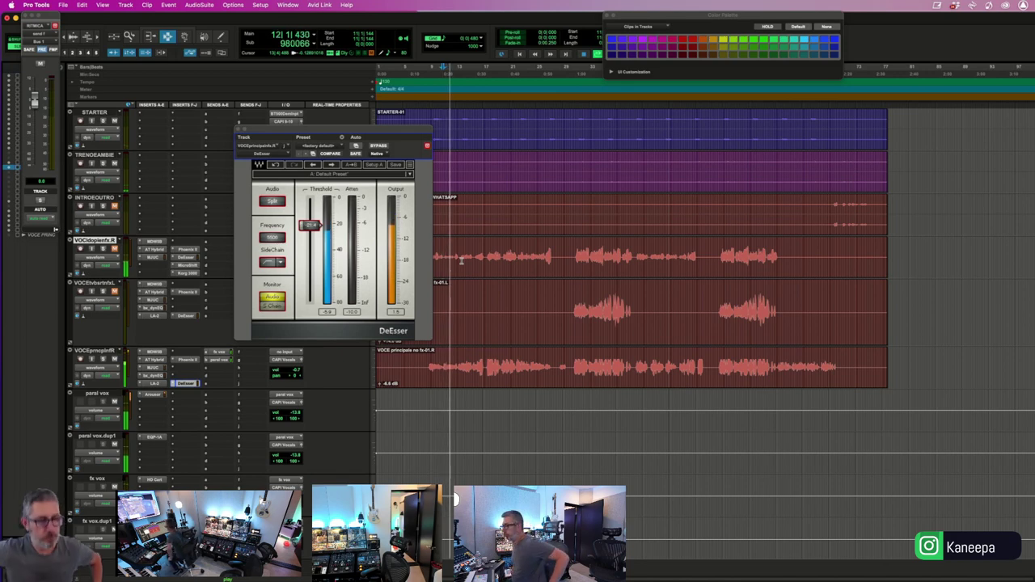
click(471, 250)
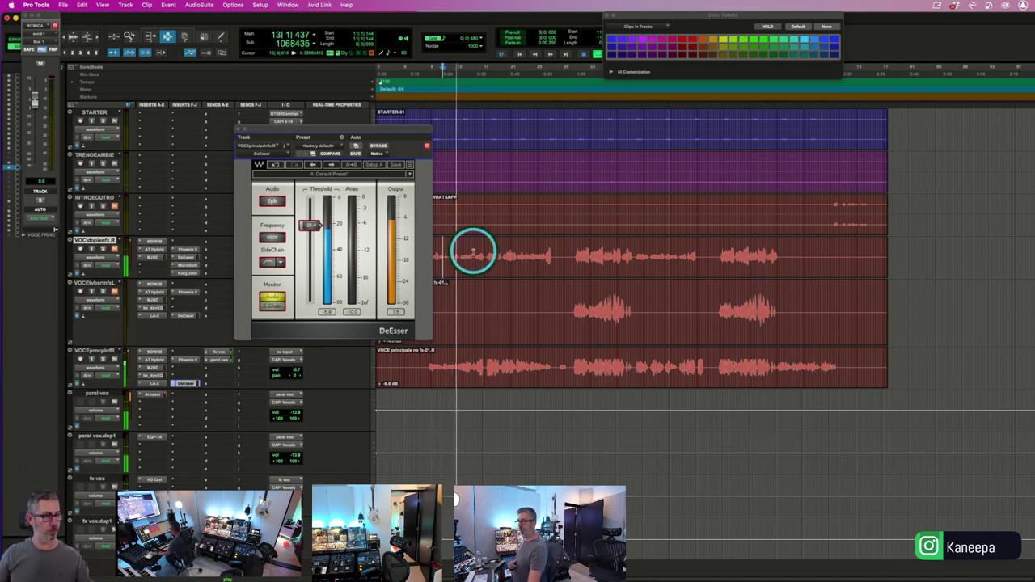
click(493, 231)
click(616, 252)
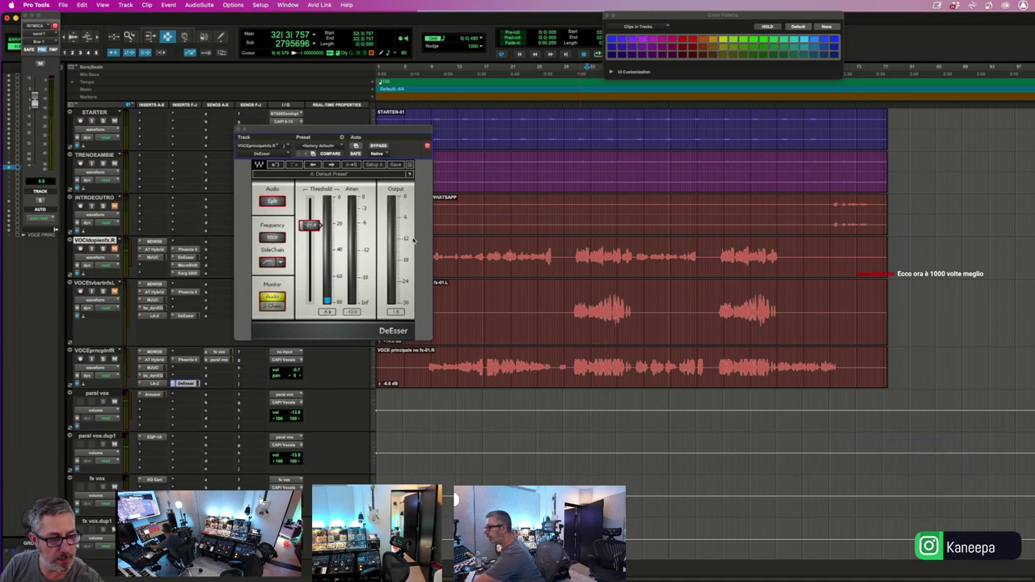
- Audition the mix from 32|3|757, stopping and restarting playback from the same point
key(space)
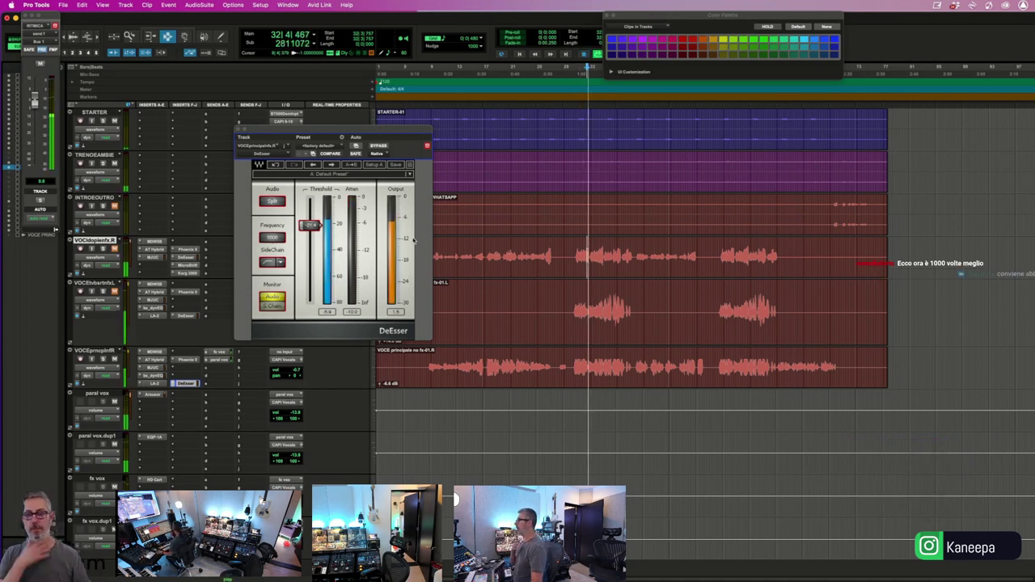
click(436, 247)
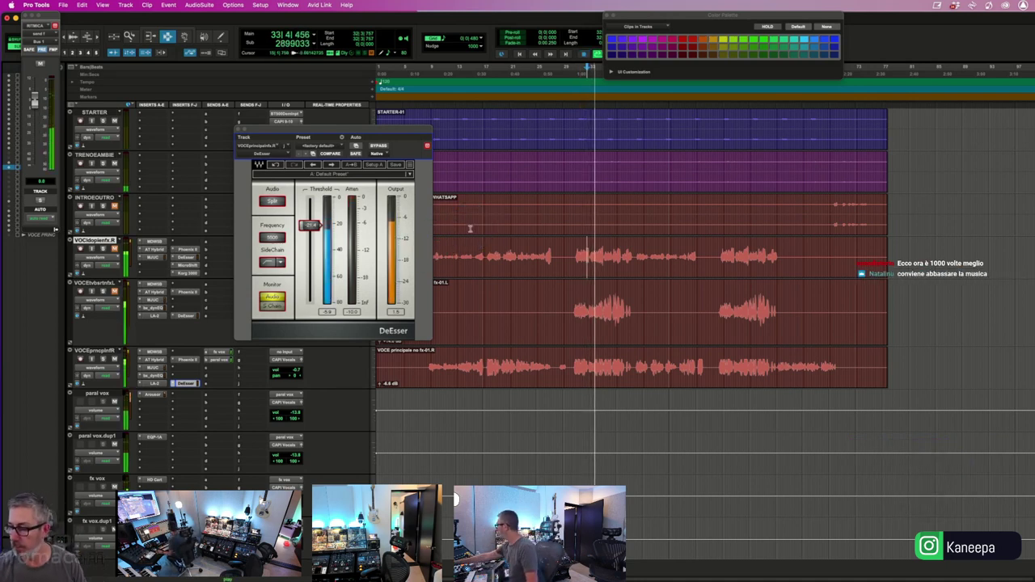
click(470, 228)
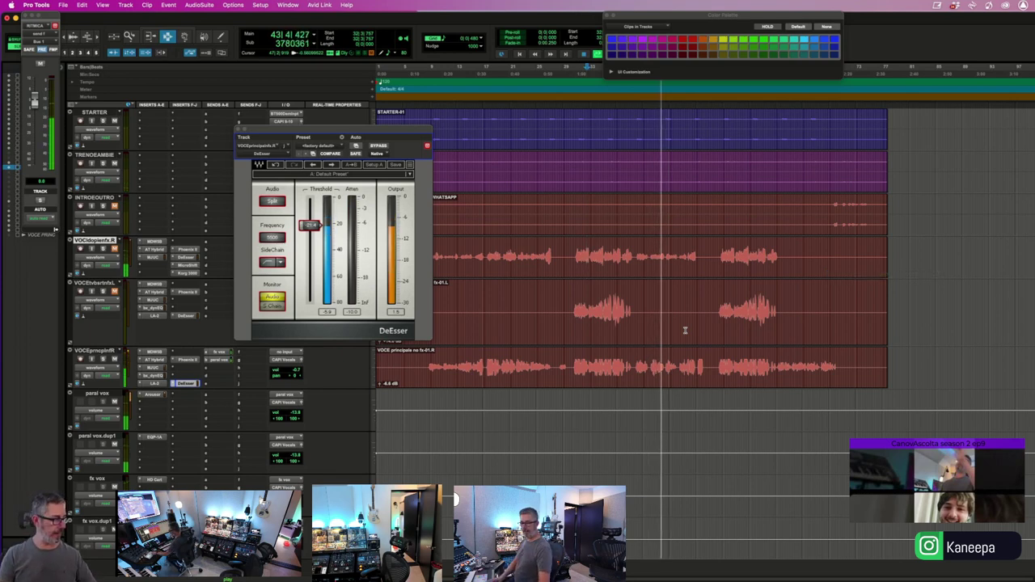
key(space)
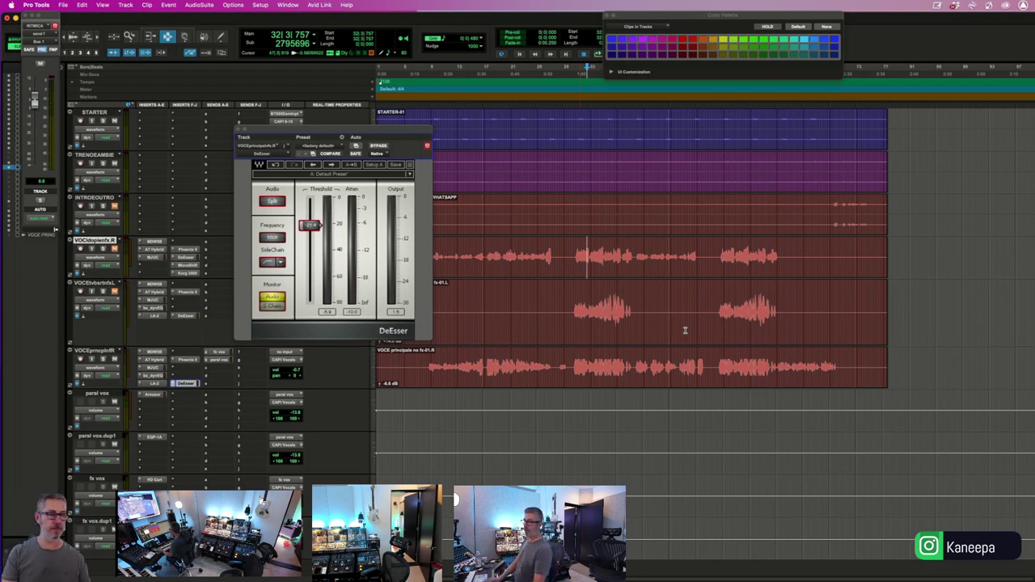
key(space)
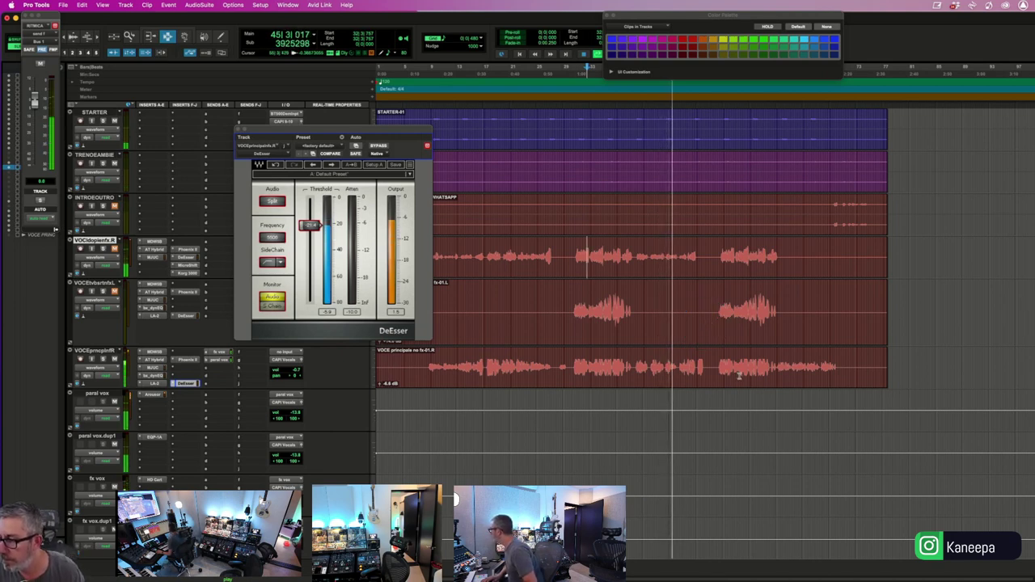
- Move the playback start to 32|1|142 and replay the mix from there
click(594, 276)
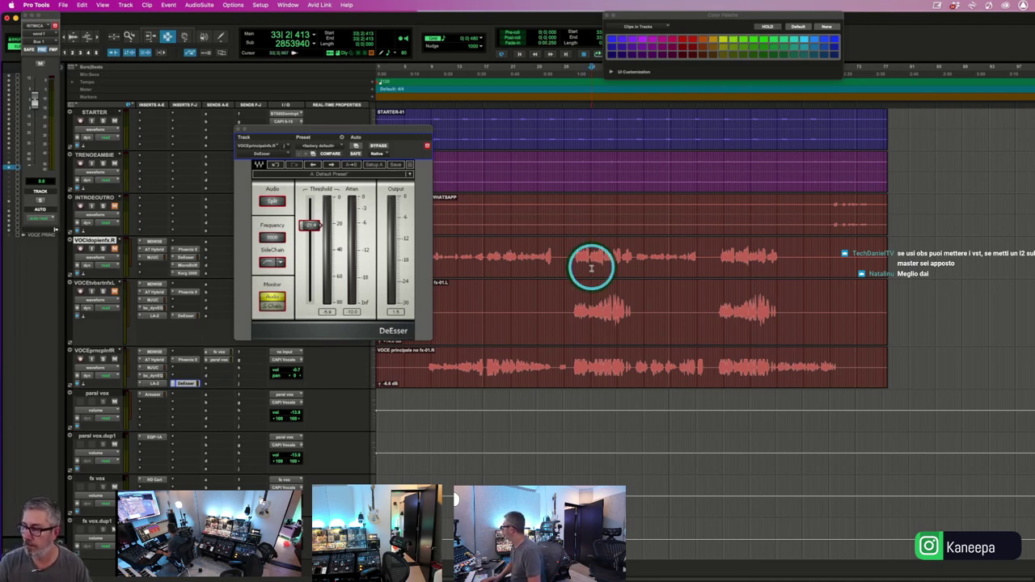
key(space)
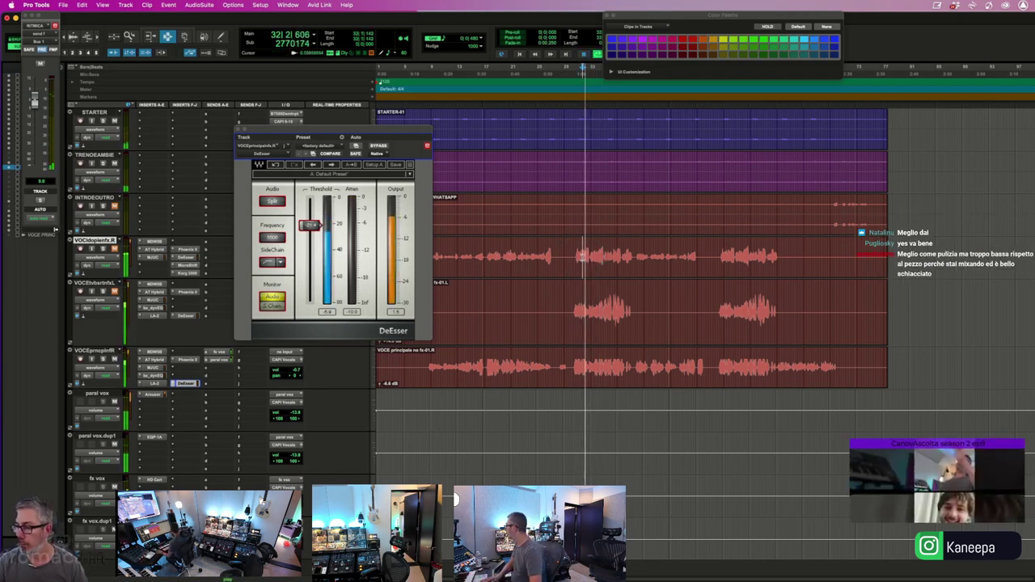
click(582, 256)
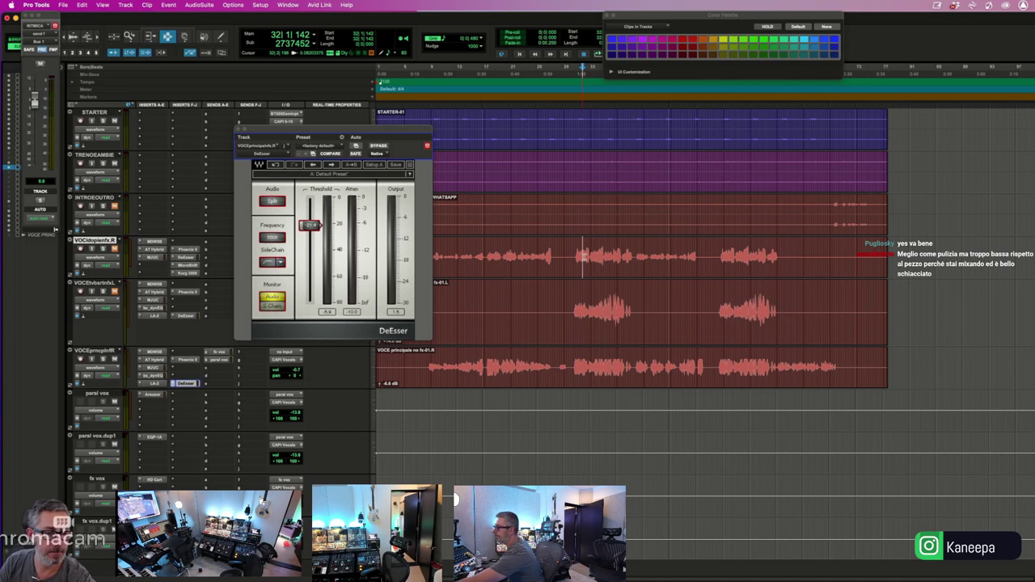
key(space)
click(586, 256)
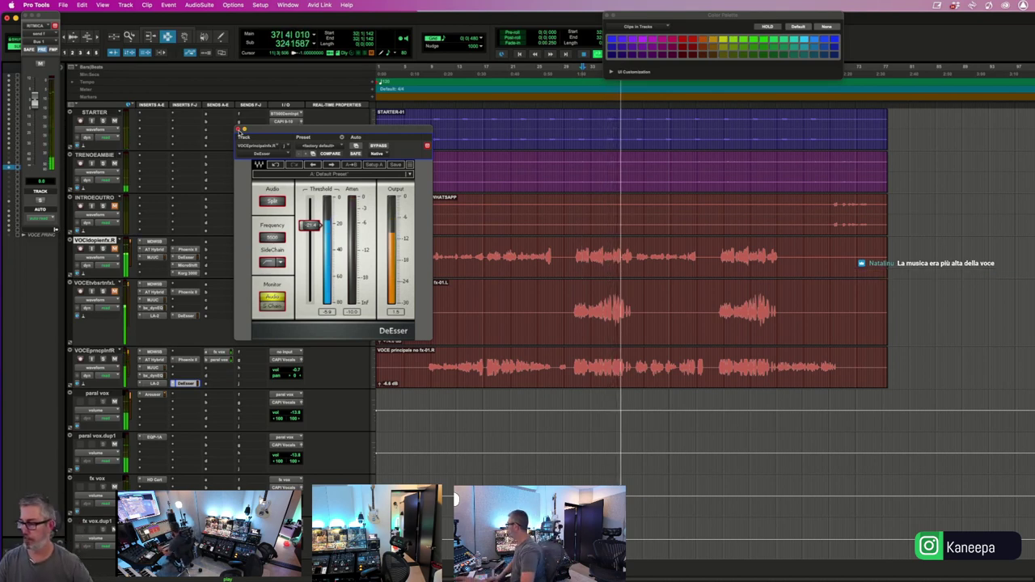
- Close the main vocal's DeEsser, look over the other tracks' levels and stop playback
click(275, 165)
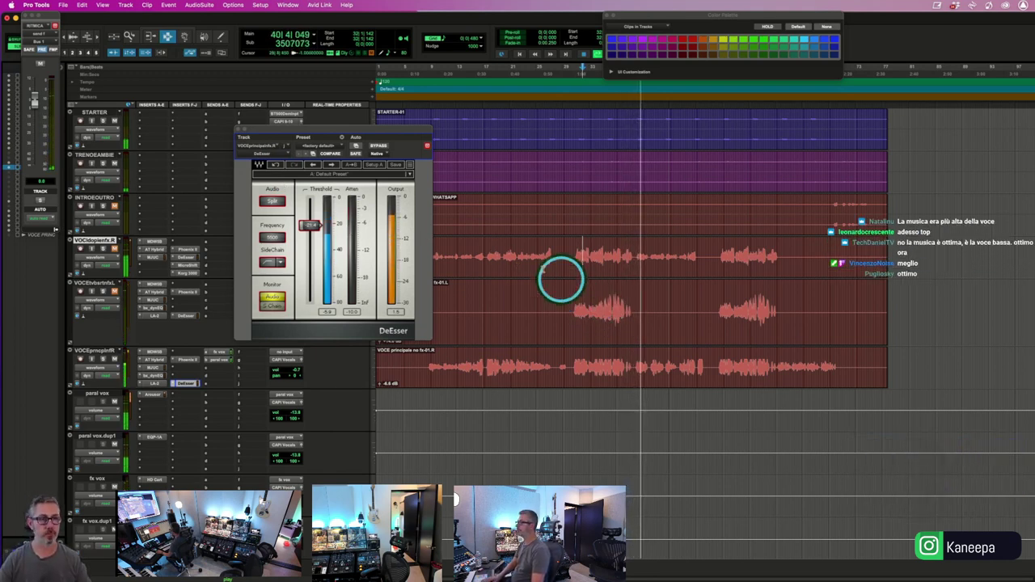
click(239, 130)
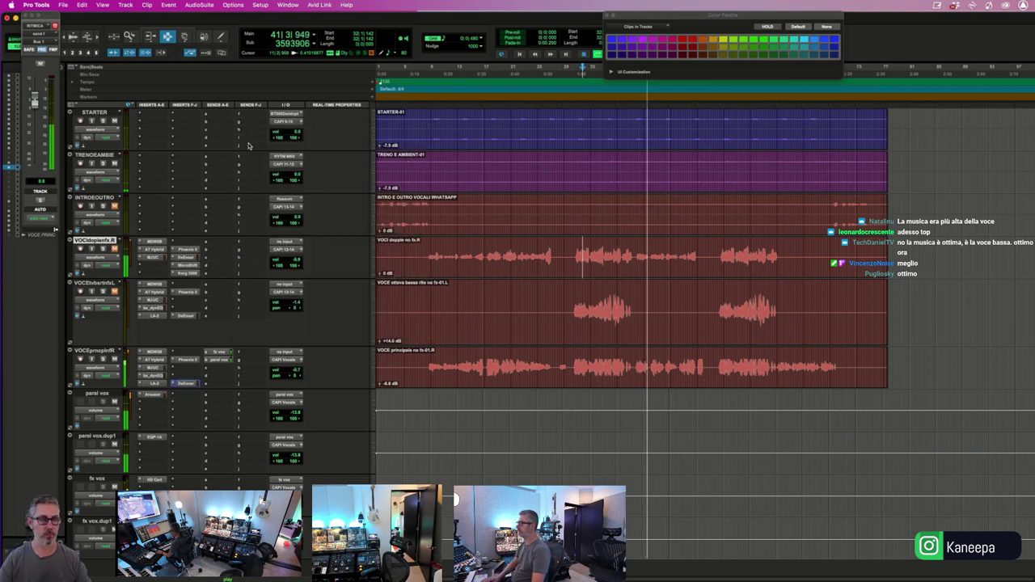
click(303, 185)
scroll(299, 242, up, 10)
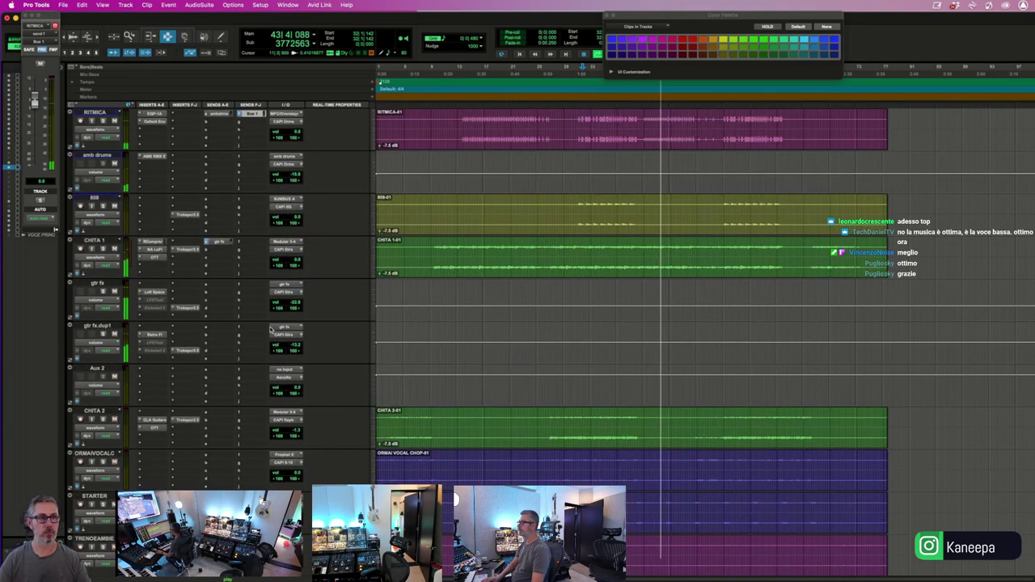
scroll(340, 323, down, 8)
key(space)
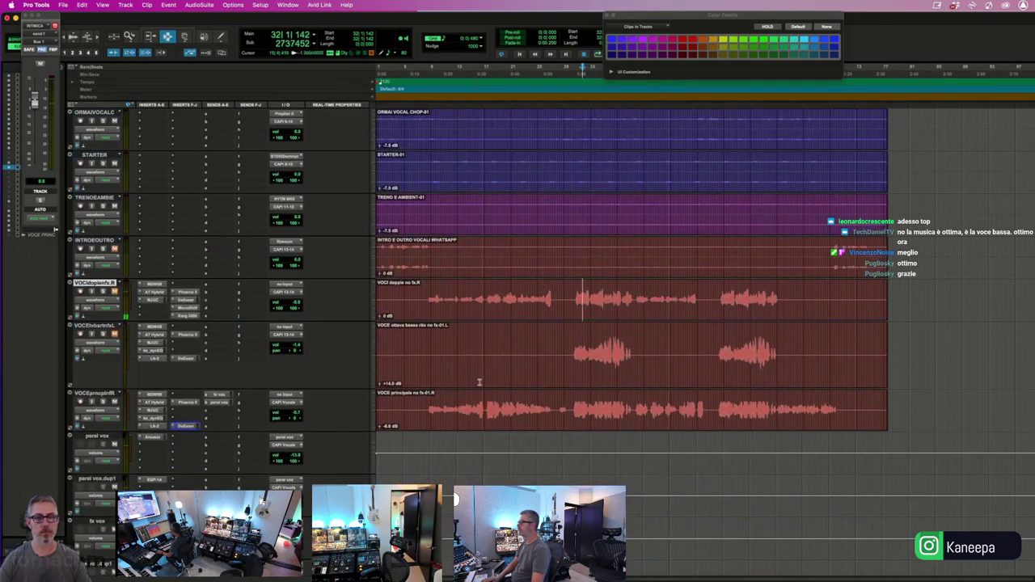
- Restart playback from around bar 31 and unmute the low-octave refrain vocal track
key(space)
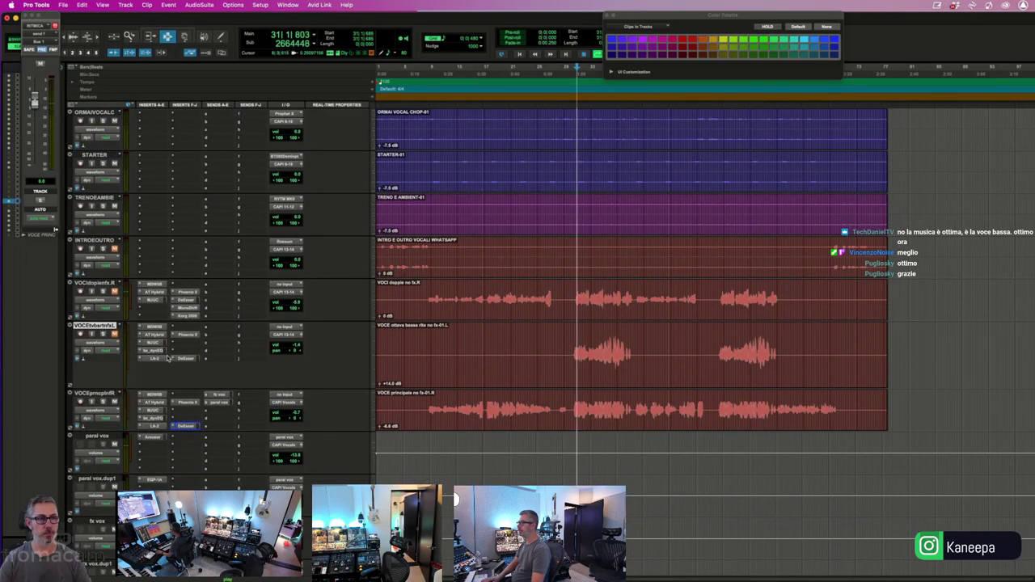
click(114, 342)
click(116, 338)
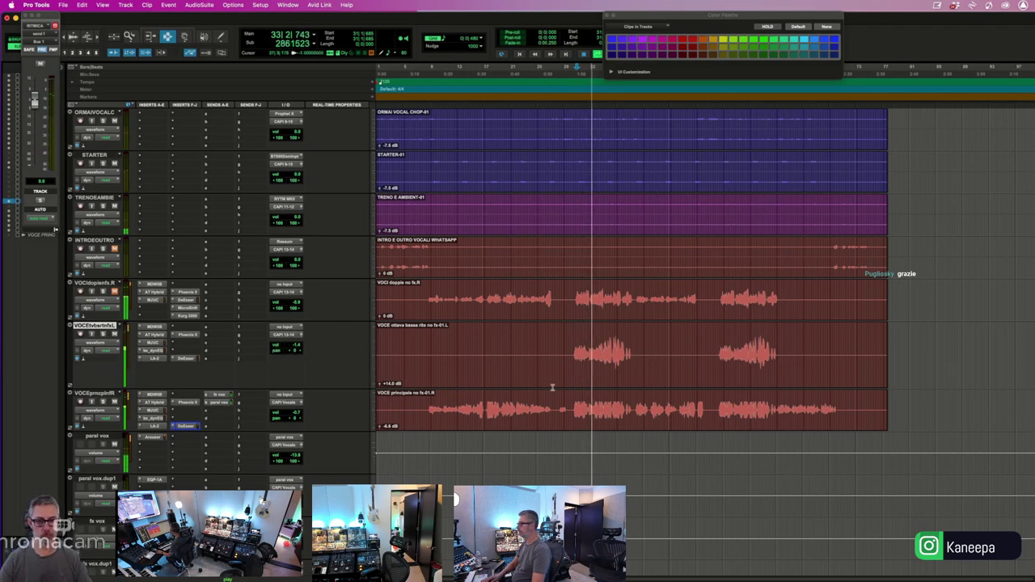
- Select the first refrain passage, from around bar 30, on the main vocal track
click(658, 394)
key(t)
key(t)
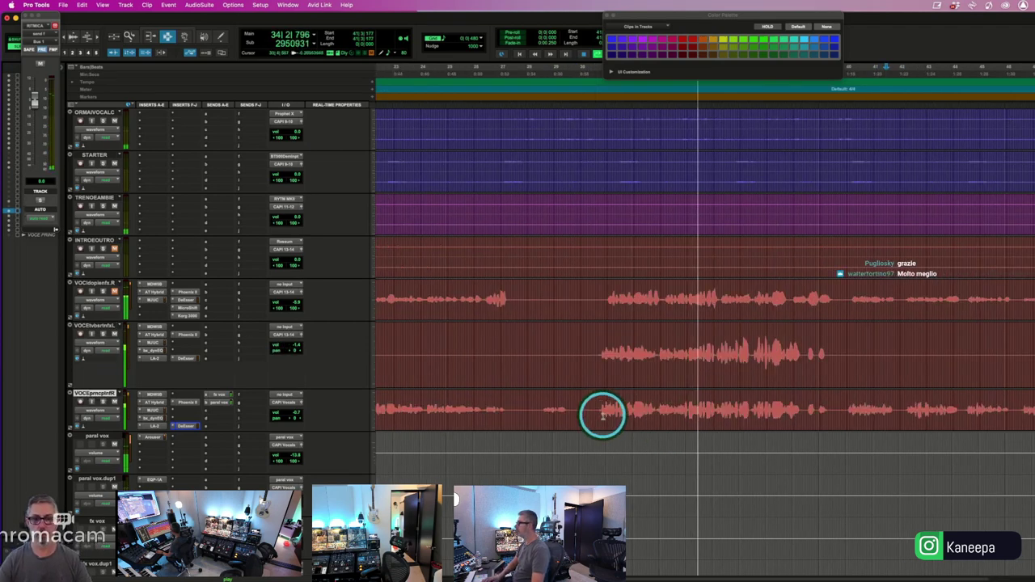
drag(595, 409, 829, 420)
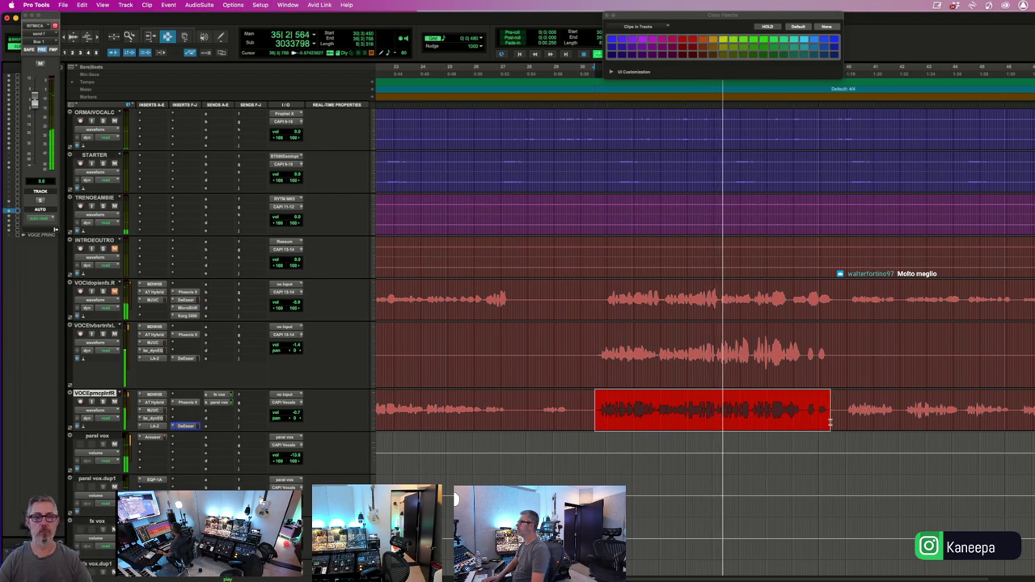
- Open Revoice Pro Quick APT for the selected passage and choose the factory preset SmartAlign - Slightly Loose Timing & Pitch
click(197, 7)
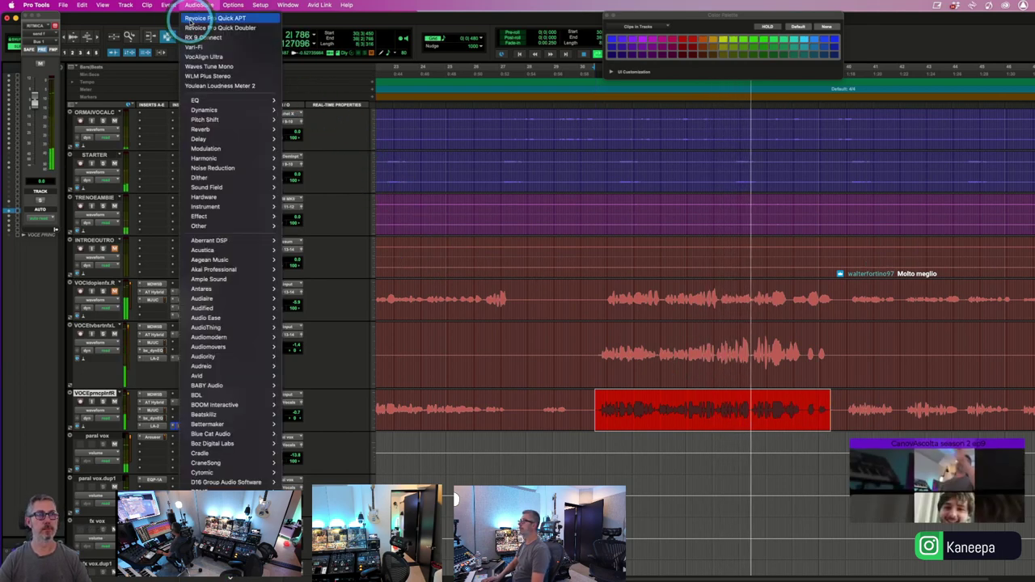
click(191, 18)
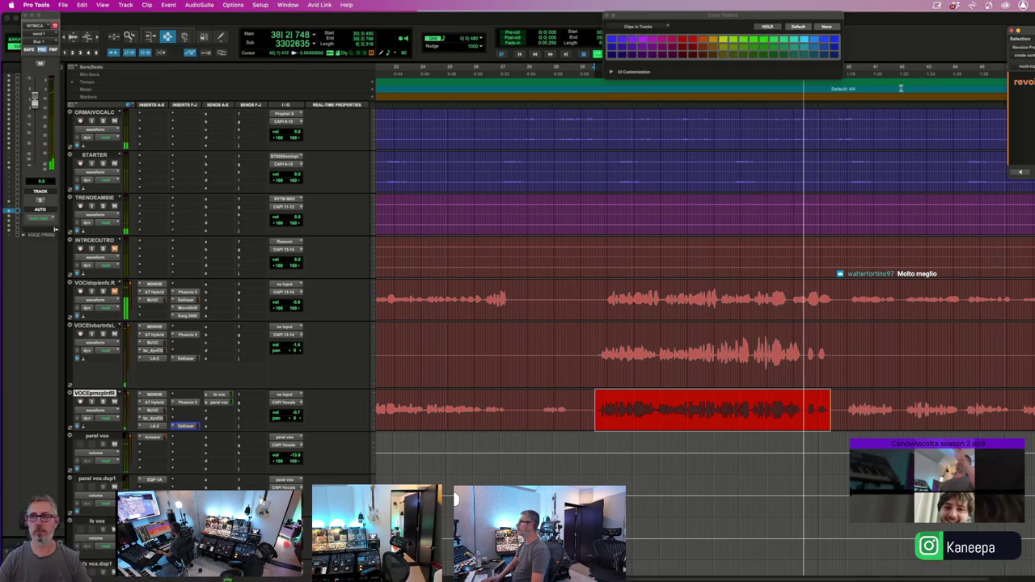
drag(1001, 44, 263, 184)
click(296, 244)
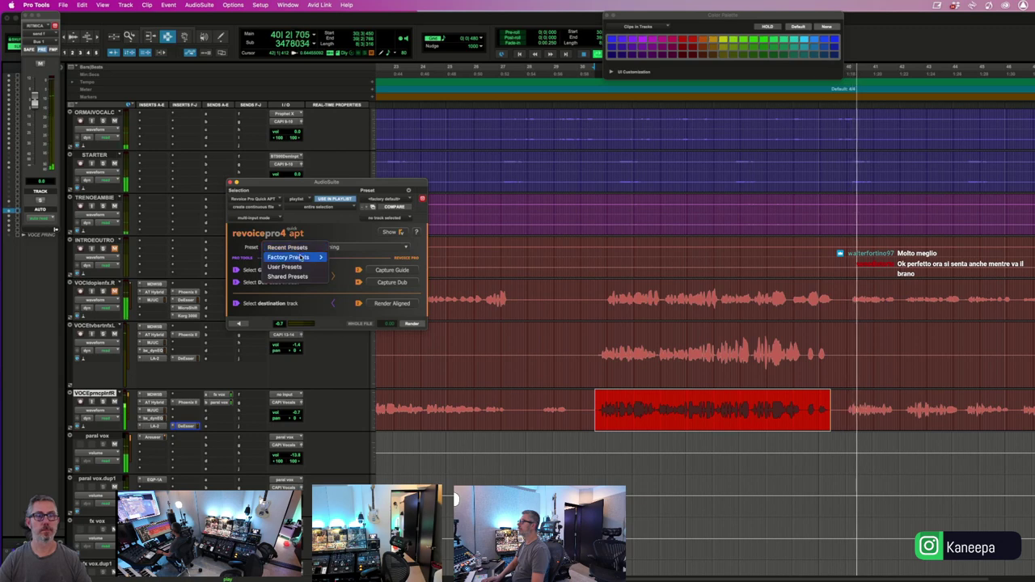
mouse_move(288, 257)
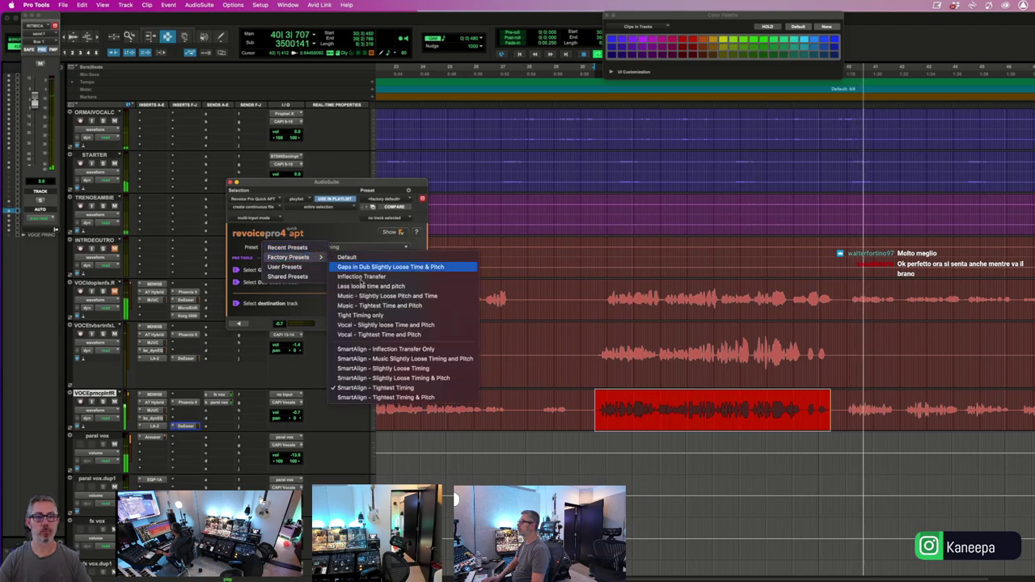
click(413, 377)
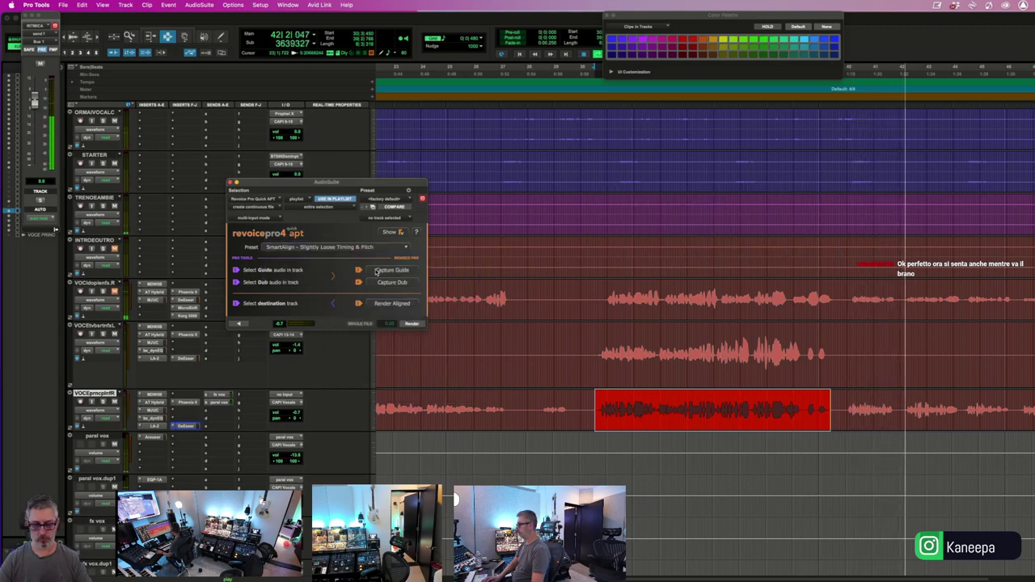
- Render the low-octave refrain vocal aligned to the main vocal guide and lower its track volume to -2.7 dB
key(p)
click(377, 271)
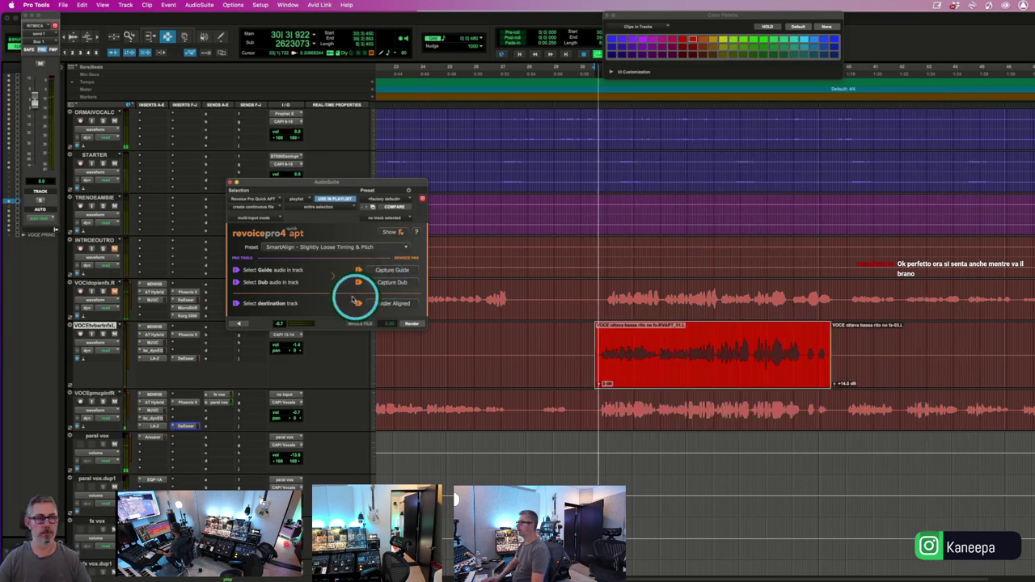
click(276, 346)
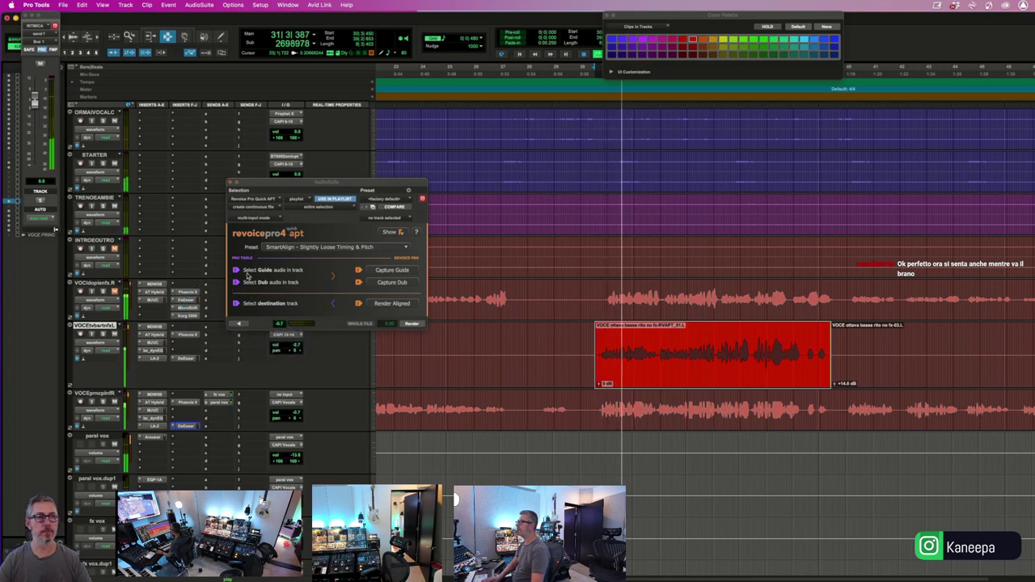
click(230, 184)
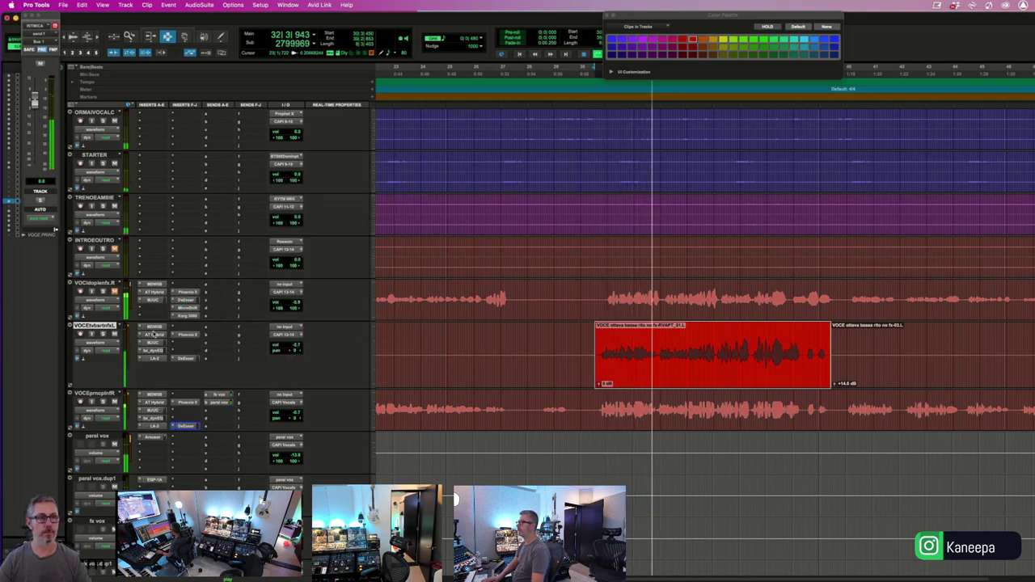
- Check the EQ6 on the low-octave vocal and adjust the threshold of its bx_dynEQ V2 during playback
click(153, 328)
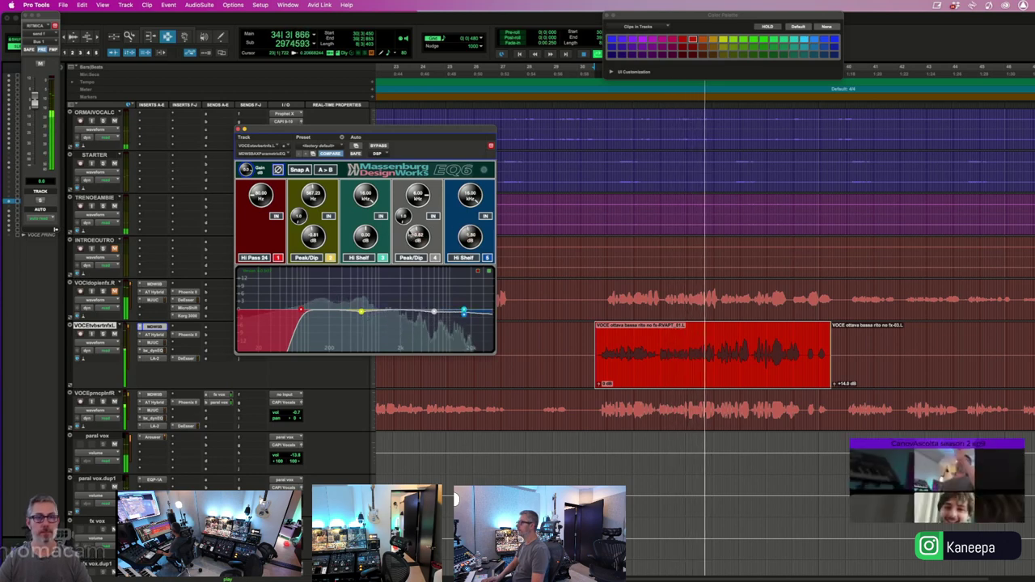
click(238, 129)
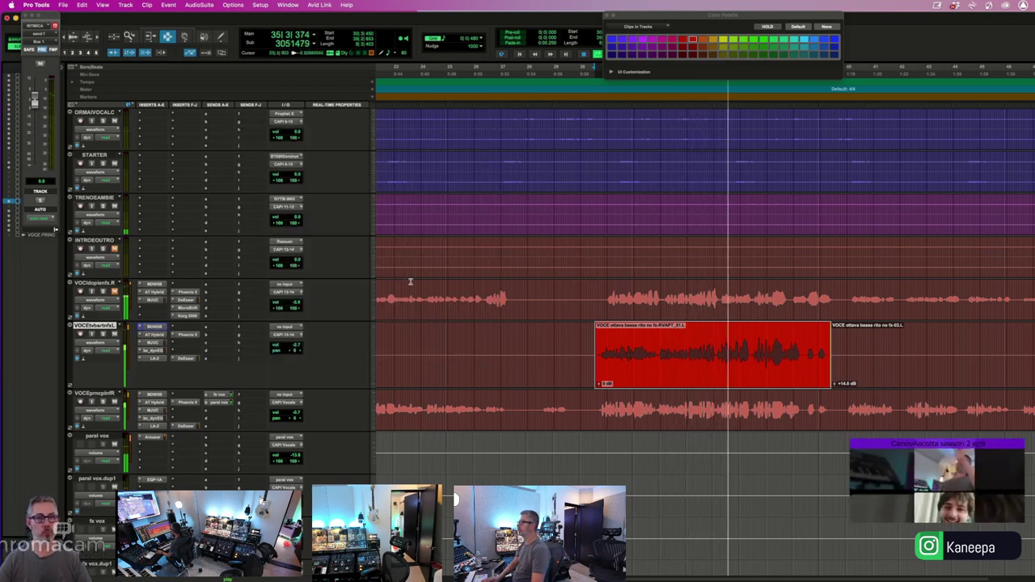
click(154, 349)
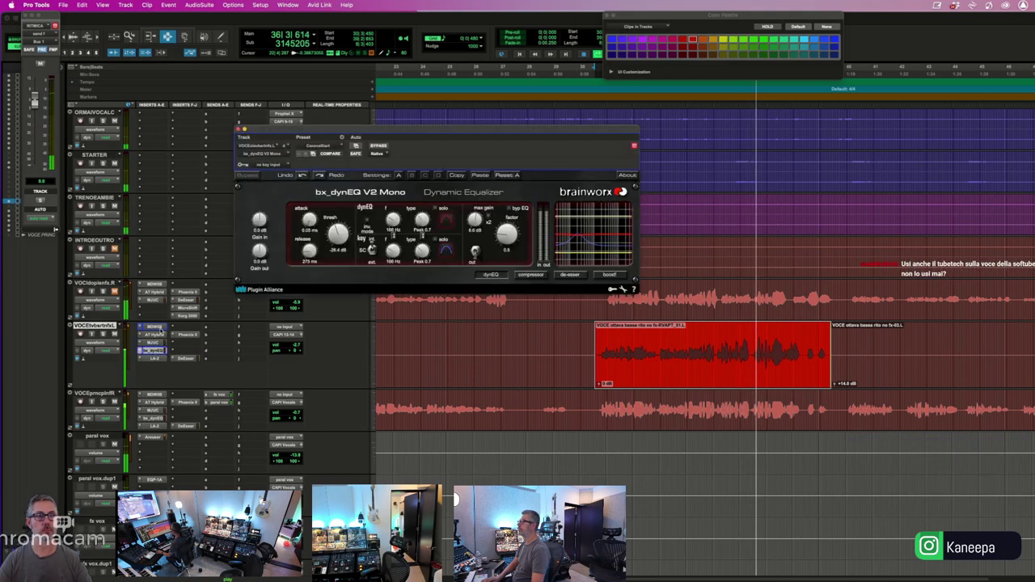
drag(337, 249, 340, 241)
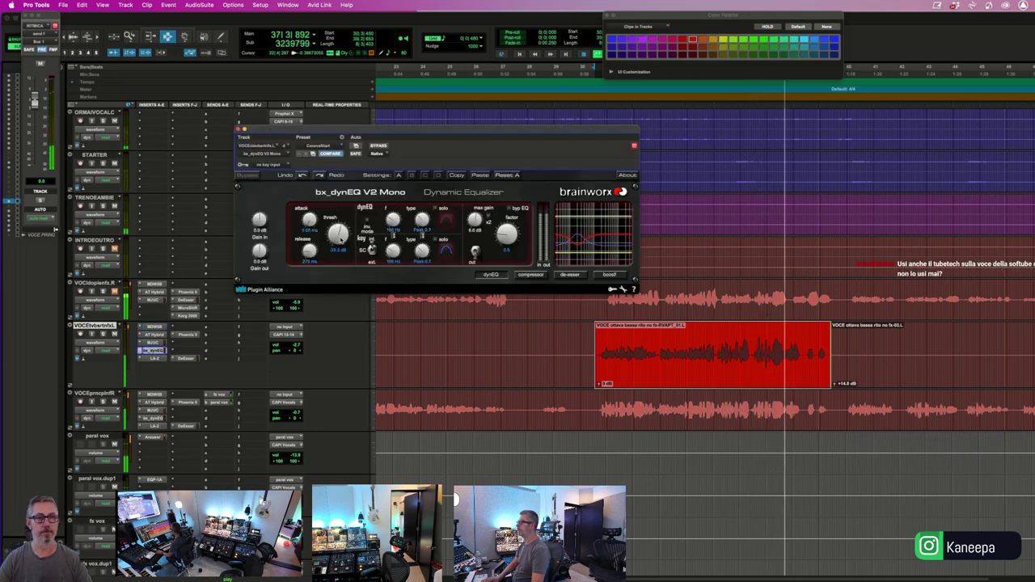
click(239, 129)
- Select the second refrain passage, from 52|2|547, on the main vocal track and stop playback
key(r)
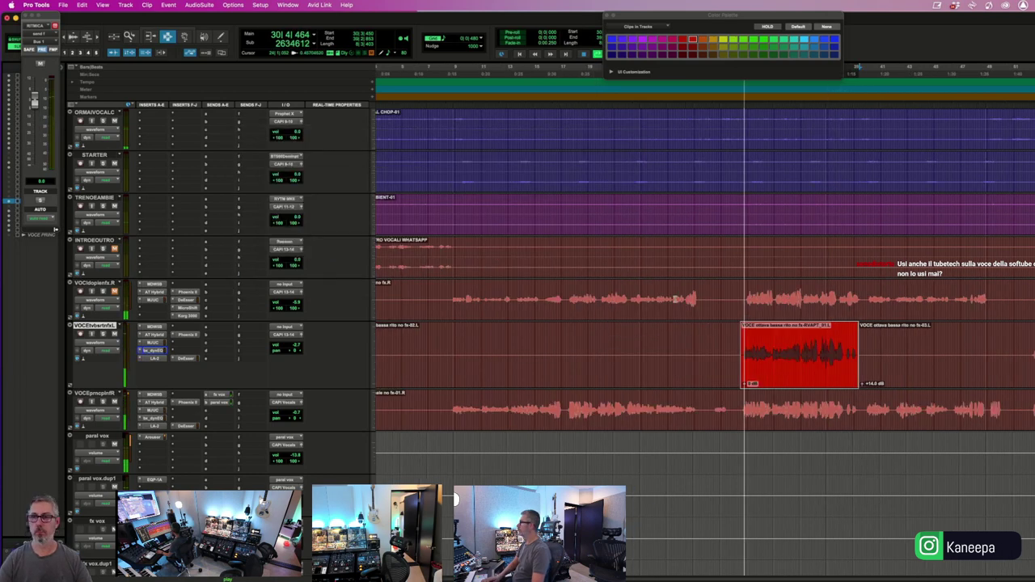
click(1034, 409)
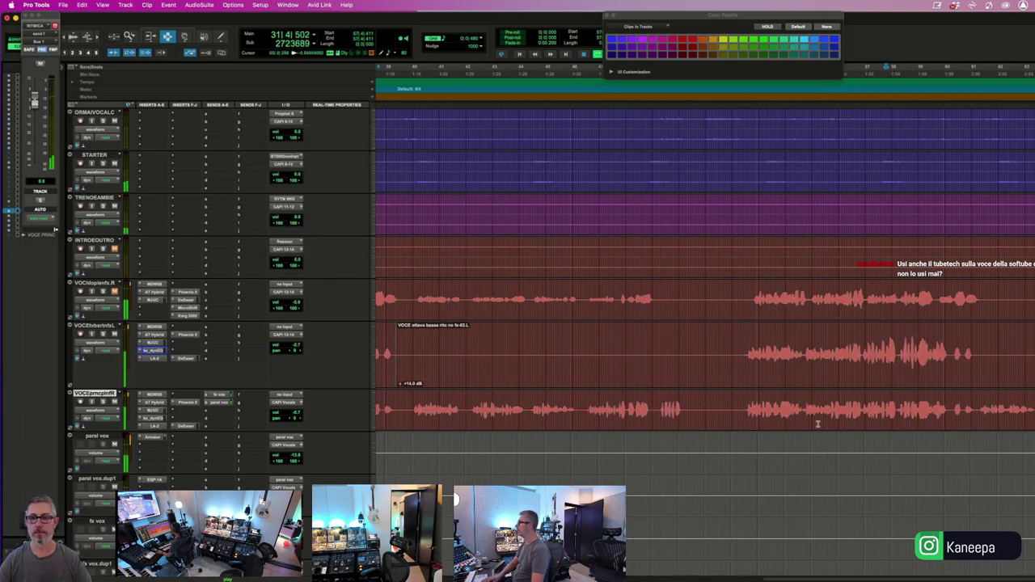
drag(745, 411, 968, 418)
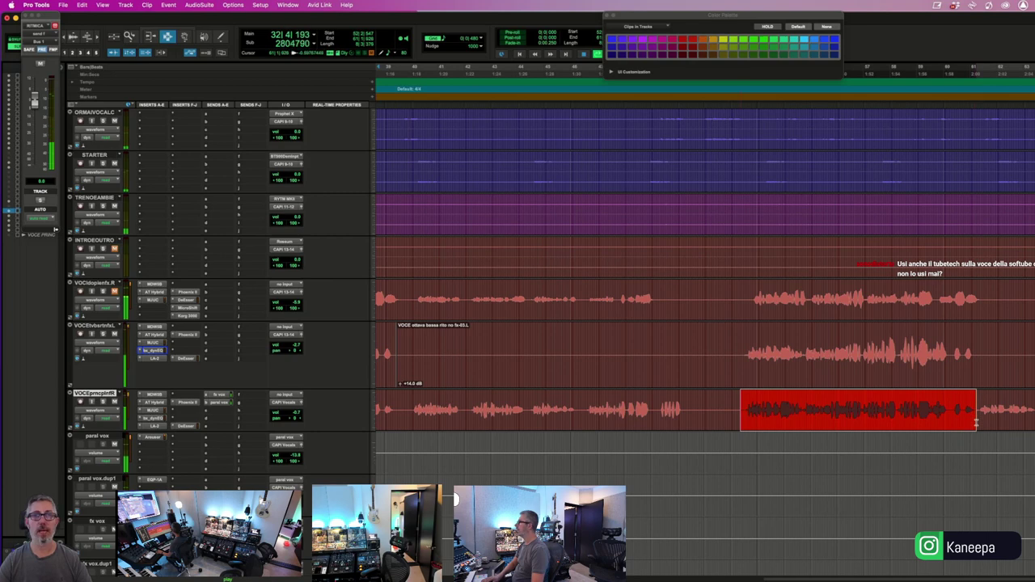
key(space)
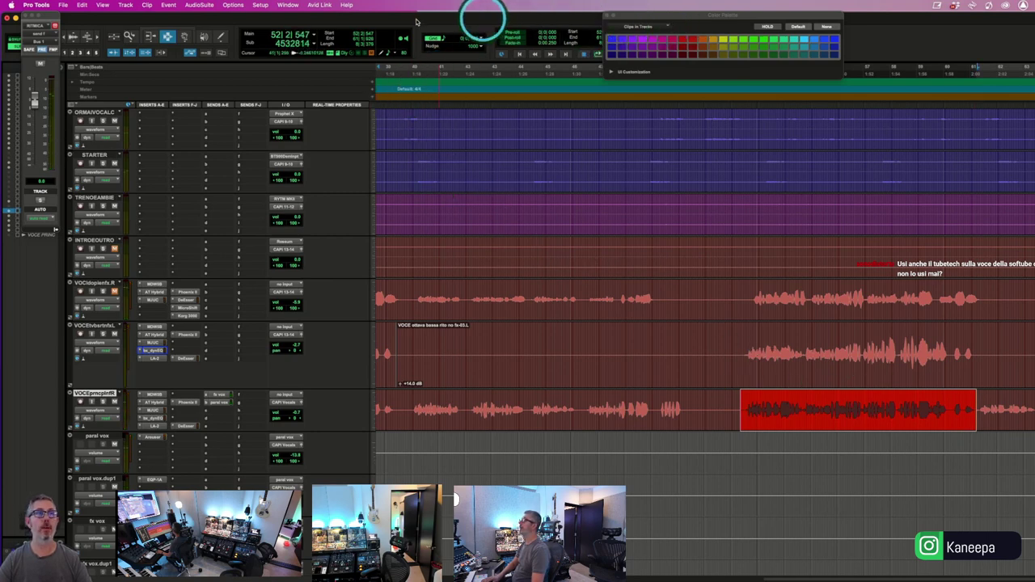
- Render the second refrain's low-octave vocal aligned to the main vocal guide with Revoice Pro Quick APT, using SmartAlign - Slightly Loose Timing & Pitch
click(198, 5)
click(208, 18)
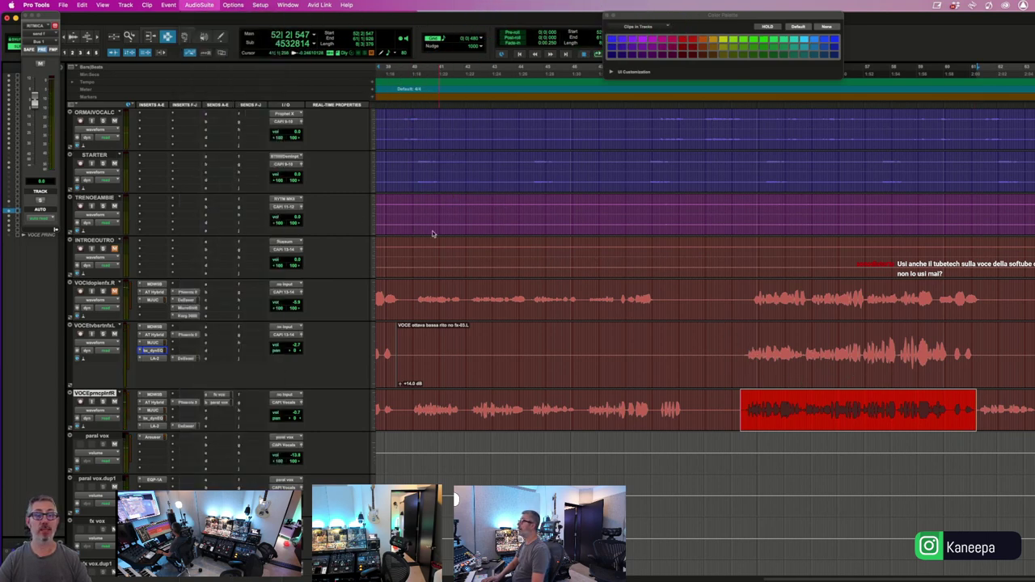
click(362, 244)
click(384, 272)
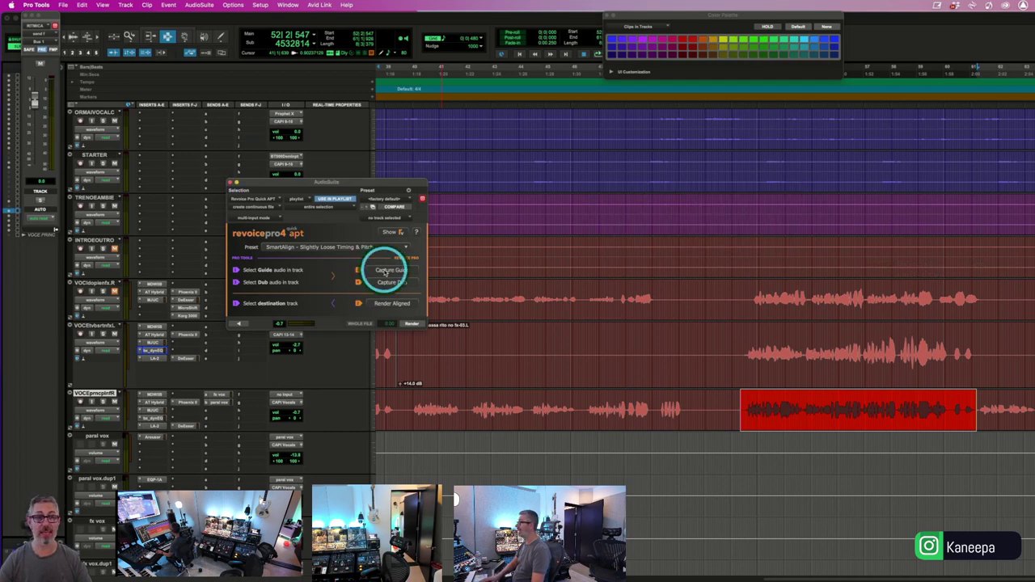
key(p)
click(391, 282)
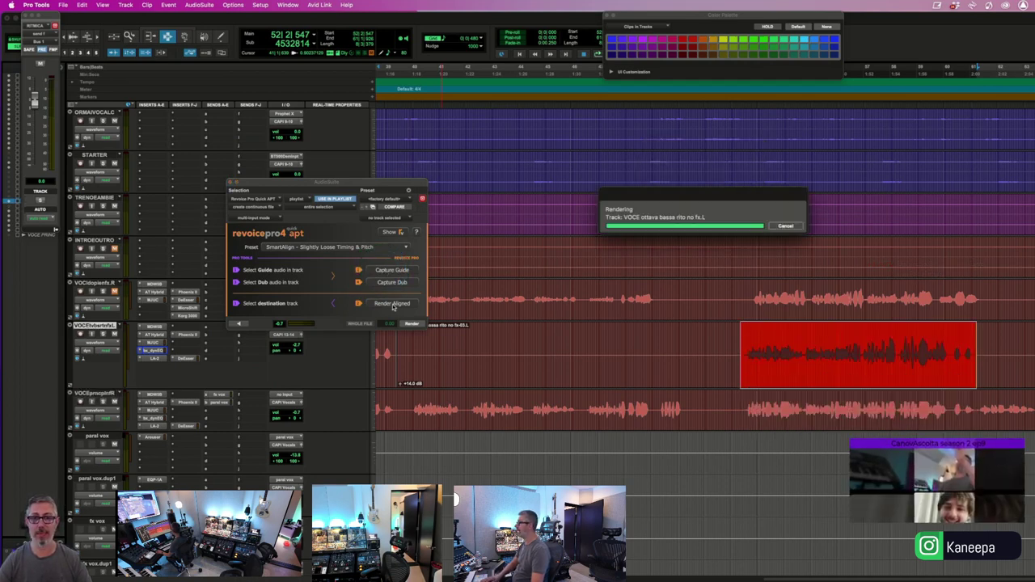
- Play the aligned refrain, check the DeEsser on the low-octave vocal, and lower its track volume to -4.0 dB
click(739, 358)
key(space)
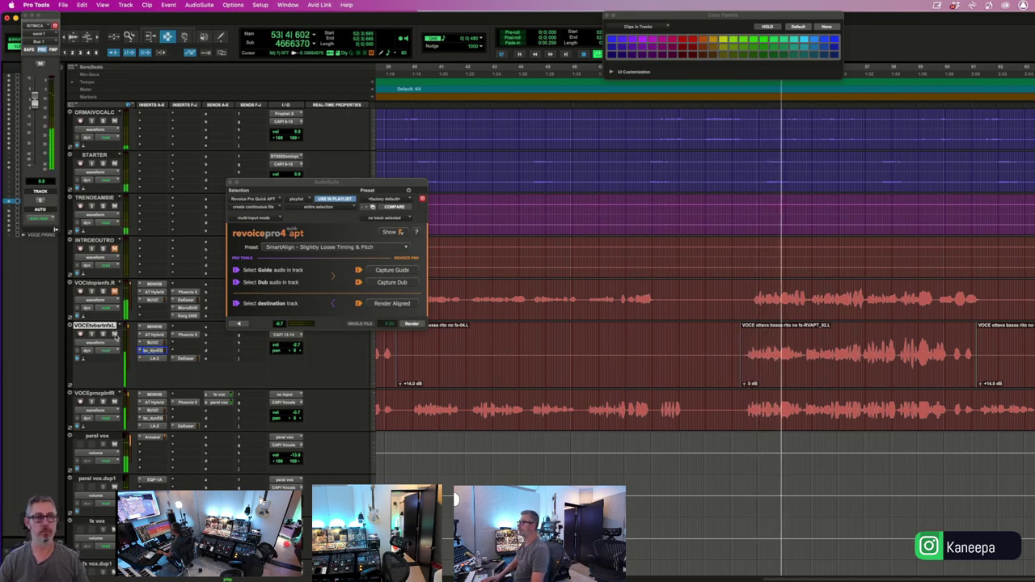
click(229, 183)
click(185, 358)
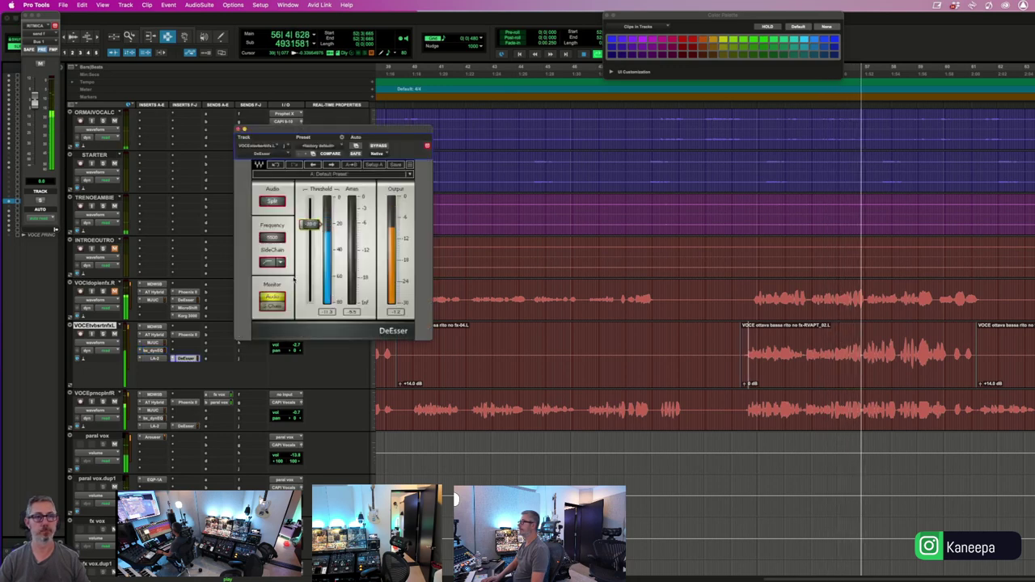
click(242, 137)
click(295, 346)
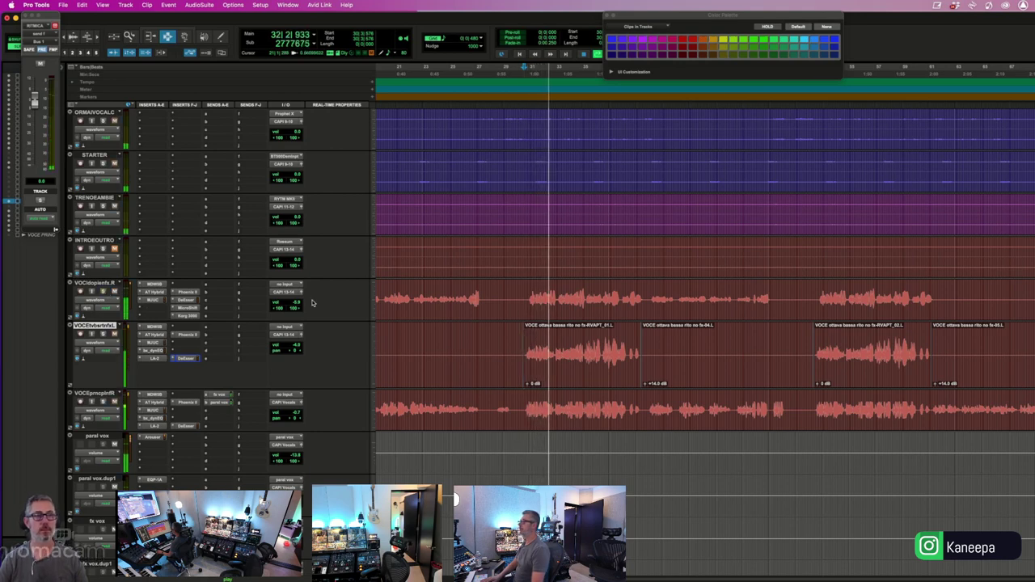
- Raise the Hi Pass 24 frequency in the EQ6 on the doubled vocals track
click(154, 284)
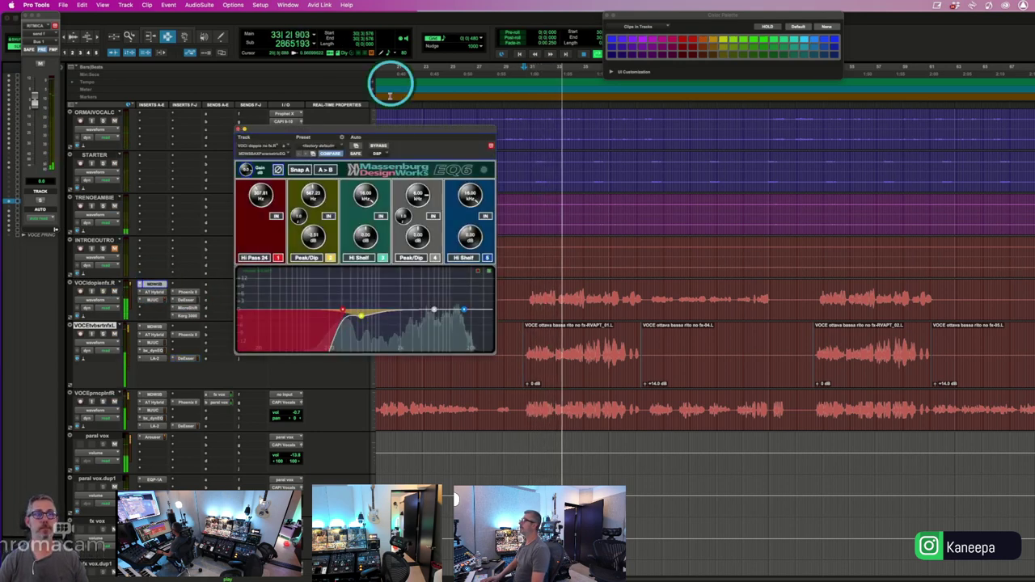
drag(267, 197, 268, 189)
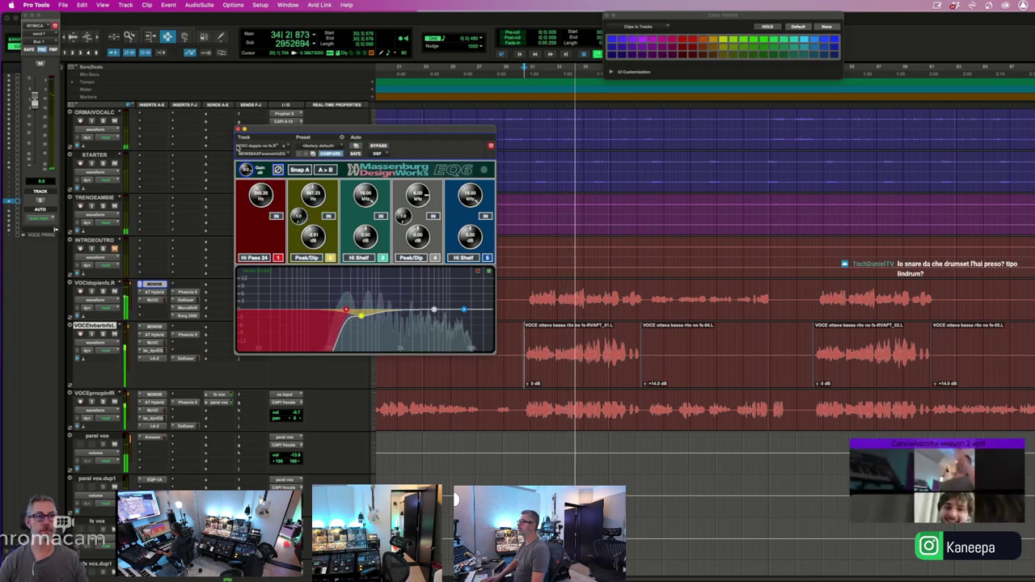
click(238, 129)
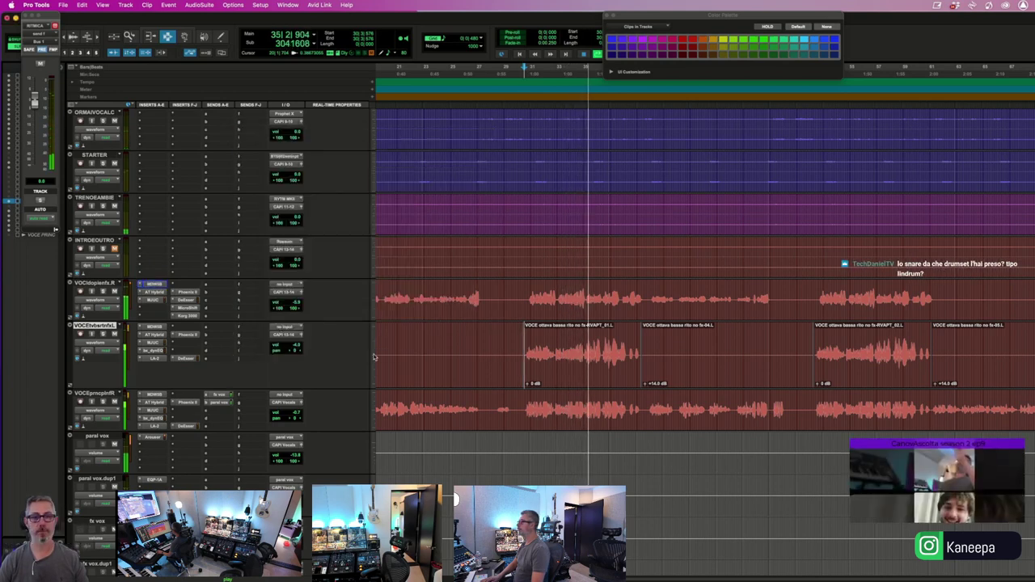
- Select the first refrain passage on the main vocal track and choose SmartAlign - Slightly Loose Timing in Revoice Pro Quick APT
key(semicolon)
key(t)
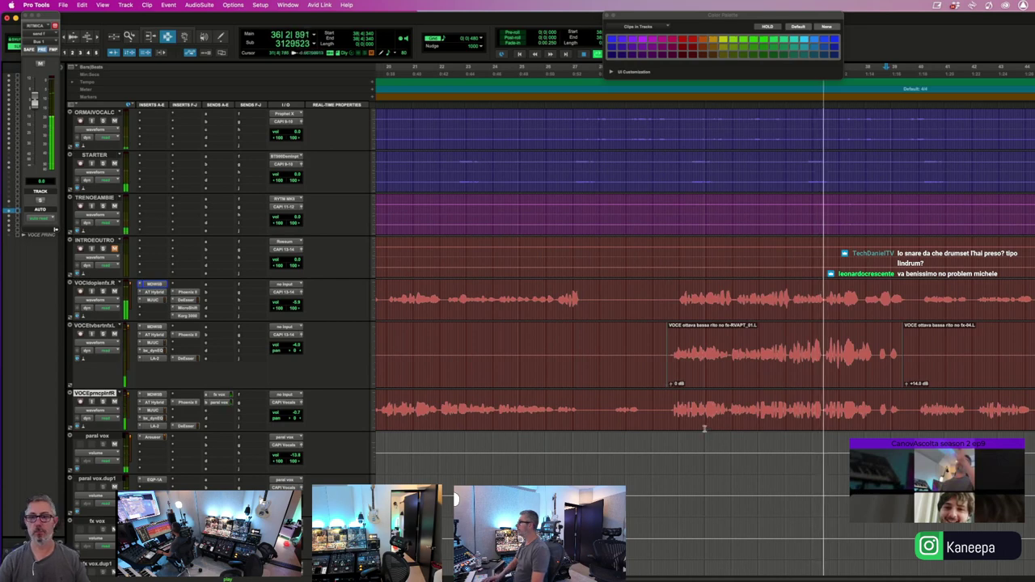
drag(668, 411, 903, 423)
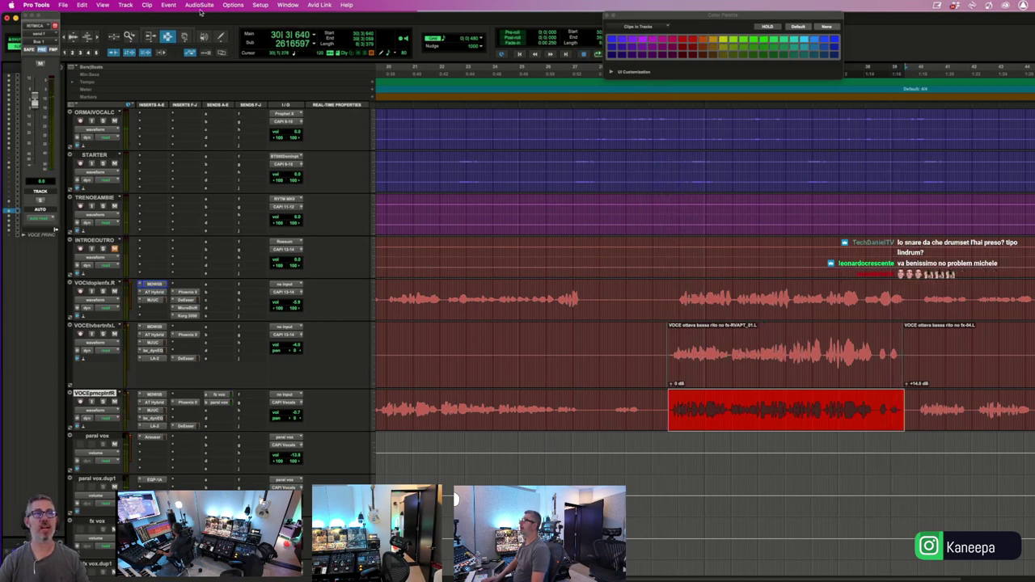
click(199, 5)
click(215, 17)
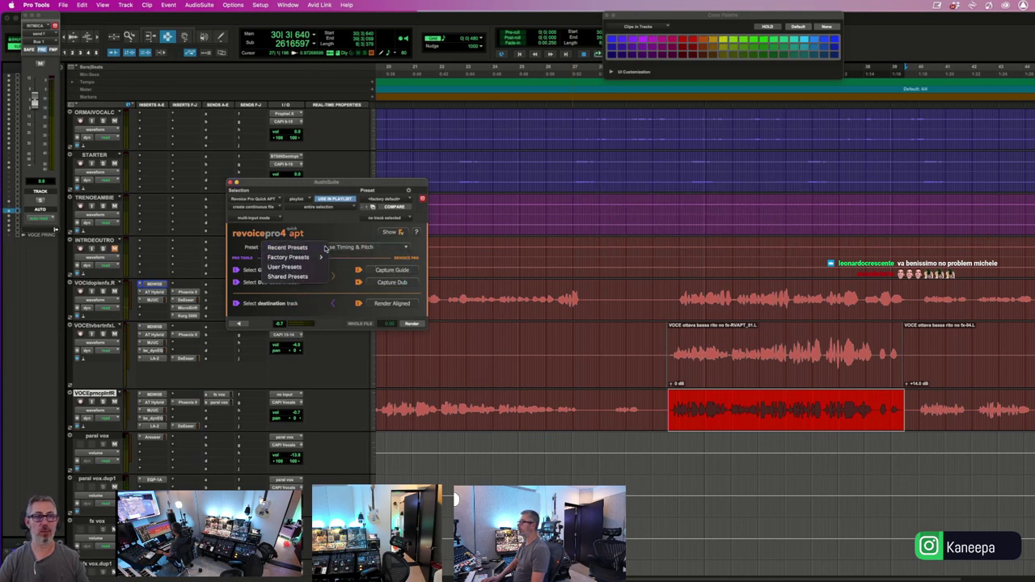
mouse_move(320, 259)
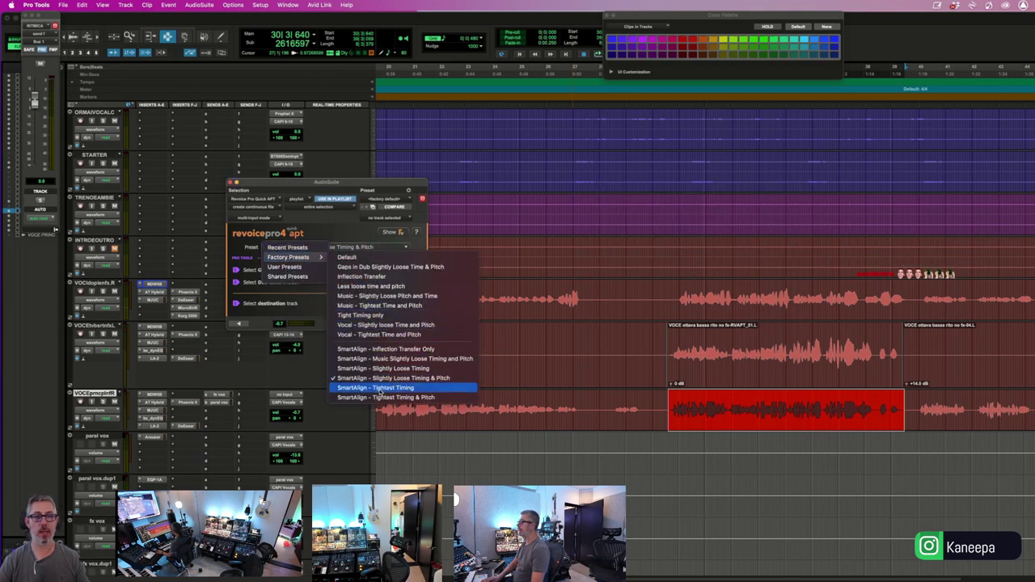
click(380, 368)
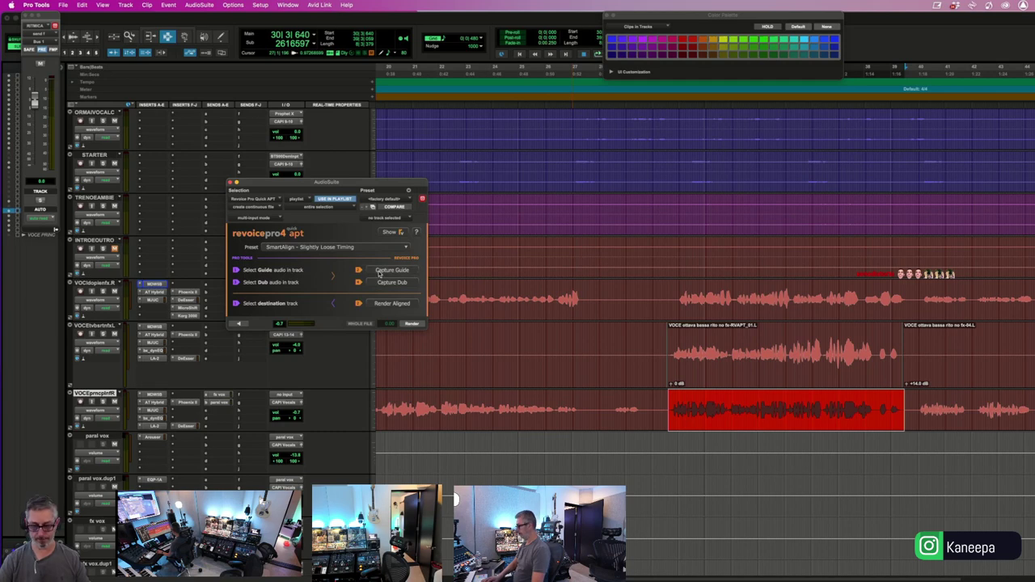
- Try to render the first refrain's doubled vocals aligned to the main vocal guide
key(p)
key(p)
key(p)
key(semicolon)
click(379, 273)
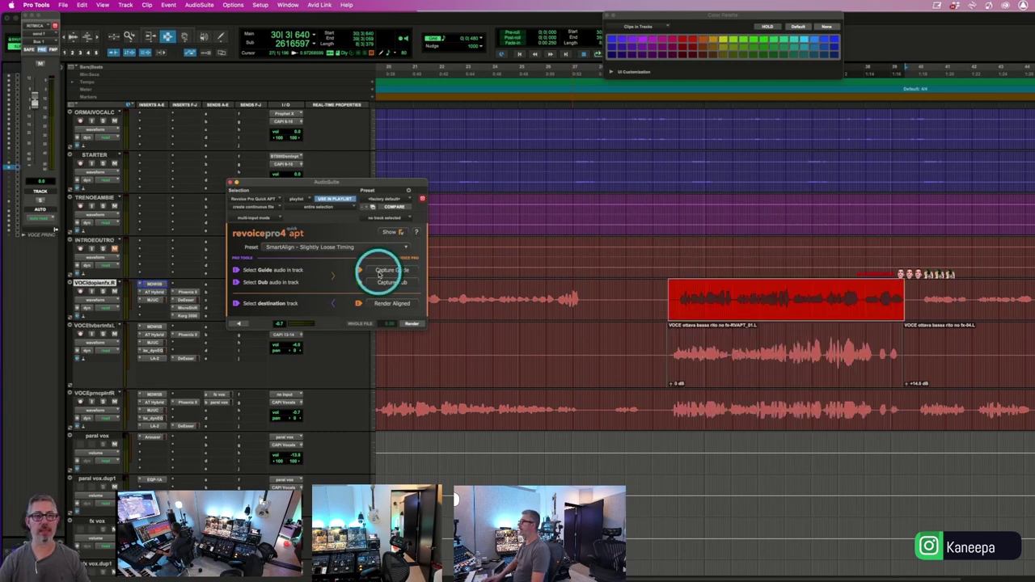
click(385, 303)
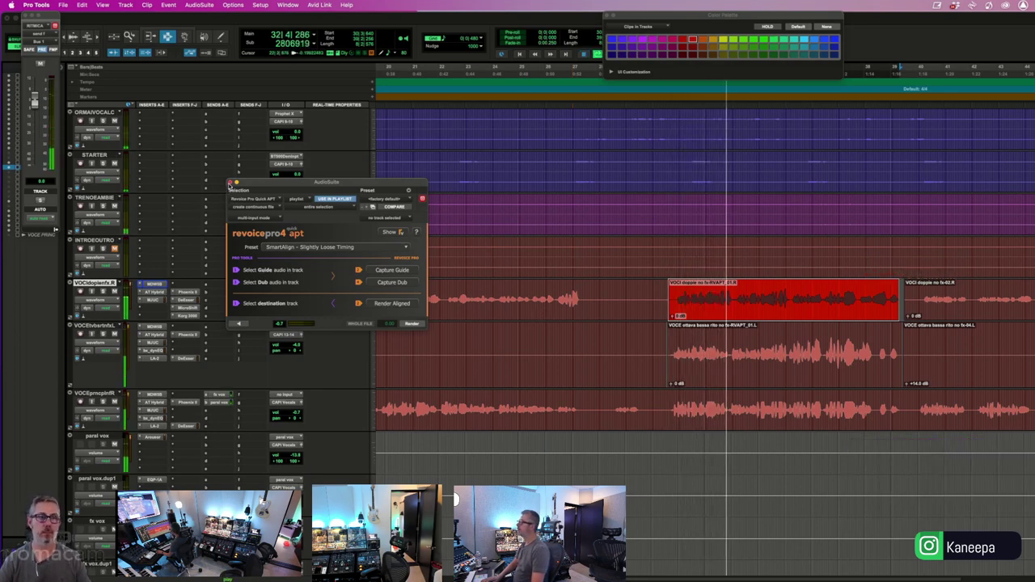
- Check the Korg SDD-3000 delay on the doubled vocals during playback and undo the aligned render
click(230, 184)
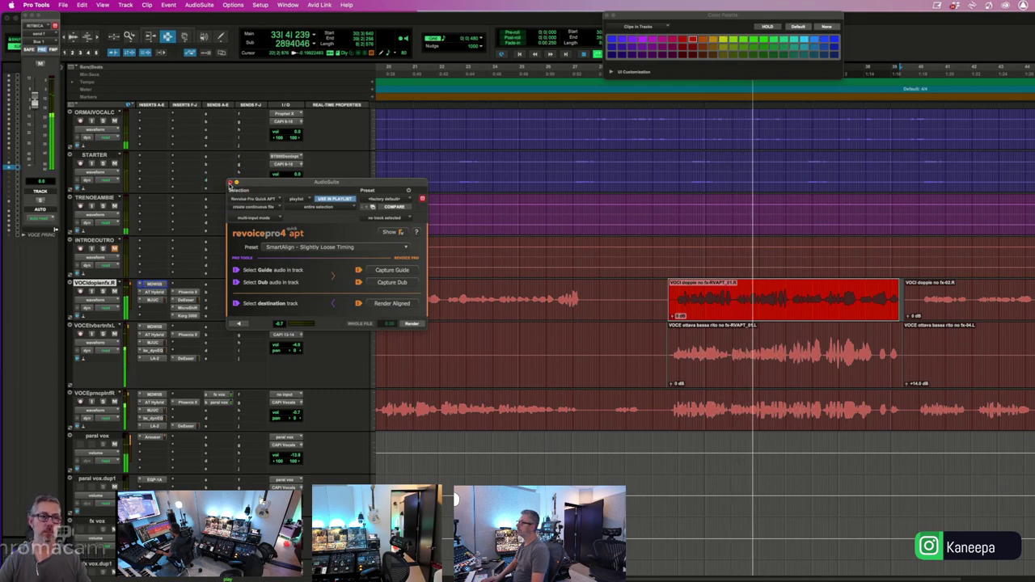
click(193, 313)
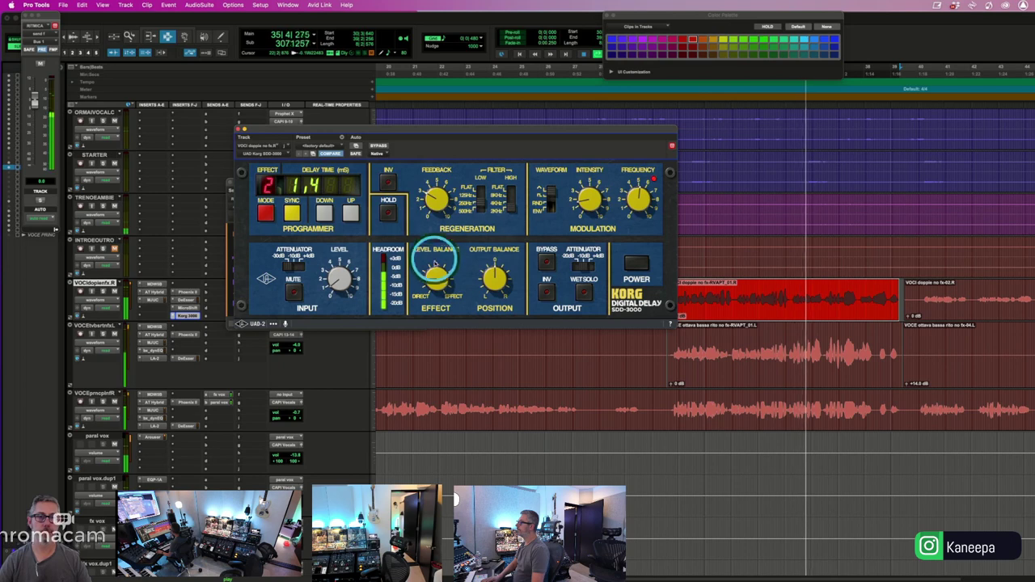
click(492, 281)
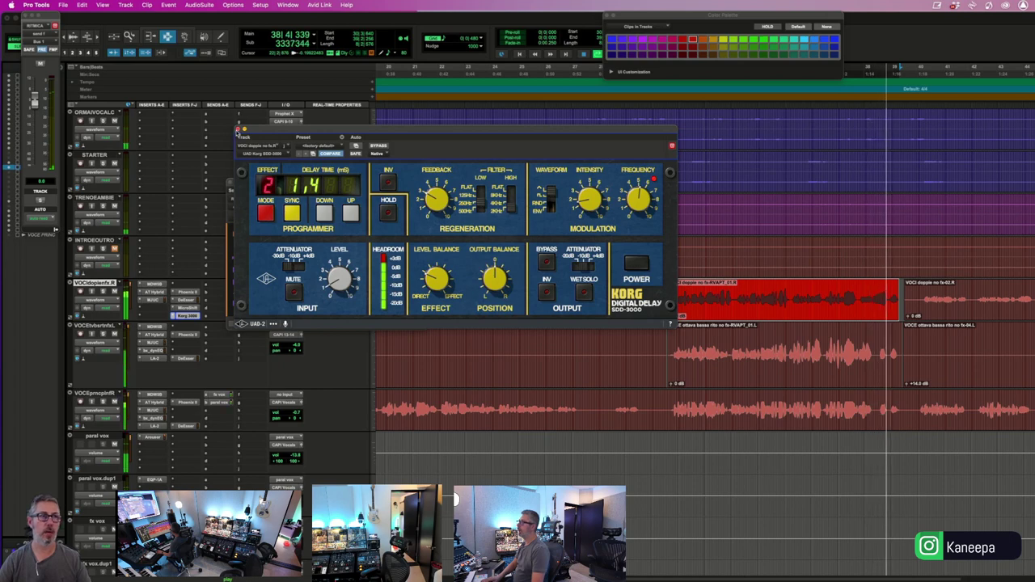
click(238, 130)
click(81, 5)
click(82, 20)
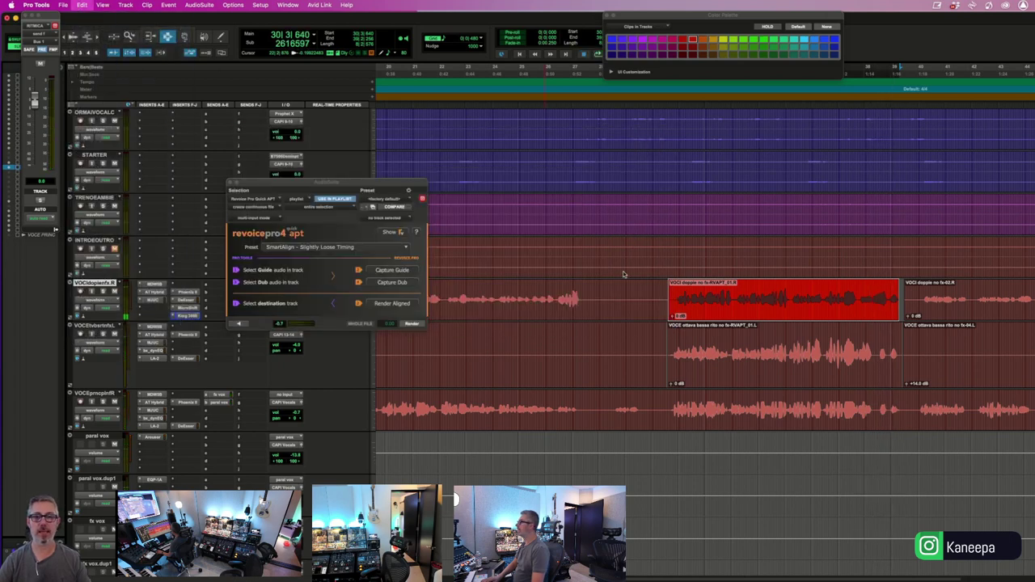
- Play the refrain, lower the doubled vocals' track volume to -6.5 dB, and reduce the Mix of their MicroShift
click(676, 302)
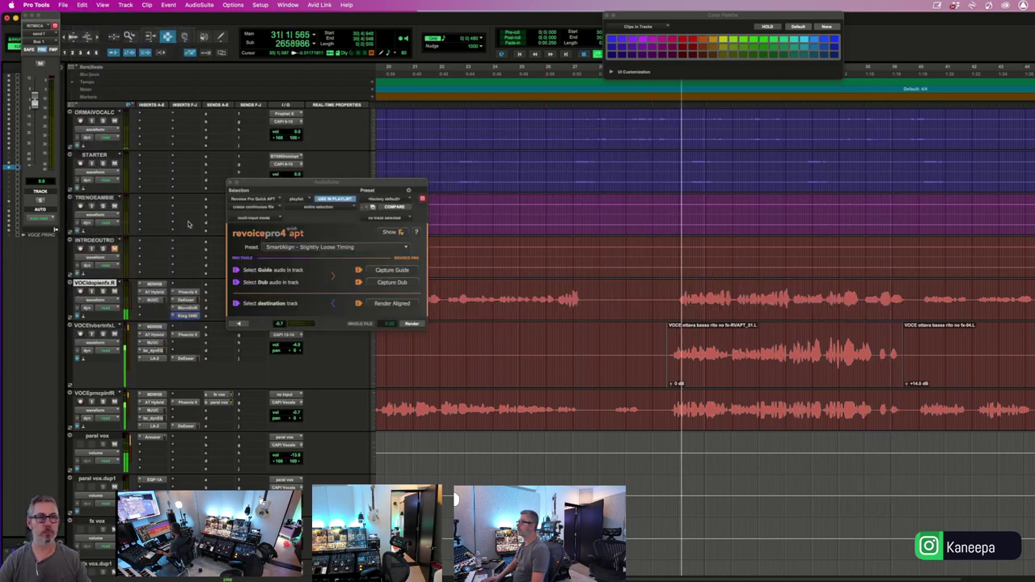
click(231, 182)
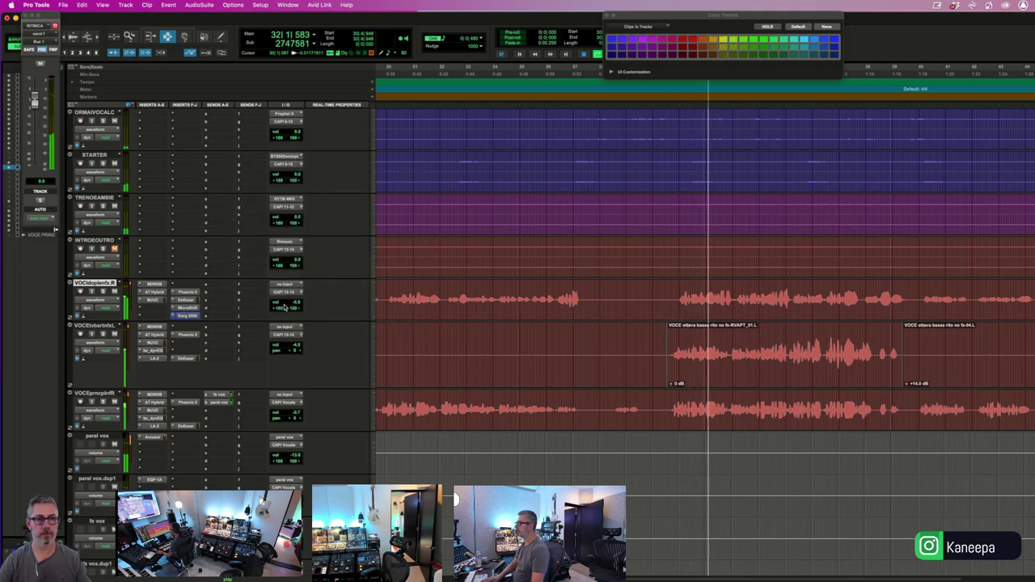
click(186, 308)
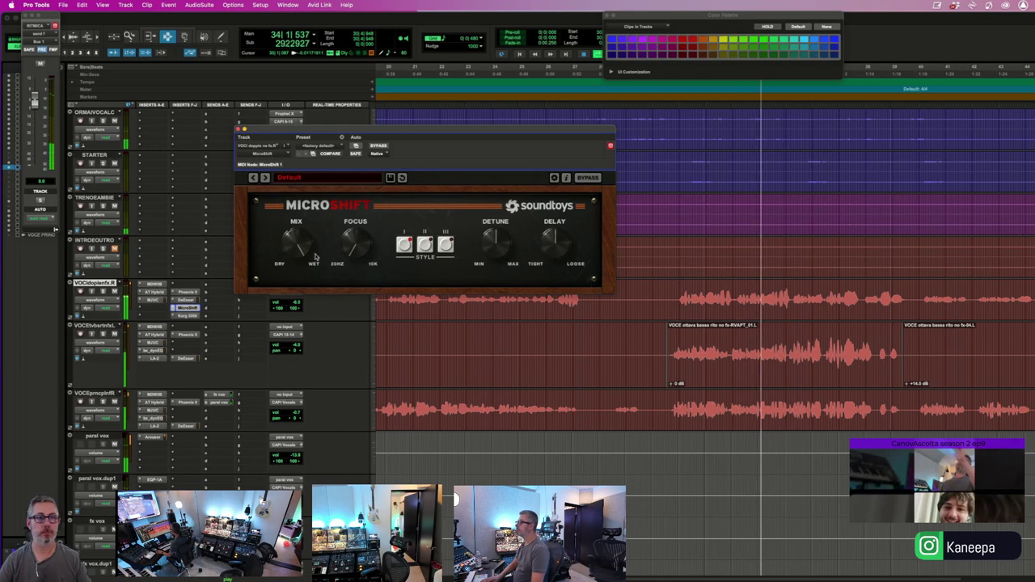
drag(295, 264, 291, 233)
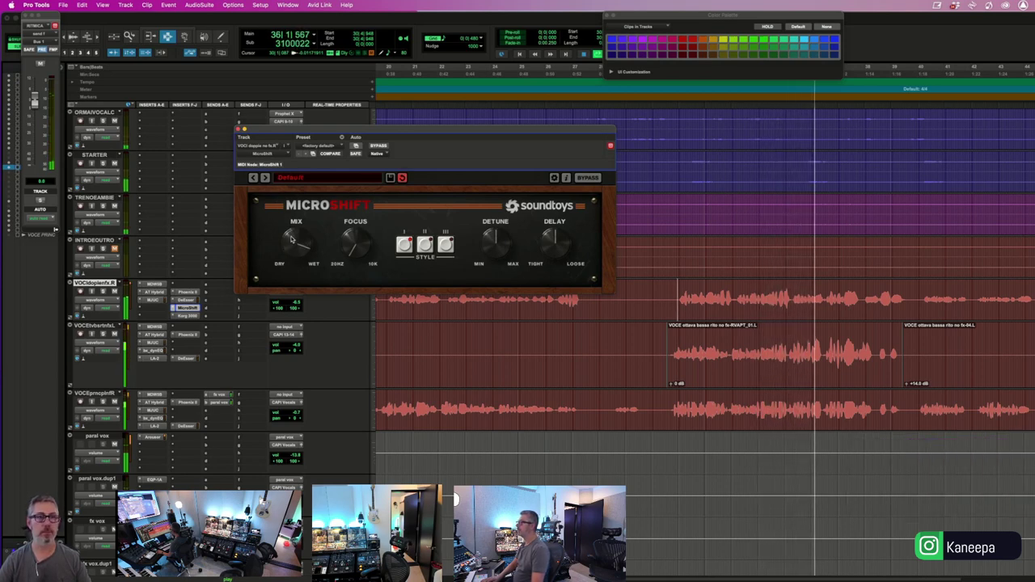
click(237, 129)
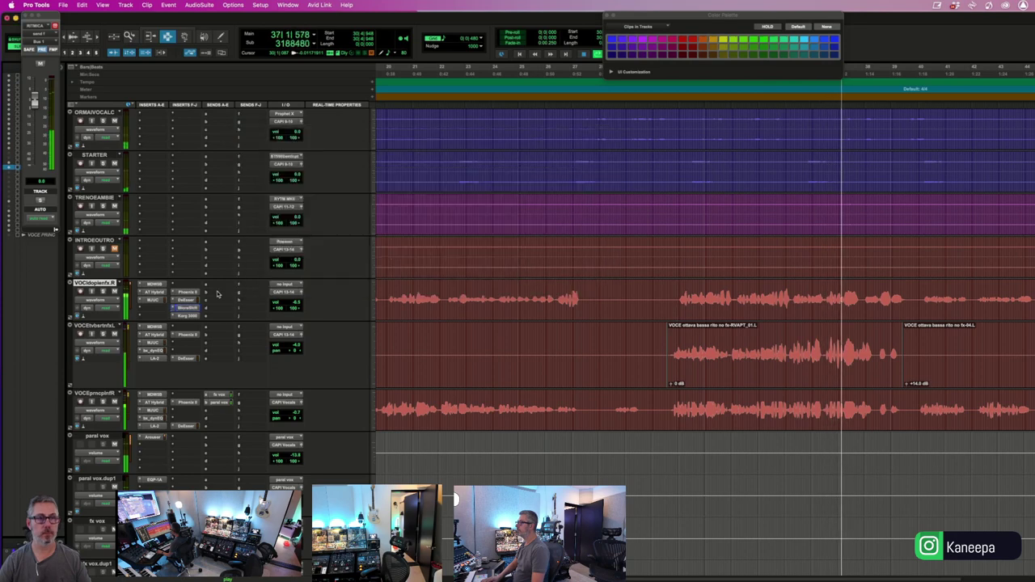
- Move the doubled vocals' Phoenix II, DeEsser, MicroShift and Korg inserts up one slot each and add SideWidener in the last slot
drag(180, 294, 186, 302)
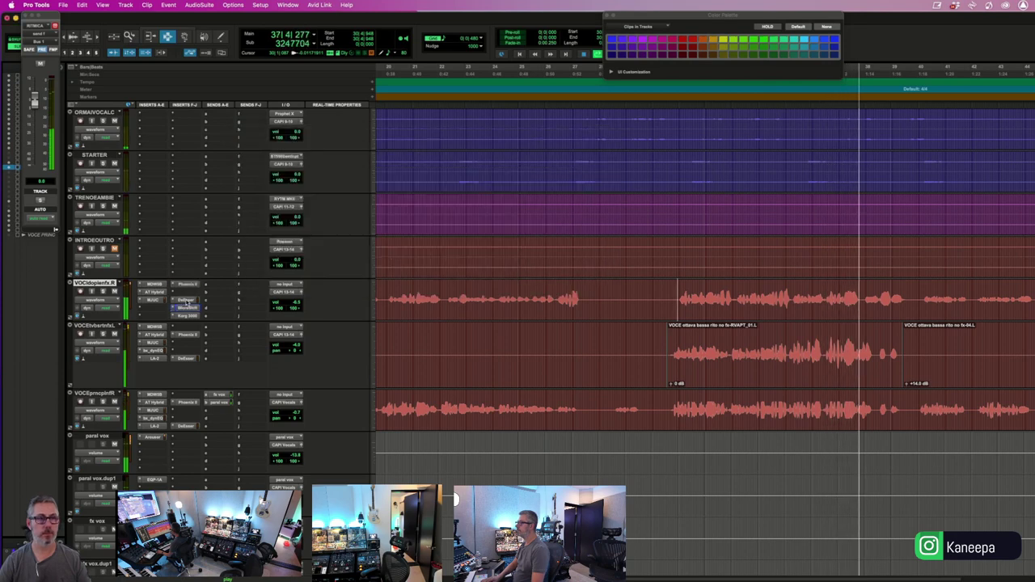
click(186, 308)
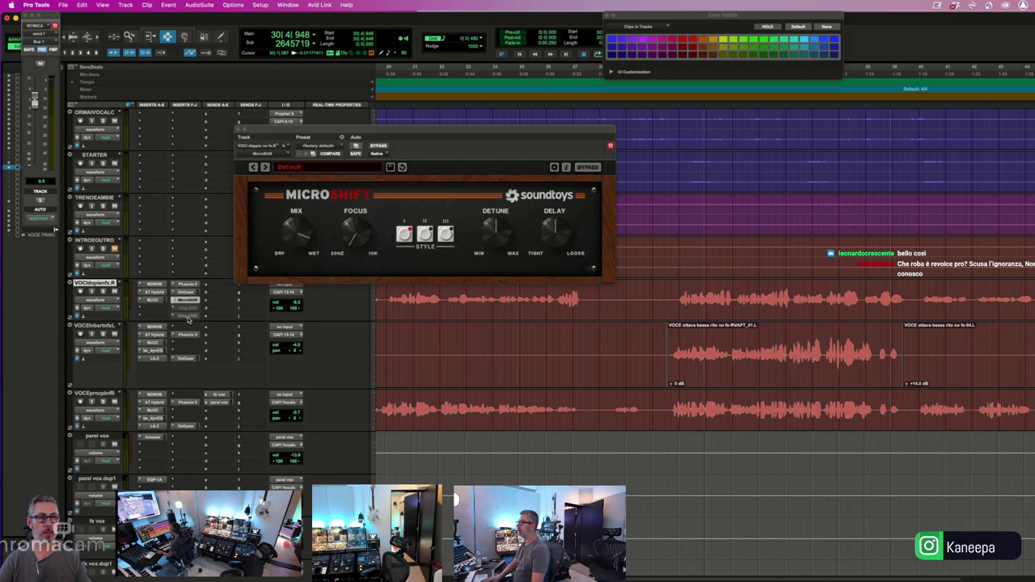
click(187, 317)
click(187, 318)
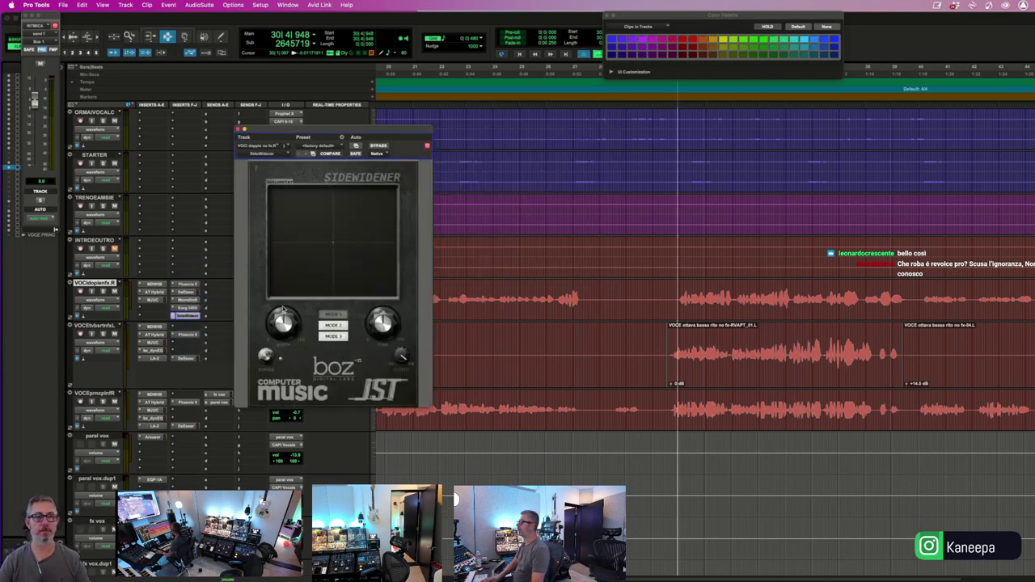
- Set the SideWidener on the doubled vocals to Mode 2 and reduce its output to -2.17 during playback
key(space)
click(338, 326)
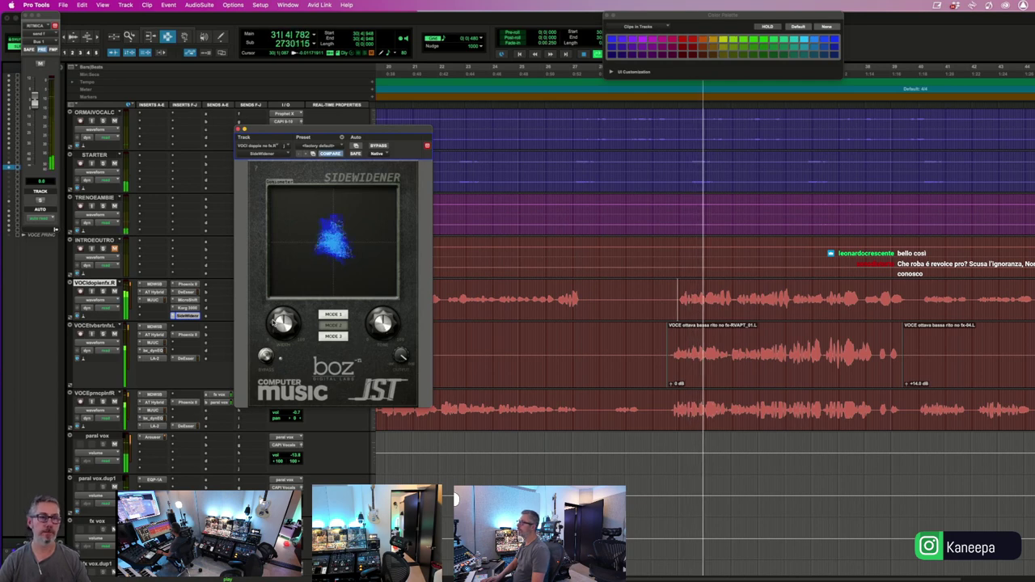
drag(385, 330, 393, 360)
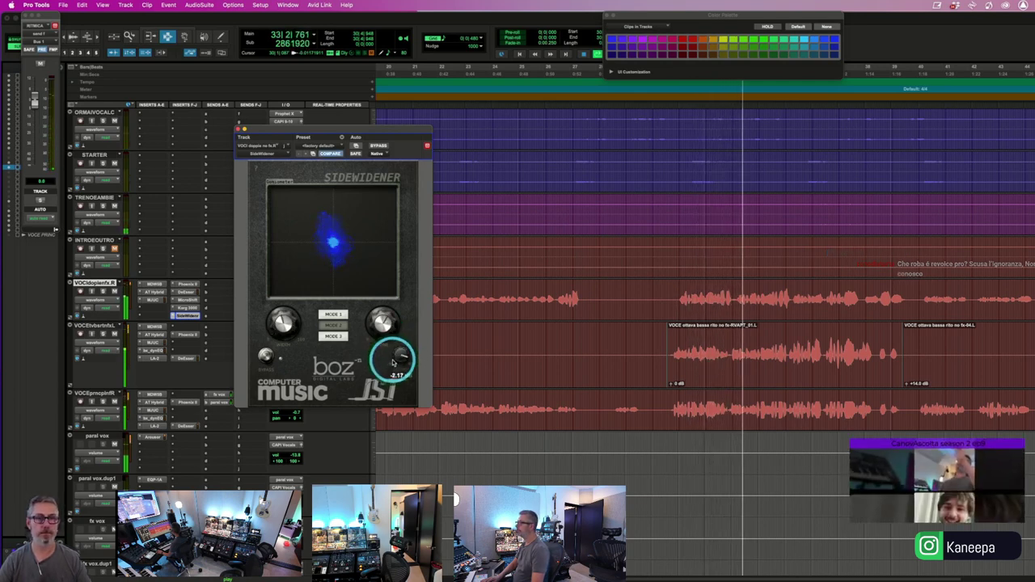
click(240, 130)
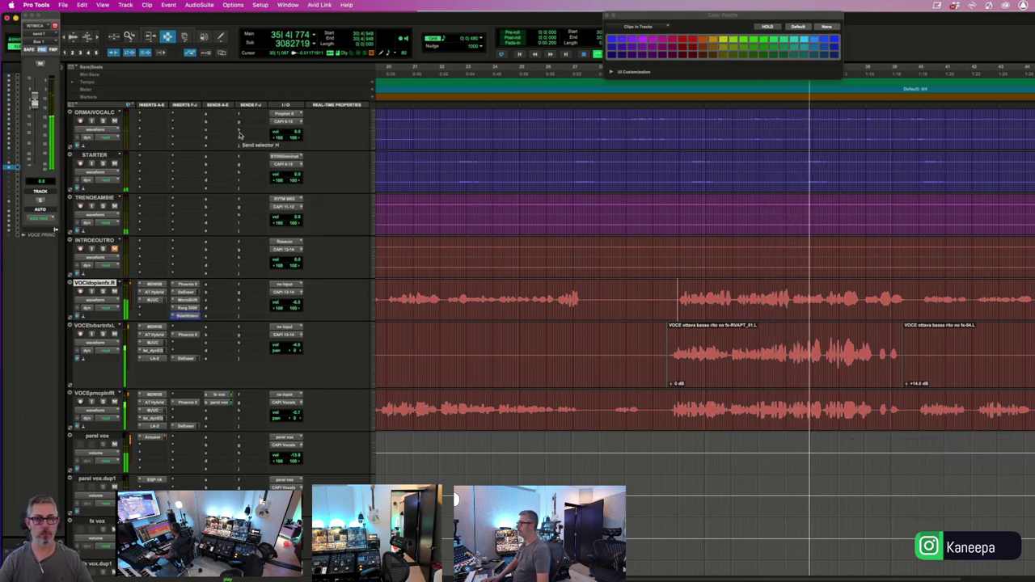
- Set the doubled vocals' track volume to -6.1 dB and play the song from where the verse vocals begin
key(space)
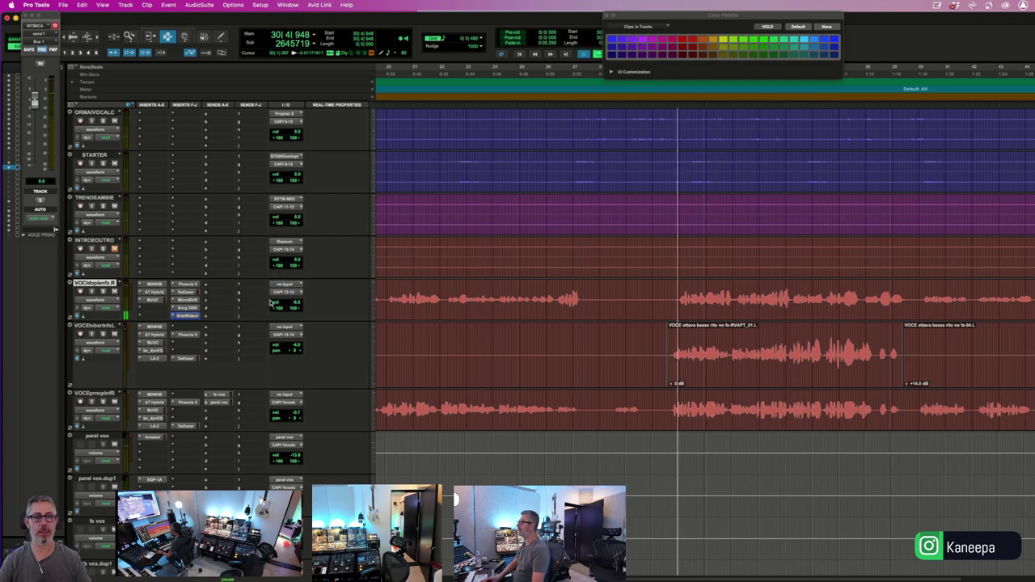
key(space)
drag(275, 301, 275, 304)
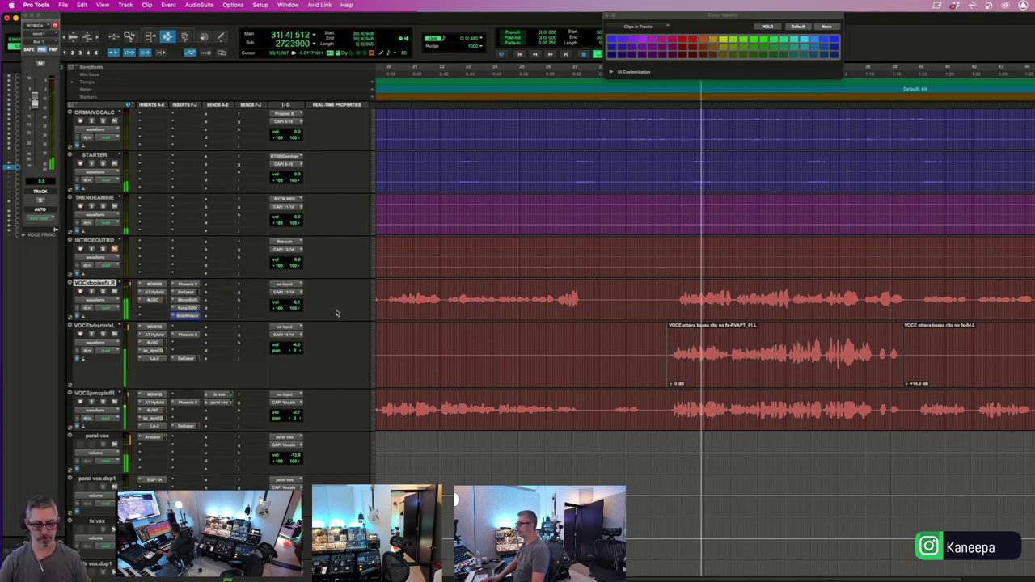
key(r)
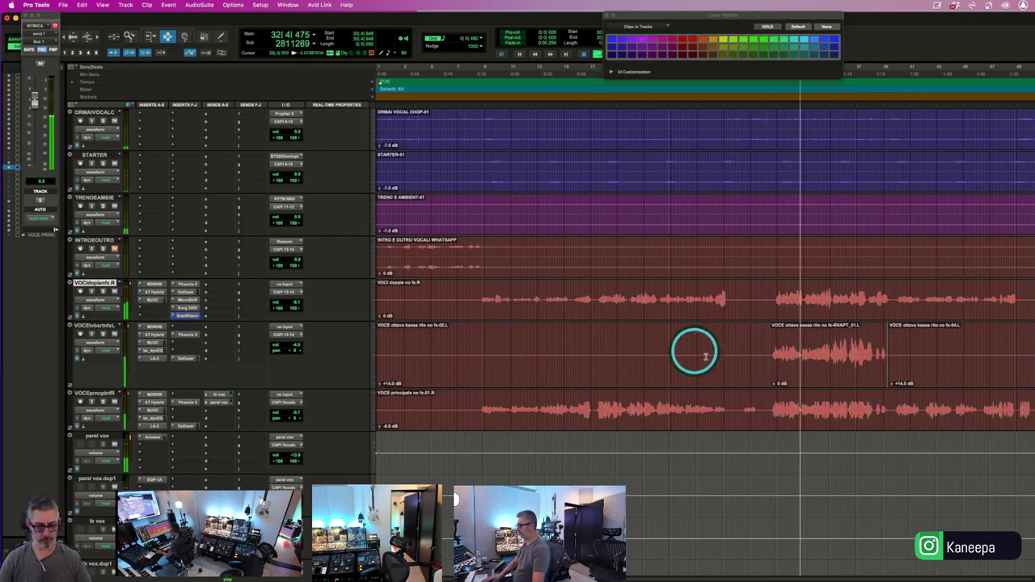
click(483, 302)
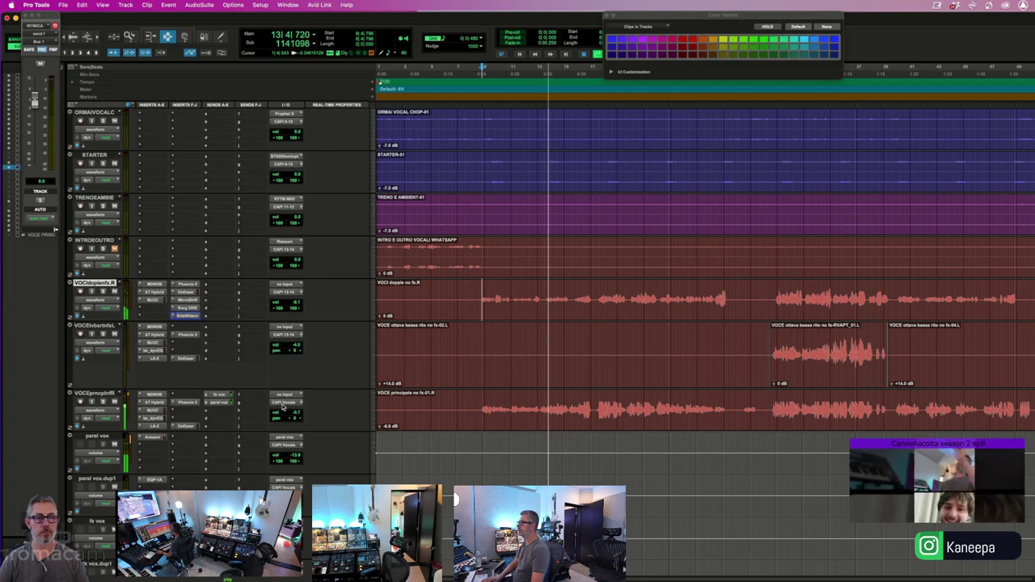
- Play through the first verse while listening to the doubled vocals against the lead vocal
scroll(283, 406, up, 2)
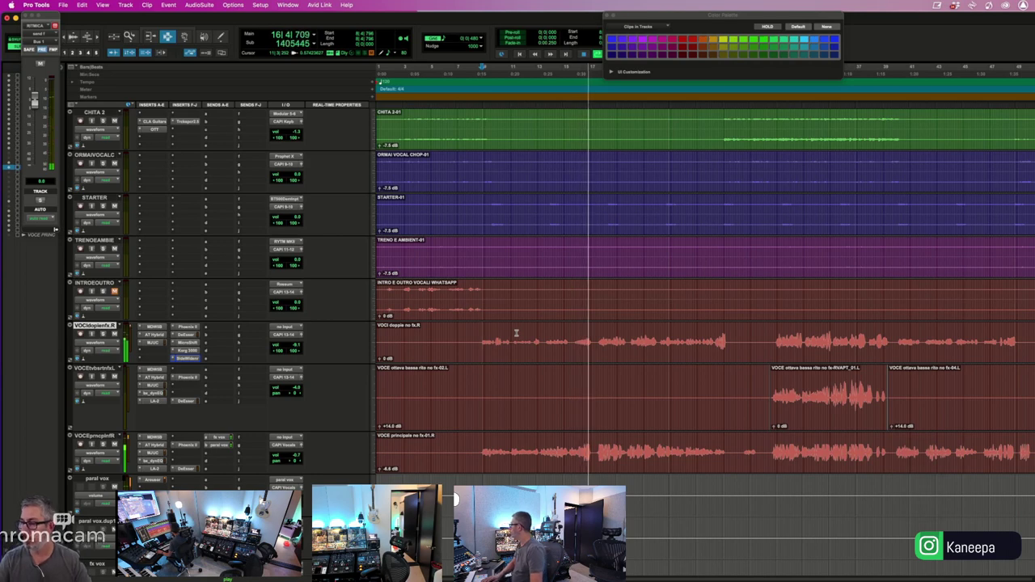
click(517, 333)
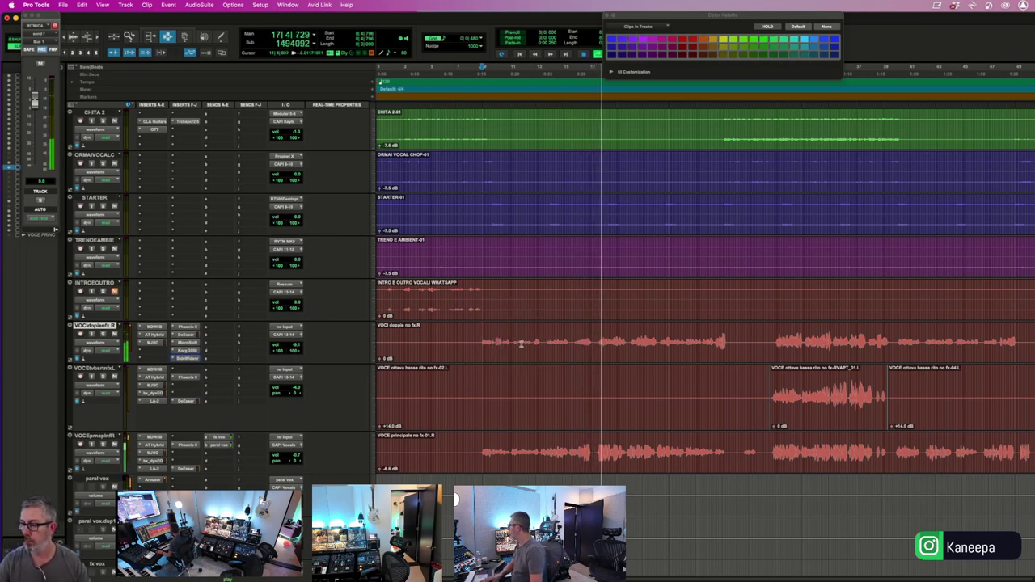
click(520, 342)
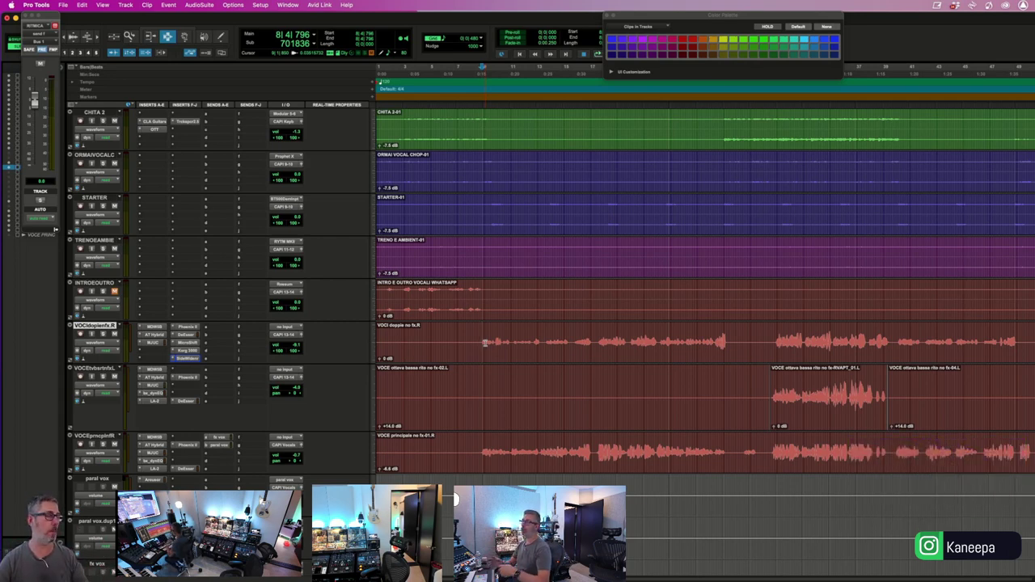
- Switch to Revoice Pro, enlarge the Quick APT window to view the guide, dub and output tracks, and return to Pro Tools
click(149, 106)
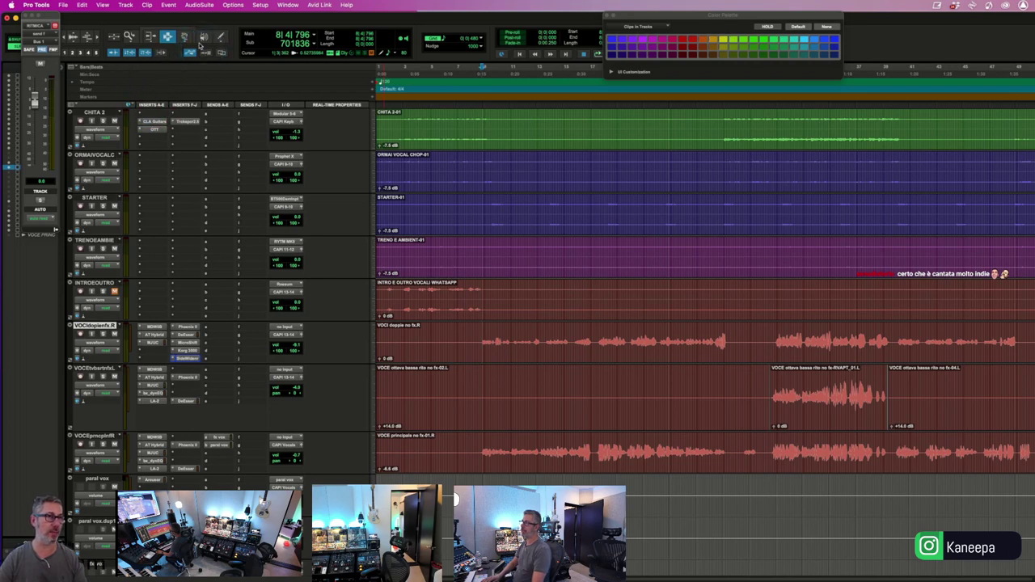
click(196, 5)
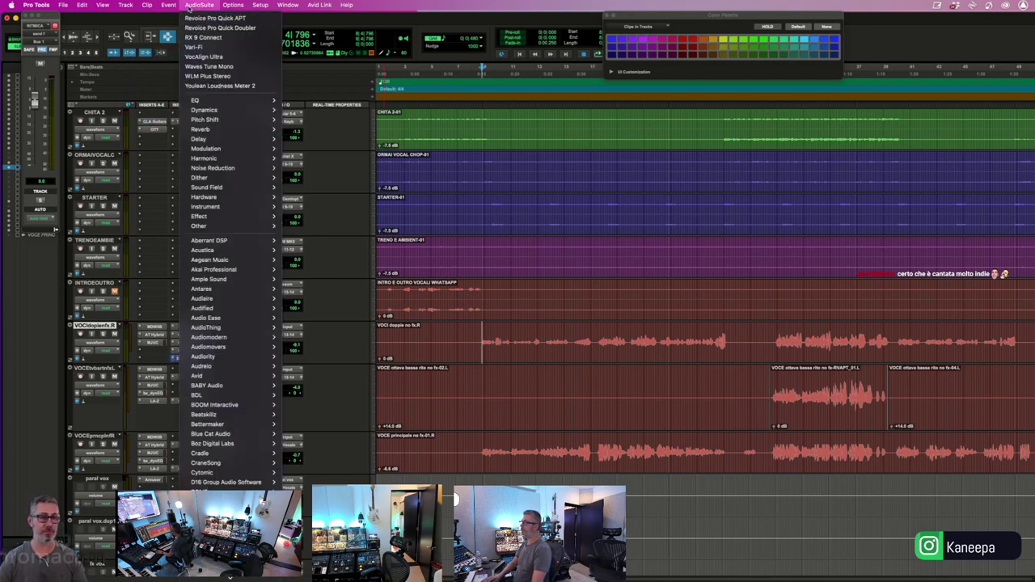
click(189, 5)
mouse_move(257, 577)
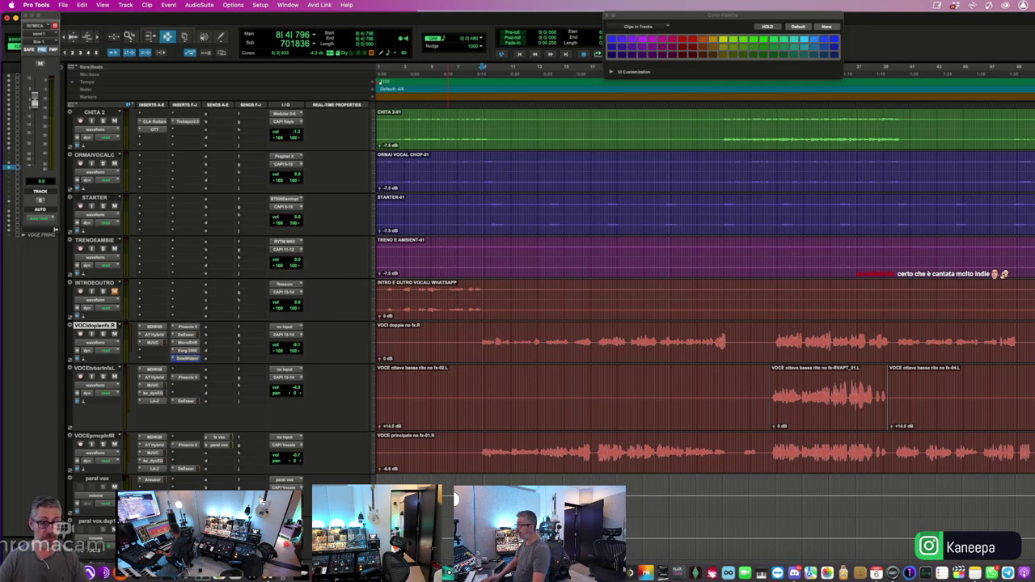
click(258, 575)
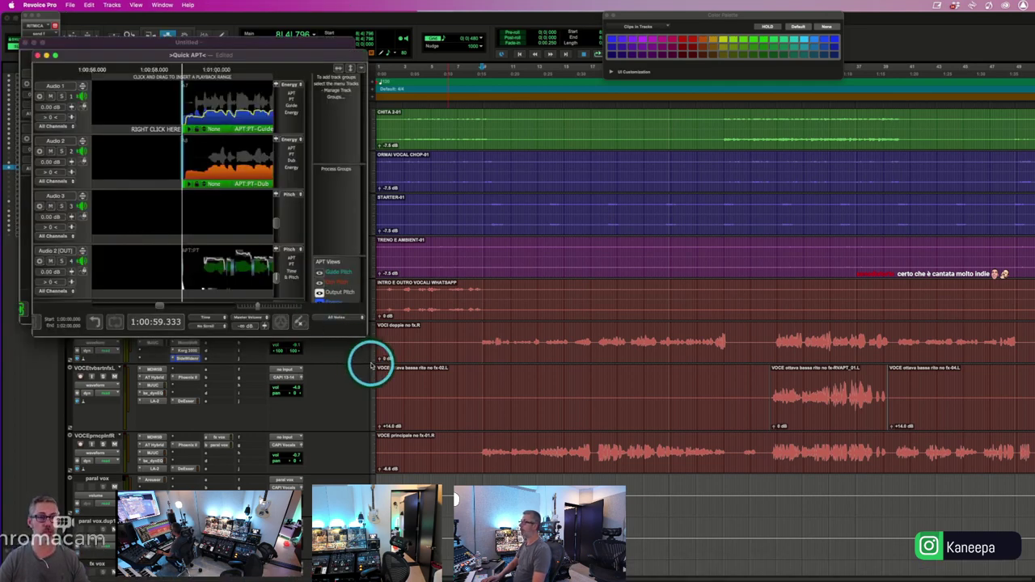
drag(364, 333, 651, 486)
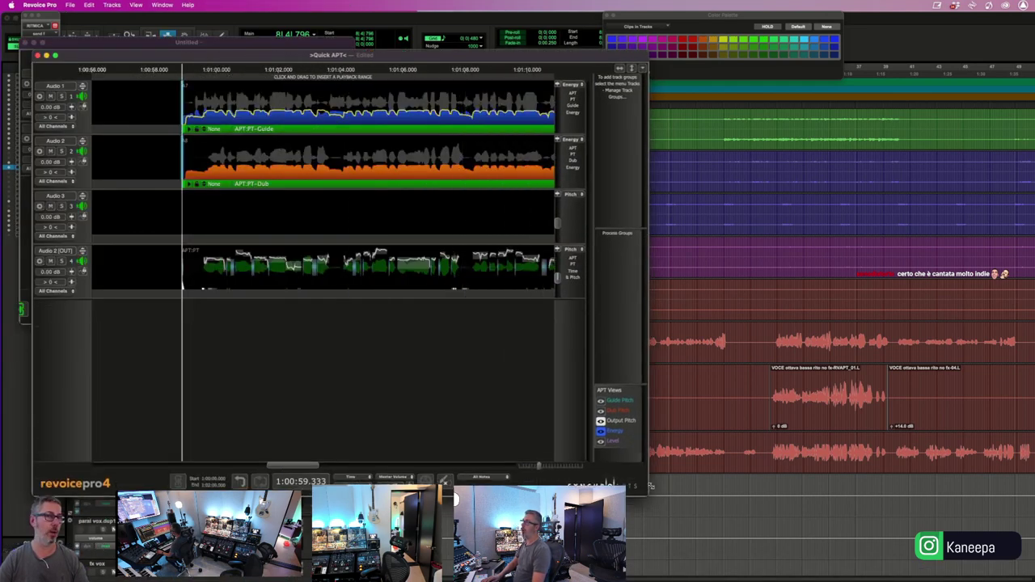
click(329, 268)
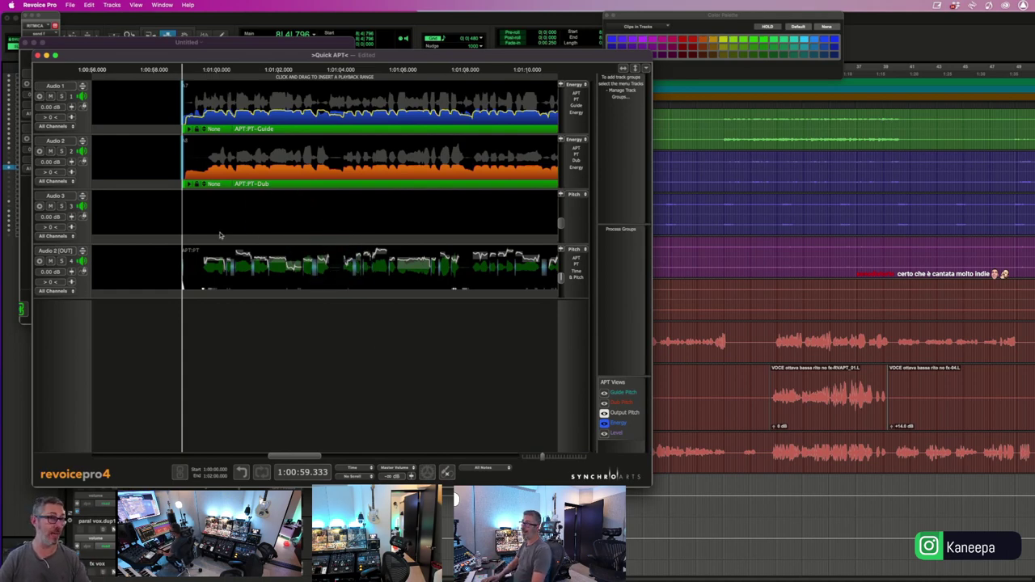
click(170, 23)
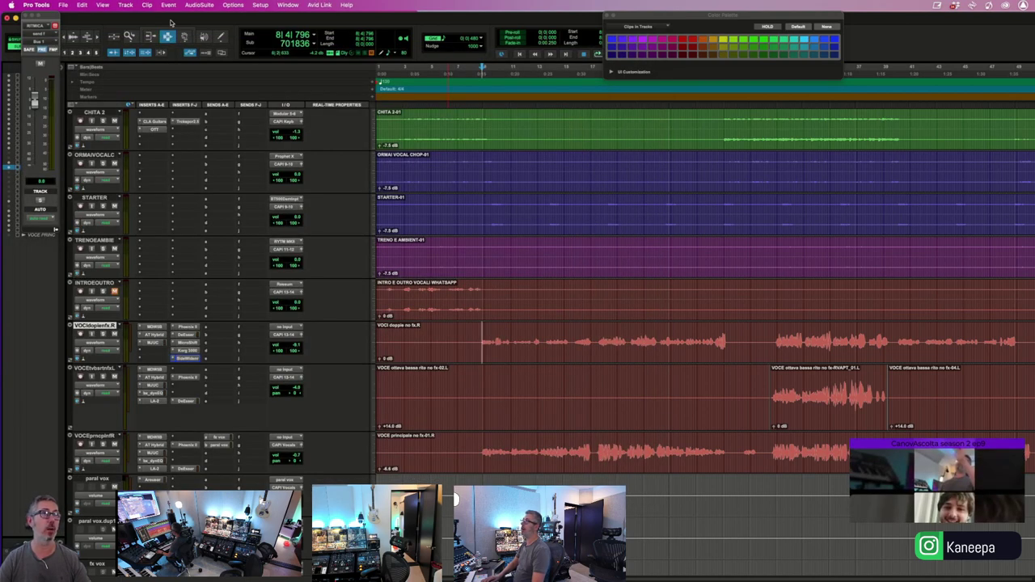
- Play the song from the start of the first verse and set the doubled vocals' track volume to -6.5 dB
click(483, 314)
key(space)
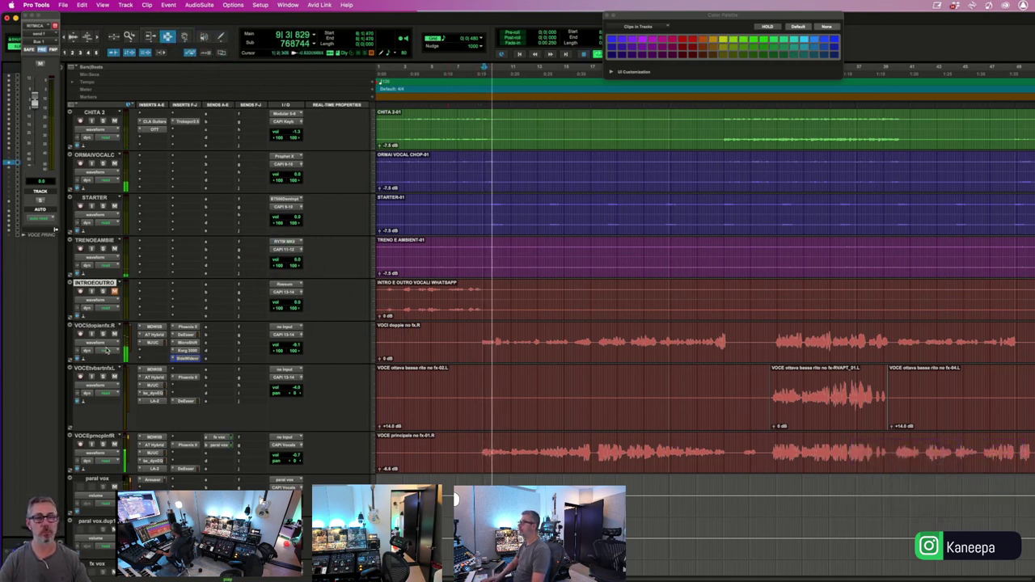
click(170, 357)
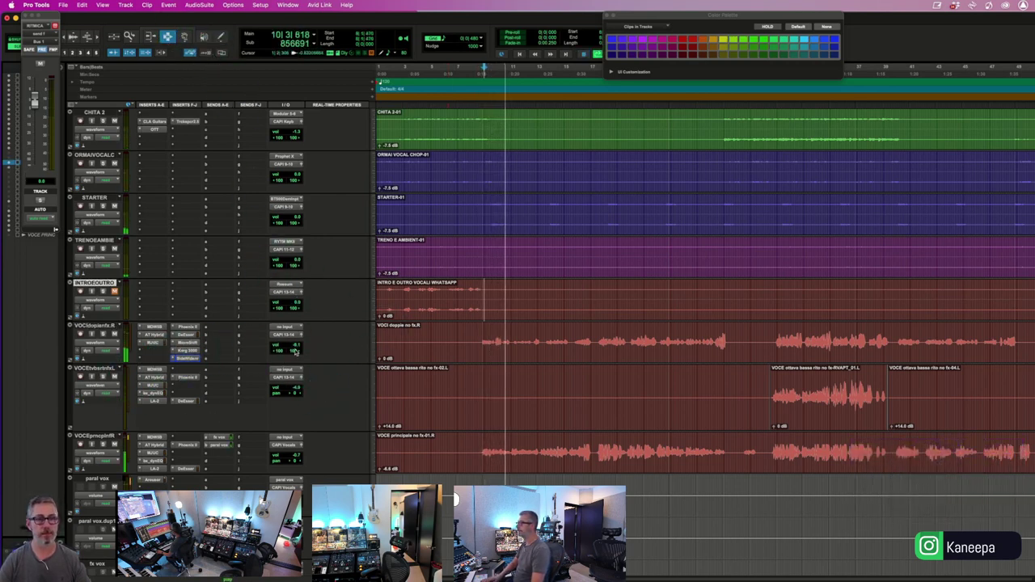
drag(294, 344, 294, 345)
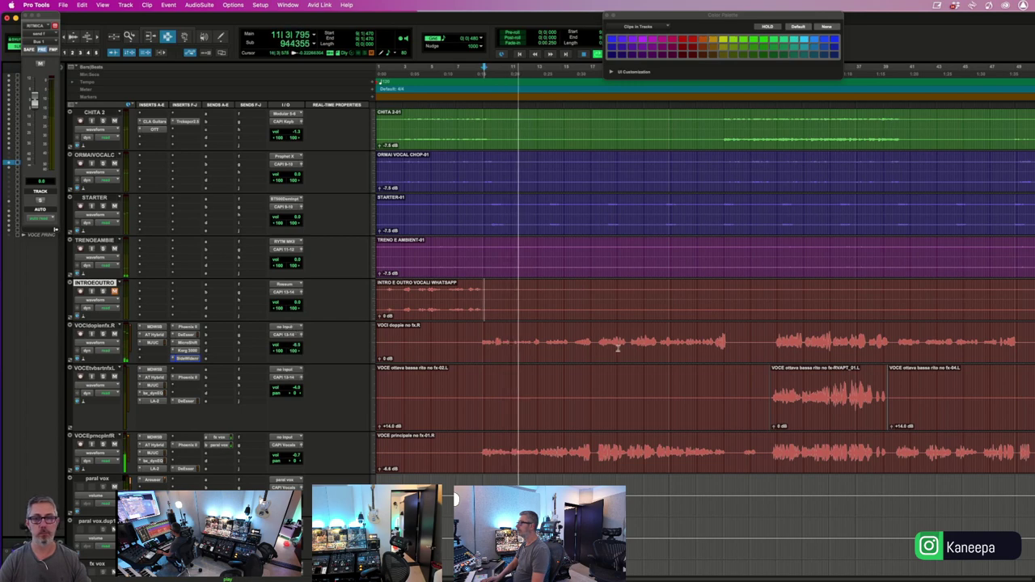
- Delete the silent gap before the first refrain on the doubled vocals and split the clip where that refrain ends
drag(739, 344, 754, 344)
key(Delete)
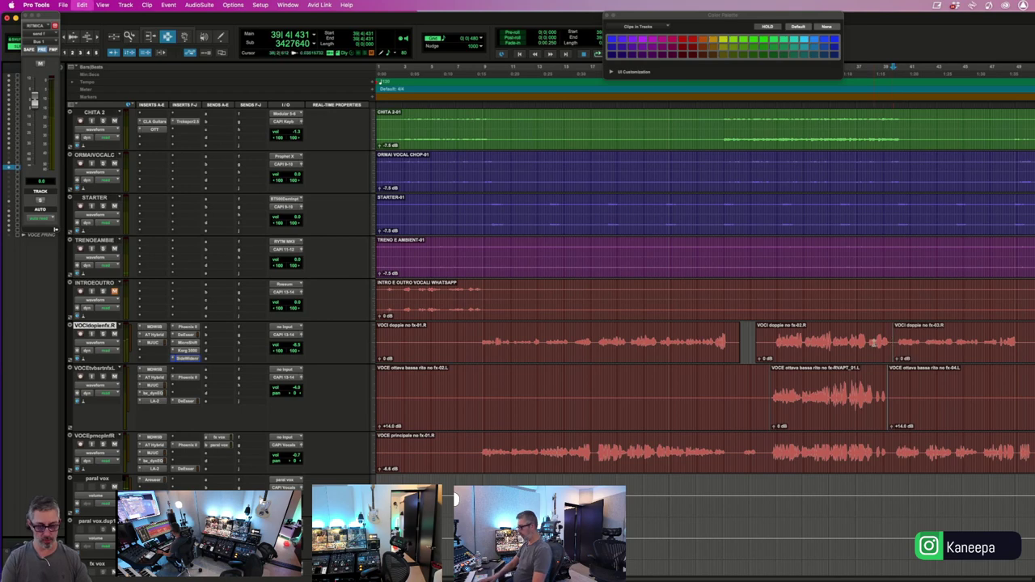
key(r)
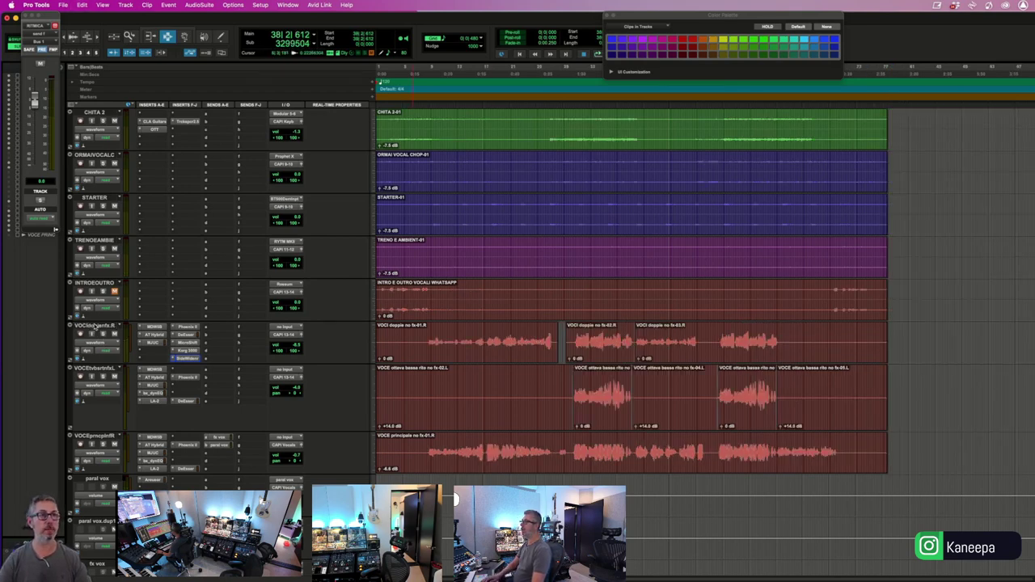
- Duplicate the doubled vocals' track once, including its playlists, automation, inserts, sends and group assignments
click(124, 5)
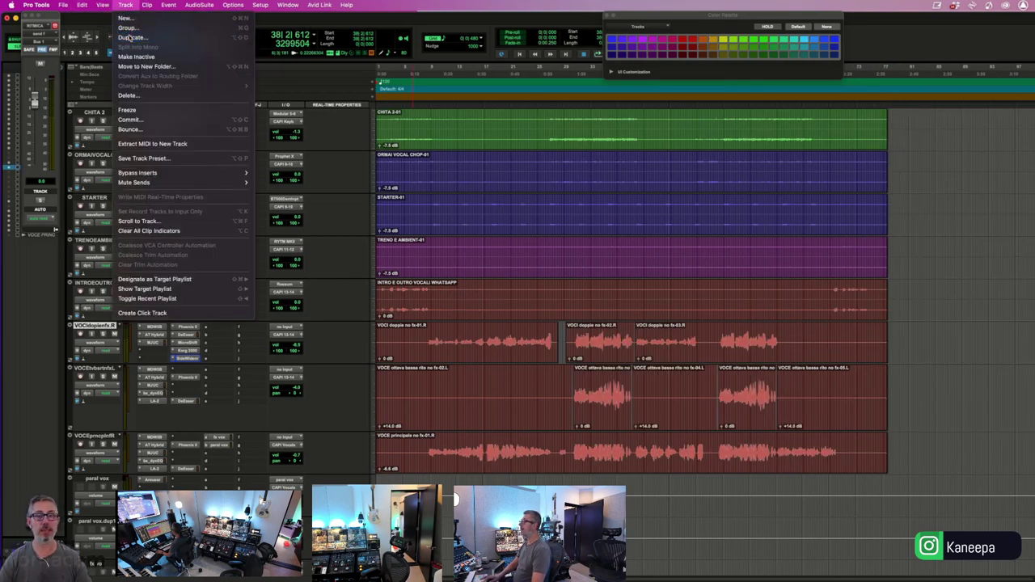
click(133, 36)
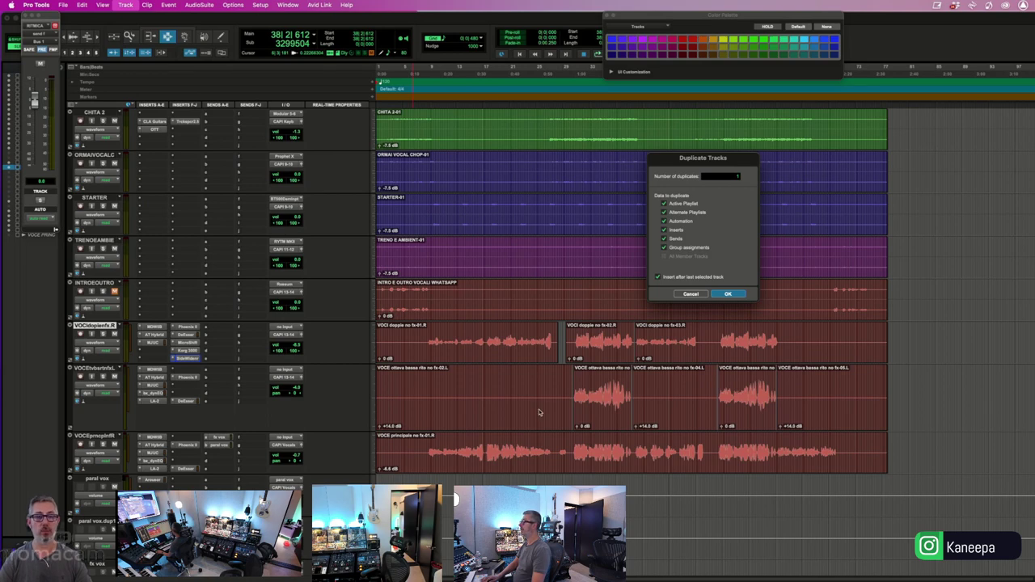
key(Return)
- Play from the first verse vocals and add a marker named v1 at the start of the verse
click(428, 459)
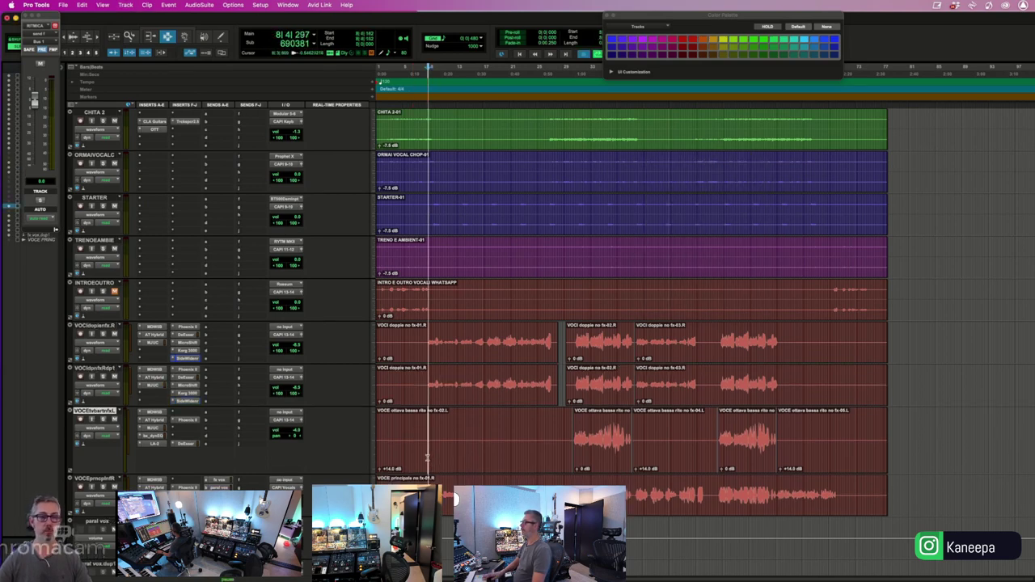
key(space)
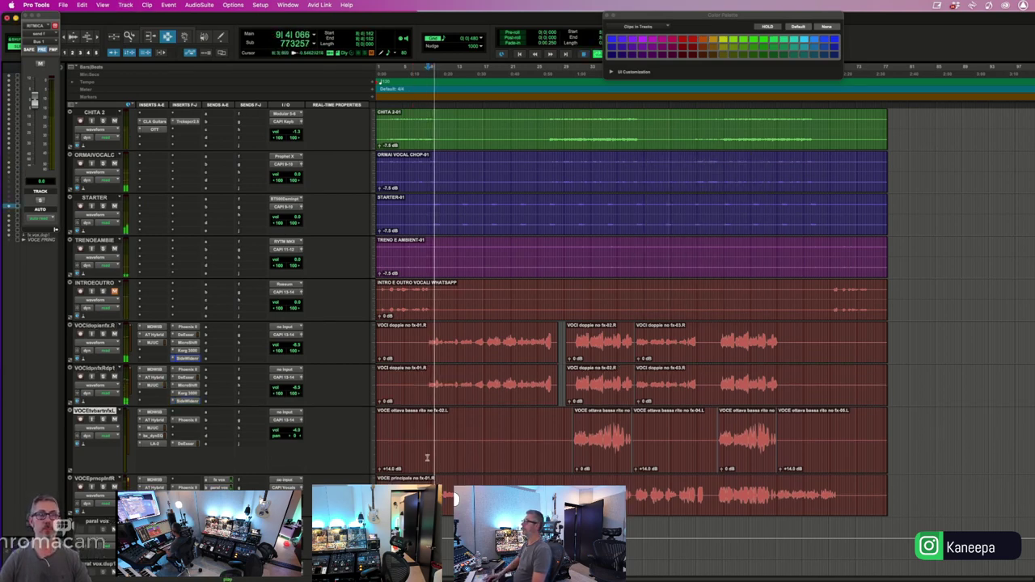
key(KP_Enter)
key(Return)
key(space)
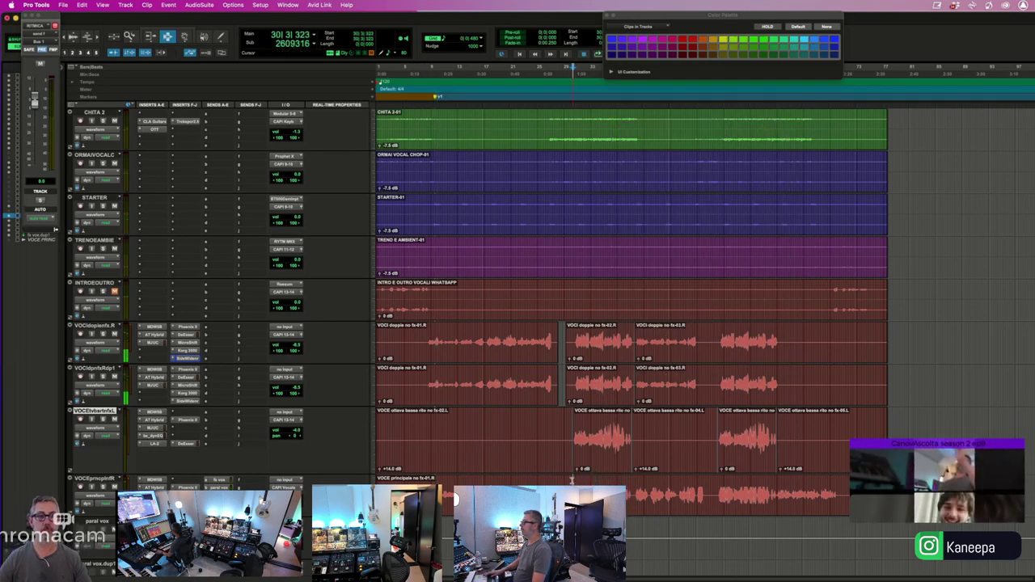
key(semicolon)
key(space)
key(KP_Enter)
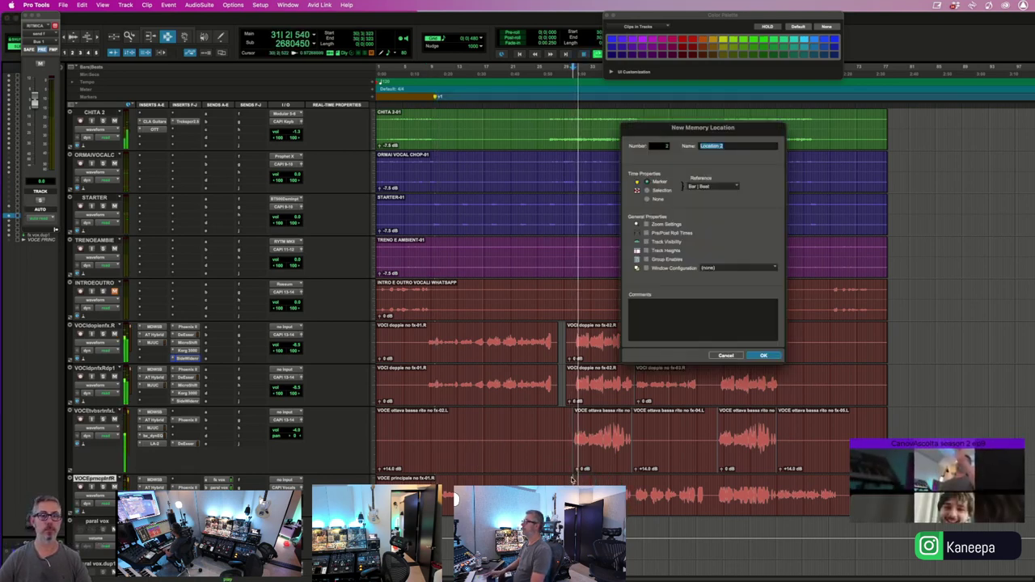
key(Return)
- Play into the first refrain and add a marker named ch1 at its start
key(space)
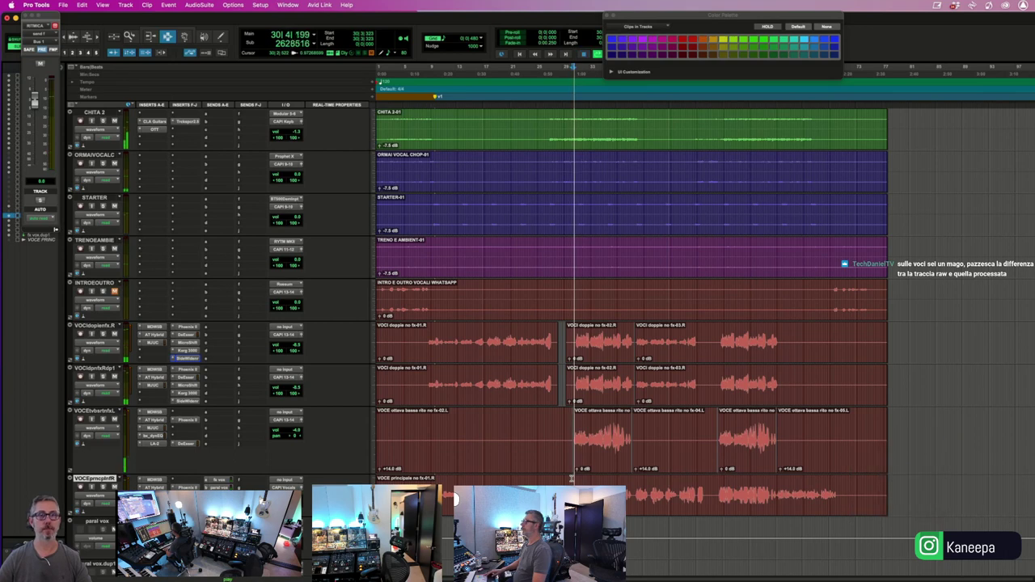
key(space)
key(KP_Enter)
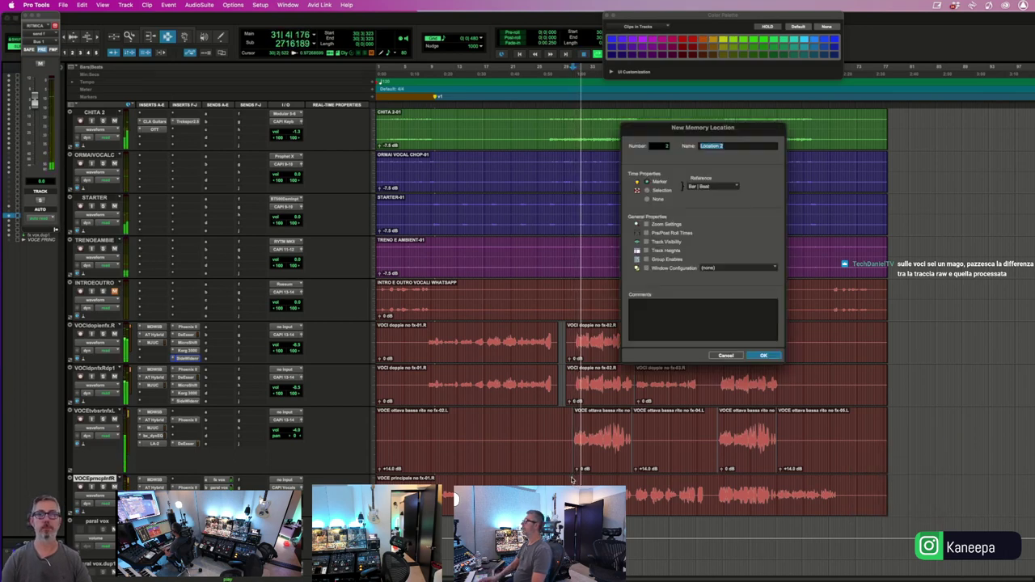
key(Return)
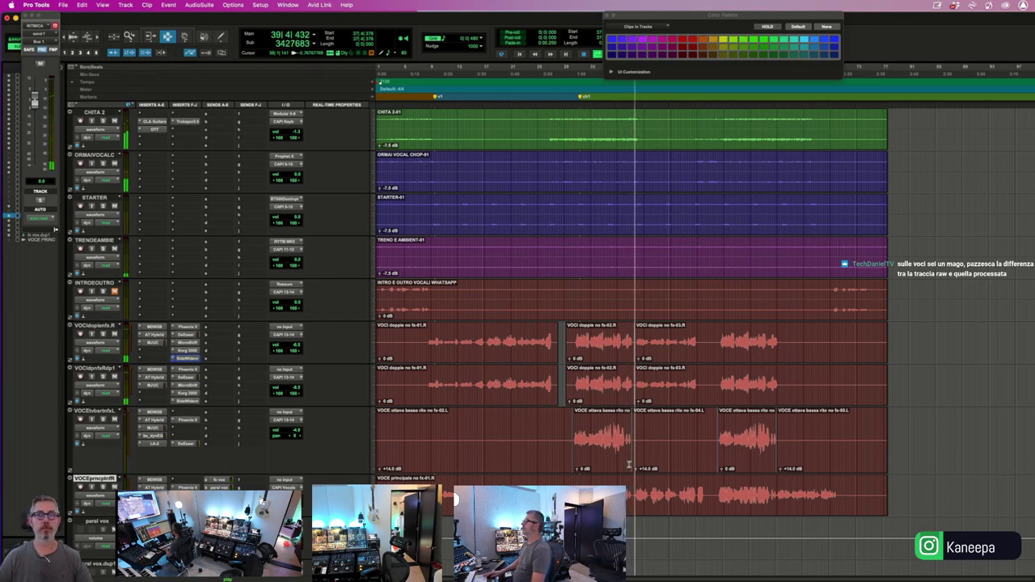
- Add a marker named v2 at the start of the second verse
key(KP_Enter)
text(v2)
key(Return)
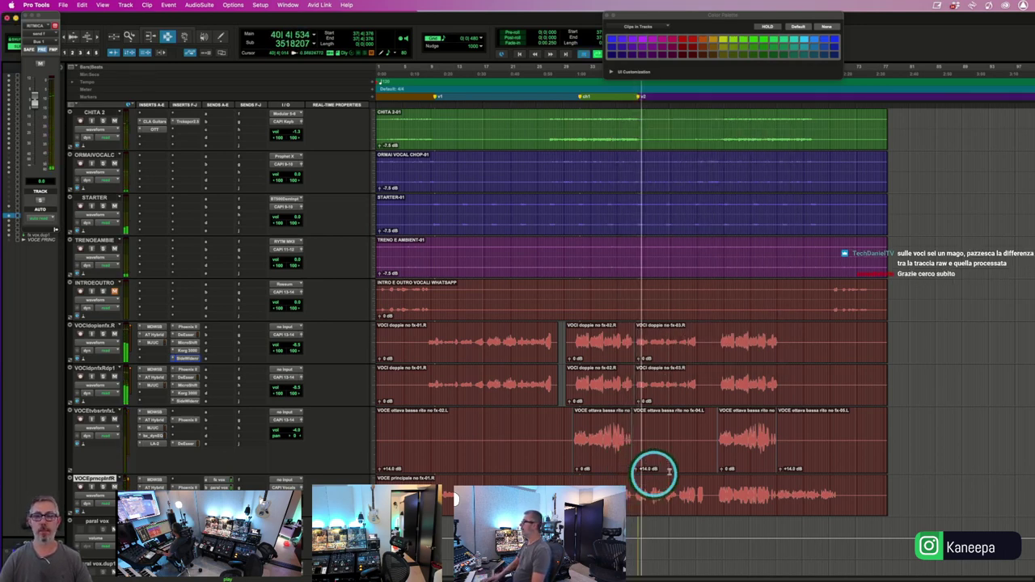
- Play from just before the second refrain and add a marker named ch2 at its start
key(space)
click(716, 455)
key(space)
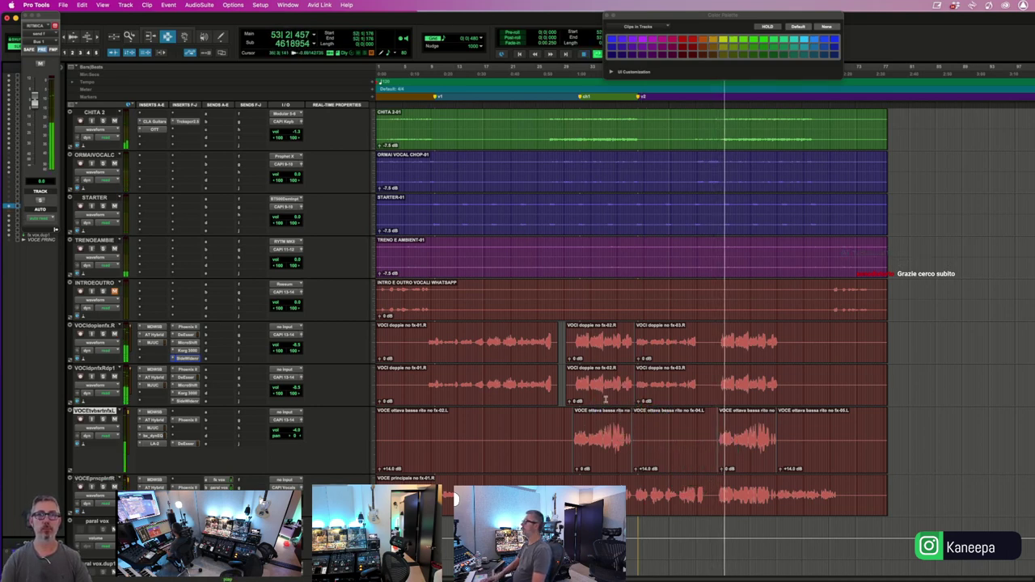
key(KP_Enter)
text(ch3)
key(Return)
key(space)
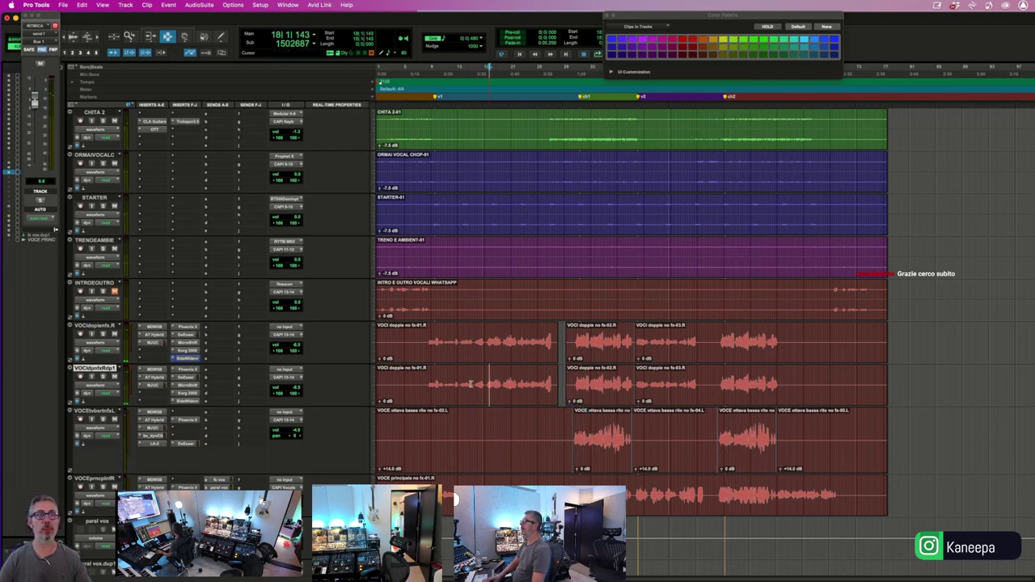
- Delete the first verse clip from the duplicated doubled vocals' track and the first refrain clip from the original track
double_click(451, 385)
key(BackSpace)
double_click(596, 337)
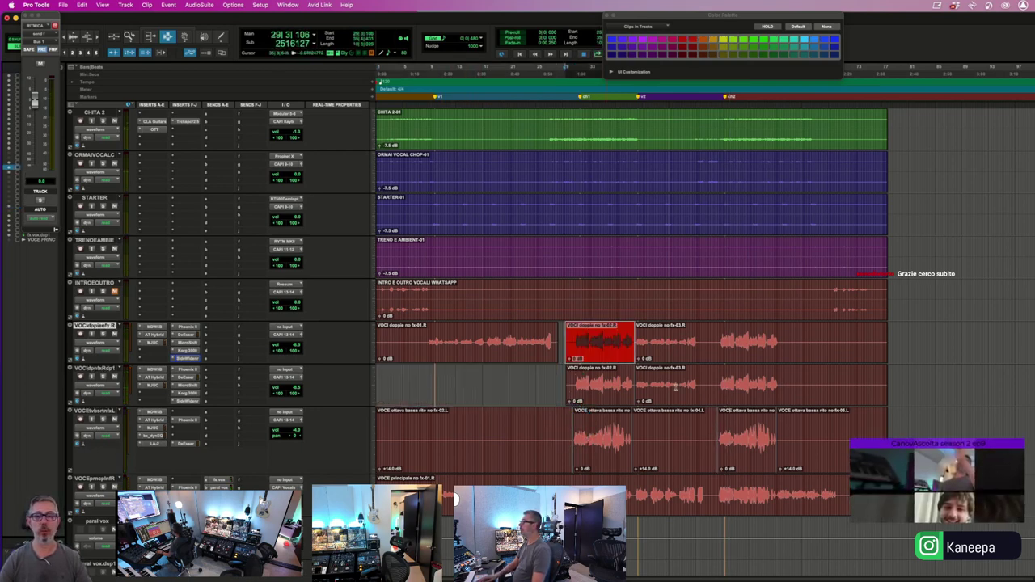
key(BackSpace)
- Cut the gap before the second refrain on both doubled vocal tracks, and delete the original's second refrain and the duplicate's second verse
key(Delete)
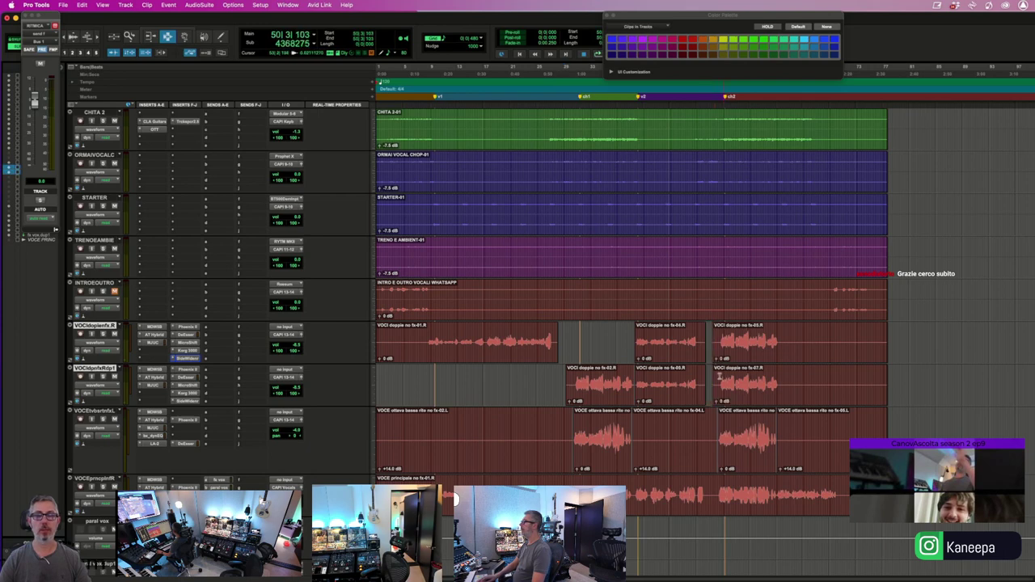
double_click(749, 359)
key(Delete)
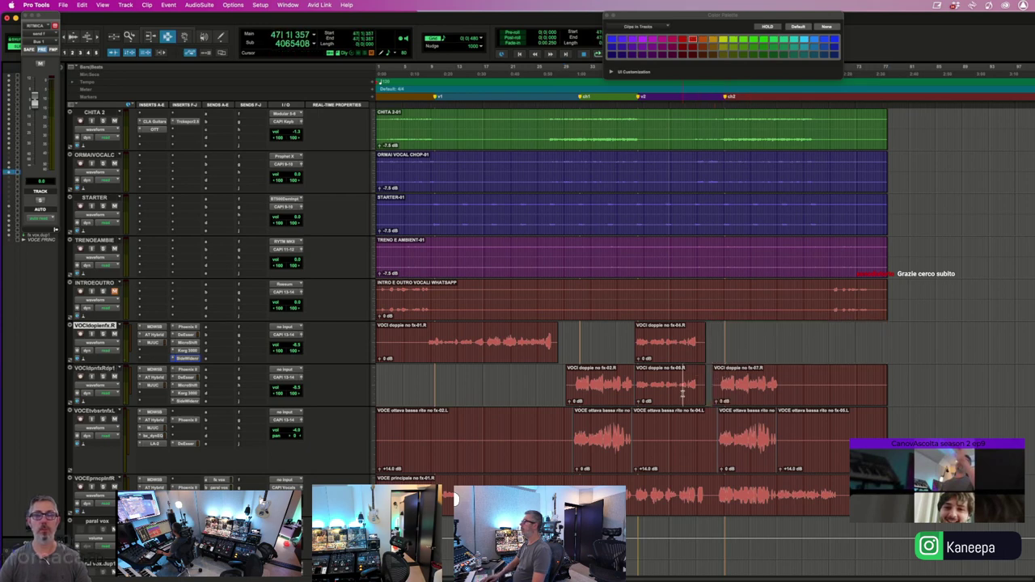
double_click(684, 394)
key(Delete)
- Trim the silence after the last refrain on the duplicated track and before the first verse on the original doubled vocals' track
drag(803, 391, 936, 388)
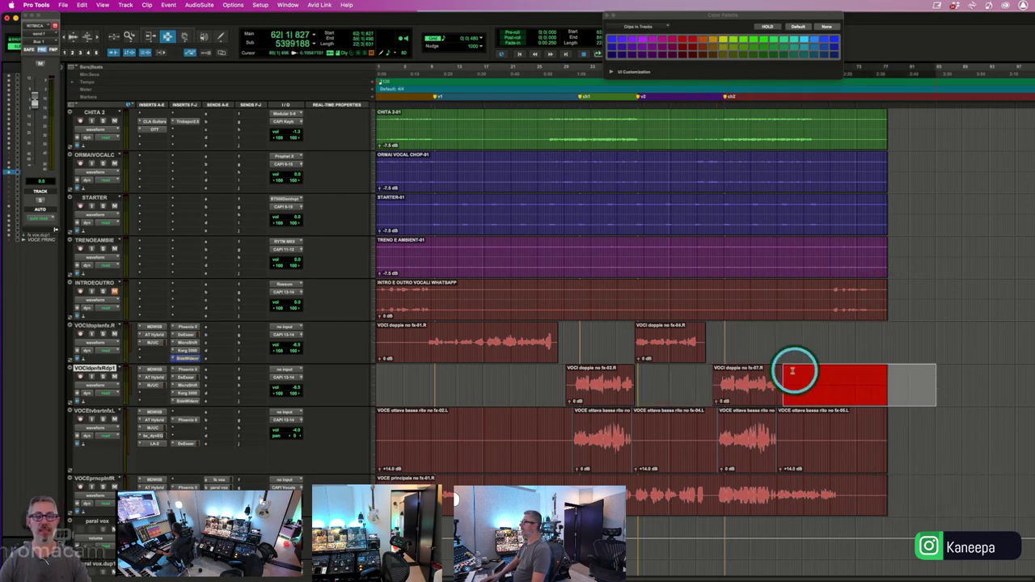
key(Delete)
drag(424, 353, 351, 354)
key(Delete)
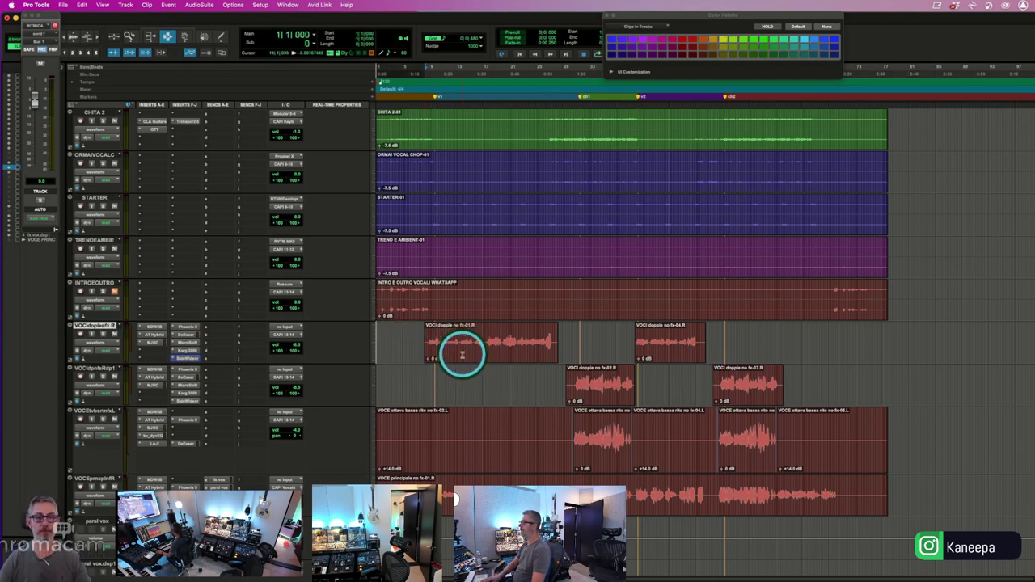
- Solo the doubled vocals' track, play the first verse and review its Auto-Tune Hybrid settings
click(431, 350)
key(space)
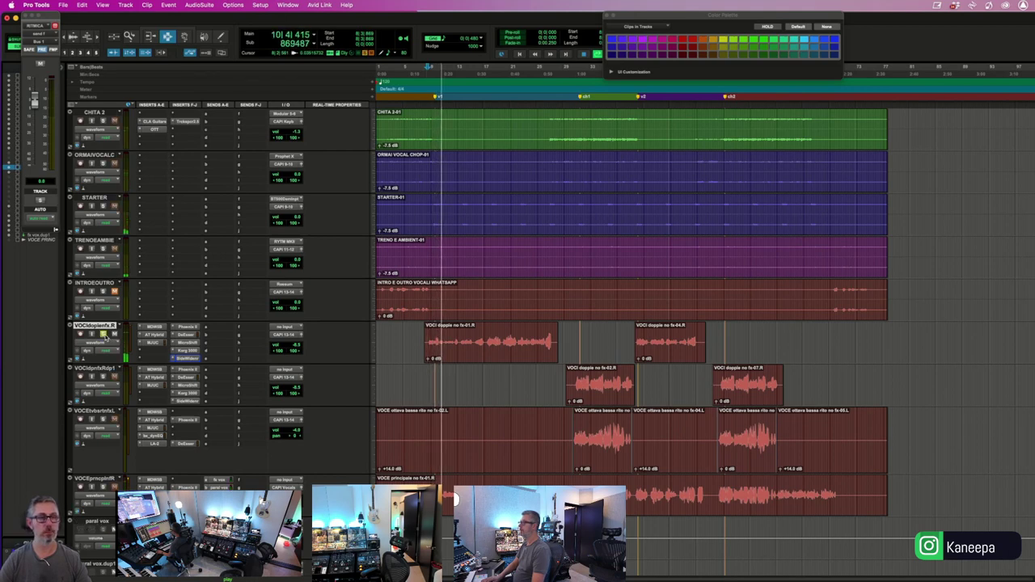
click(144, 334)
click(207, 248)
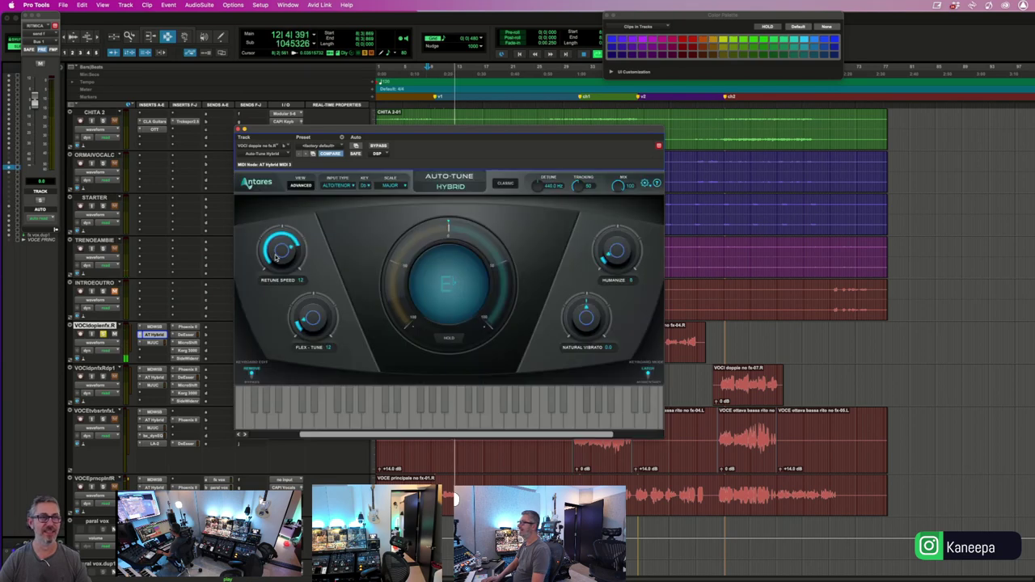
click(238, 129)
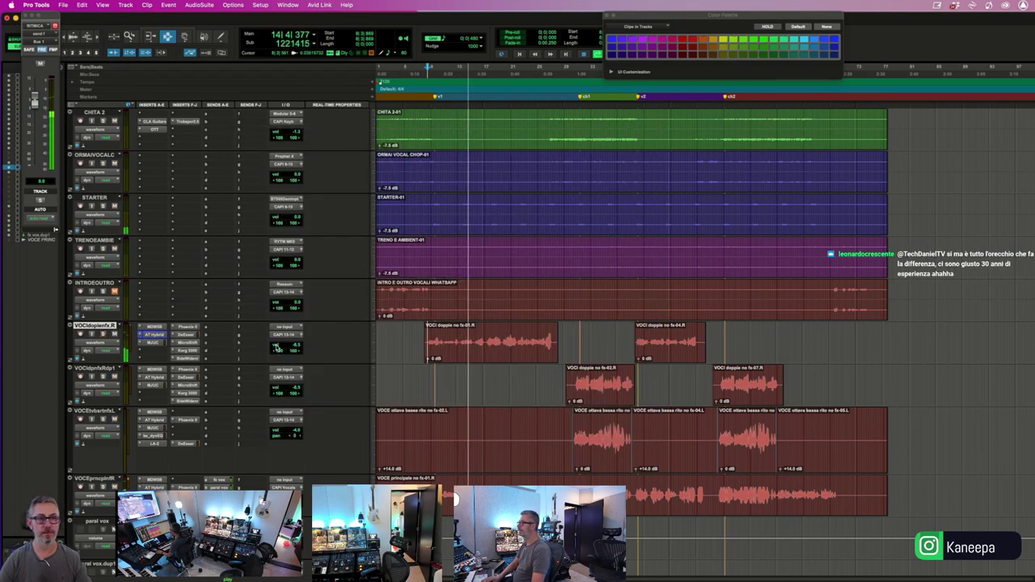
- Lower the verse doubled vocals' volume, insert a mono UAD Teletronix LA-2 after the MJUC compressor and adjust its peak reduction
drag(276, 347, 277, 343)
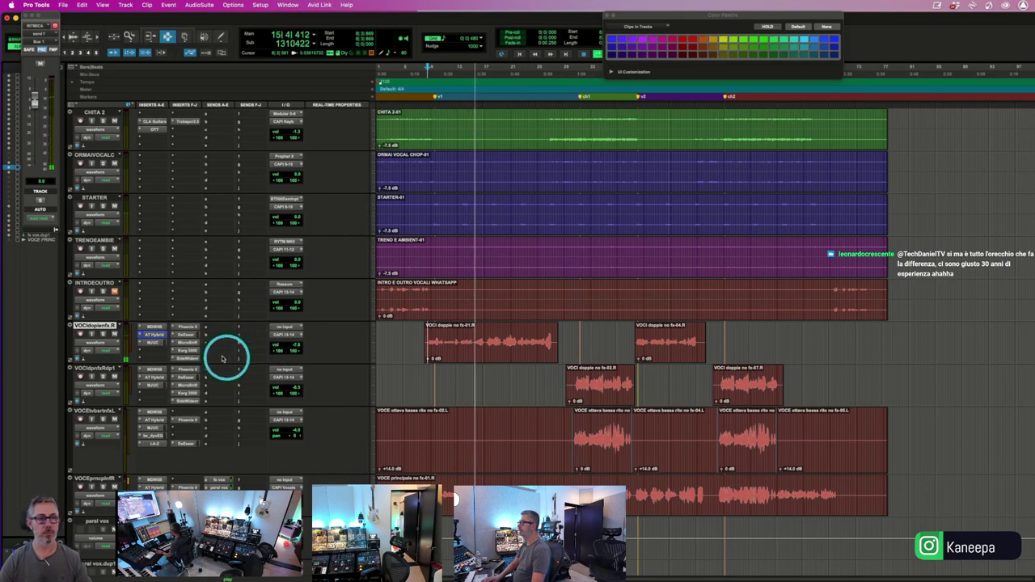
click(154, 343)
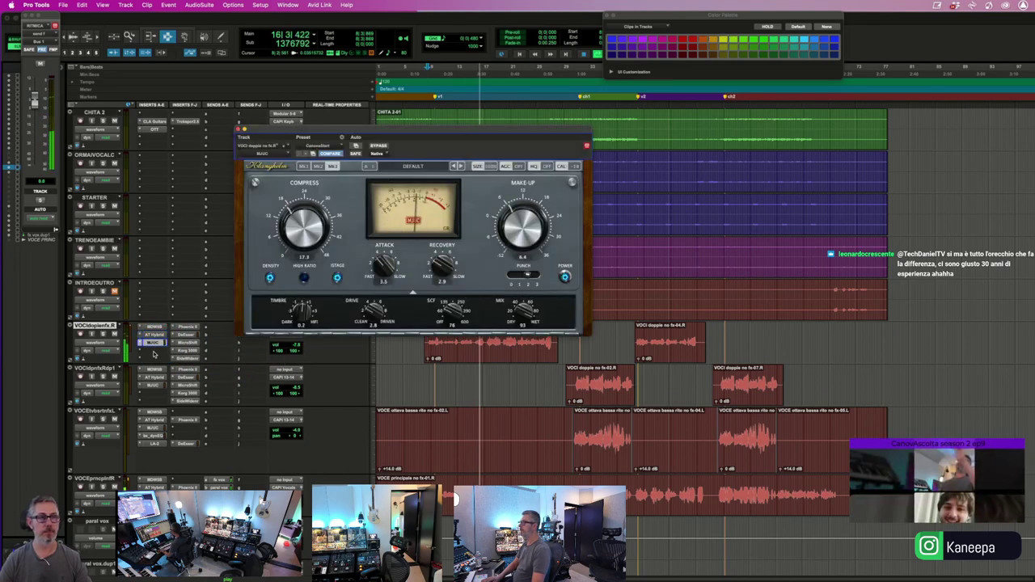
click(153, 351)
key(Escape)
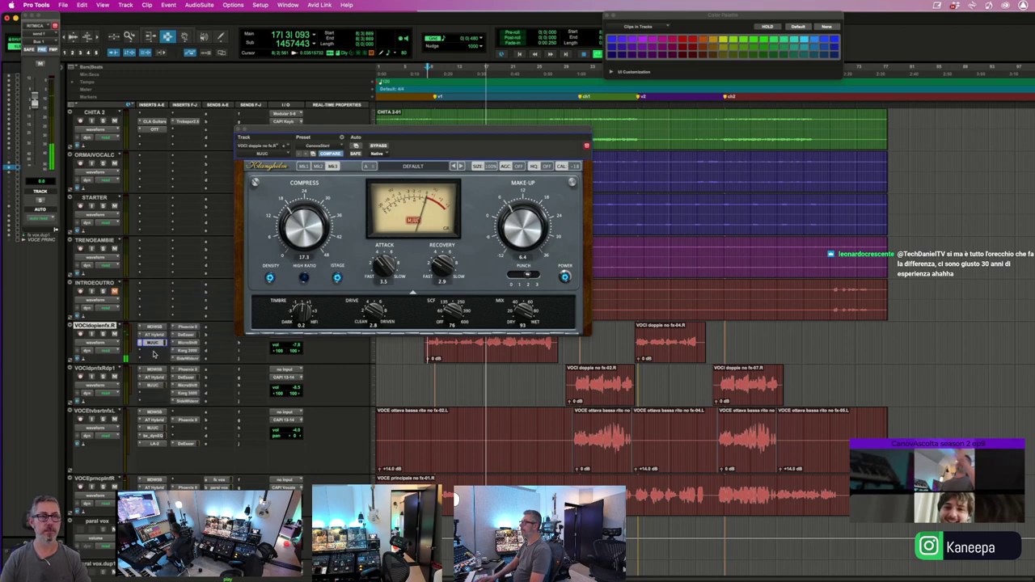
click(154, 351)
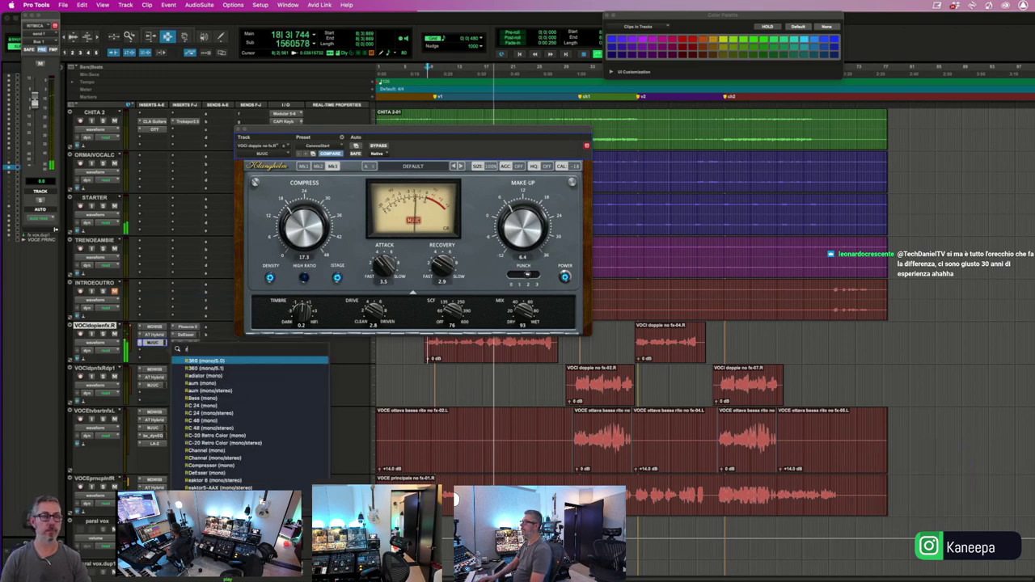
text(telet)
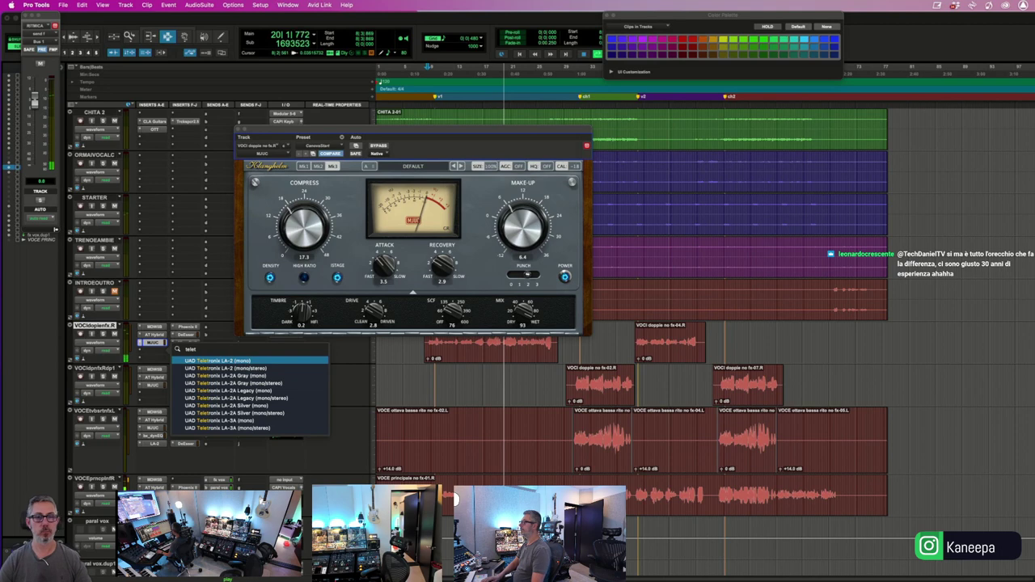
key(Return)
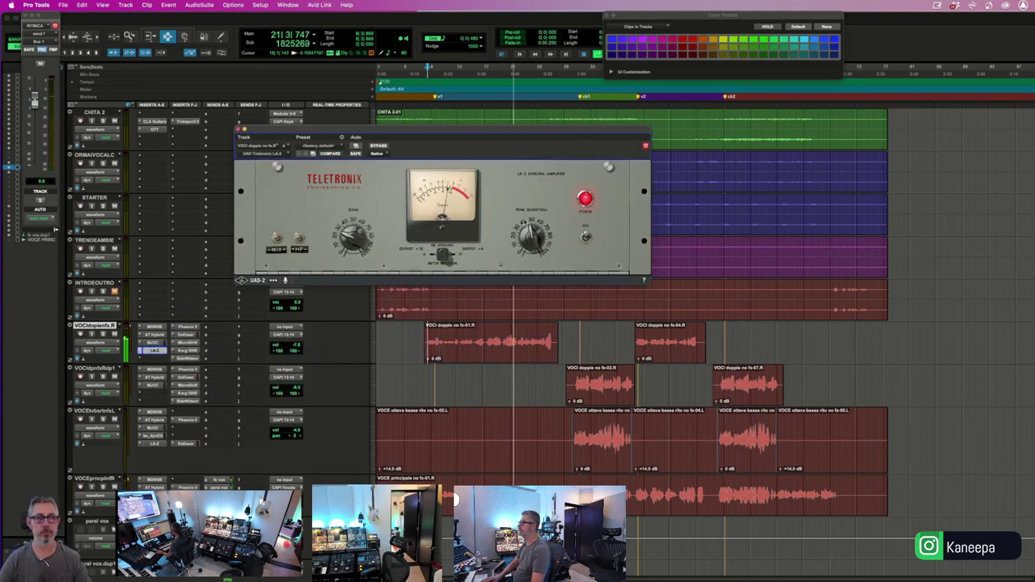
drag(528, 234, 524, 220)
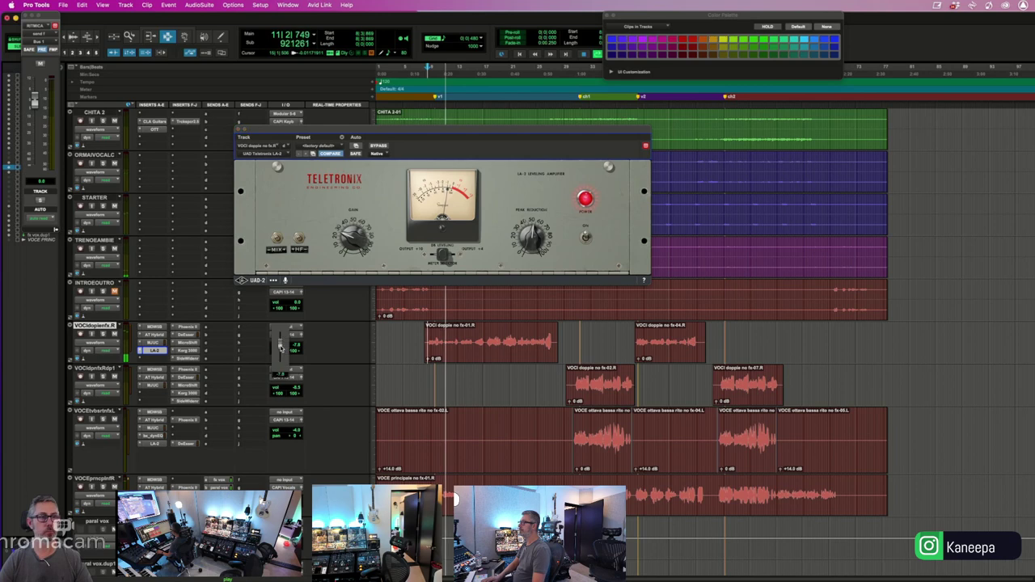
click(237, 129)
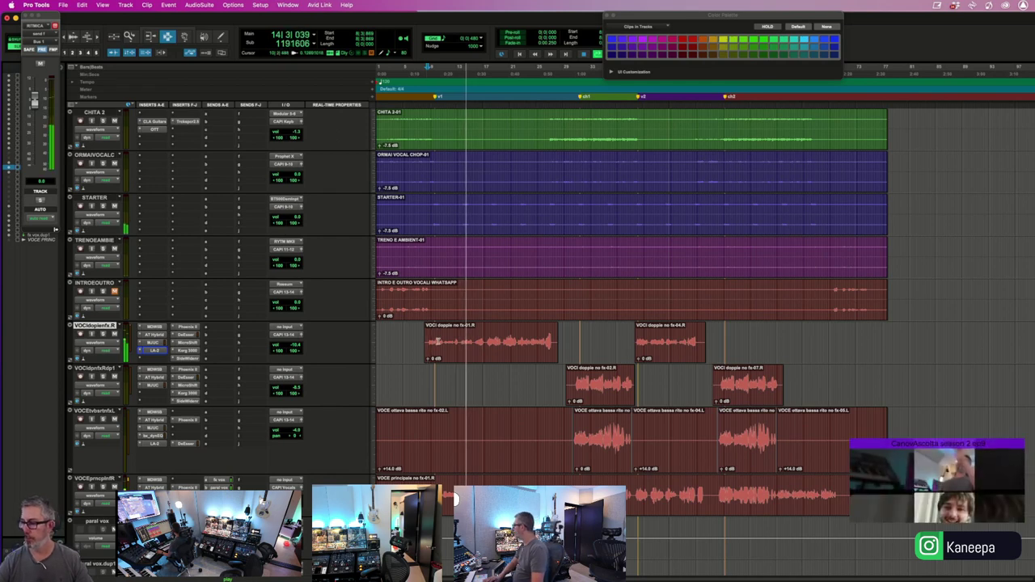
- Play the first verse and the first refrain to check the doubled vocals in the full mix
click(436, 341)
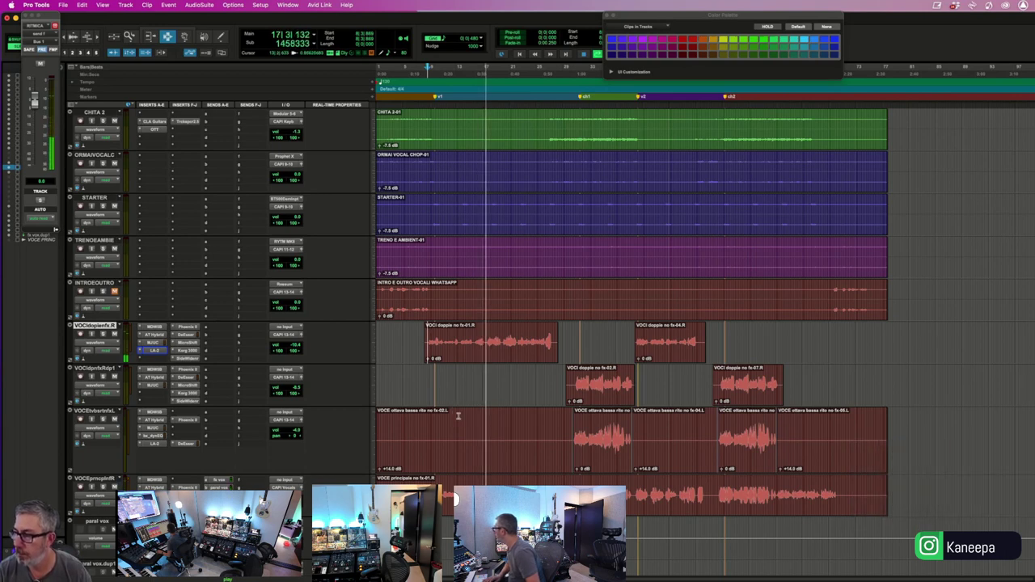
click(562, 437)
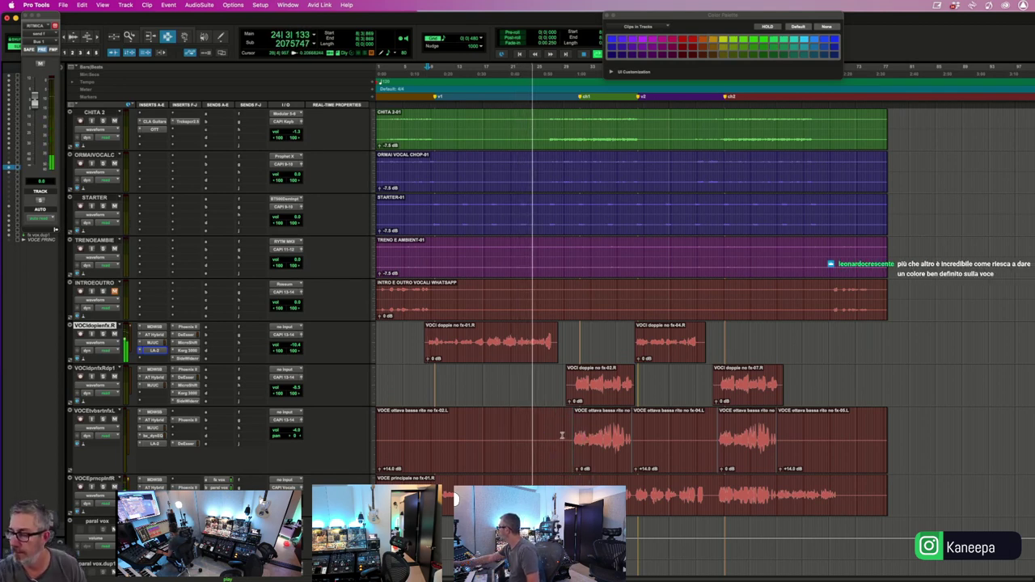
key(space)
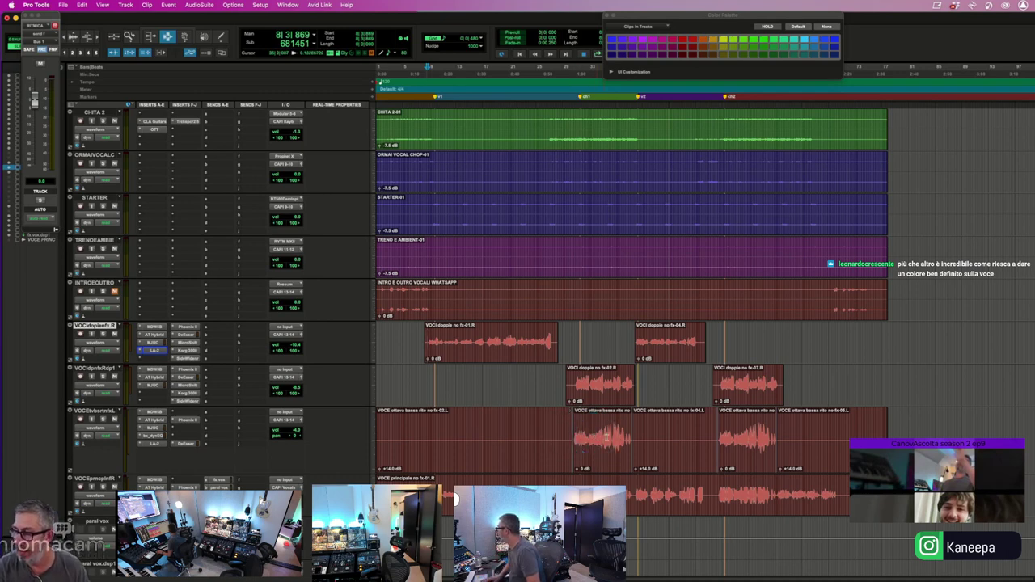
key(space)
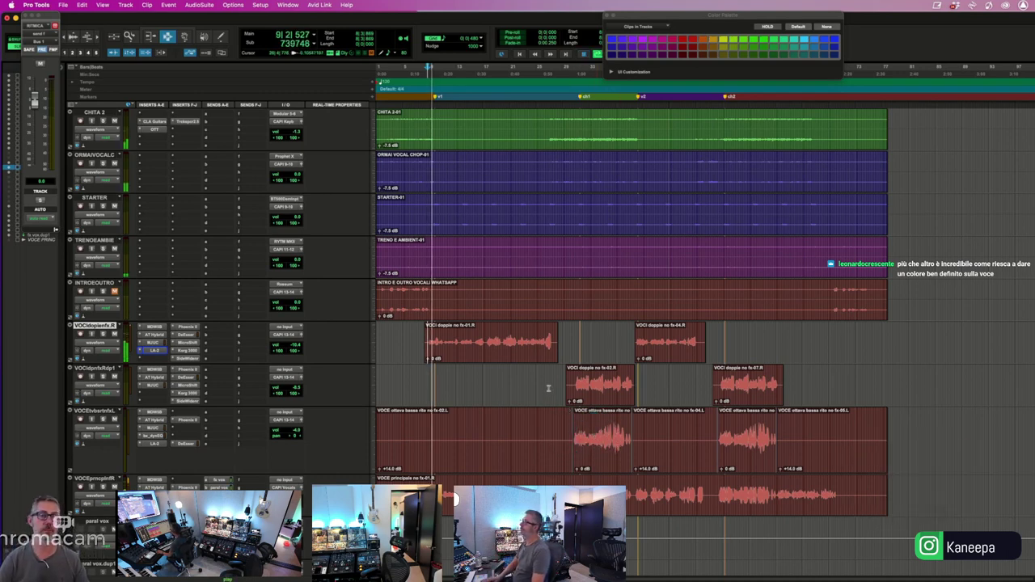
click(572, 388)
key(space)
key(space)
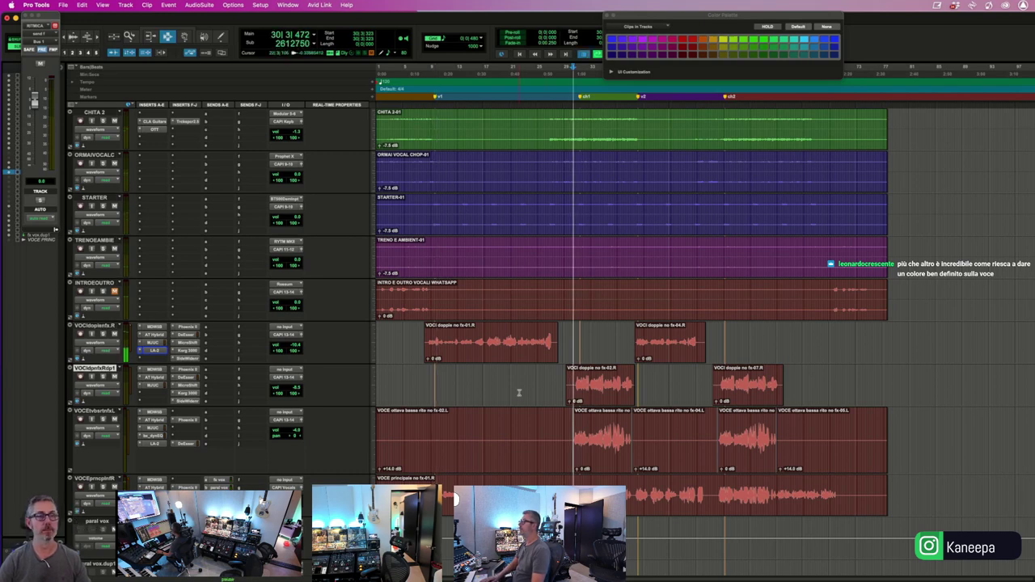
- Review the Limitless limiter on the Master 1 track and insert the DynOne3 compressor before it
scroll(519, 393, down, 1)
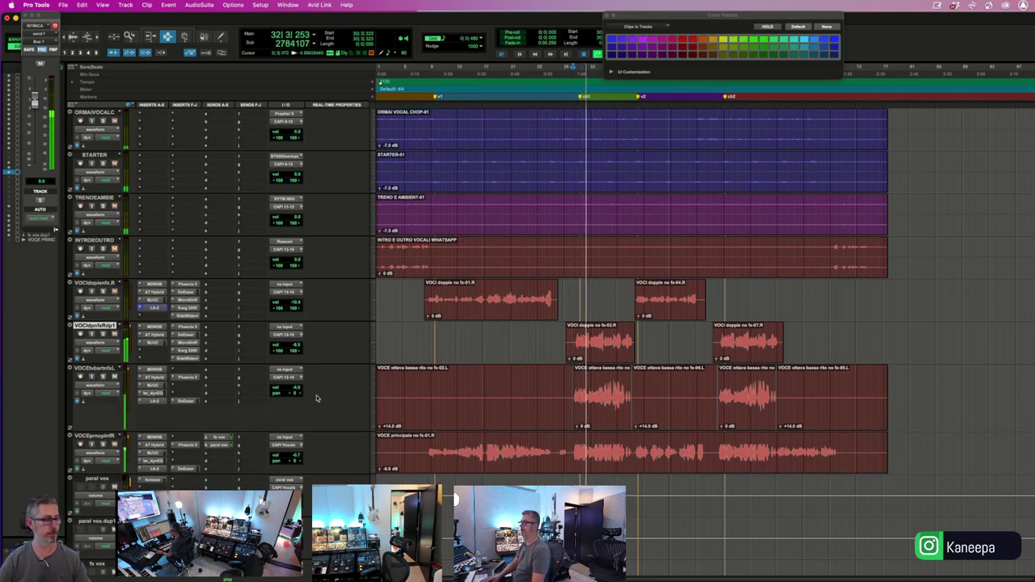
scroll(392, 392, up, 4)
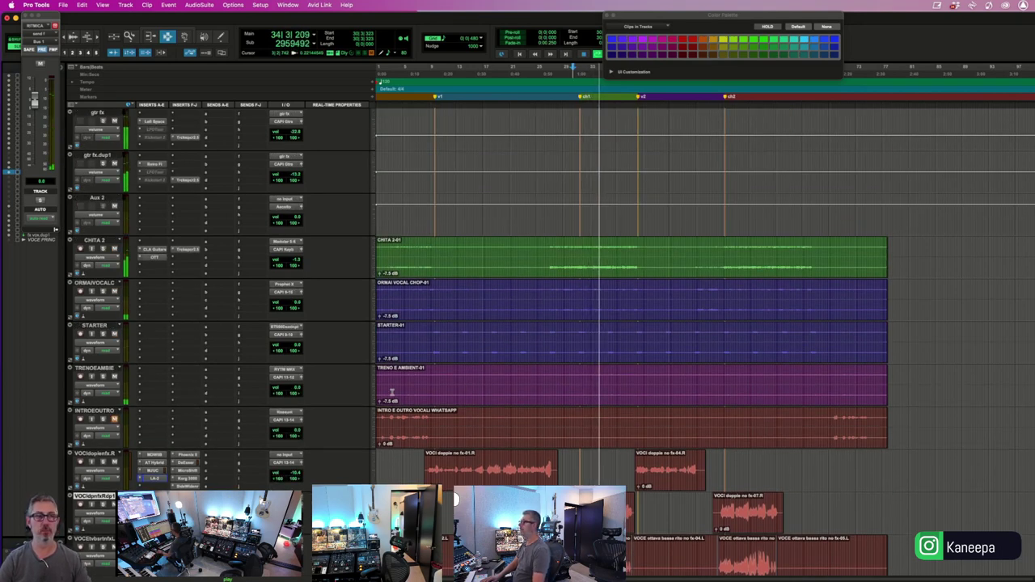
scroll(418, 326, up, 9)
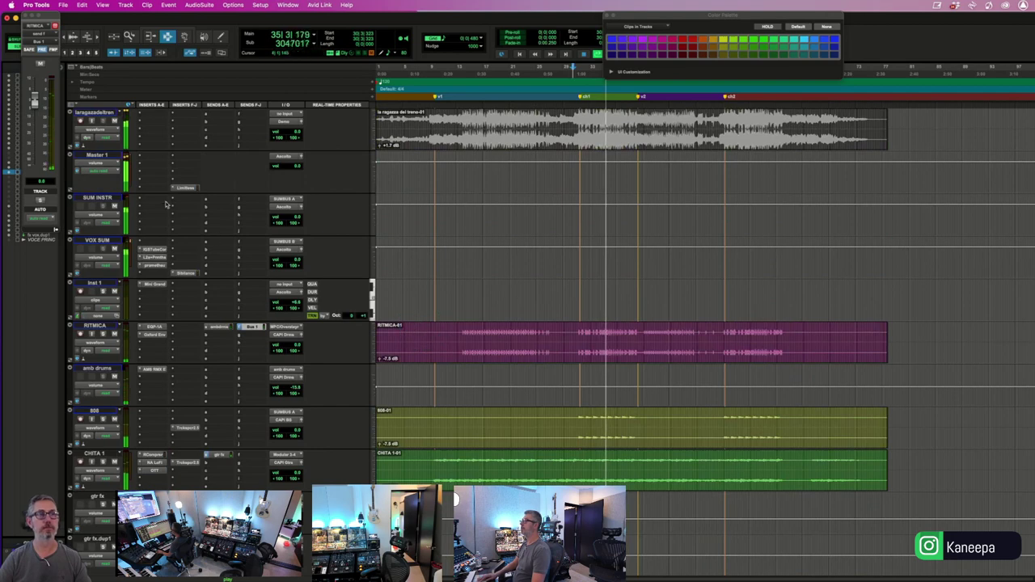
click(185, 188)
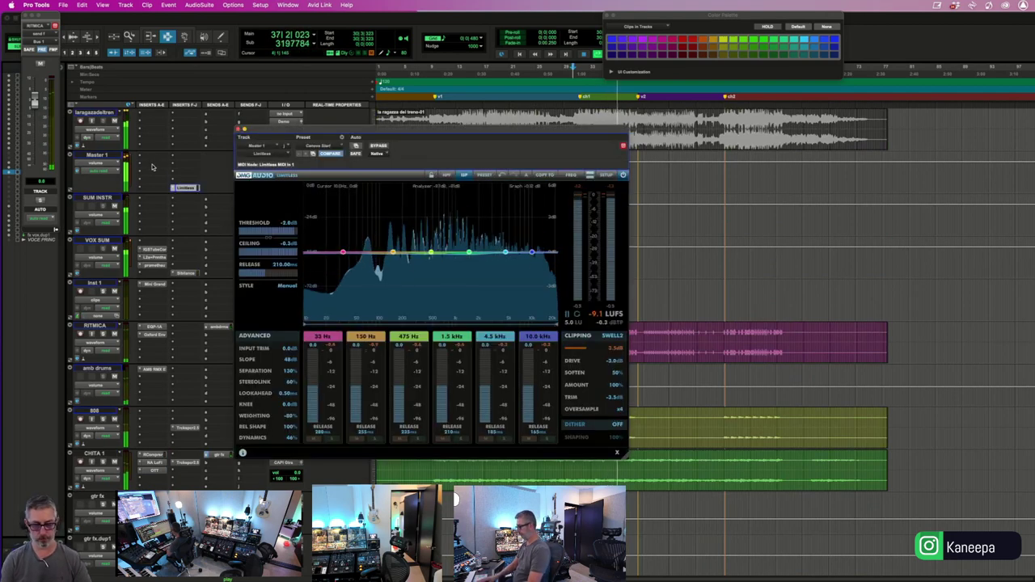
click(194, 187)
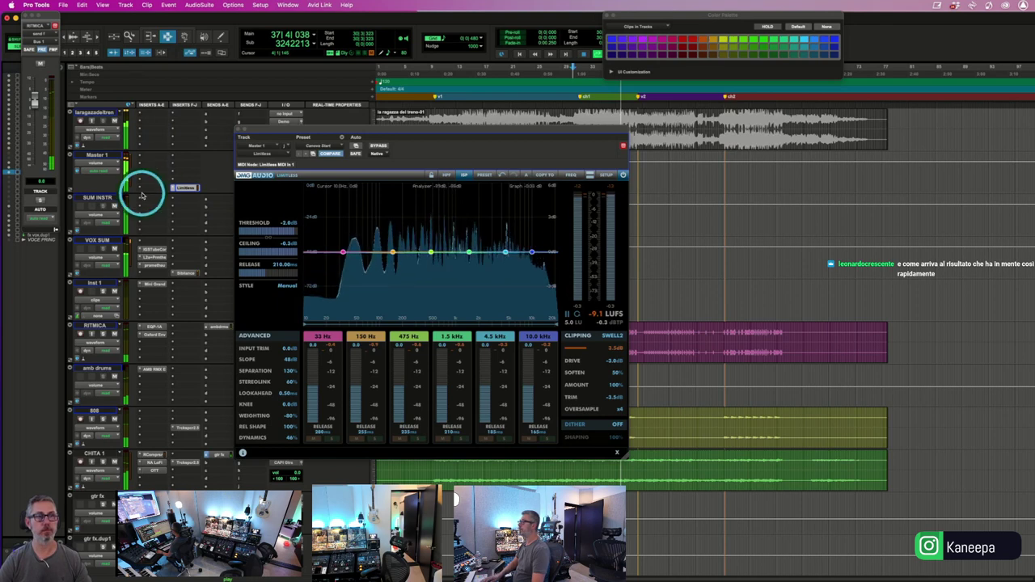
text(dyonedynone)
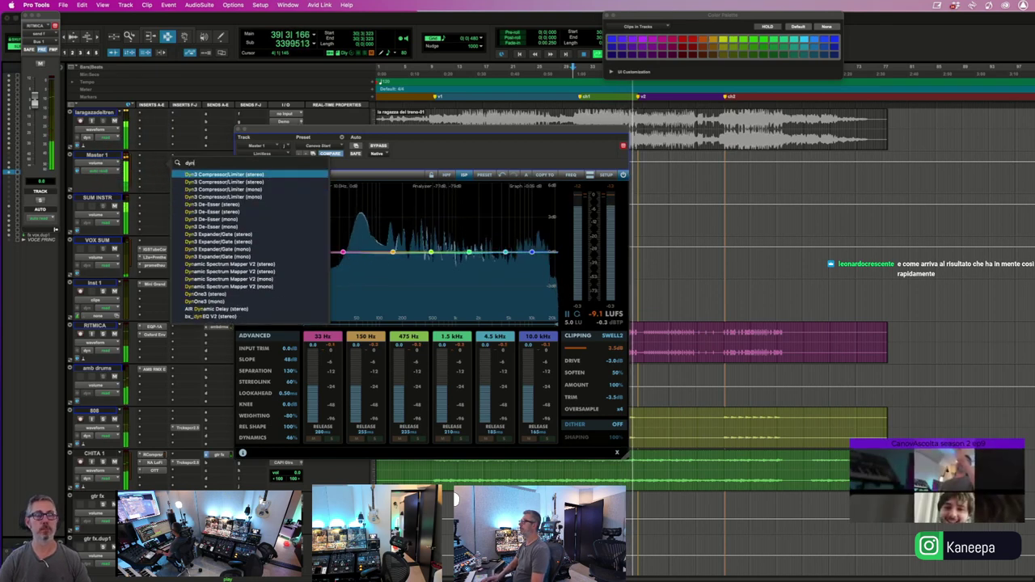
click(194, 179)
click(323, 293)
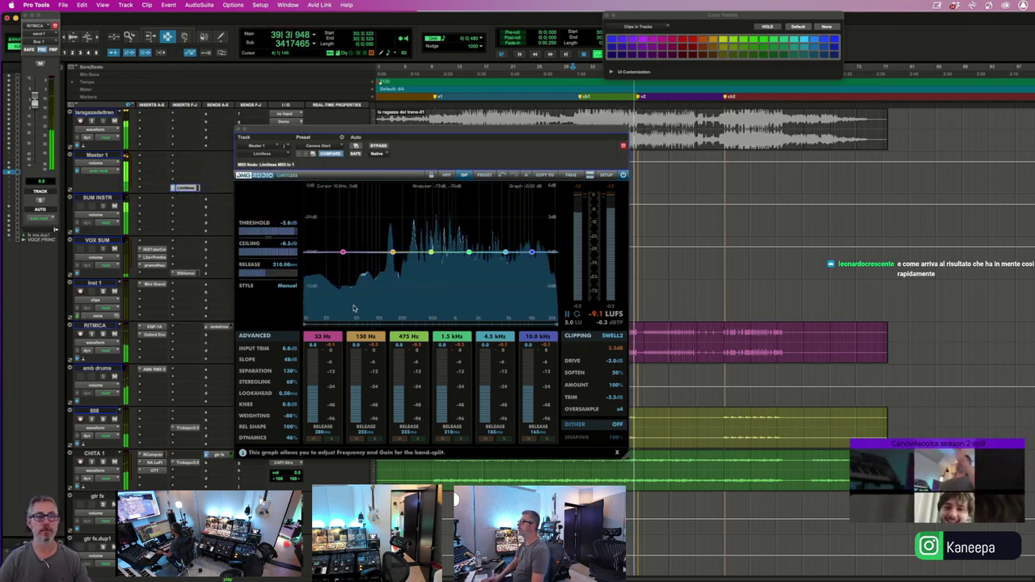
- Set all five linked bands of the master's DynOne compressor to -12.4 dB and close the plugin
drag(503, 229, 503, 263)
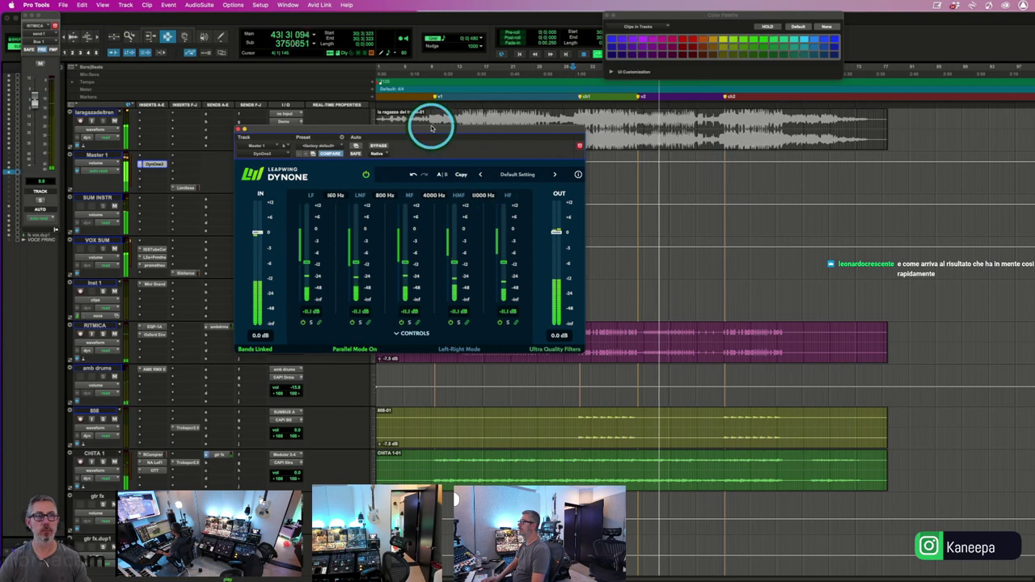
drag(429, 129, 735, 248)
click(414, 254)
click(613, 348)
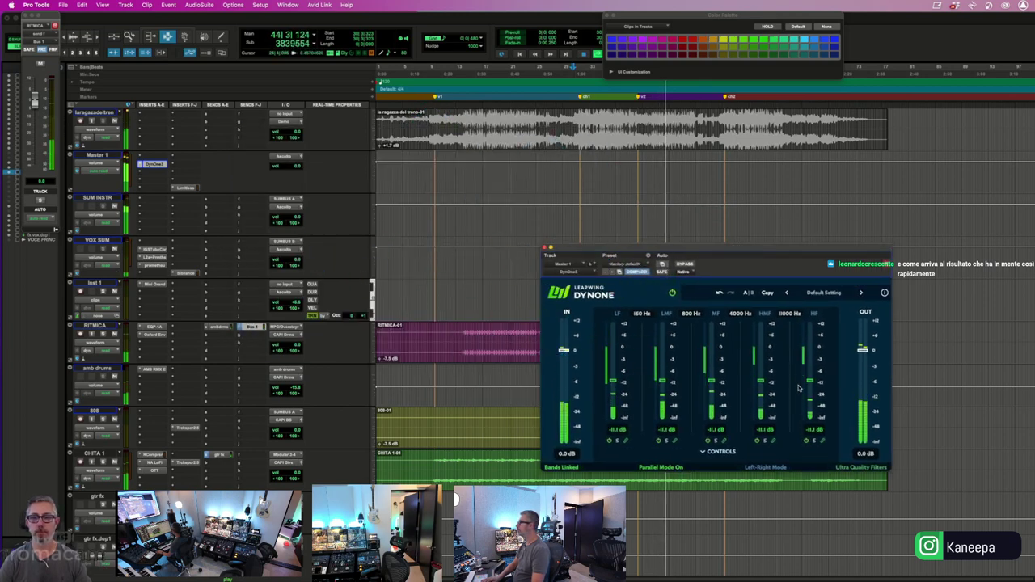
click(544, 258)
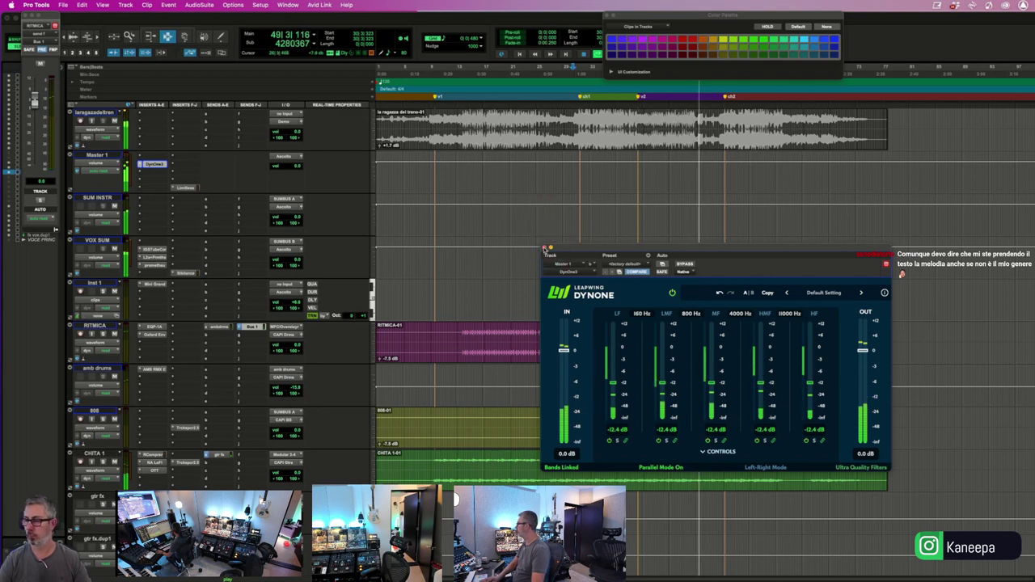
click(545, 247)
- Play the mix from several points around the first verse to judge the master compression
click(499, 217)
key(space)
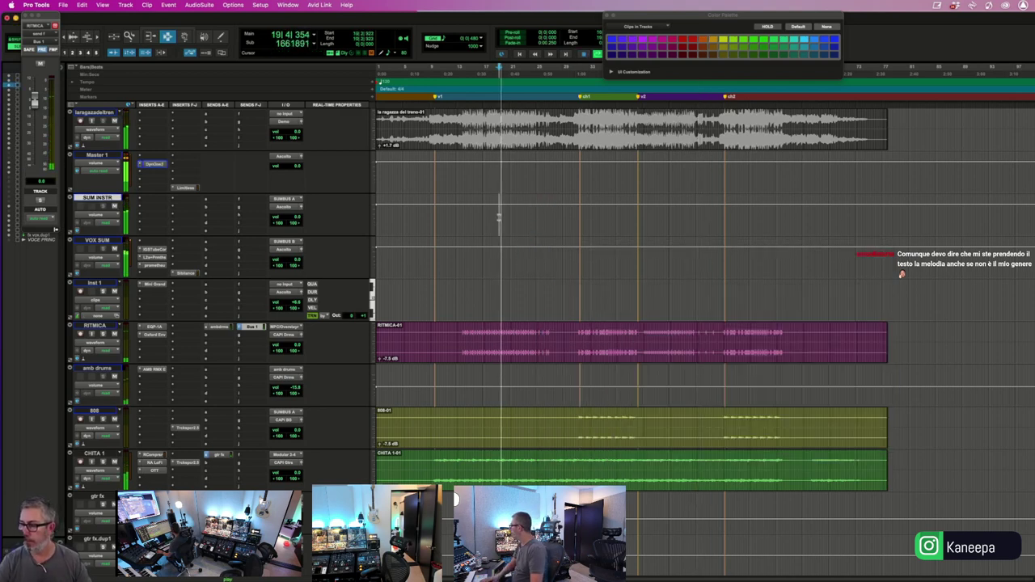
click(499, 217)
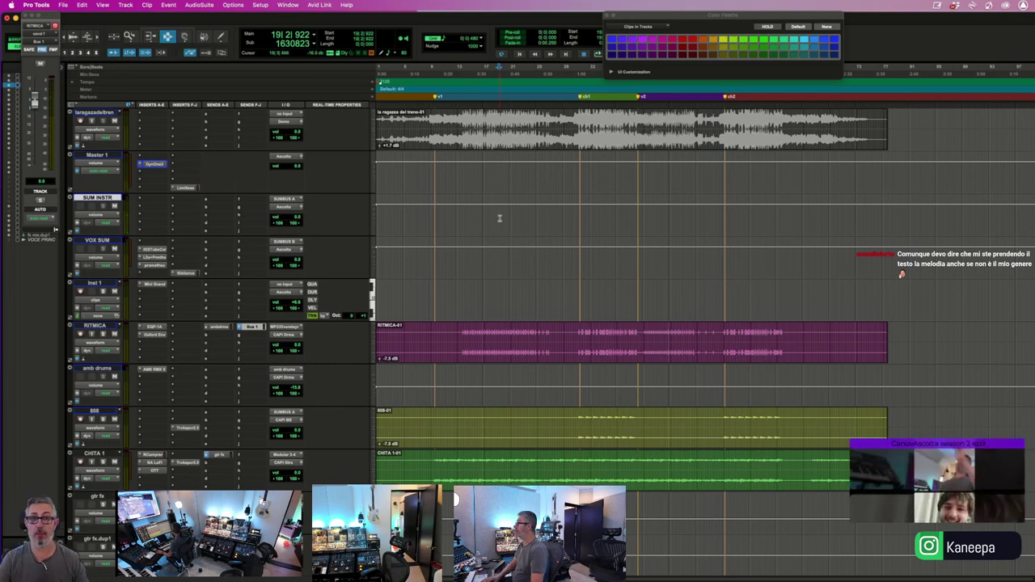
click(478, 169)
click(435, 166)
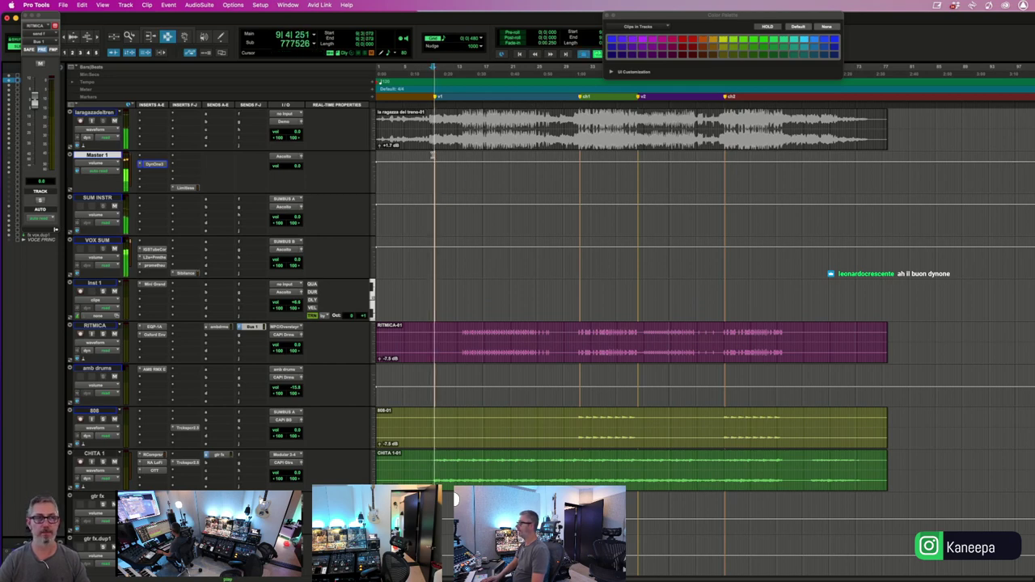
click(426, 142)
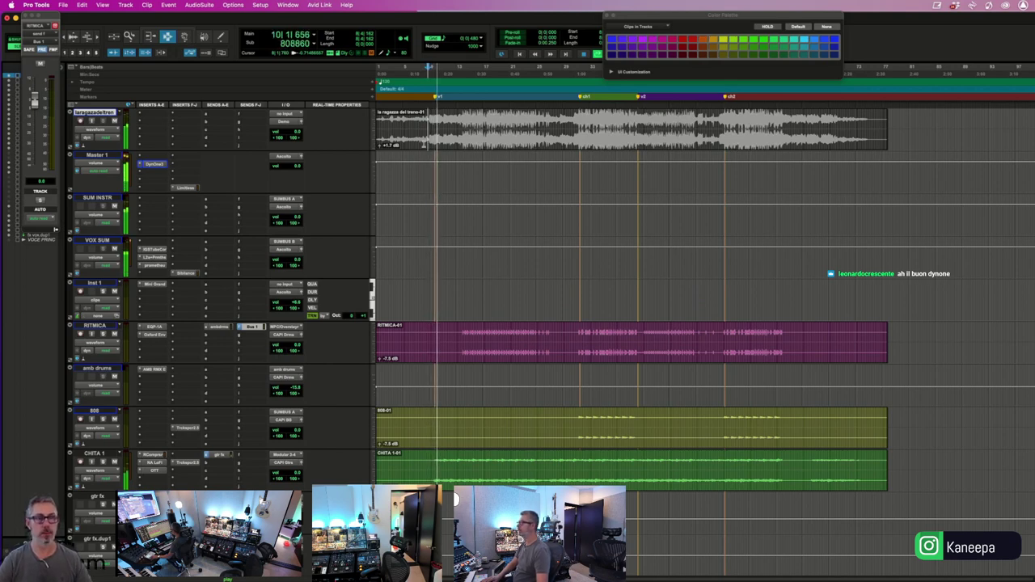
key(space)
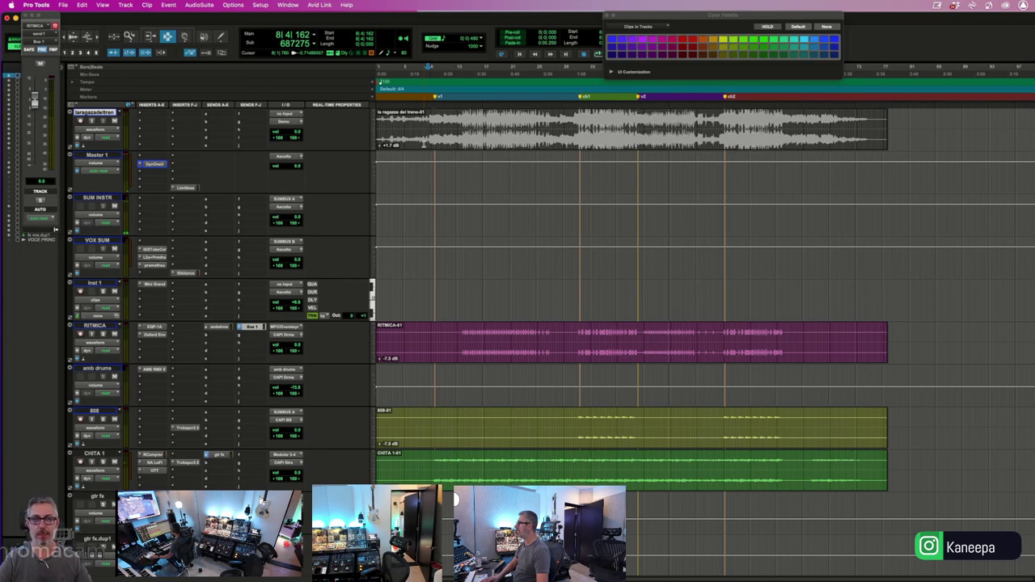
key(space)
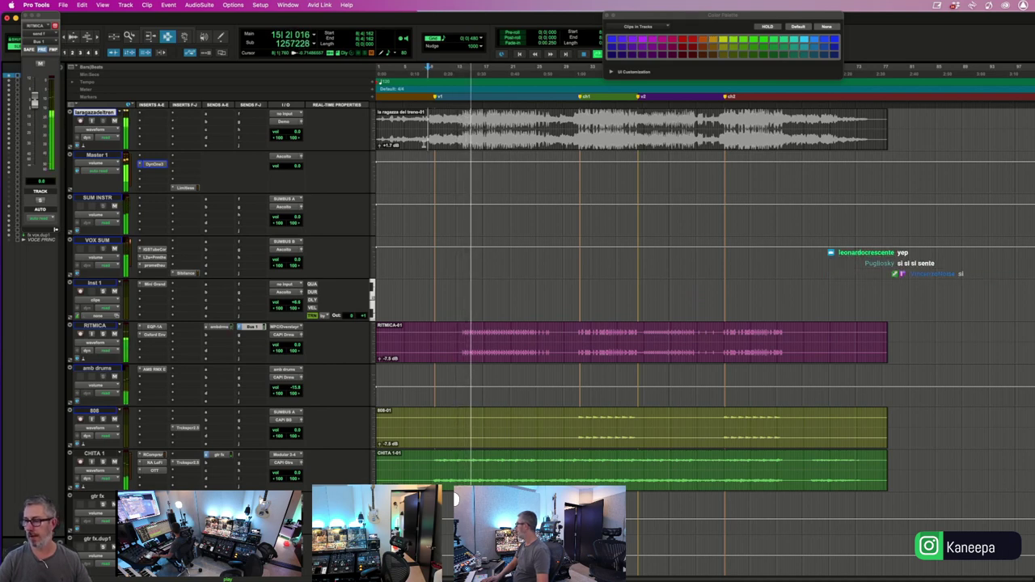
key(space)
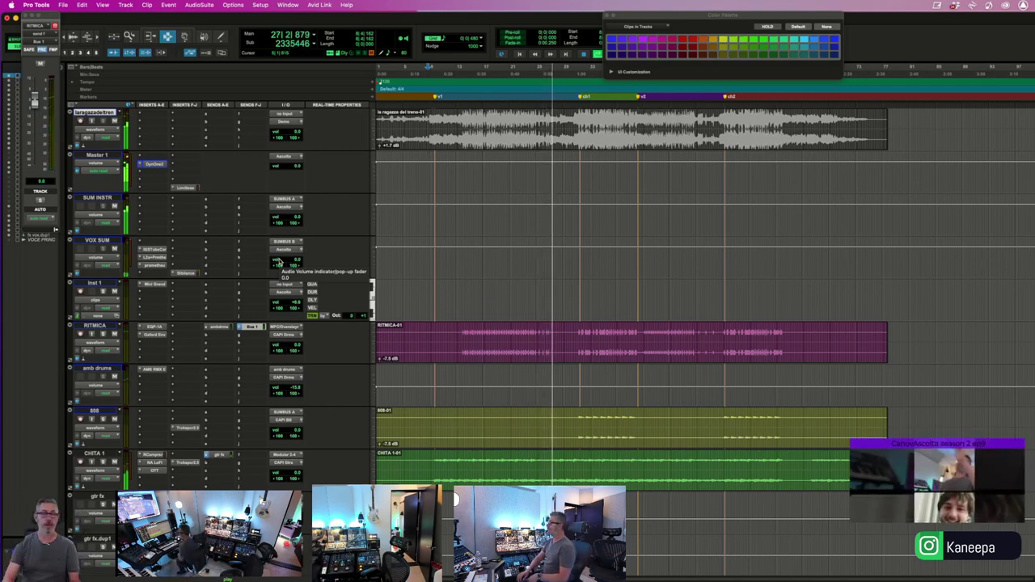
key(space)
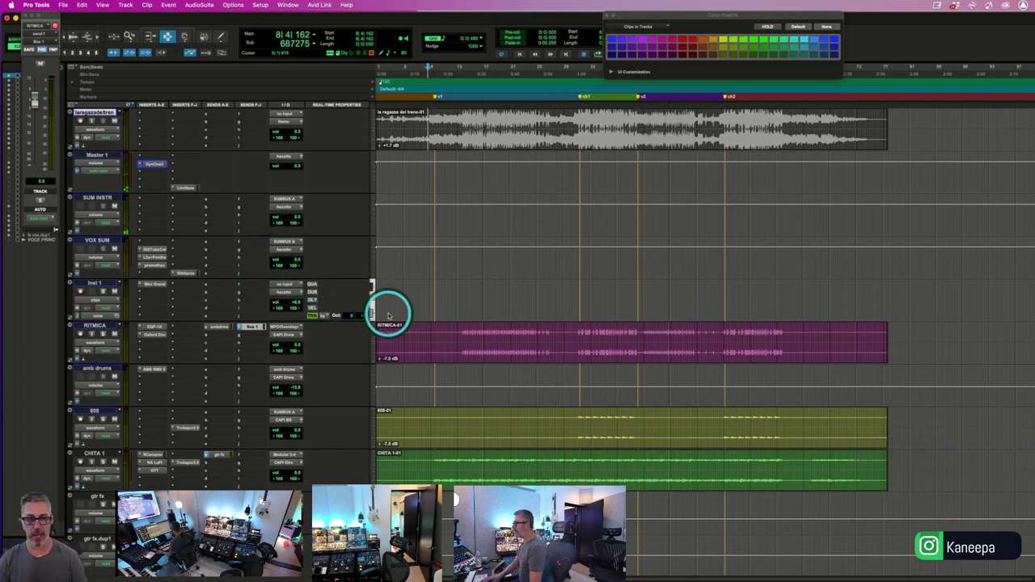
- Open the IGS TubeCore compressor on the VOX SUM track and play the song from bar 12
click(455, 311)
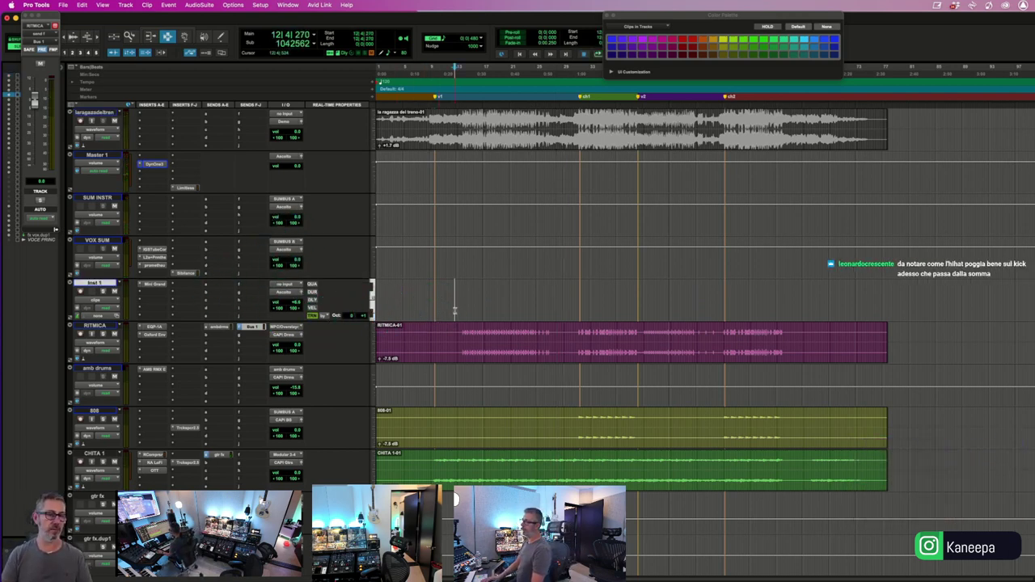
click(454, 310)
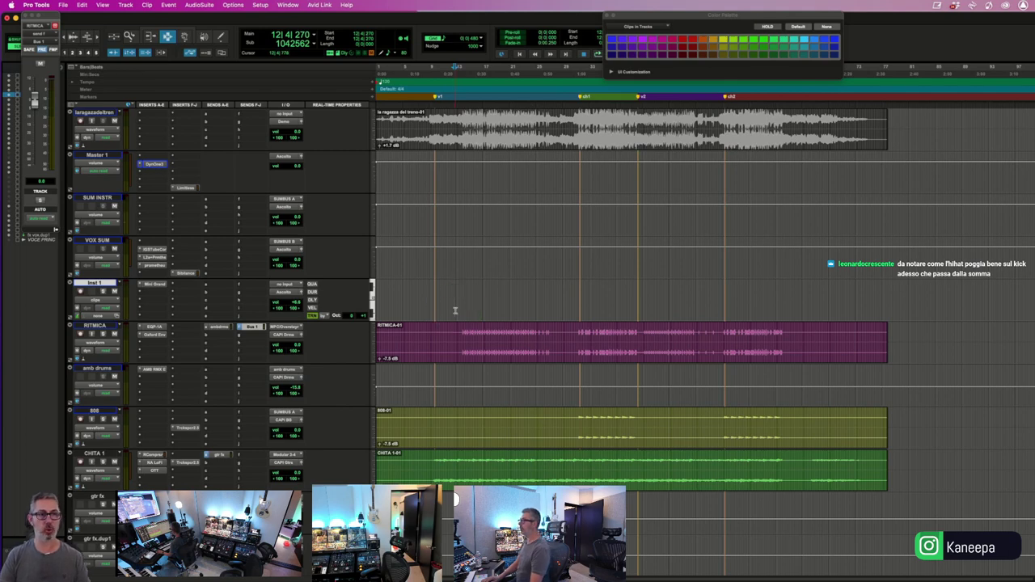
click(159, 249)
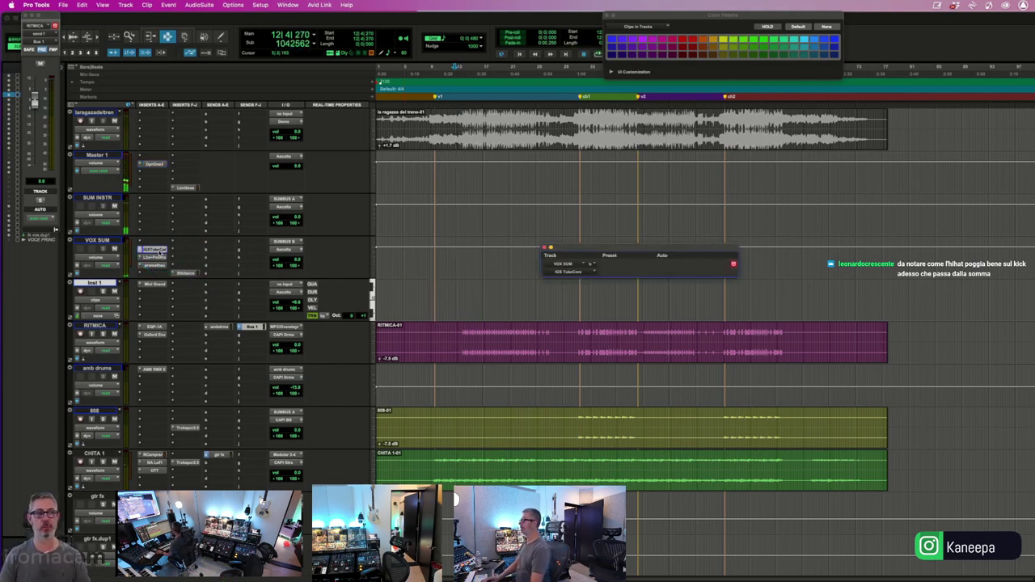
key(space)
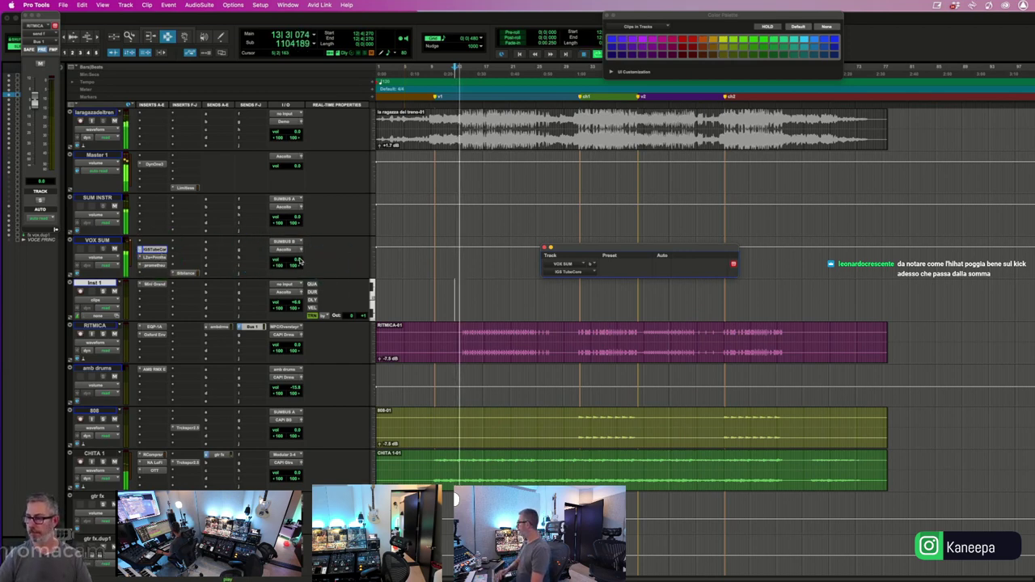
- Stop playback and review the Massenburg DesignWorks EQ6 on the main vocal track
click(363, 259)
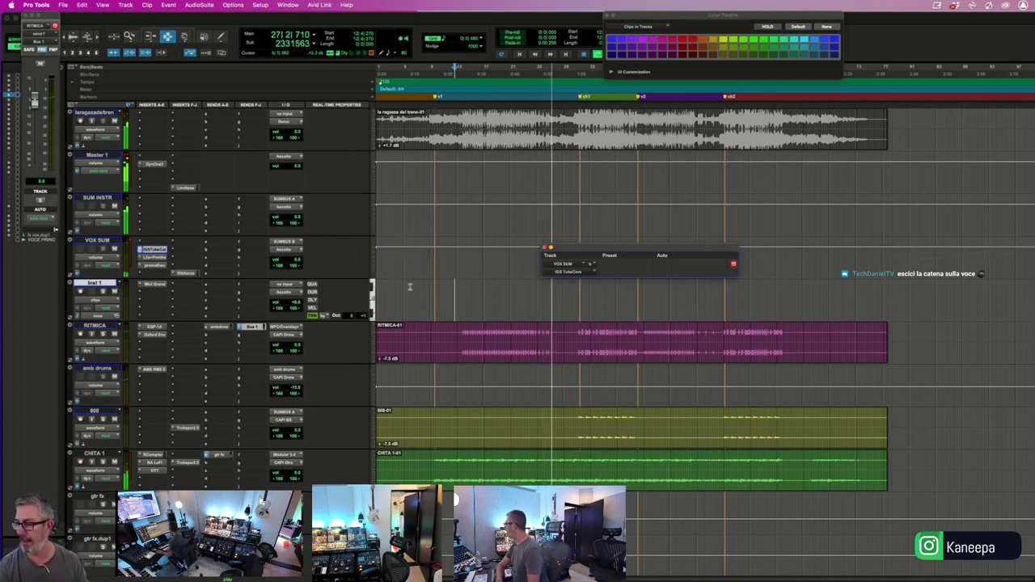
key(space)
scroll(383, 386, down, 15)
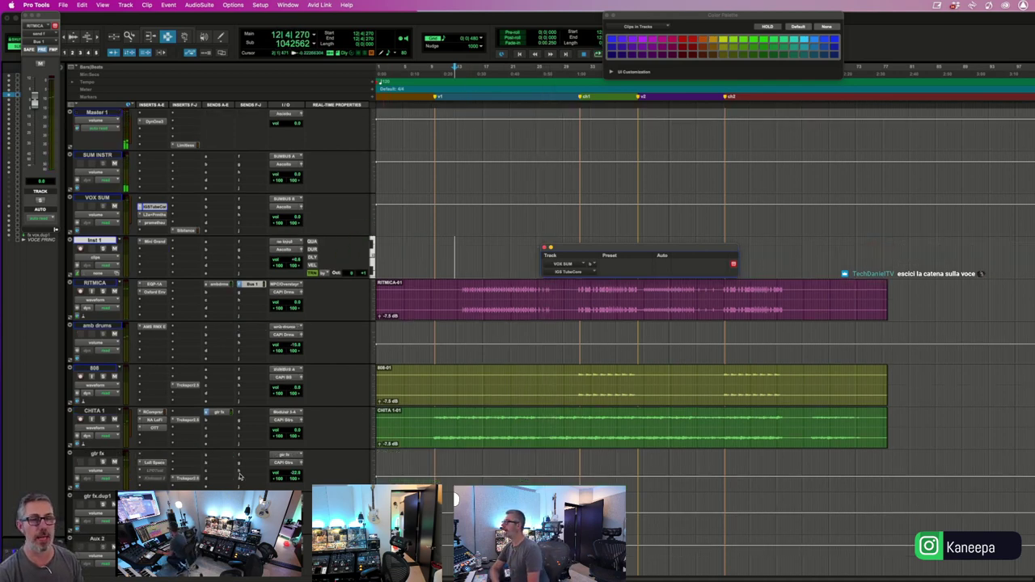
click(216, 466)
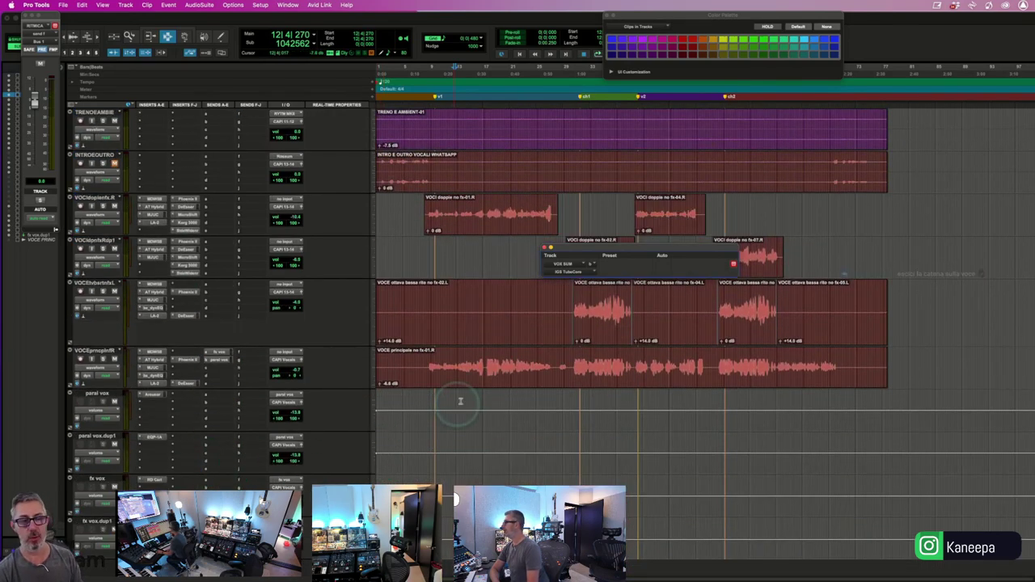
click(162, 345)
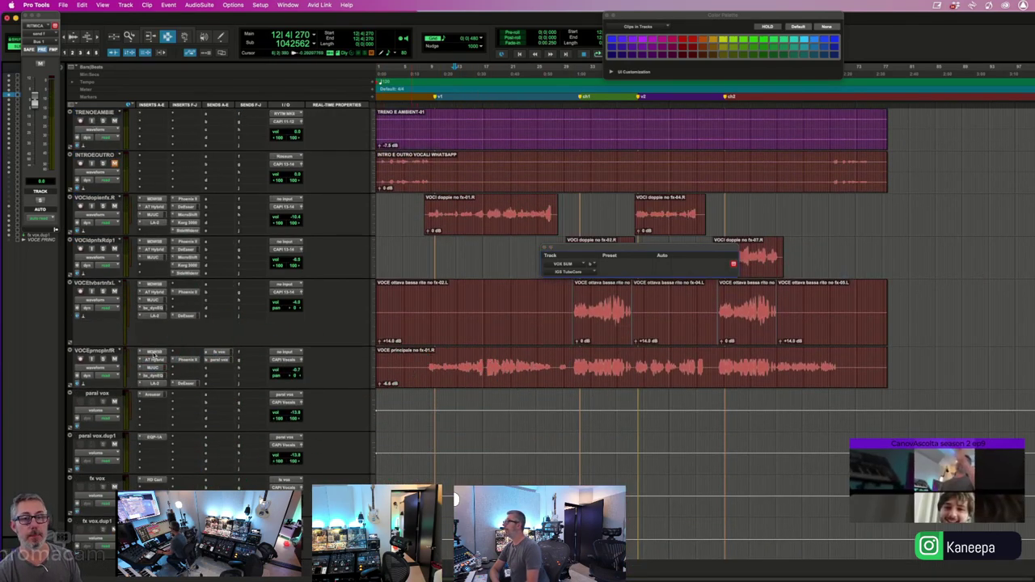
click(183, 360)
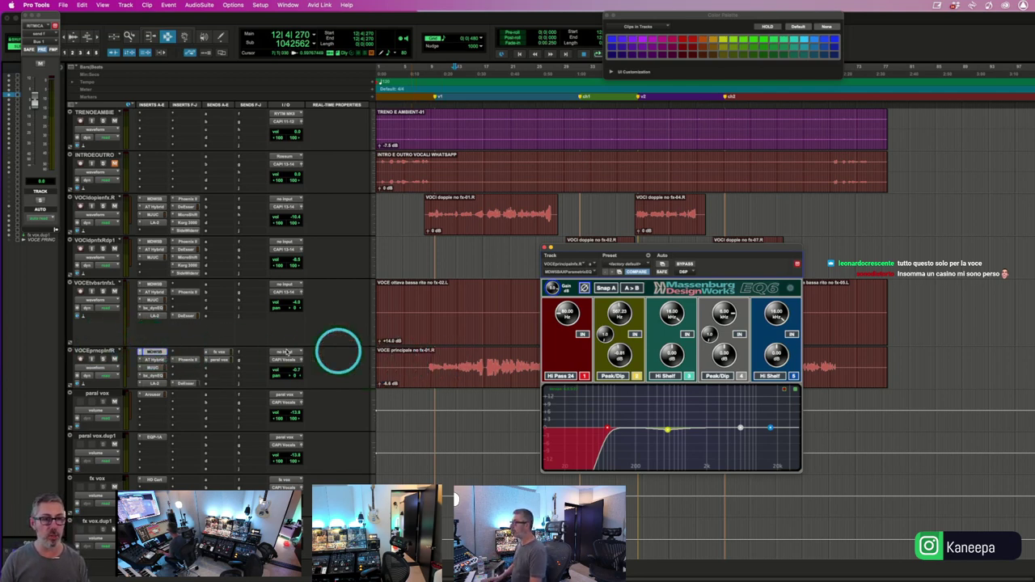
click(144, 353)
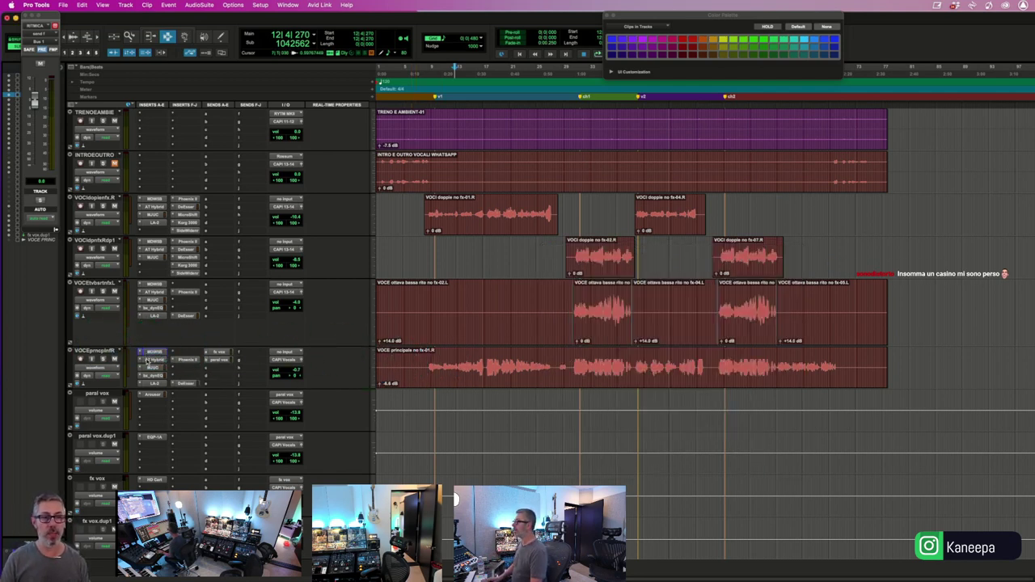
click(146, 355)
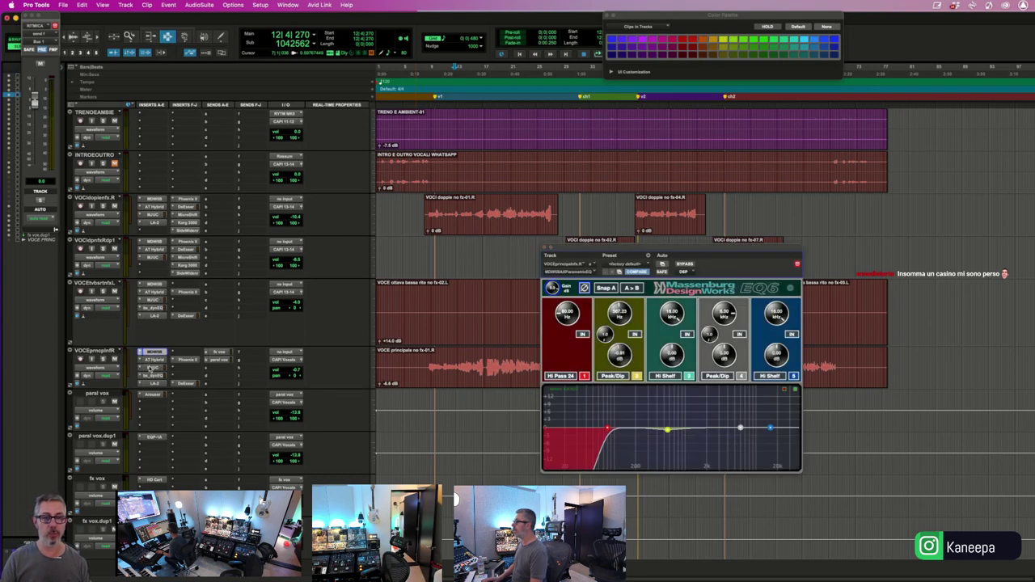
- Review the AT Hybrid, MJUC, bx_dynEQ V2 and Teletronix LA-2 inserts on the main vocal track
click(147, 361)
click(150, 368)
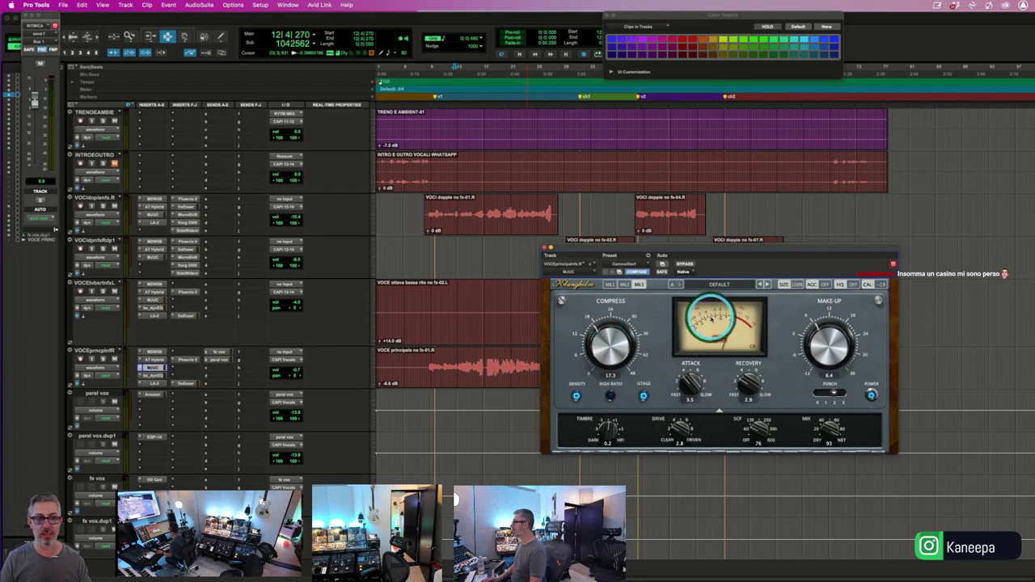
click(150, 376)
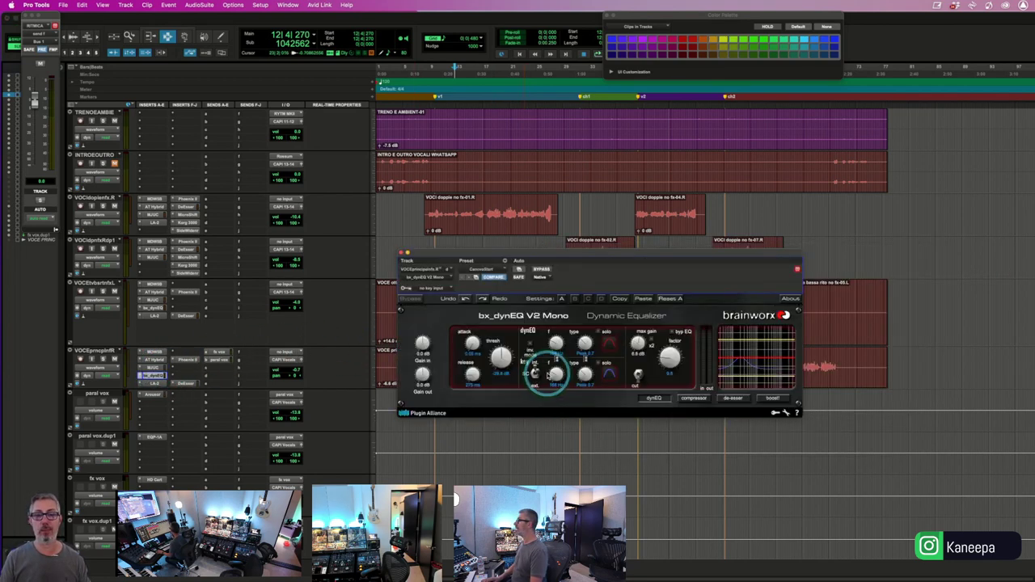
drag(631, 259, 486, 264)
click(155, 382)
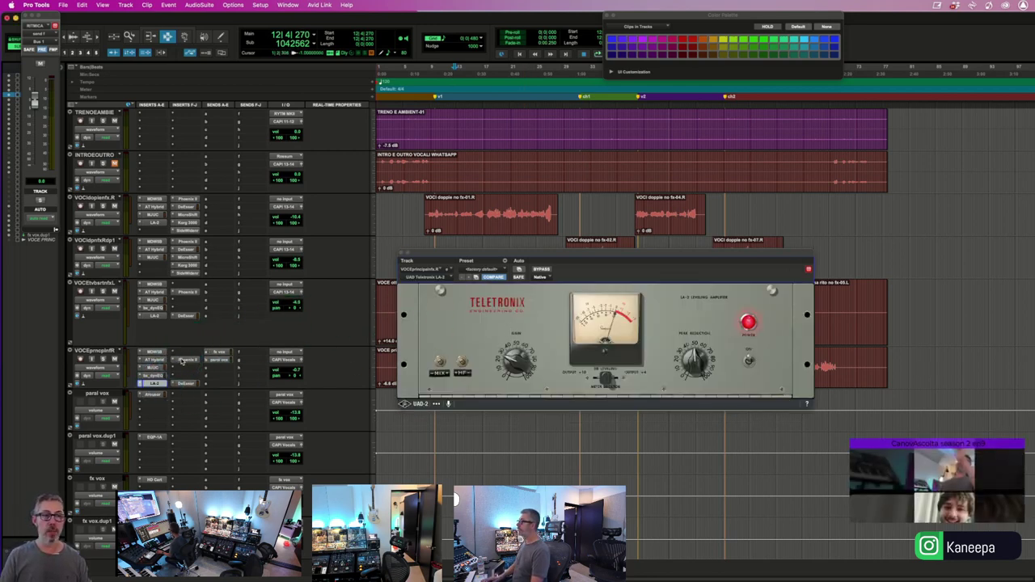
- Review the main vocal's Phoenix II tape emulation, DeEsser and output routing
click(185, 360)
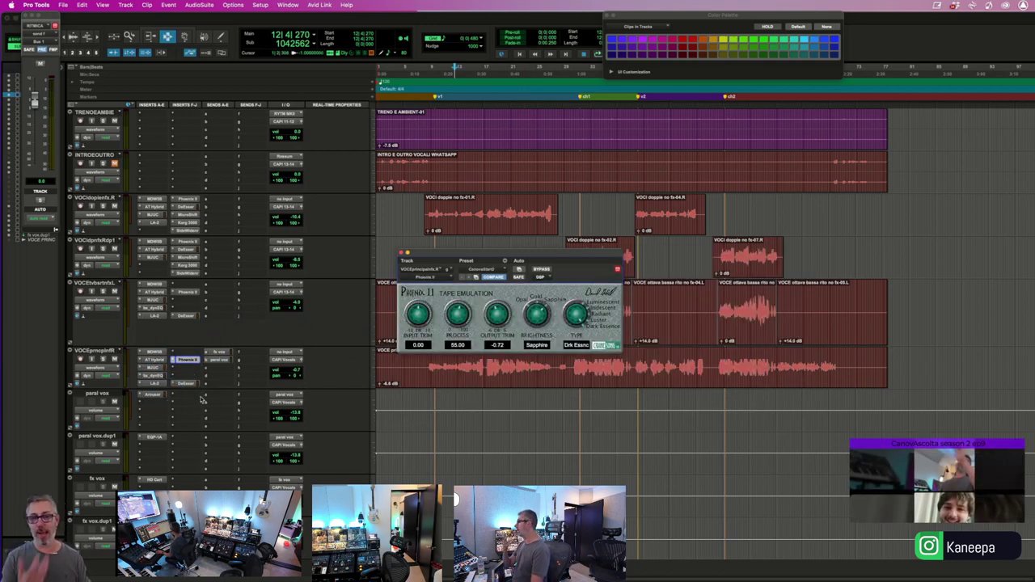
click(192, 383)
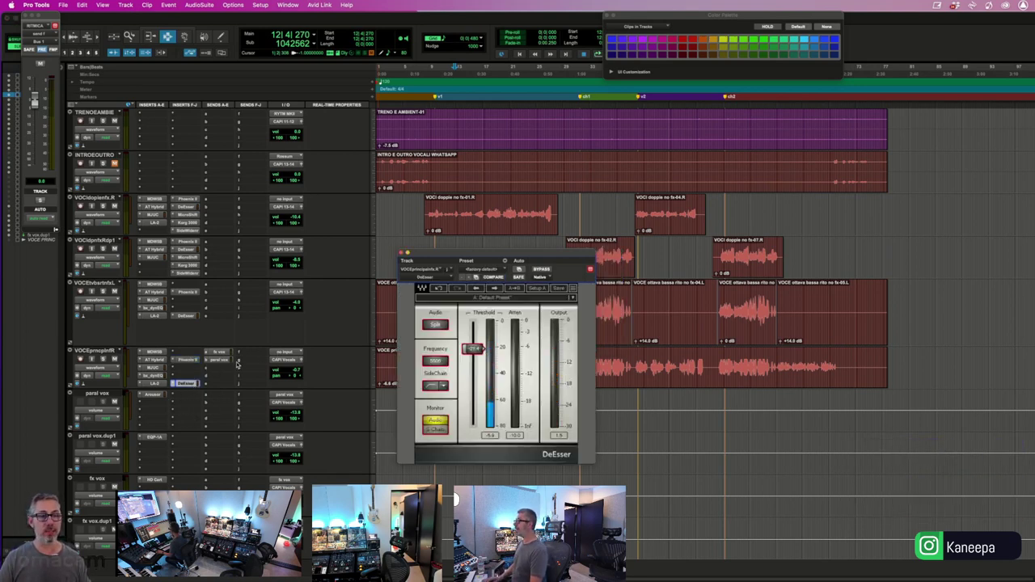
click(287, 359)
click(290, 359)
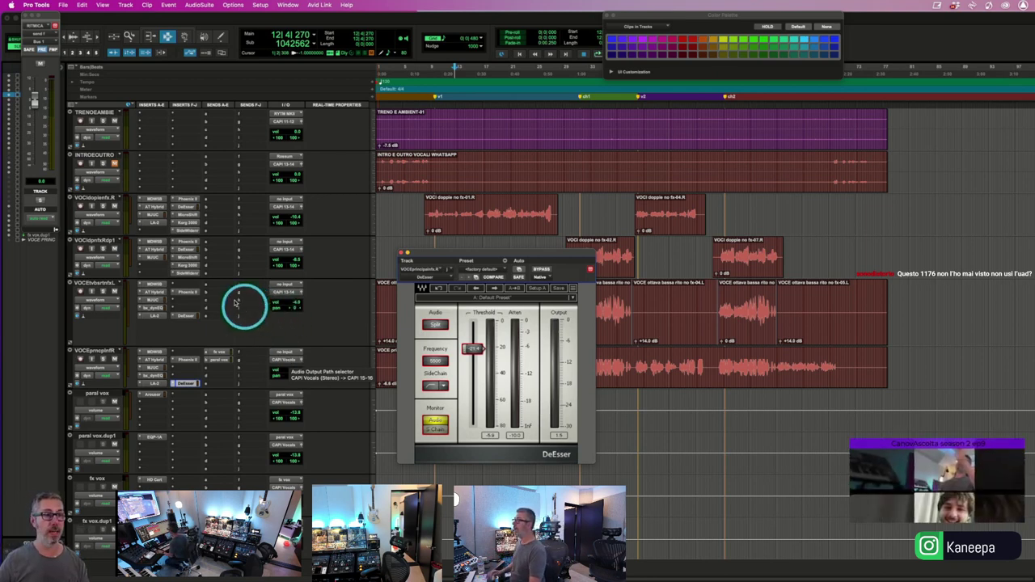
- Select the VOX SUM track, review its inserts and place the Prometheus EQ window clear of the insert list
scroll(221, 309, up, 4)
scroll(221, 309, up, 10)
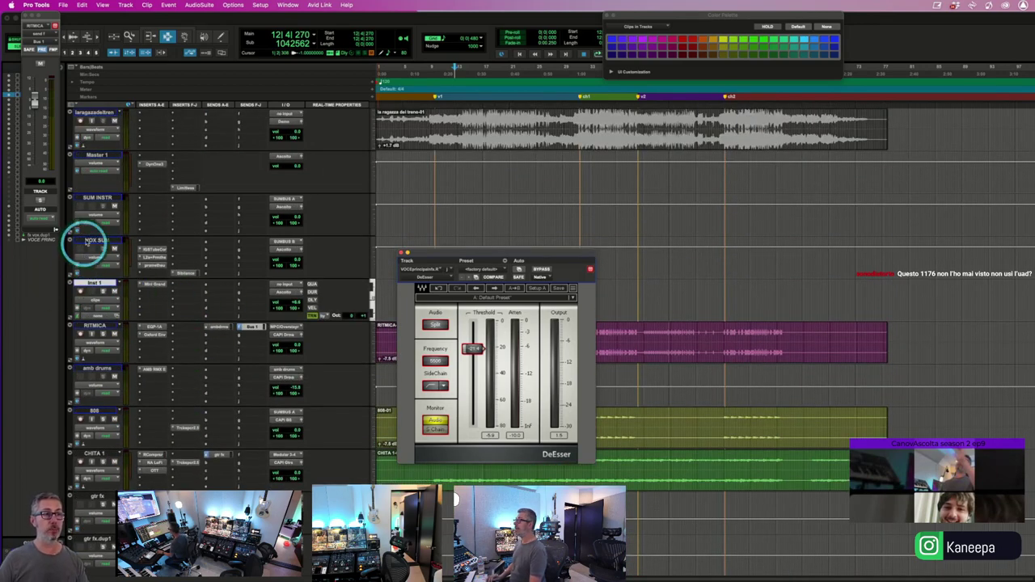
click(95, 240)
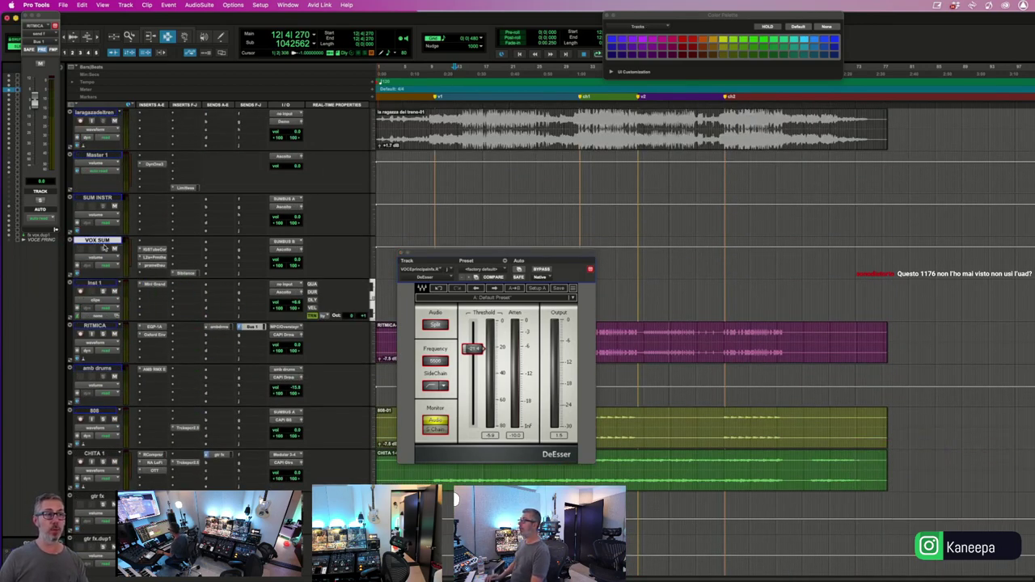
click(152, 250)
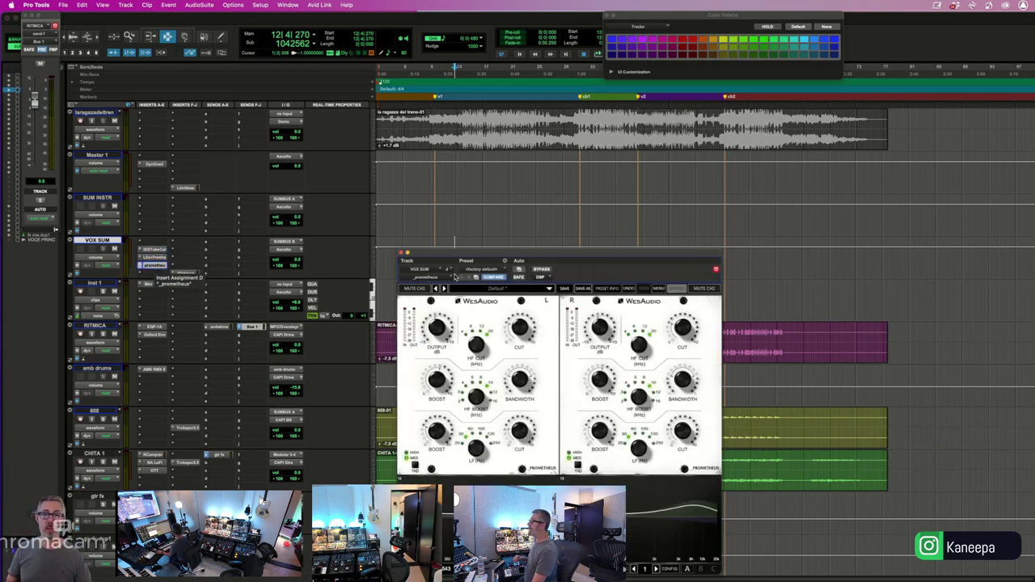
drag(458, 251, 353, 217)
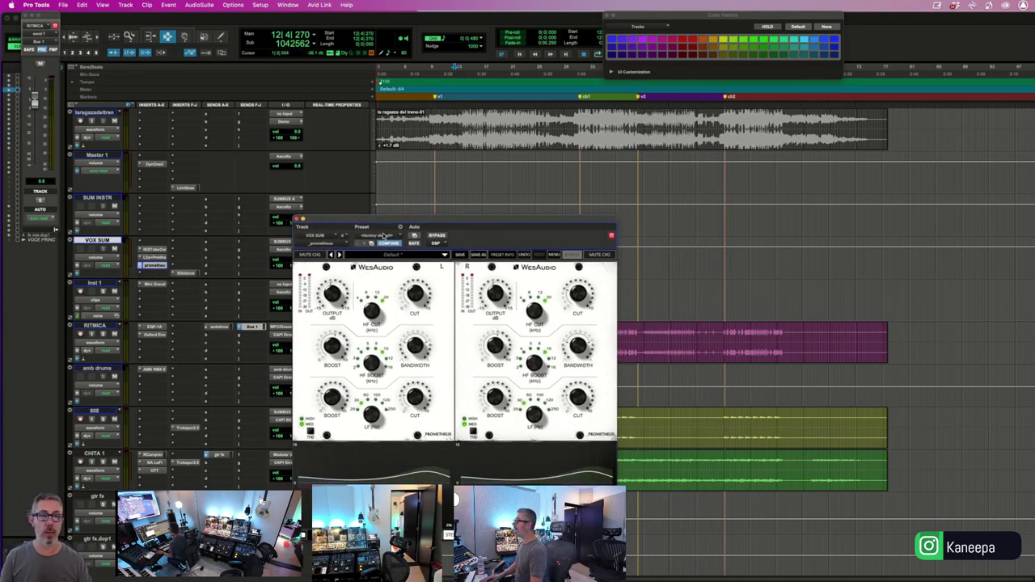
drag(358, 219, 357, 209)
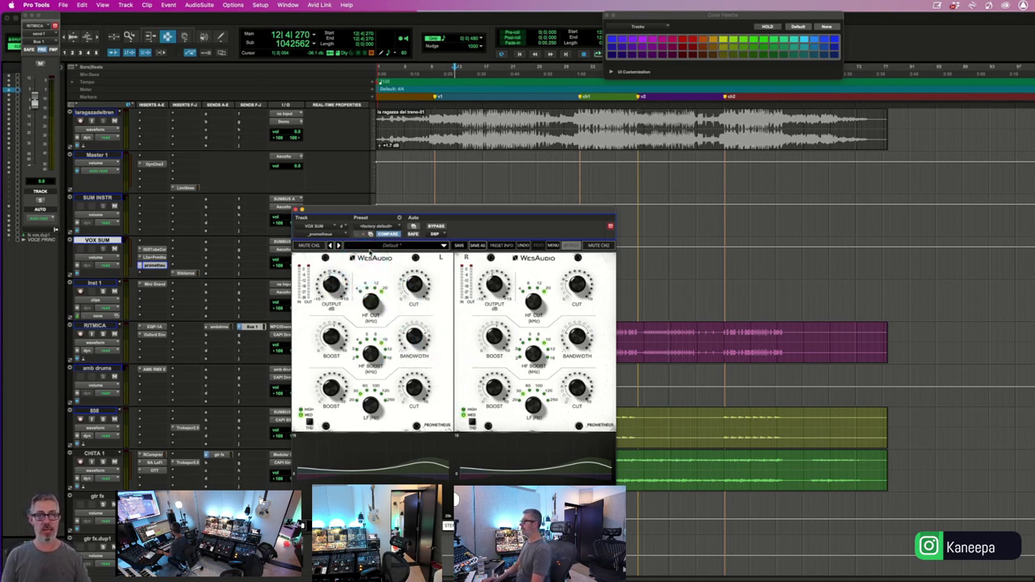
- Play from bar 12 while comparing the Prometheus EQ on VOX SUM bypassed and active, and close the plugin
key(space)
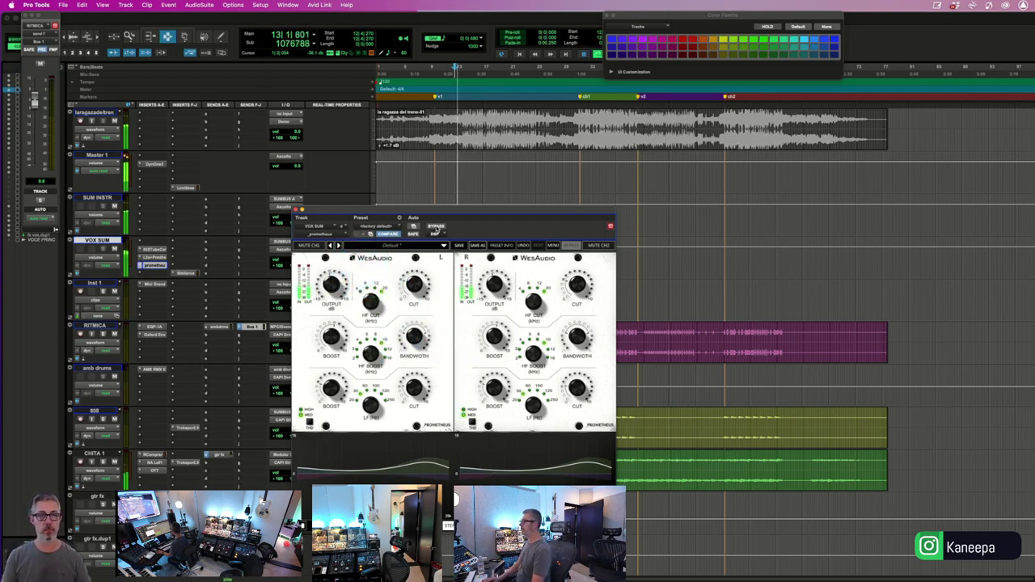
click(436, 227)
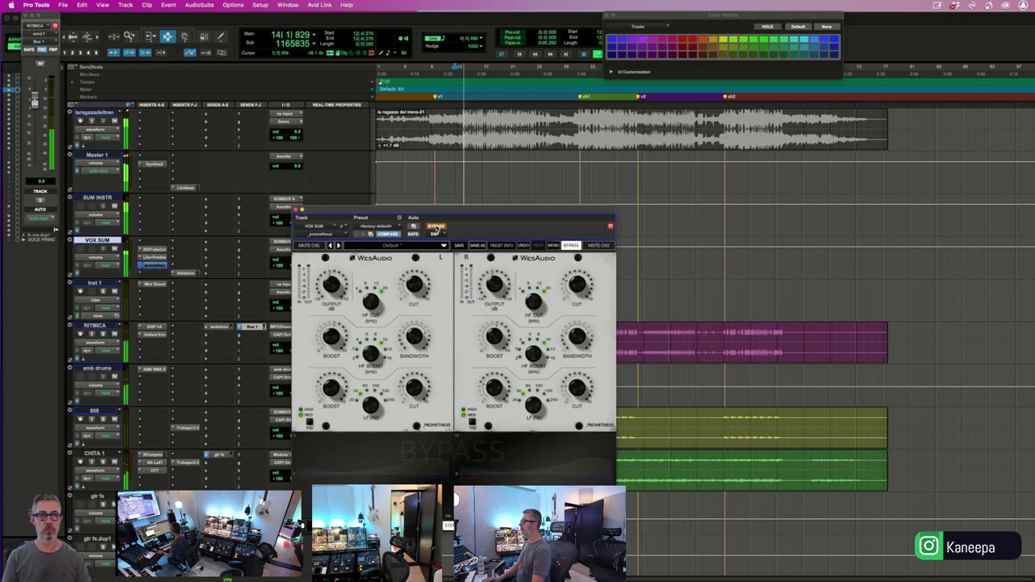
click(436, 227)
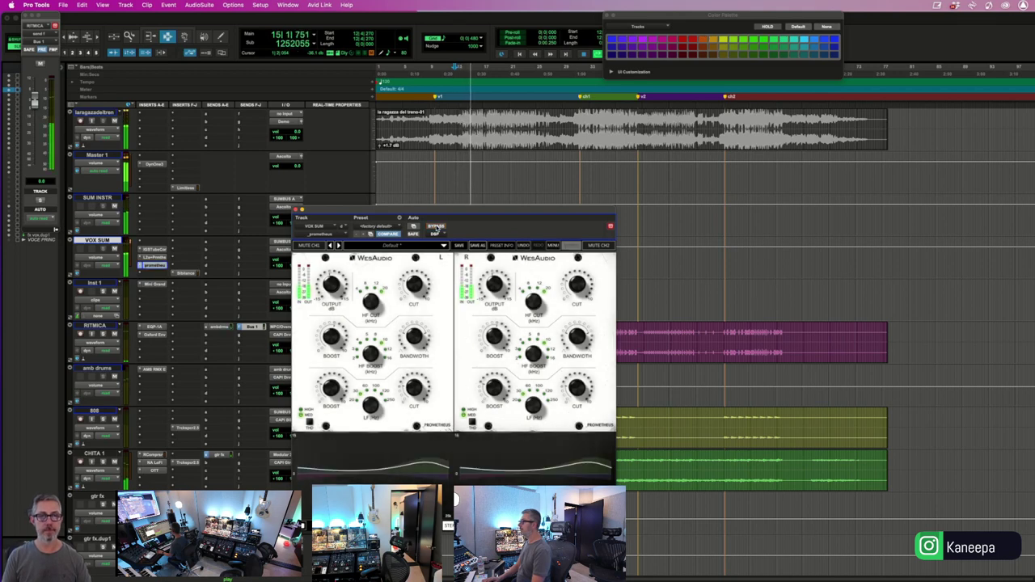
click(436, 227)
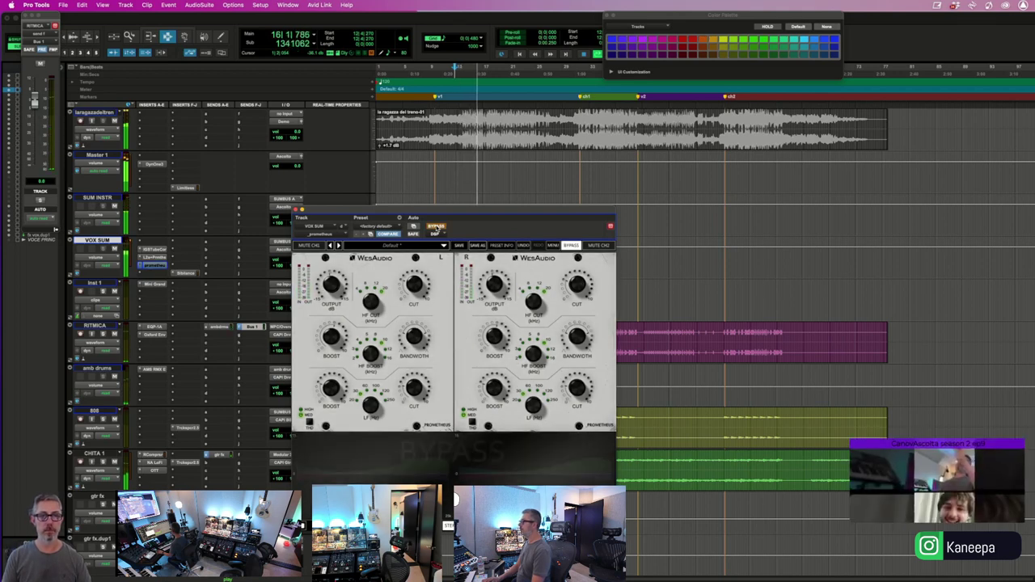
click(435, 228)
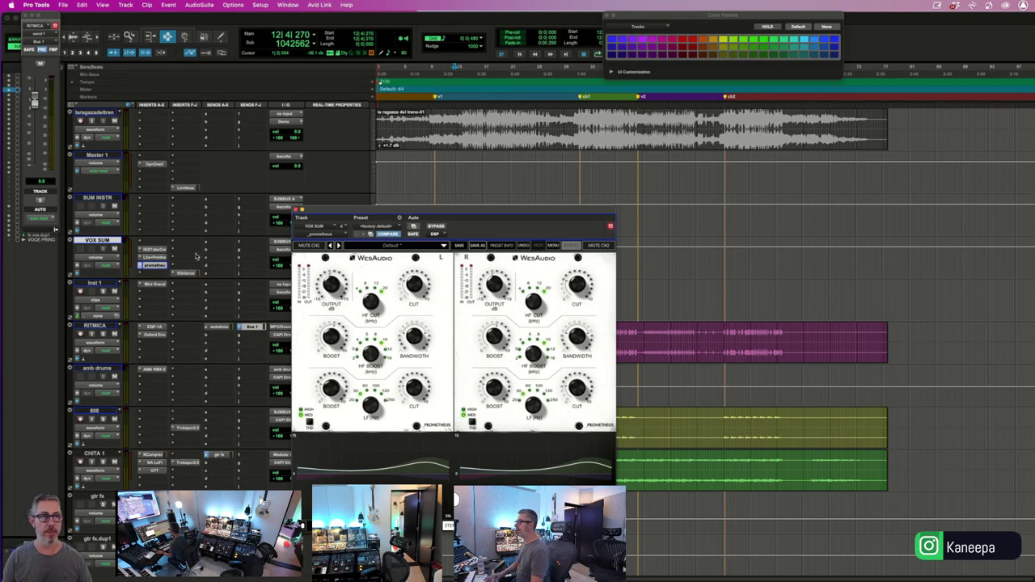
click(293, 210)
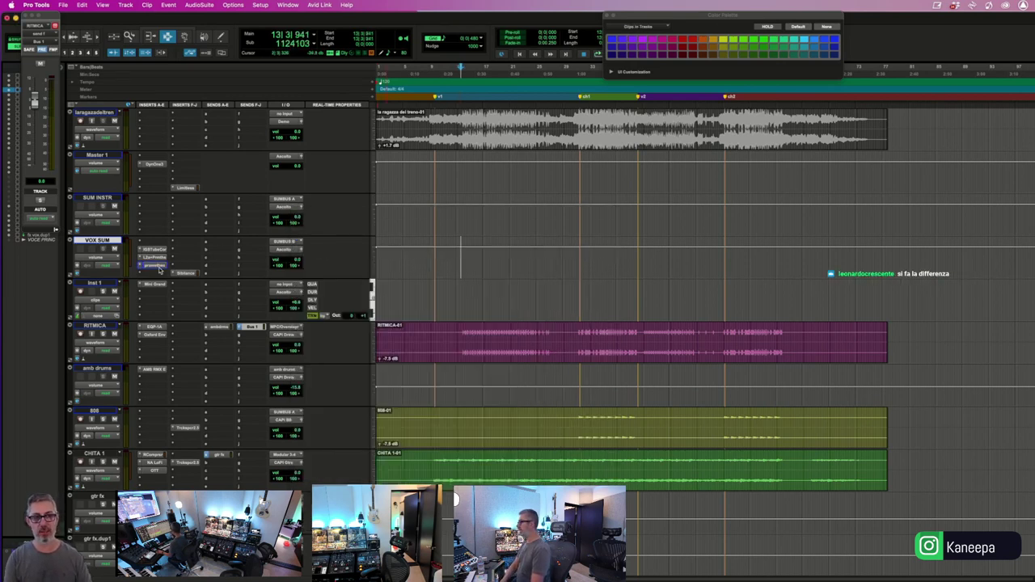
- Play from bar 13 and bypass all inserts on the main vocal track to compare the untreated sound
key(space)
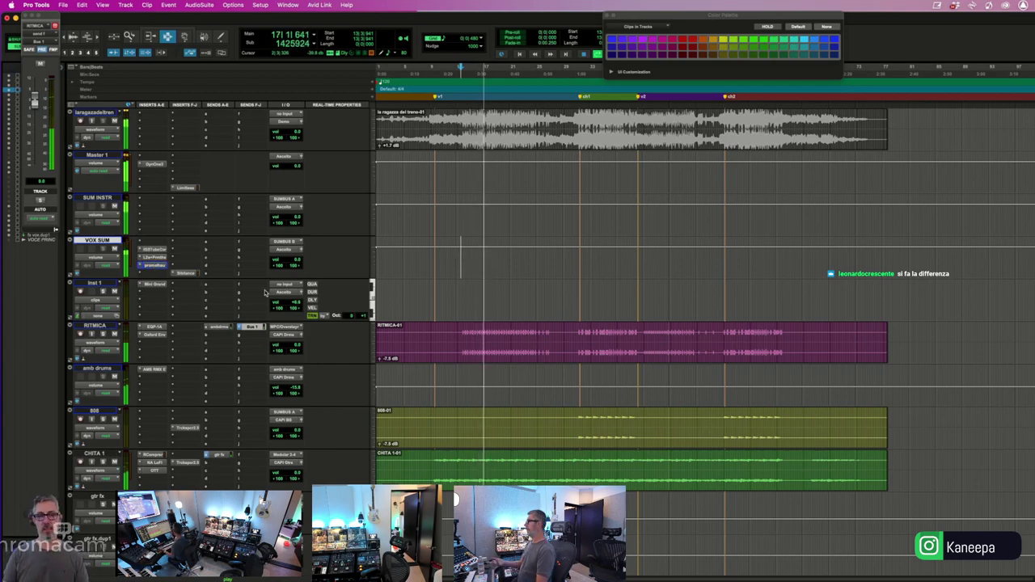
scroll(249, 339, down, 10)
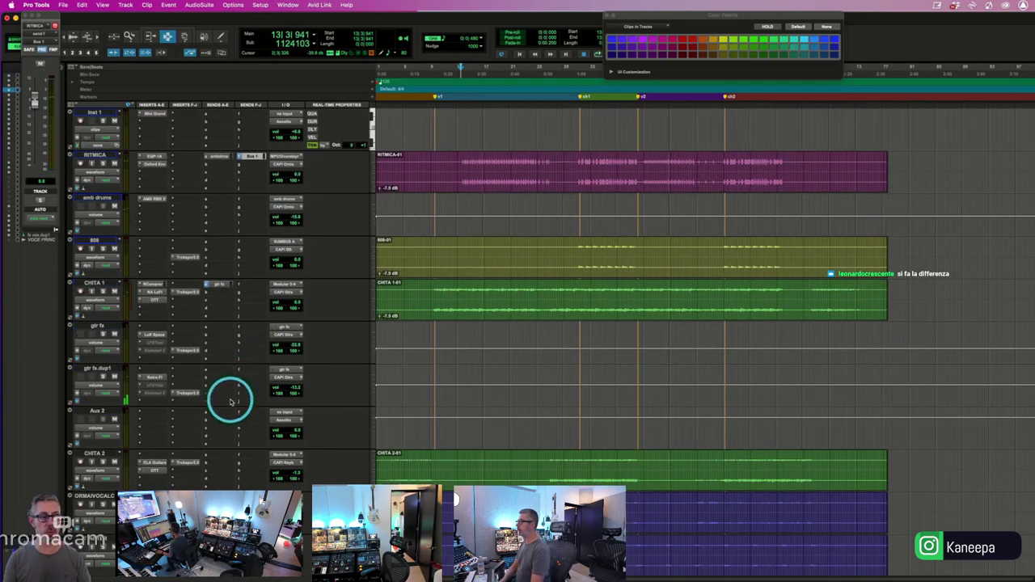
scroll(212, 447, down, 5)
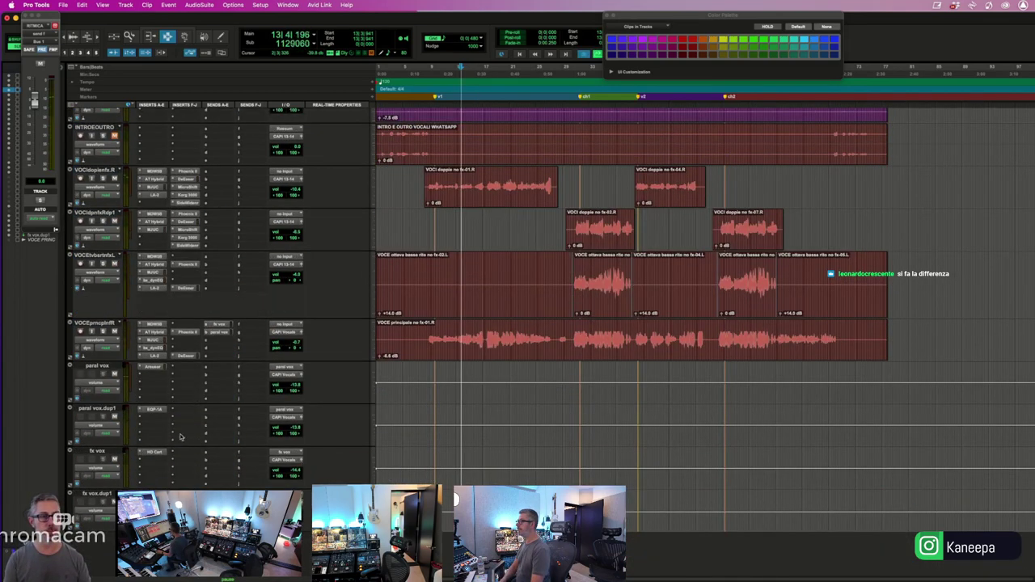
super+click(154, 341)
super+click(154, 332)
super+click(154, 324)
super+click(184, 332)
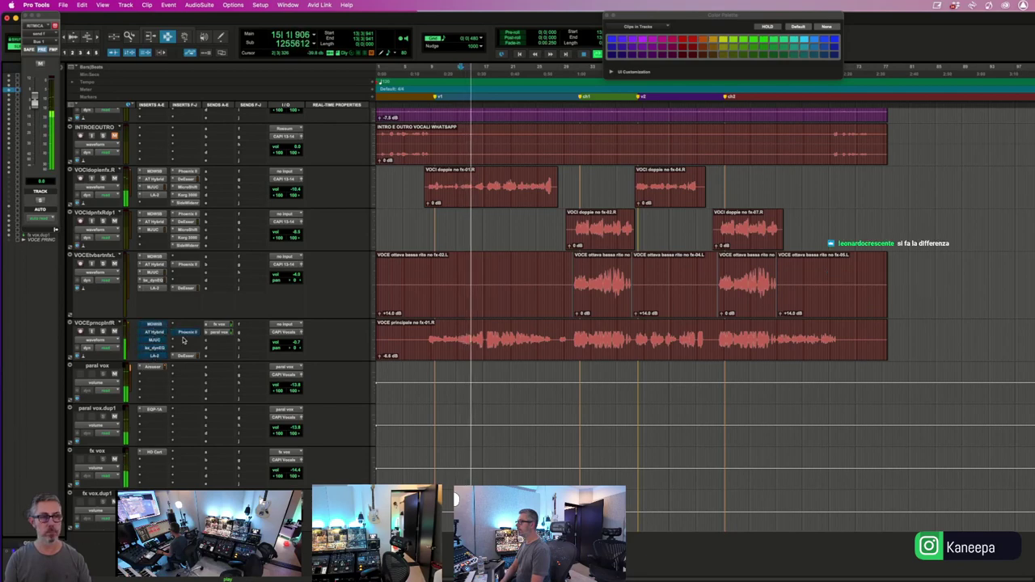
super+click(185, 355)
scroll(186, 359, up, 15)
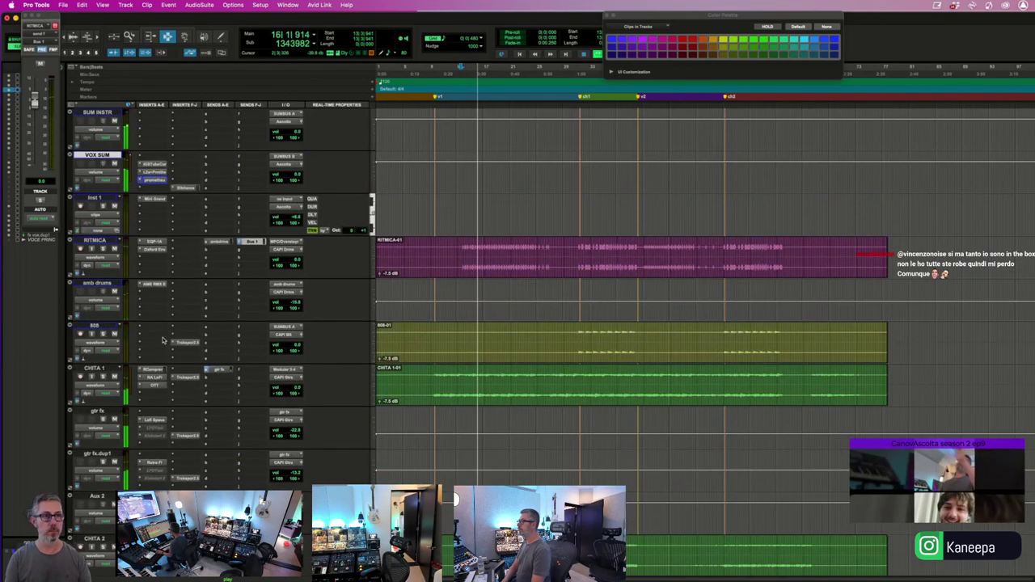
key(space)
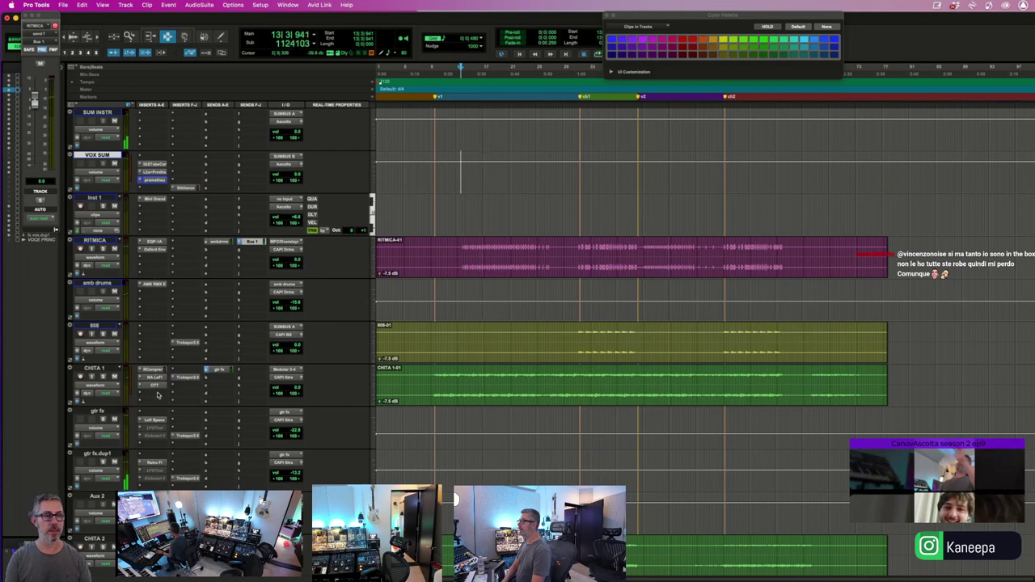
- Play from bar 13 with the VOX SUM inserts bypassed to hear the vocals without bus processing
scroll(157, 395, down, 10)
scroll(158, 380, up, 15)
click(157, 346)
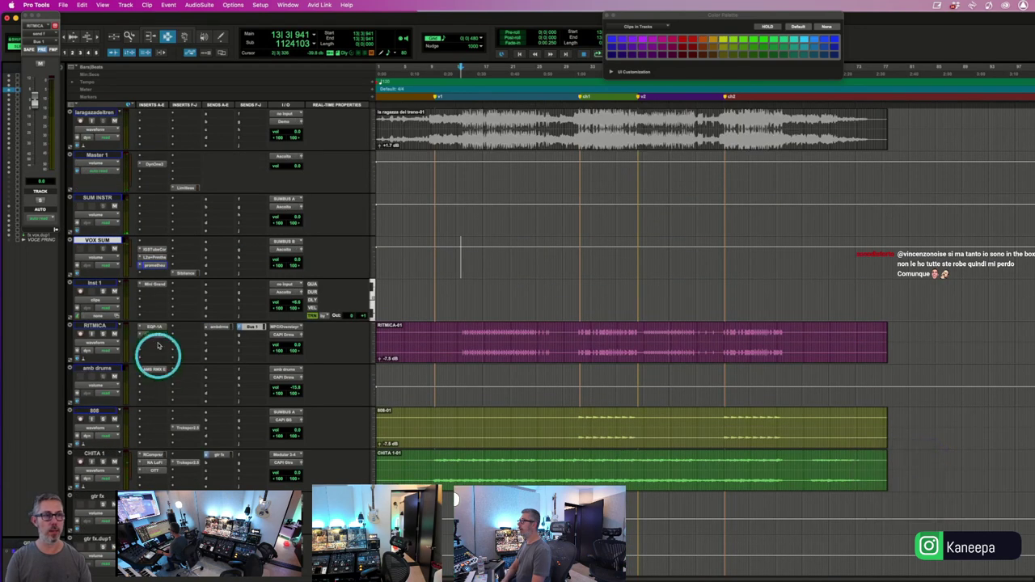
key(space)
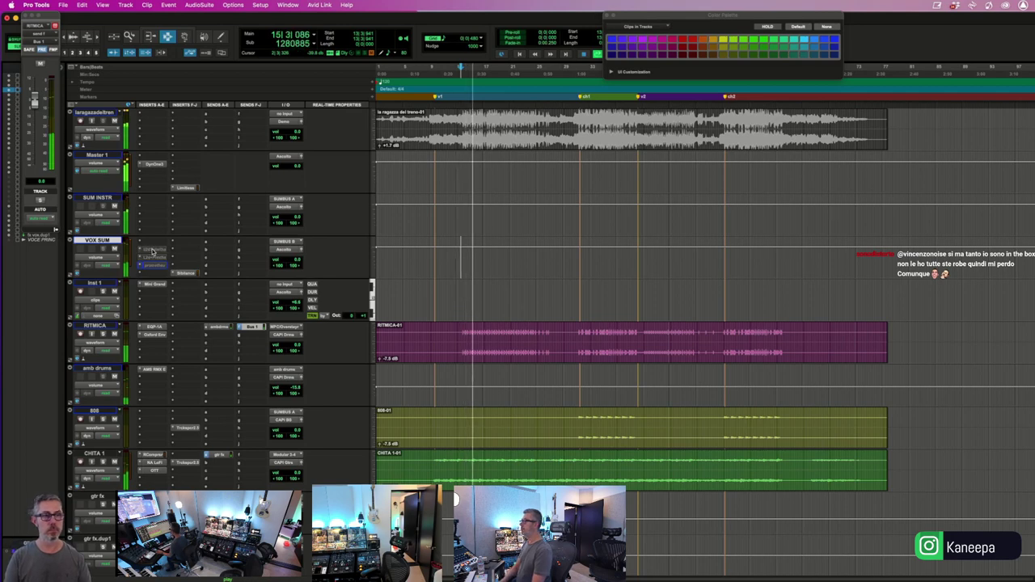
key(space)
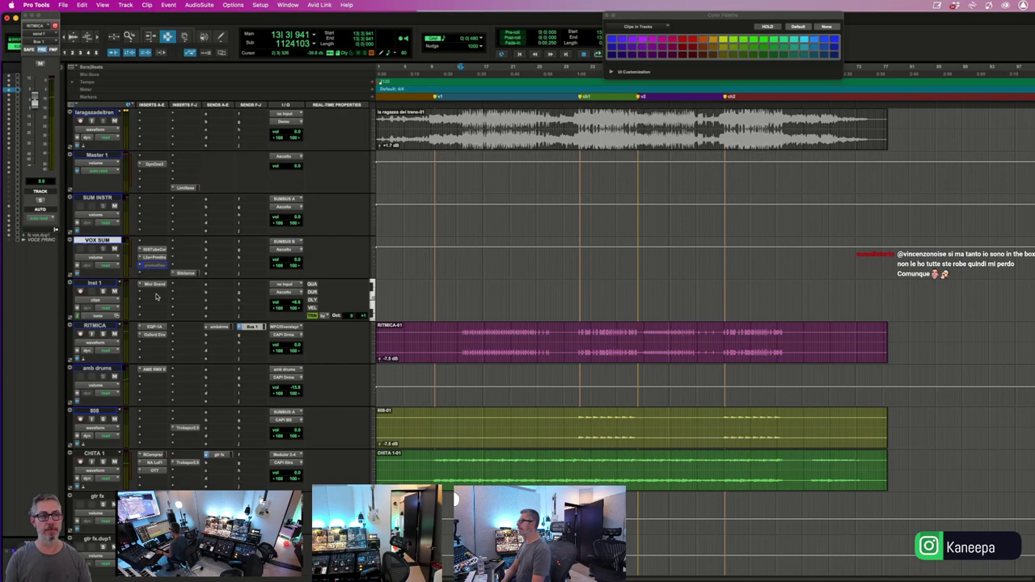
- Reactivate the main vocal track's bypassed inserts and play the song from bar 13
scroll(172, 345, down, 10)
click(161, 358)
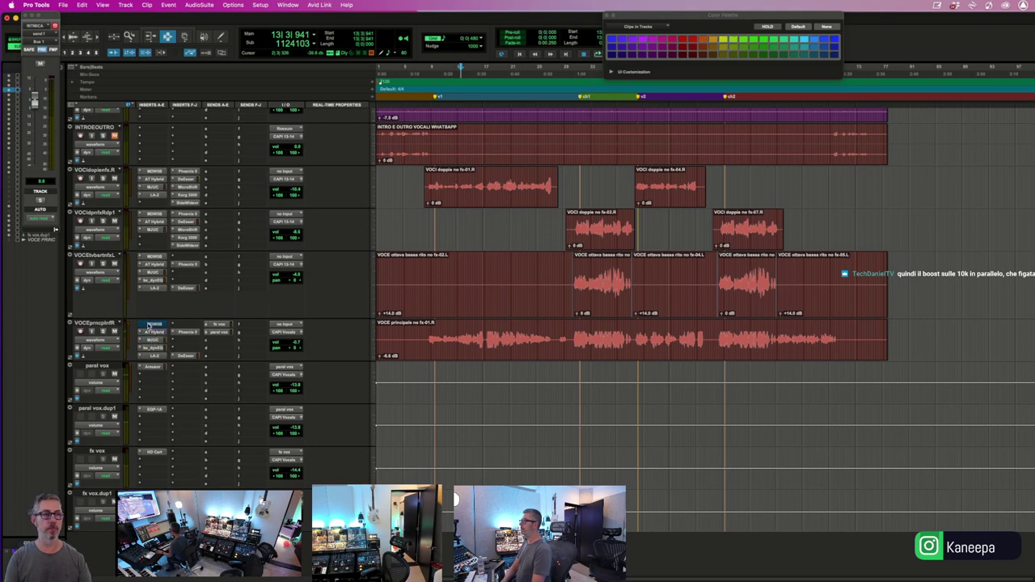
key(space)
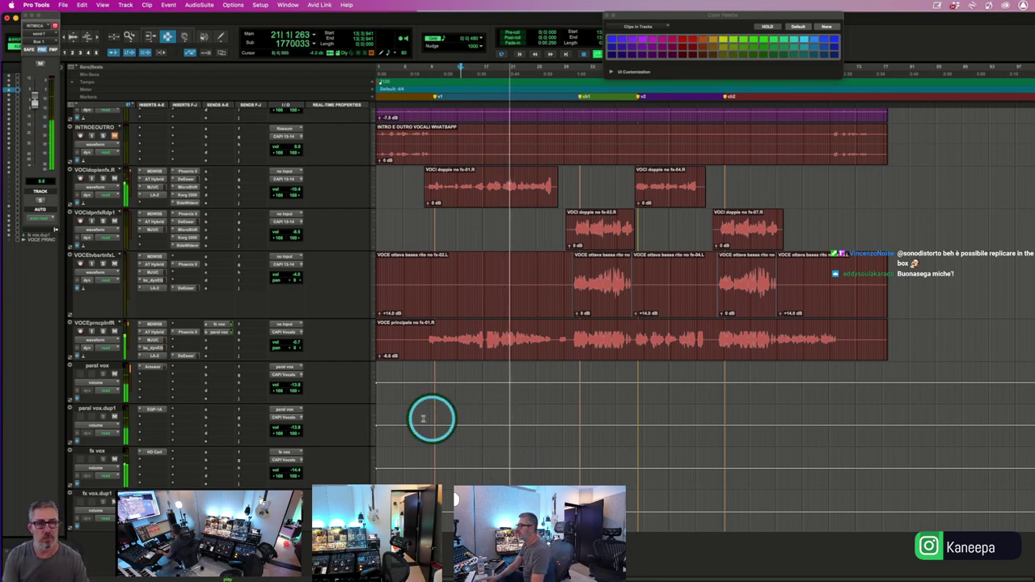
- Stop playback and set the VOX SUM track's automation mode to touch
click(459, 349)
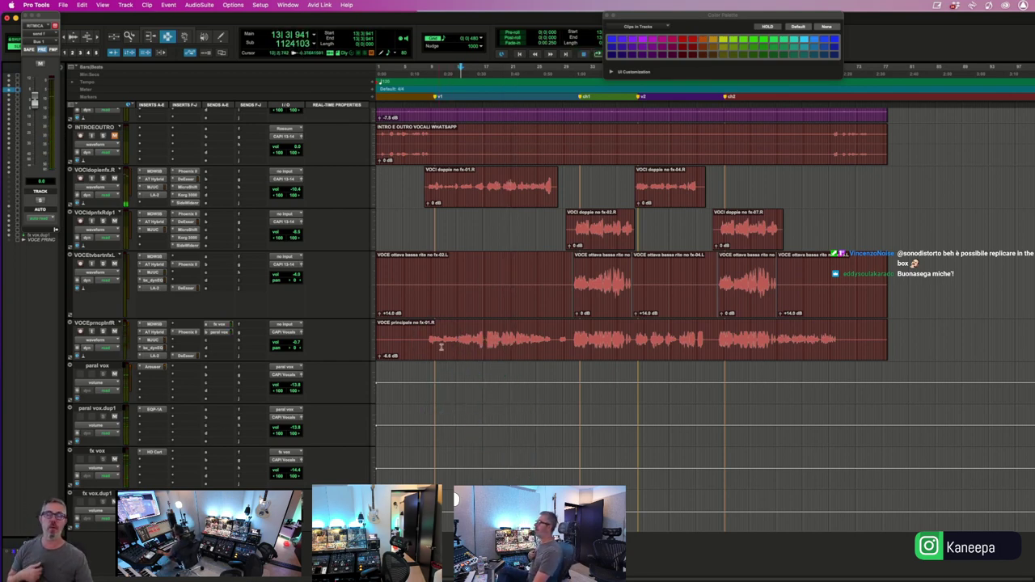
scroll(439, 400, up, 2)
scroll(421, 380, up, 6)
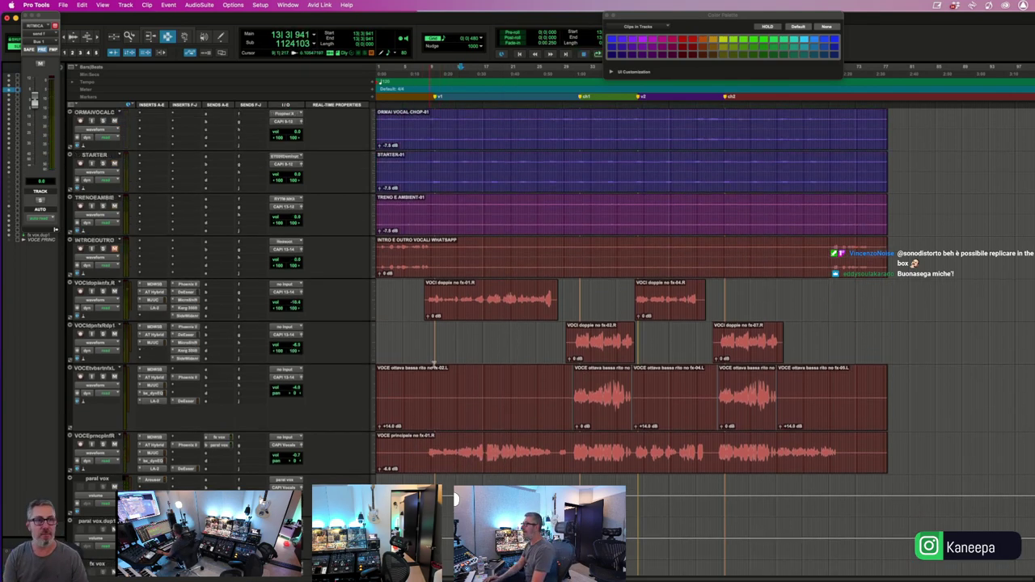
scroll(121, 202, up, 4)
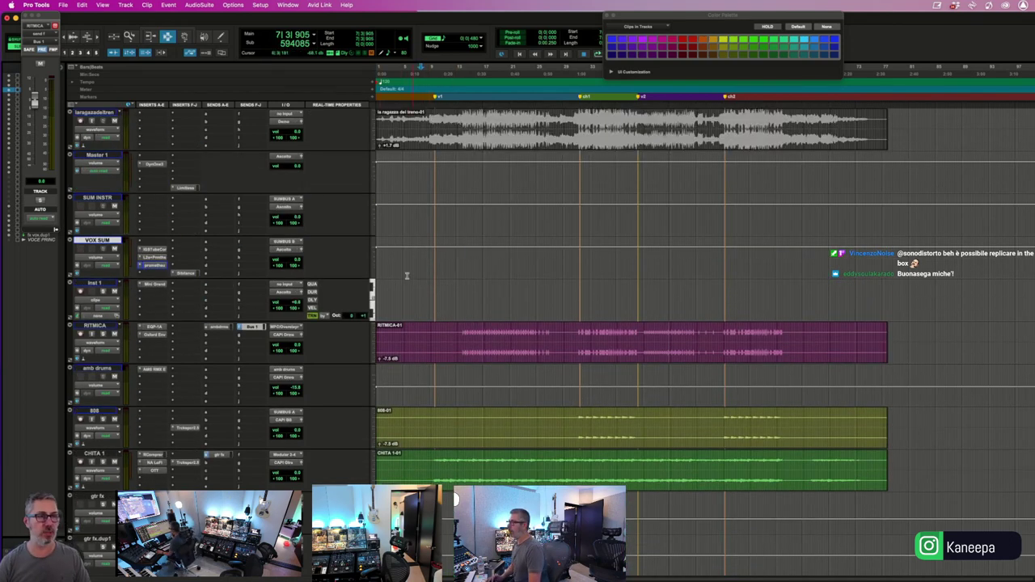
click(109, 241)
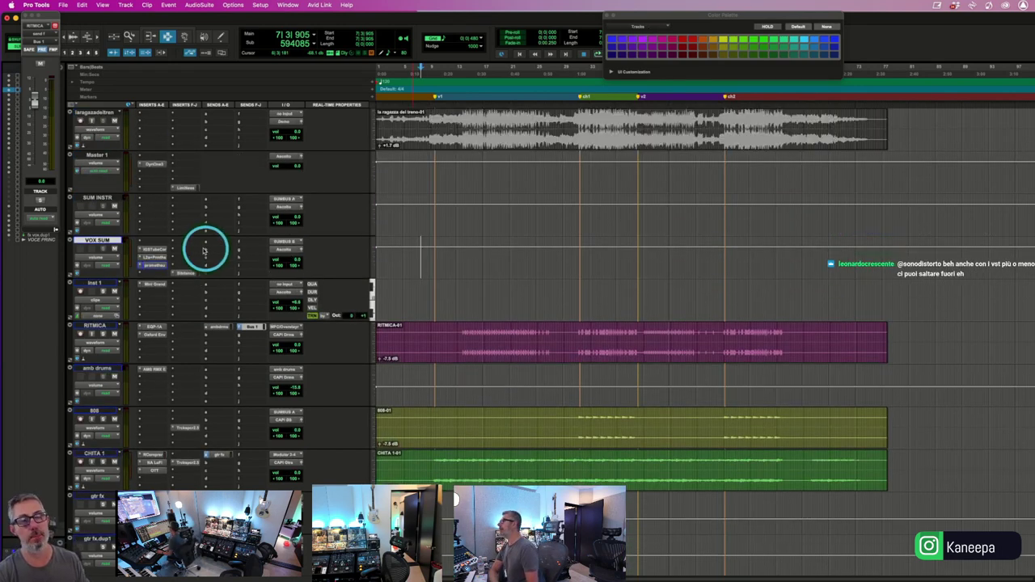
click(110, 265)
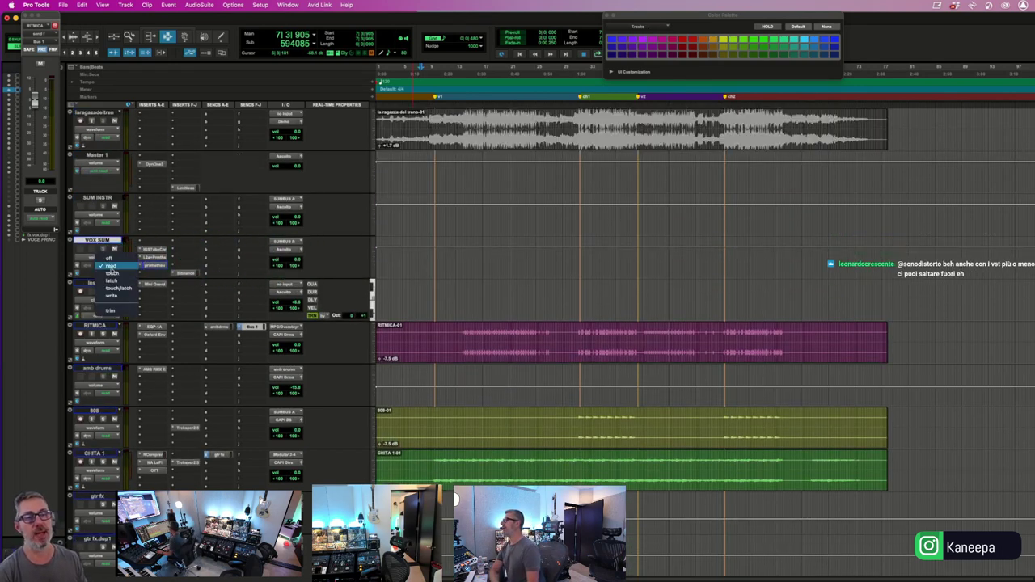
click(110, 273)
- Play from bar 7 and ride the VOX SUM volume through the first verse and chorus to write its automation
click(446, 261)
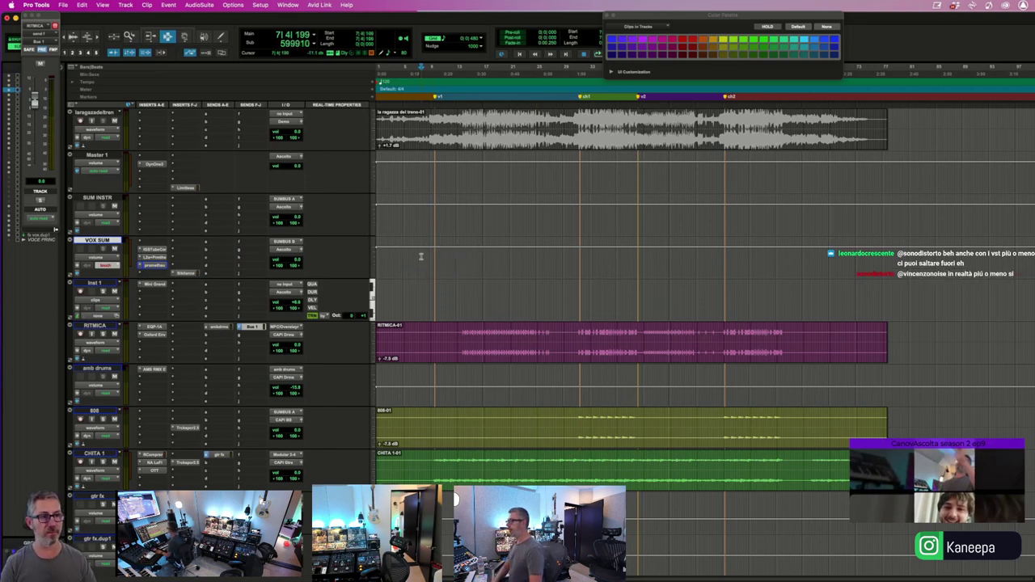
click(79, 237)
scroll(84, 241, down, 3)
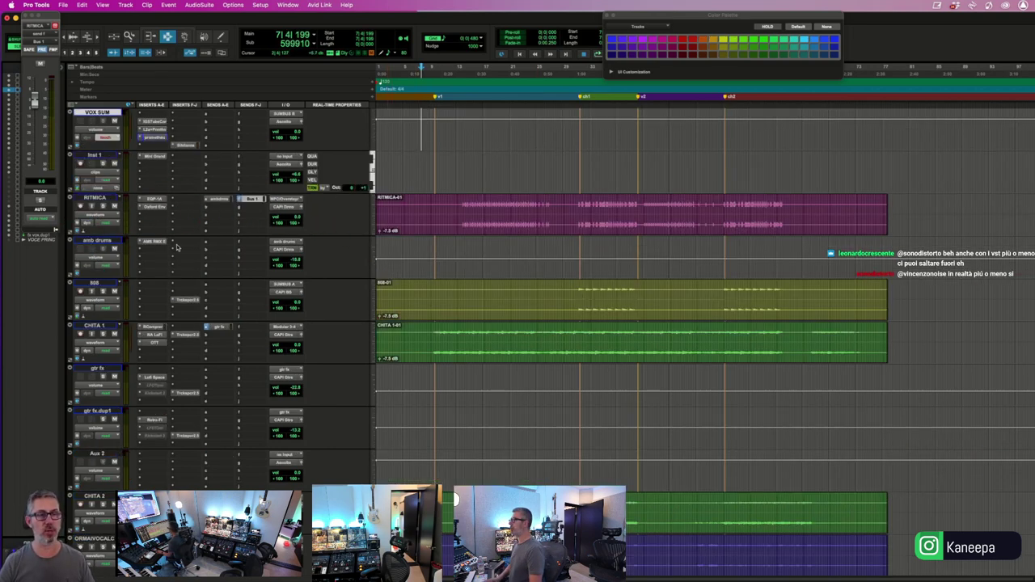
scroll(177, 248, up, 3)
key(space)
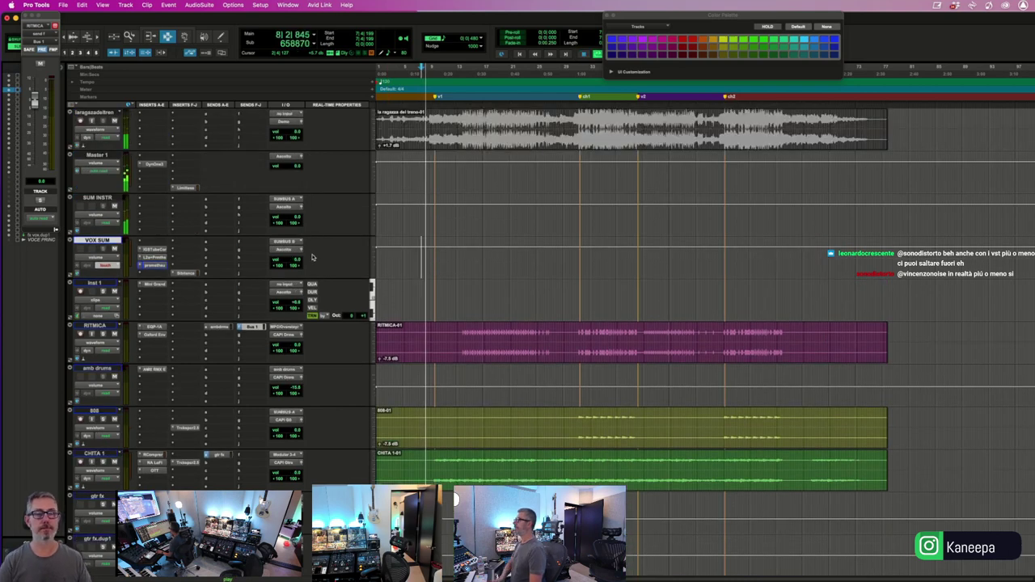
drag(288, 261, 286, 259)
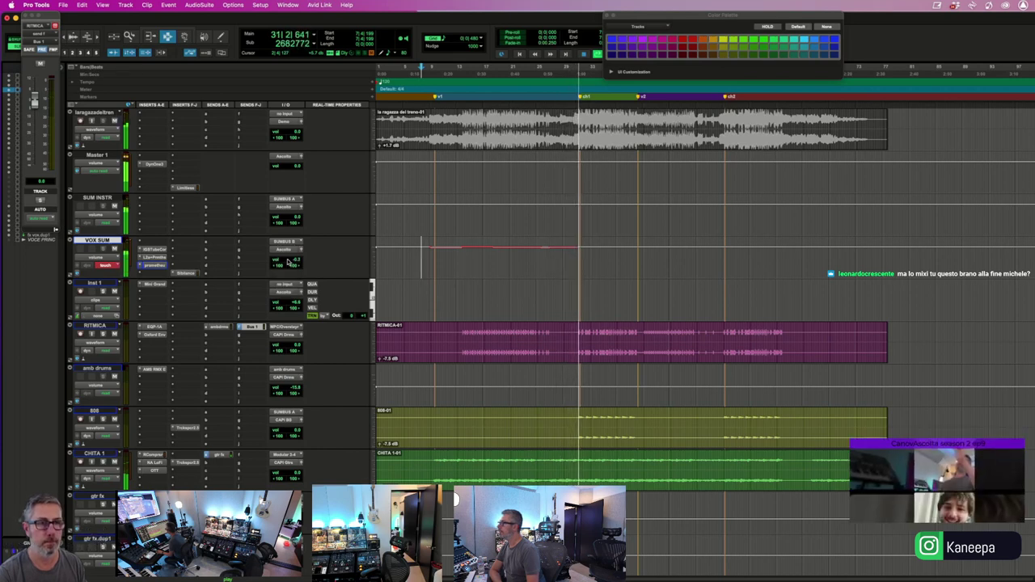
click(287, 262)
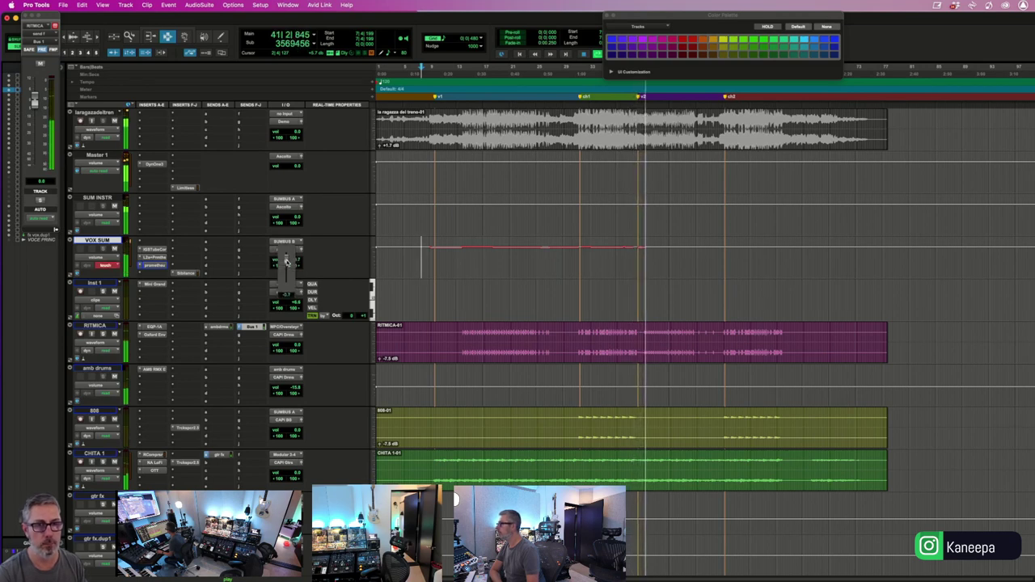
key(space)
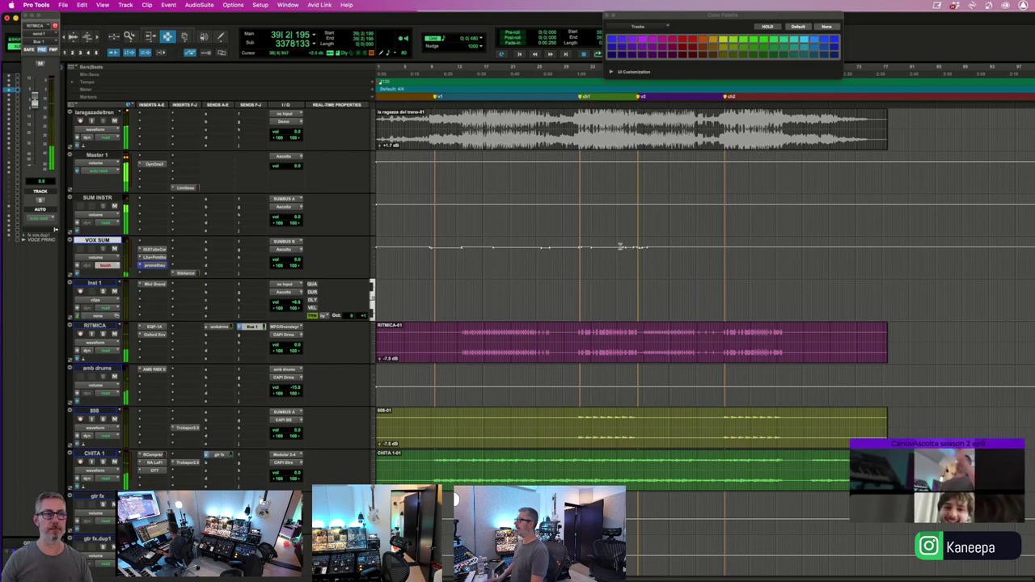
- Replay the end of the first chorus with the VOX SUM volume automation and enlarge that track's height
key(space)
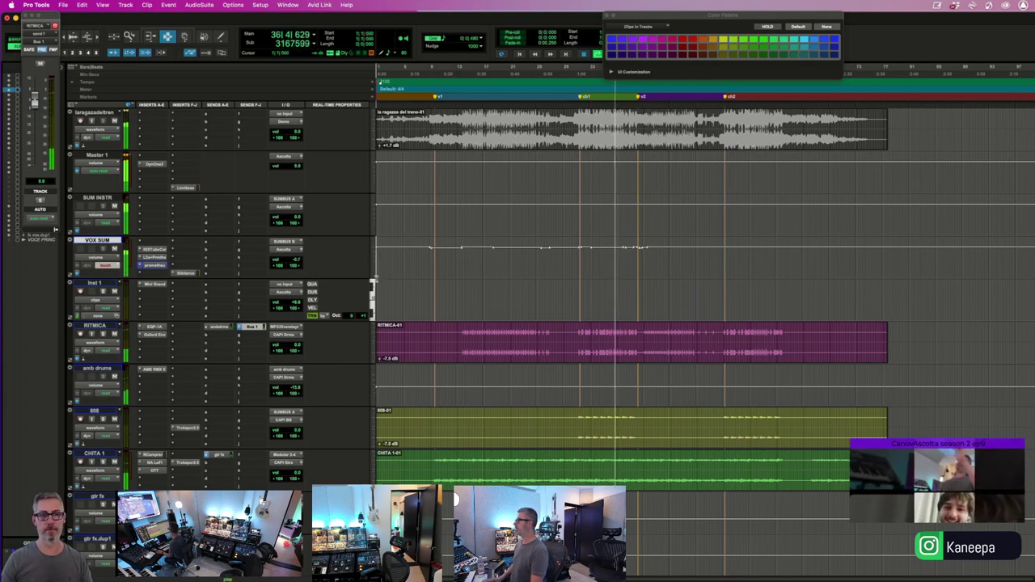
click(373, 279)
click(377, 277)
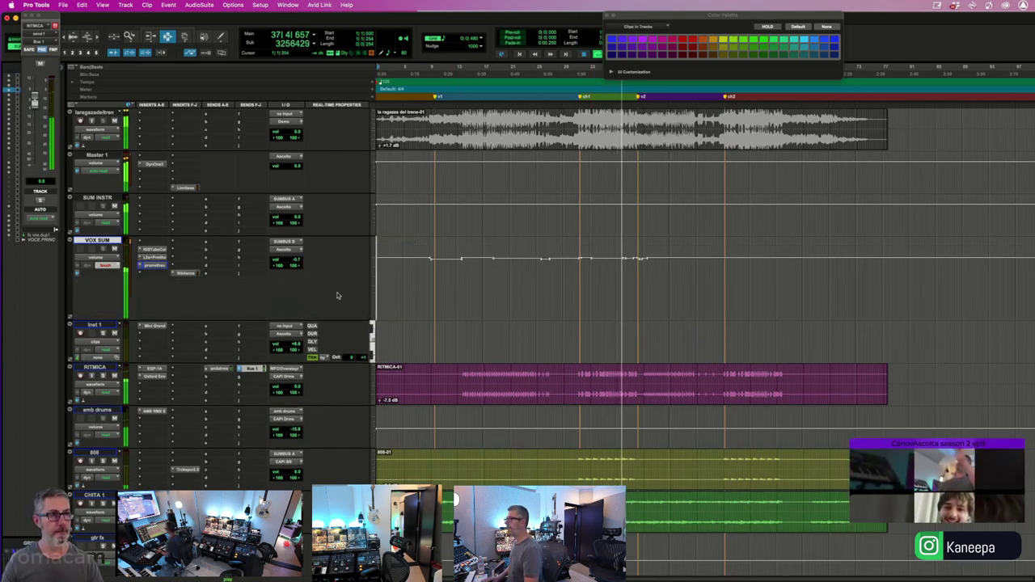
key(space)
scroll(91, 246, down, 3)
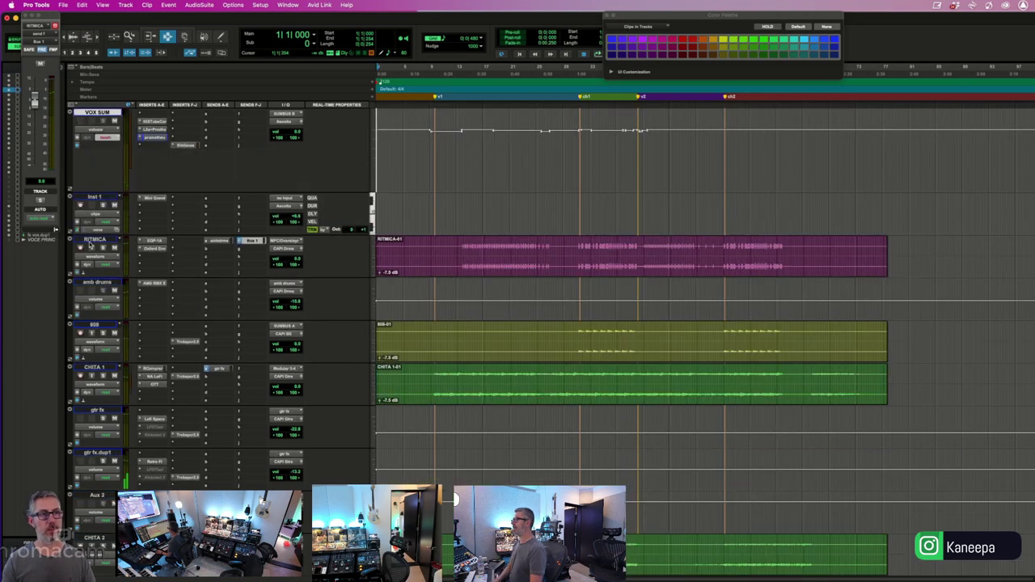
scroll(145, 315, up, 3)
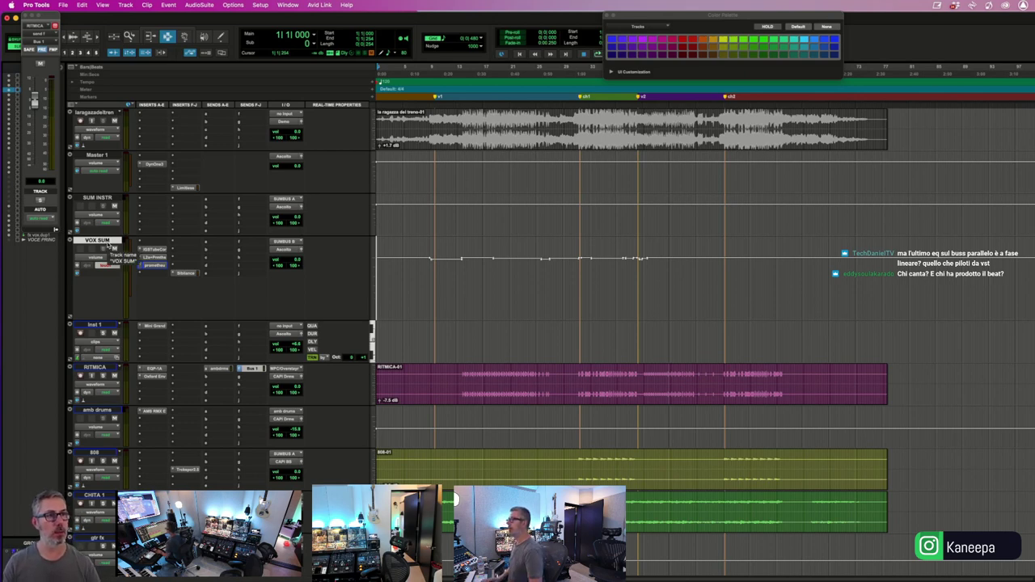
click(114, 205)
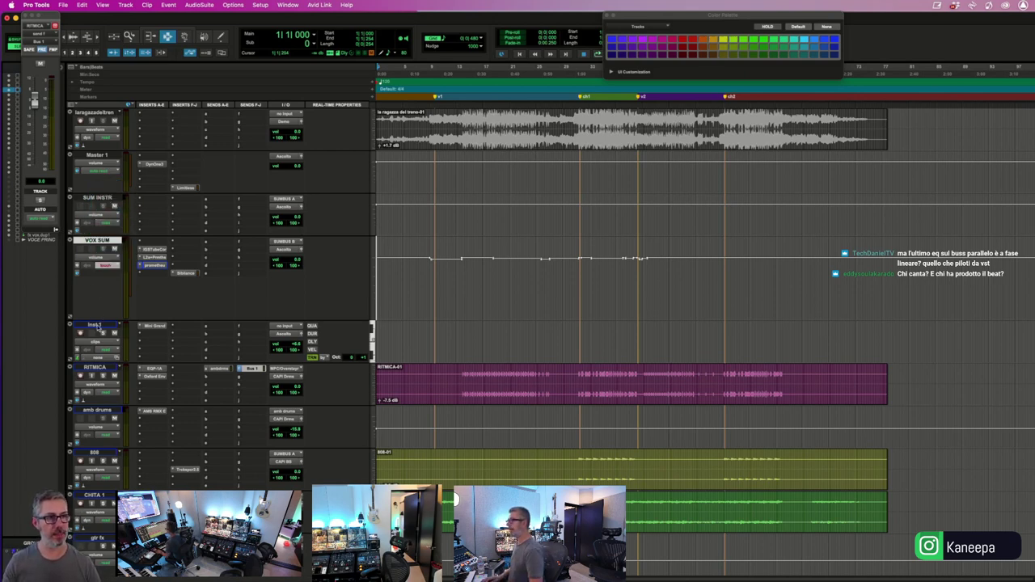
scroll(85, 224, down, 2)
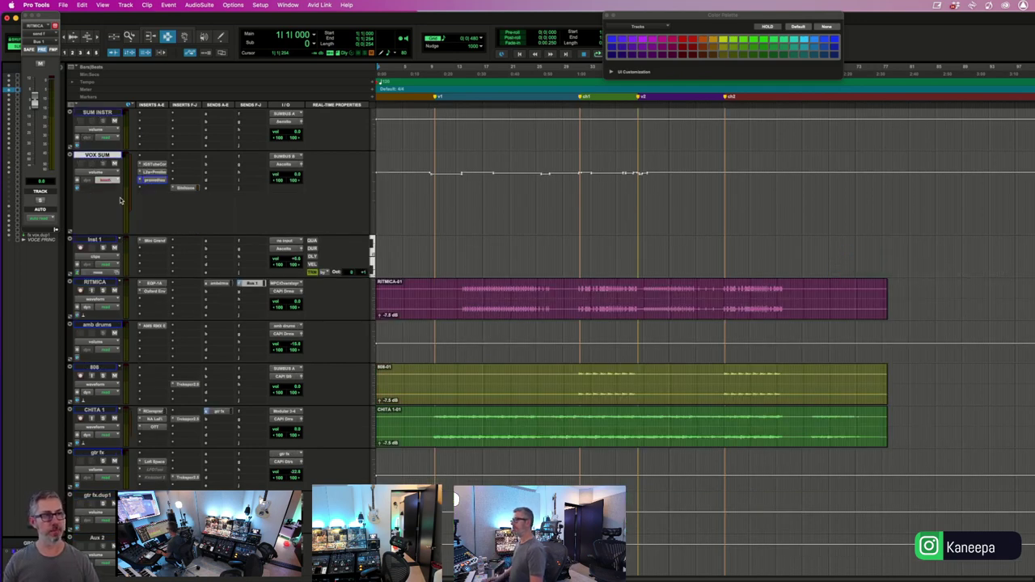
scroll(128, 231, up, 2)
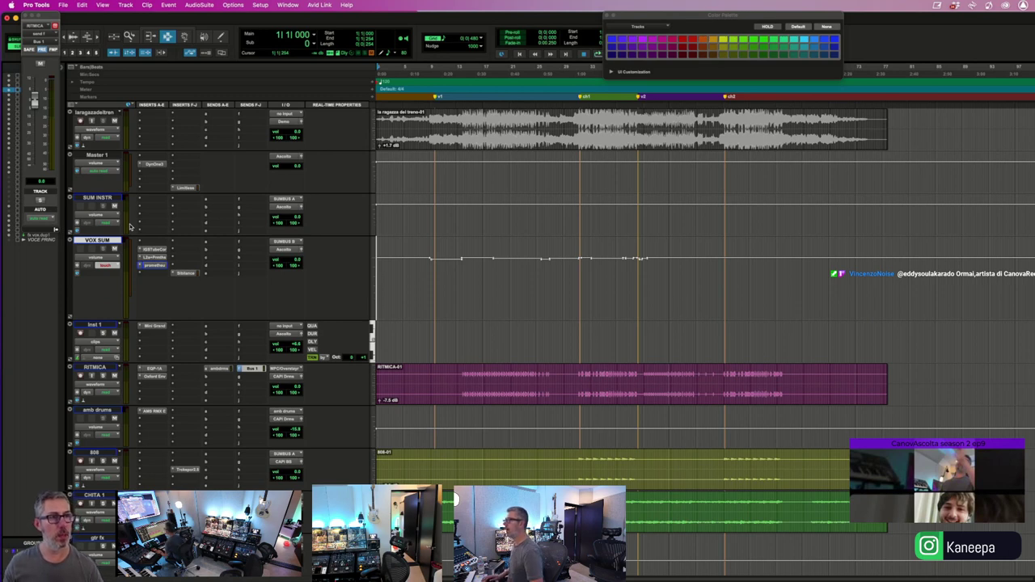
- Play from bar 36 and write VOX SUM volume automation in touch mode from the second verse through the final chorus
click(97, 240)
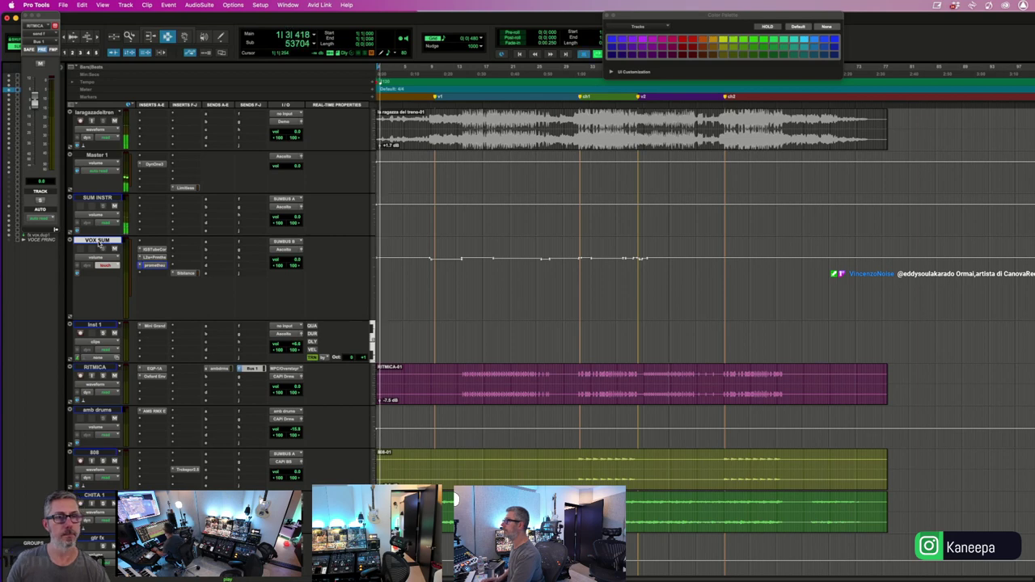
key(space)
click(624, 279)
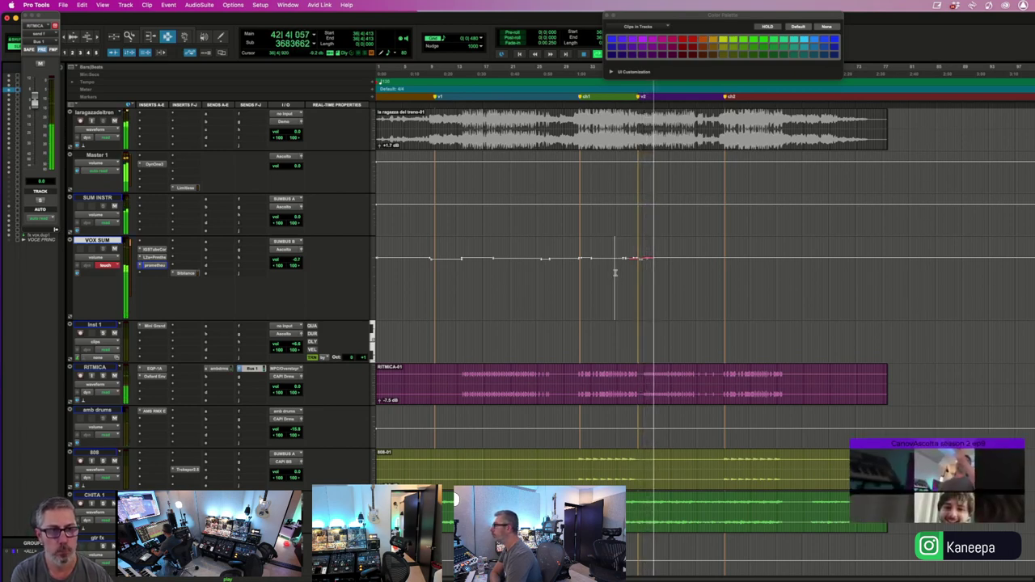
click(615, 273)
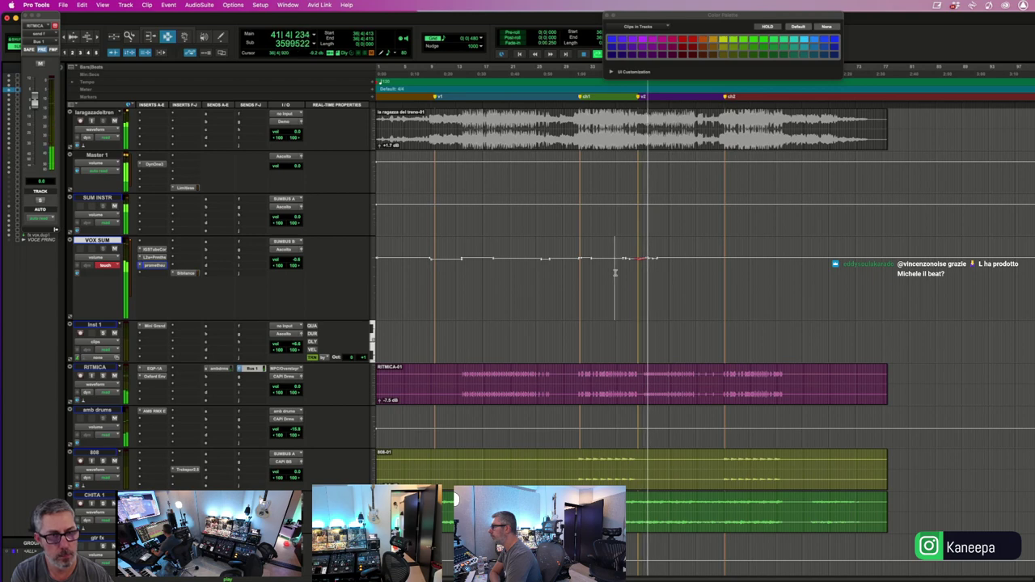
click(615, 273)
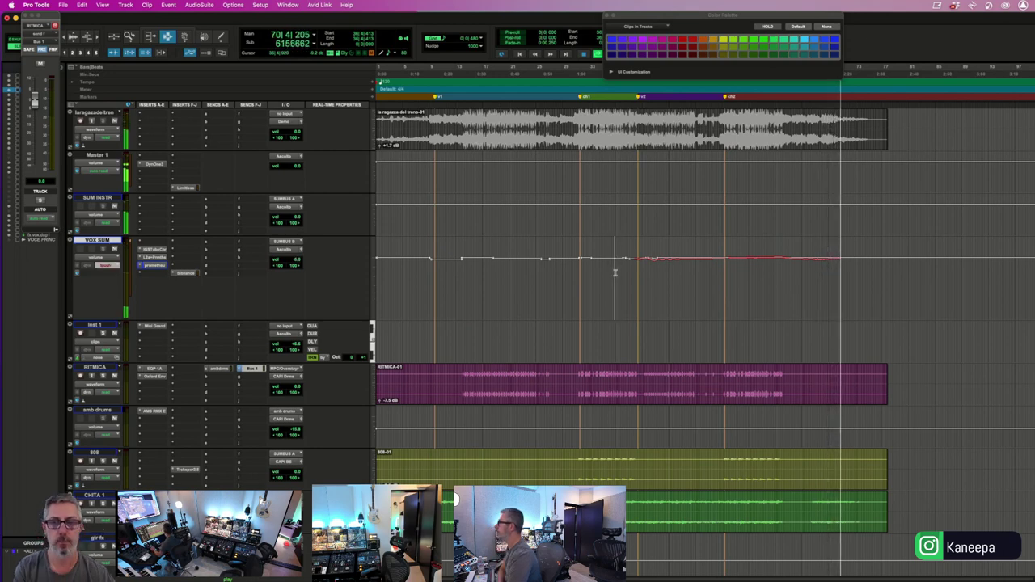
scroll(631, 278, down, 5)
key(space)
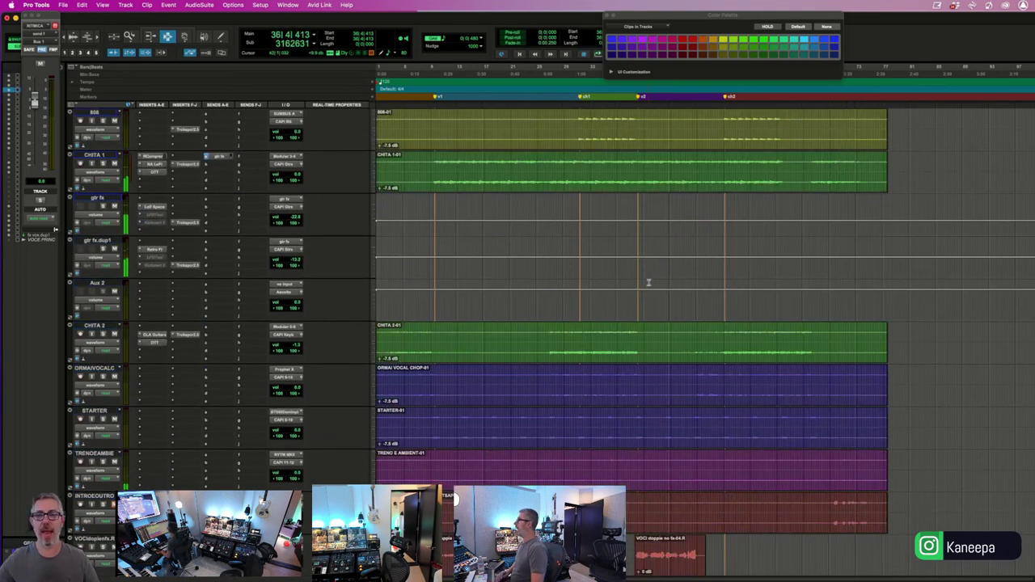
- Play the second chorus from bar 58 and the first from bar 31 to check the doubled vocals on VOCIdpnfxRdp1
scroll(647, 282, up, 1)
click(665, 270)
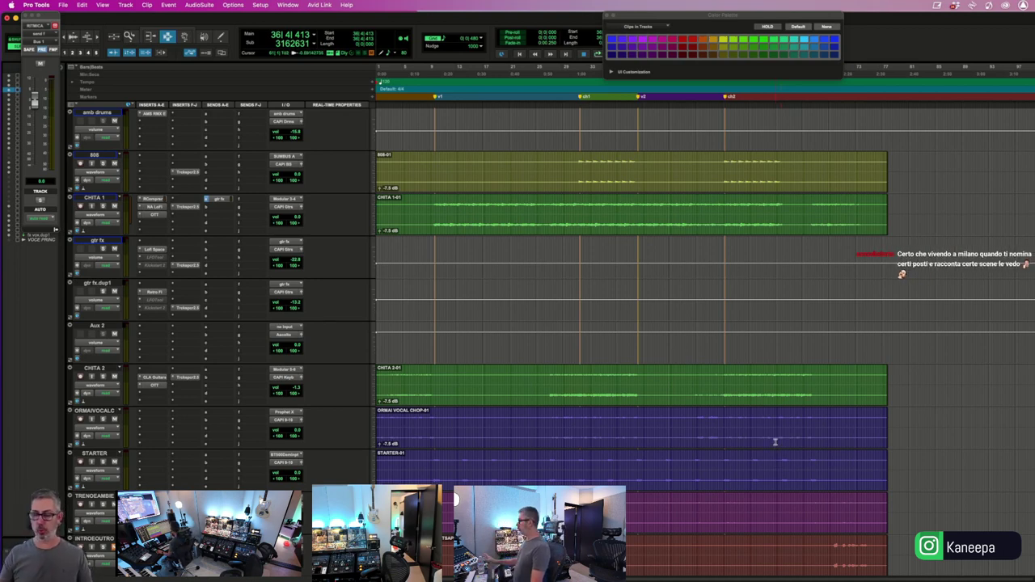
scroll(764, 380, down, 3)
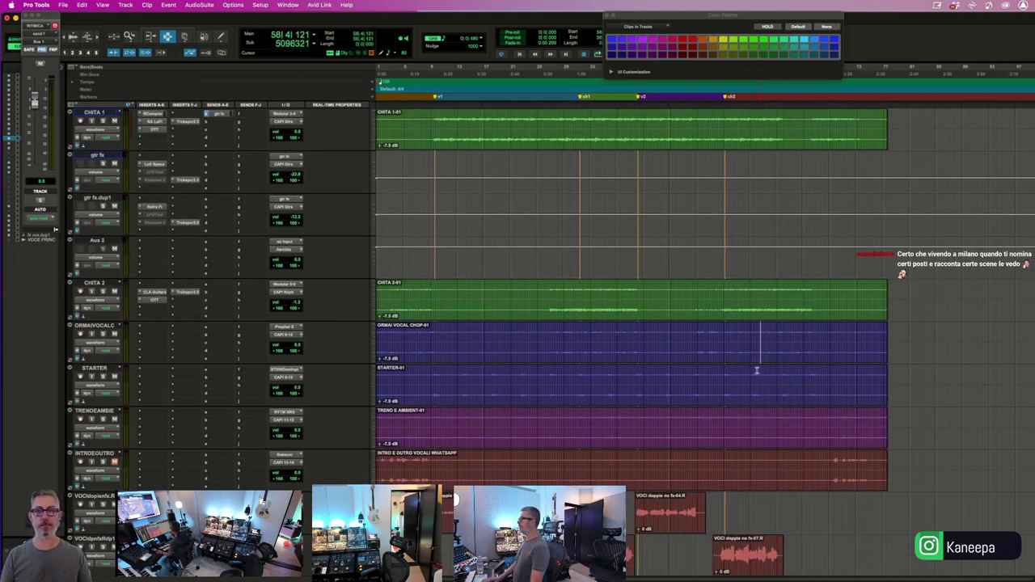
scroll(756, 370, down, 10)
click(741, 363)
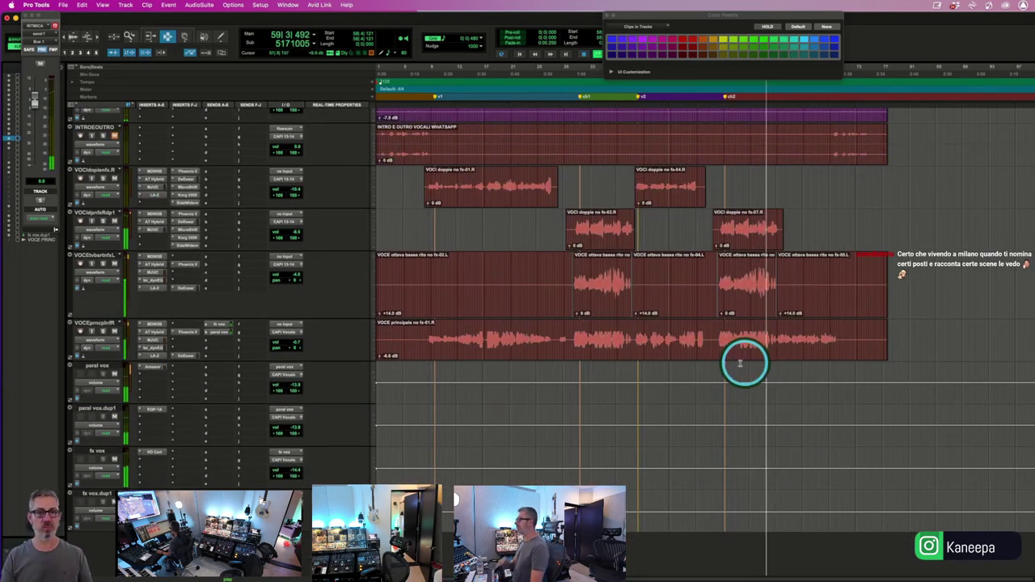
scroll(579, 369, up, 4)
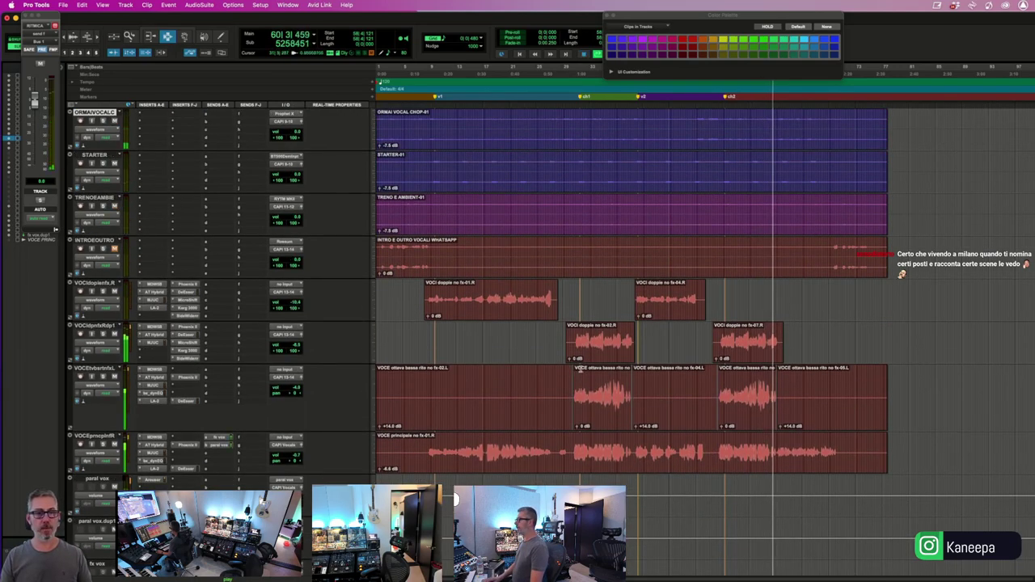
click(577, 340)
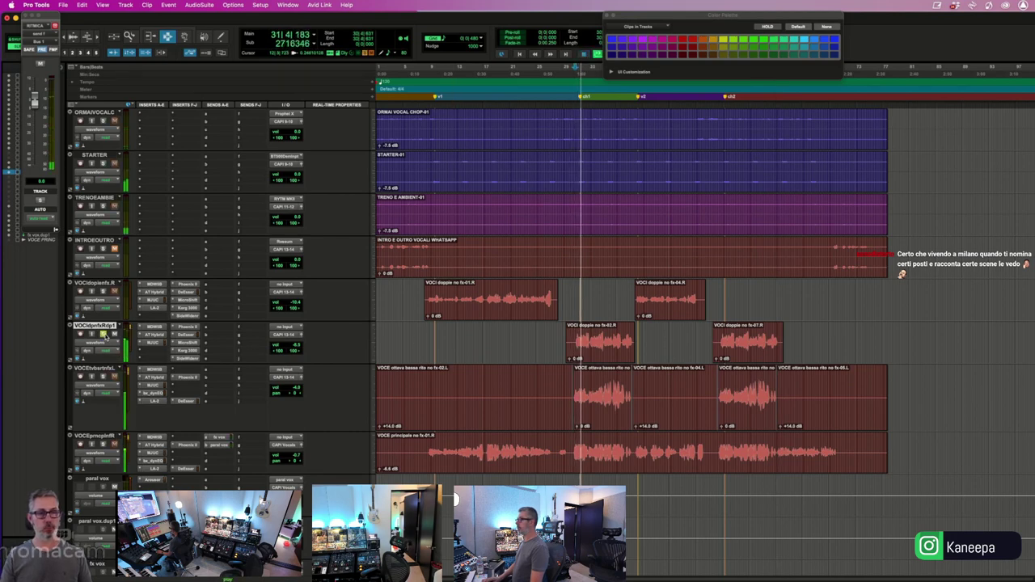
click(292, 346)
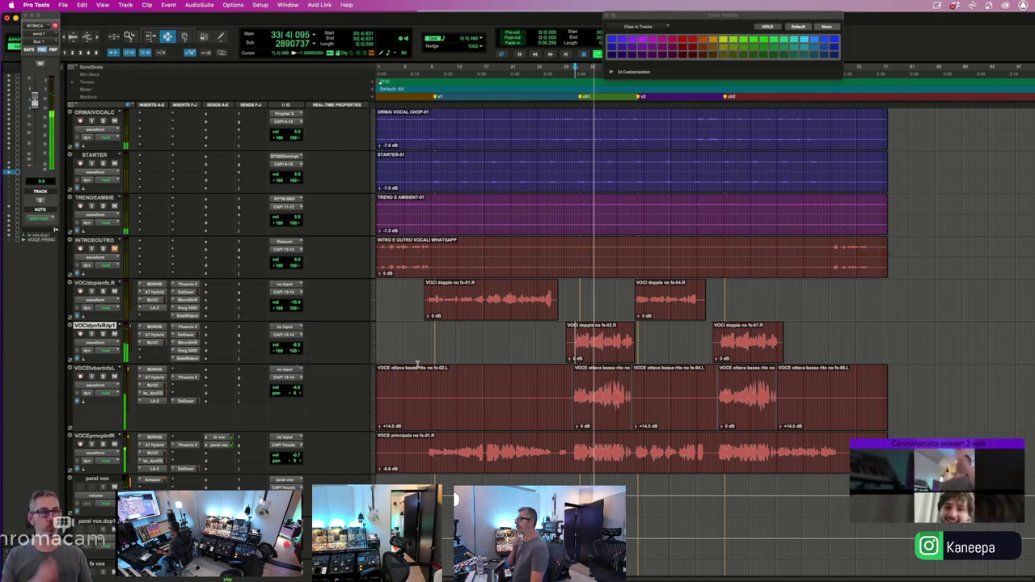
- Unmute the INTROEOUTRO track and play the song from the beginning to hear the intro vocals
key(Return)
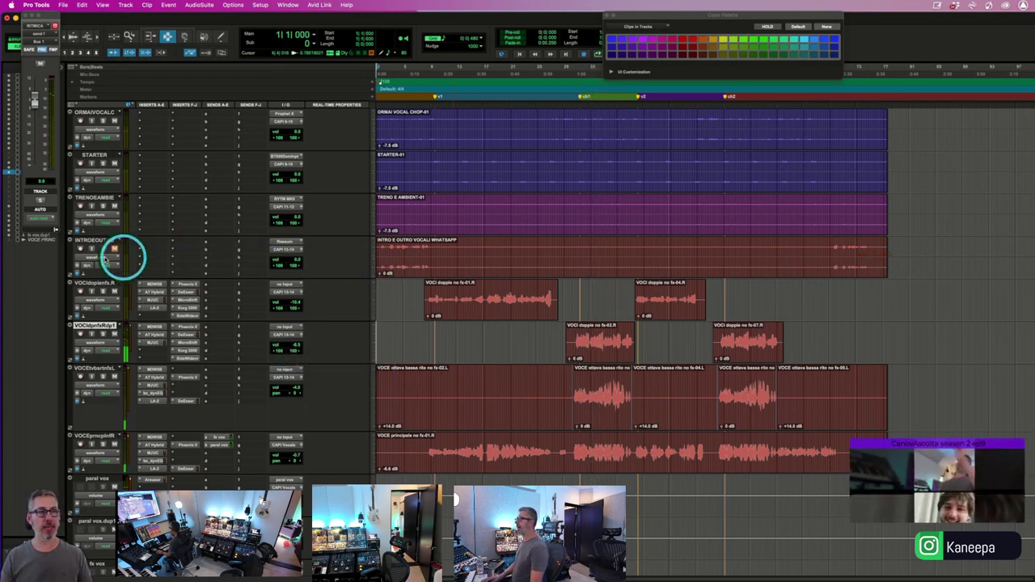
key(space)
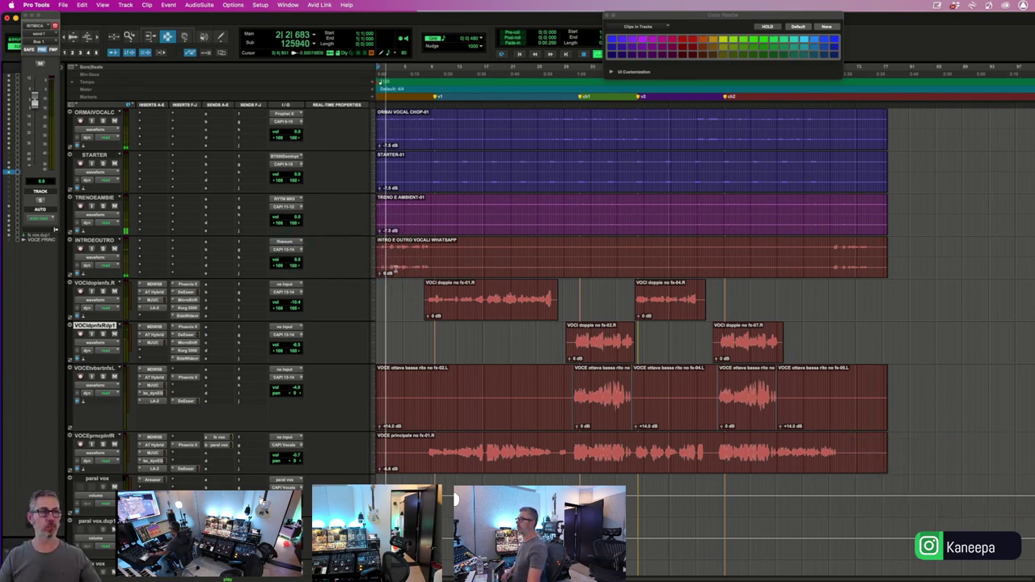
click(411, 240)
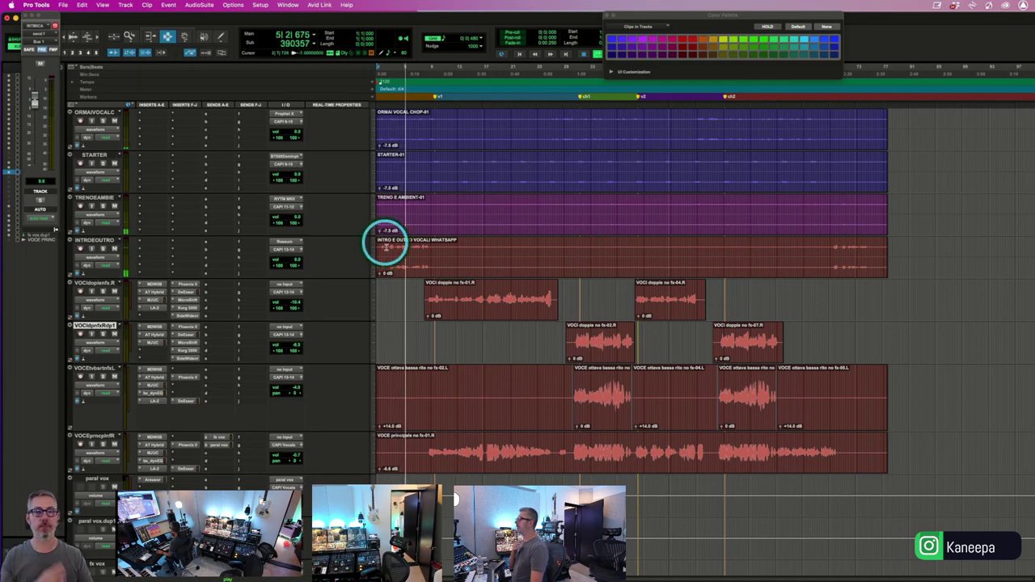
- Close the floating RITMICA send window and enlarge the waveform display vertically on the audio tracks
click(26, 15)
click(71, 35)
click(71, 35)
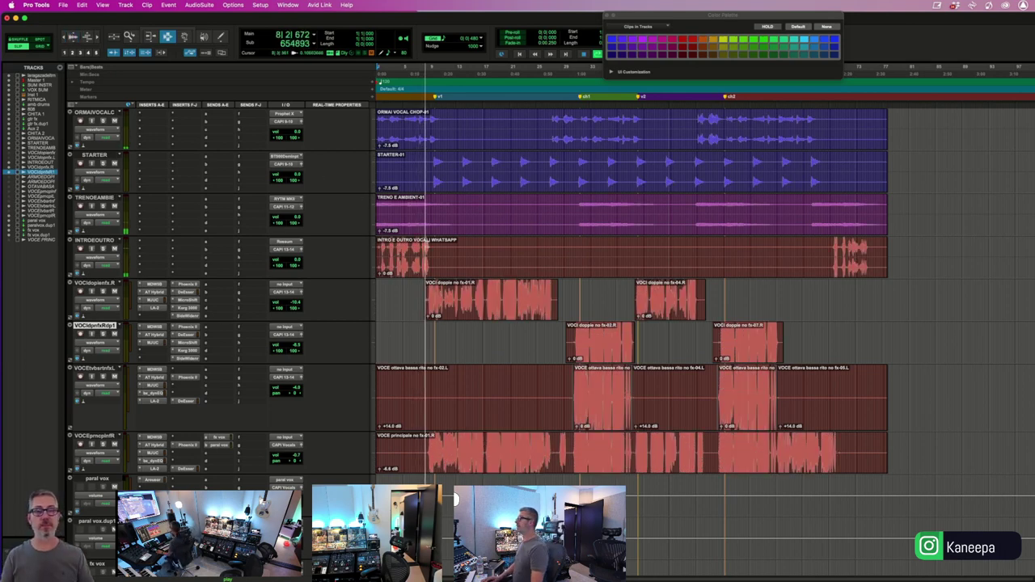
- Delete the empty middle section of the INTROEOUTRO clip between the intro and outro vocals
drag(437, 257, 815, 258)
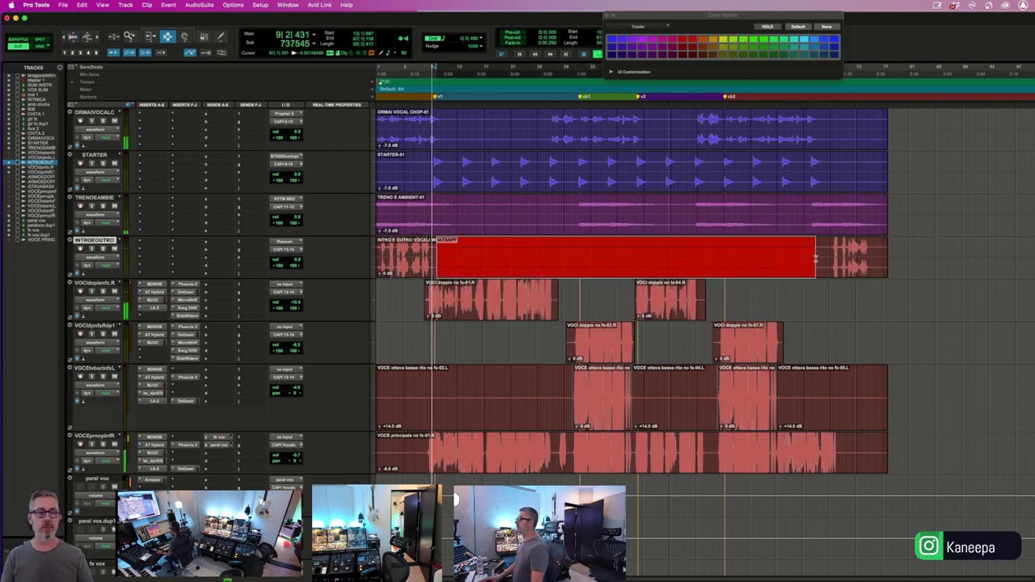
key(BackSpace)
scroll(438, 320, up, 10)
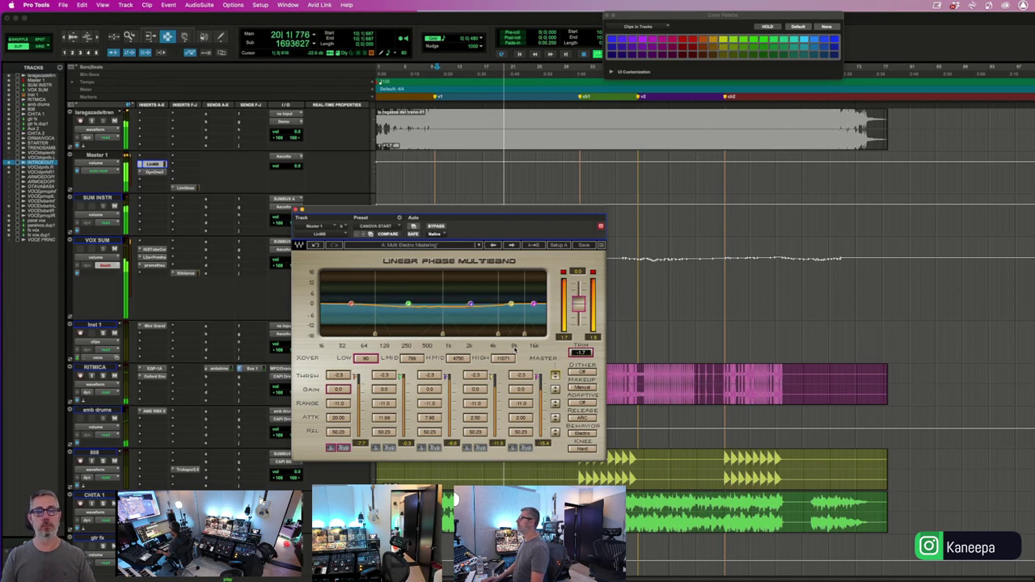
- Raise the gain of all Linear Phase Multiband bands to 0.1 and set the Master 1 volume to -0.7 dB
click(545, 299)
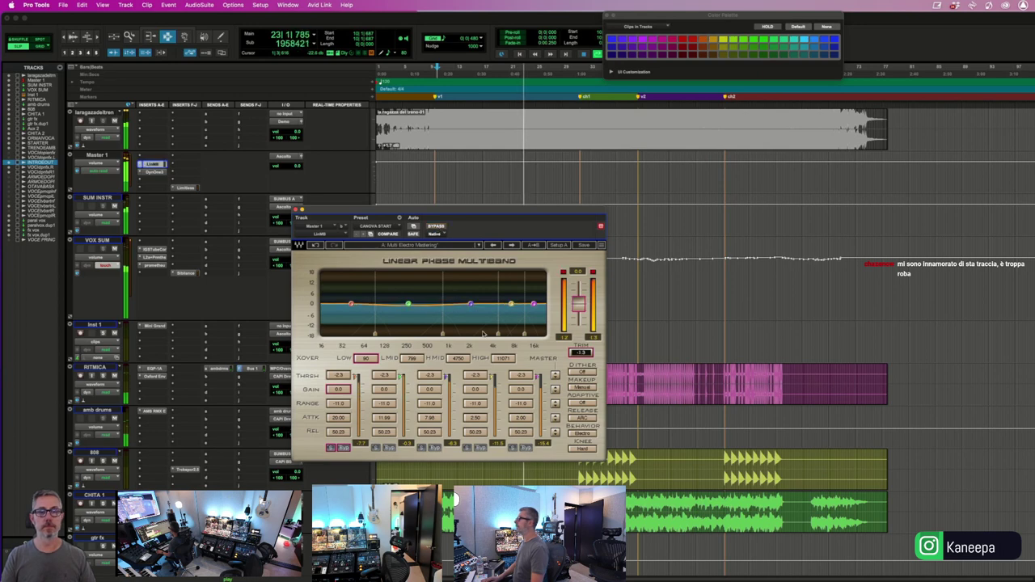
click(555, 387)
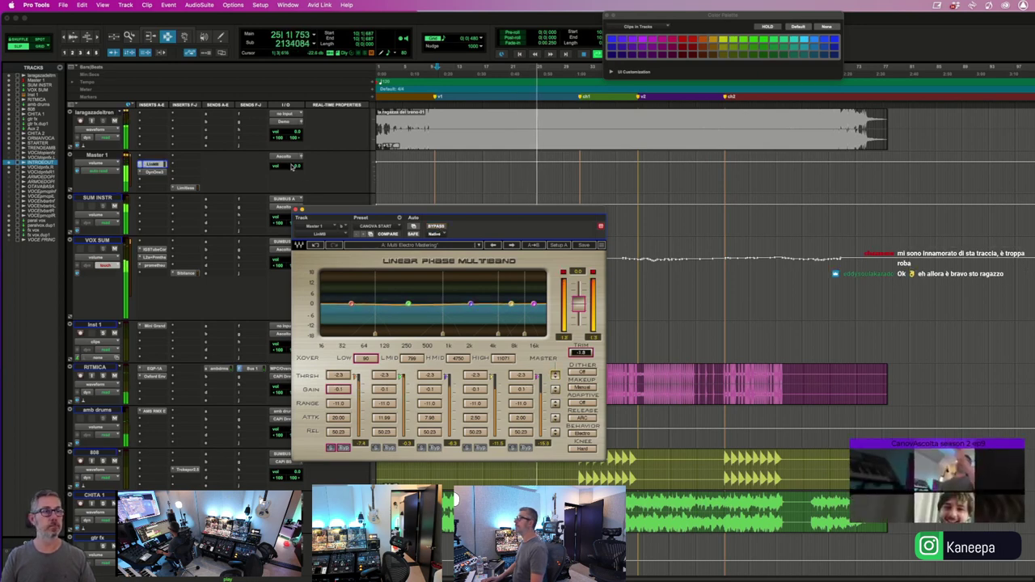
drag(292, 165, 290, 165)
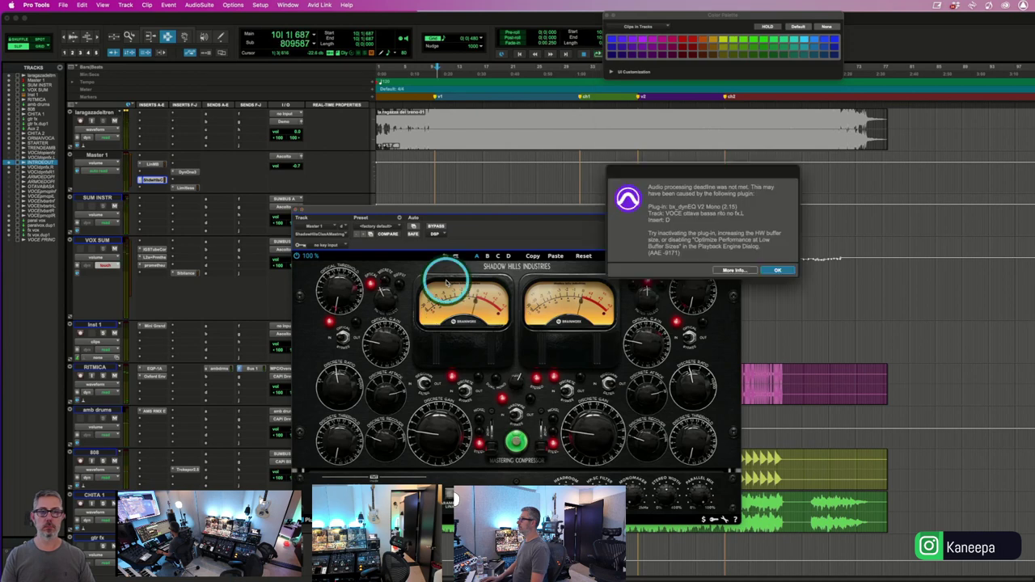
- Dismiss the audio processing alert and load the Canova Start preset in the Shadow Hills mastering compressor on Master 1, closing its window
key(Return)
click(369, 235)
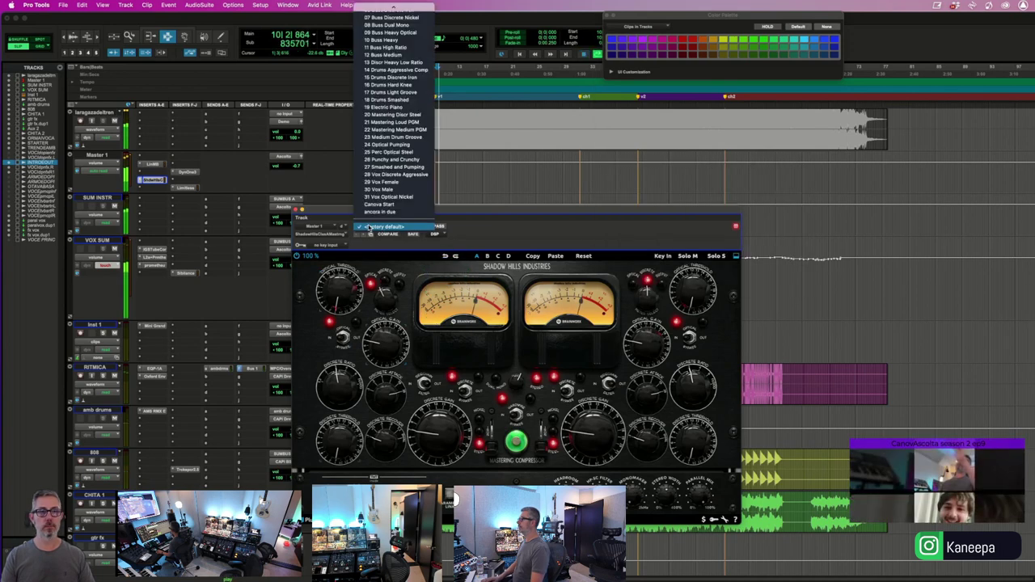
click(380, 209)
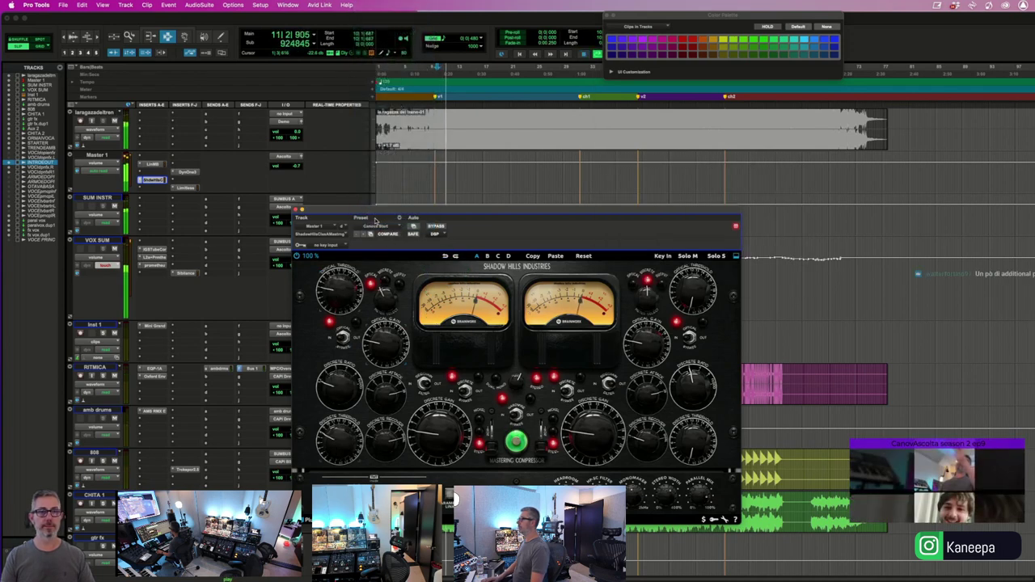
drag(374, 220, 345, 204)
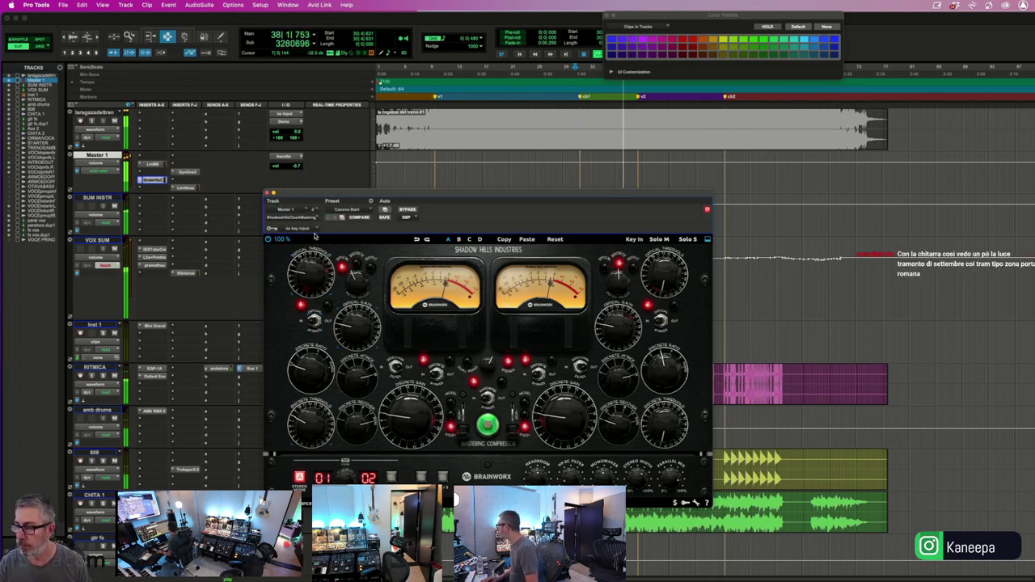
click(266, 192)
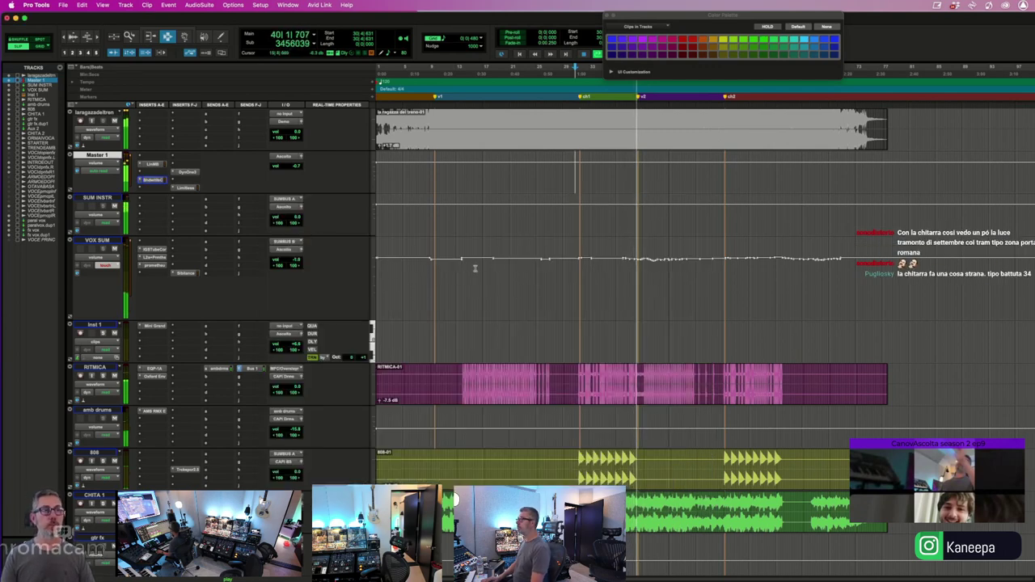
- Move DynOne3 up one insert slot on Master 1 and insert the Boost plug-in directly below it
click(183, 187)
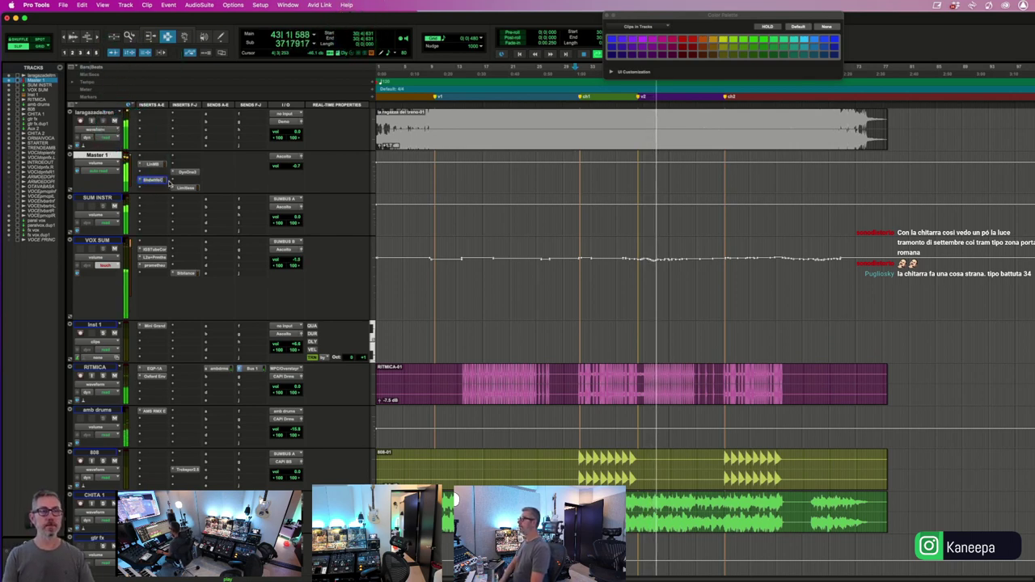
super+click(190, 174)
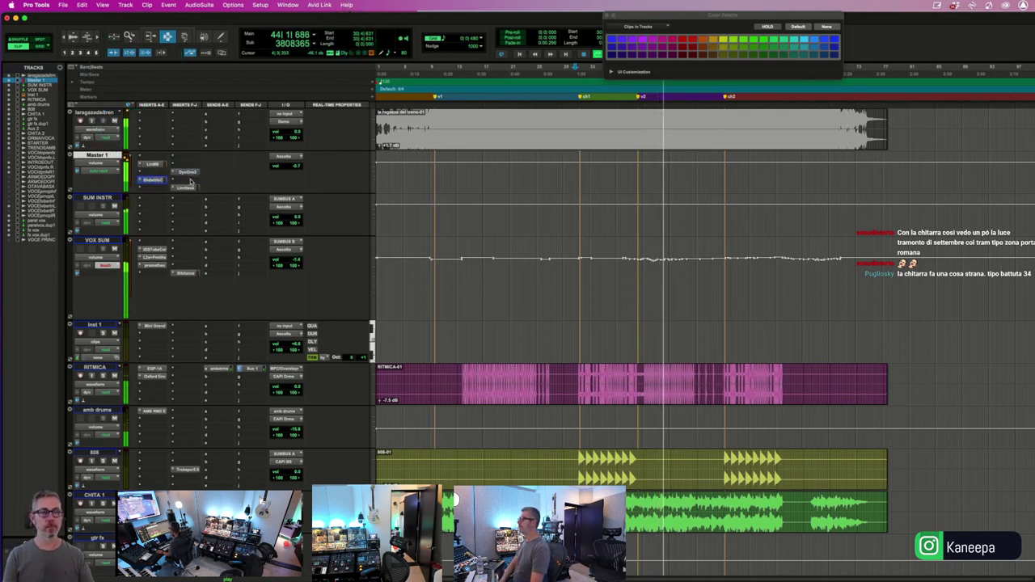
drag(191, 172, 187, 174)
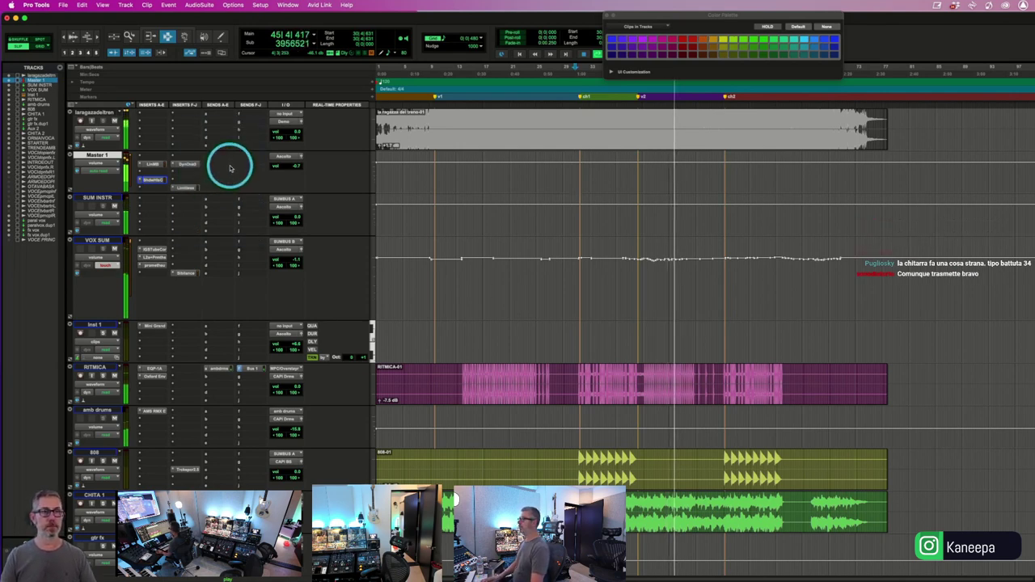
text(bo)
key(Return)
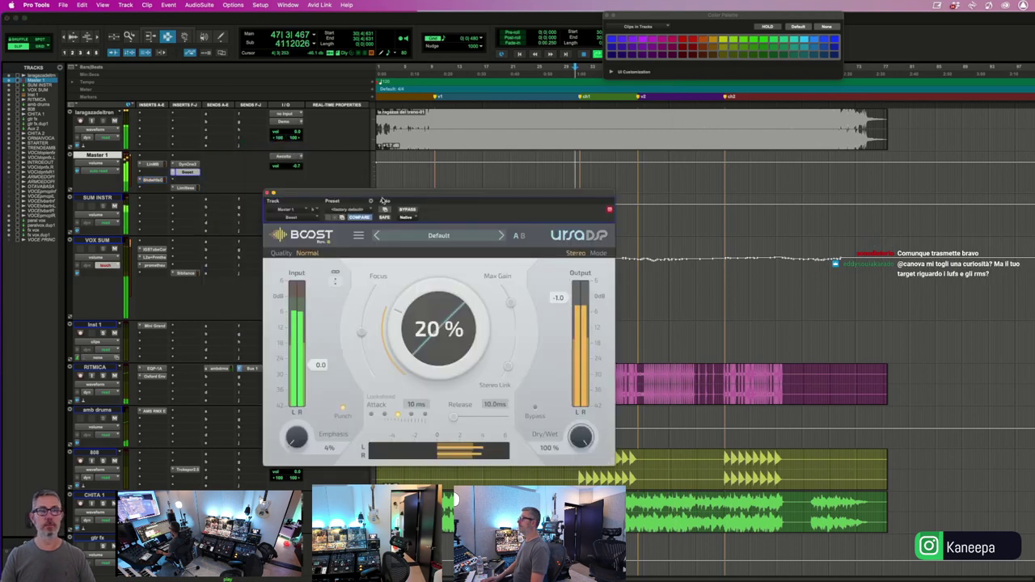
- Set Boost's main amount to 12 %, its Emphasis to 13 % and its Dry/Wet mix to 62 %
click(356, 209)
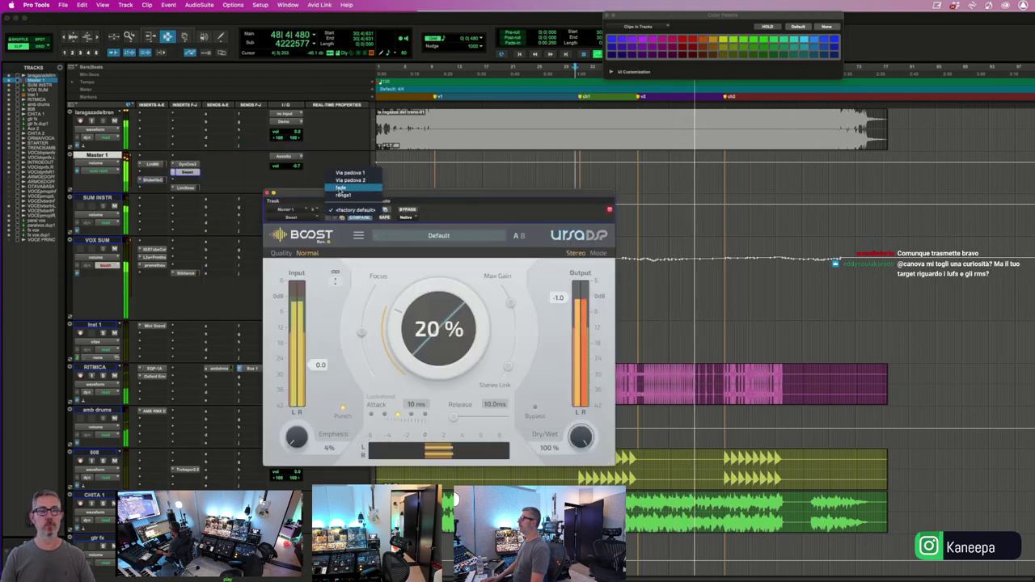
click(427, 313)
mouse_move(427, 314)
mouse_down()
mouse_move(427, 331)
mouse_move(427, 318)
mouse_up()
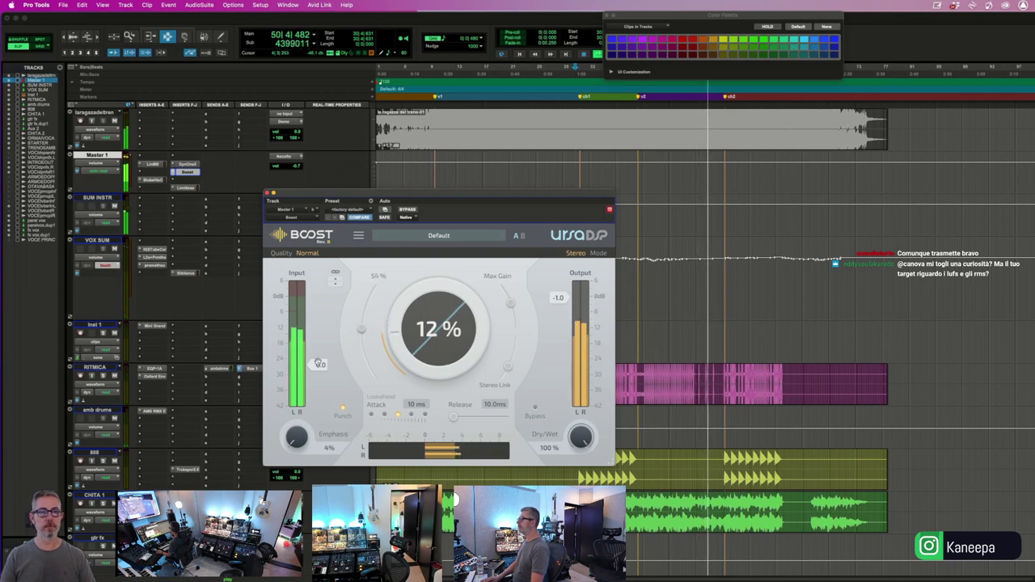
drag(296, 437, 296, 424)
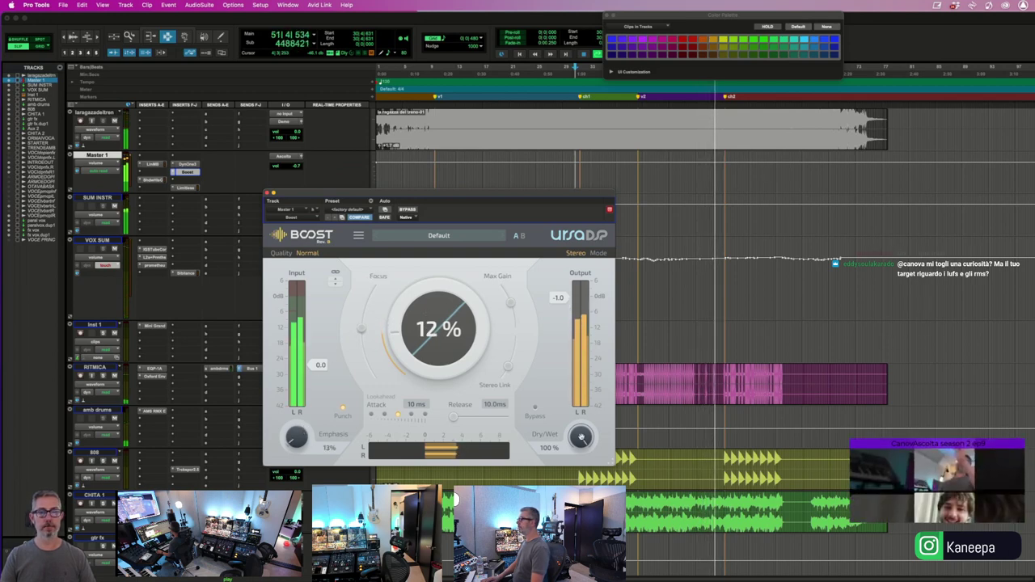
drag(580, 437, 581, 459)
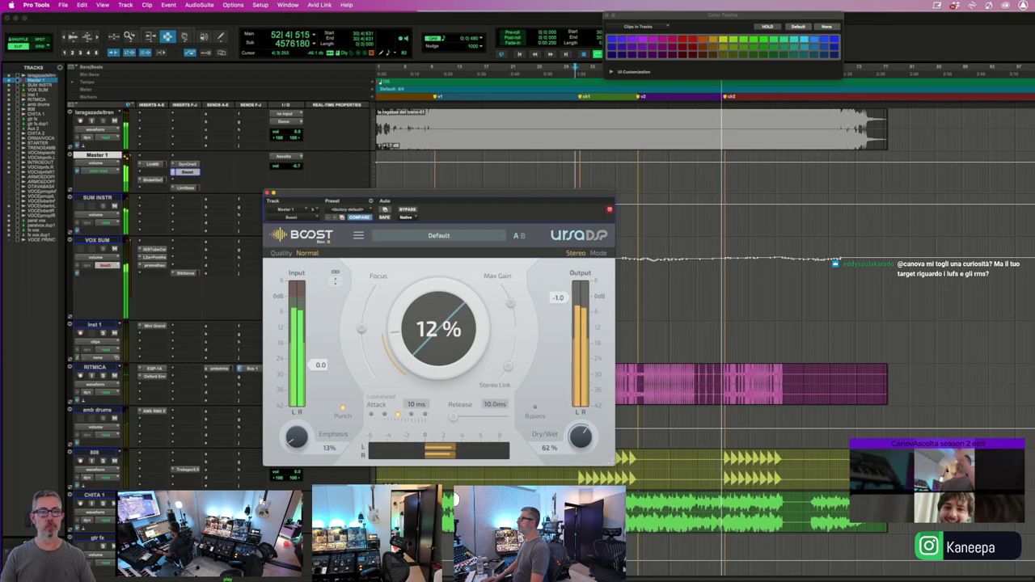
- Lower Boost's main amount to 5.7 % and compare the master with the plug-in bypassed and active
drag(438, 328, 438, 338)
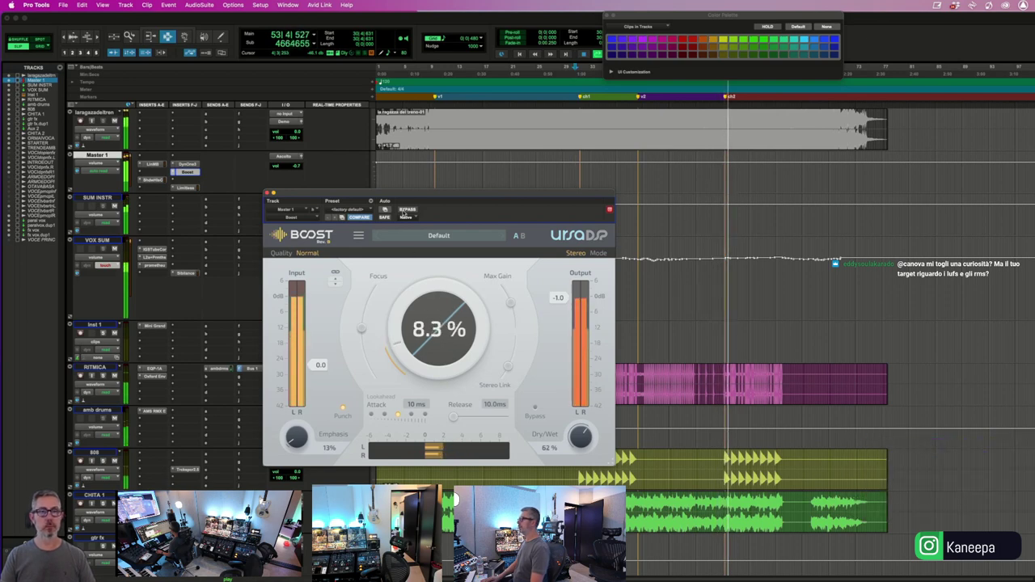
click(405, 210)
click(405, 210)
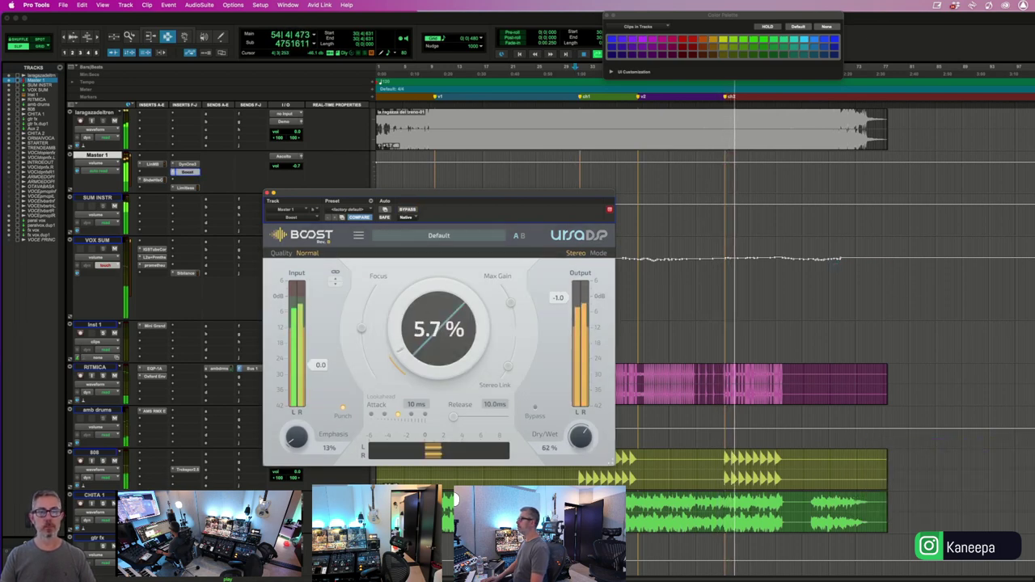
- Set Boost's Dry/Wet mix to 50 %, compare it against bypass, and raise Emphasis to 15 %
drag(580, 438, 580, 445)
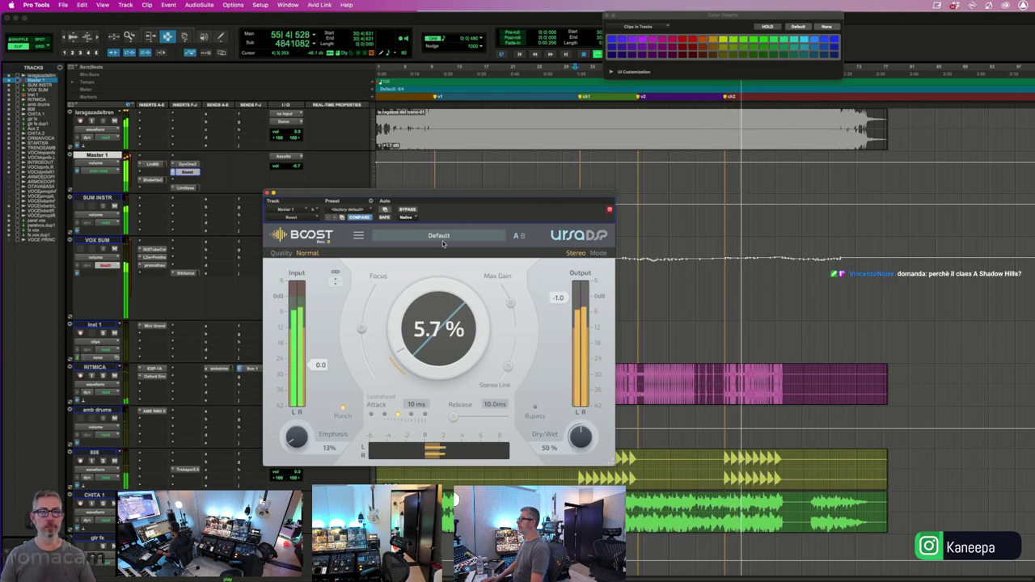
click(407, 209)
click(407, 209)
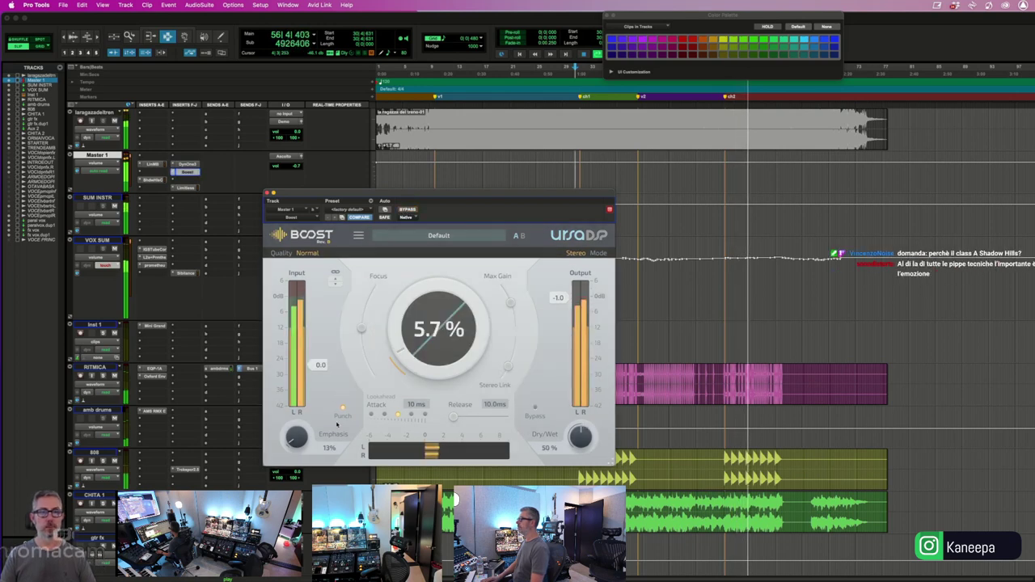
mouse_move(297, 437)
mouse_down()
mouse_move(297, 417)
mouse_move(297, 436)
mouse_up()
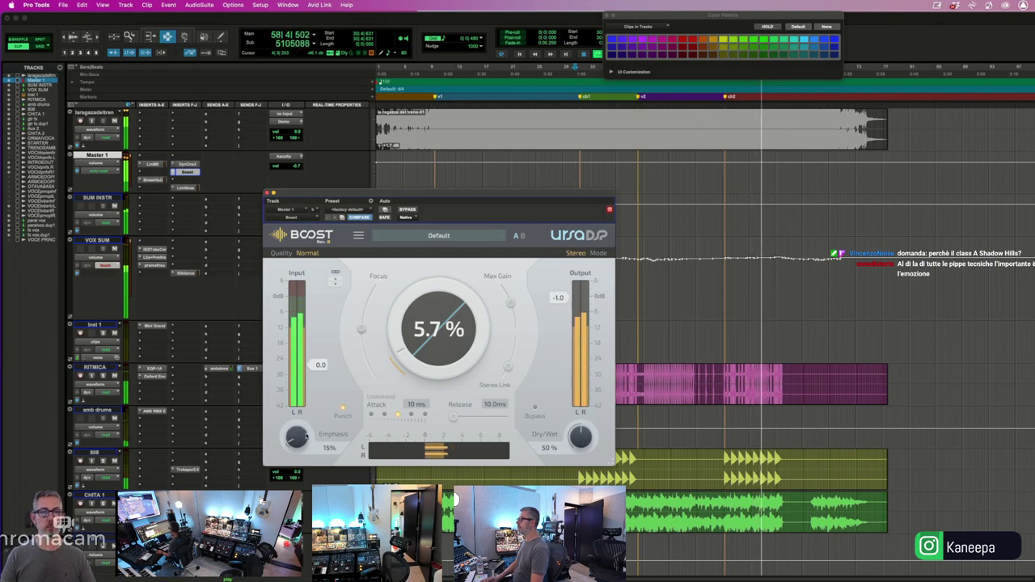
- Raise Focus to 91% in the Master 1 track's Boost plug-in and compare the sound with the plug-in bypassed
drag(362, 329, 370, 297)
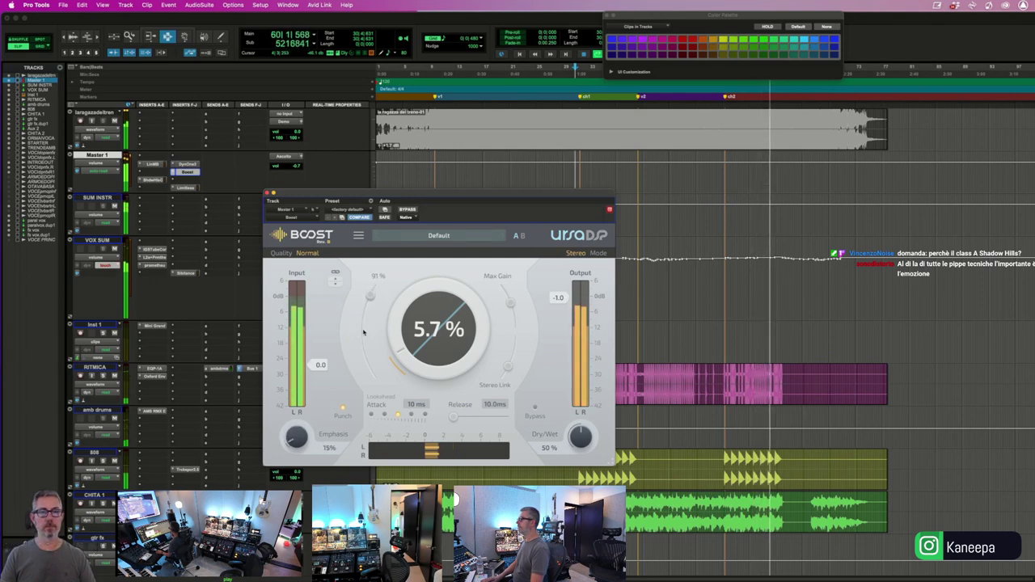
click(407, 209)
click(406, 209)
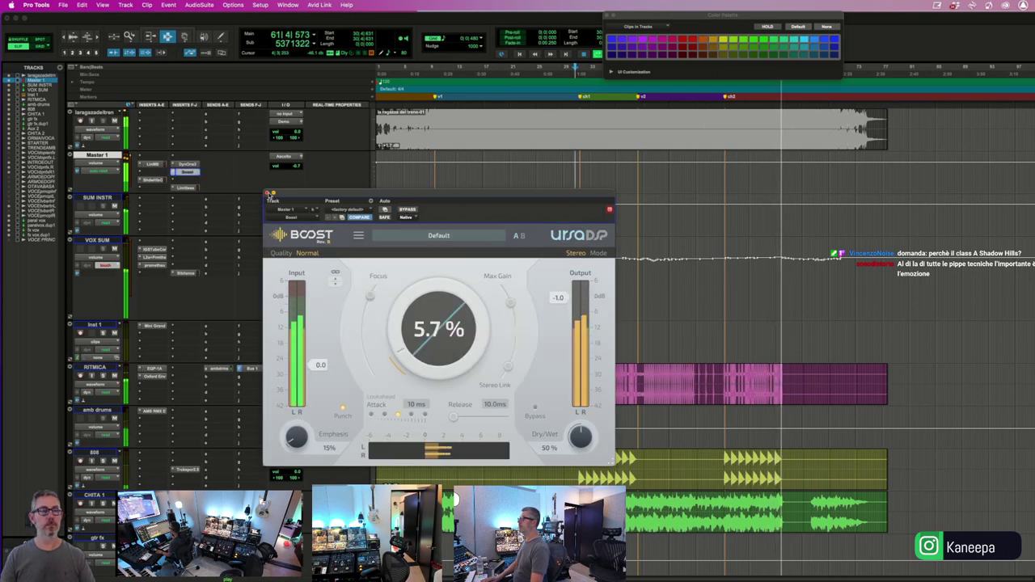
click(267, 195)
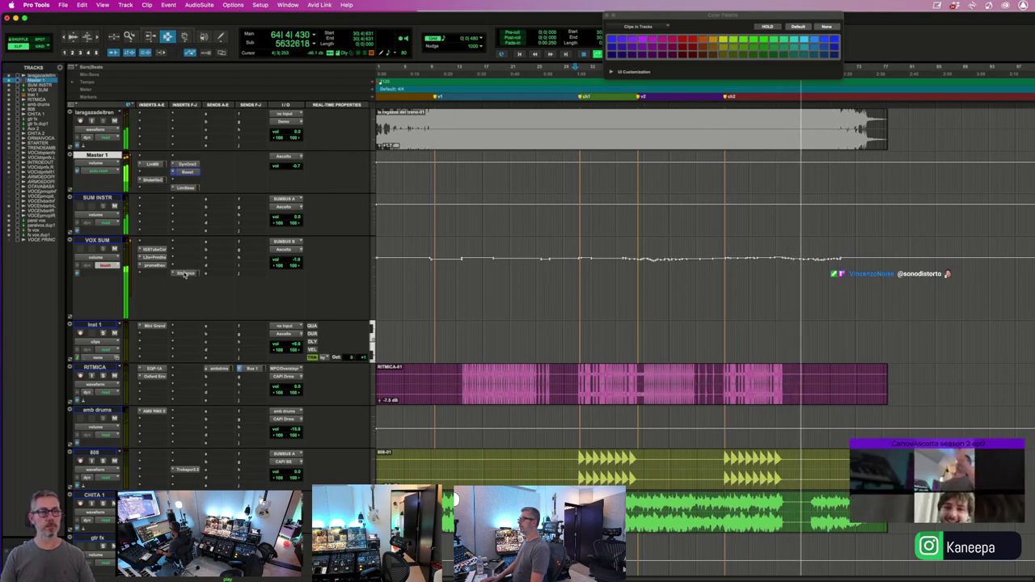
- Insert soothe2 on the VOX SUM track in the empty slot above Sibilance
click(185, 273)
click(189, 256)
click(189, 257)
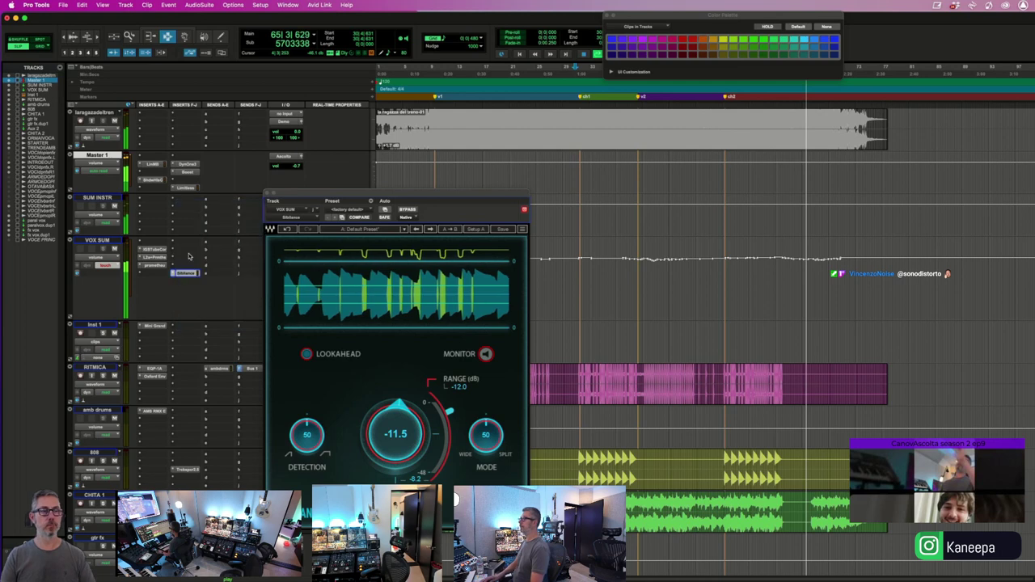
click(188, 231)
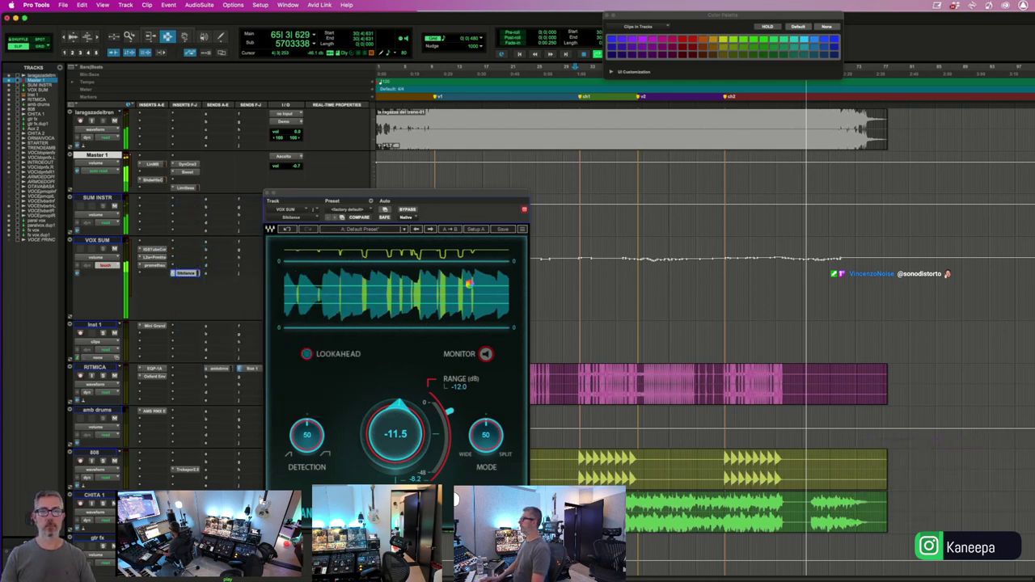
key(Return)
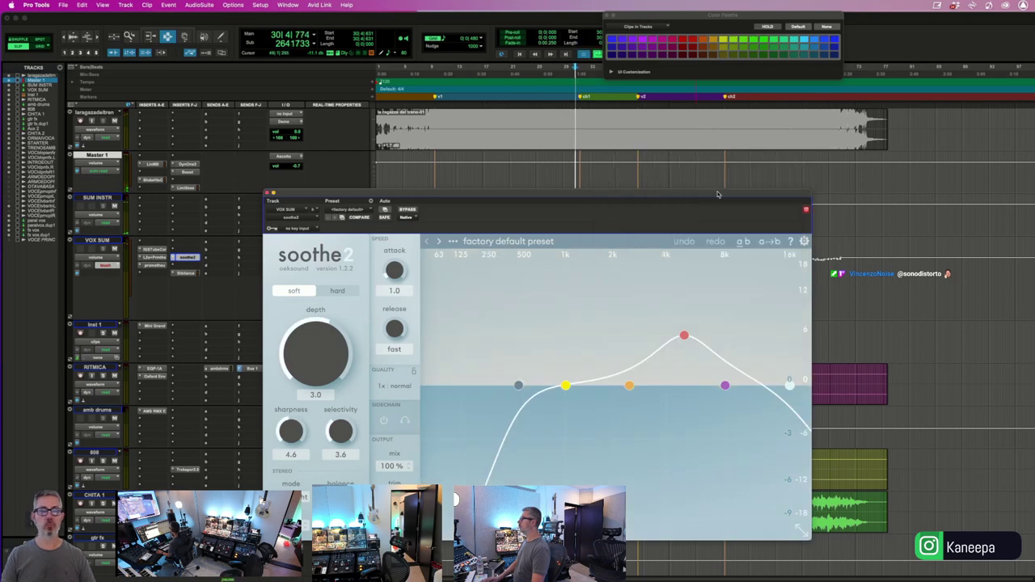
- Lower soothe2's depth to 0.2 on VOX SUM while auditioning the song
key(space)
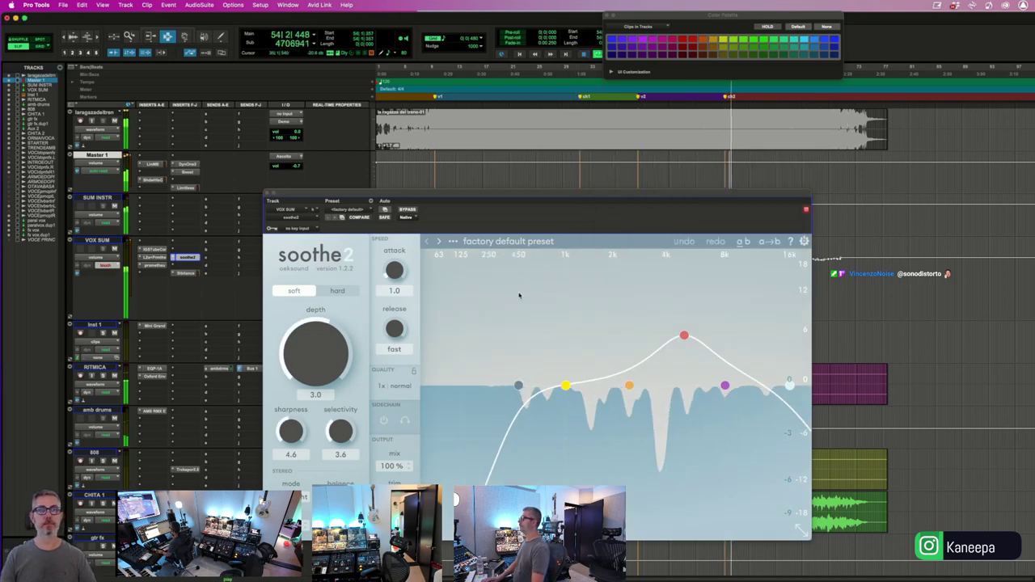
click(515, 213)
click(603, 157)
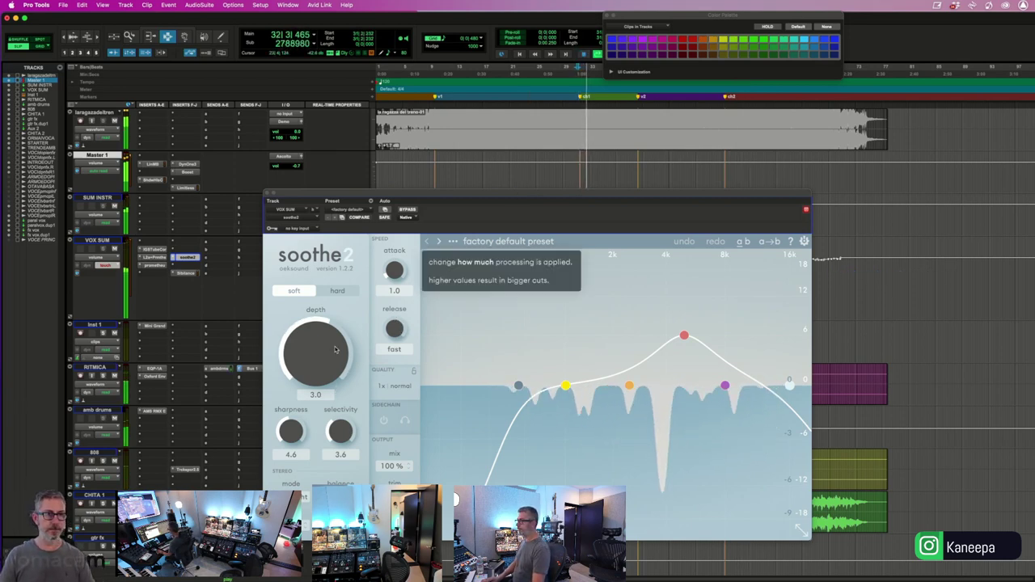
click(315, 369)
drag(314, 368, 308, 372)
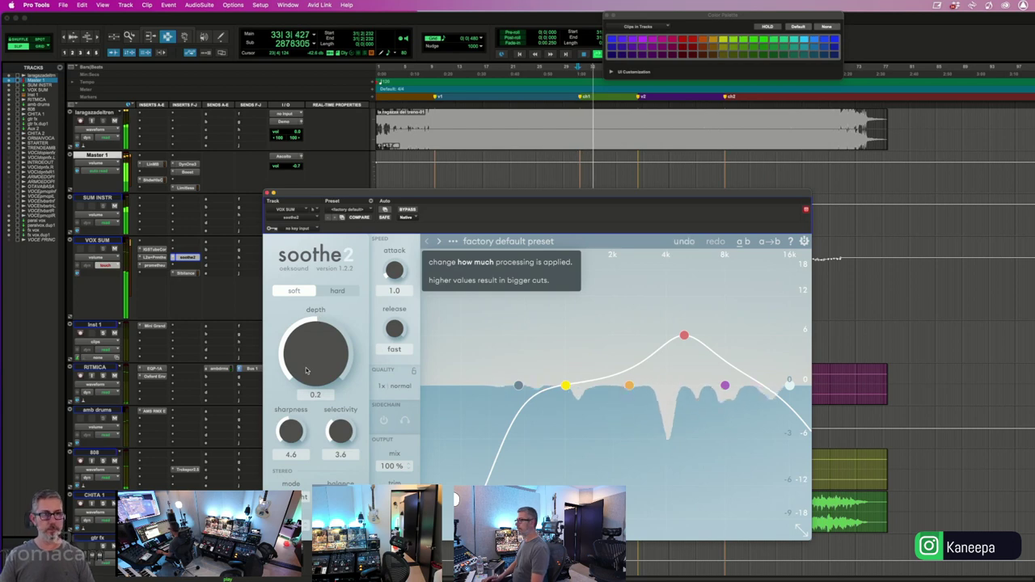
key(space)
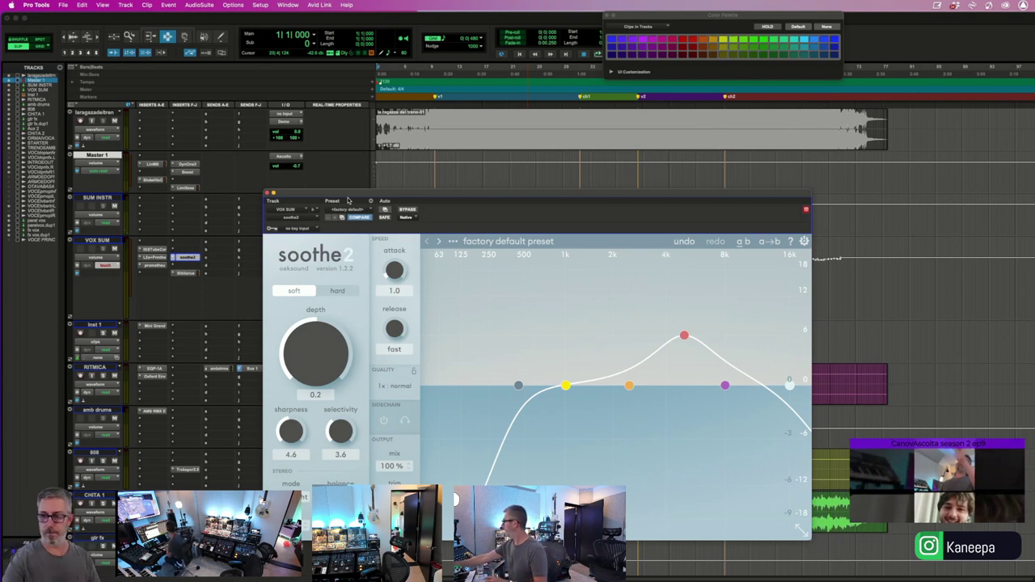
key(space)
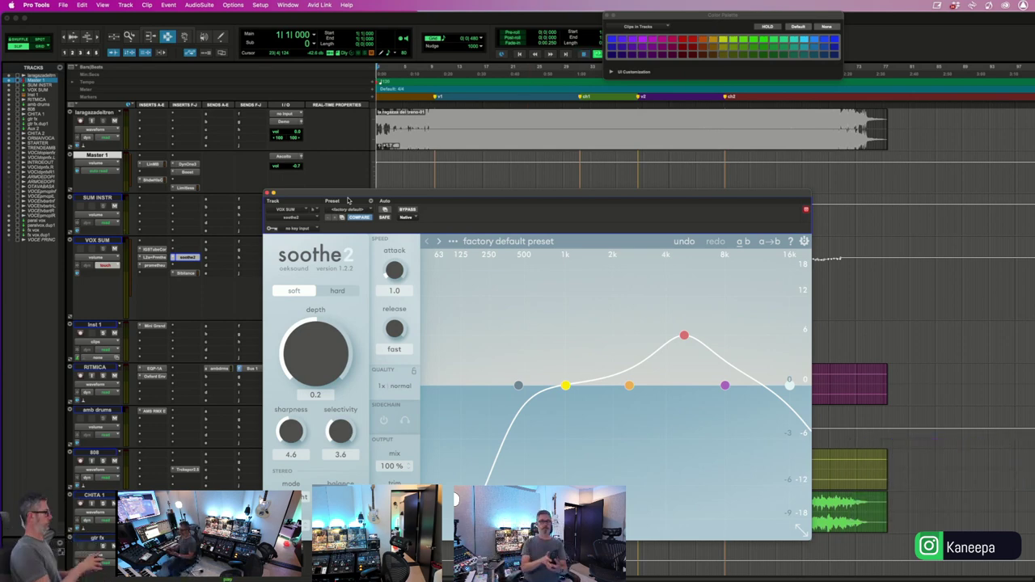
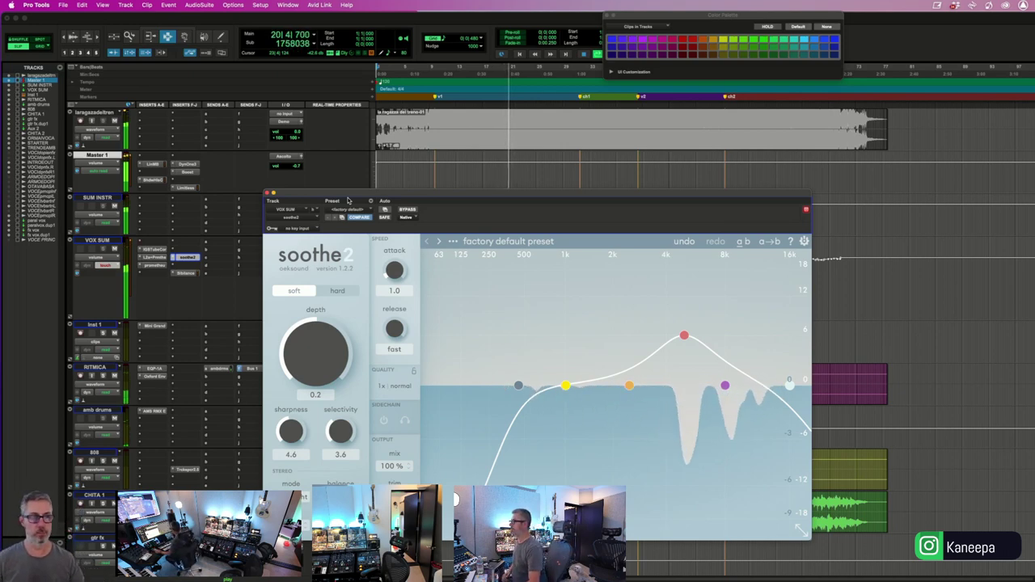
- Set soothe2's depth to -2.0 and its mix to 86%, and close the plug-in window
click(353, 91)
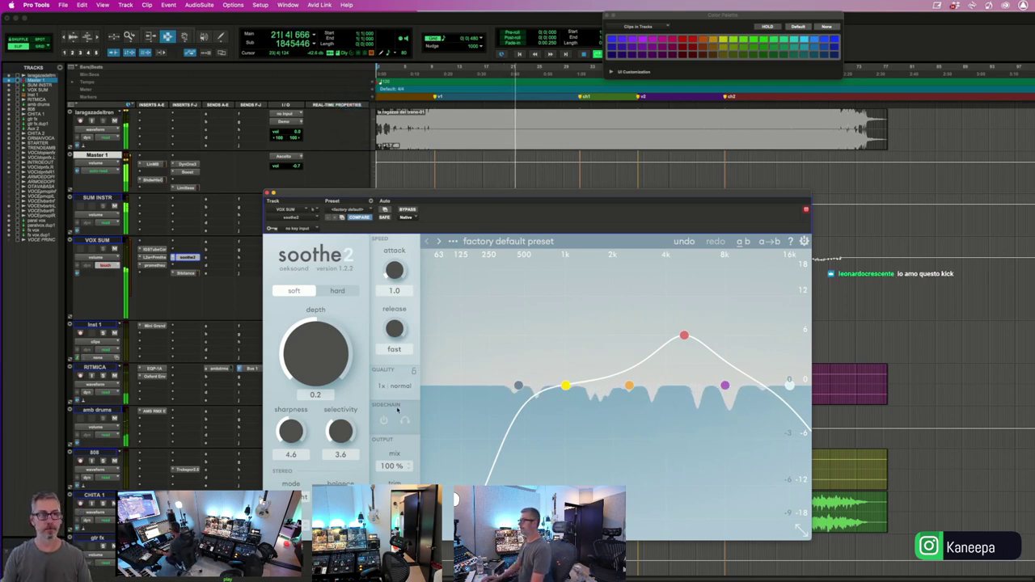
drag(308, 349, 308, 364)
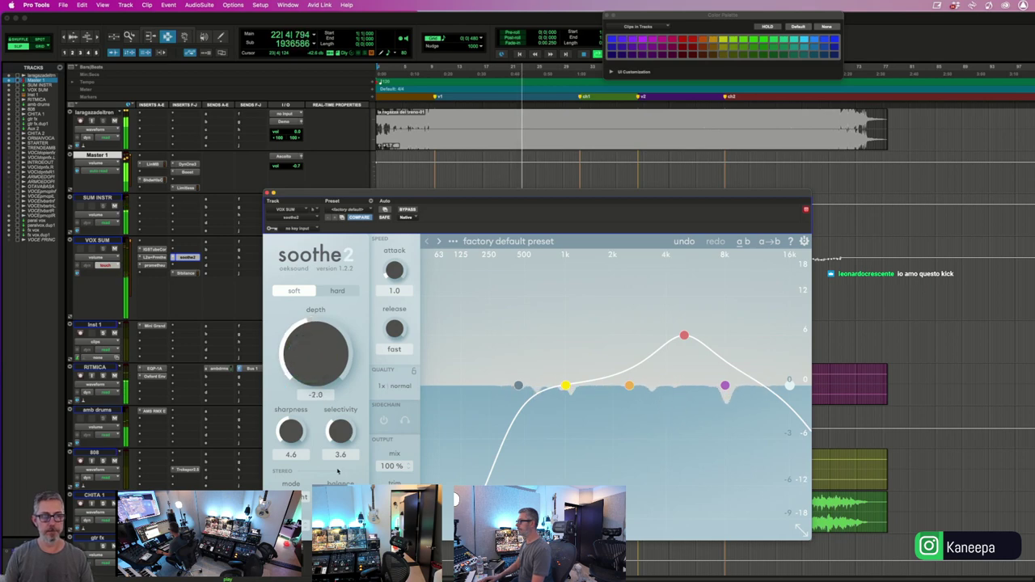
mouse_move(392, 466)
mouse_down()
mouse_move(391, 477)
mouse_move(391, 464)
mouse_up()
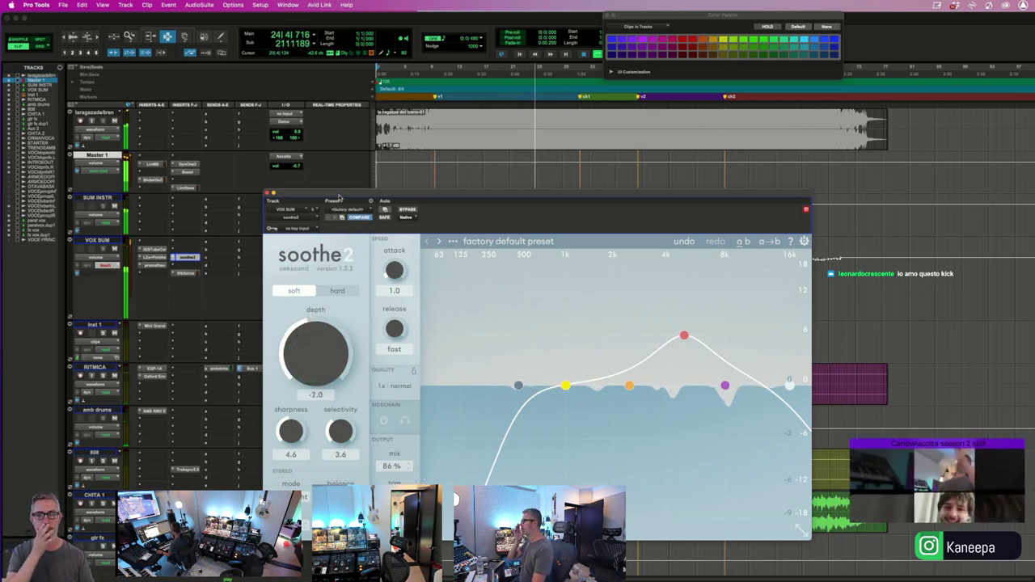
drag(339, 197, 329, 142)
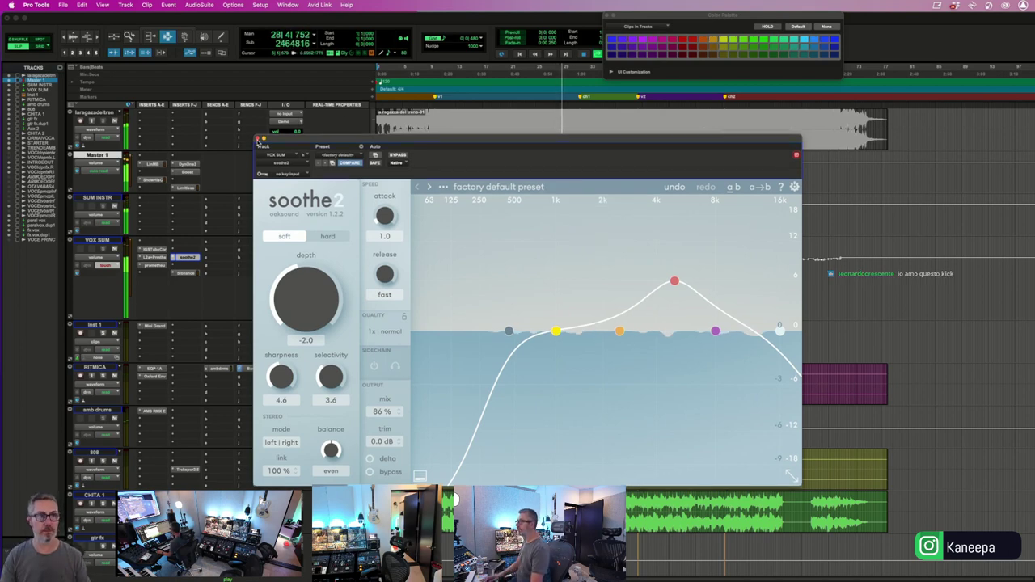
click(258, 140)
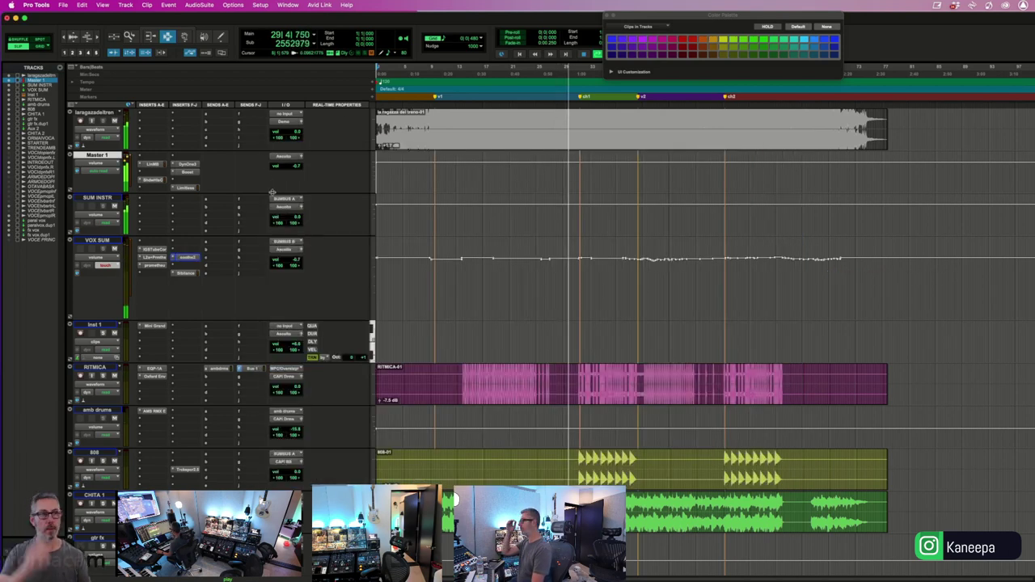
- Add a send on the RITMICA track to a new stereo aux input track named "paral drms"
scroll(254, 240, down, 5)
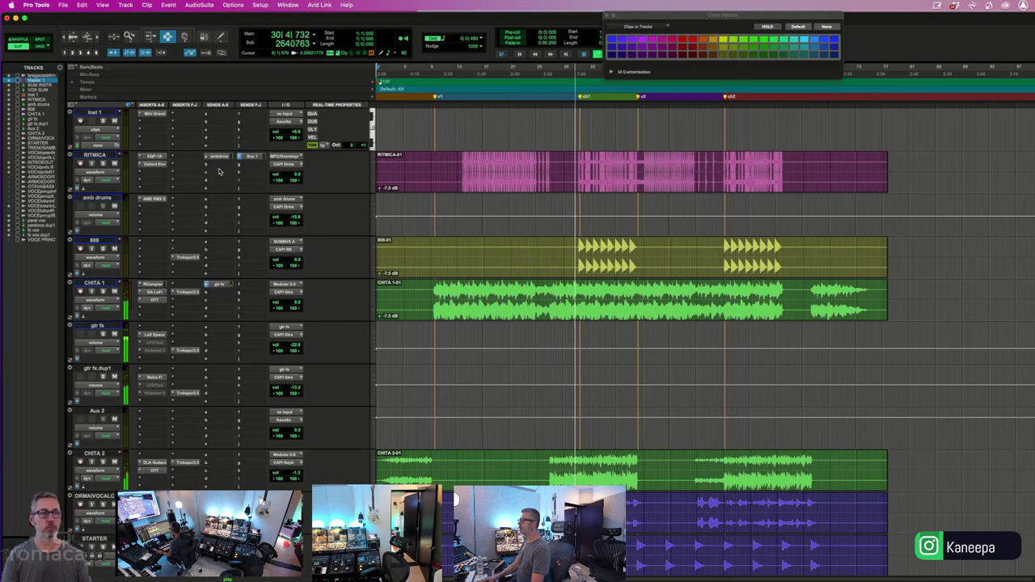
click(257, 170)
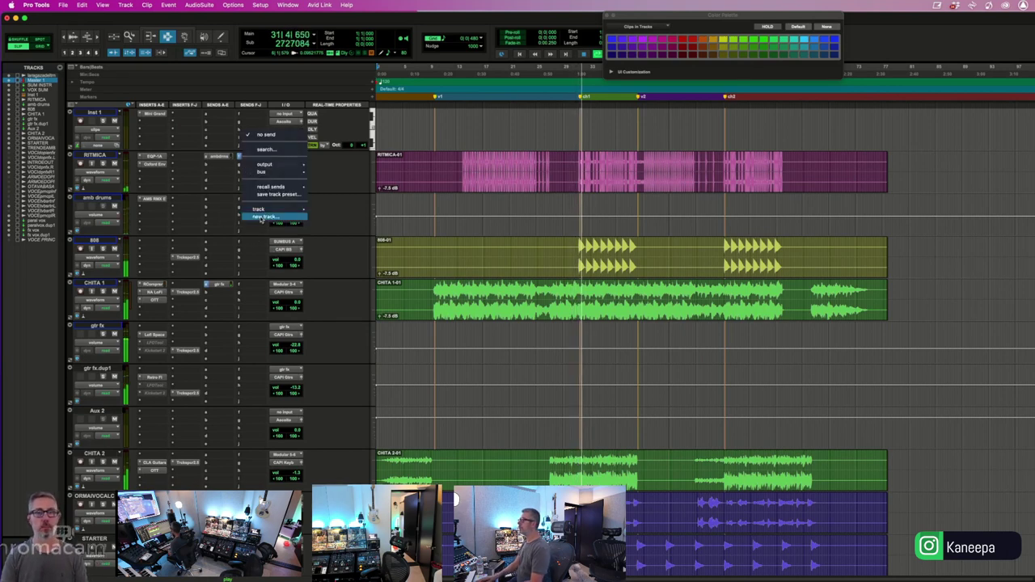
click(261, 219)
text(paral)
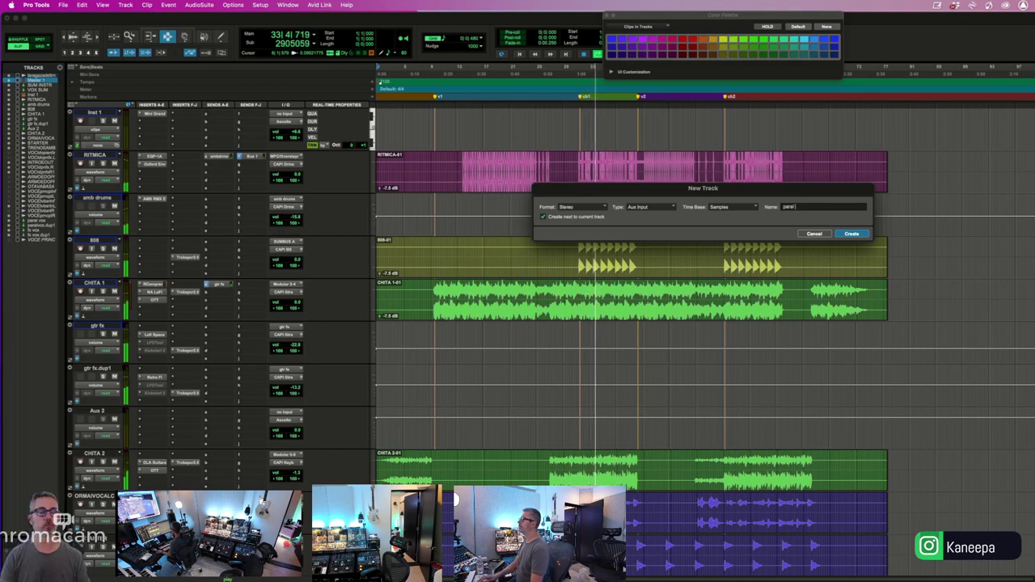
text( drms)
key(Return)
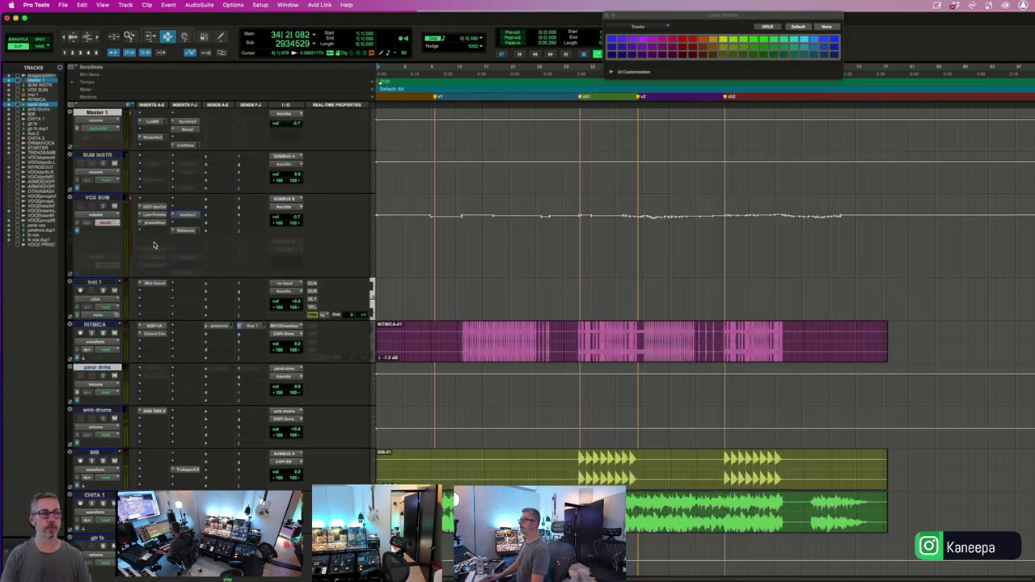
- Route the paral drms track's output to CAPI Drms and insert the Arousor compressor on it
click(285, 377)
text(capi)
key(Return)
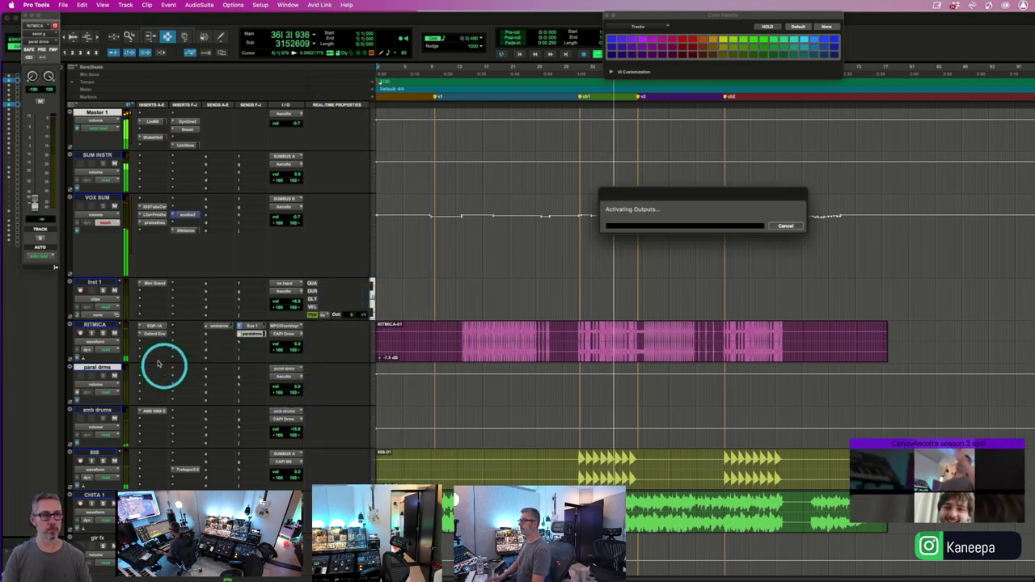
click(158, 372)
key(Escape)
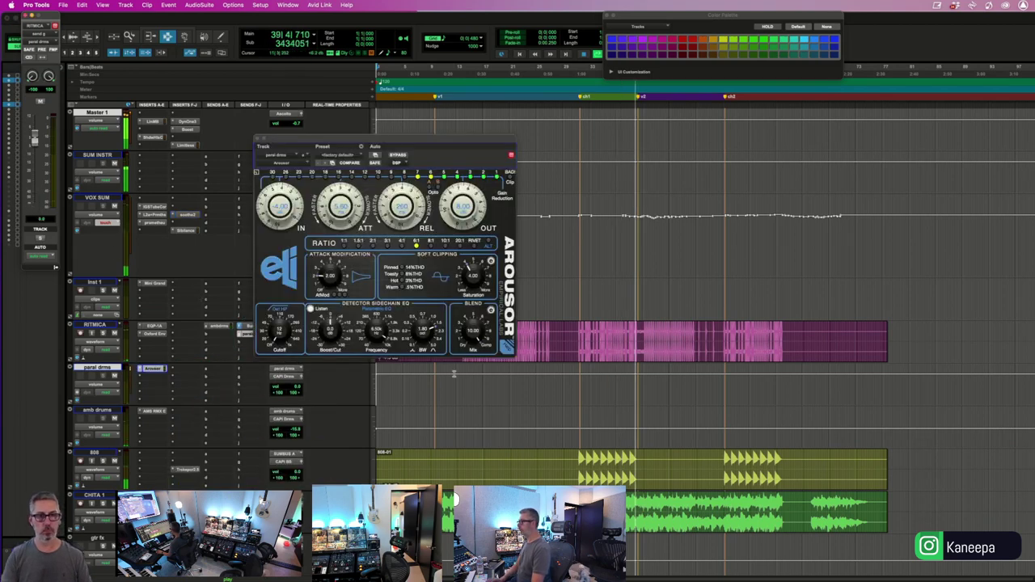
- Set Arousor to input -1.20, attack 3.80, release 190, output -2.20 and ratio 4:1, and lower the paral drms volume to -11.9 dB
click(476, 400)
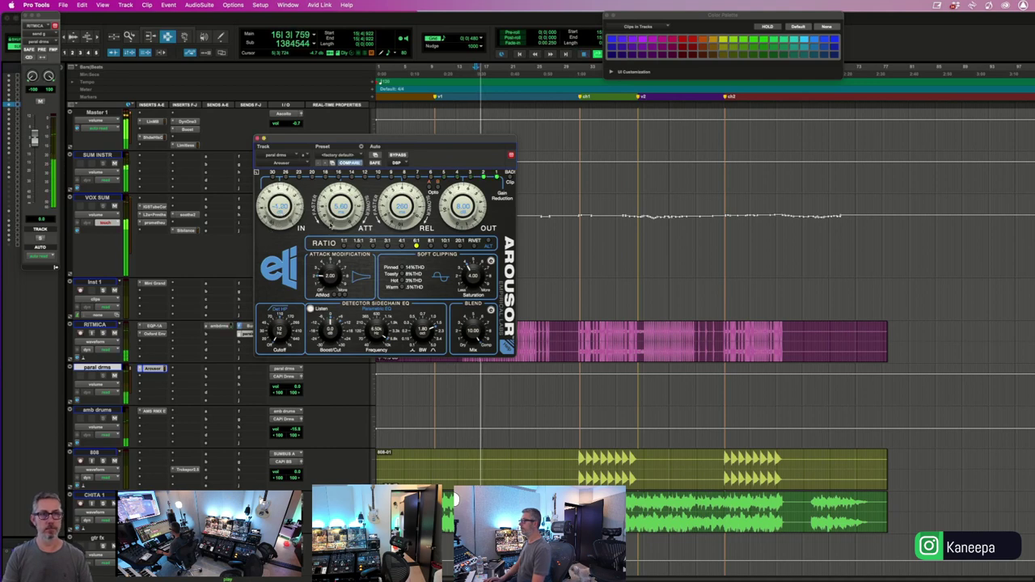
drag(332, 217, 331, 228)
drag(417, 199, 462, 230)
click(402, 245)
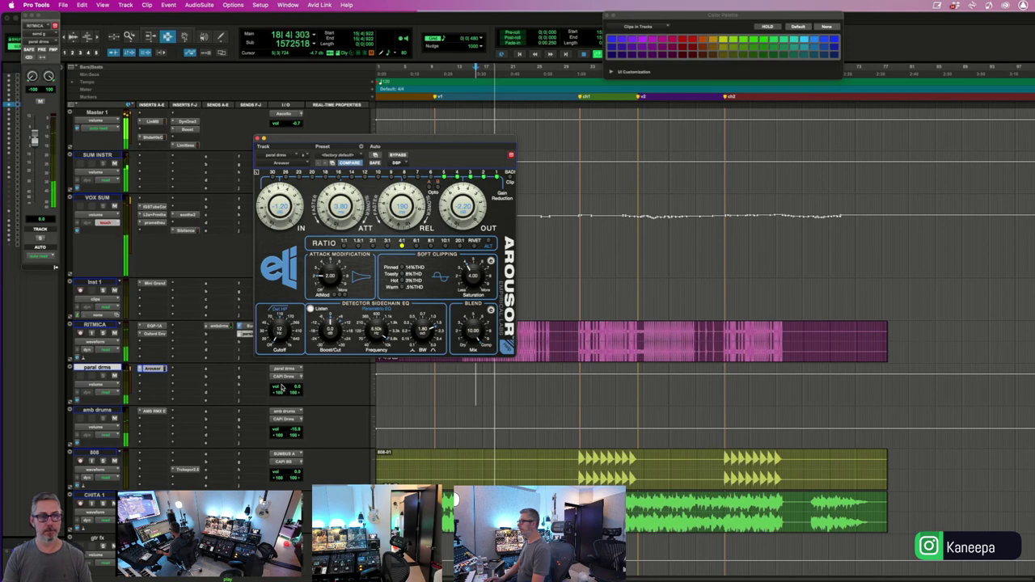
drag(282, 388, 281, 394)
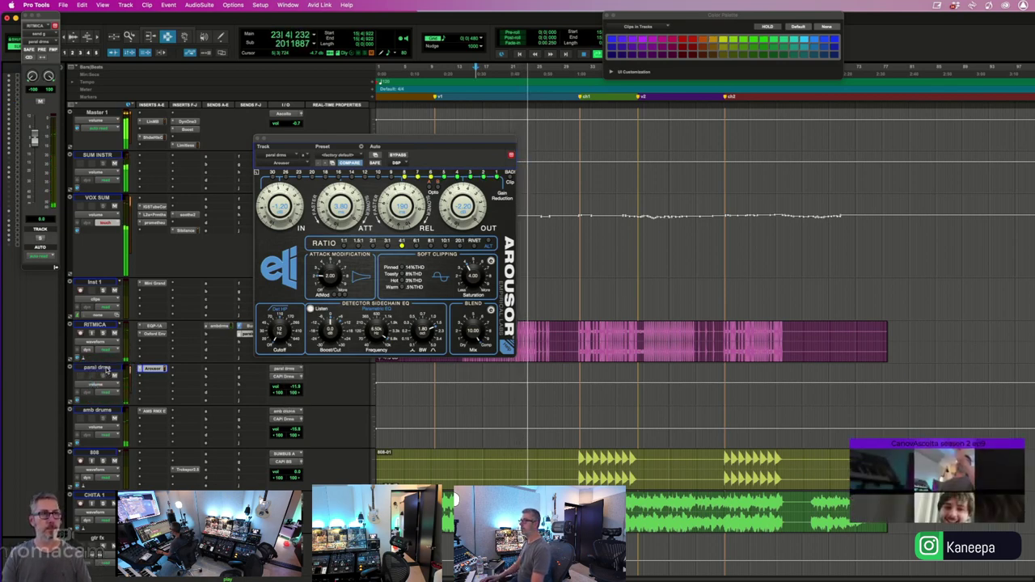
- Duplicate the paral drms track
click(125, 5)
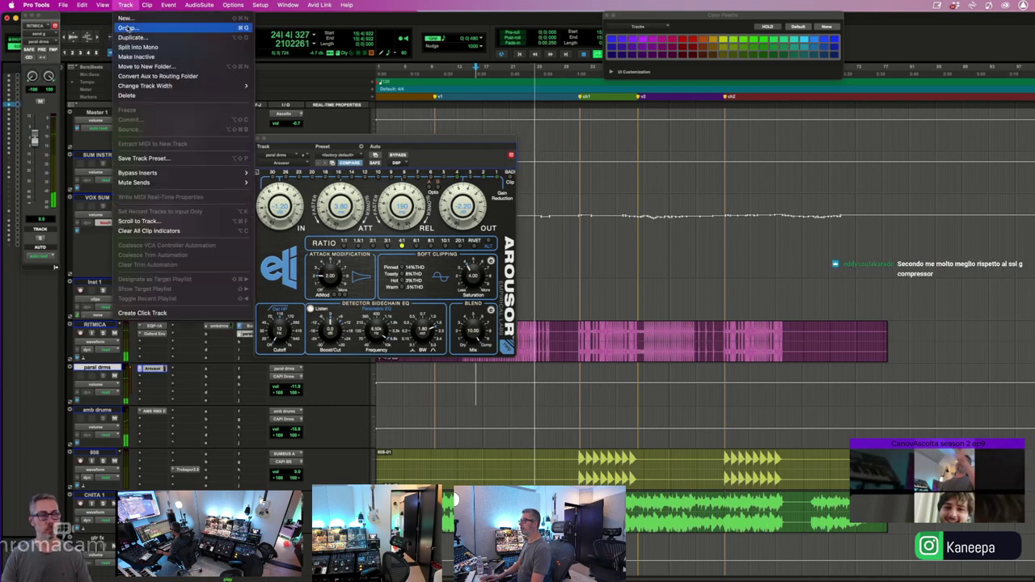
click(132, 38)
key(Return)
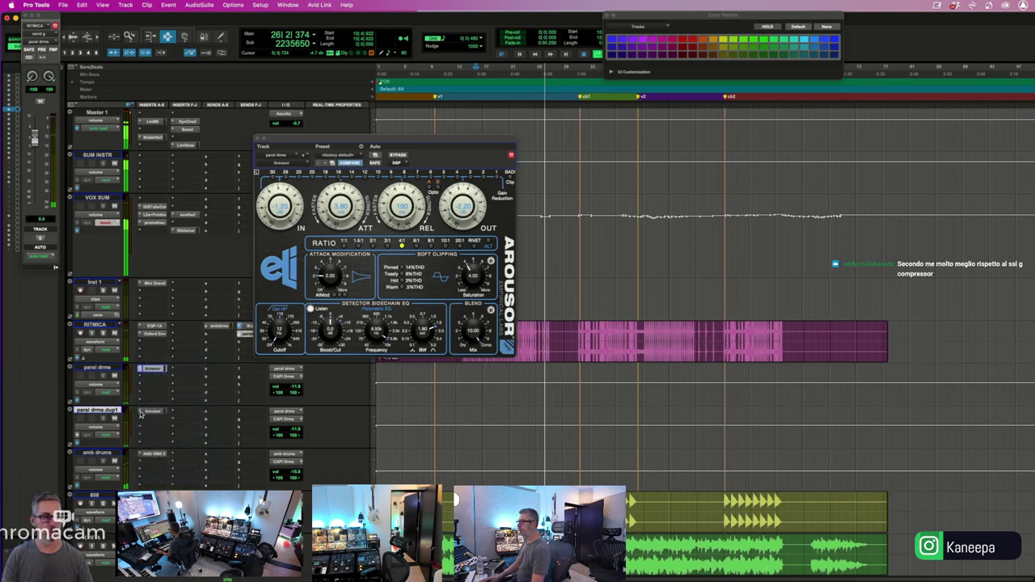
- Replace Arousor on the duplicated paral drms track with the stereo Black Box Analog Design HG-2 and dismiss the error message
click(145, 421)
text(black)
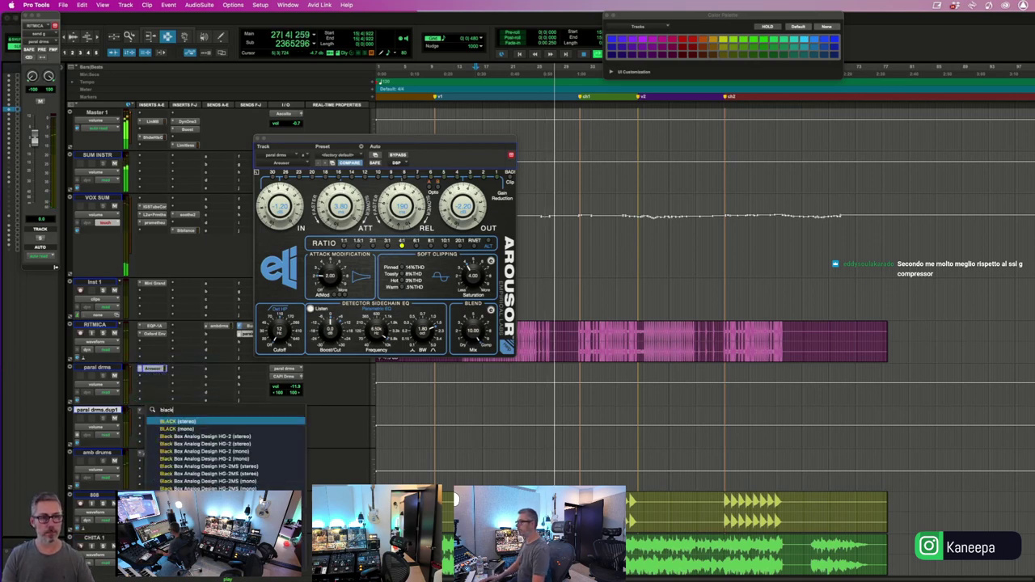
click(189, 427)
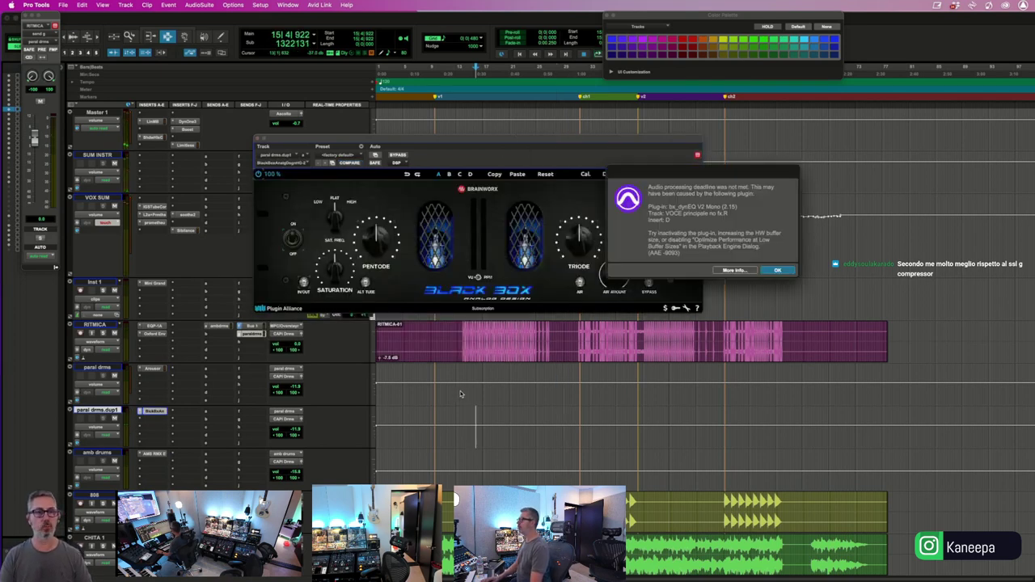
key(Return)
- Switch on saturation, Alt Tube and Air in the Black Box HG-2, raising Pentode, Triode and Saturation and lowering Output during playback
click(469, 384)
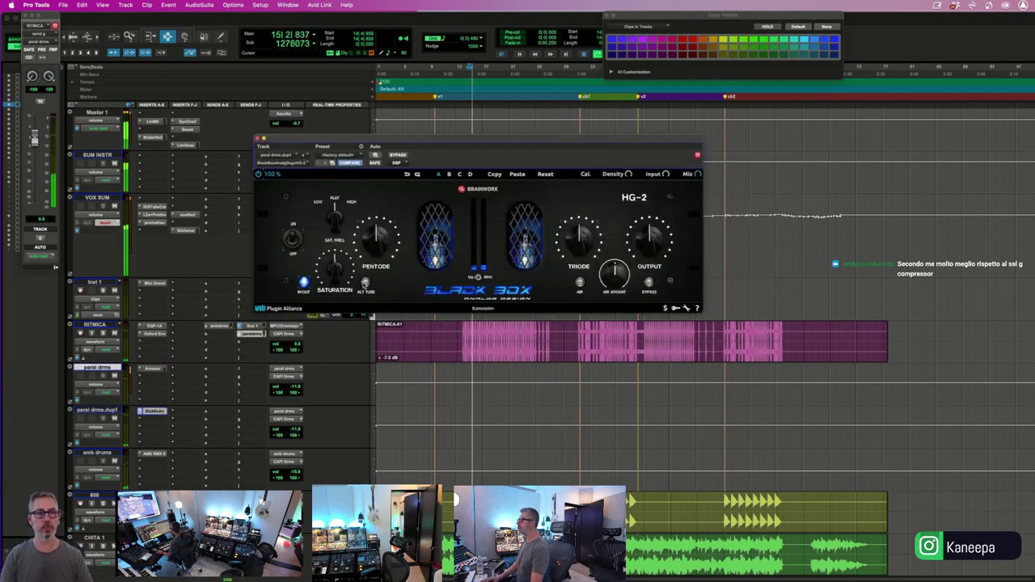
click(336, 236)
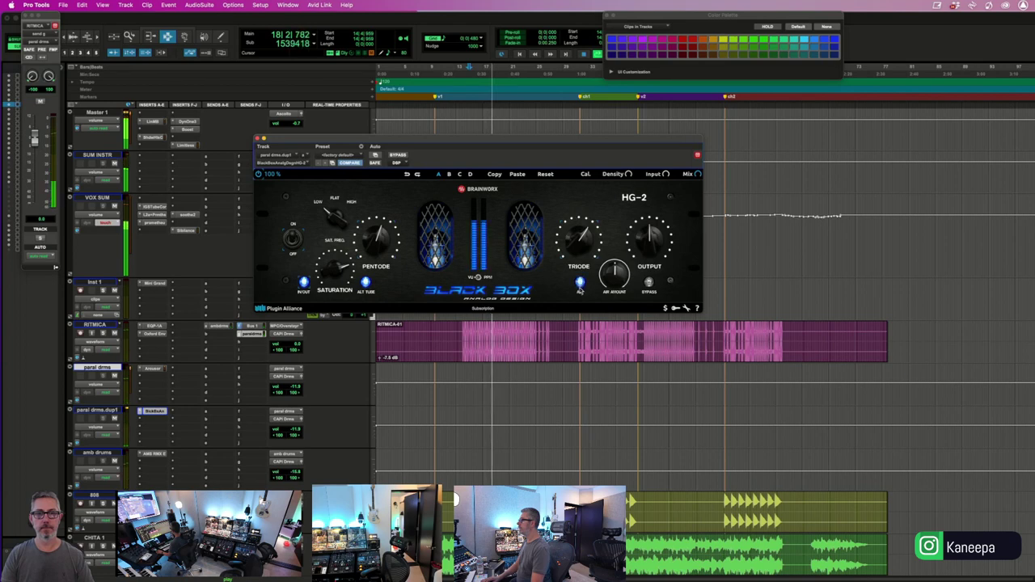
drag(339, 267, 326, 275)
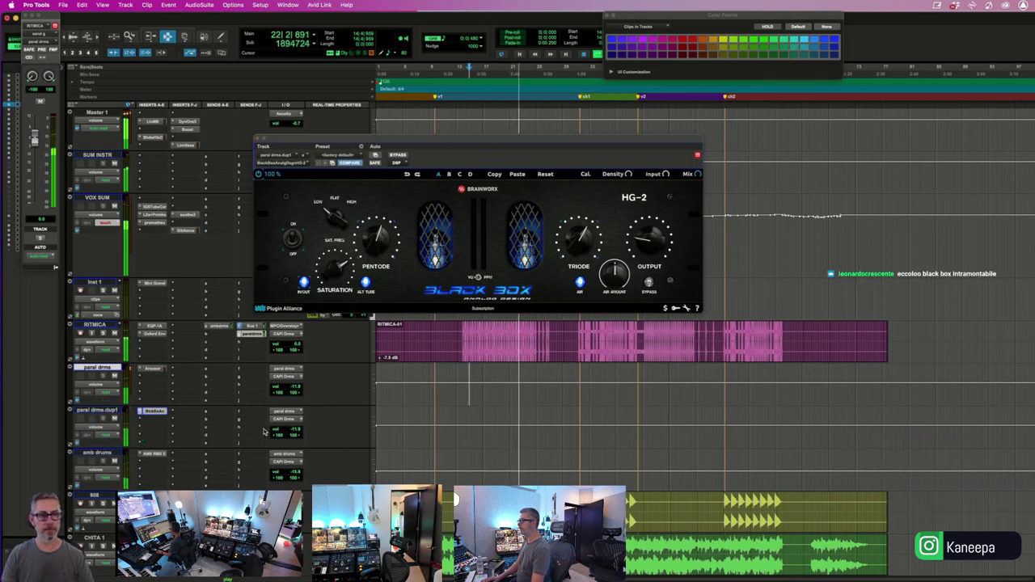
- Lower both parallel drum tracks to -13.9 dB and close the Black Box window
drag(282, 433, 282, 436)
drag(283, 386, 284, 390)
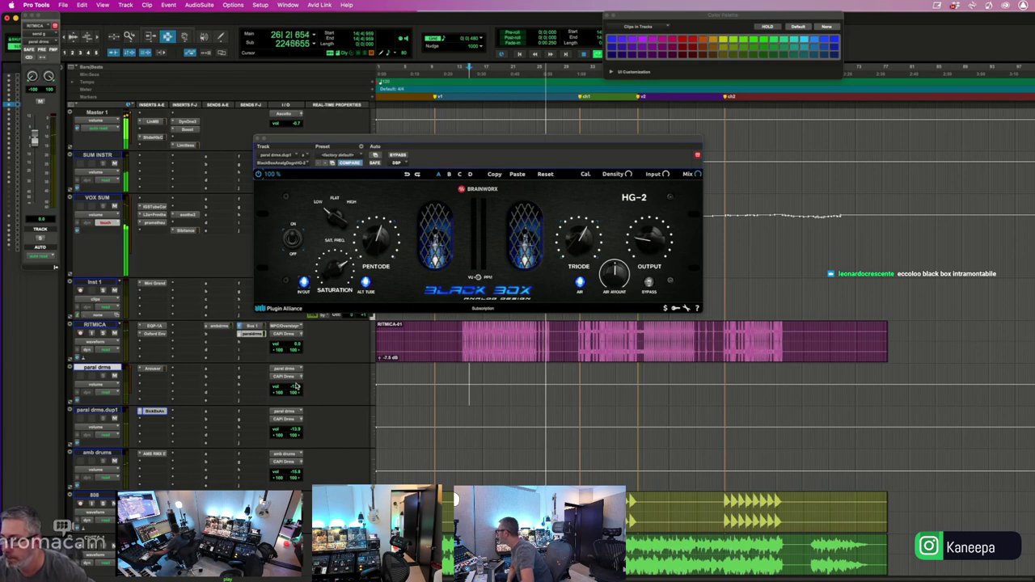
click(257, 140)
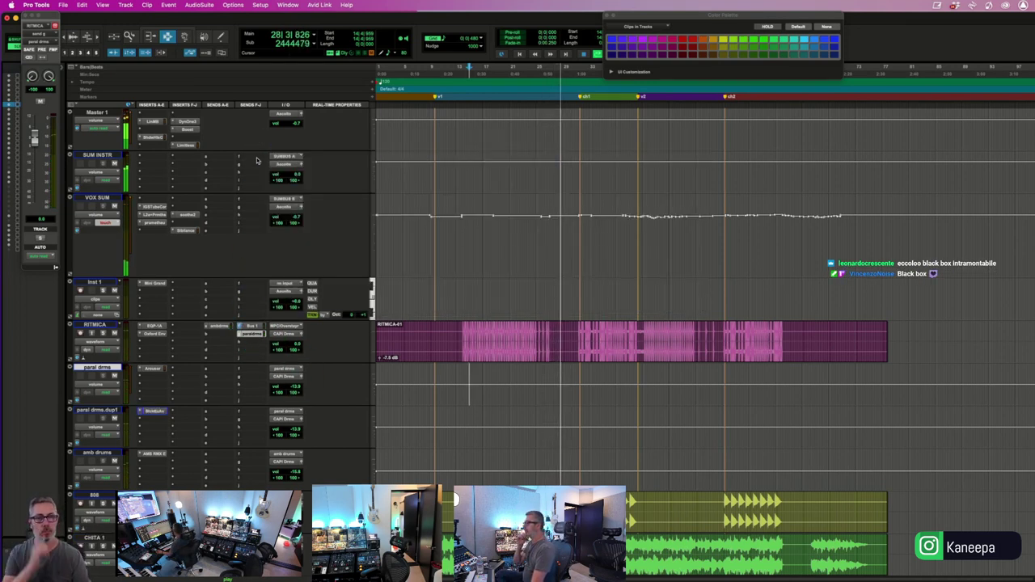
- Play the song from just before ch1 and check the LinMB, Limitless and Shadow Hills plug-ins on Master 1
click(553, 342)
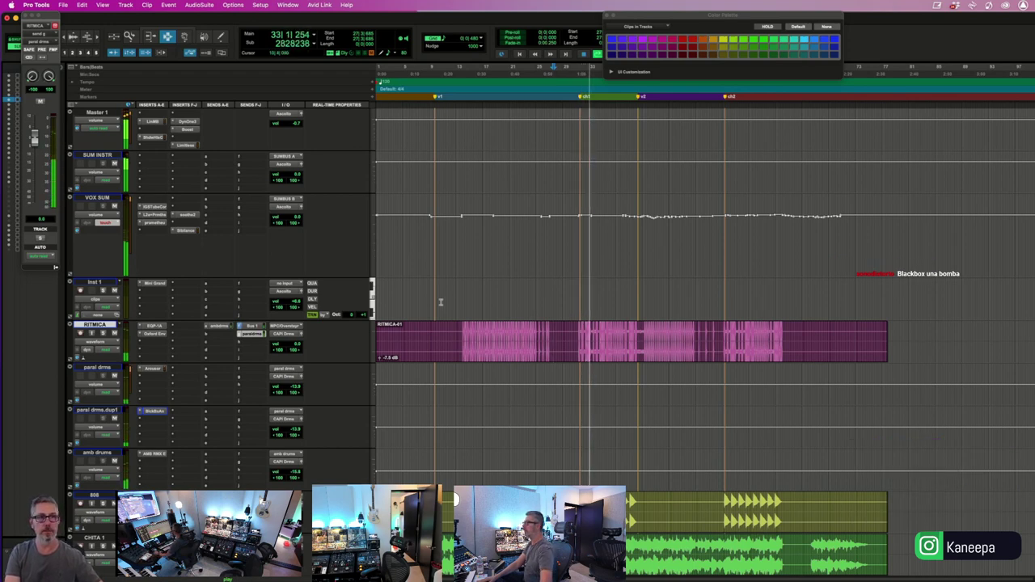
scroll(197, 202, up, 1)
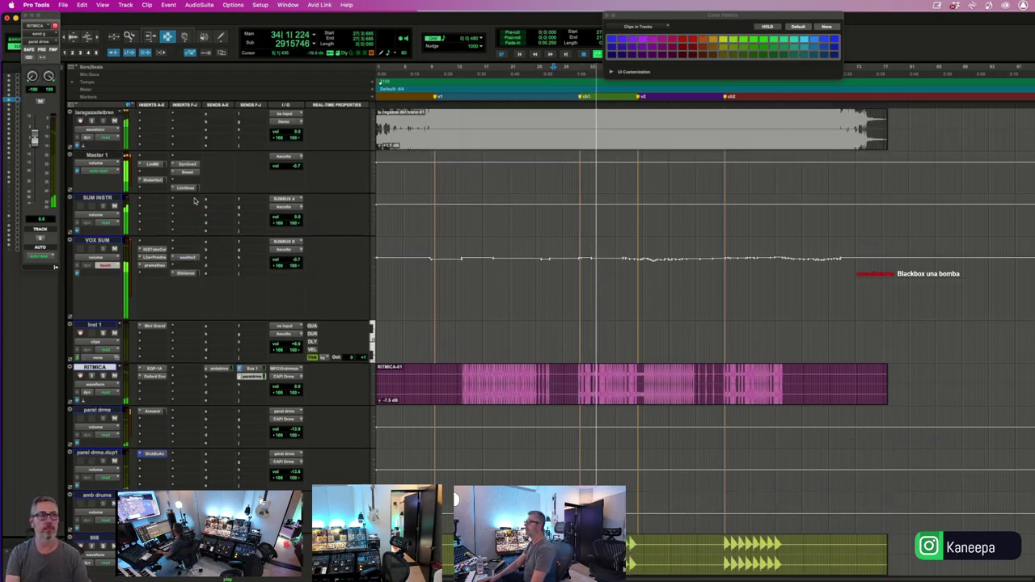
click(150, 164)
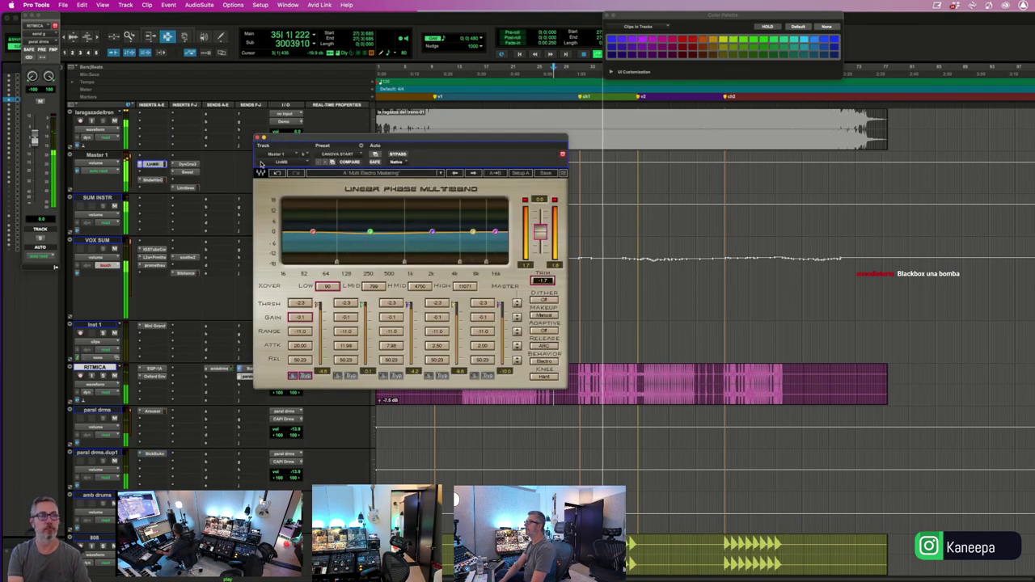
click(185, 188)
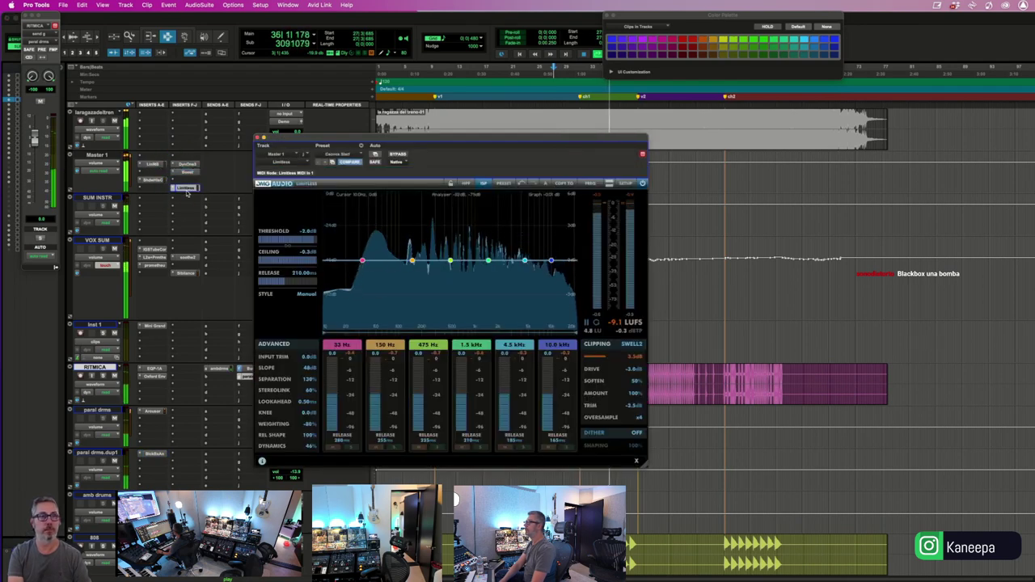
click(185, 189)
click(154, 179)
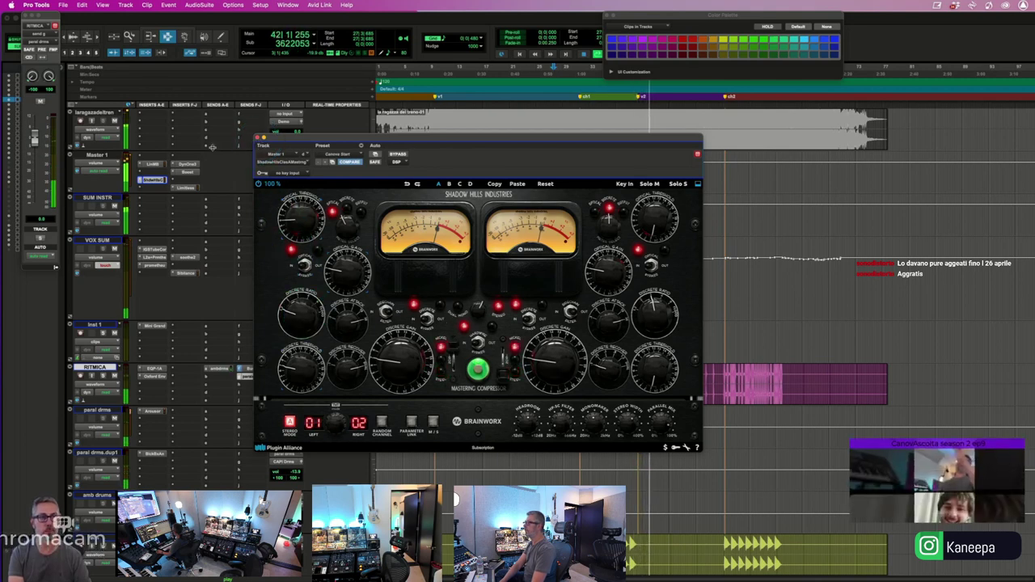
- Take DynOne on Master 1 out of bypass, set its linked bands to -12.0 dB and close it
click(187, 165)
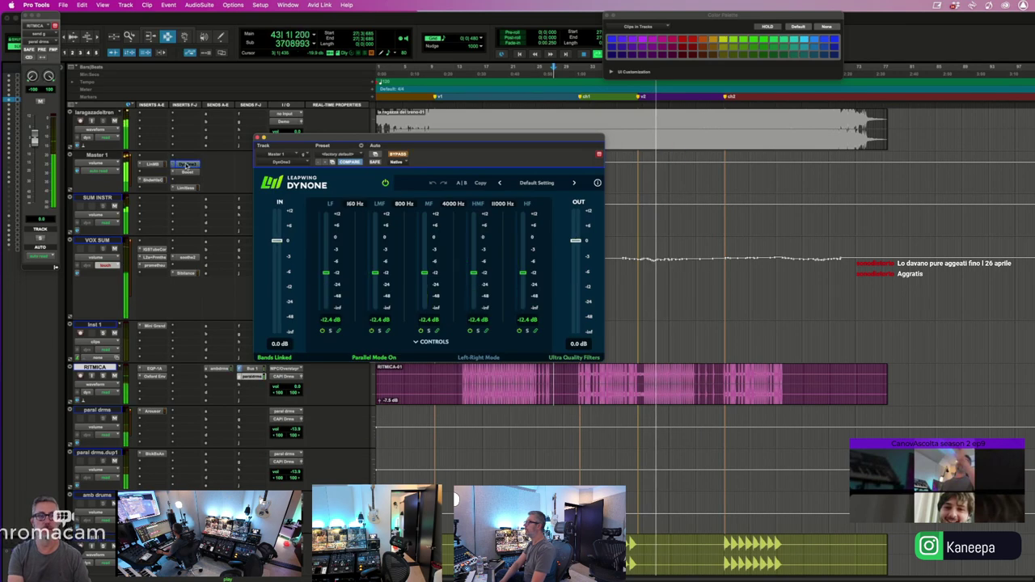
click(188, 165)
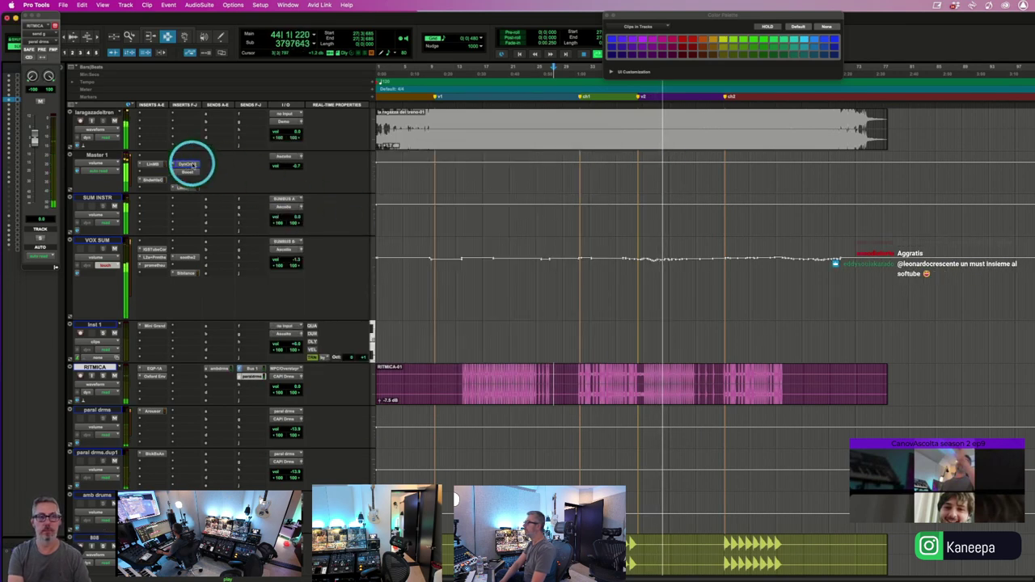
click(188, 165)
drag(525, 276, 526, 275)
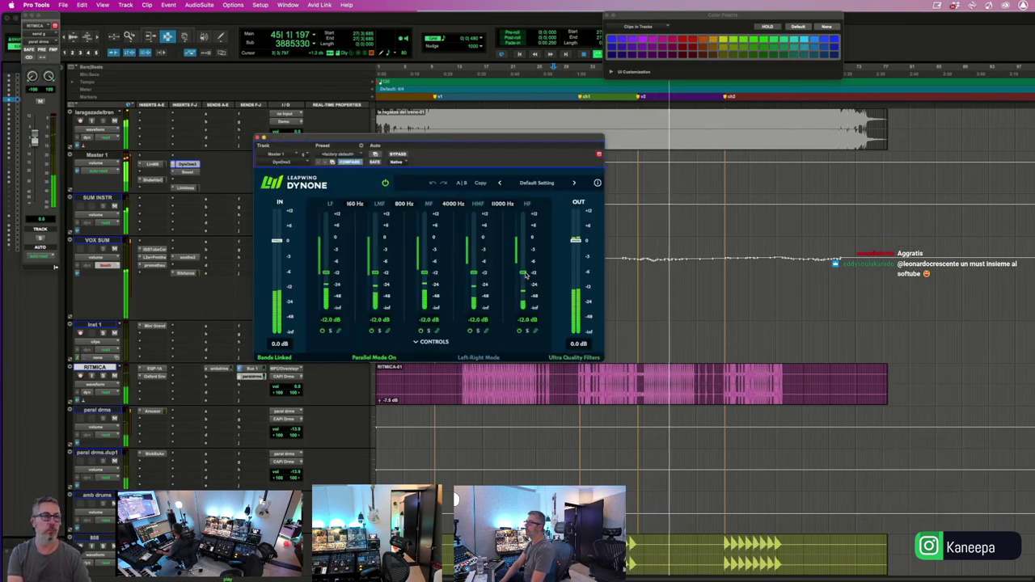
click(258, 138)
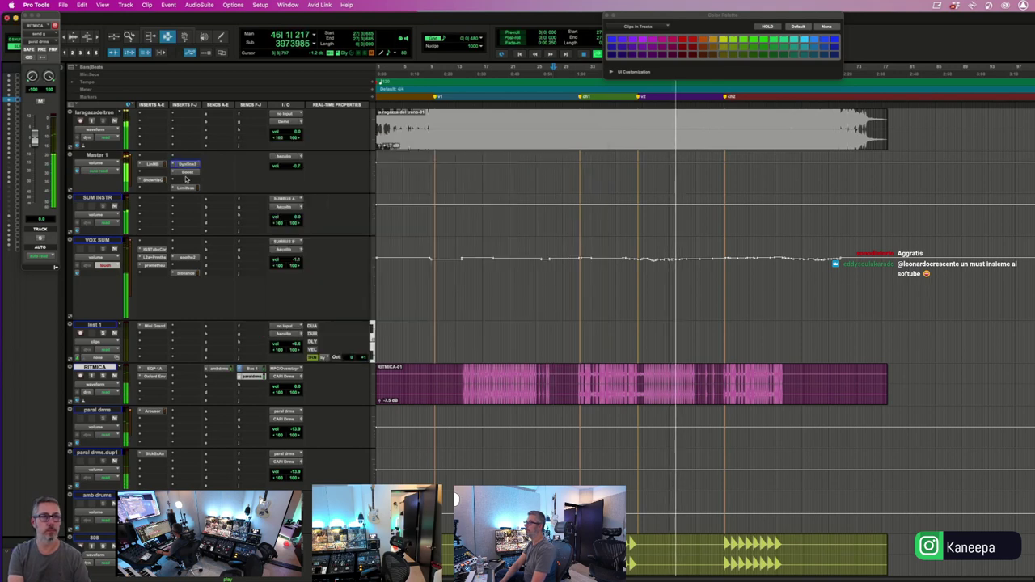
- Compare the Boost plug-in on Master 1 bypassed and active during playback
click(186, 172)
super+click(185, 173)
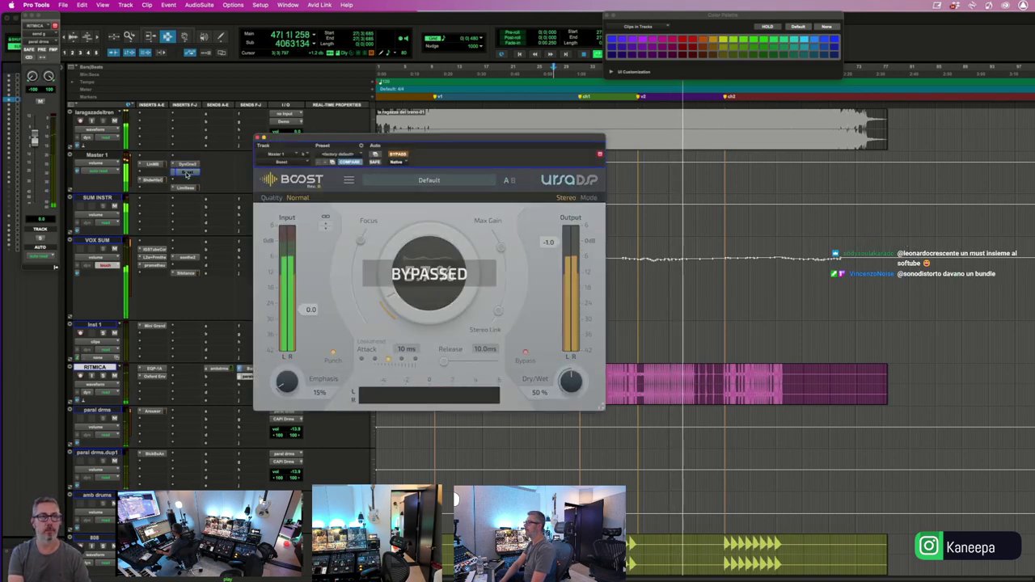
super+click(186, 172)
- Set the Limitless threshold on Master 1 to -3.0 dB, restart its loudness measurement and close the plug-in
click(187, 189)
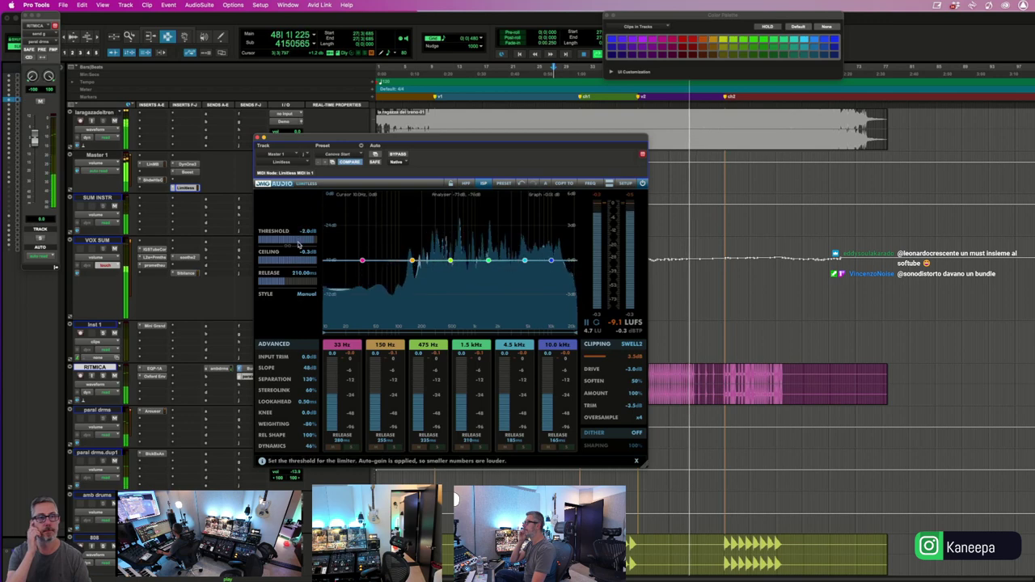
drag(295, 243, 296, 246)
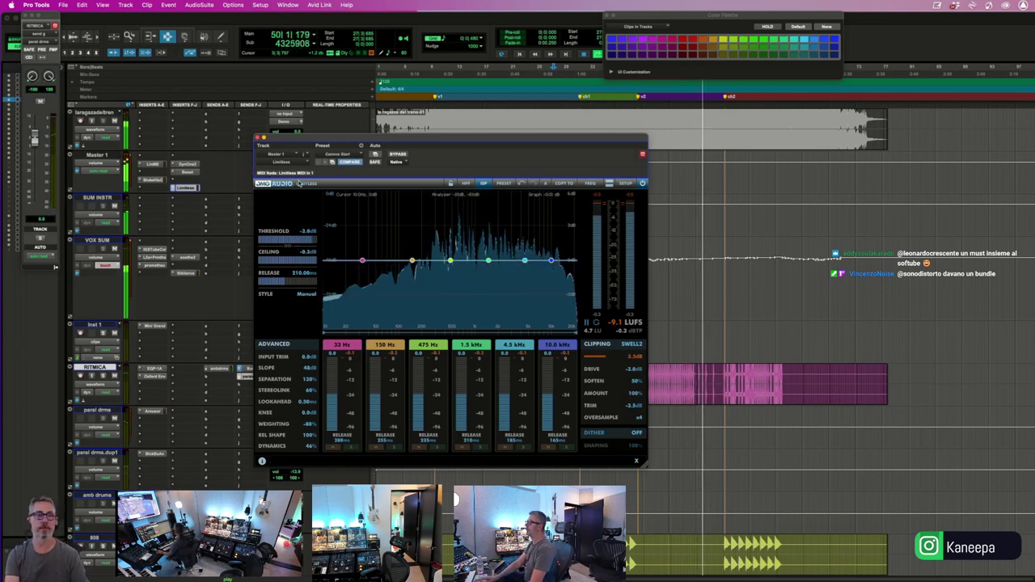
click(595, 325)
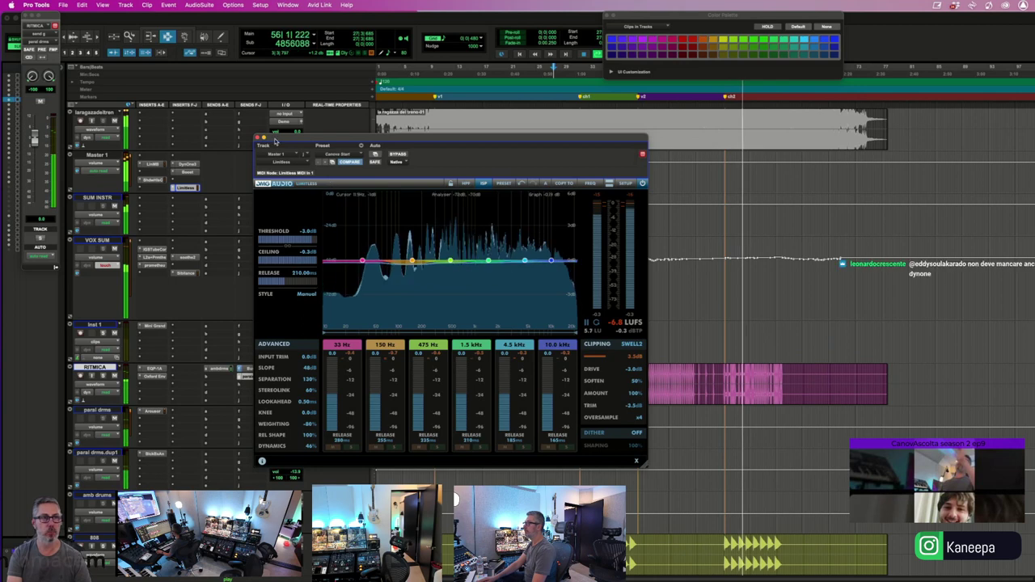
click(189, 188)
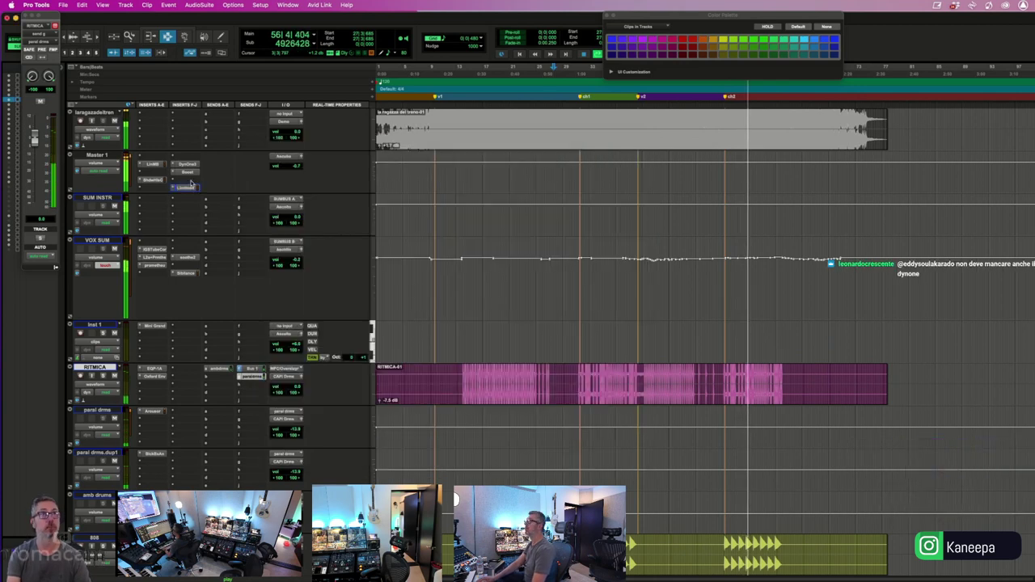
- Insert spiff on Master 1 just before Limitless and play the song from ch2
click(190, 260)
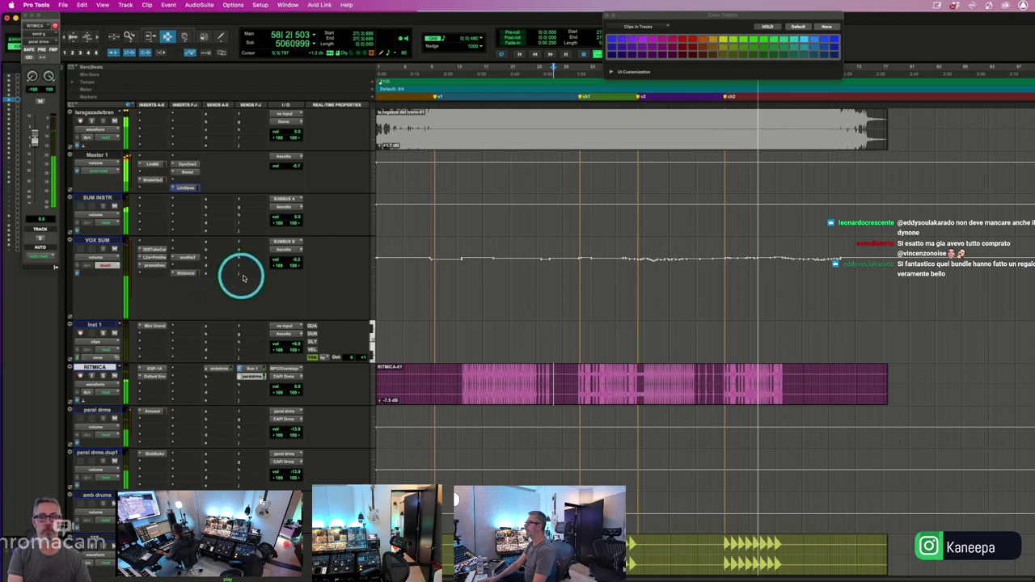
click(186, 179)
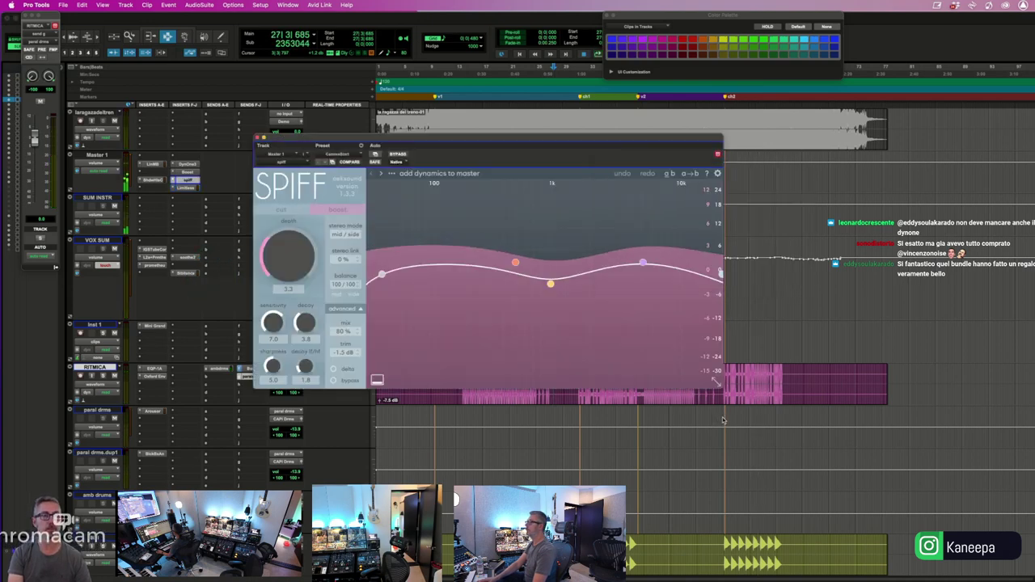
click(273, 208)
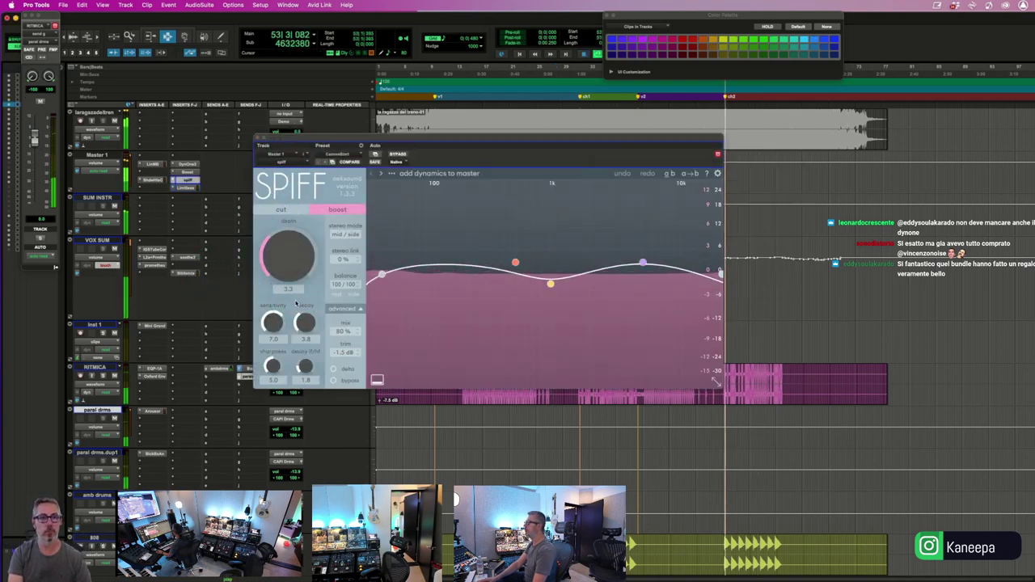
- Compare spiff bypassed and active, and set its mix to 70 % and trim to -0.8 dB
click(394, 154)
click(395, 154)
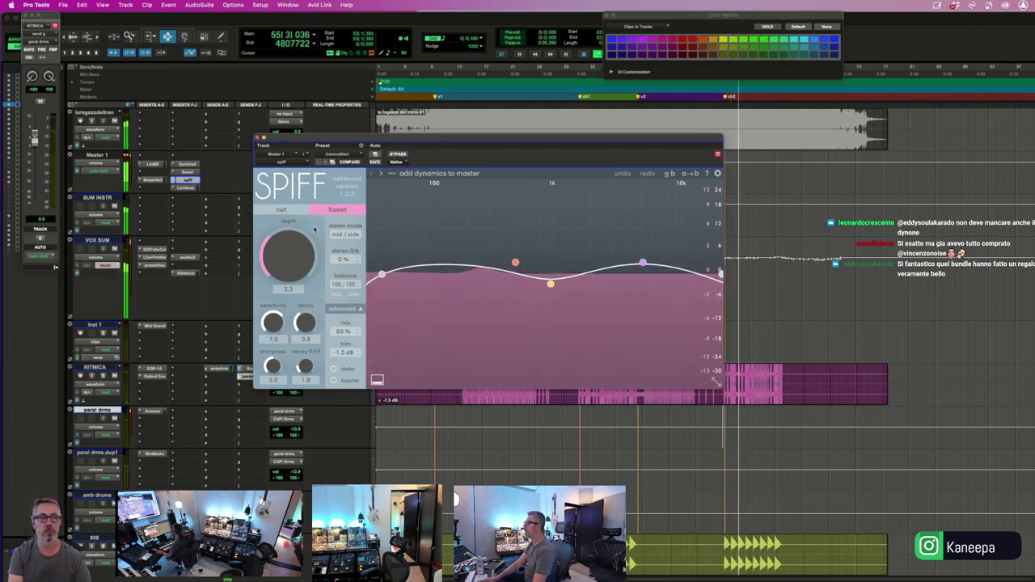
drag(341, 321, 343, 354)
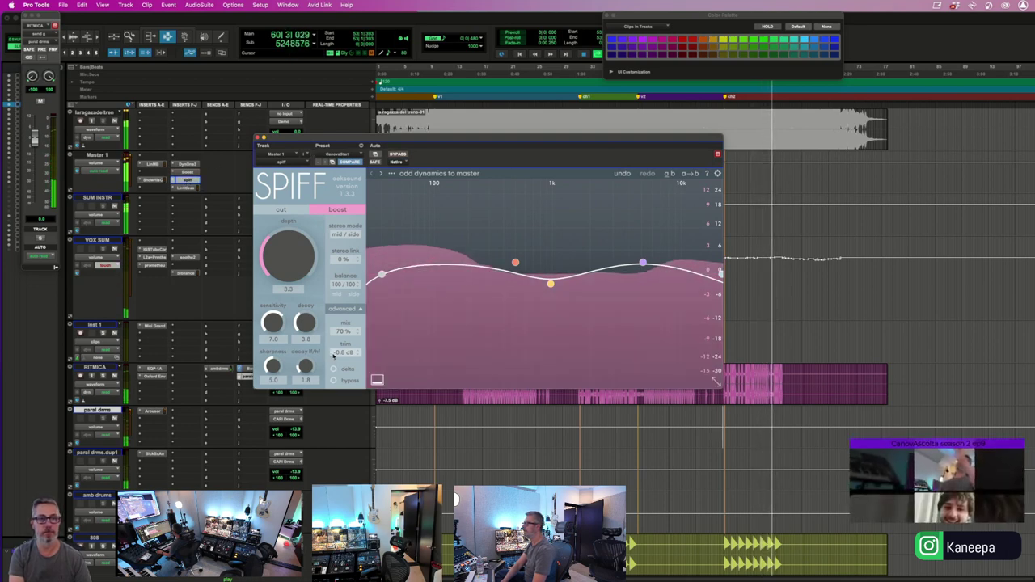
- Check the Limitless levels and loudness on Master 1 while the last chorus plays, and close the plug-in
click(186, 188)
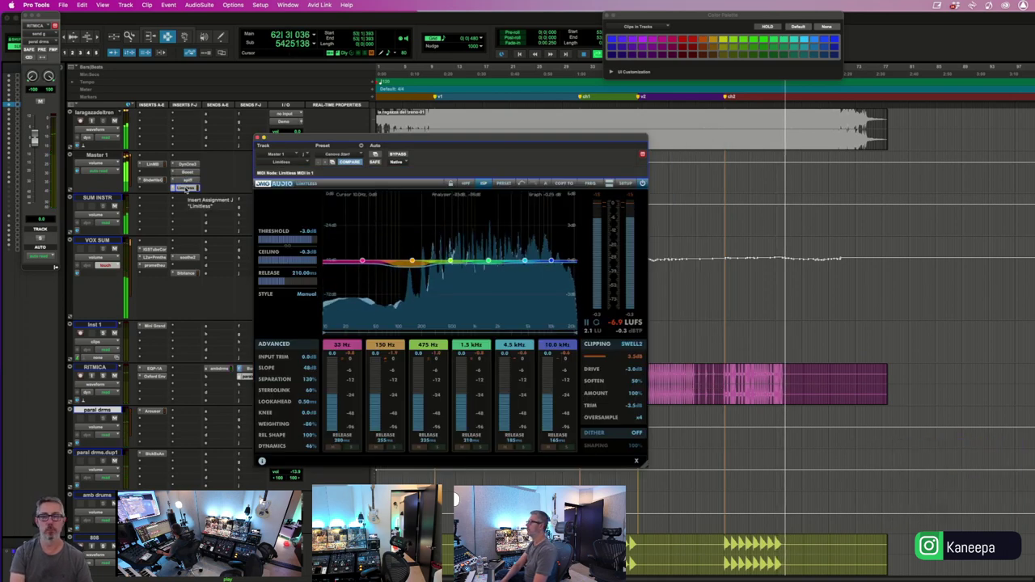
click(186, 189)
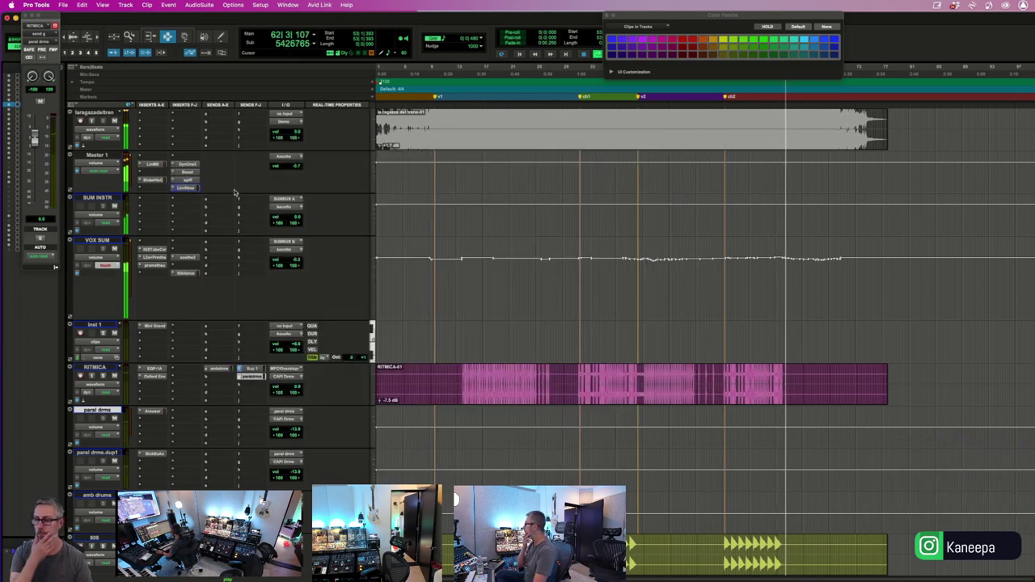
click(466, 261)
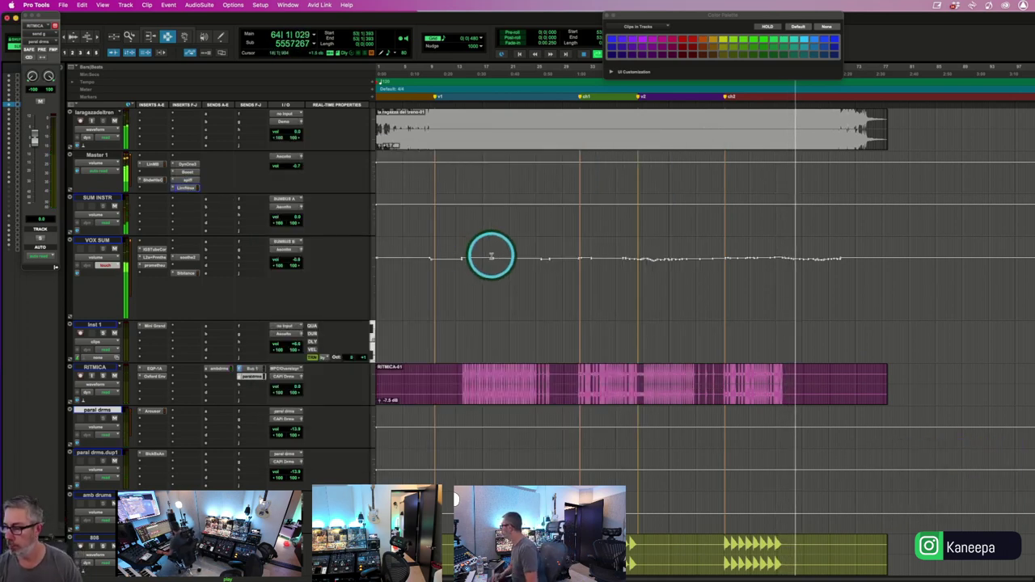
click(522, 223)
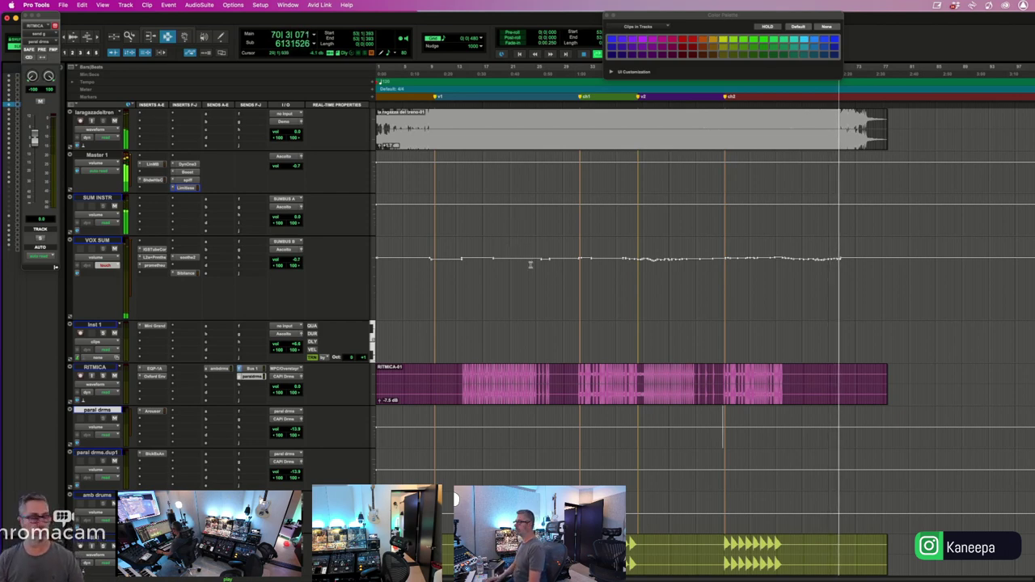
- Look through the tracks down to the vocals to find where the outro clips finish
scroll(605, 368, down, 3)
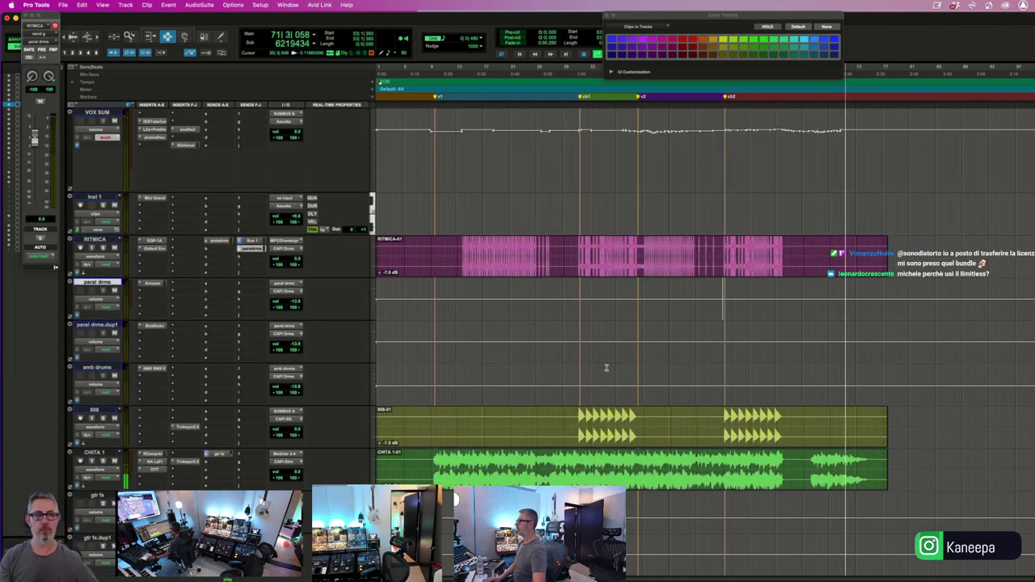
click(618, 370)
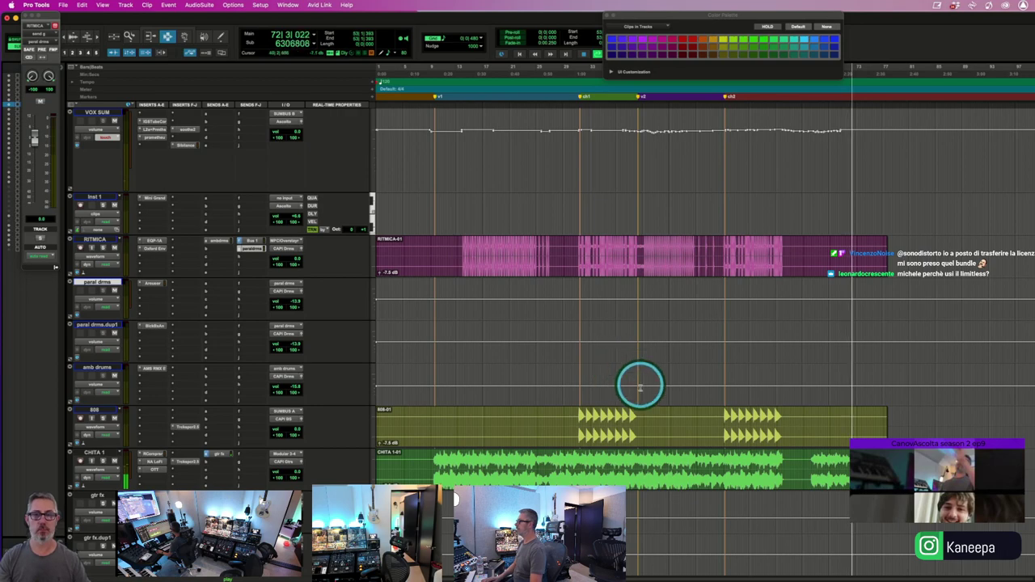
scroll(701, 432, up, 3)
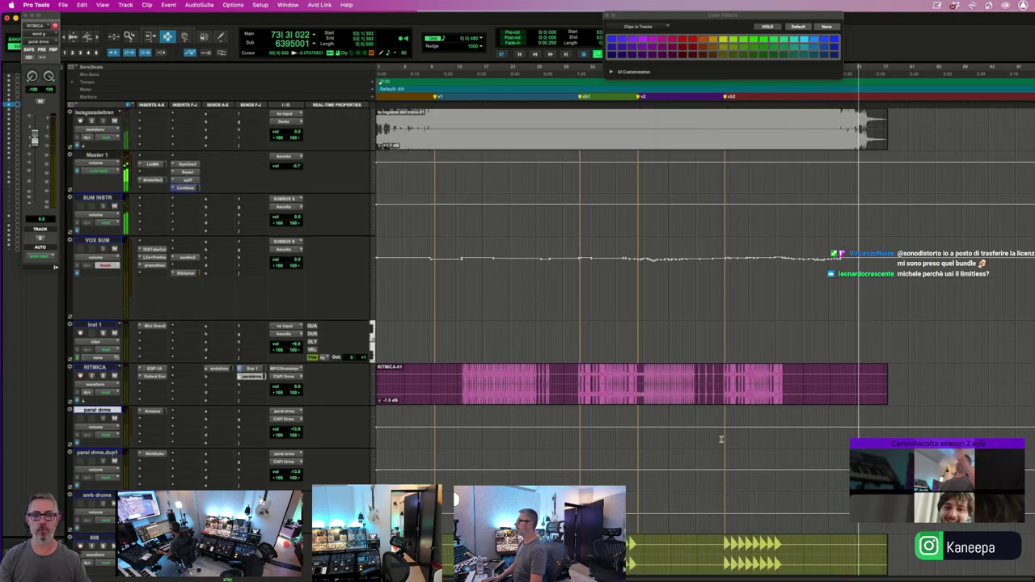
scroll(765, 422, down, 15)
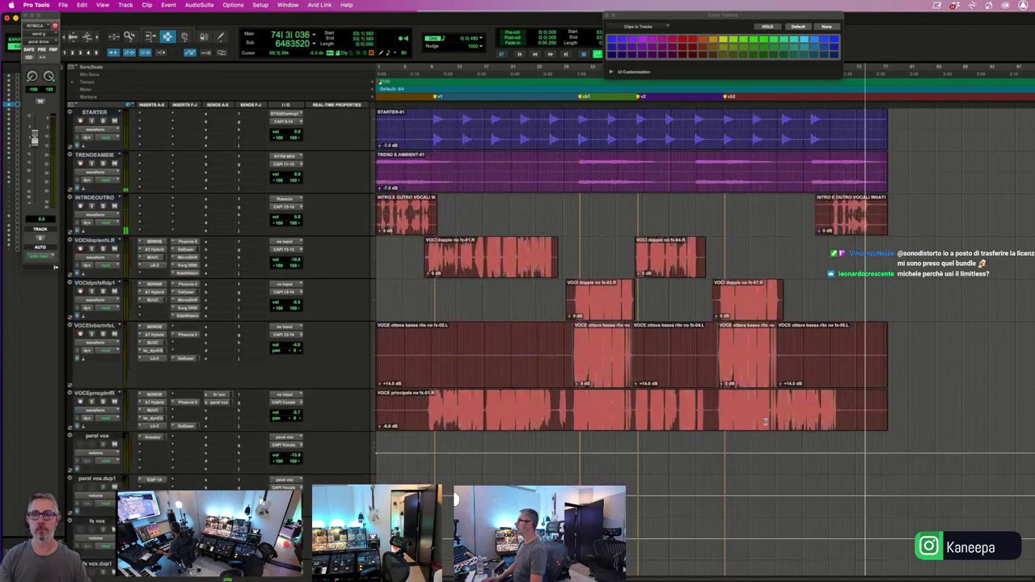
scroll(809, 316, up, 1)
click(828, 255)
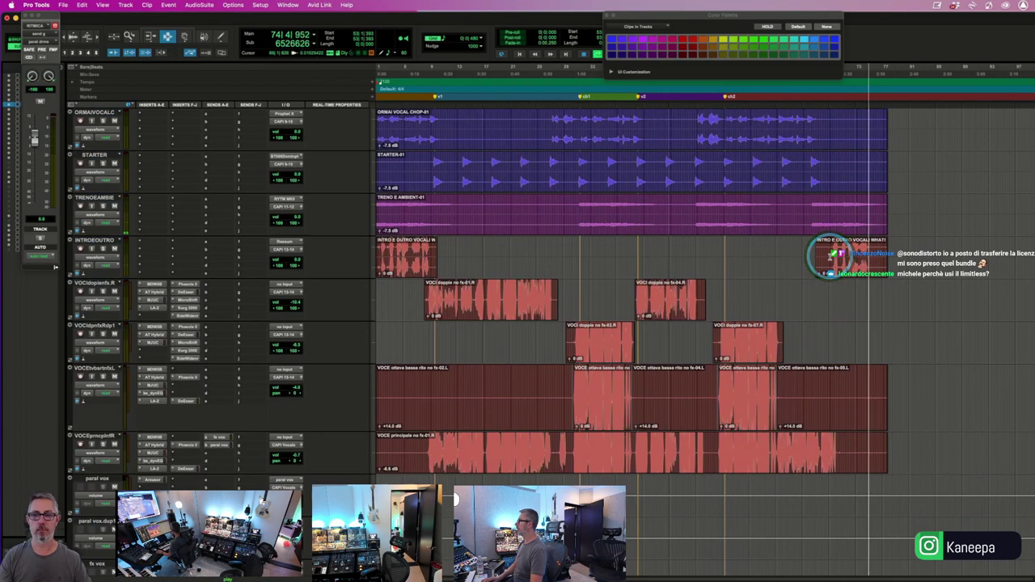
click(711, 247)
click(820, 234)
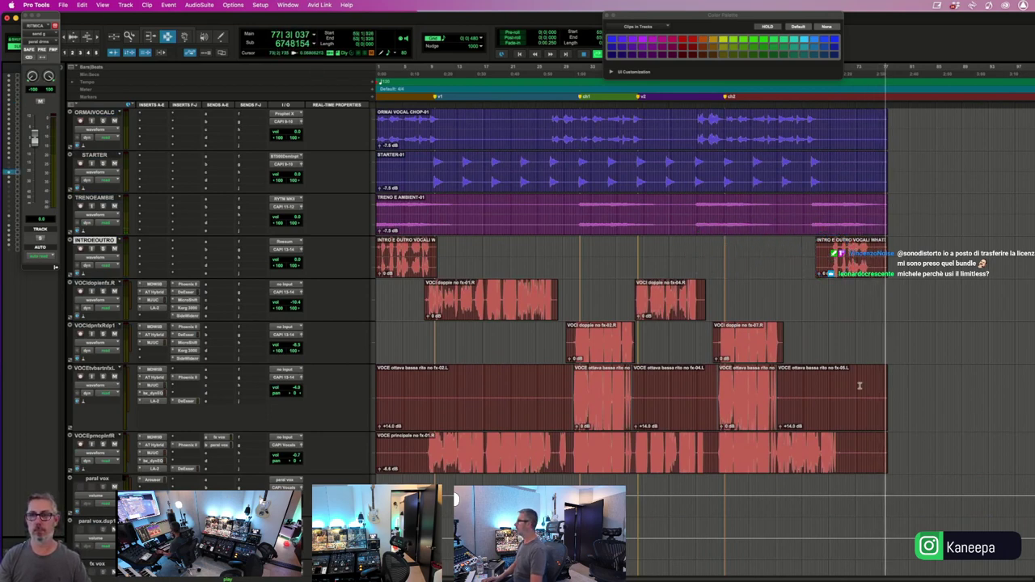
- Create a marker named end at the end of the song's clips, around bar 77
drag(908, 452, 884, 171)
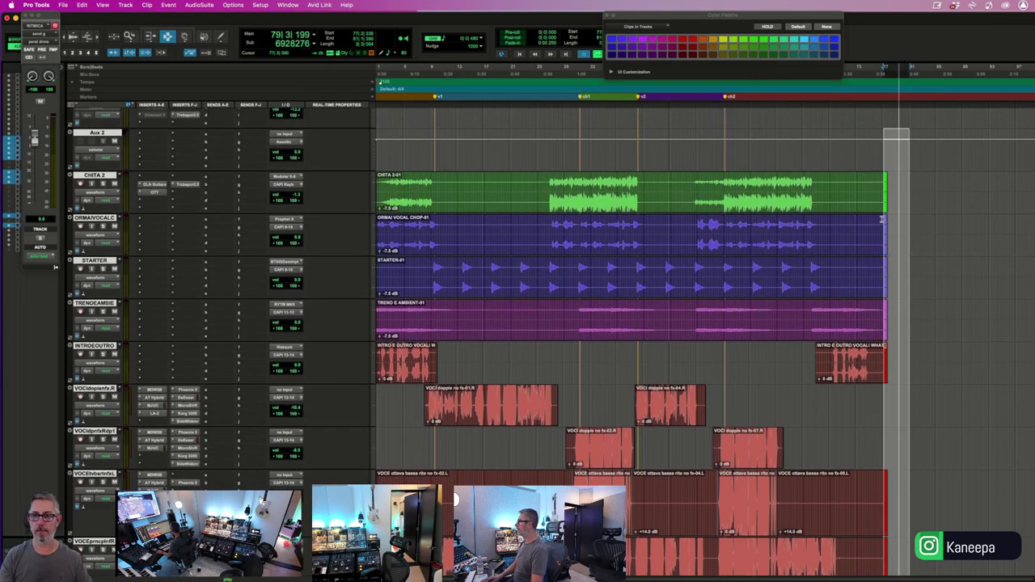
key(Return)
click(884, 271)
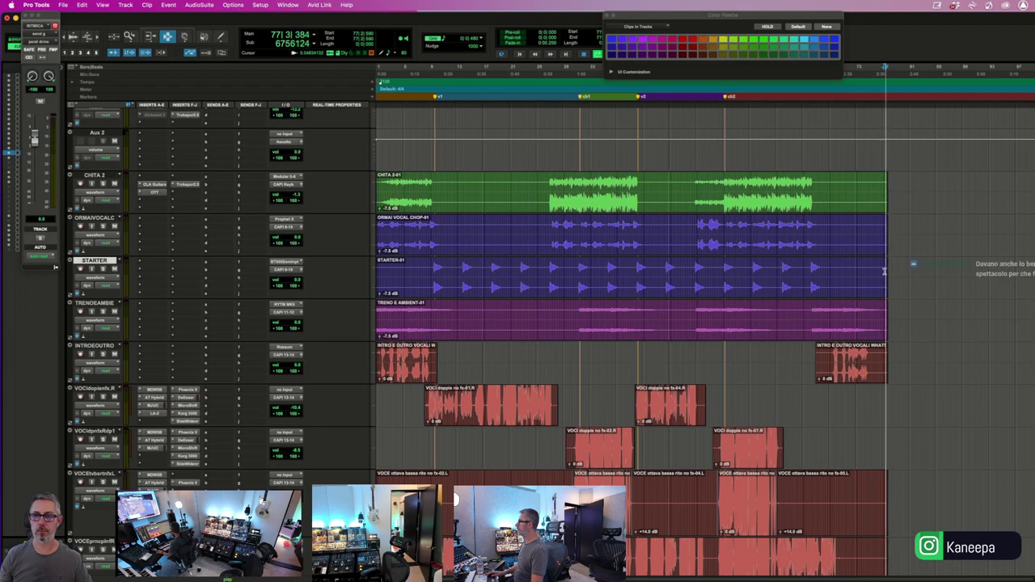
key(KP_Enter)
text(end)
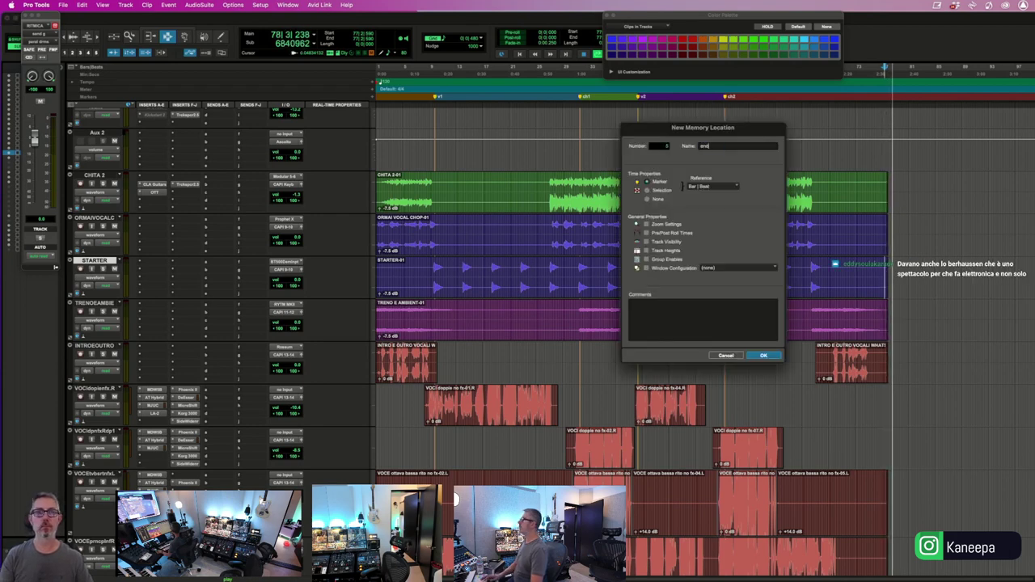
key(KP_Enter)
- Play the song from the beginning and close the floating RITMICA send window
key(Return)
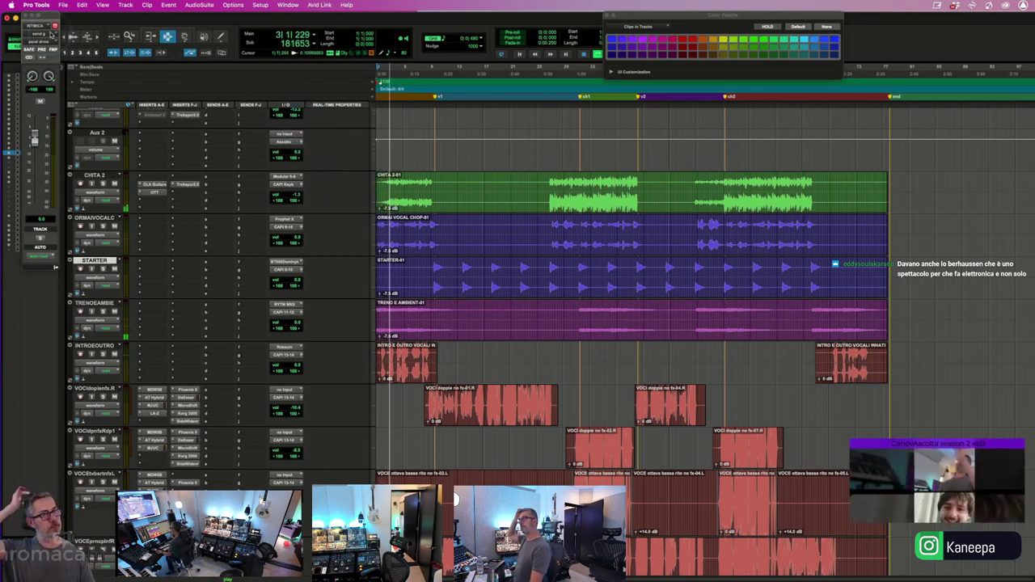
click(26, 16)
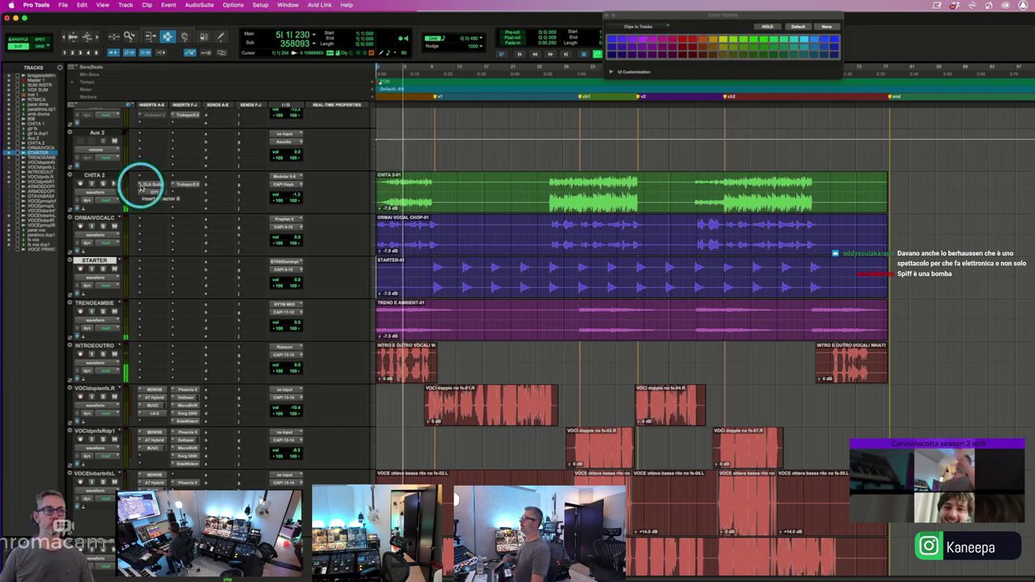
click(179, 346)
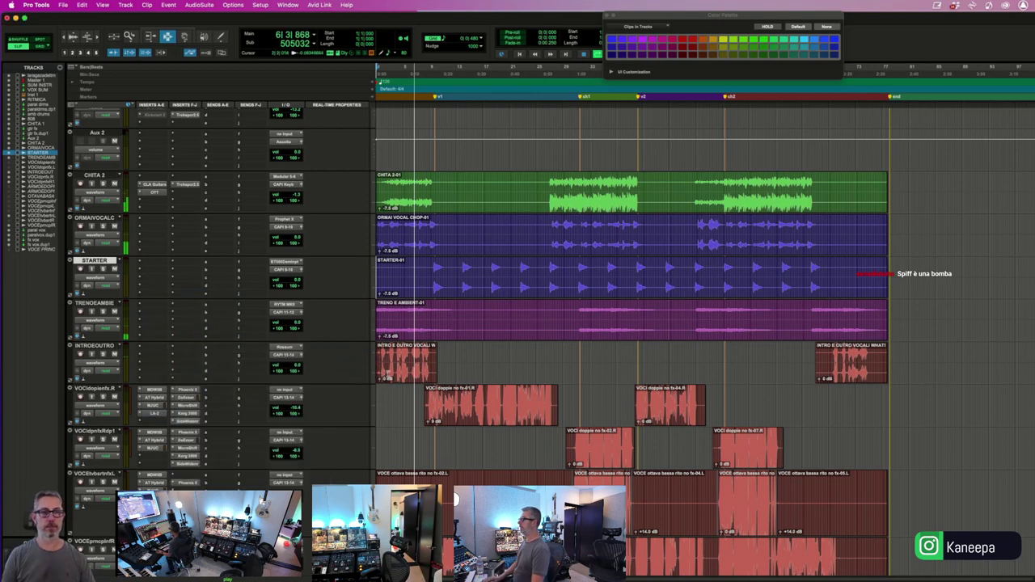
- Insert FabFilter Pro-Q 3 on INTROEOUTRO and apply a 96 dB/oct low cut at about 84 Hz
mouse_move(316, 335)
drag(337, 278, 355, 302)
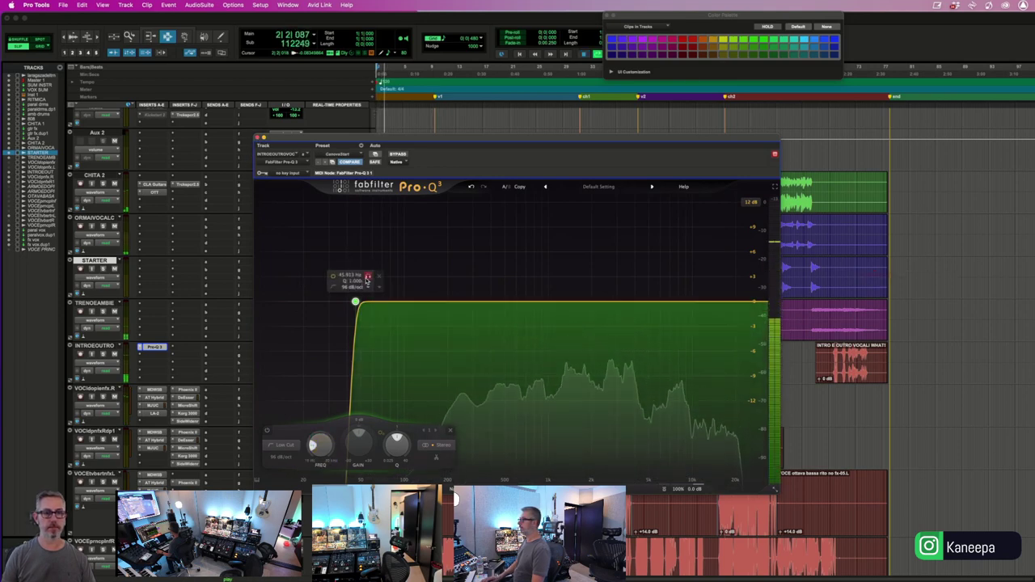
drag(364, 286, 391, 277)
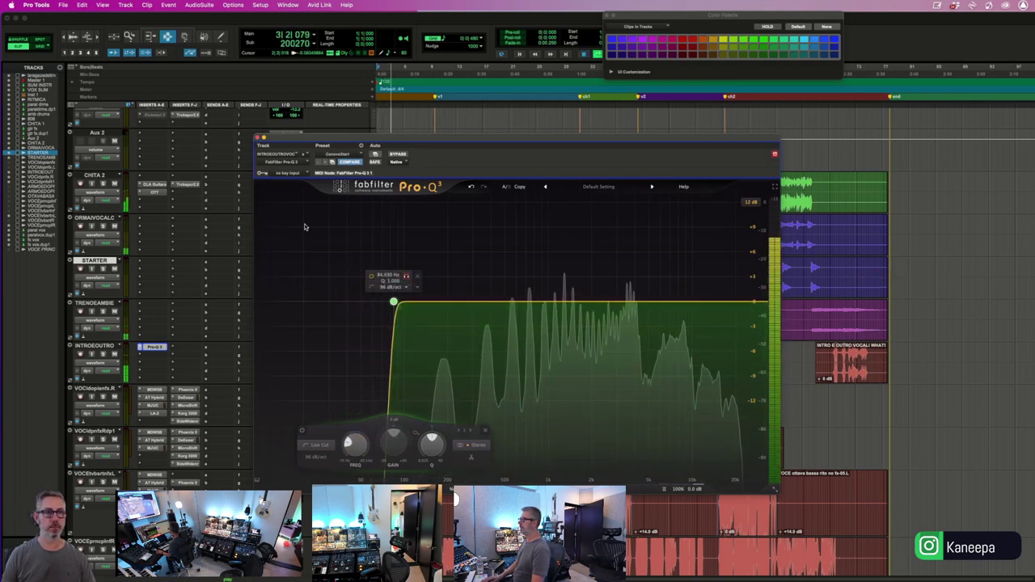
click(259, 139)
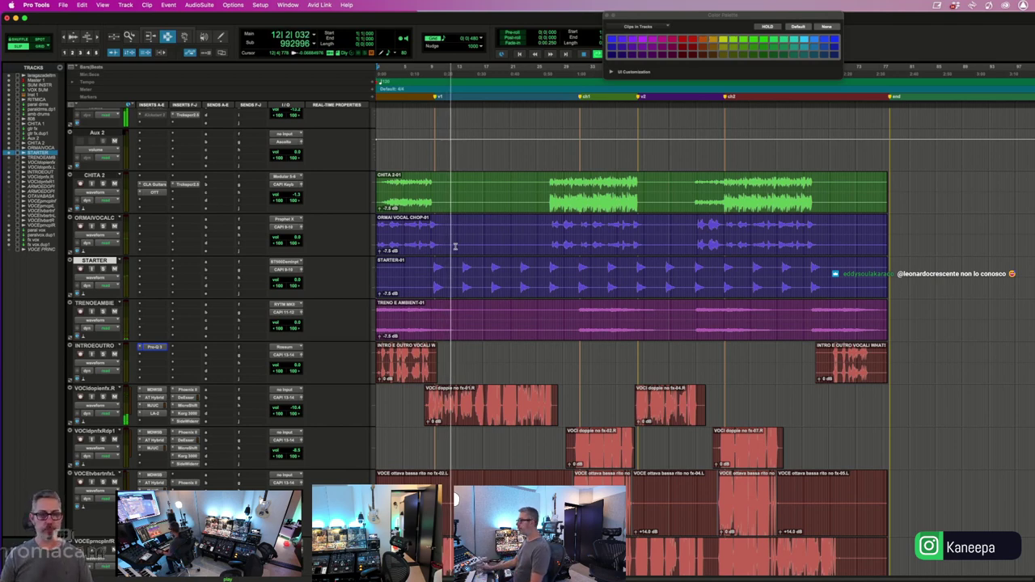
- Select the main vocal track VOCEprncp and show its volume automation lane below the clips
scroll(477, 312, down, 3)
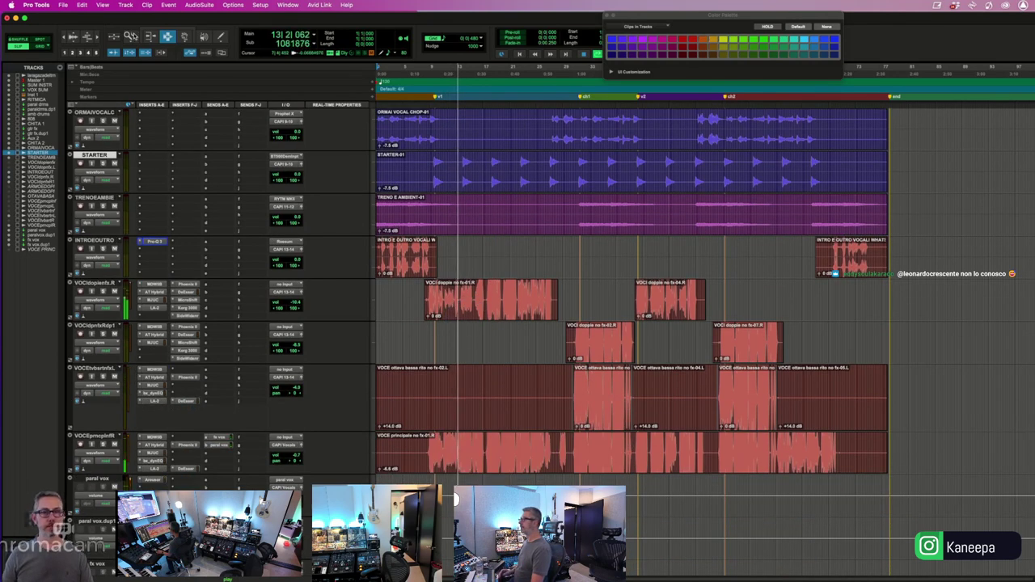
key(t)
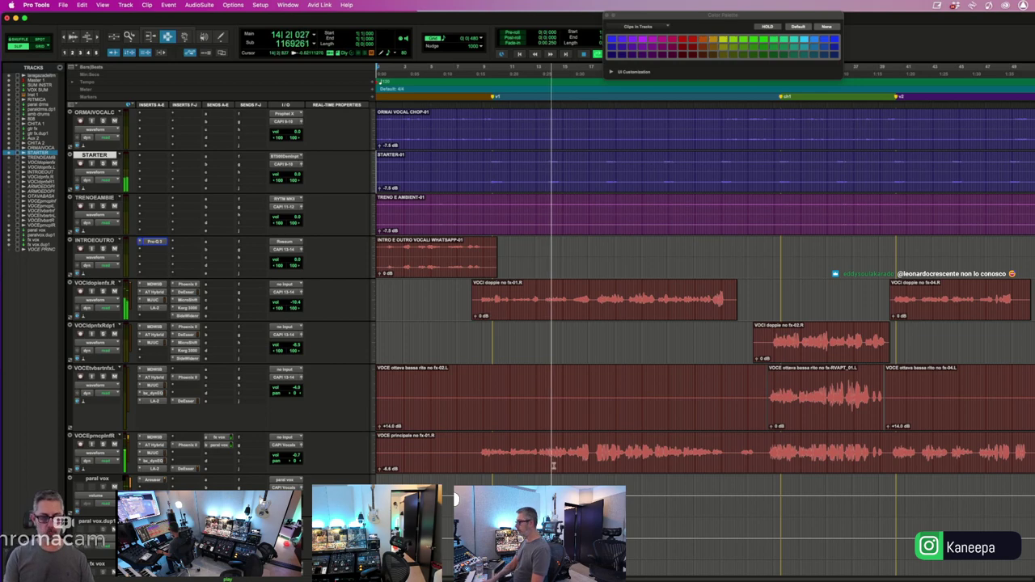
click(511, 463)
key(super+bracketleft)
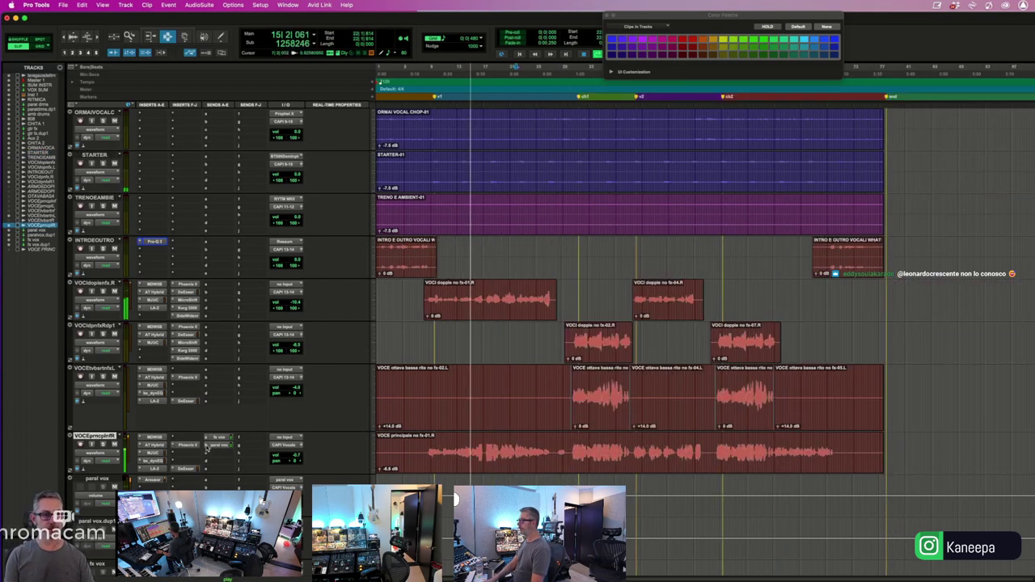
click(71, 474)
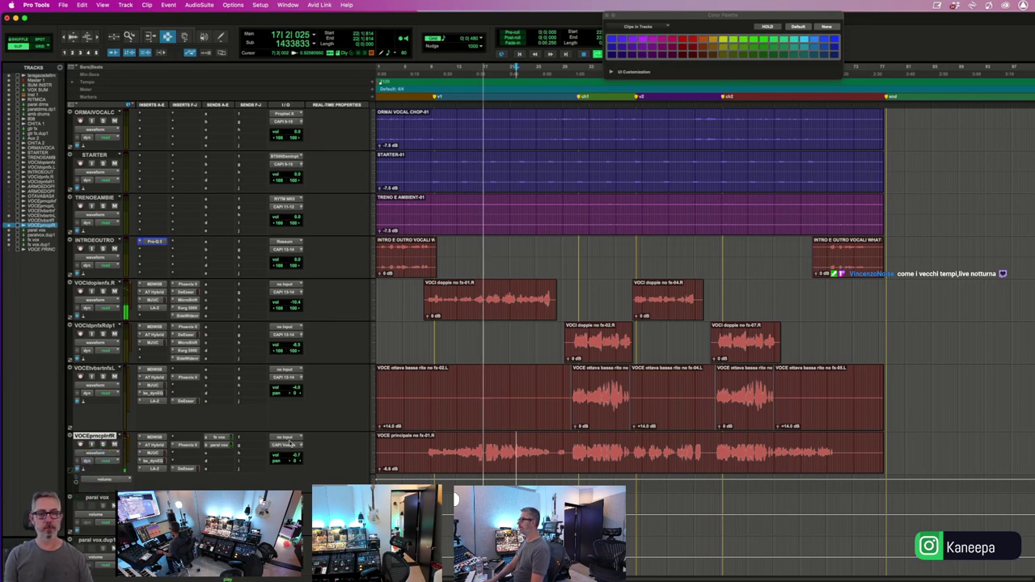
- Duplicate the paral drms.dup1 track once, placing the copy right after it
scroll(499, 414, up, 5)
click(498, 411)
scroll(166, 300, up, 3)
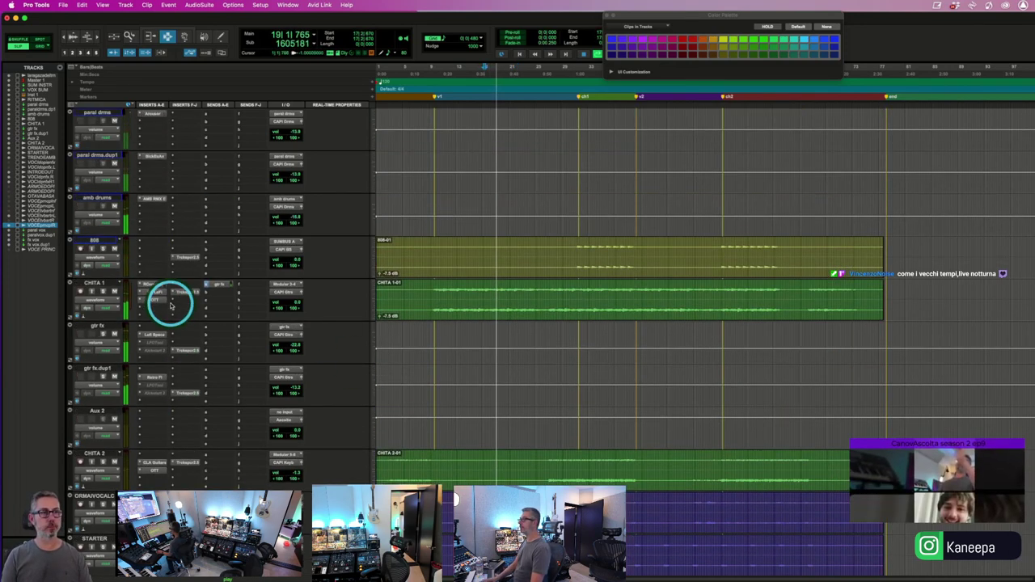
click(484, 214)
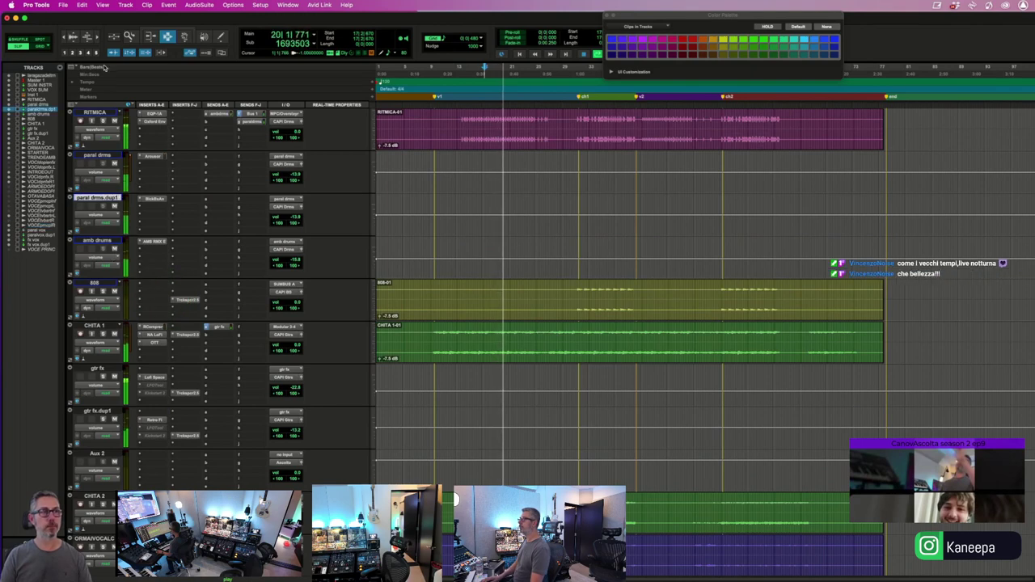
click(127, 5)
click(138, 38)
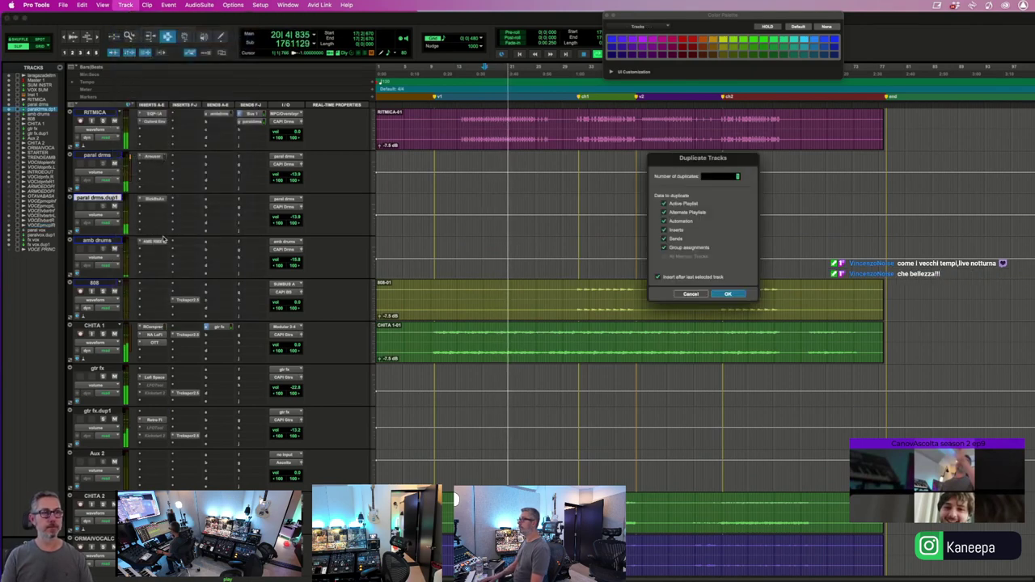
key(Return)
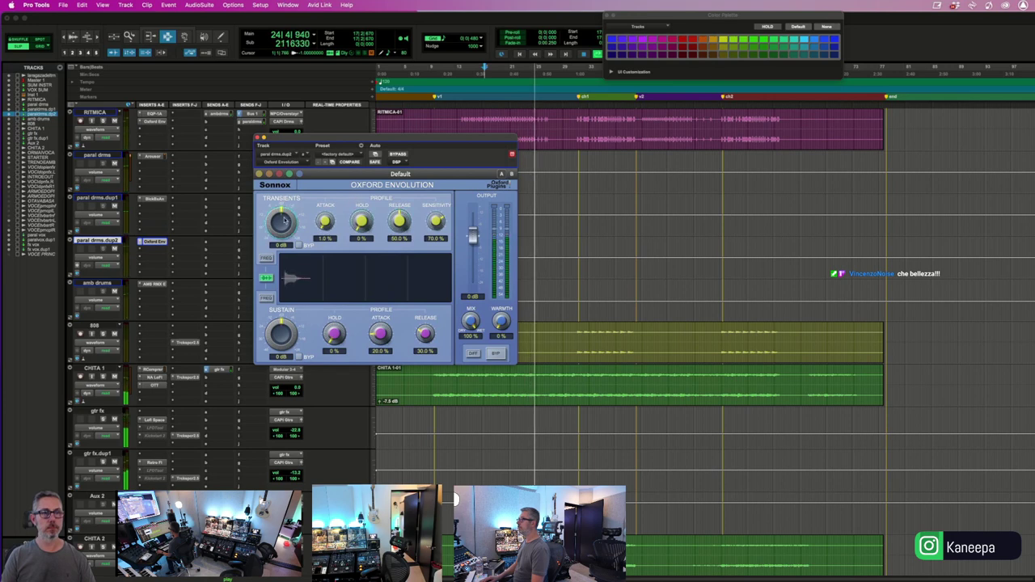
- Set Oxford Envolution on paral drms.dup2 to transients +16.8 dB, sustain -18.6 dB, warmth 100% and output -10.3 dB
drag(286, 233, 290, 219)
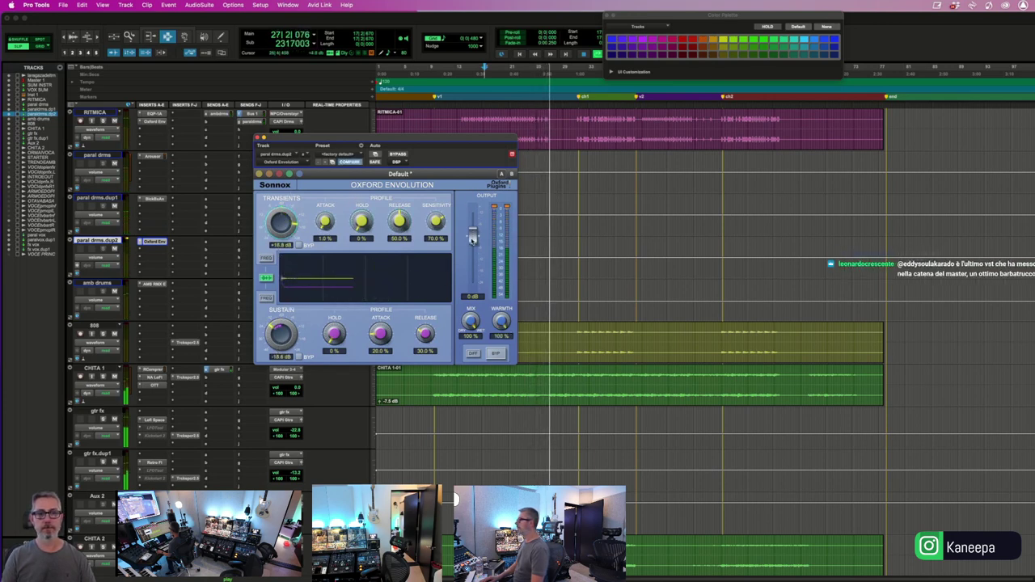
drag(472, 234, 473, 257)
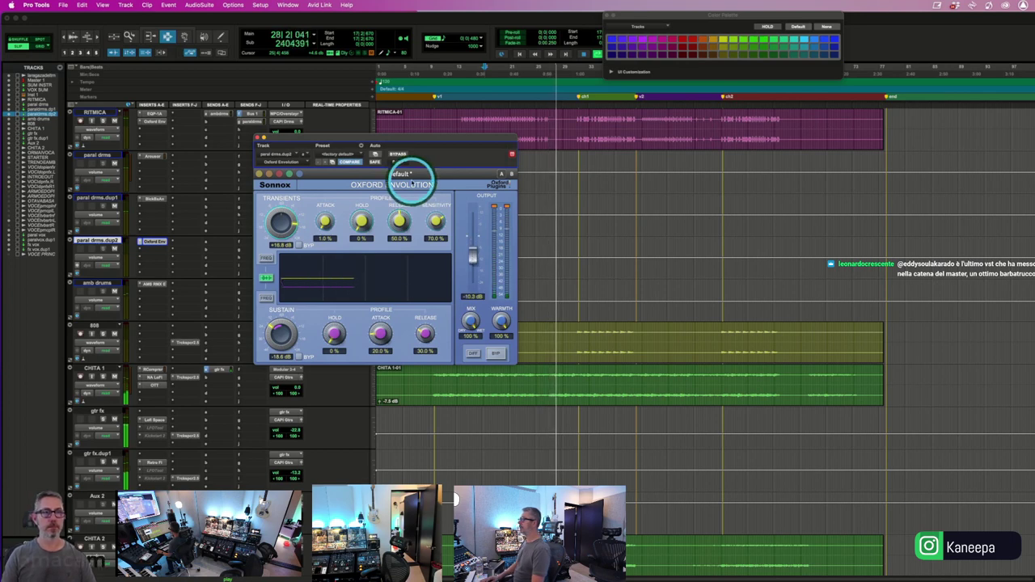
click(263, 138)
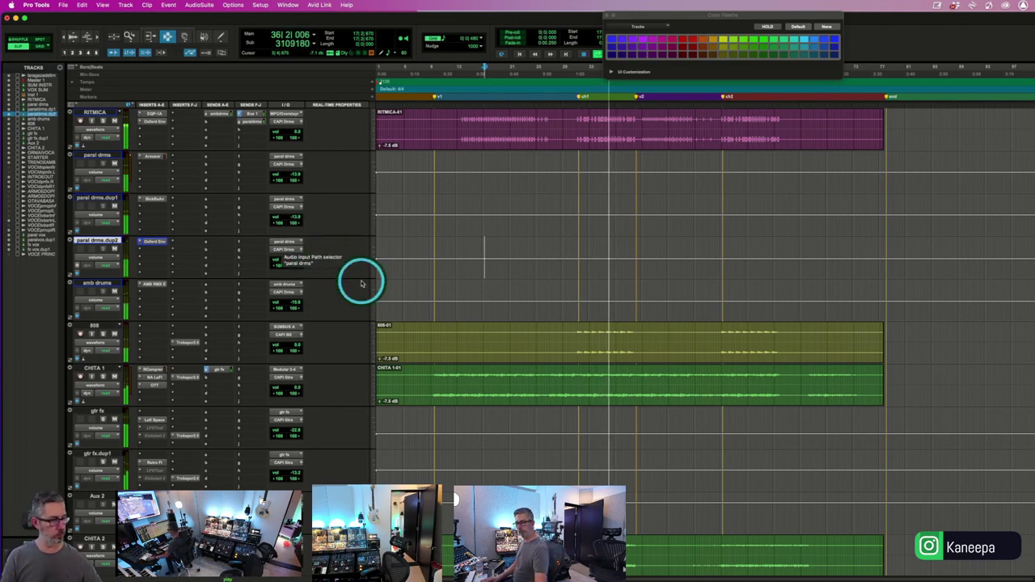
- Check the Shadow Hills mastering compressor on Master 1 during playback and close it
scroll(358, 277, up, 5)
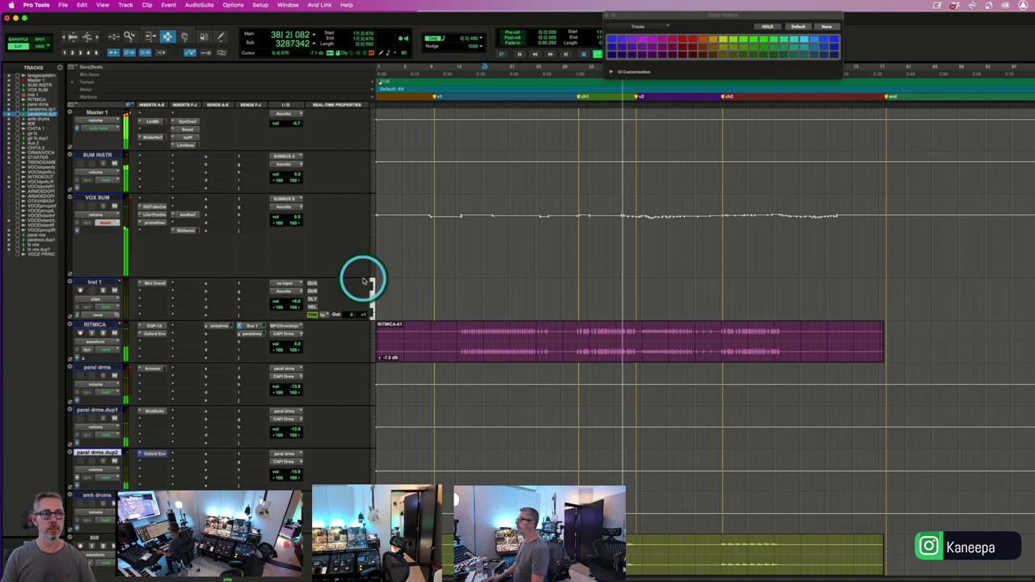
click(158, 137)
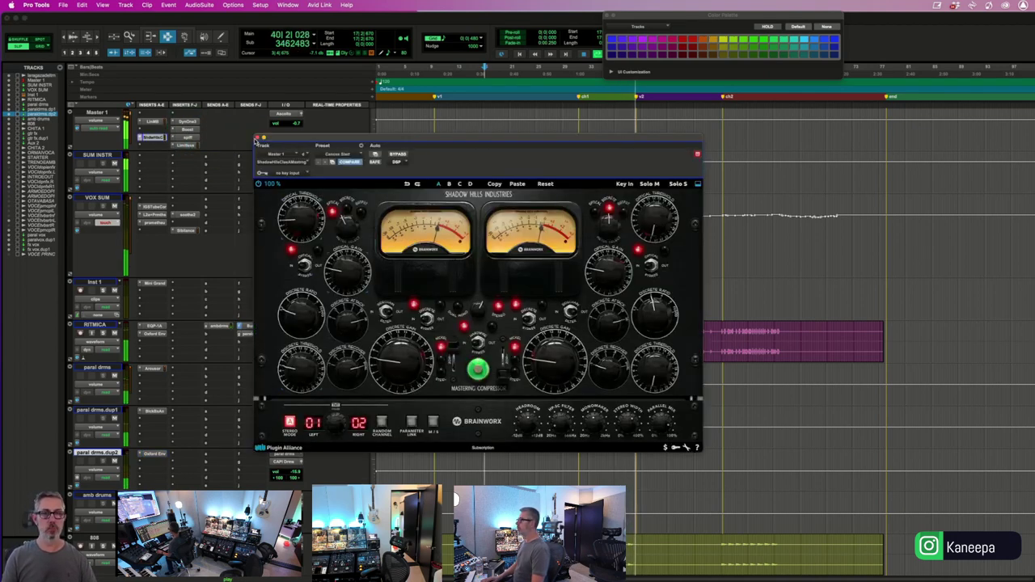
click(257, 139)
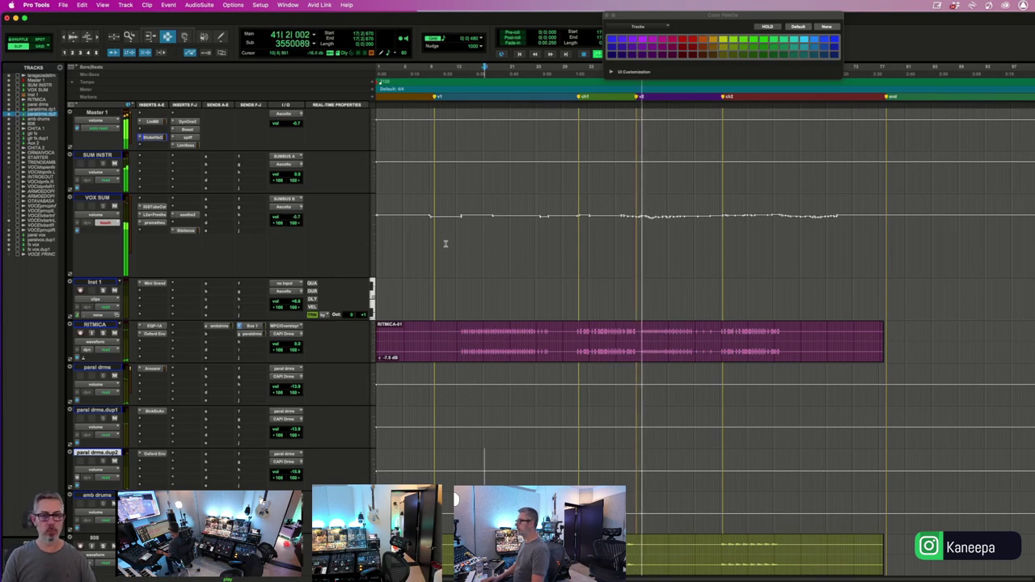
- Separate about one bar of RITMICA starting at the v2 marker into its own clip
click(502, 332)
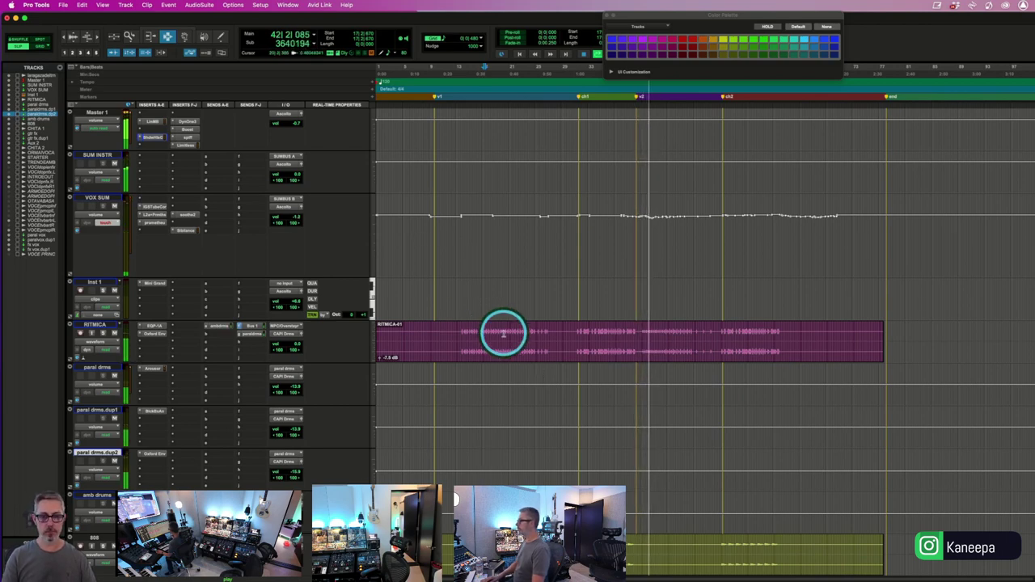
click(638, 339)
key(r)
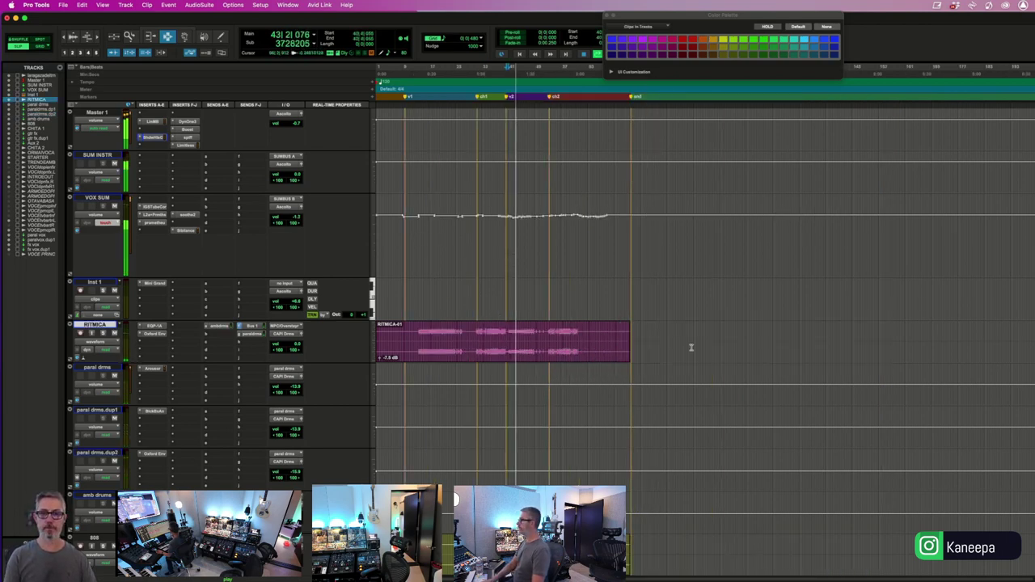
key(super+bracketright)
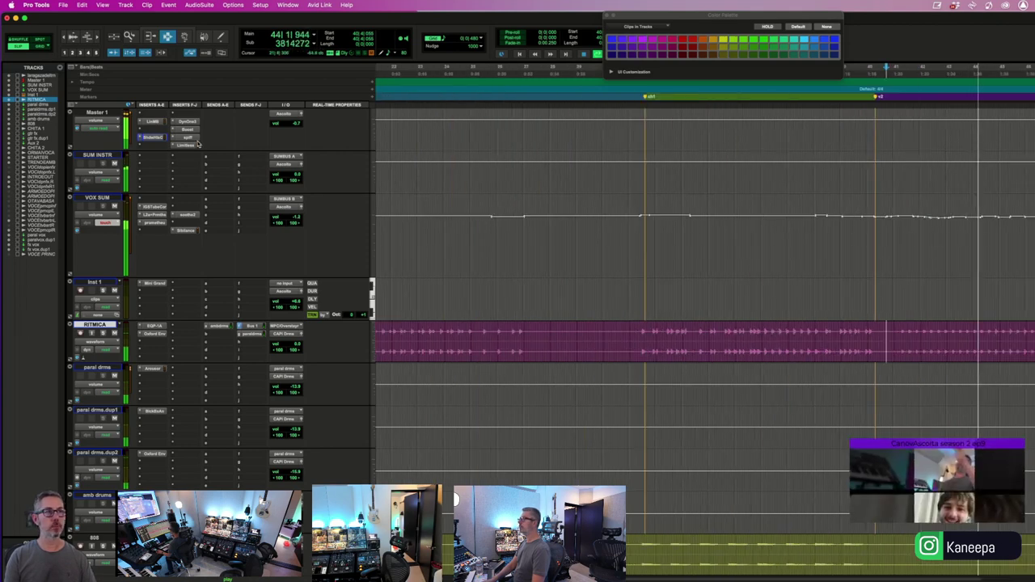
key(super+alt+bracketright)
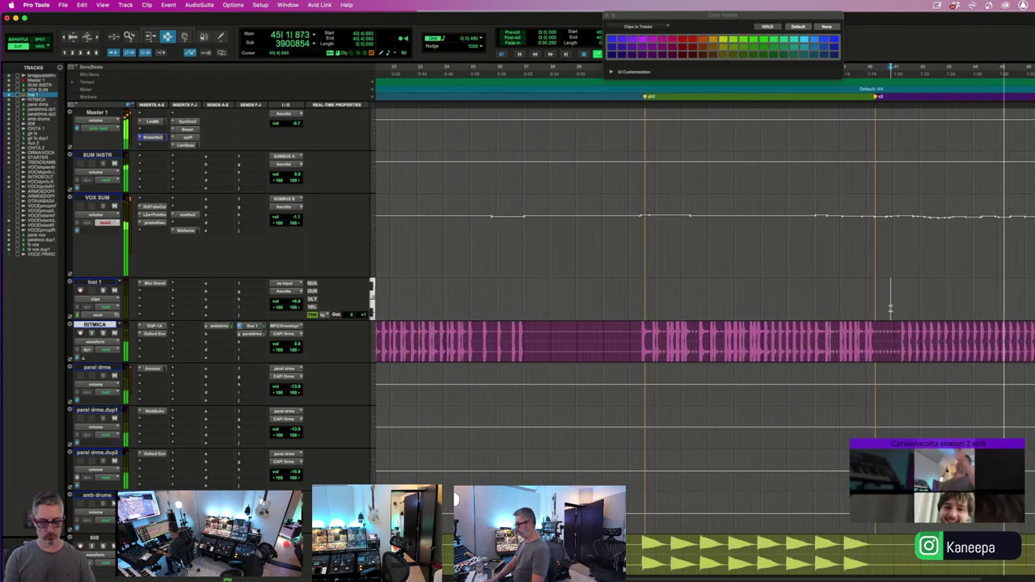
key(super+bracketright)
key(super+bracketright)
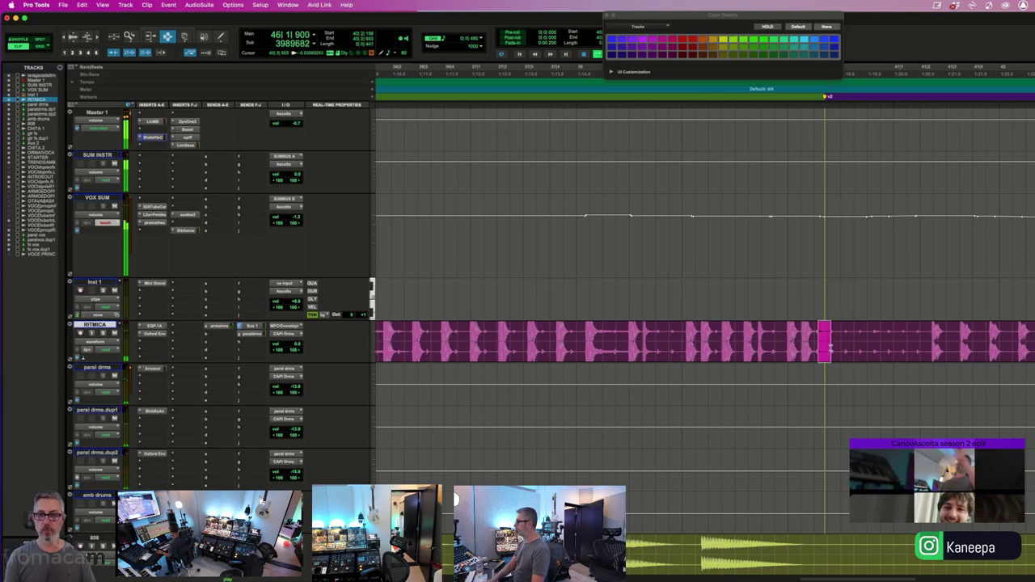
drag(828, 347, 926, 350)
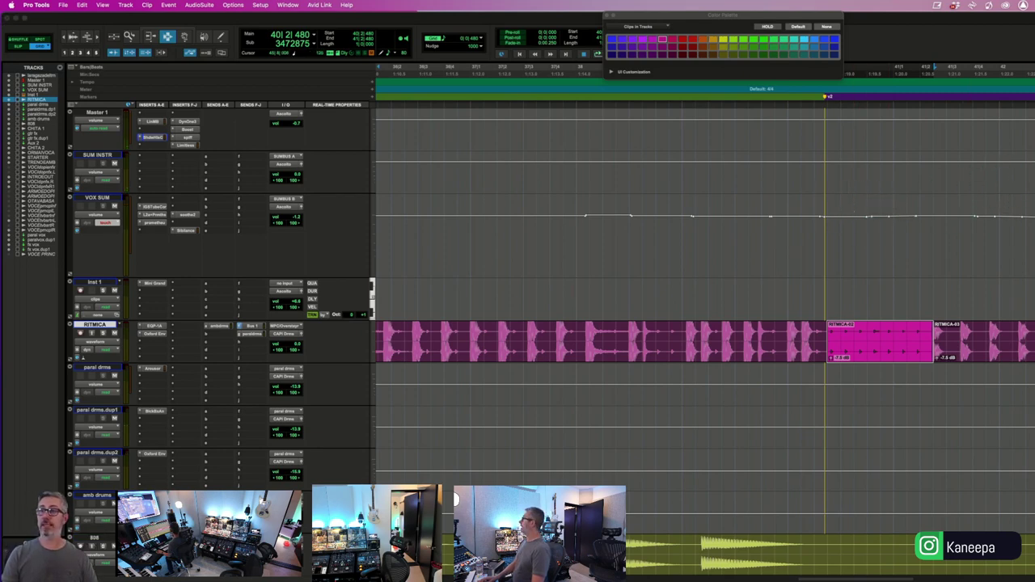
- Cut the high mids of the separated RITMICA clip by 5.4 dB at 3.2 kHz with clip EQ, and audition the transition
key(alt+6)
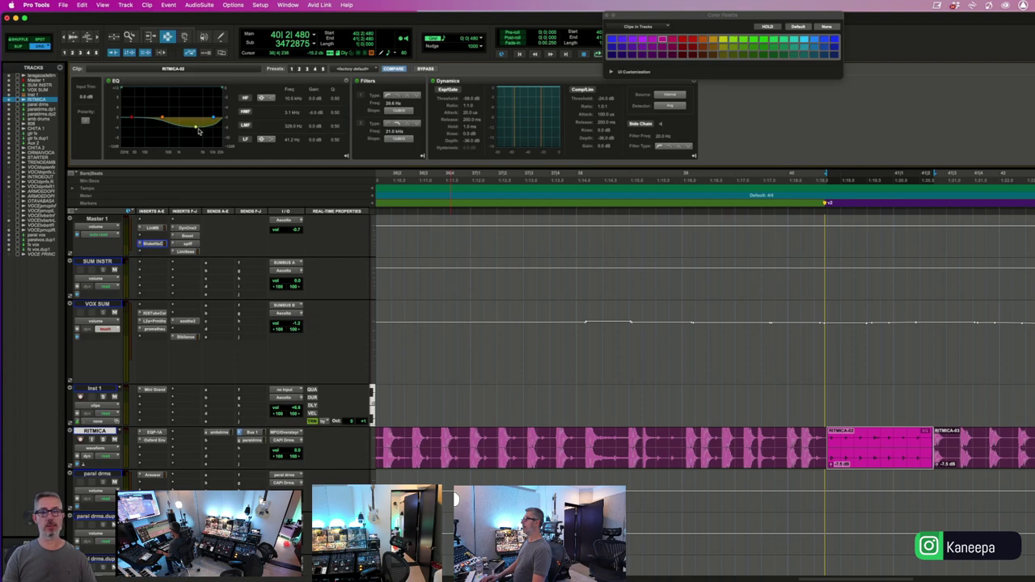
click(761, 445)
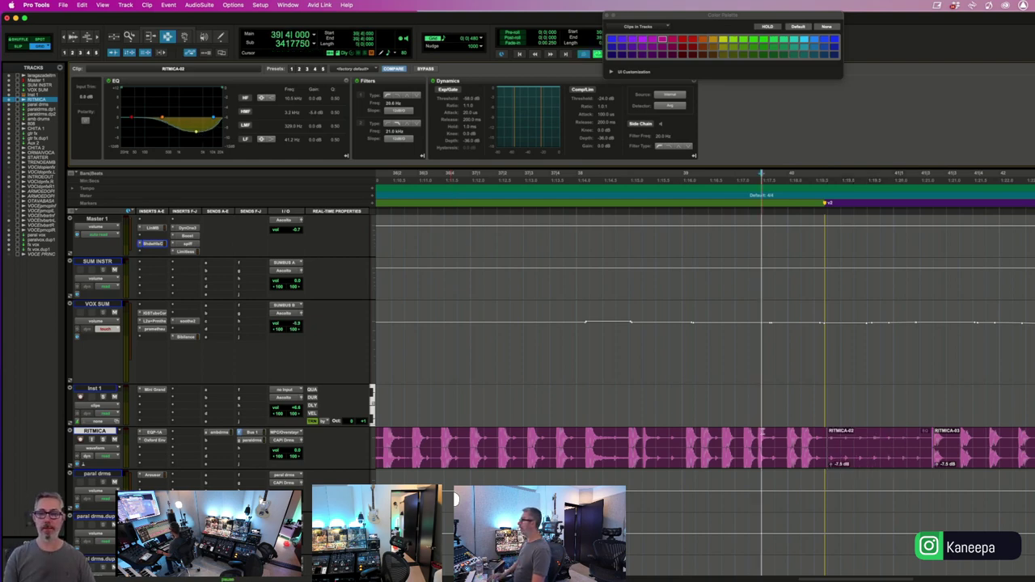
key(space)
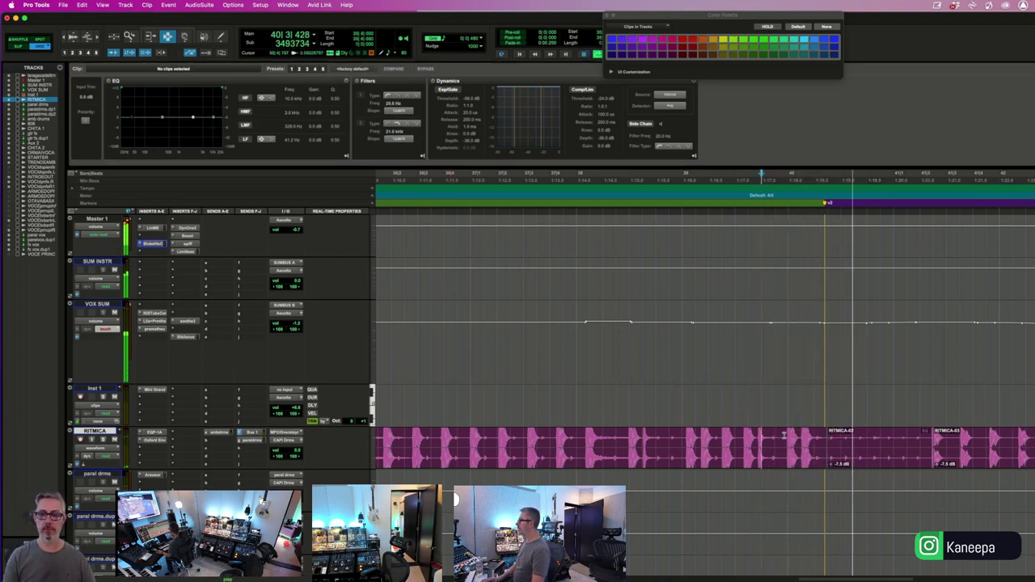
- Separate the short RITMICA hit just before v2, cut its high mids around 2.6 kHz with clip EQ, and audition it
click(830, 446)
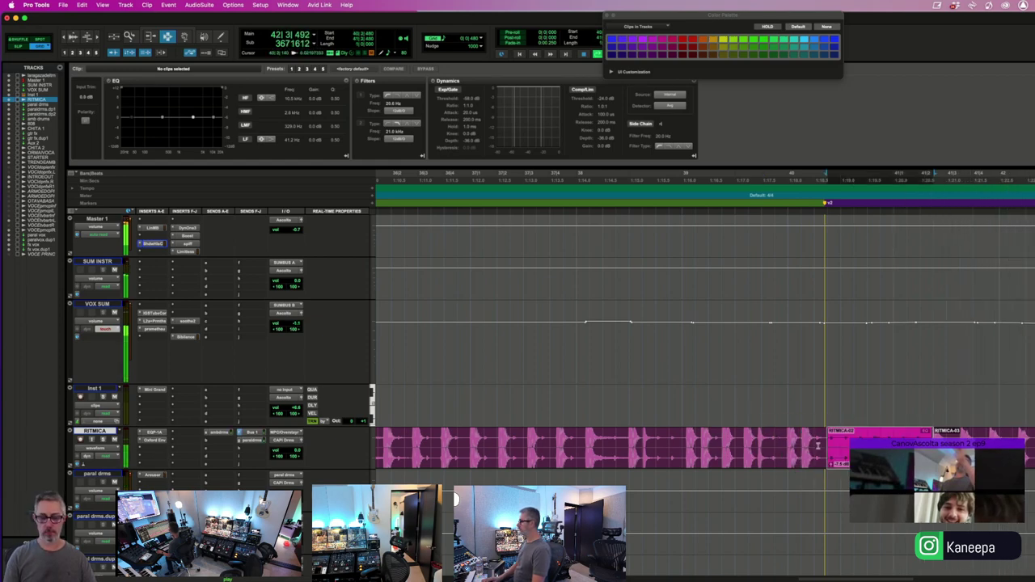
click(815, 446)
key(super+e)
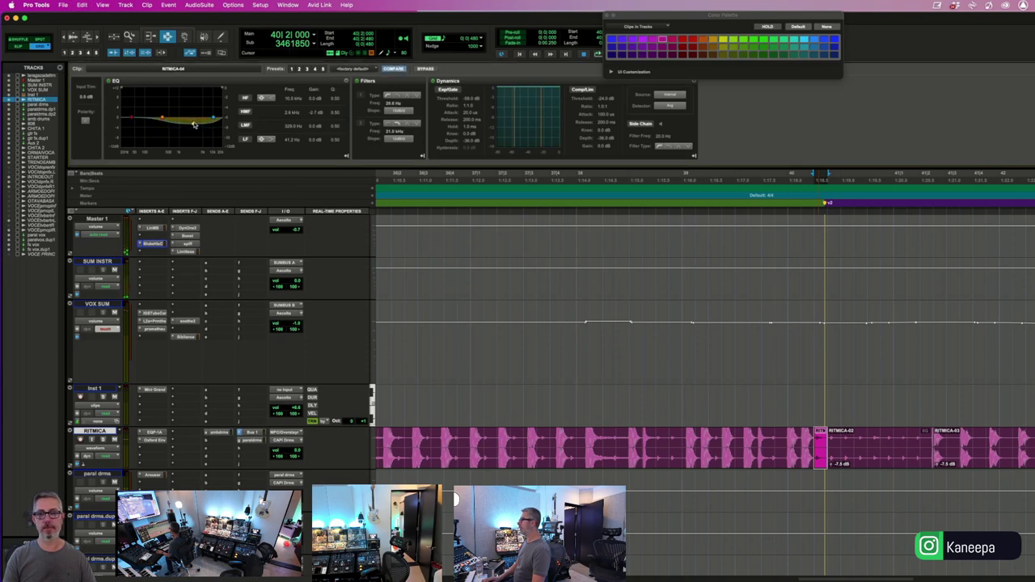
click(669, 407)
key(space)
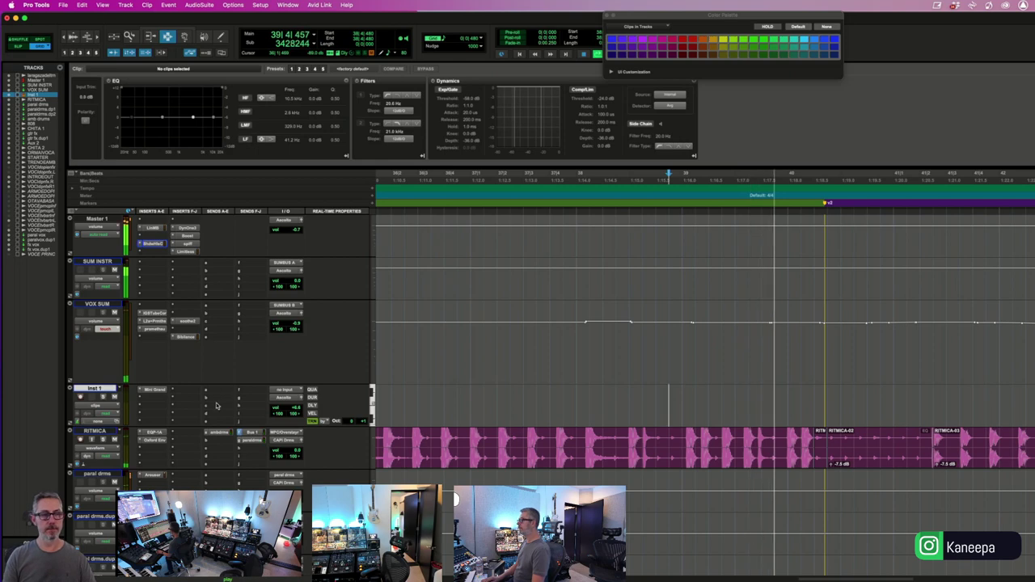
- Check the Pultec EQP-1A settings on RITMICA during playback and look over the track's clips along the whole song
click(155, 433)
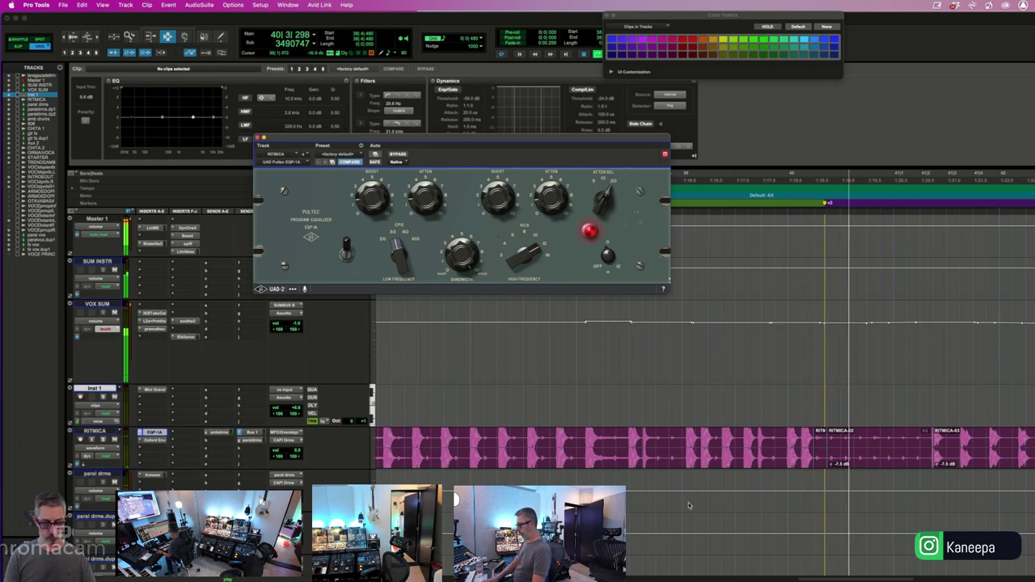
click(684, 455)
key(r)
key(r)
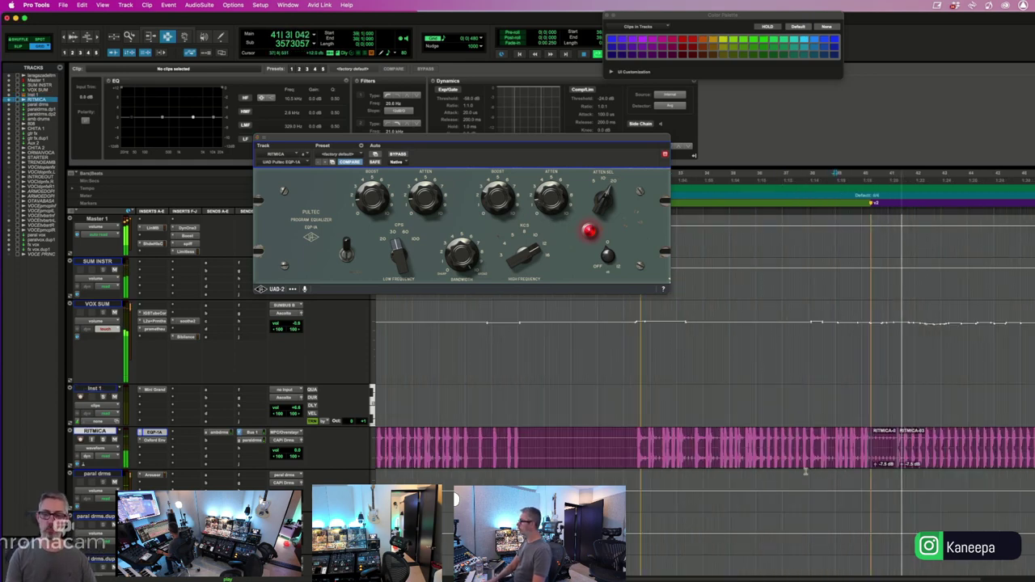
key(r)
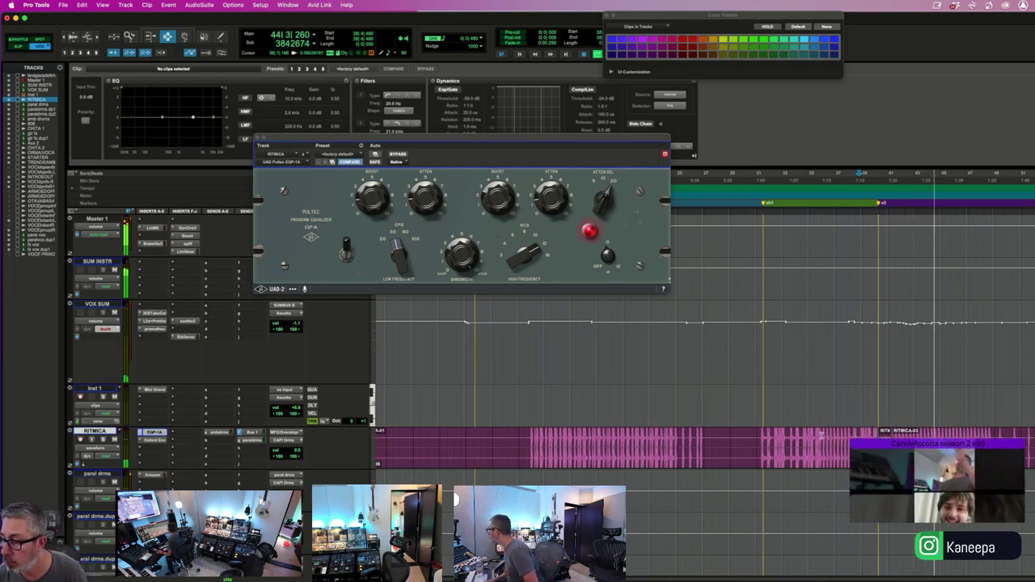
click(821, 435)
click(821, 435)
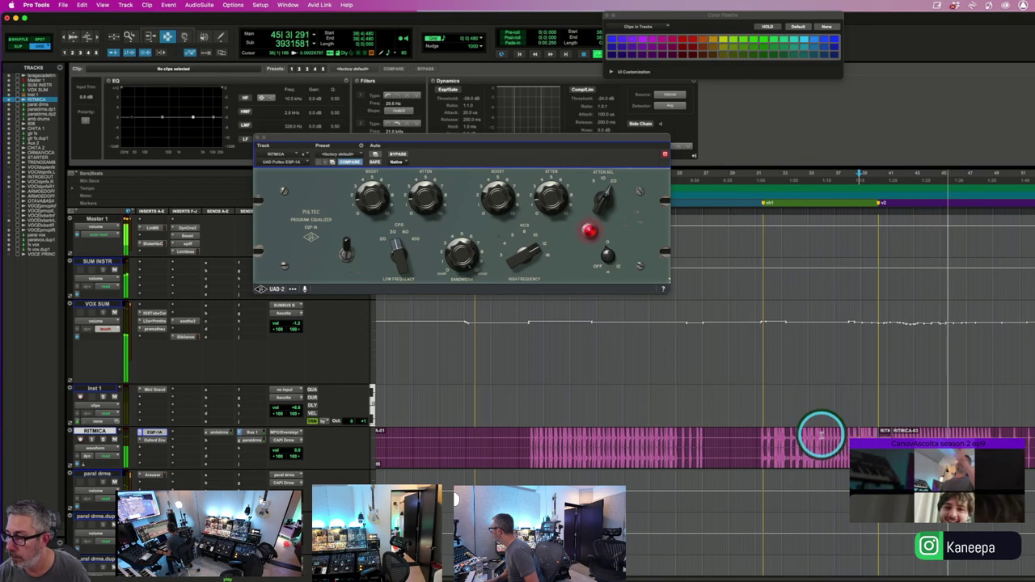
click(821, 435)
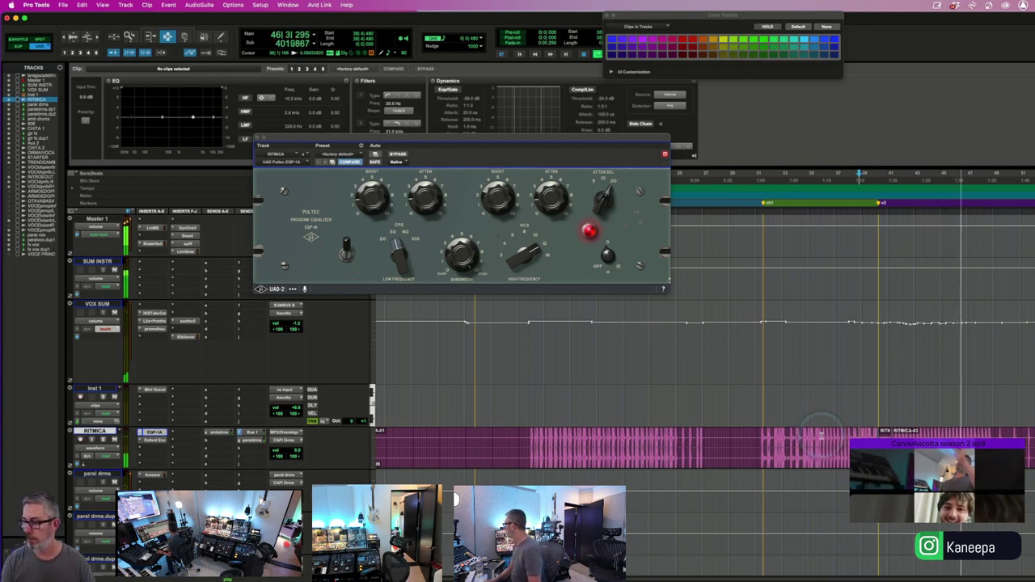
key(r)
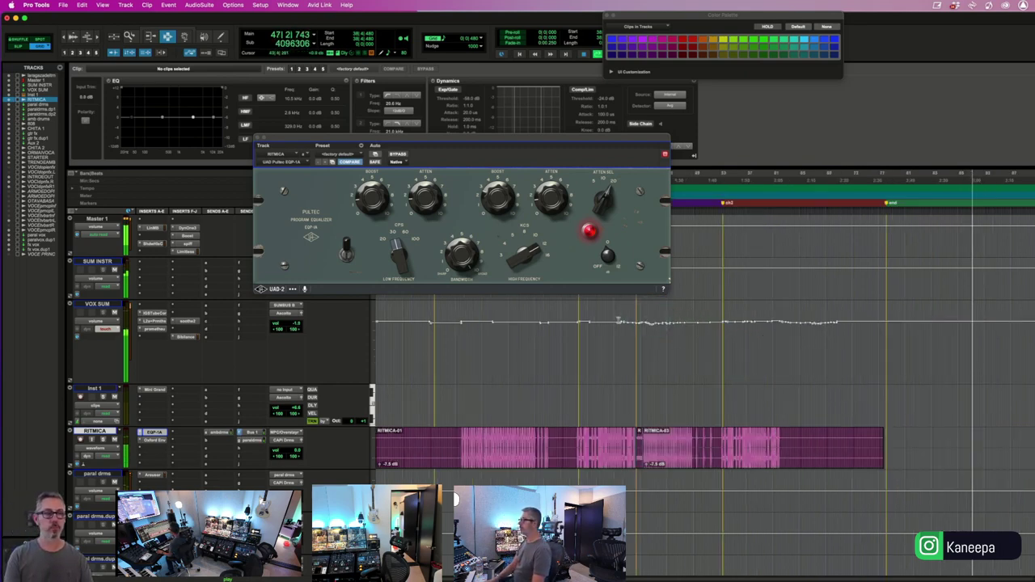
- Close the Pultec EQP-1A window and compare the playing mix with the Master 1 inserts bypassed and active
click(261, 138)
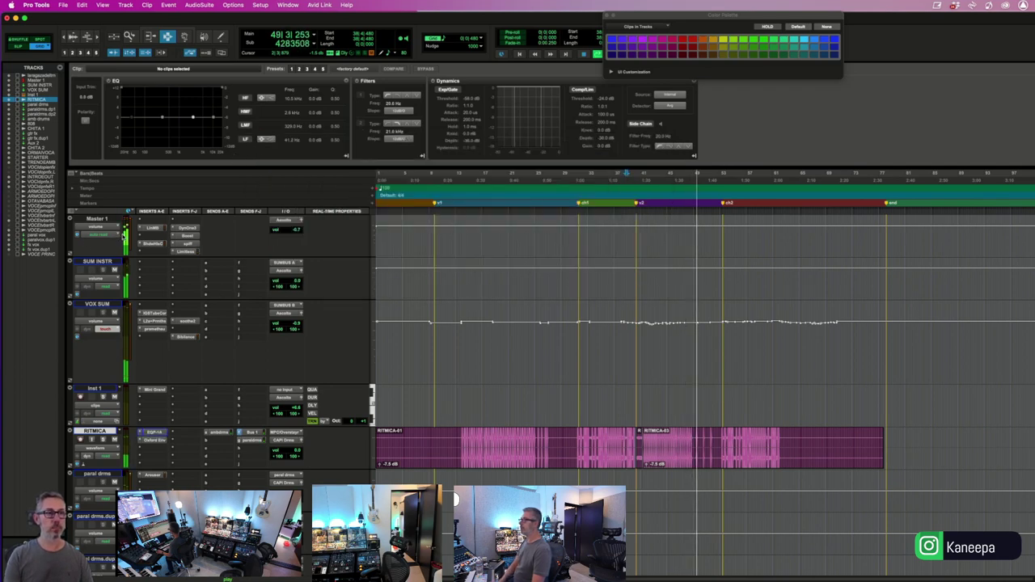
click(158, 252)
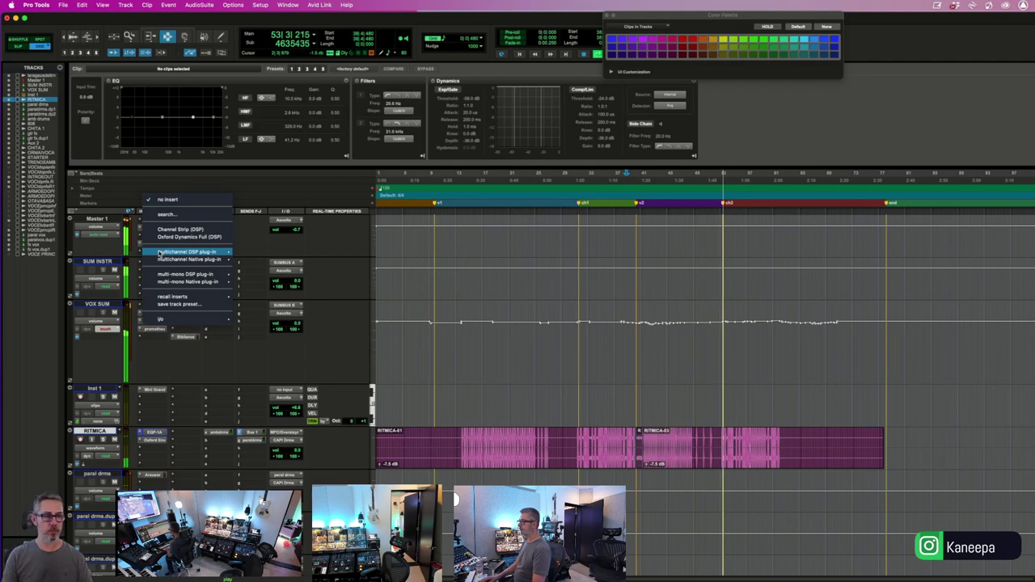
click(512, 263)
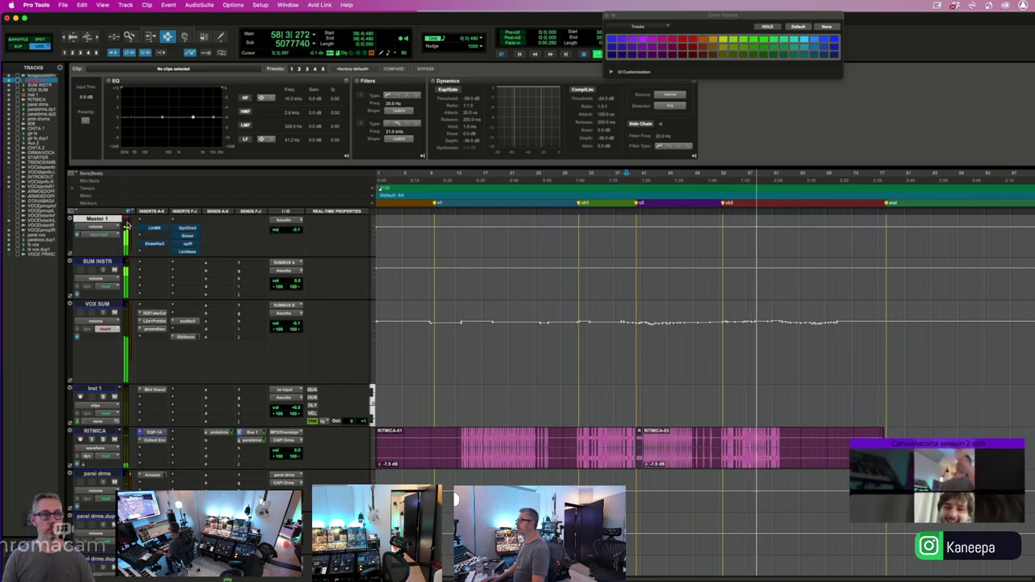
click(142, 241)
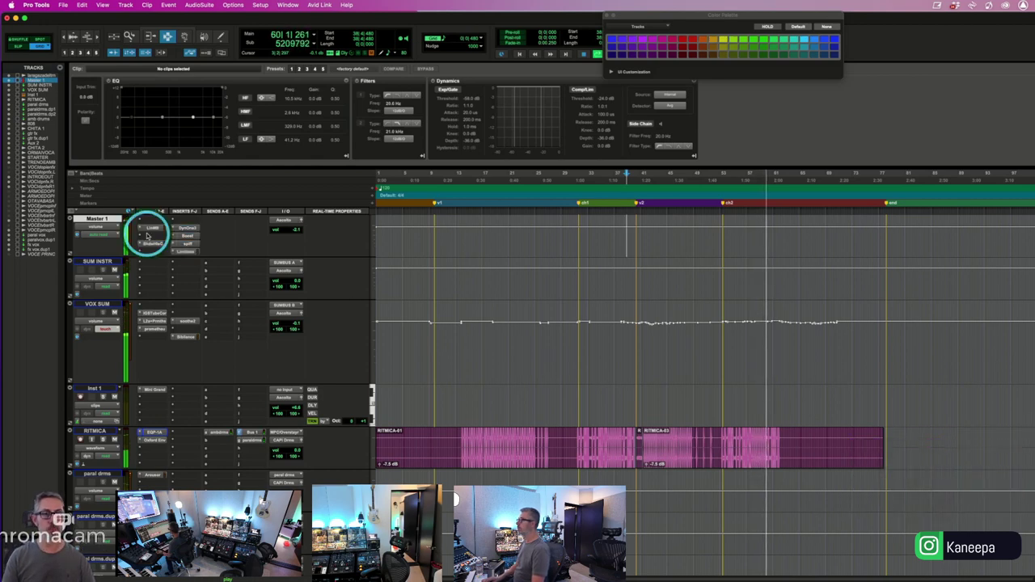
- Play the song from about bar 30 and check the Linear Phase Multiband settings on Master 1
click(567, 259)
key(space)
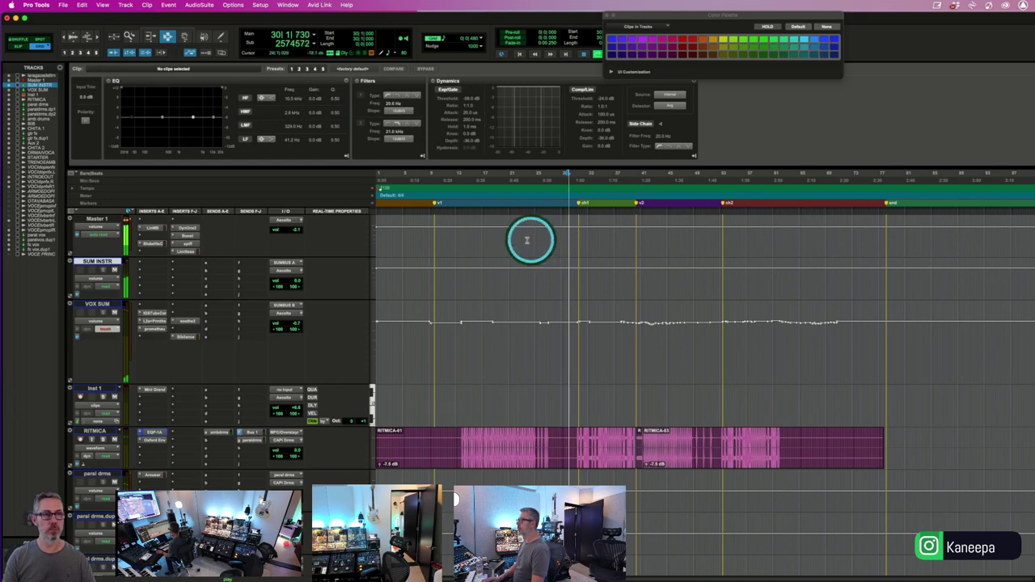
click(152, 227)
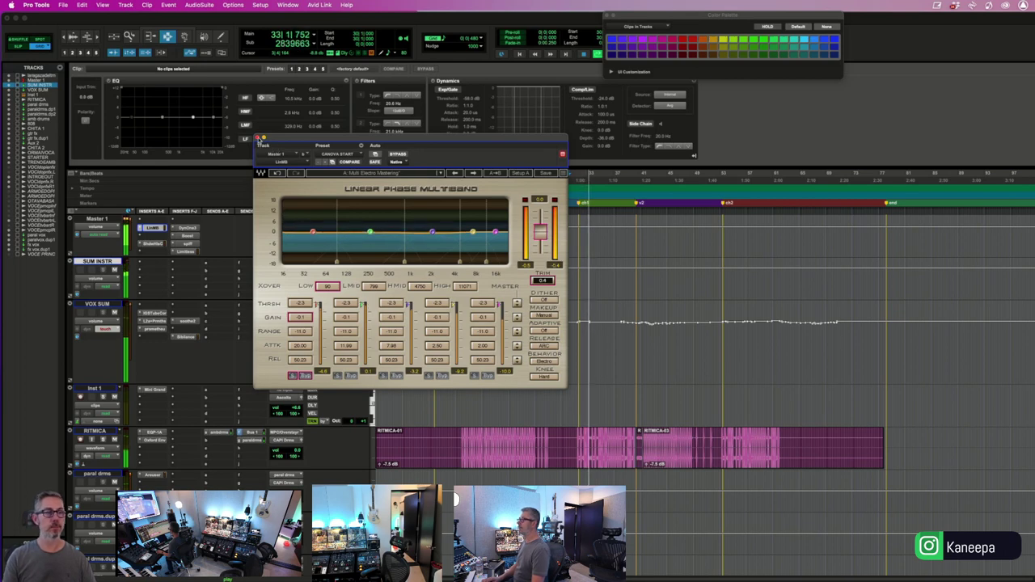
click(258, 138)
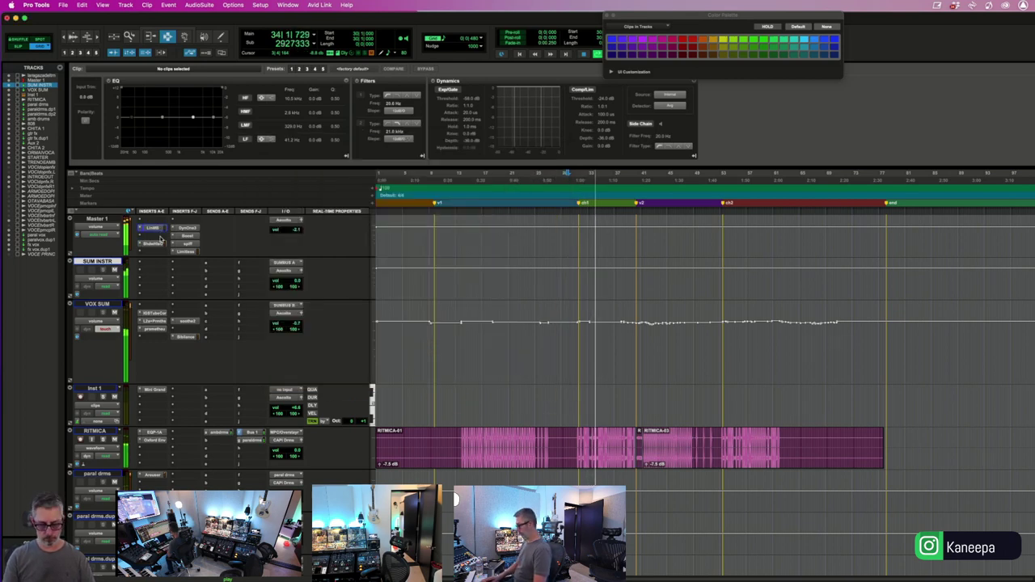
- Insert the NLS Buss plug-in on Master 1 in the empty slot directly after LinMB
click(159, 236)
key(Escape)
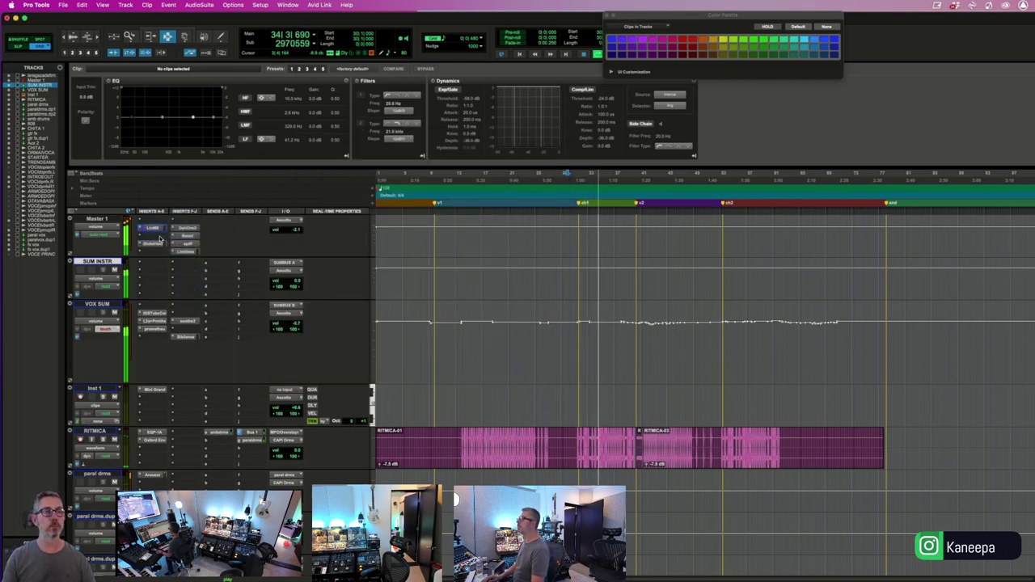
click(160, 235)
click(222, 235)
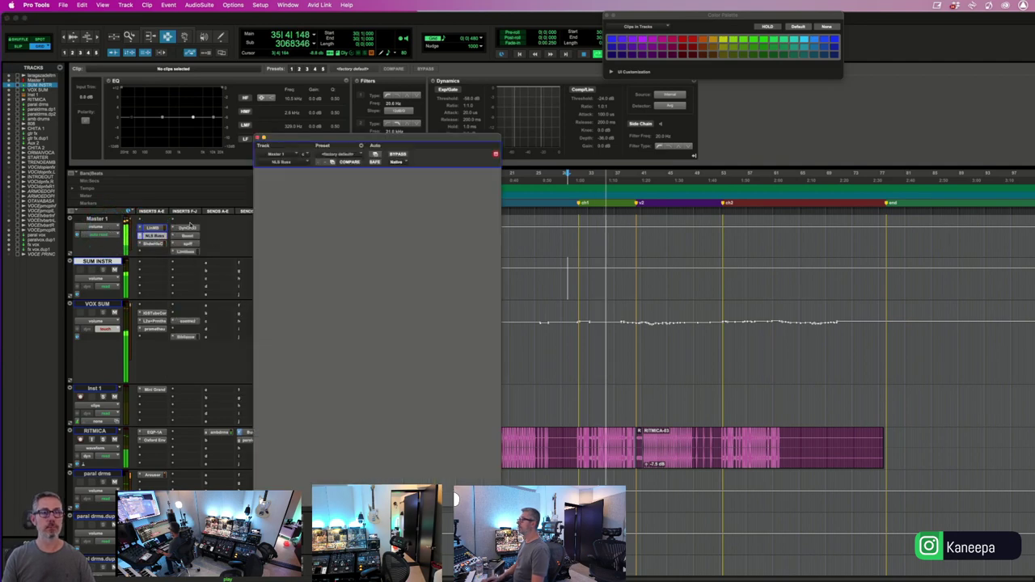
- Compare the NLS Buss MIKE and NEVO models, choose SPIKE, adjust its drive during playback, and close the plug-in
click(275, 279)
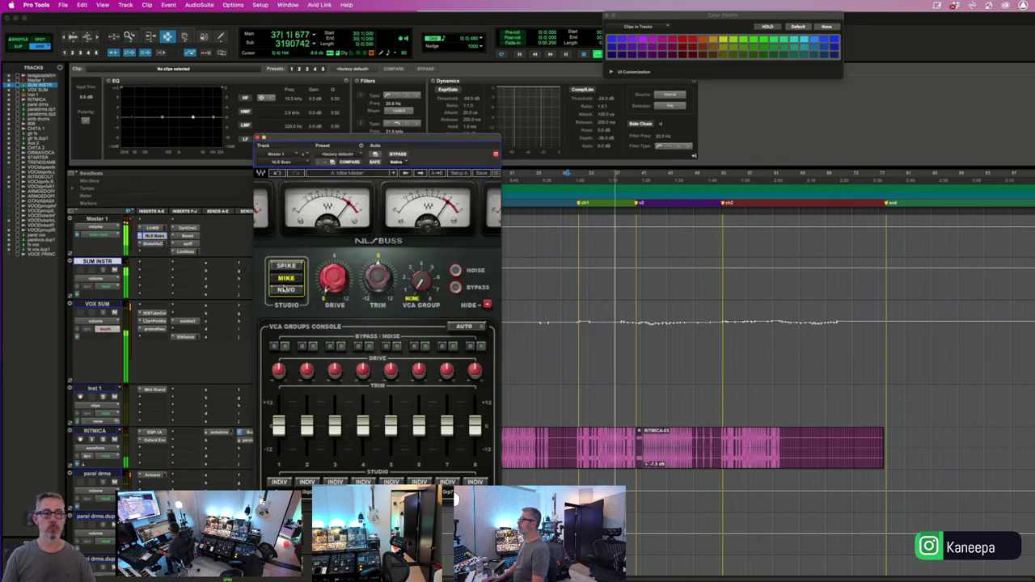
click(286, 290)
click(287, 266)
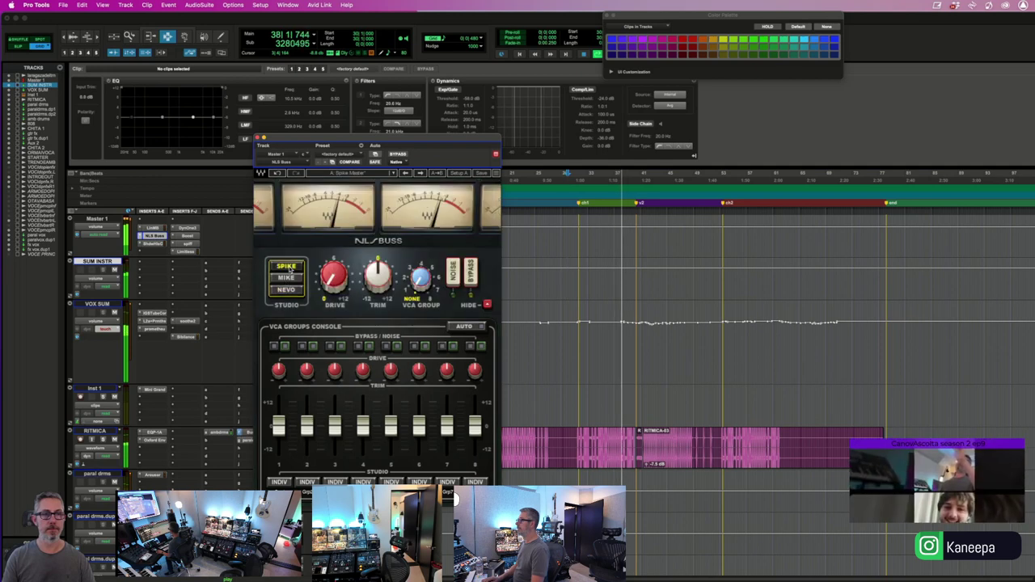
drag(330, 280, 330, 270)
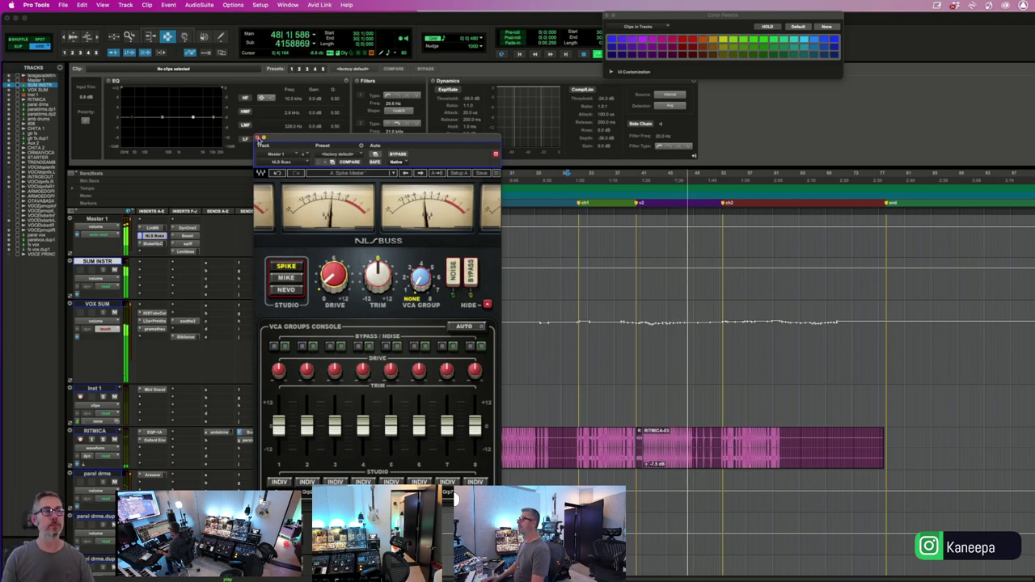
click(263, 138)
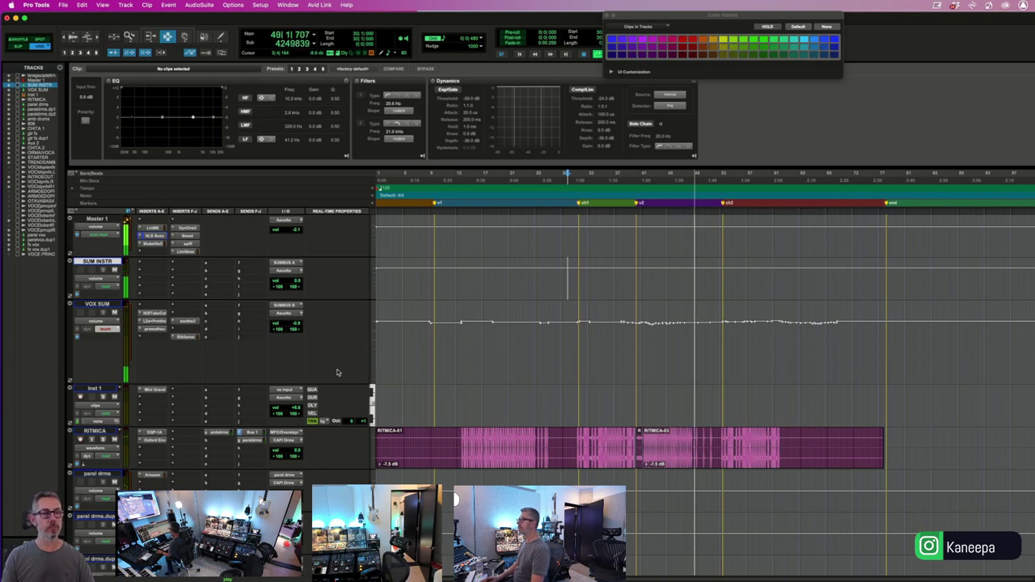
key(space)
- Add a pre-fader send from VOX SUM to Bus 2 with its level at 0.0 dB
click(244, 307)
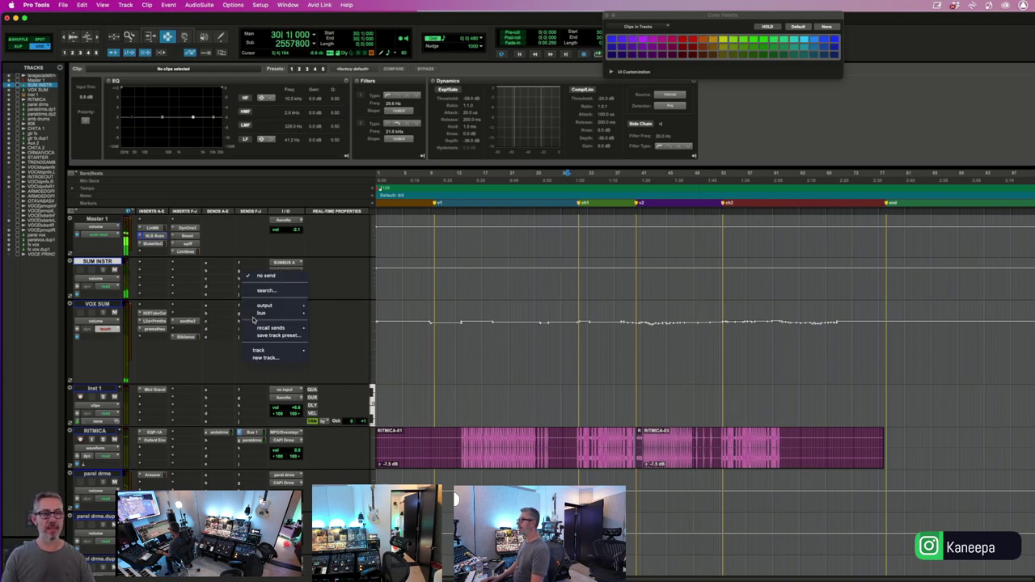
mouse_move(275, 312)
click(333, 293)
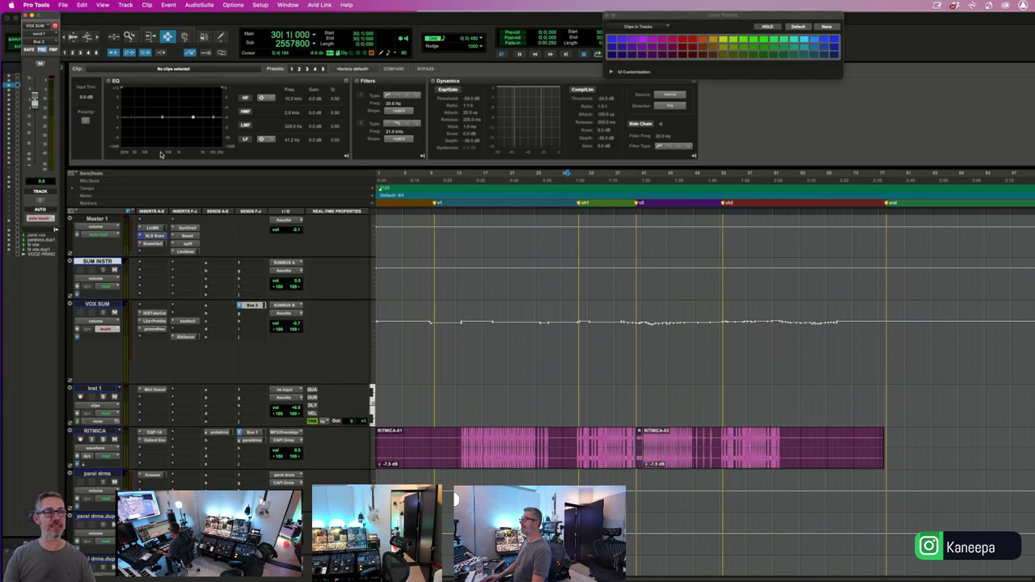
- Insert Trackspacer 2.5 on SUM INSTR and set its side-chain key input to Bus 2
click(193, 273)
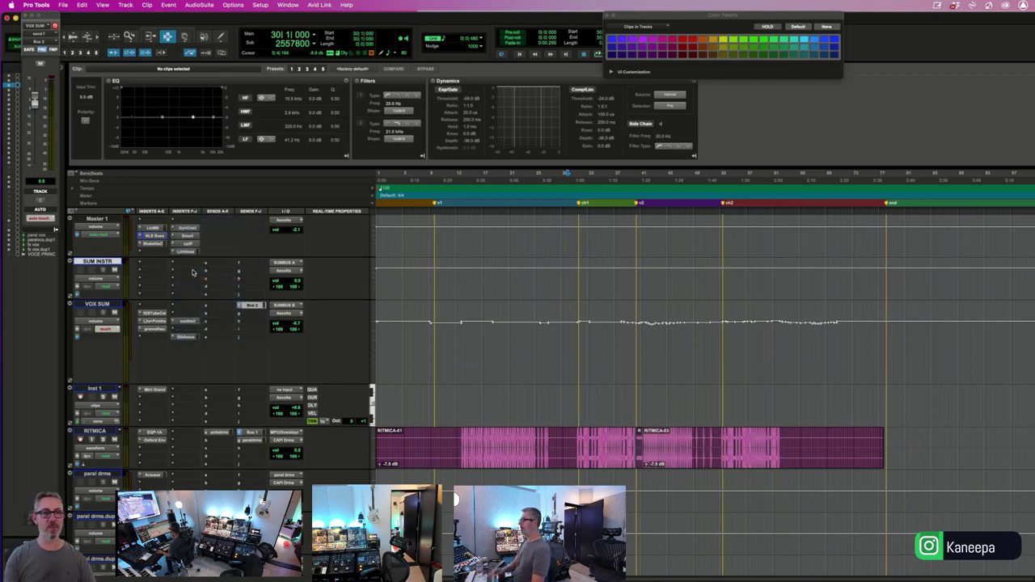
click(168, 236)
click(185, 270)
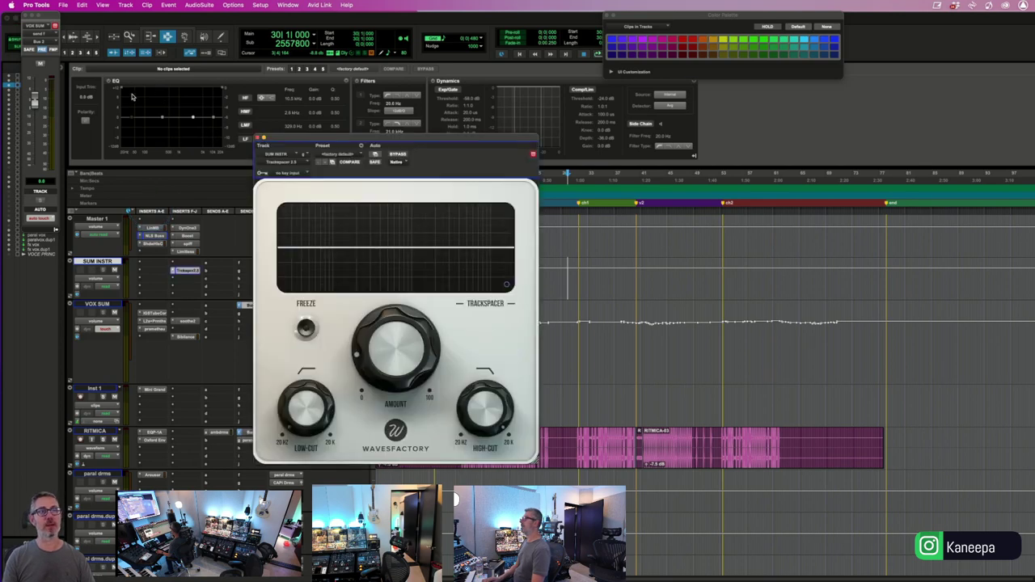
click(277, 173)
mouse_move(299, 180)
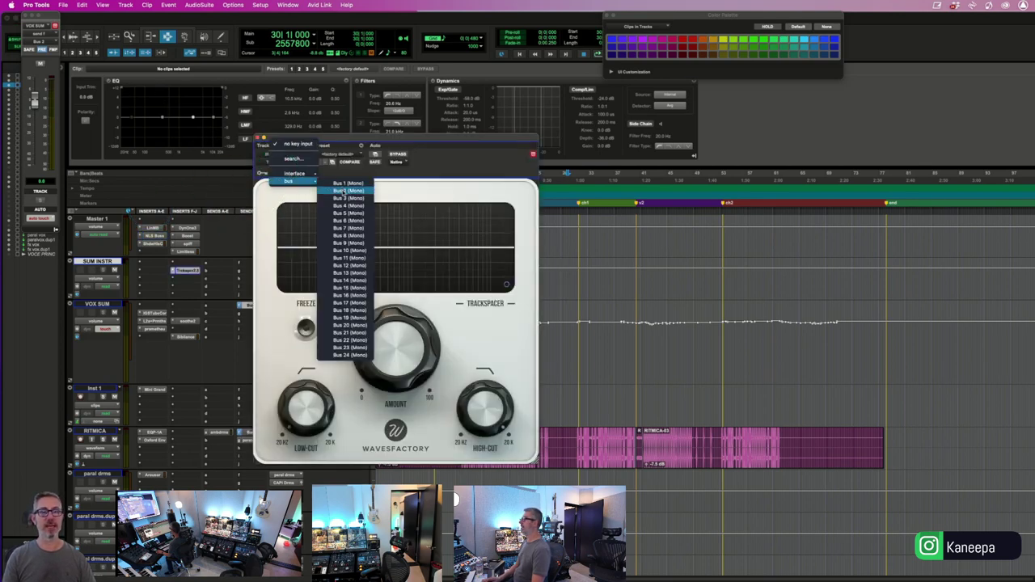
click(344, 191)
- Raise Trackspacer's low-cut, set its high-cut to 3.18 kHz, and reduce the ducking amount while listening
mouse_move(481, 446)
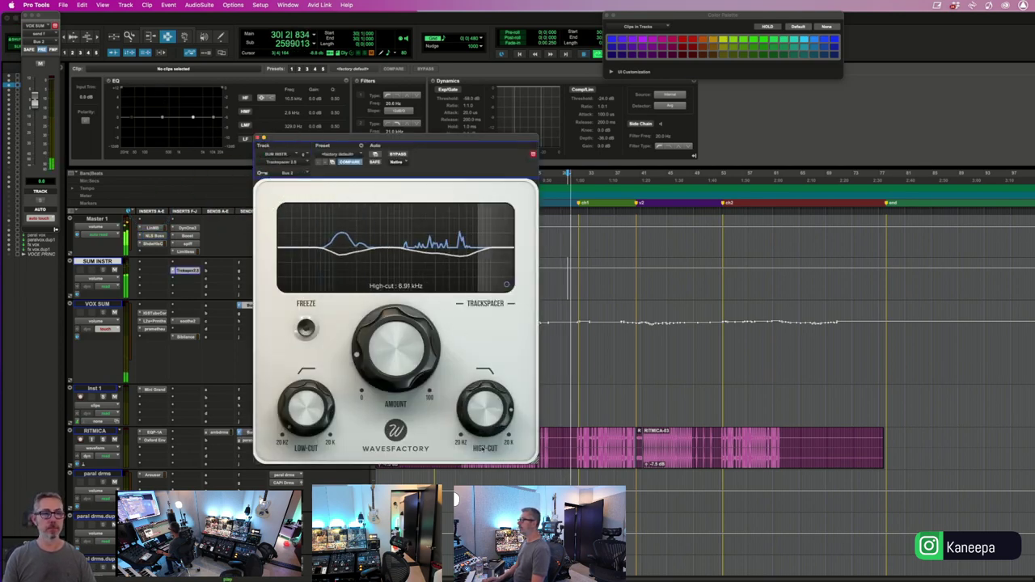
drag(307, 408, 335, 348)
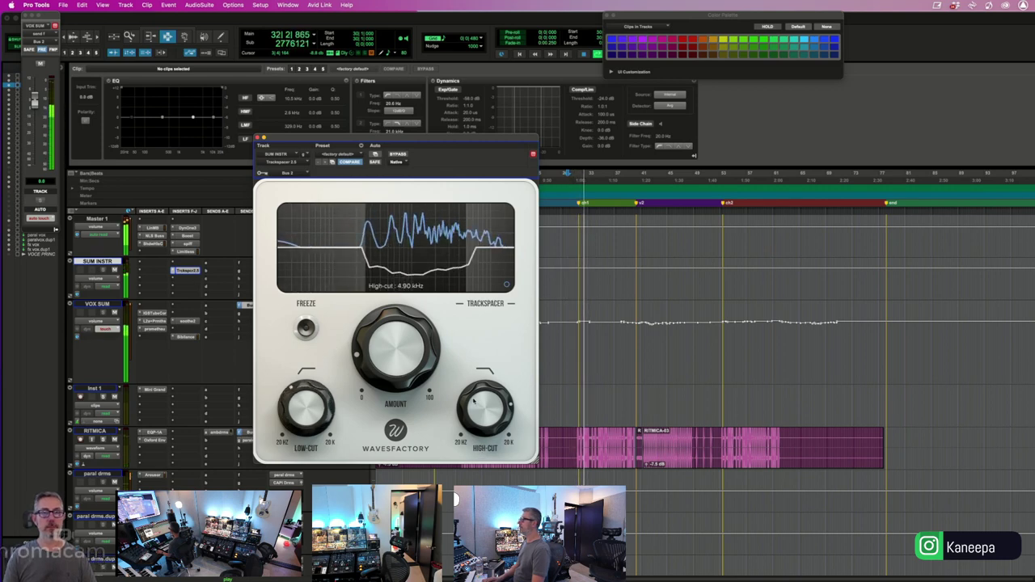
drag(475, 401, 467, 426)
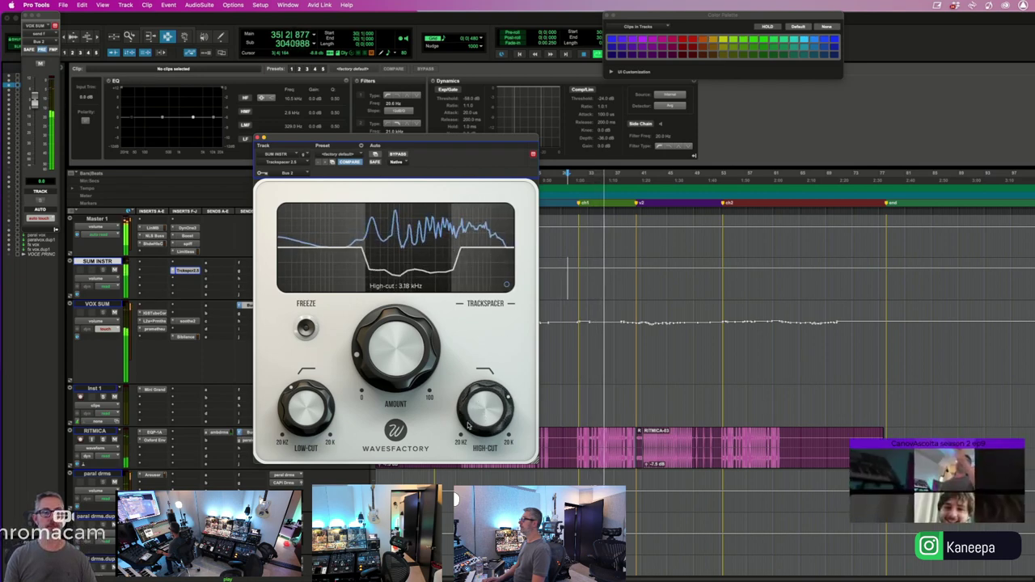
drag(405, 358, 396, 369)
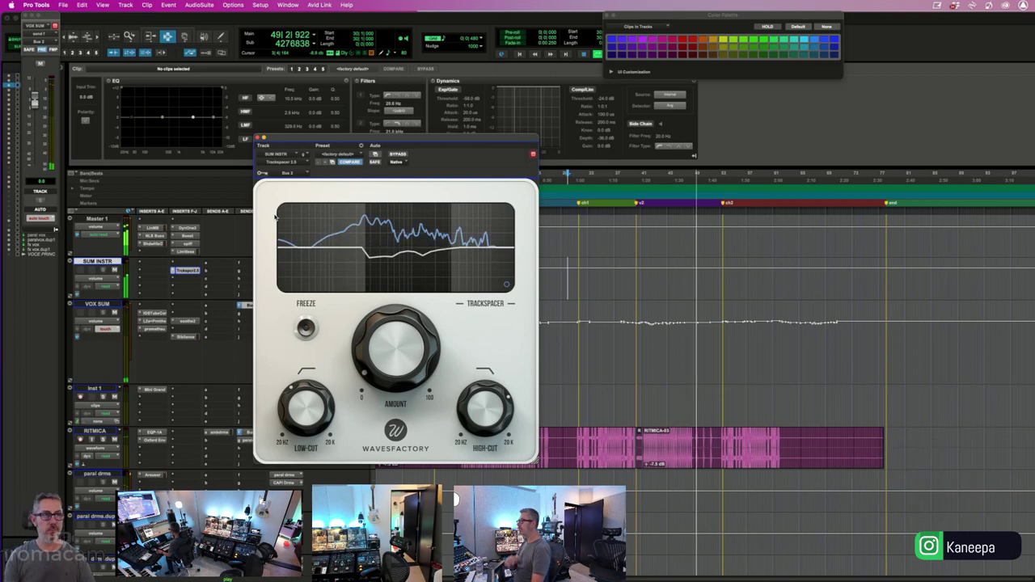
click(258, 137)
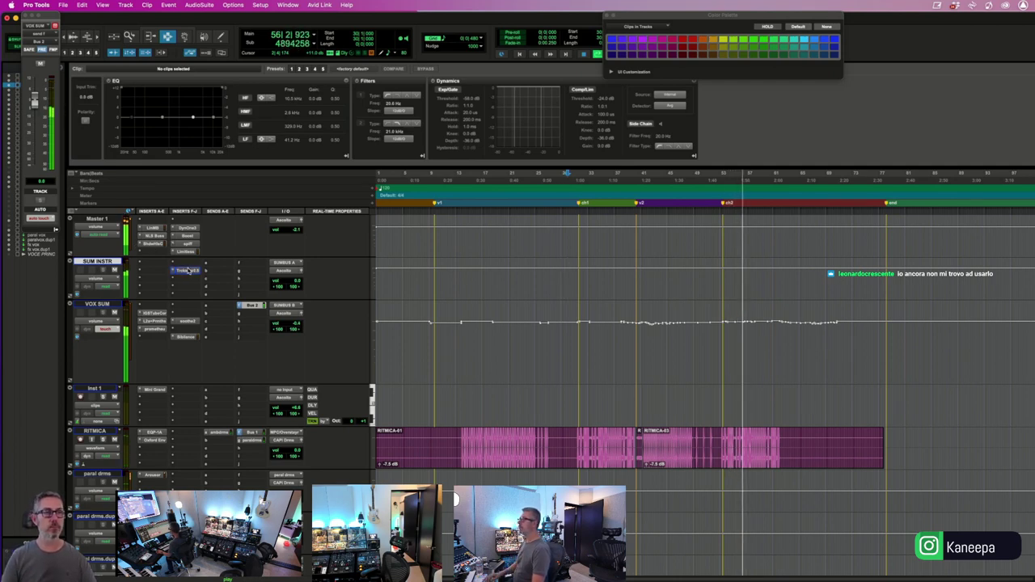
- Insert TAUPE on Master 1 after the existing A-E inserts and load its CanovaStart preset
click(154, 251)
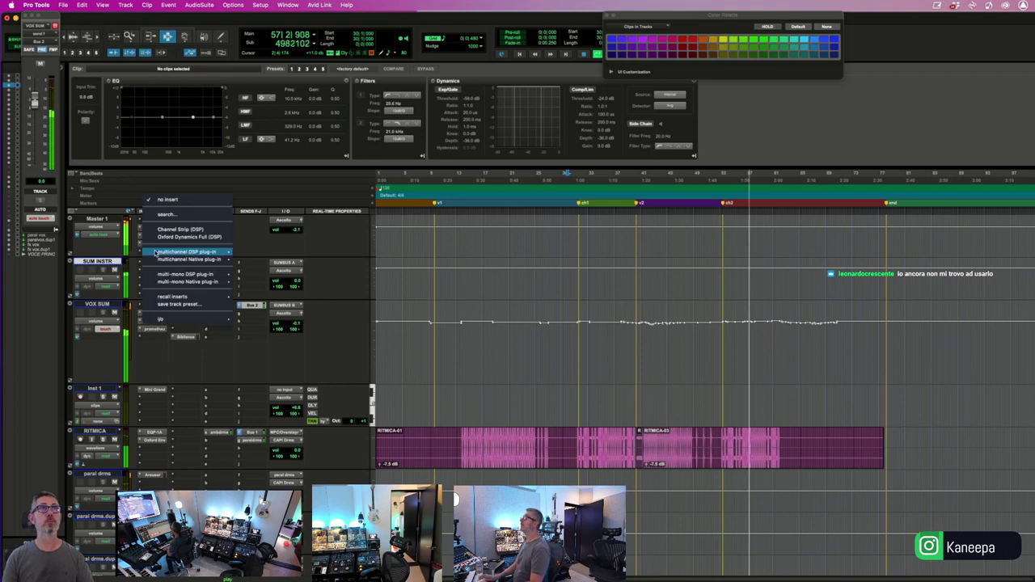
click(155, 253)
click(154, 253)
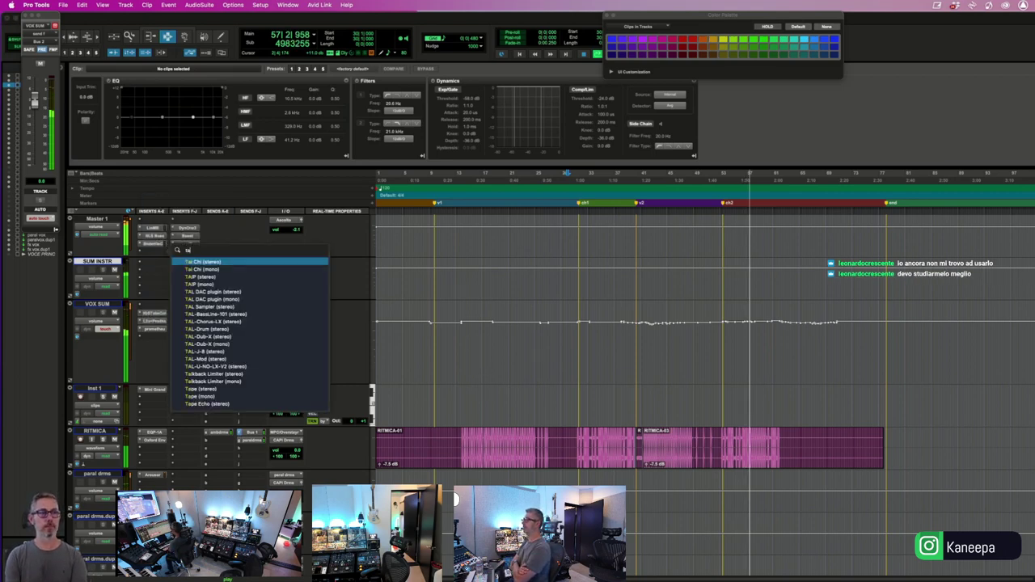
key(Escape)
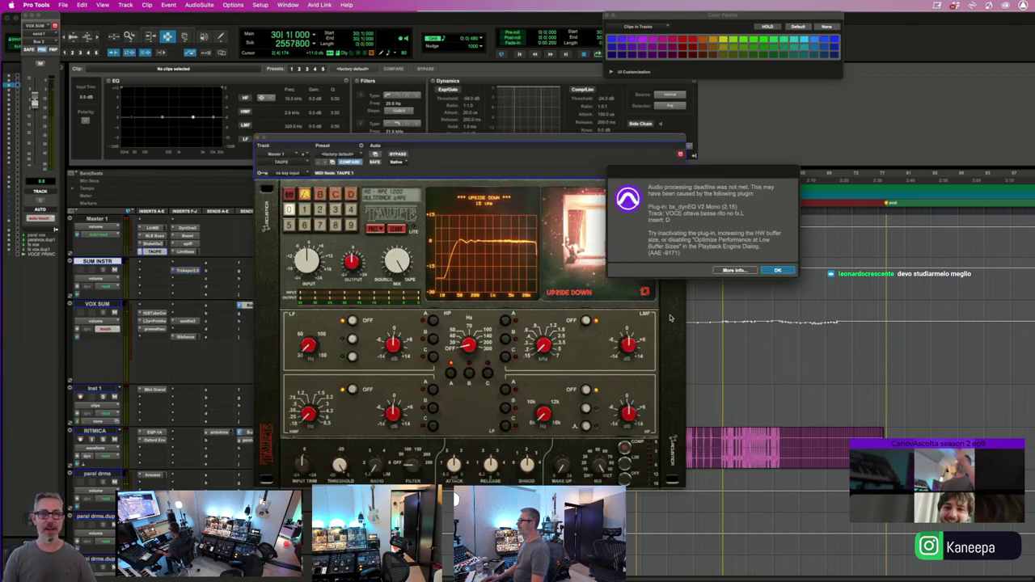
key(Return)
click(348, 154)
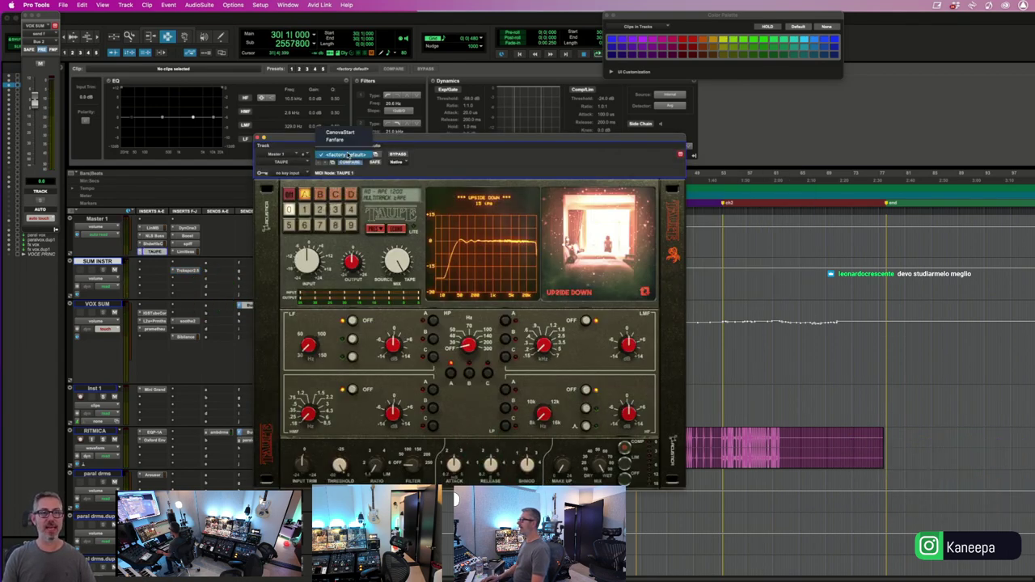
click(349, 132)
drag(336, 146, 400, 104)
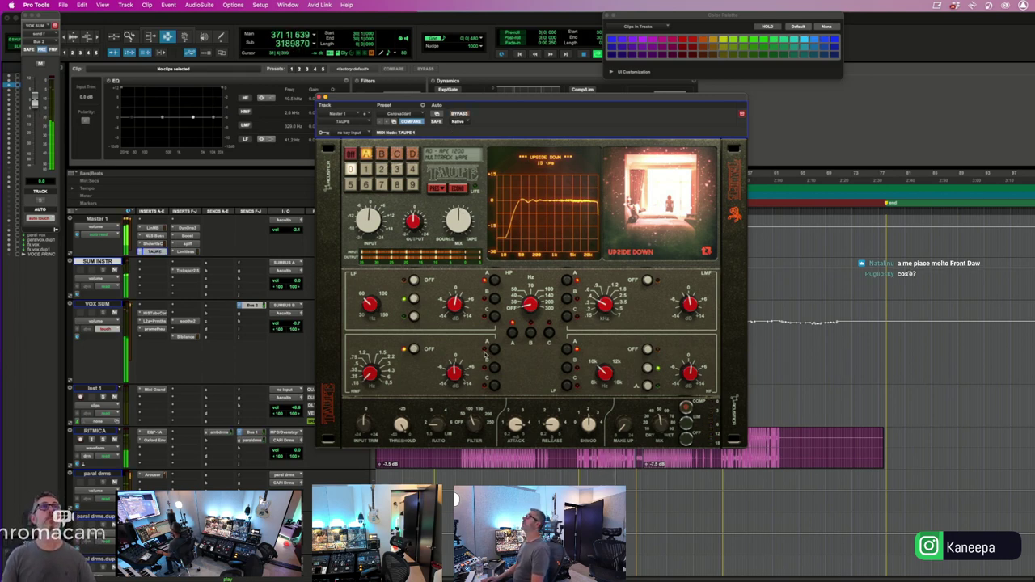
- Audition the mix through TAUPE on Master 1, compare it with bypass, and close the plug-in
click(454, 114)
click(458, 220)
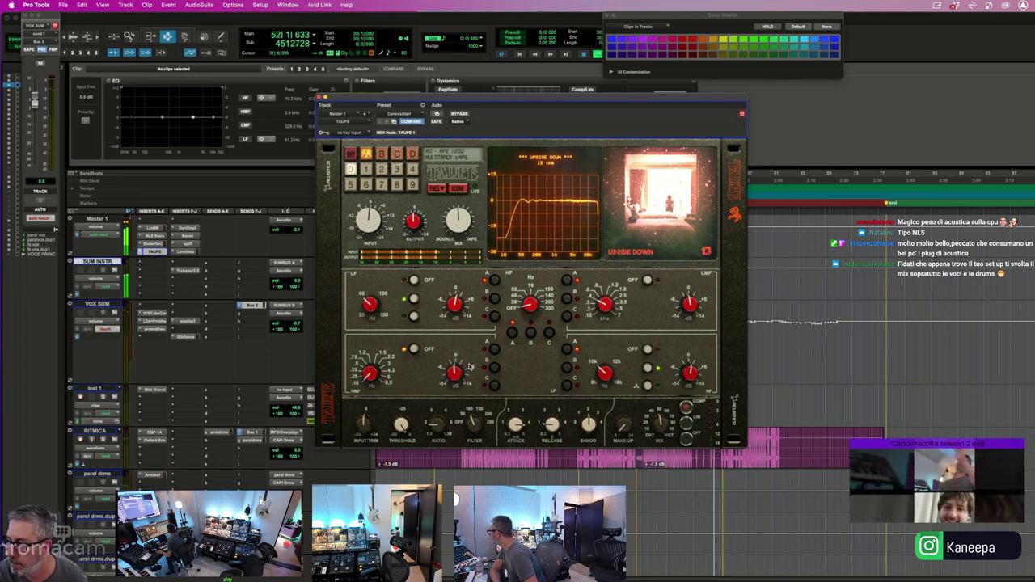
click(465, 401)
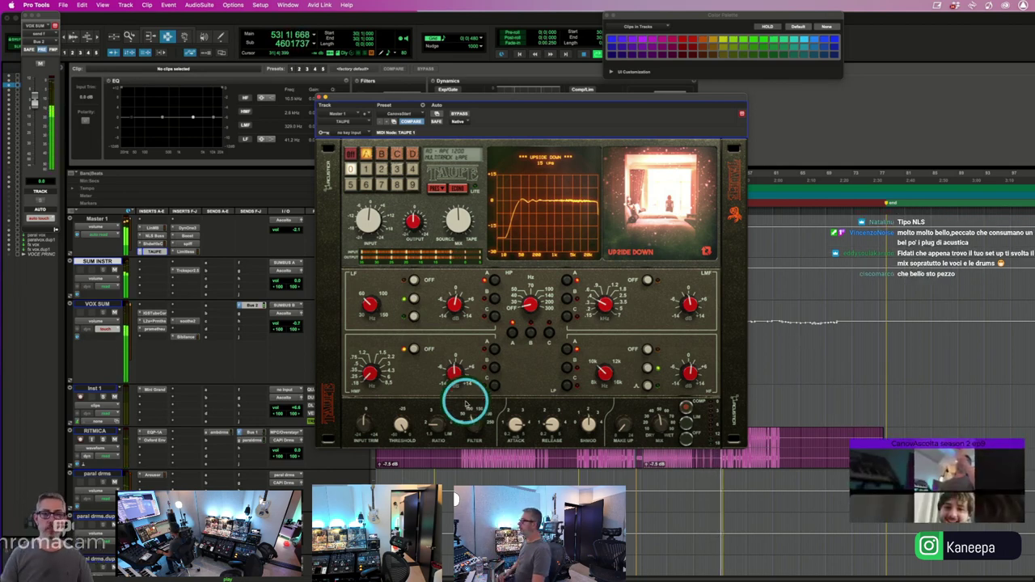
click(523, 374)
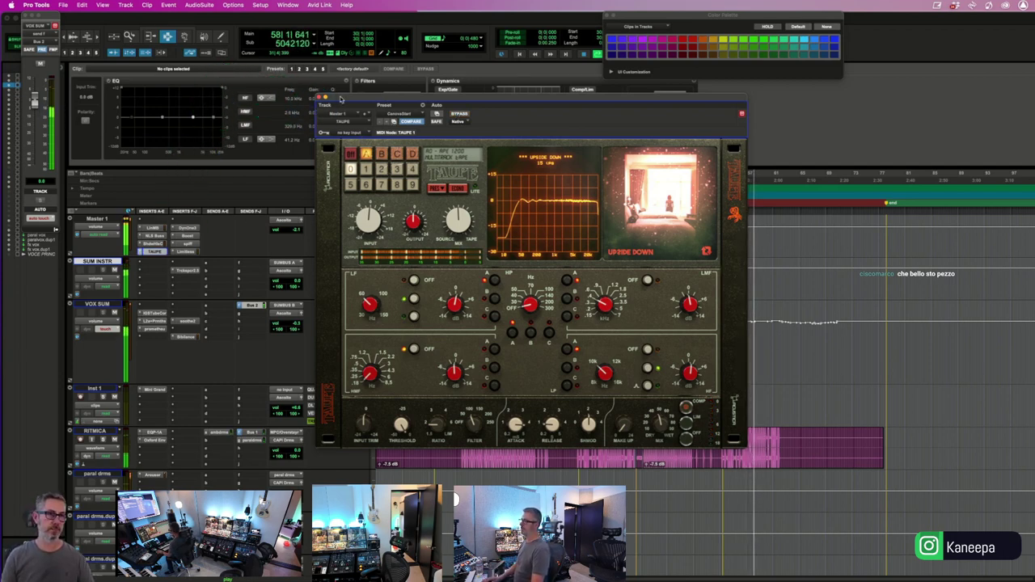
key(space)
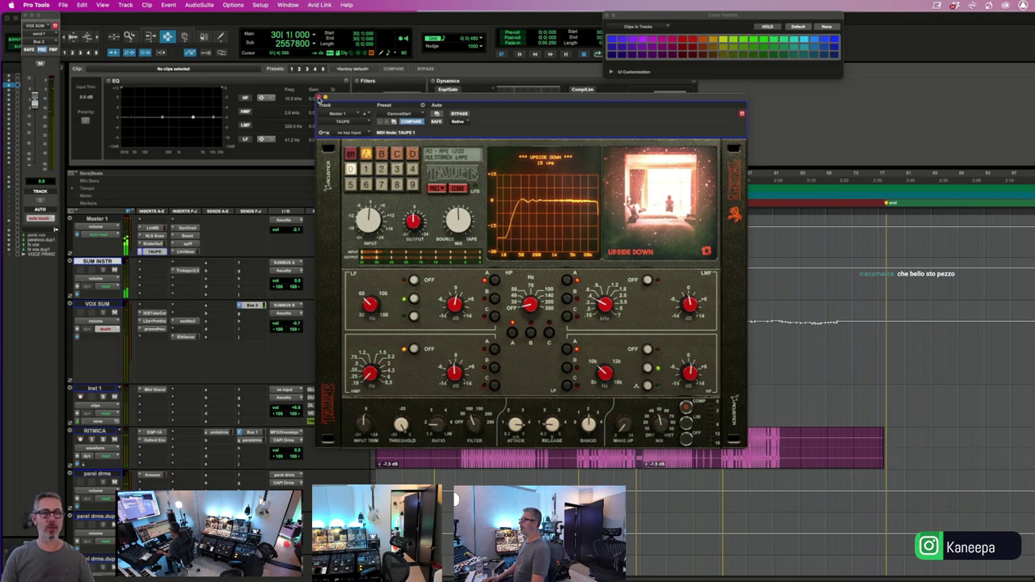
click(324, 98)
- Play the mix from about bar 23 to check the processed Master 1 chain
click(524, 307)
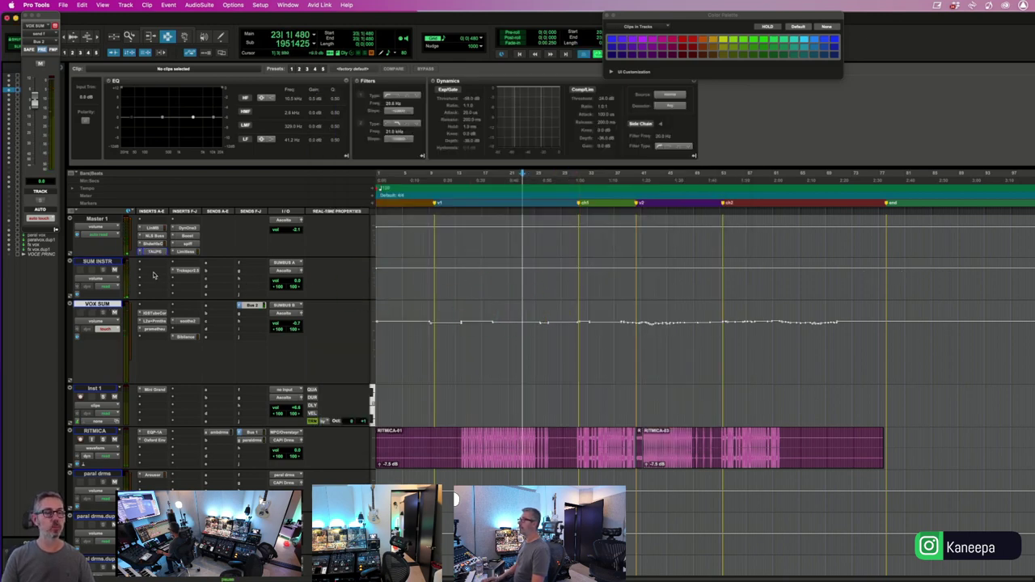
key(space)
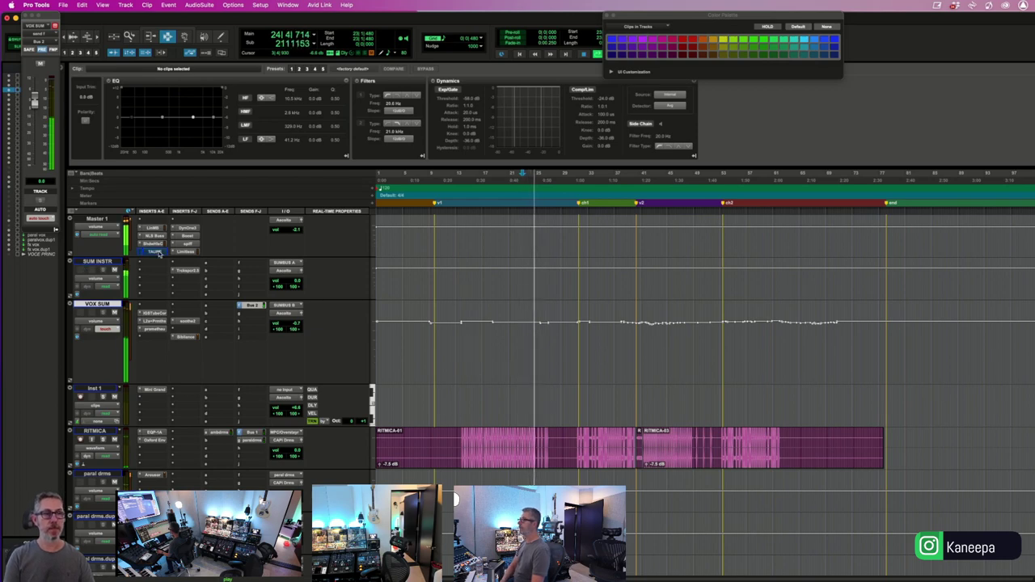
key(space)
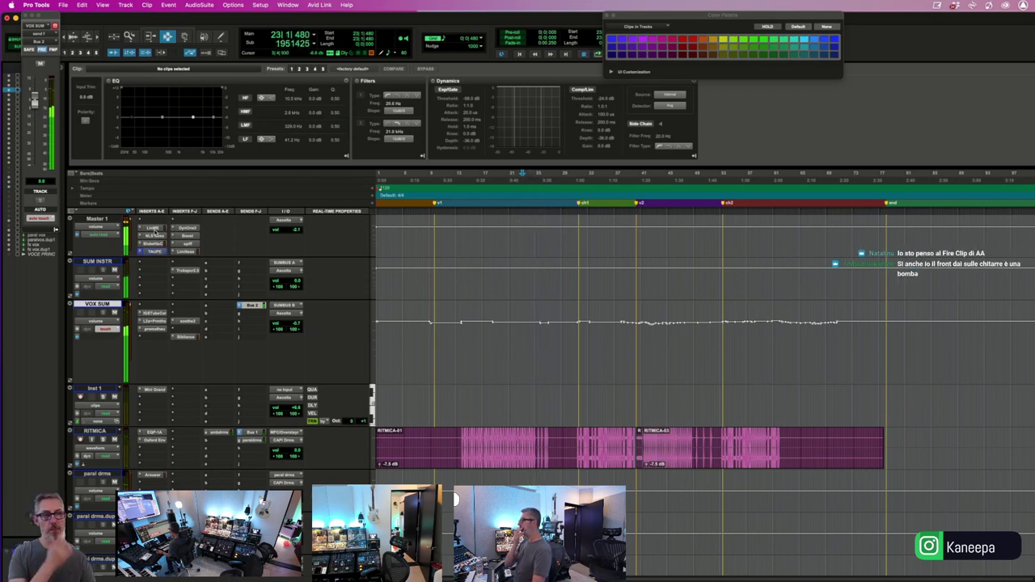
- Insert MAAT FiDef JENtwo (stereo) on Master 1, in the first slot of inserts F-J
click(155, 228)
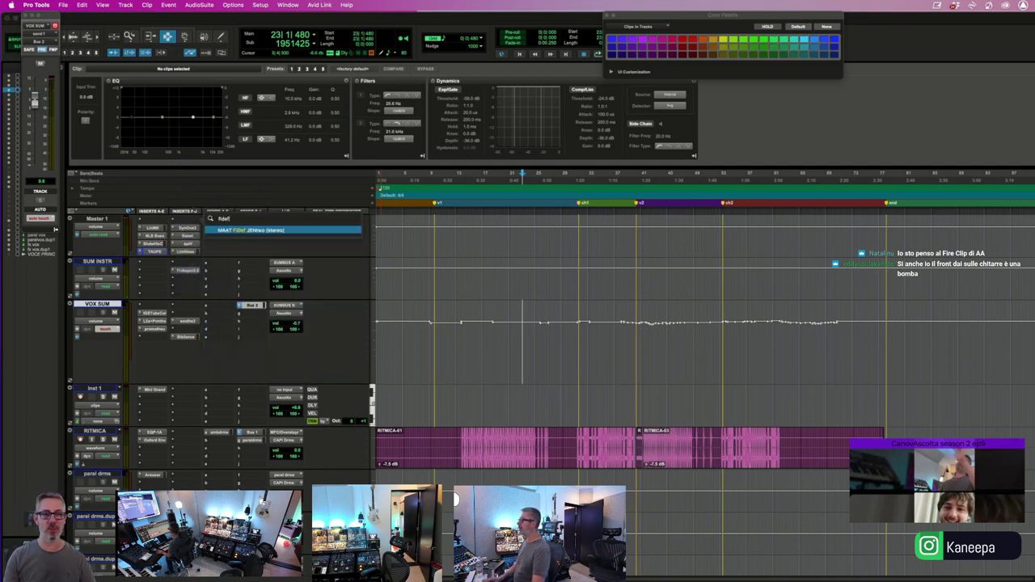
click(498, 400)
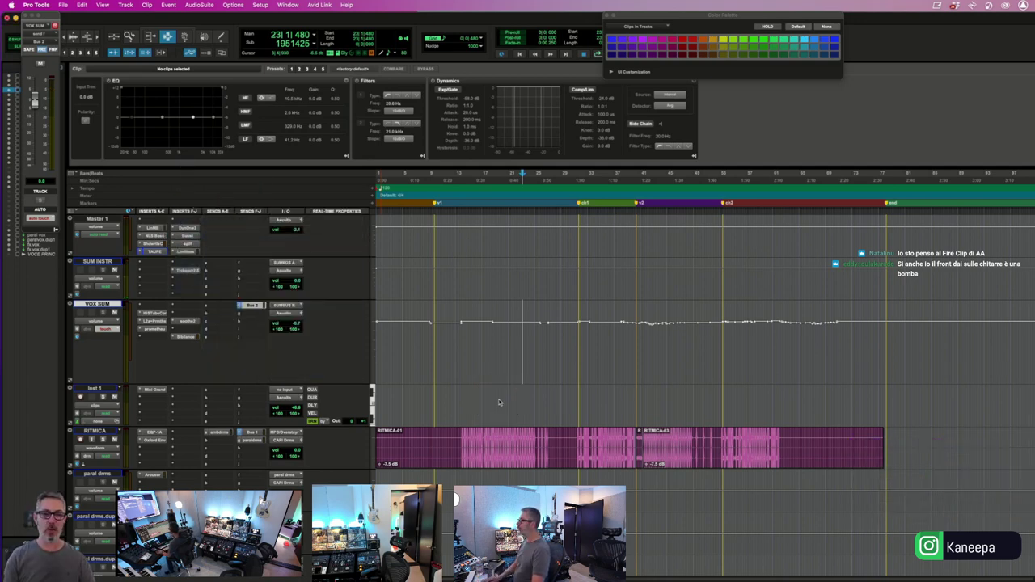
click(485, 392)
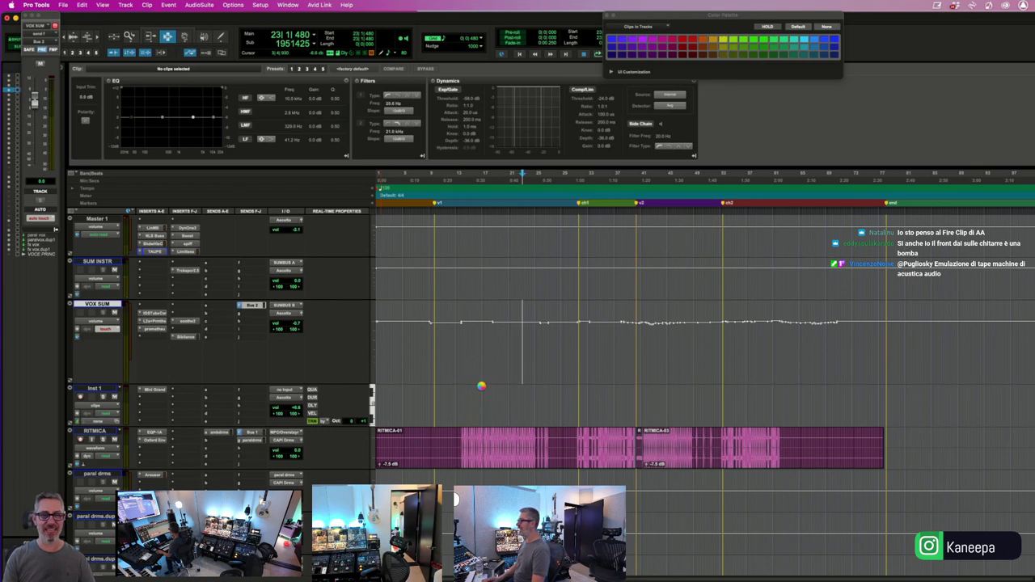
click(485, 401)
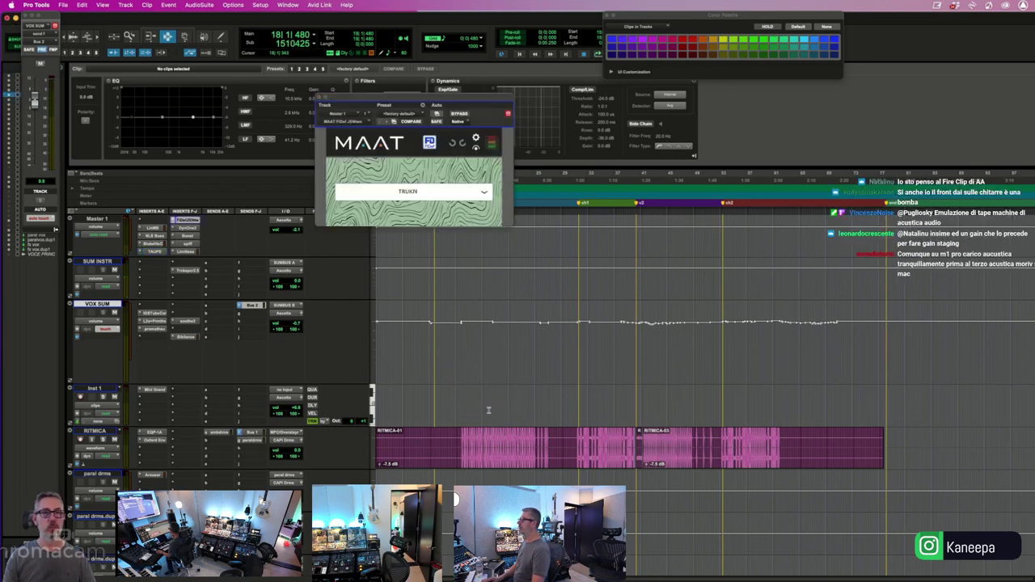
- Compare FiDef's TRUKN mode with bypass during playback and switch the plug-in to RESNO
click(459, 115)
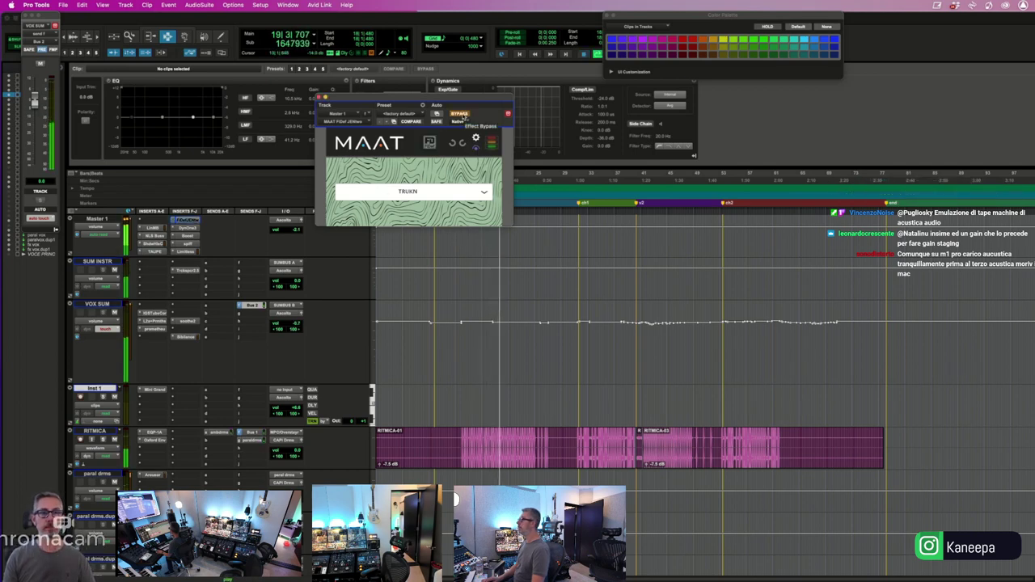
click(459, 115)
click(408, 191)
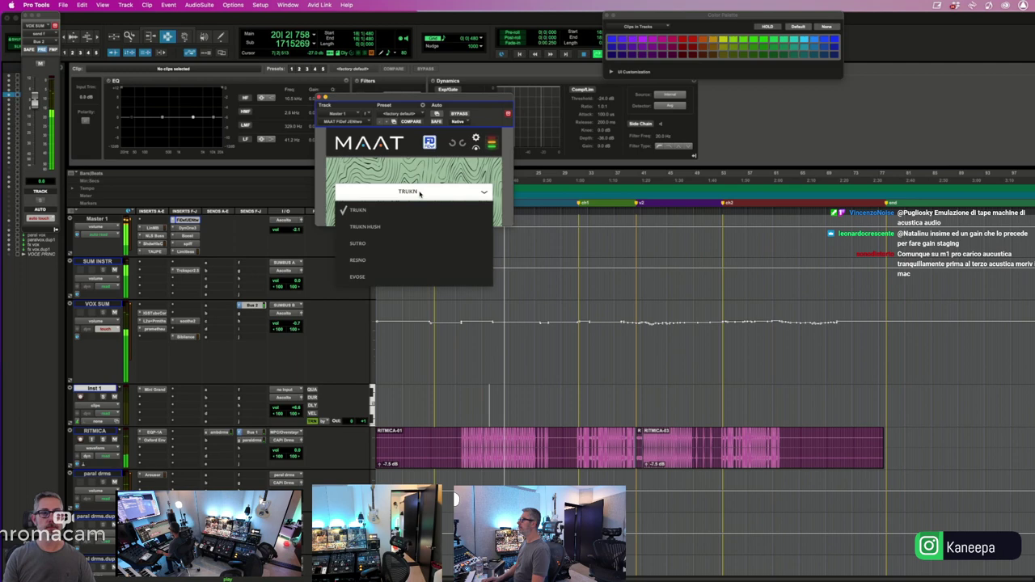
click(398, 261)
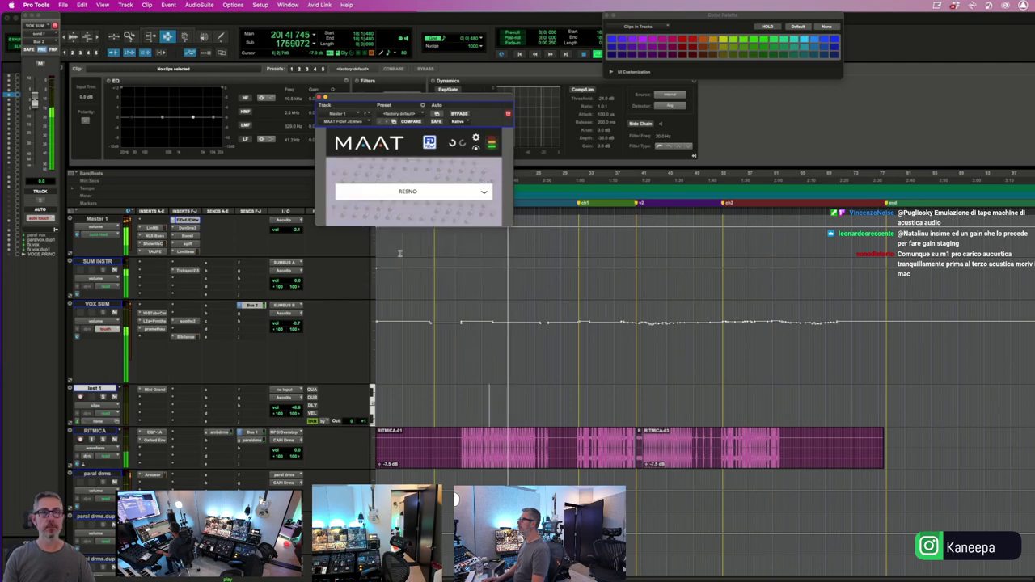
- Compare the mix through FiDef's RESNO mode with the bypassed signal during playback
click(460, 115)
click(459, 115)
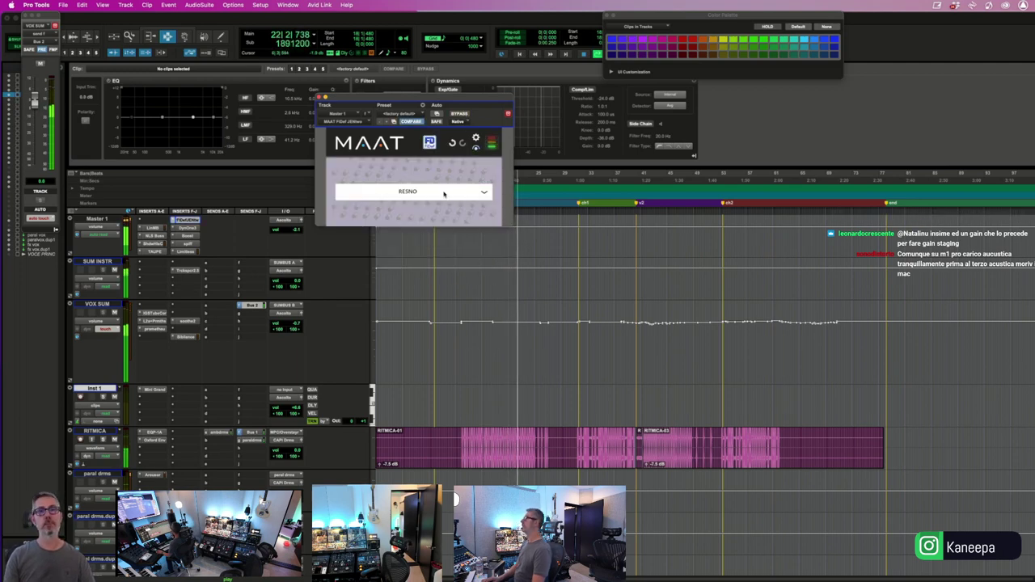
click(478, 150)
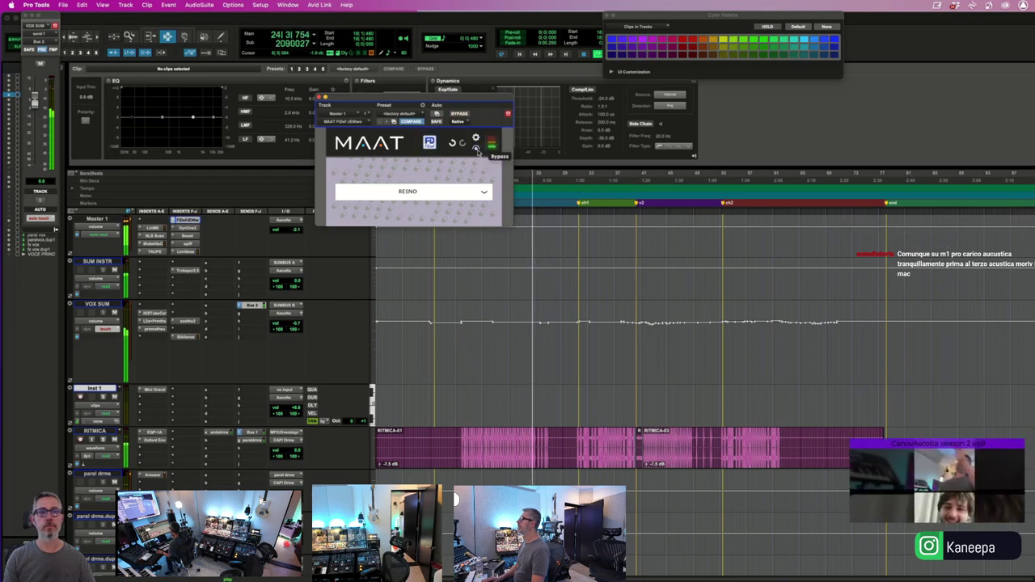
click(478, 150)
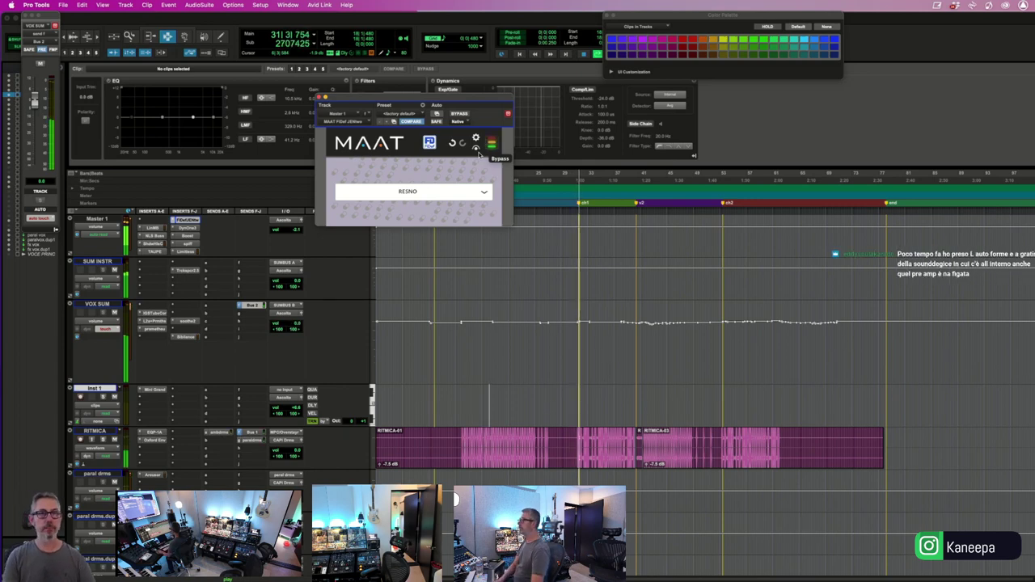
click(477, 146)
click(459, 114)
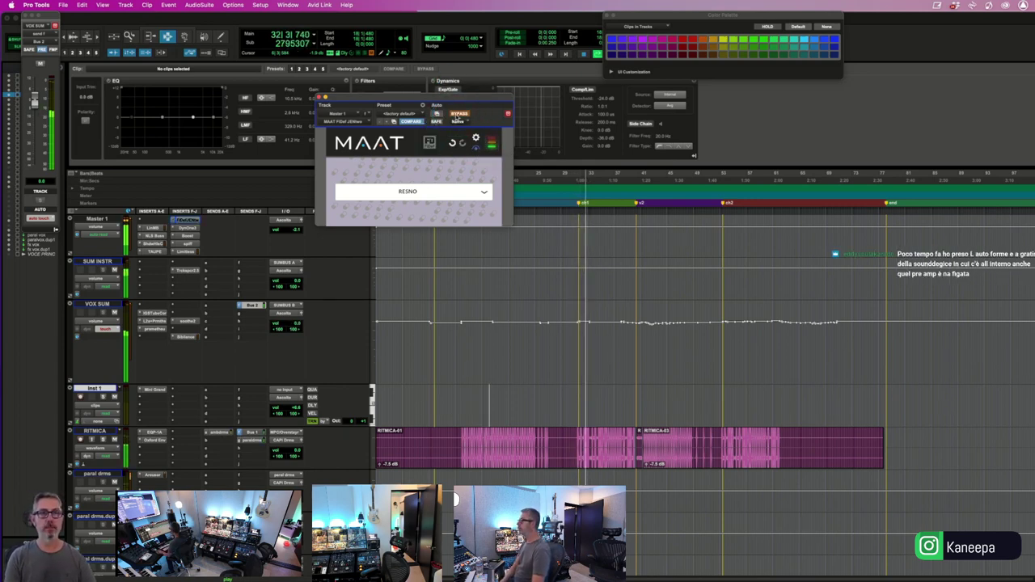
click(458, 114)
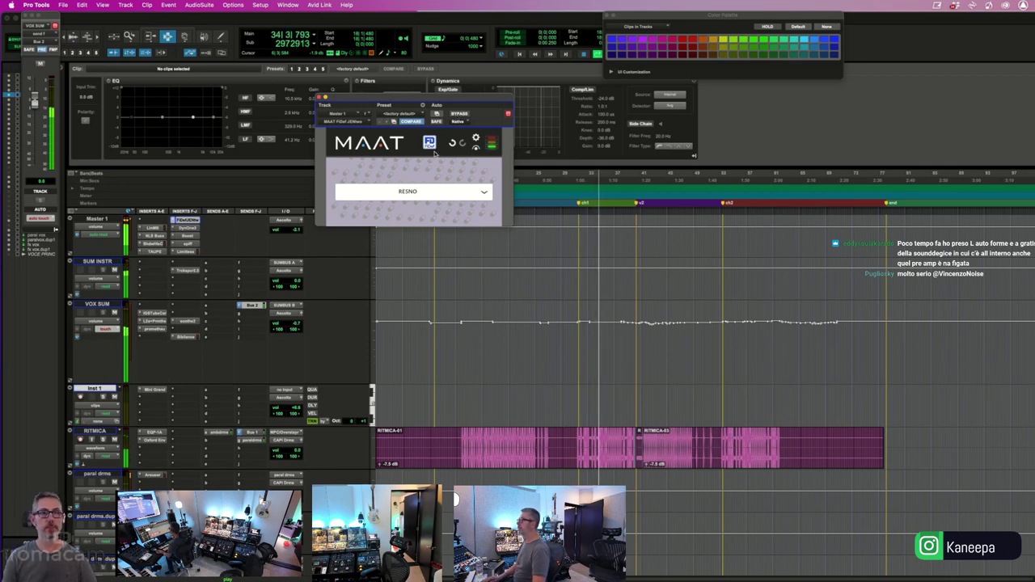
- Audition FiDef's EVOSE and TRUKN HUSH modes, return to RESNO, and close the plug-in
click(439, 187)
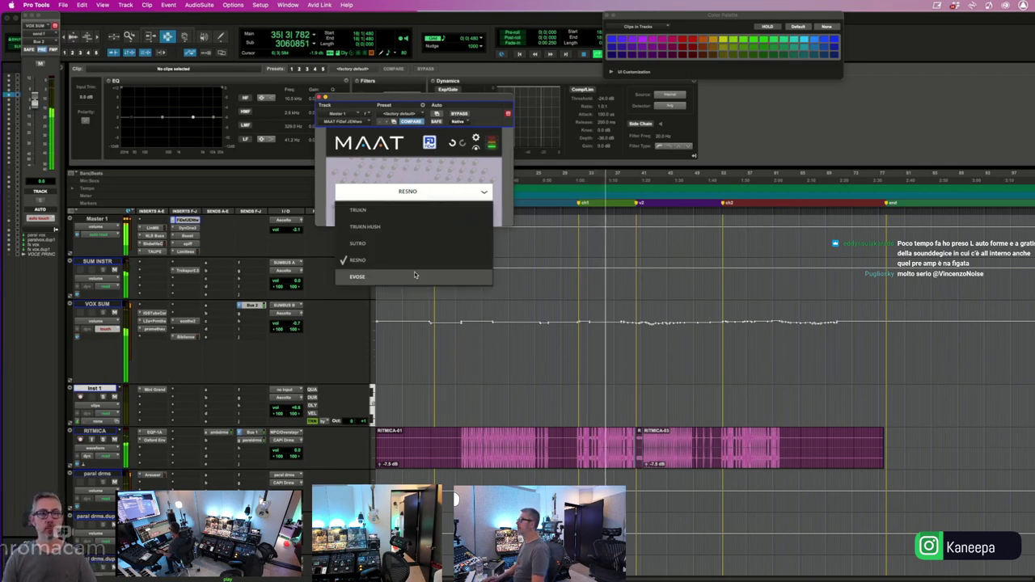
click(411, 267)
click(422, 200)
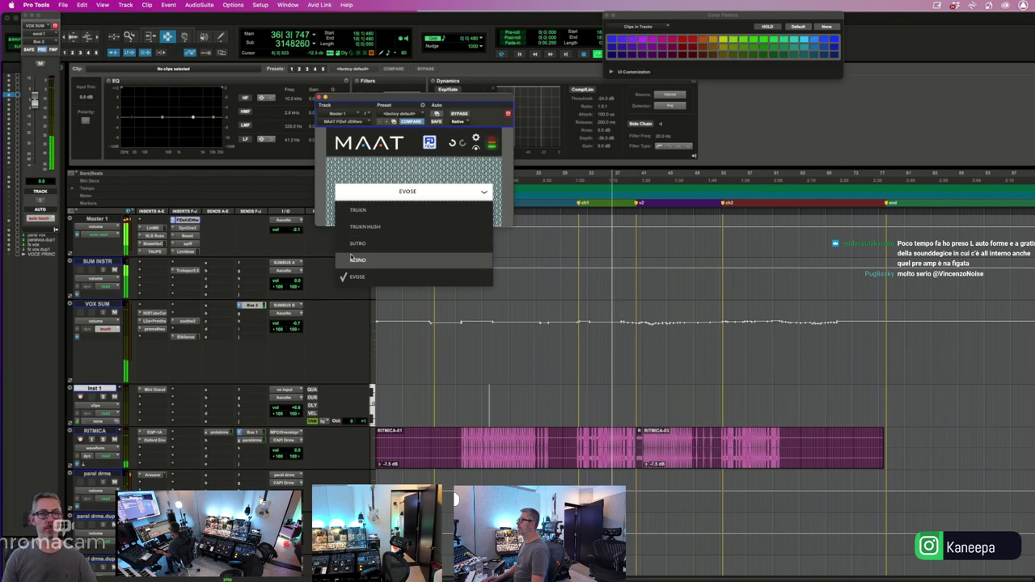
click(372, 260)
click(377, 192)
click(379, 229)
click(403, 188)
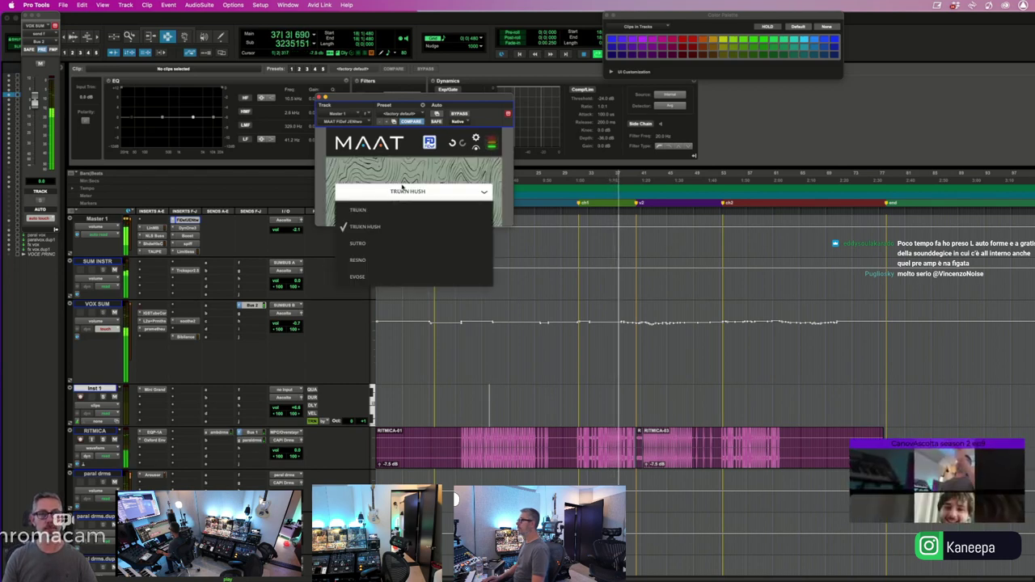
click(377, 261)
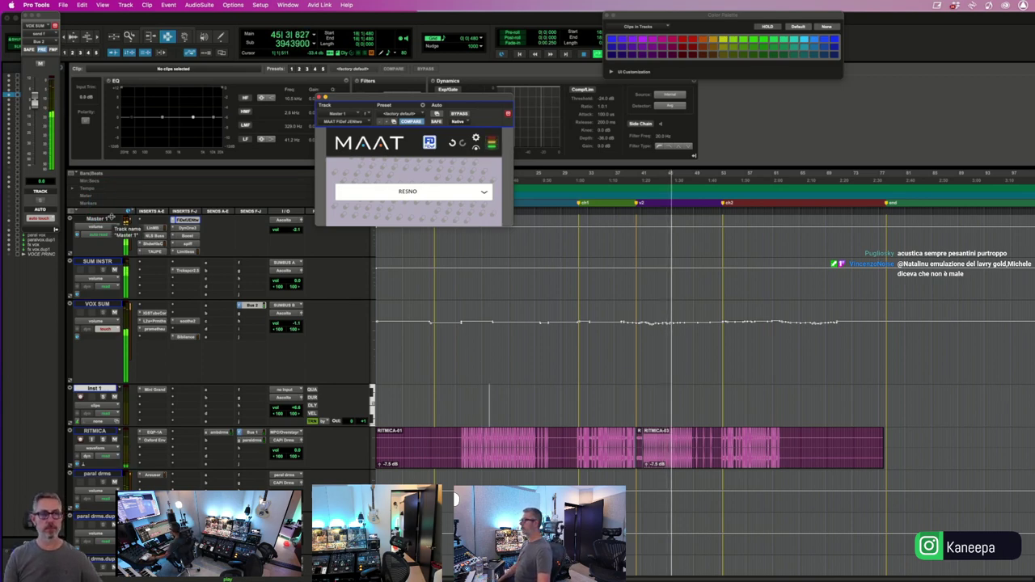
click(321, 96)
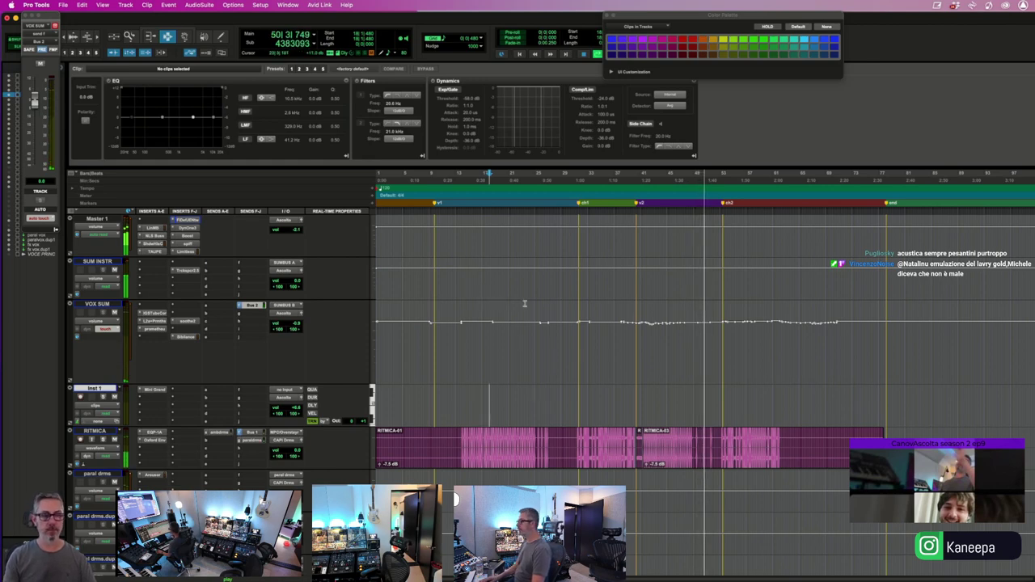
- Stop playback and set the input of the Aux 2 track to the gtr fx bus
scroll(501, 323, down, 5)
click(492, 330)
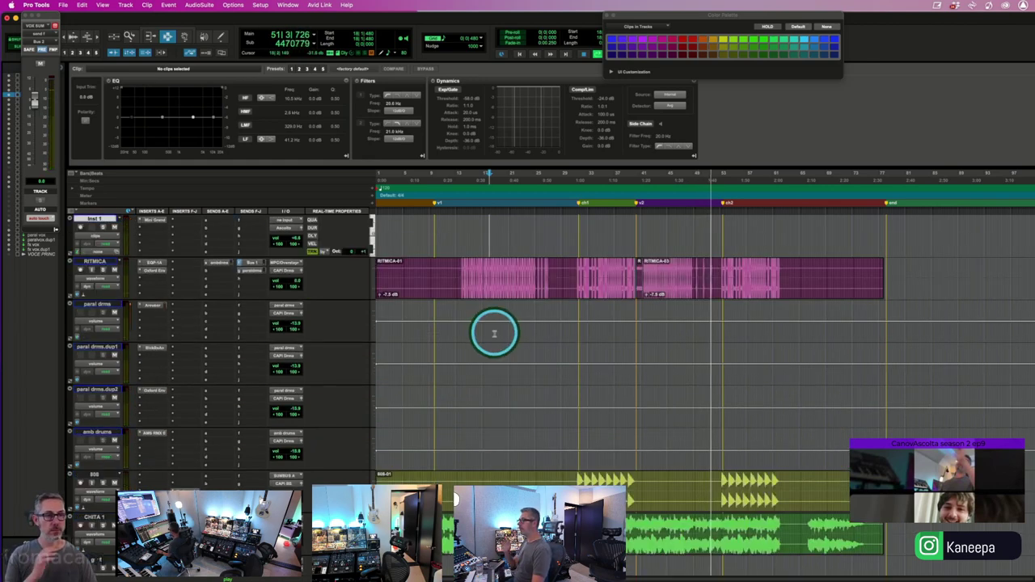
scroll(491, 355, down, 9)
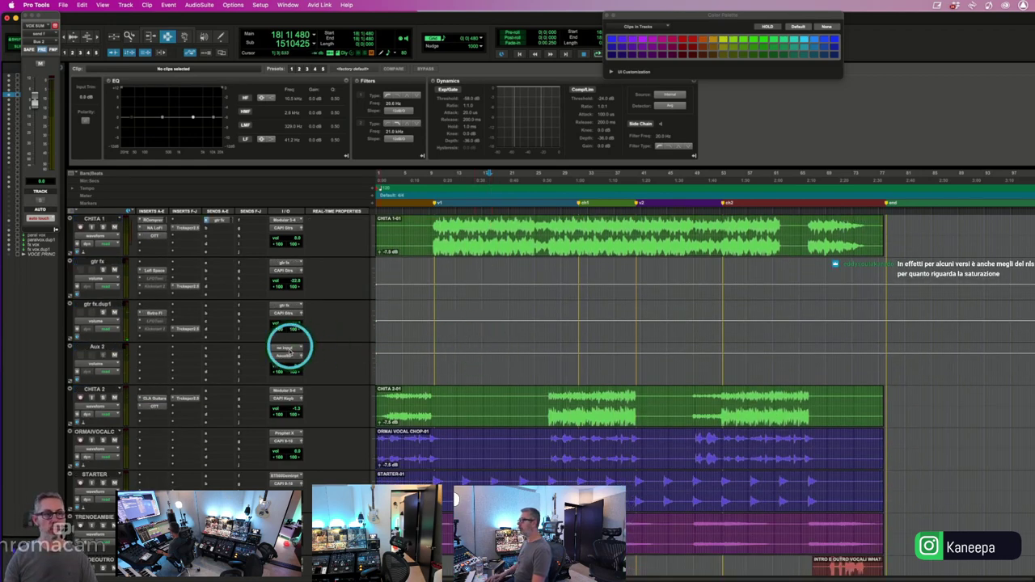
right_click(105, 346)
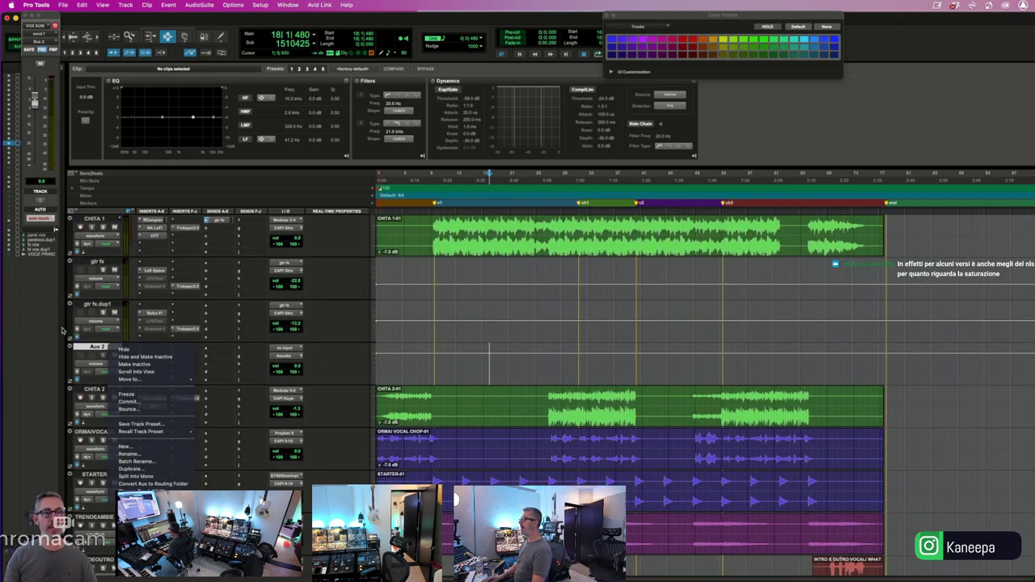
click(121, 408)
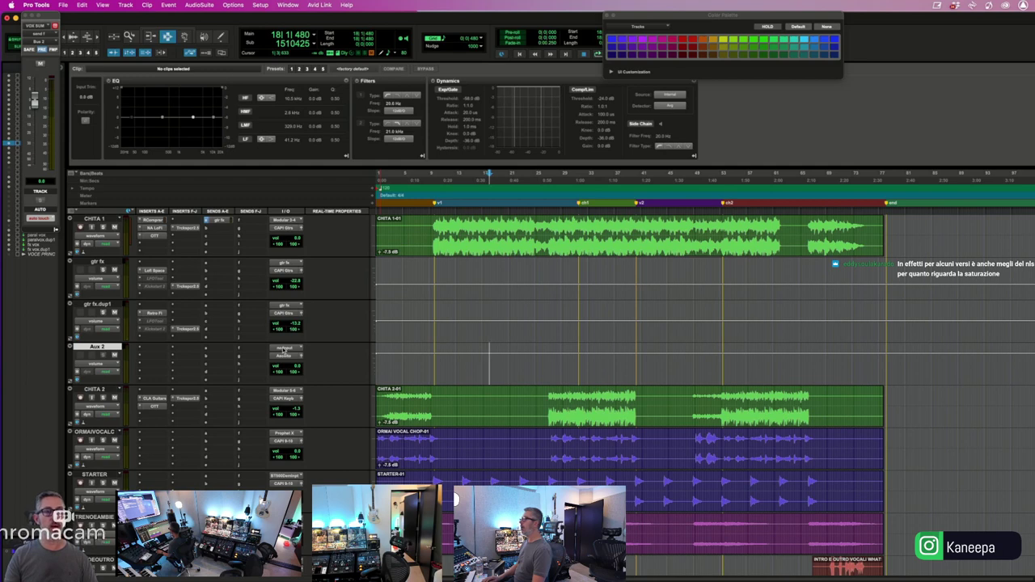
click(285, 353)
mouse_move(293, 355)
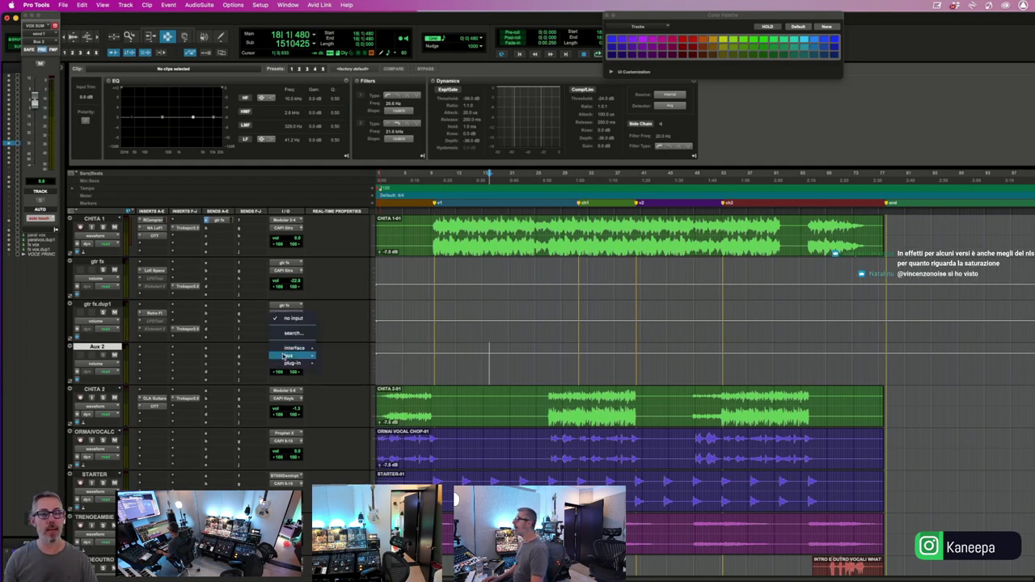
click(349, 447)
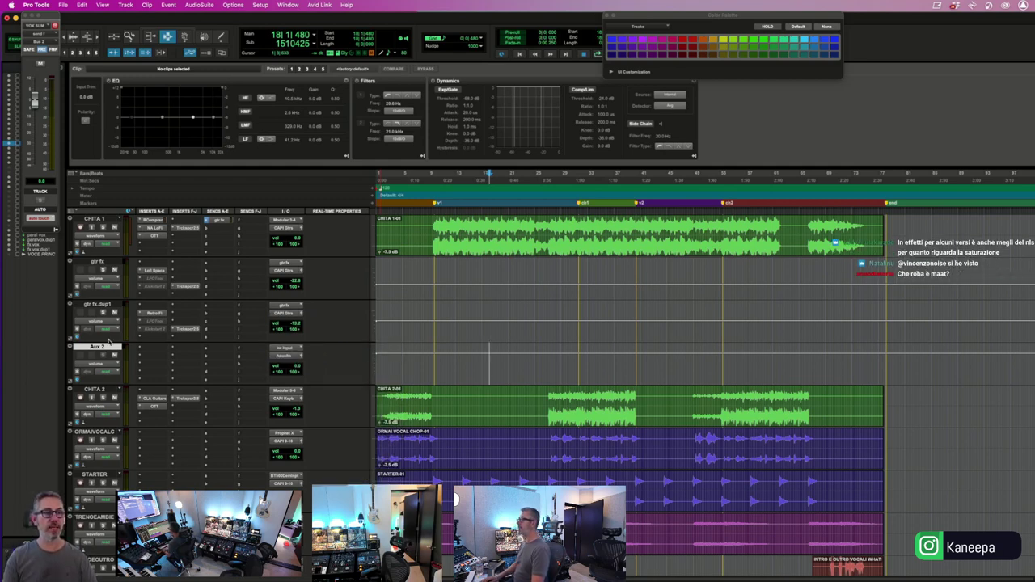
- Insert Amp Room (stereo) in the first insert slot of Aux 2 and dismiss the audio processing error
click(147, 356)
click(147, 356)
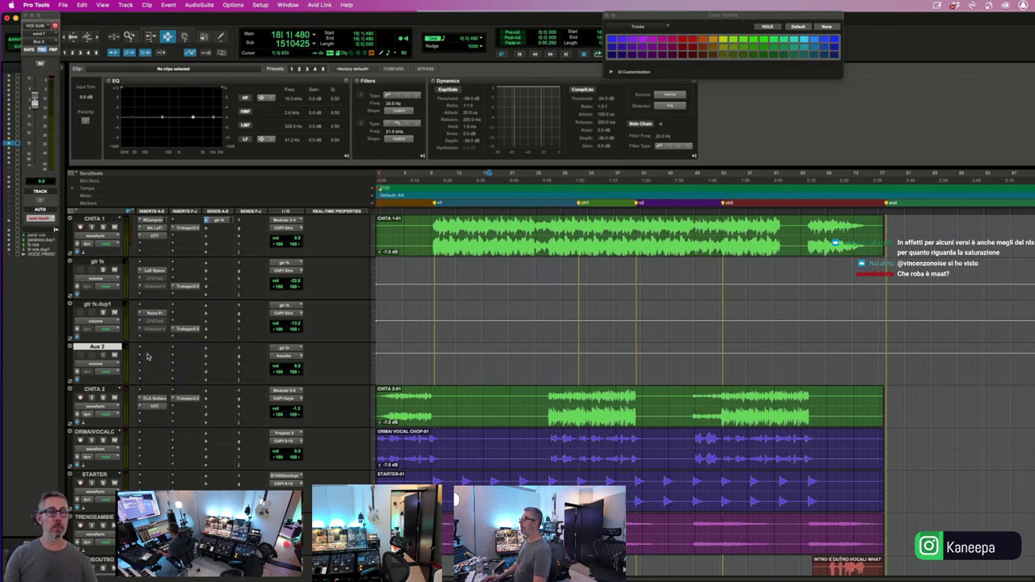
click(147, 356)
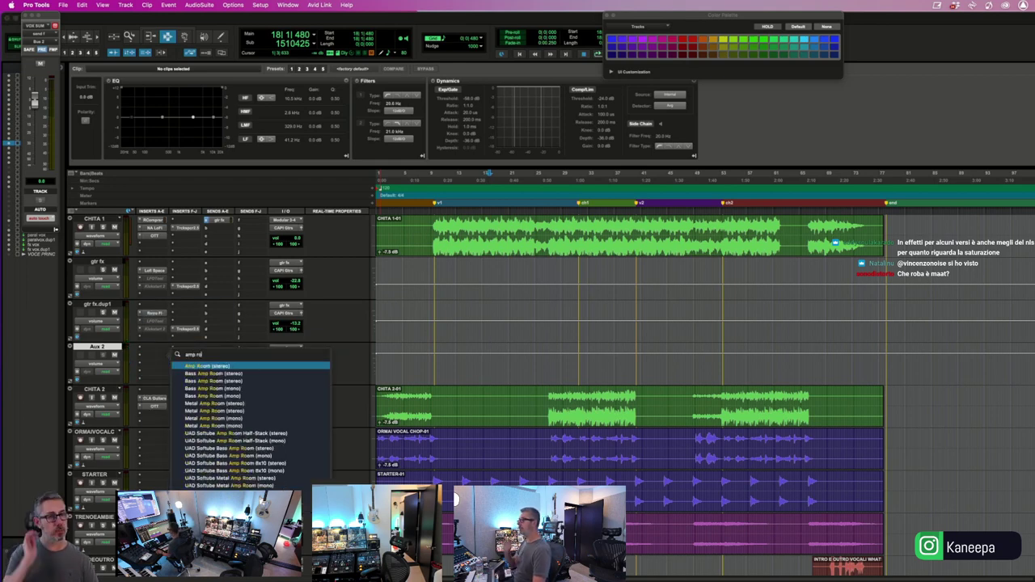
click(463, 368)
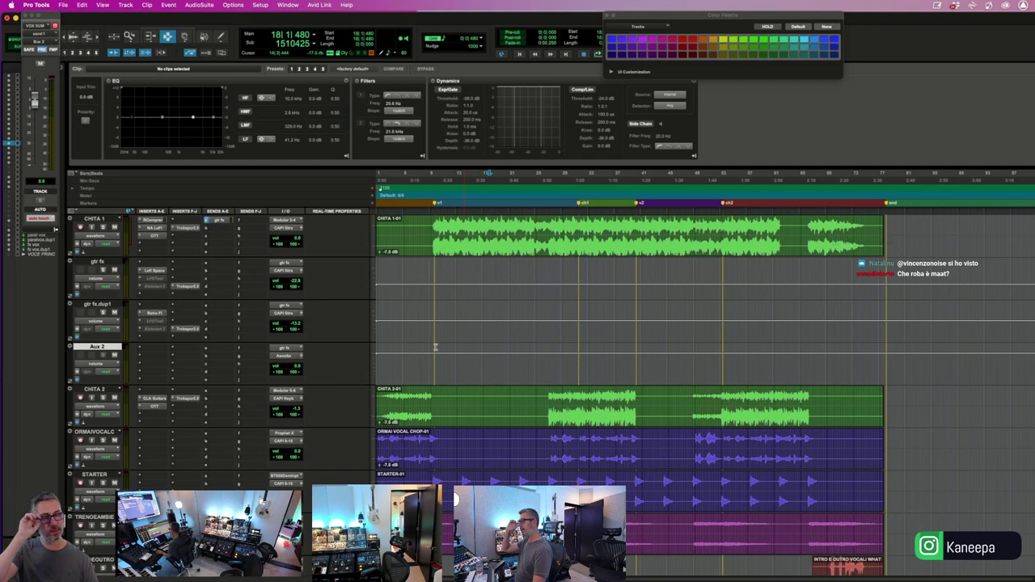
click(434, 344)
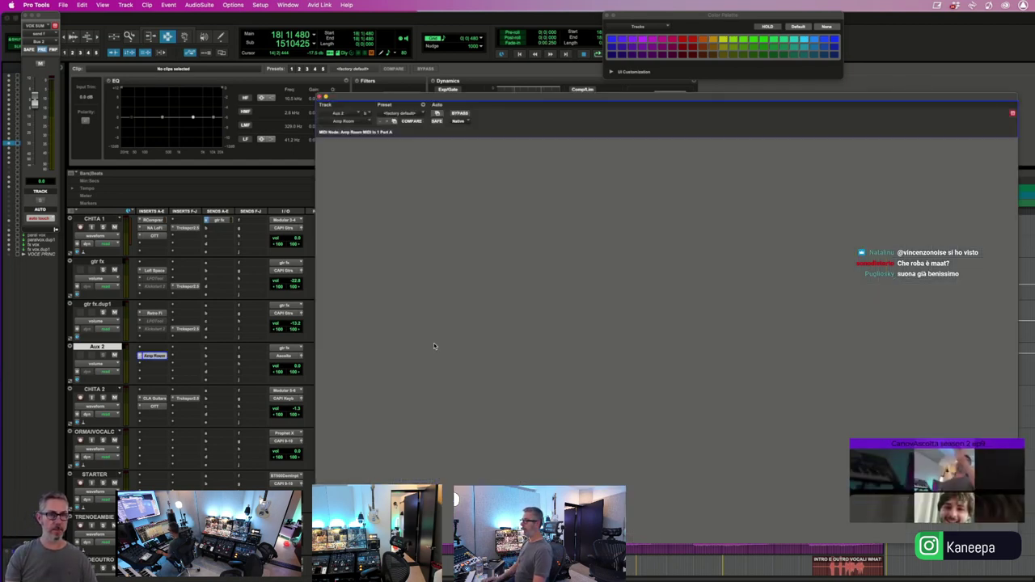
click(424, 327)
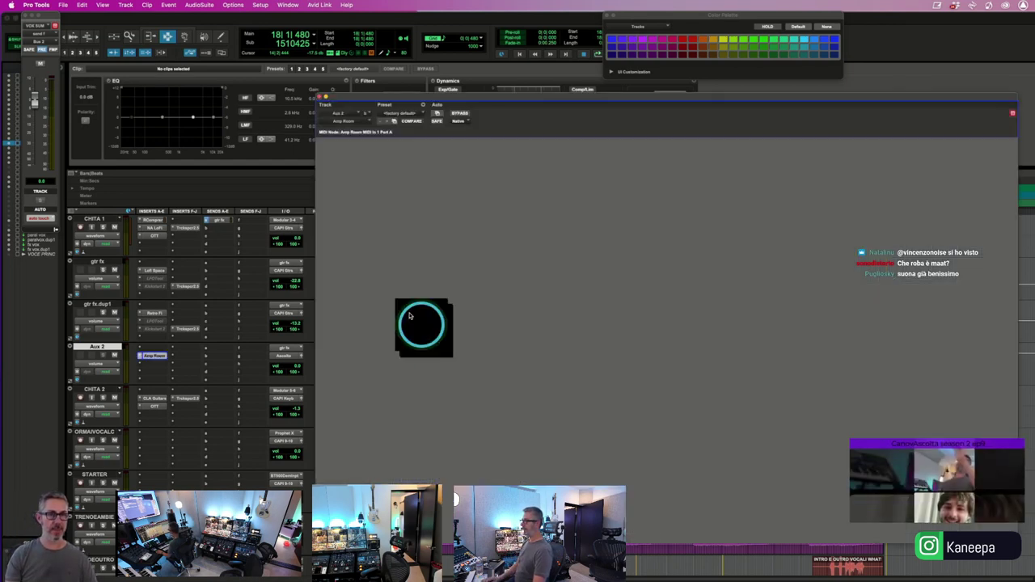
click(358, 62)
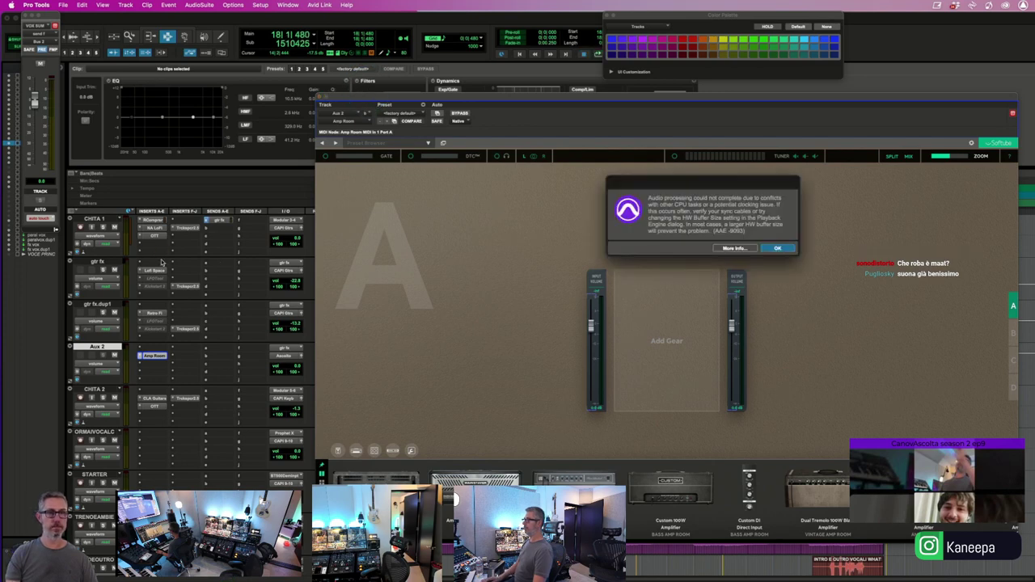
key(Return)
key(Return)
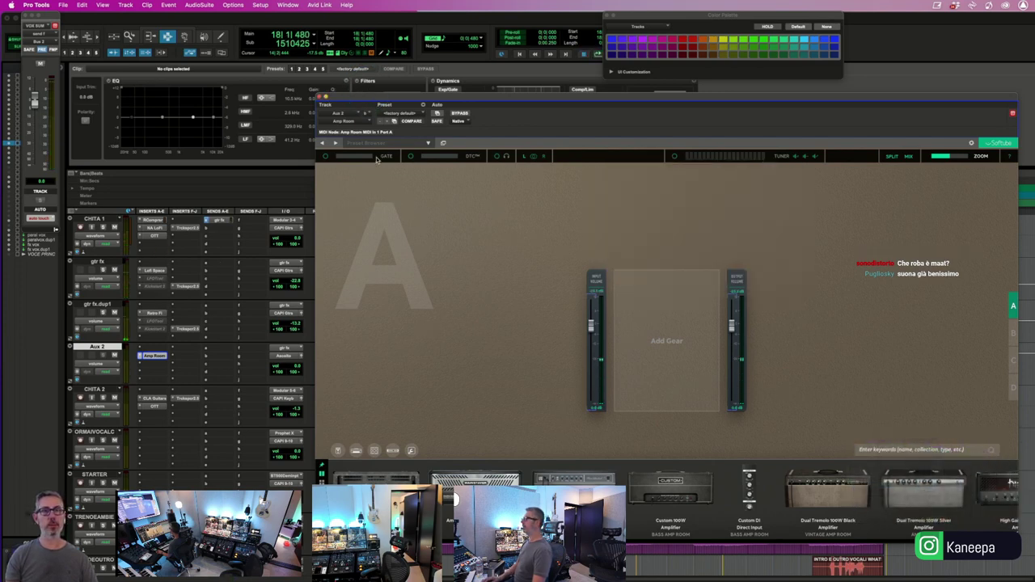
- Load the 30W Top Boost + cab setup preset from Amp Room's quick starters set
click(363, 144)
mouse_move(372, 154)
mouse_move(474, 157)
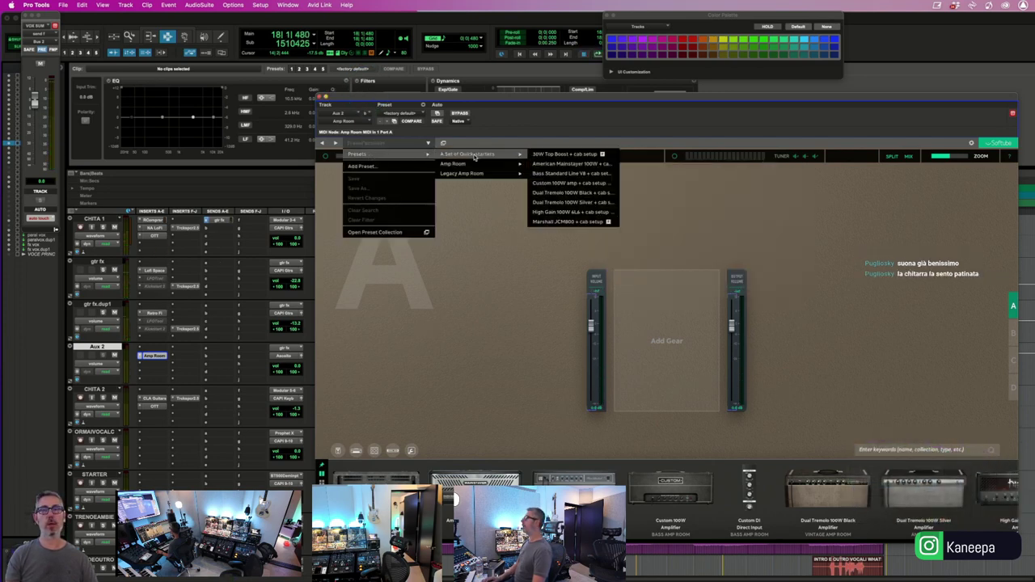
click(538, 154)
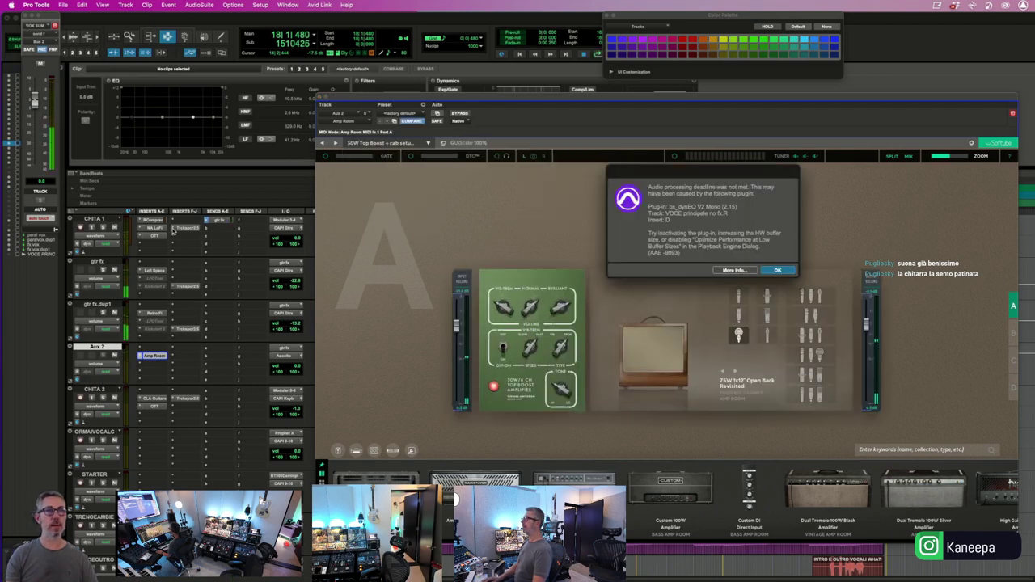
- Dismiss the playback error and set the Playback Engine's H/W buffer size to 1024 samples
key(Return)
click(261, 4)
click(263, 30)
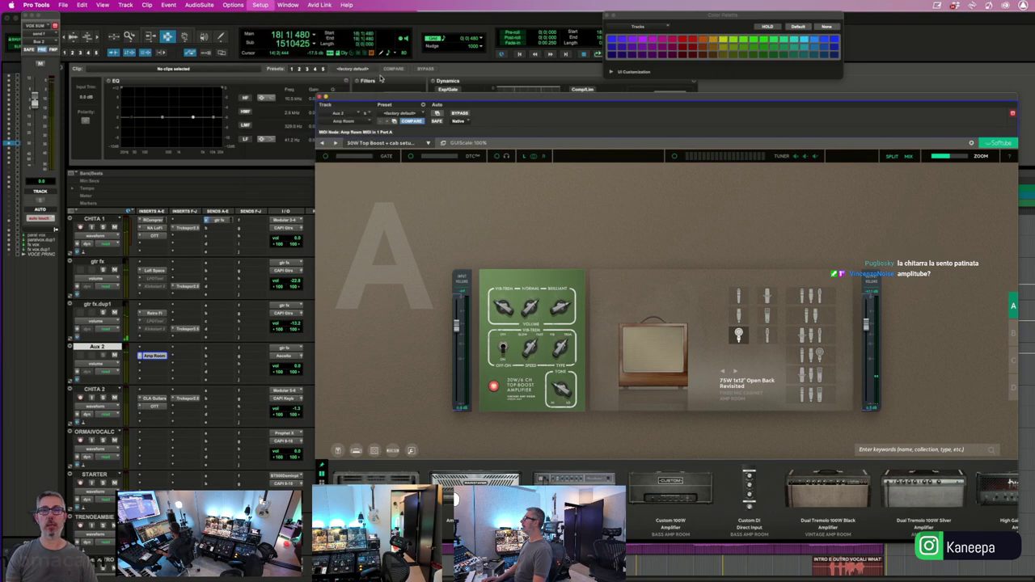
click(698, 196)
click(695, 205)
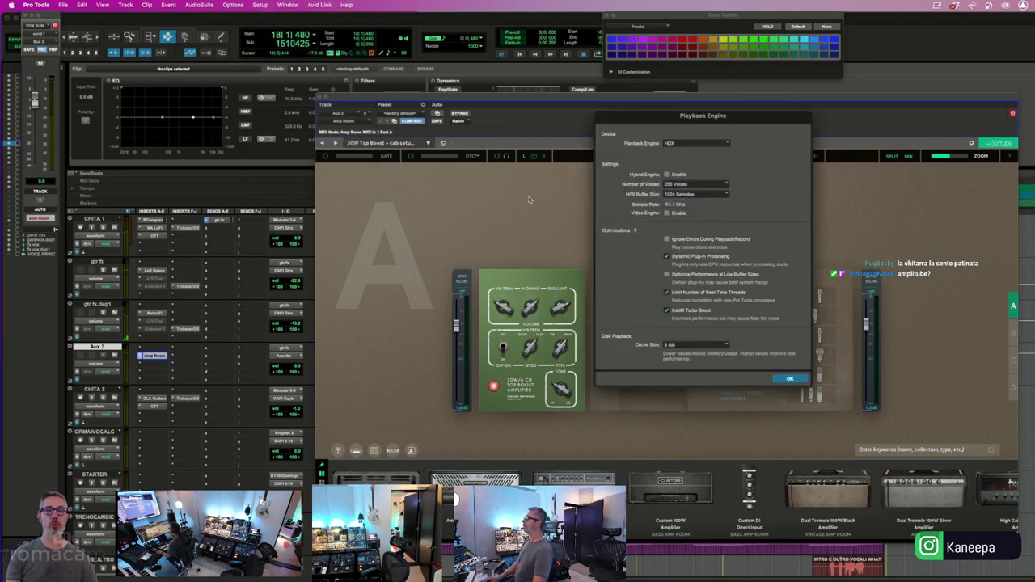
key(Return)
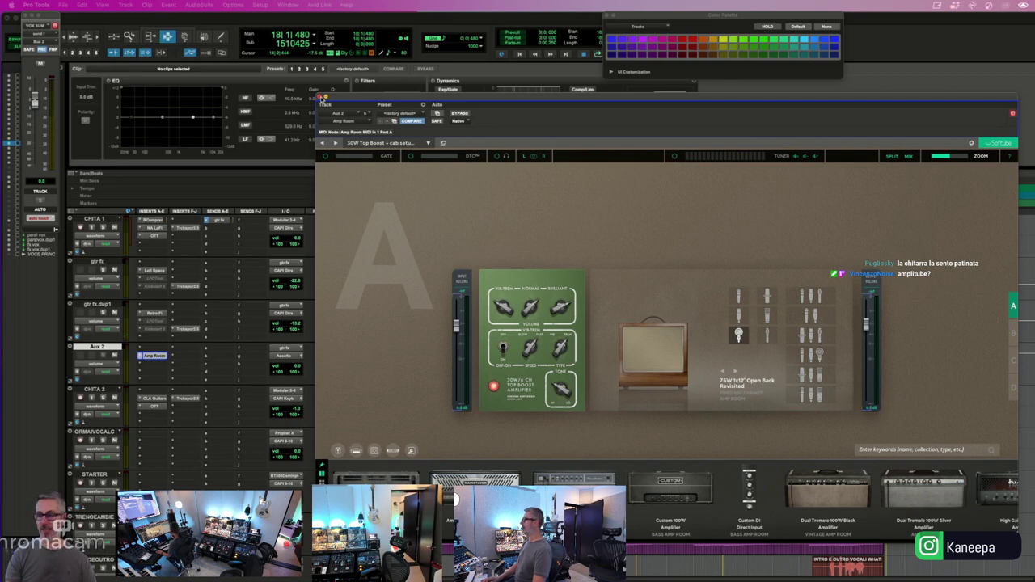
- Replace Amp Room in Aux 2's first insert slot with the DSP plug-in Diezel Herbert (stereo) and load its 05 Clean Rythm preset
drag(347, 97, 415, 97)
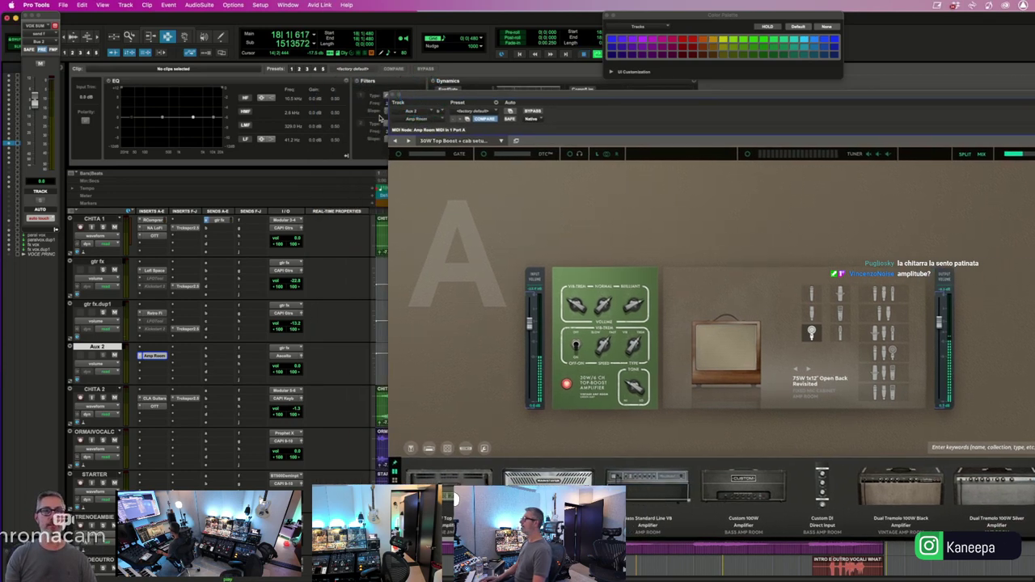
key(Return)
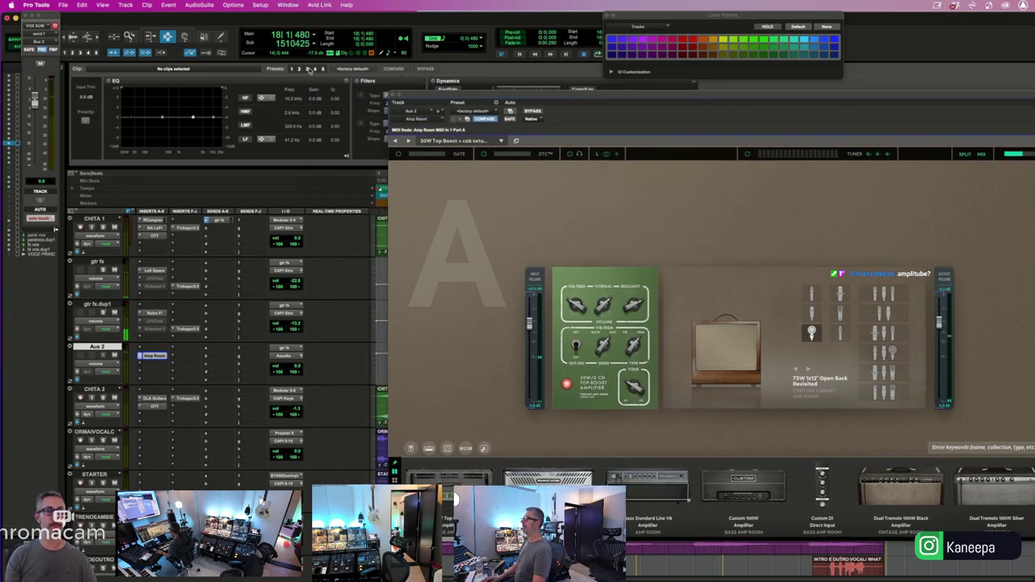
click(147, 355)
click(195, 357)
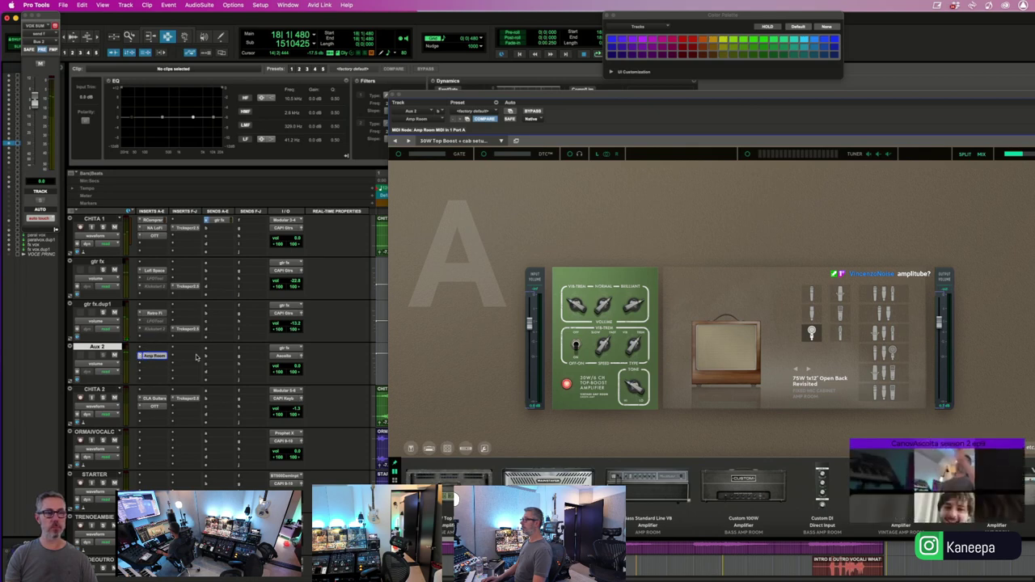
click(147, 354)
mouse_move(186, 348)
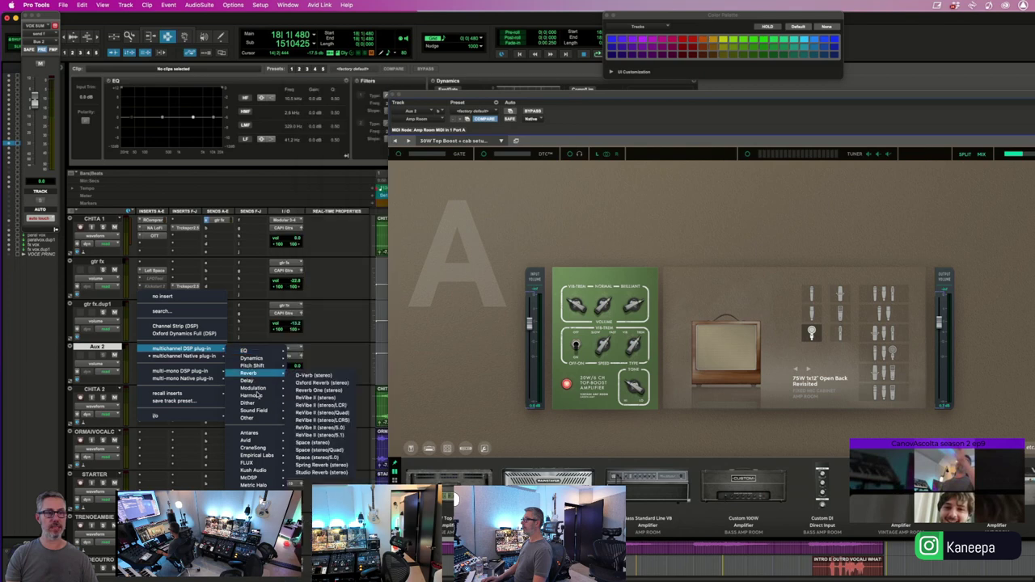
mouse_move(259, 400)
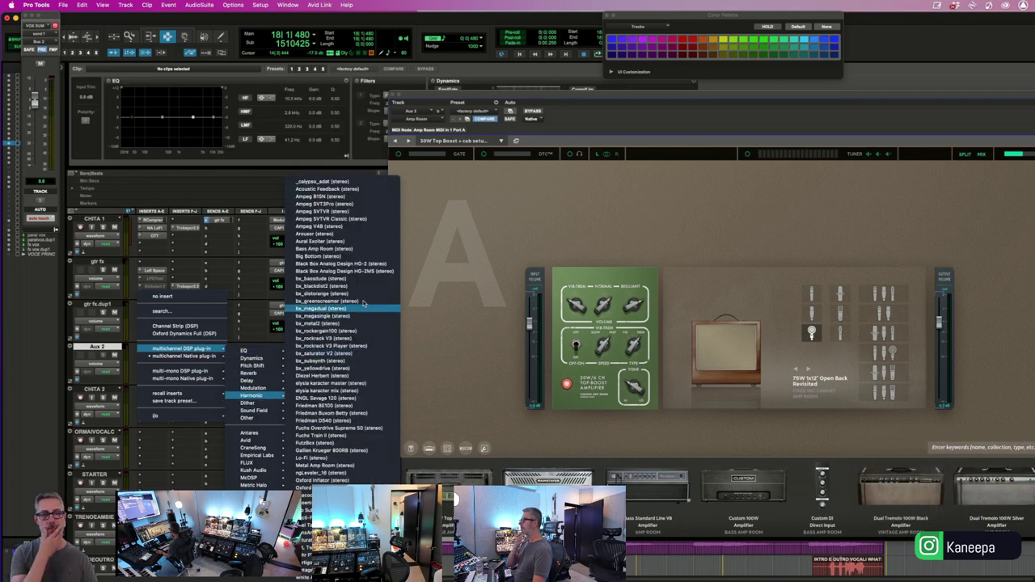
key(Escape)
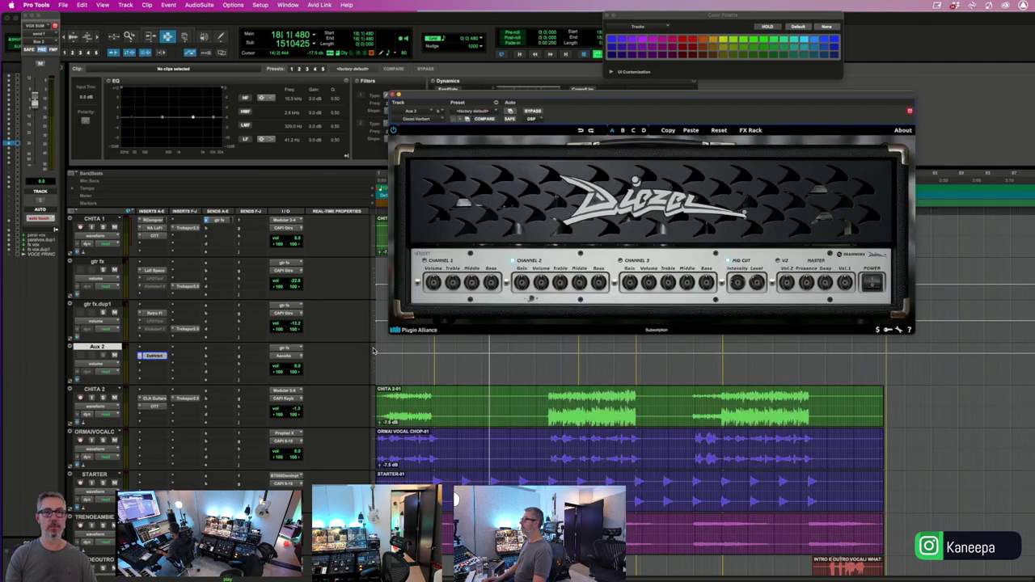
drag(481, 101, 473, 161)
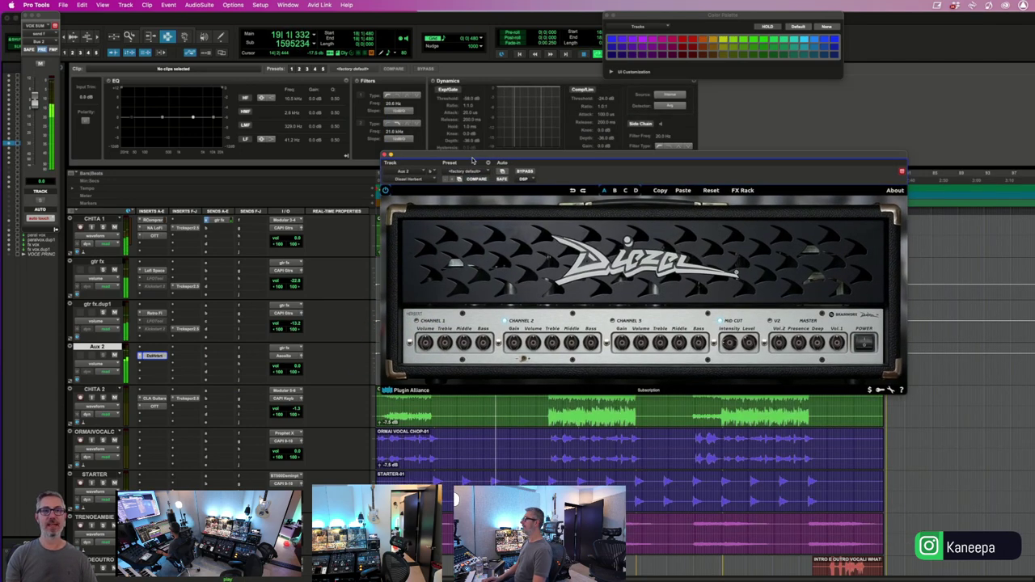
click(464, 171)
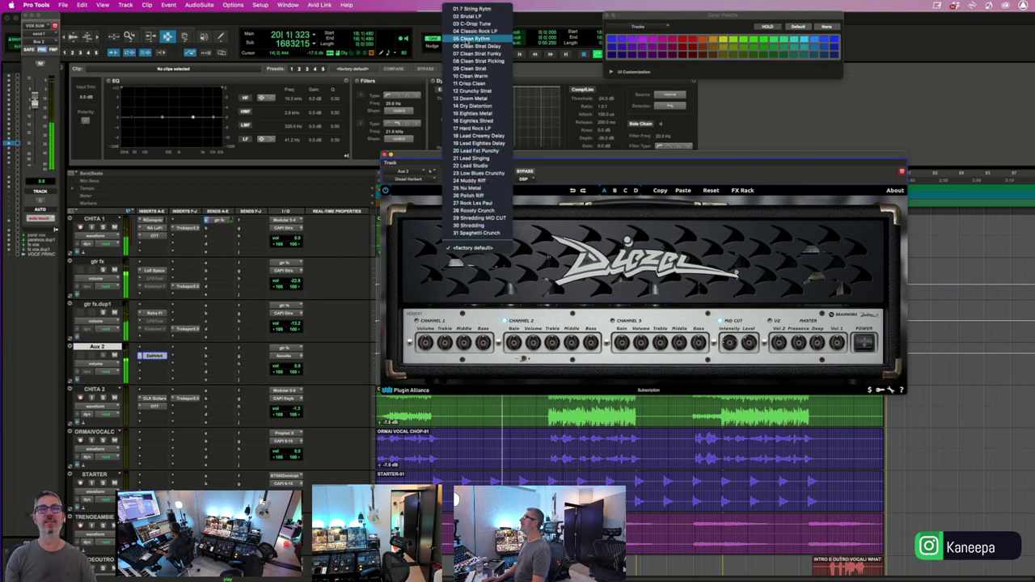
click(473, 38)
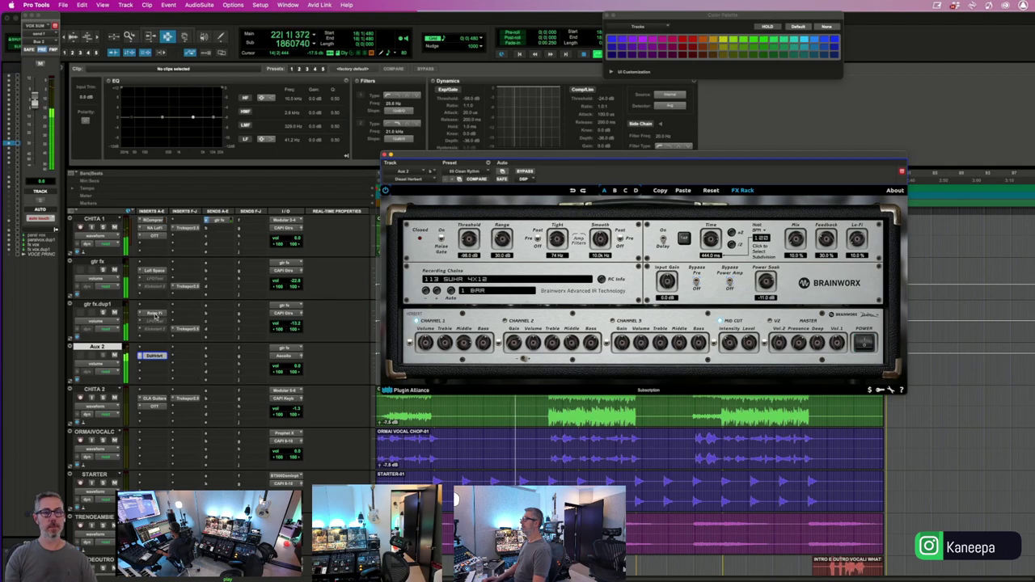
- Route the output of the Aux 2 track to CAPI Gtrs (Stereo)
click(278, 357)
text(capi g)
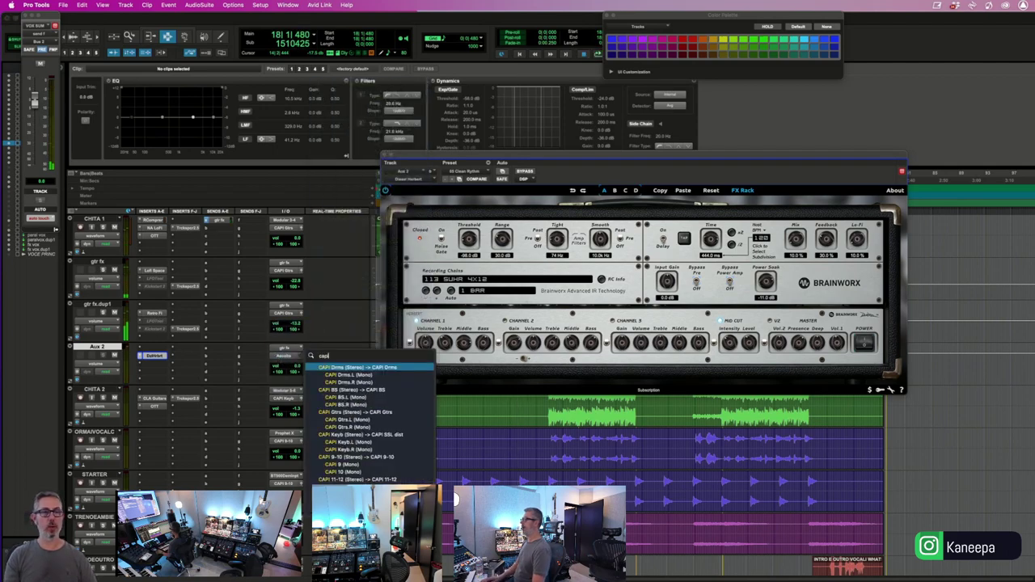
key(Return)
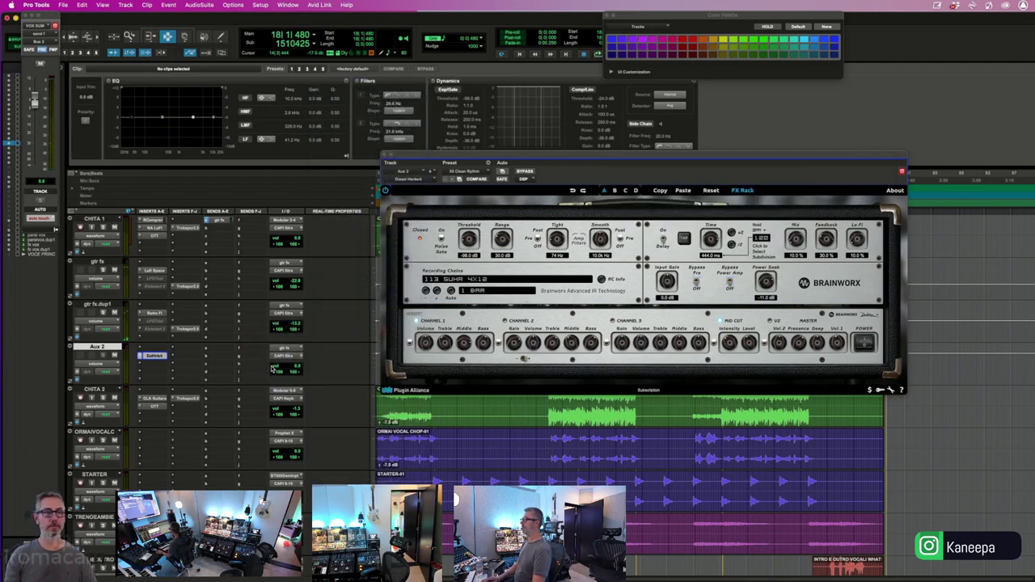
- Play the song and lower Aux 2's volume to about -20.8 dB while comparing the mix with the track muted and unmuted
key(space)
drag(279, 369, 279, 374)
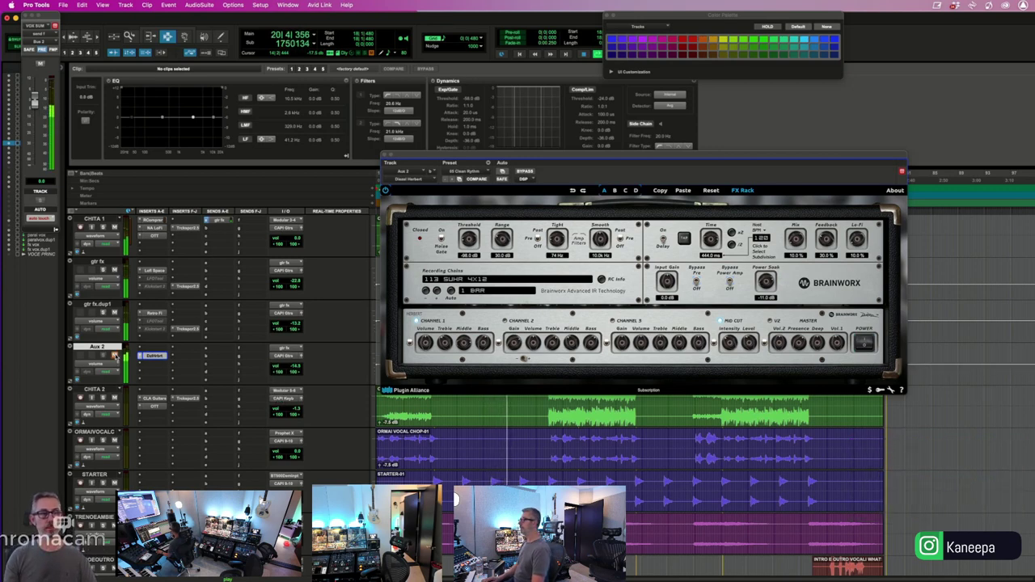
scroll(115, 357, up, 10)
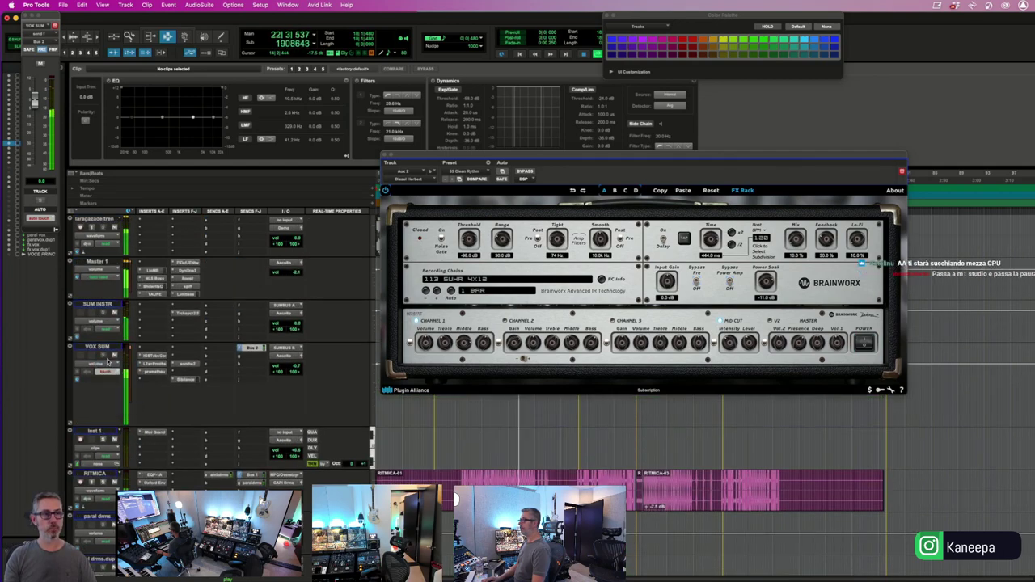
scroll(113, 360, down, 10)
scroll(115, 356, down, 3)
click(113, 355)
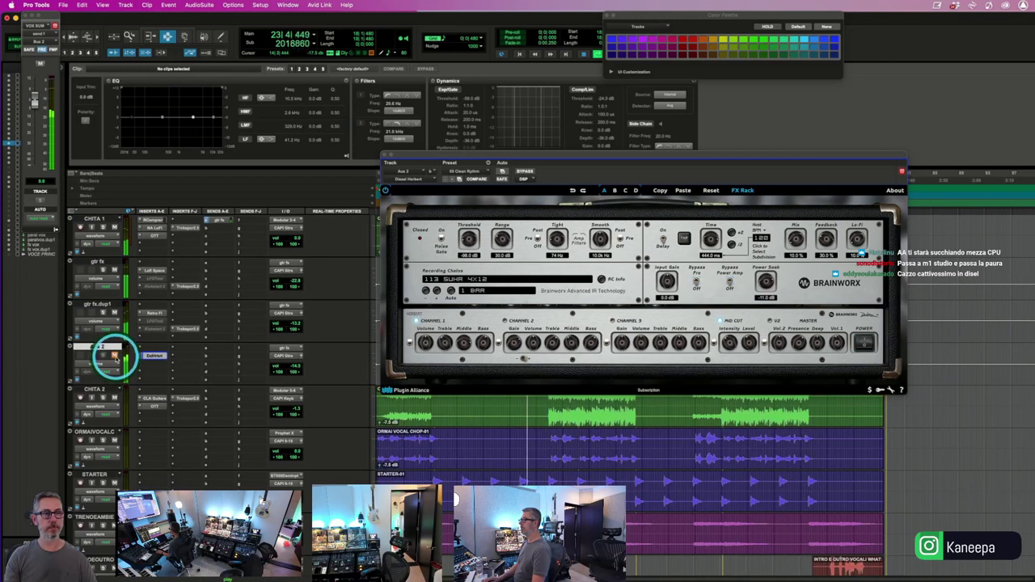
click(277, 369)
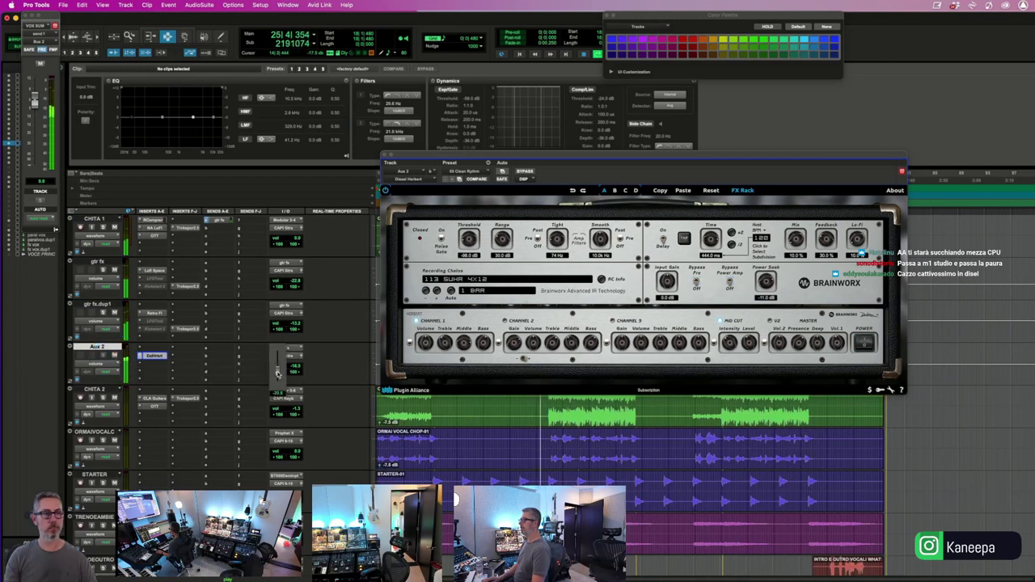
- Rename the Aux 2 track as Gtr Reamp
double_click(95, 347)
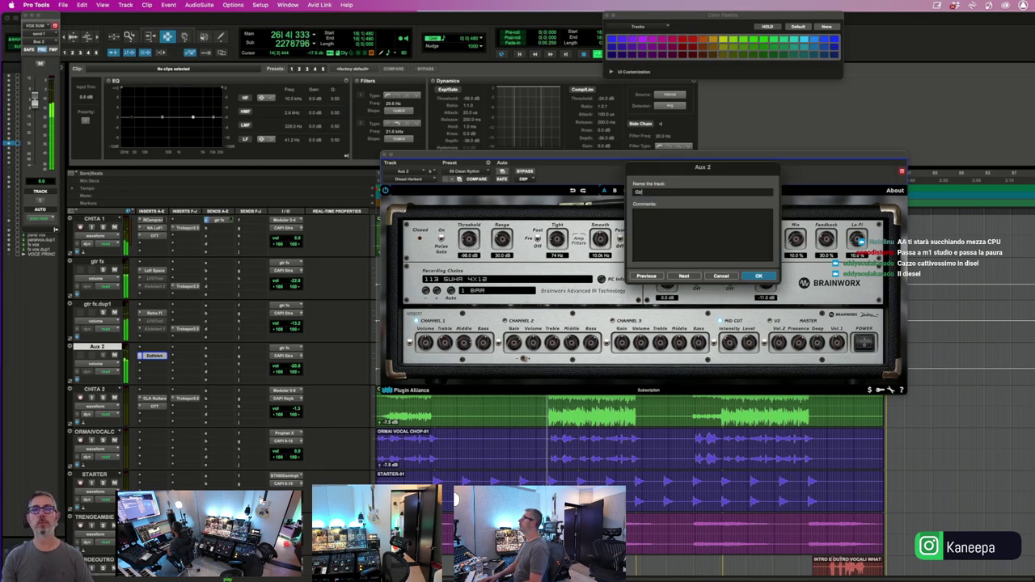
text(Gtr Reamp)
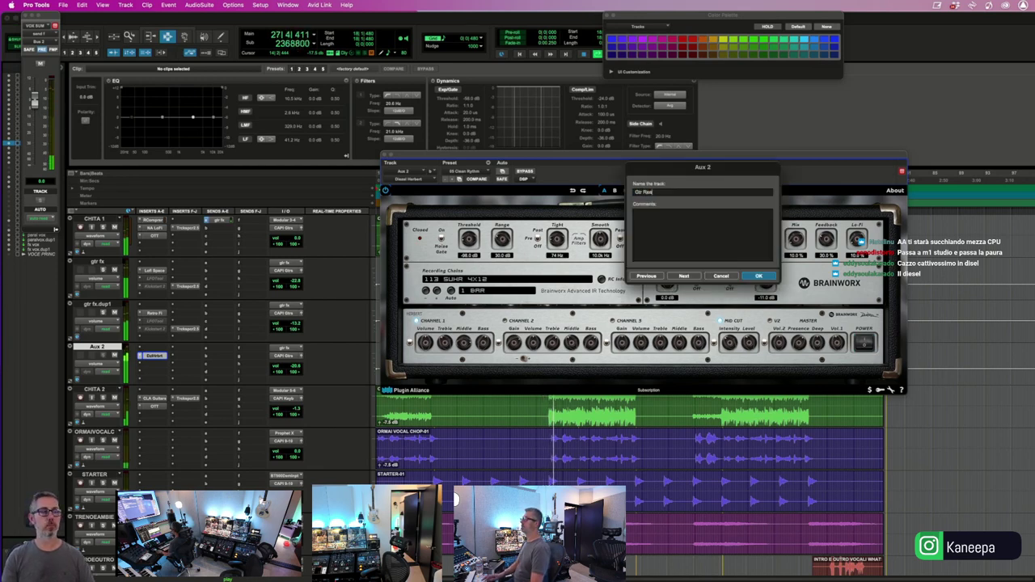
key(Return)
click(97, 363)
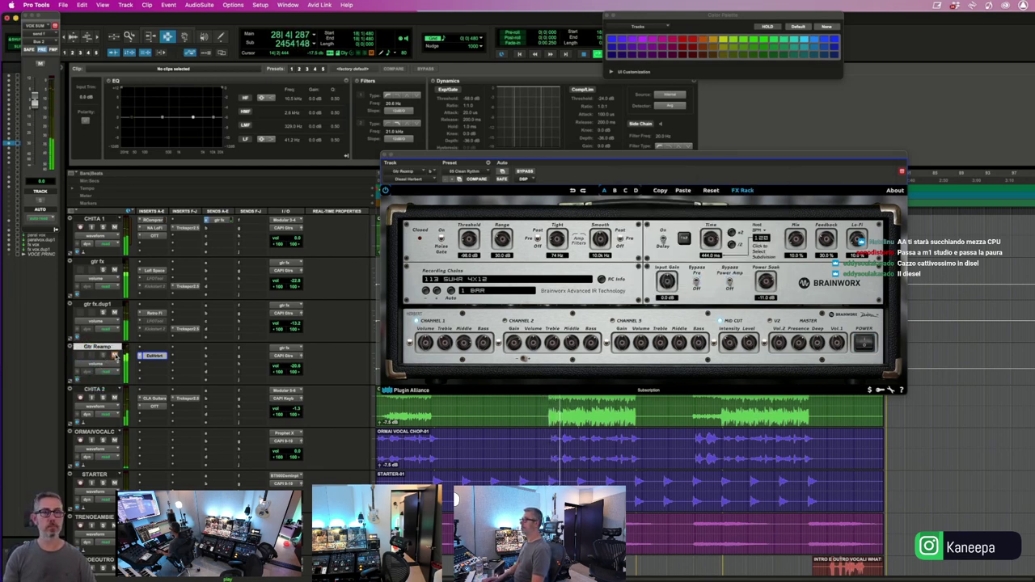
- Audition the Diezel Herbert presets 04 Classic Rock LP, 05 Clean Rythm and 06 Clean Strat Delay during playback
click(481, 177)
click(474, 169)
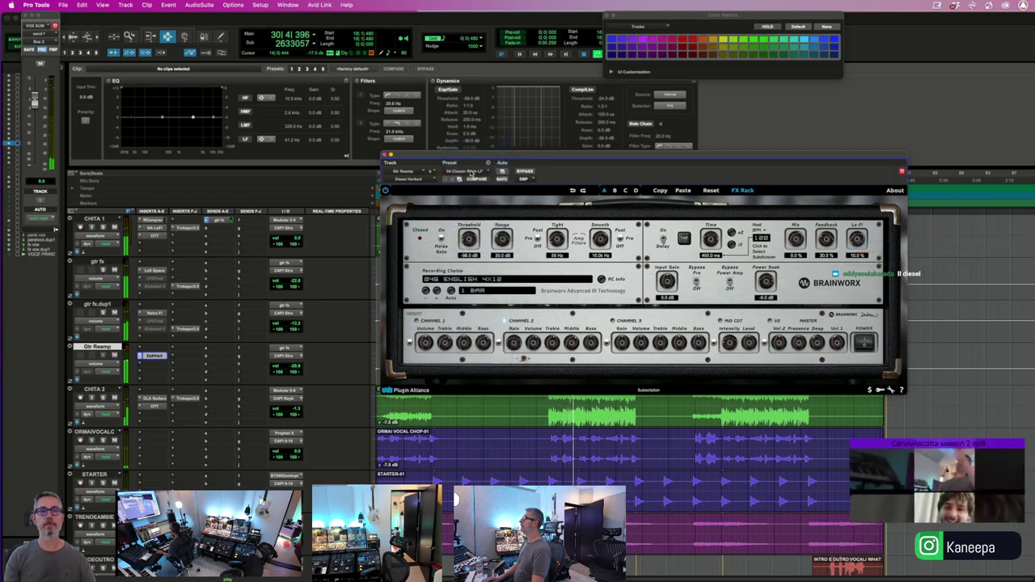
click(472, 175)
click(473, 181)
click(472, 174)
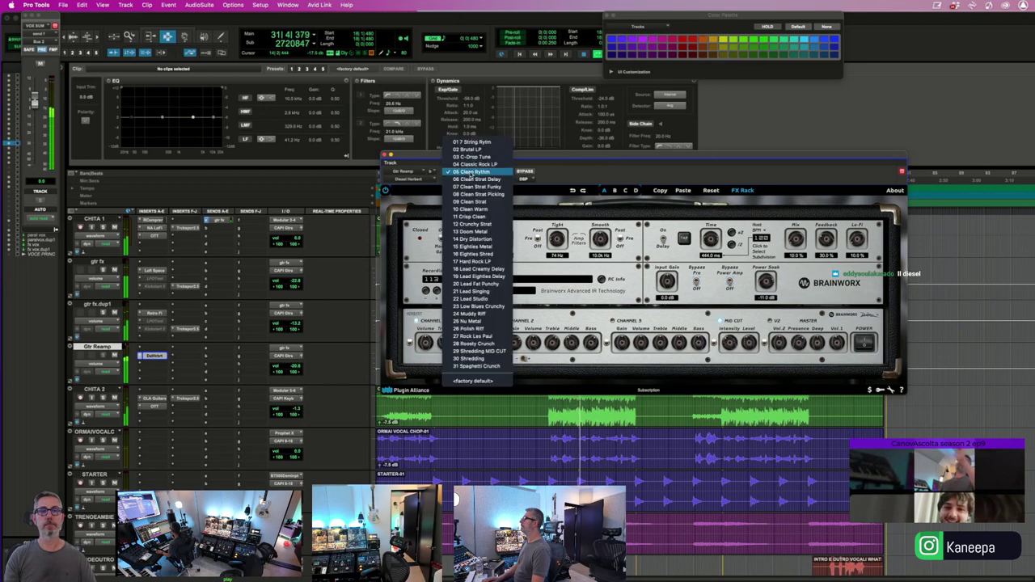
click(474, 179)
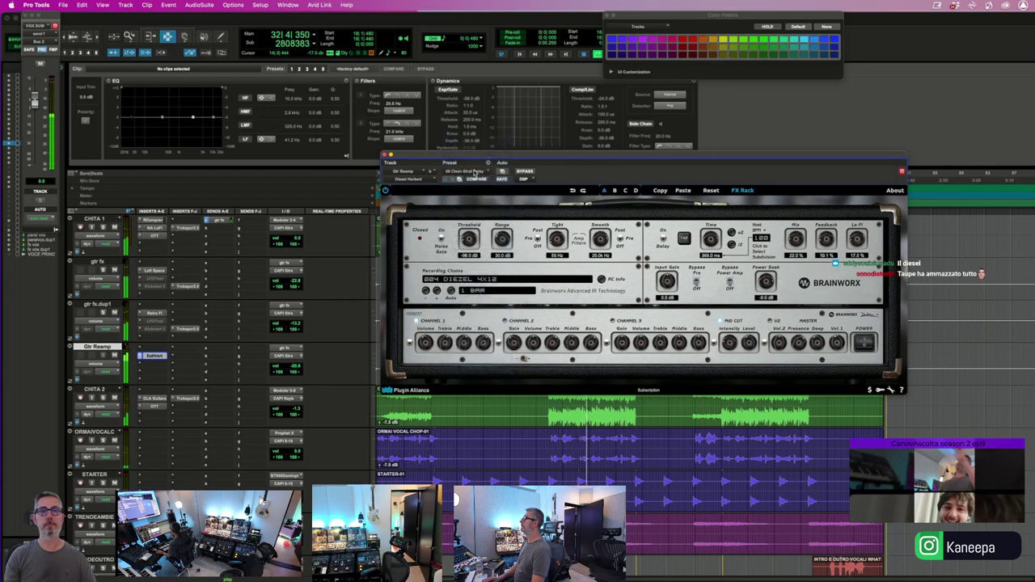
- Compare 07 Clean Strat Funky with 08 Clean Strat Picking and 09 Clean Strat, load 07 Clean Strat Funky, and close the Diezel Herbert window
click(476, 173)
click(475, 179)
click(473, 174)
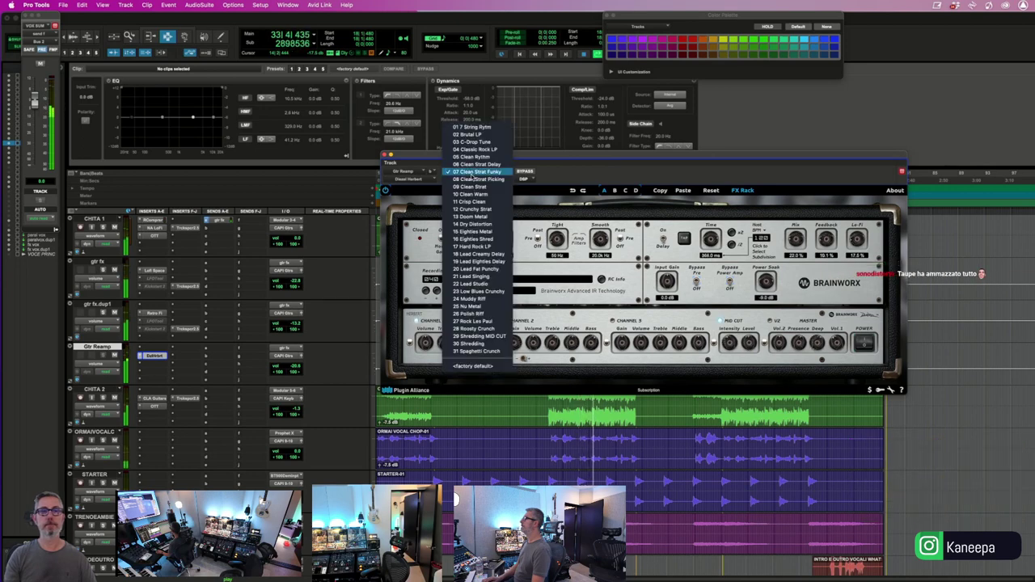
click(474, 179)
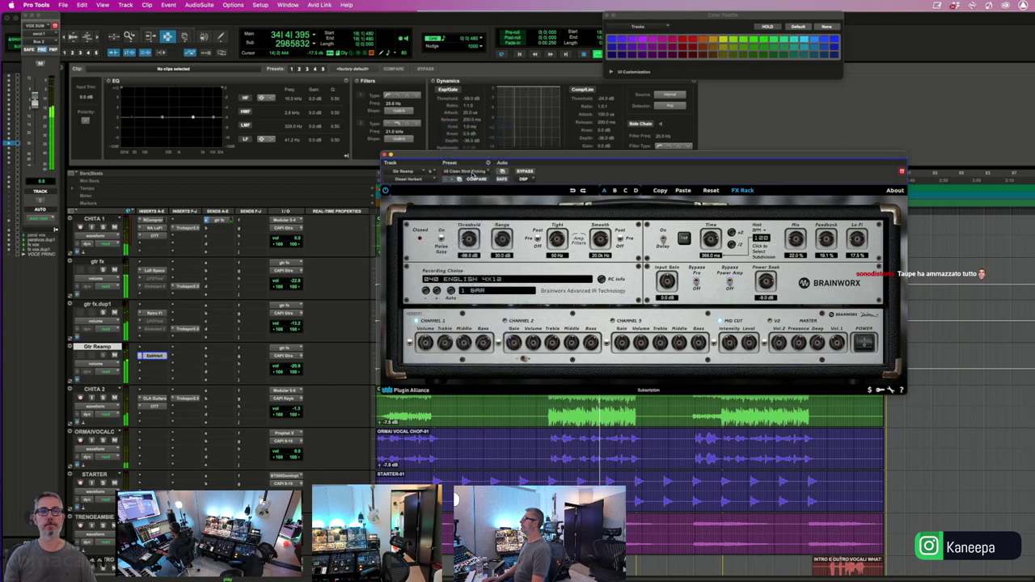
click(474, 173)
click(475, 164)
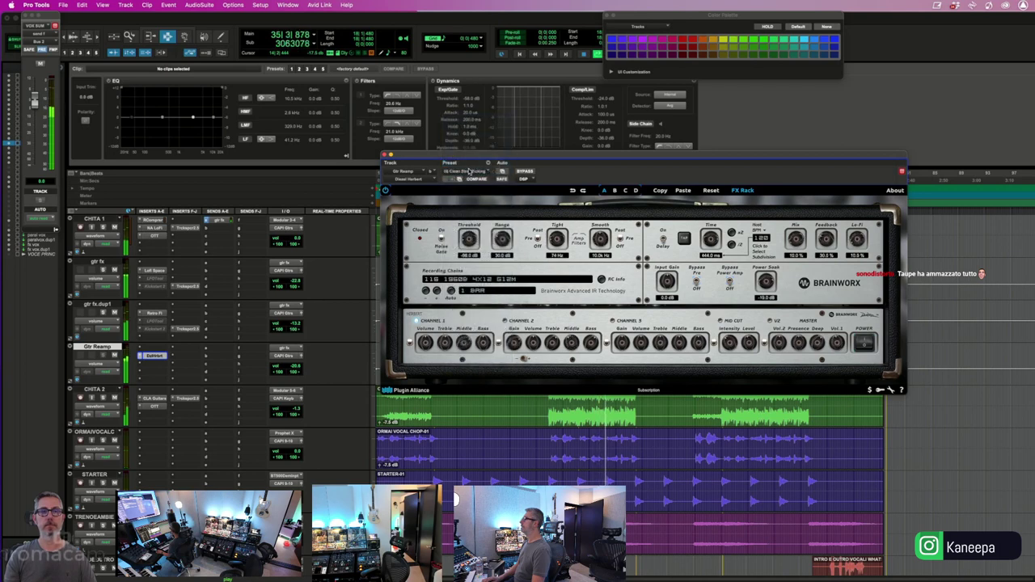
click(474, 172)
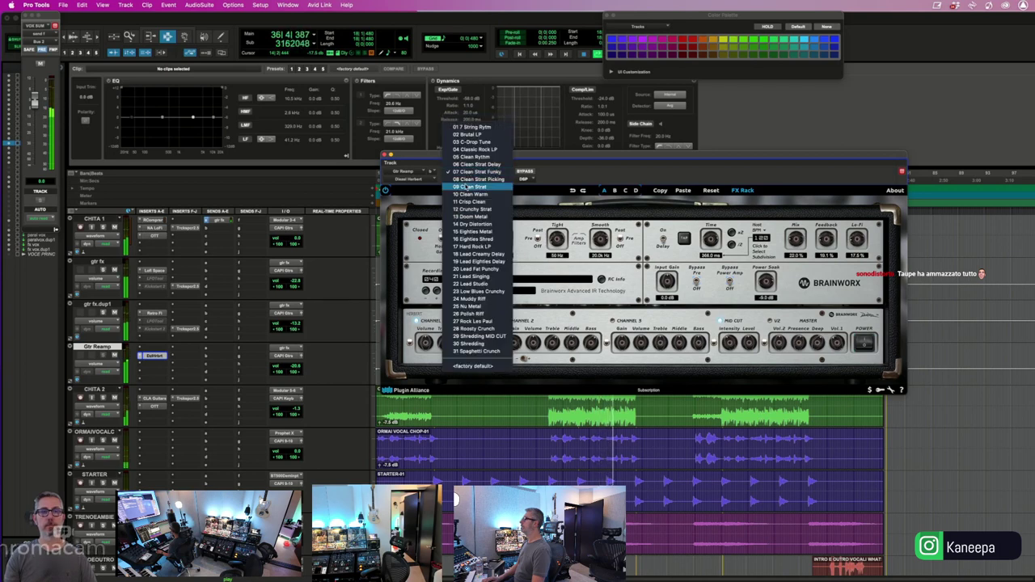
click(468, 186)
click(474, 172)
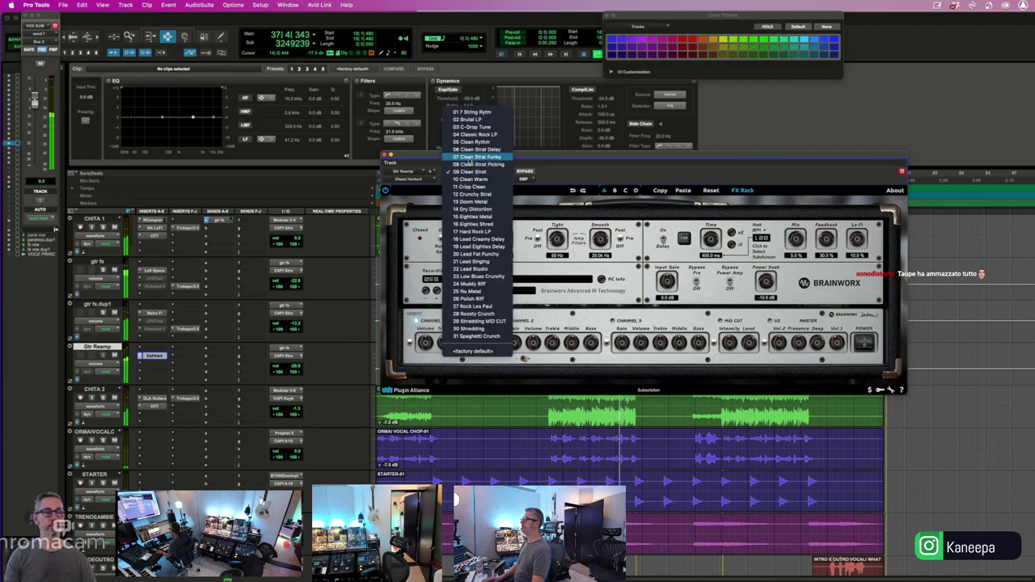
click(470, 158)
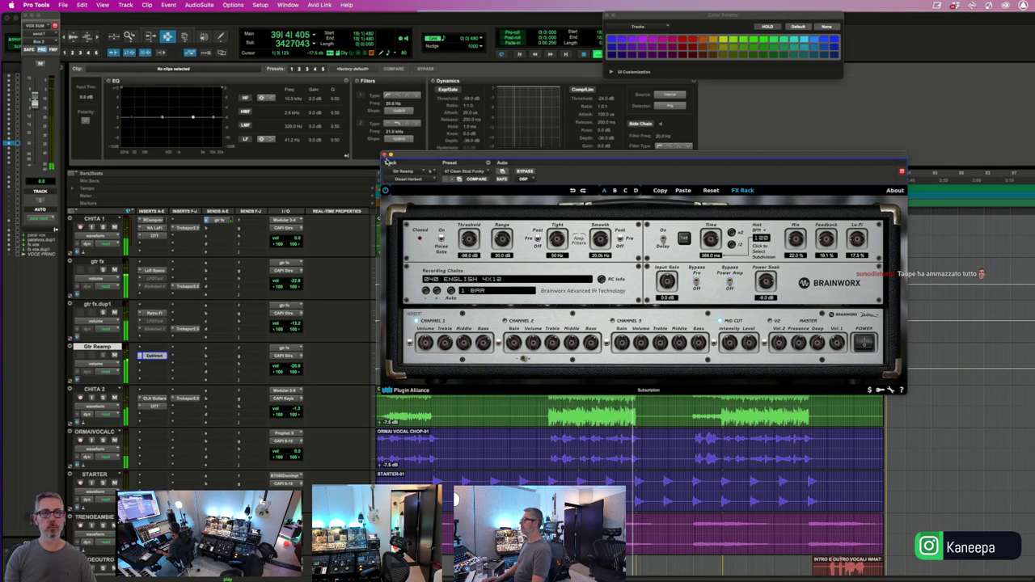
click(382, 154)
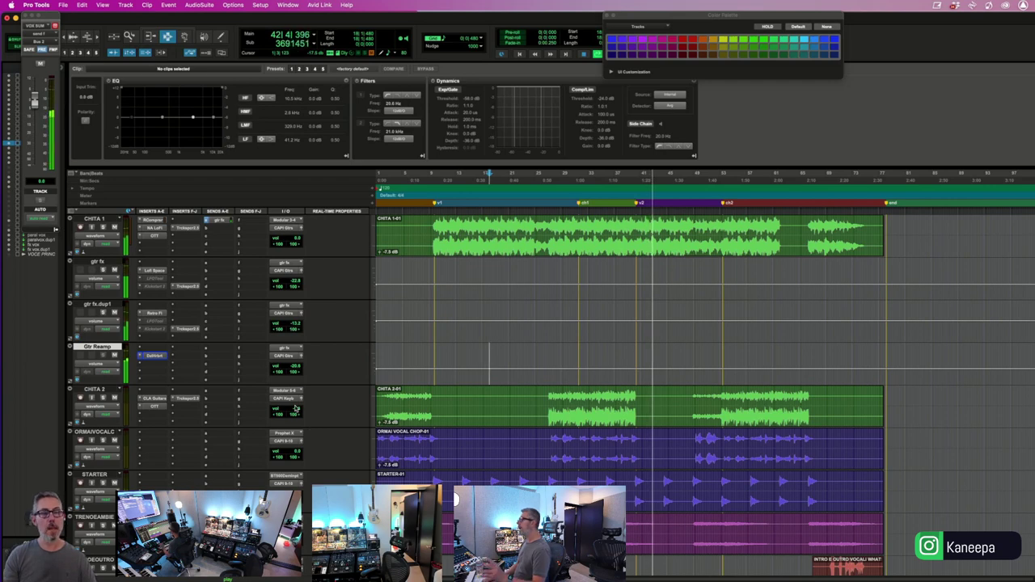
- Play the song from about bar 28, just before the ch1 marker, to listen to the mix with the reamped guitar, then stop playback
drag(276, 365, 299, 365)
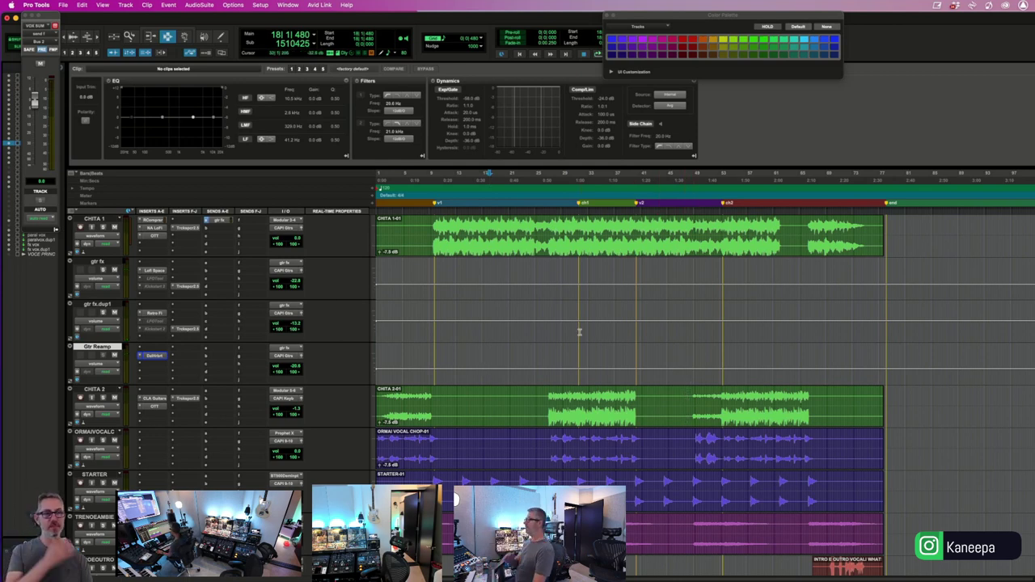
click(556, 323)
key(space)
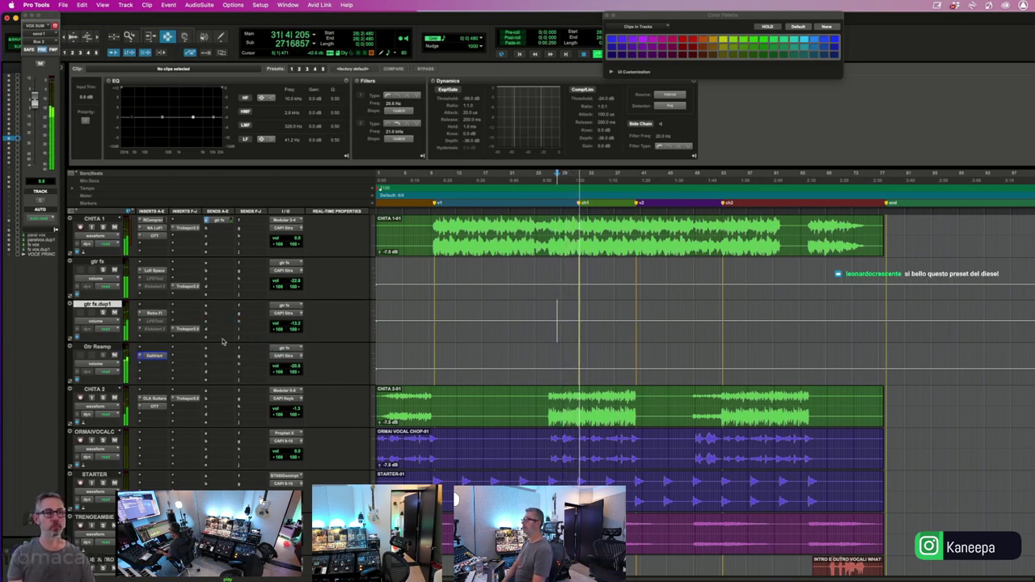
scroll(223, 341, up, 4)
scroll(121, 327, up, 8)
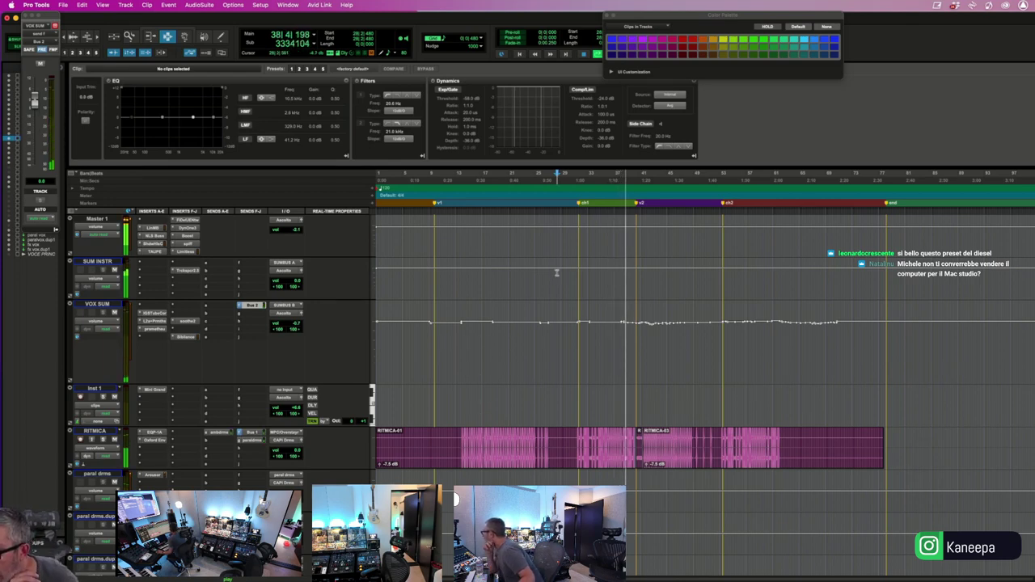
key(space)
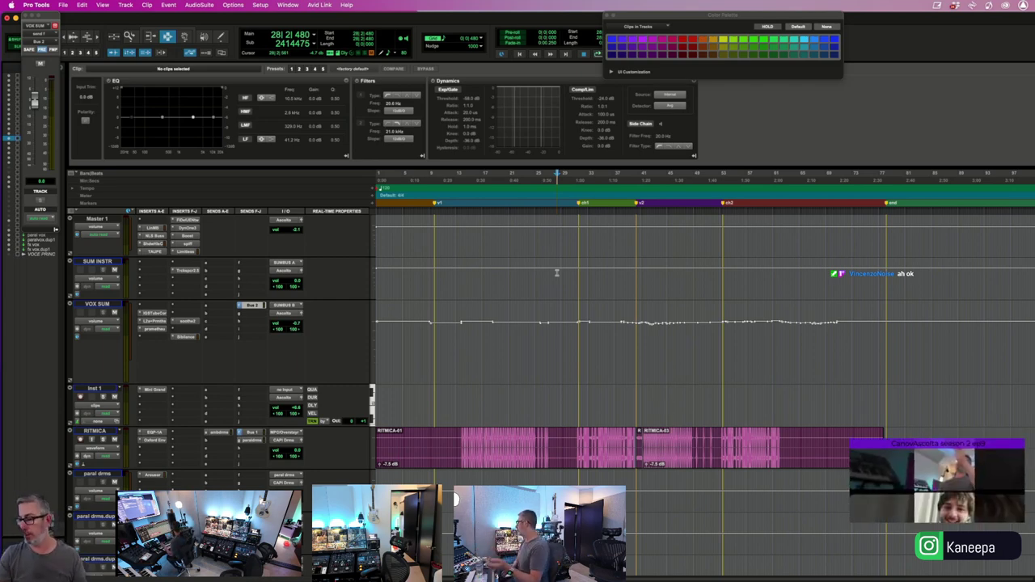
- Play the song from about bar 19 towards the ch1 marker to listen to the mix, toggling the bypass of the TAUPE insert on Master 1
click(558, 270)
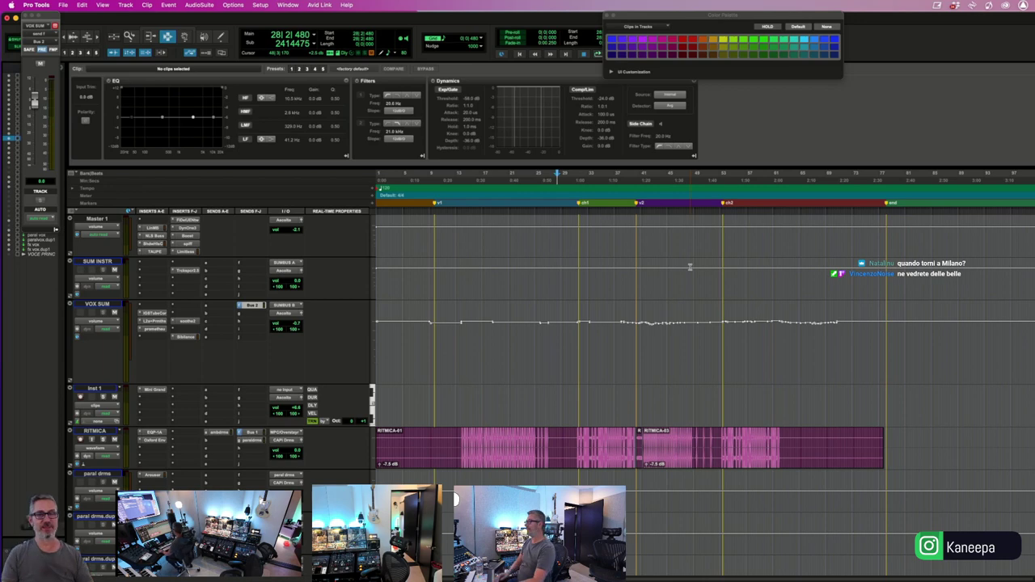
click(705, 526)
click(511, 390)
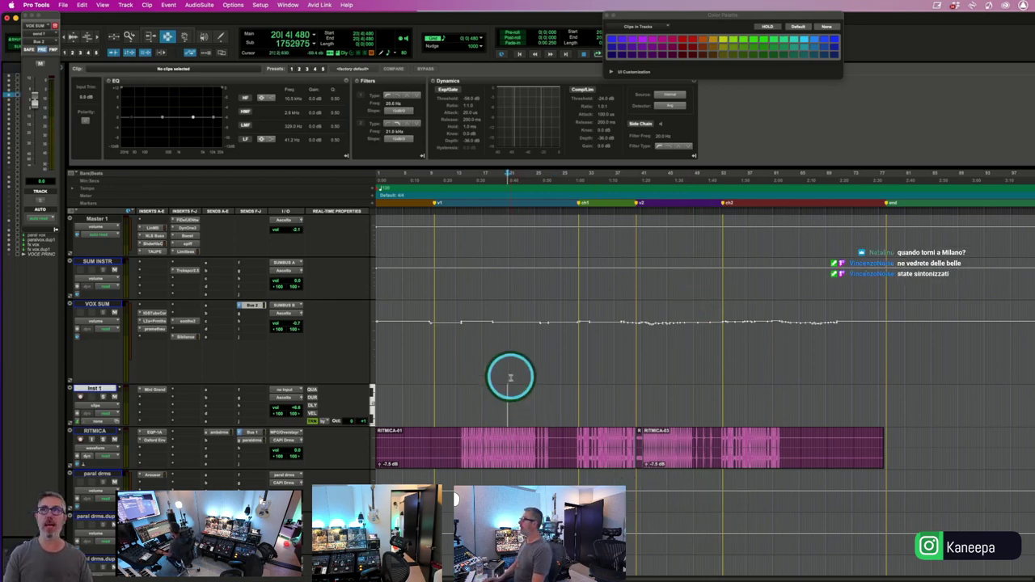
scroll(510, 377, up, 1)
scroll(510, 378, down, 2)
scroll(510, 377, down, 4)
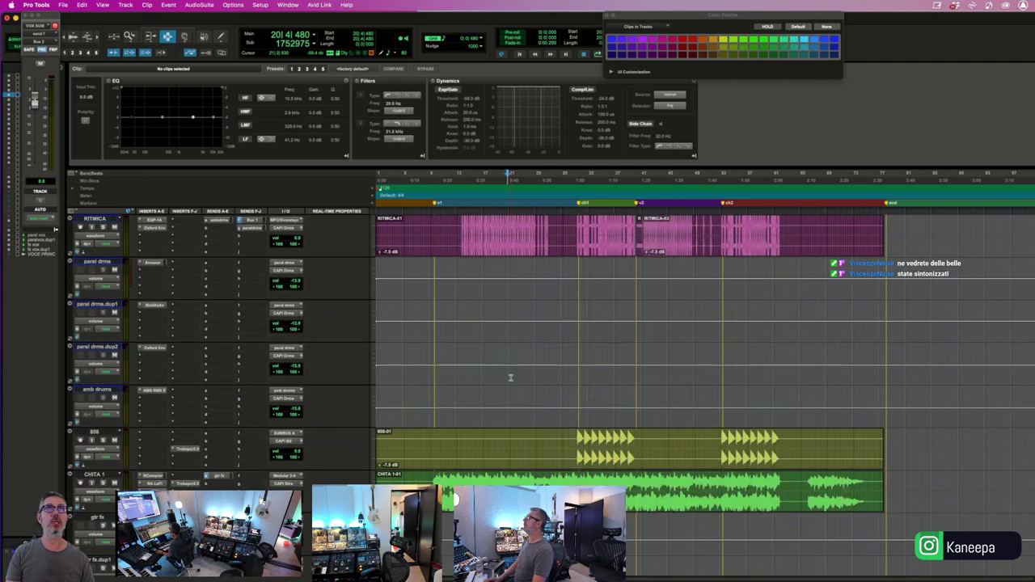
click(500, 331)
key(space)
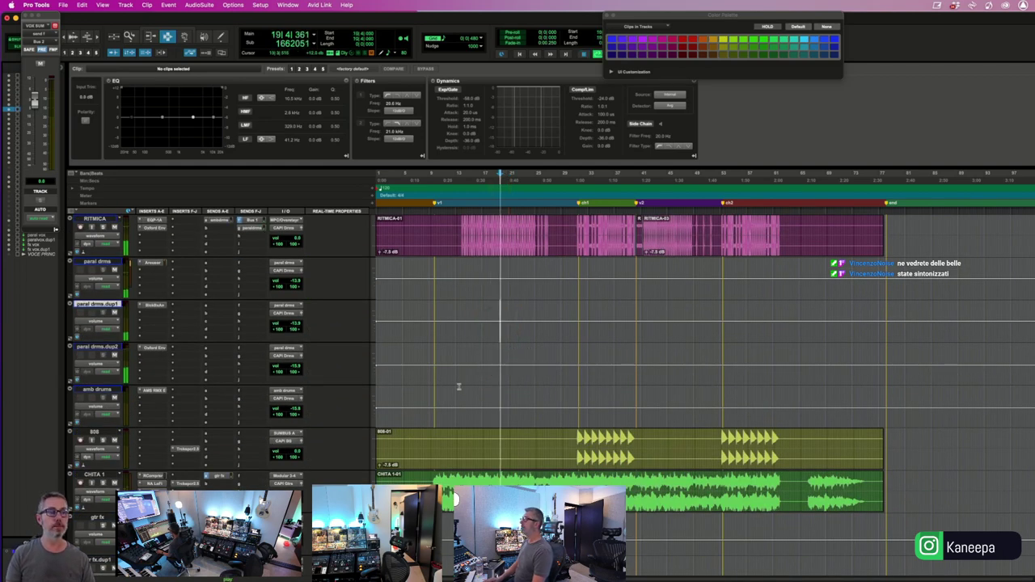
scroll(398, 434, up, 5)
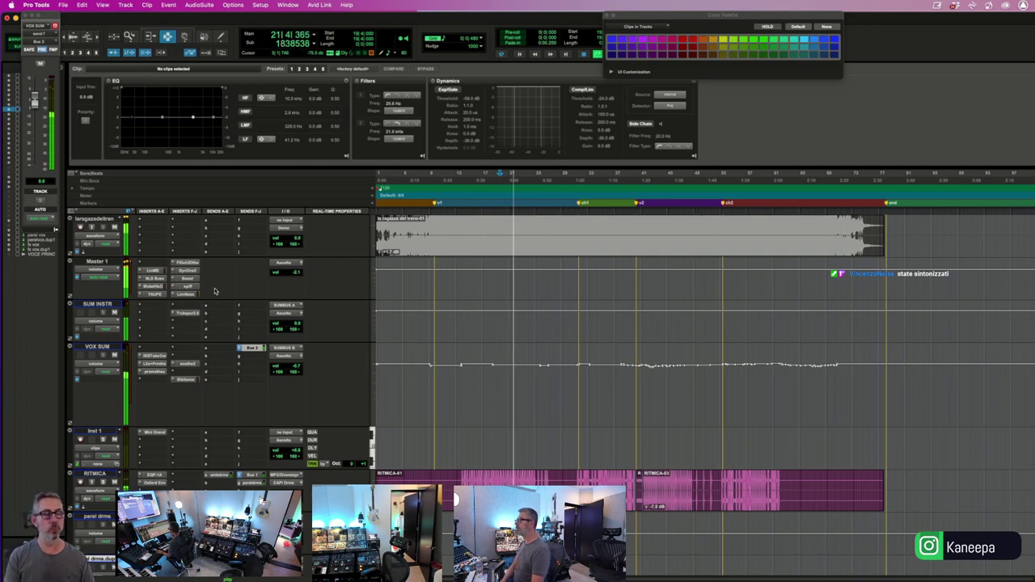
scroll(210, 340, down, 2)
scroll(202, 331, up, 2)
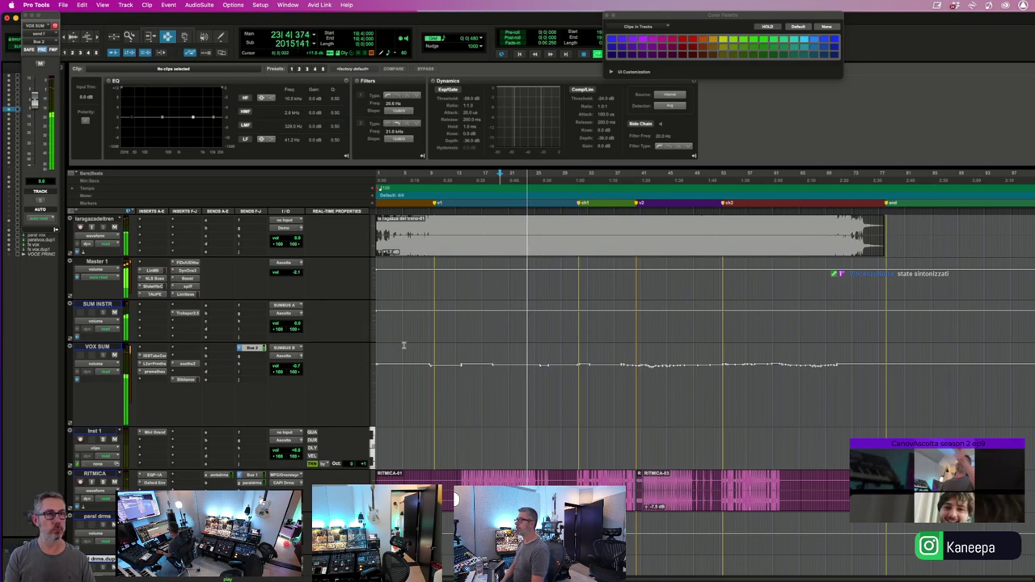
super+click(153, 294)
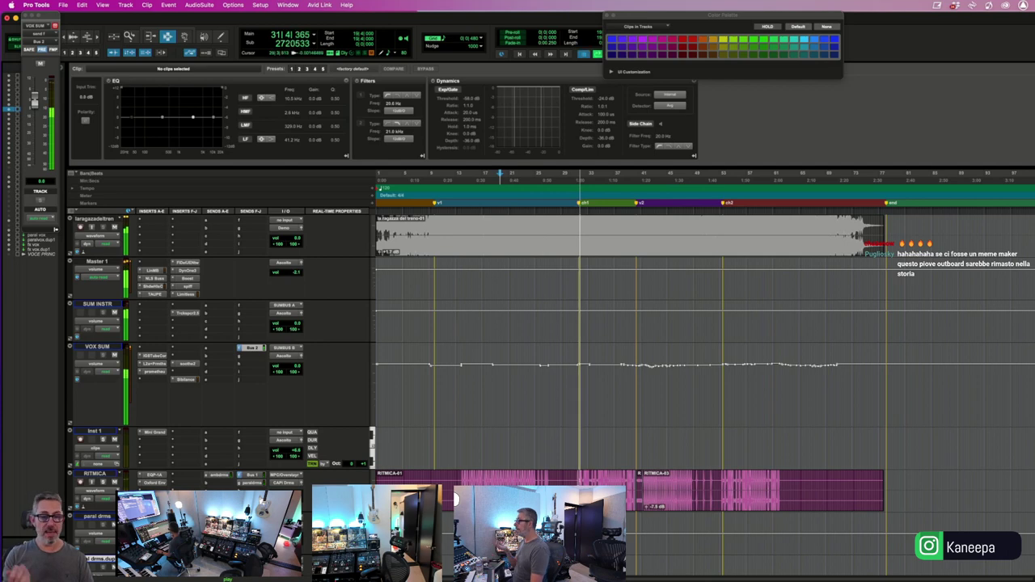
- Stop playback and examine the drum, guitar and vocal tracks in the bars just before the ch1 marker
key(space)
click(565, 476)
scroll(564, 476, down, 1)
scroll(705, 380, down, 2)
key(t)
key(t)
key(t)
key(t)
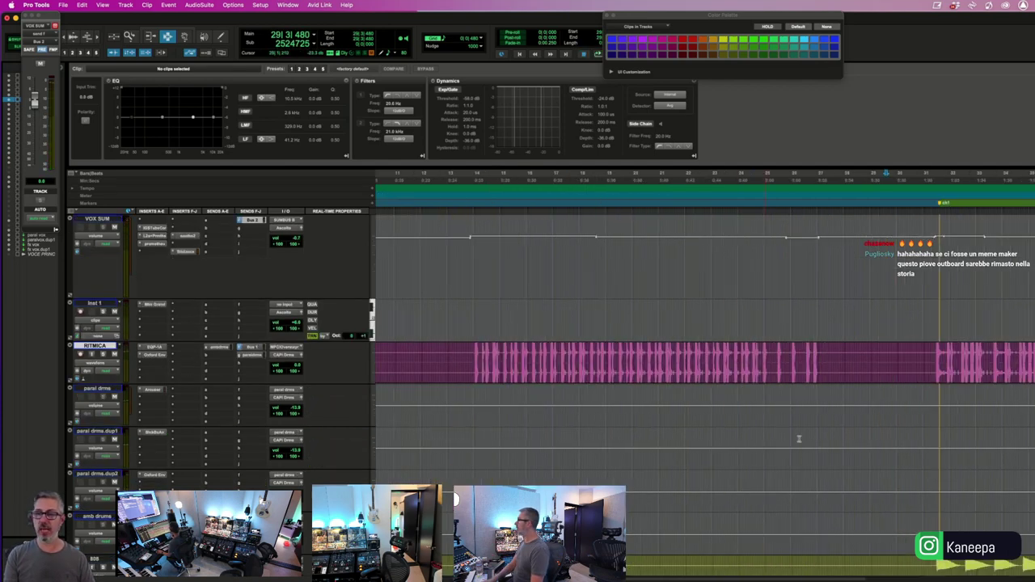
scroll(878, 429, down, 8)
scroll(975, 427, up, 12)
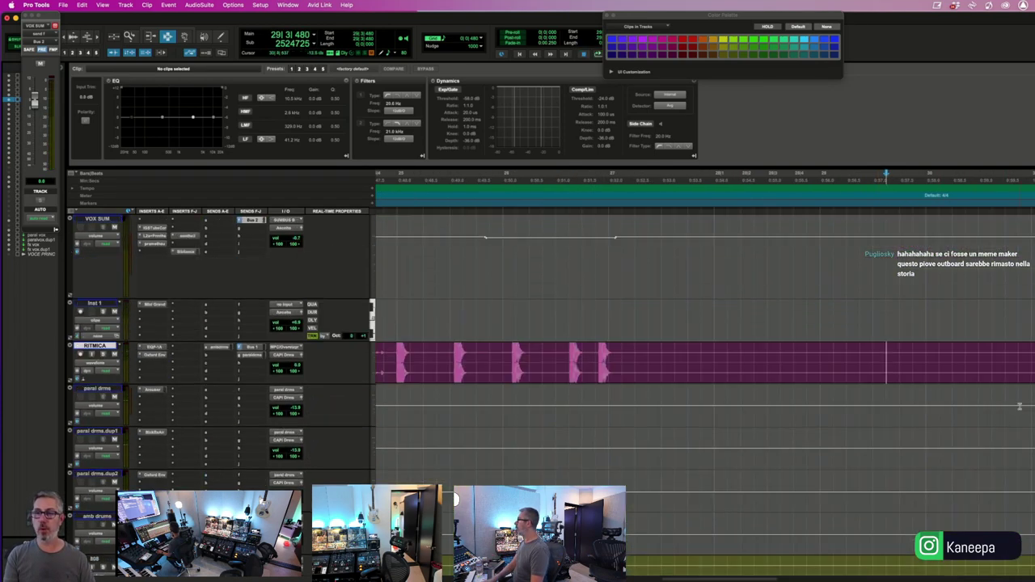
scroll(1026, 405, down, 8)
scroll(1026, 406, down, 3)
click(1033, 406)
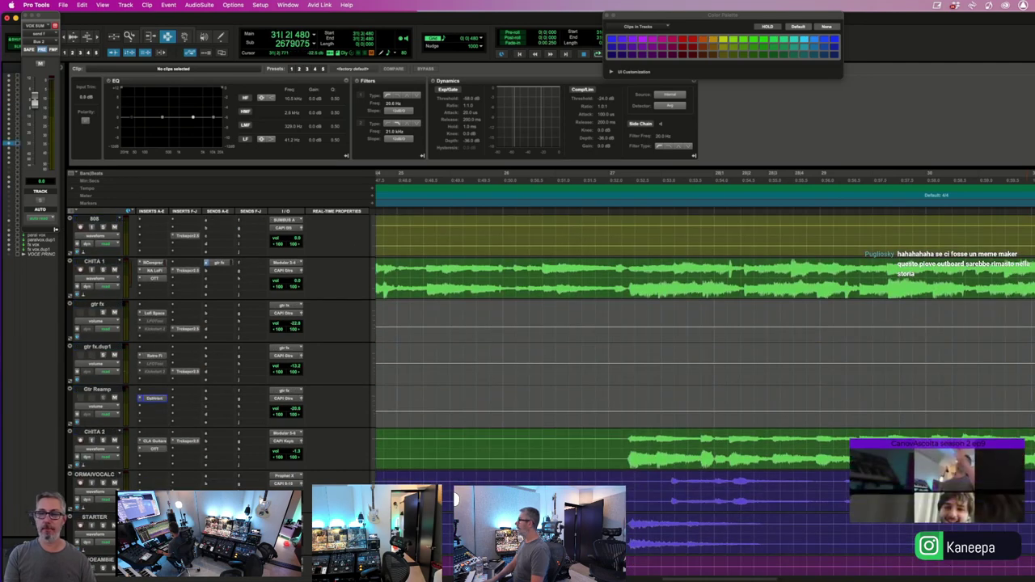
key(t)
scroll(1032, 405, down, 3)
scroll(941, 275, down, 4)
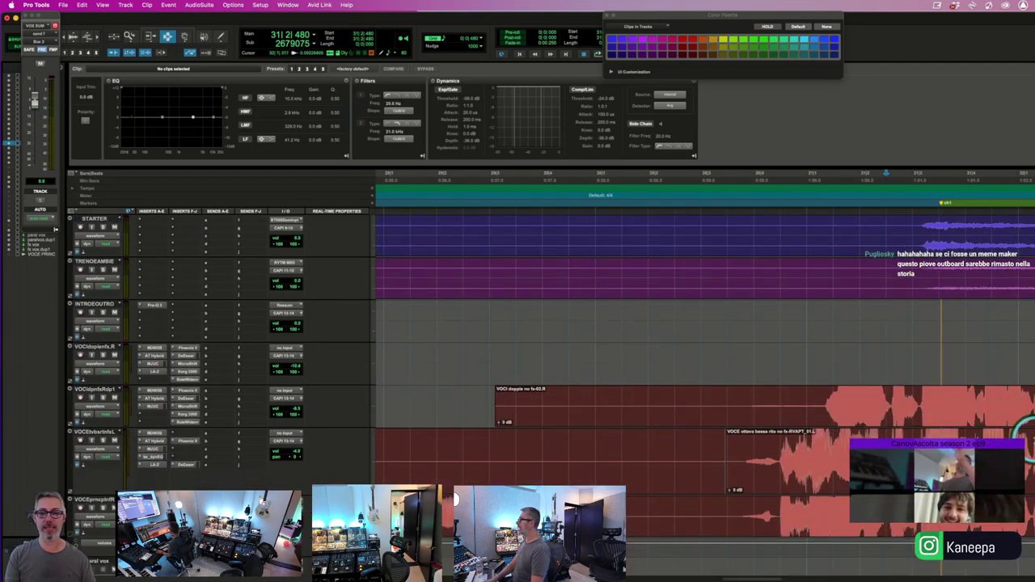
- Play the vocal pickup into the ch1 section from about 30|4, then stop playback
click(796, 379)
key(space)
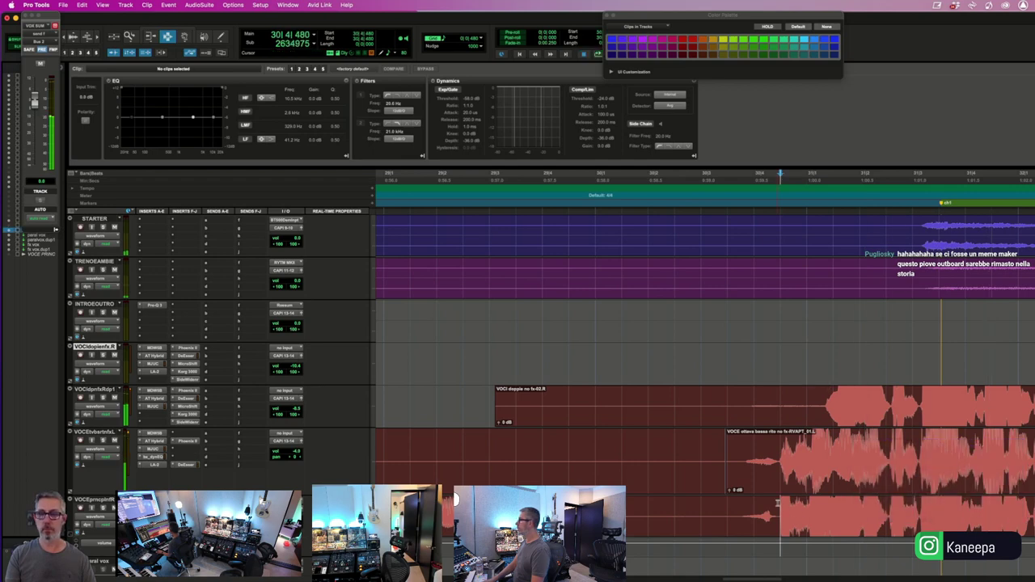
click(773, 496)
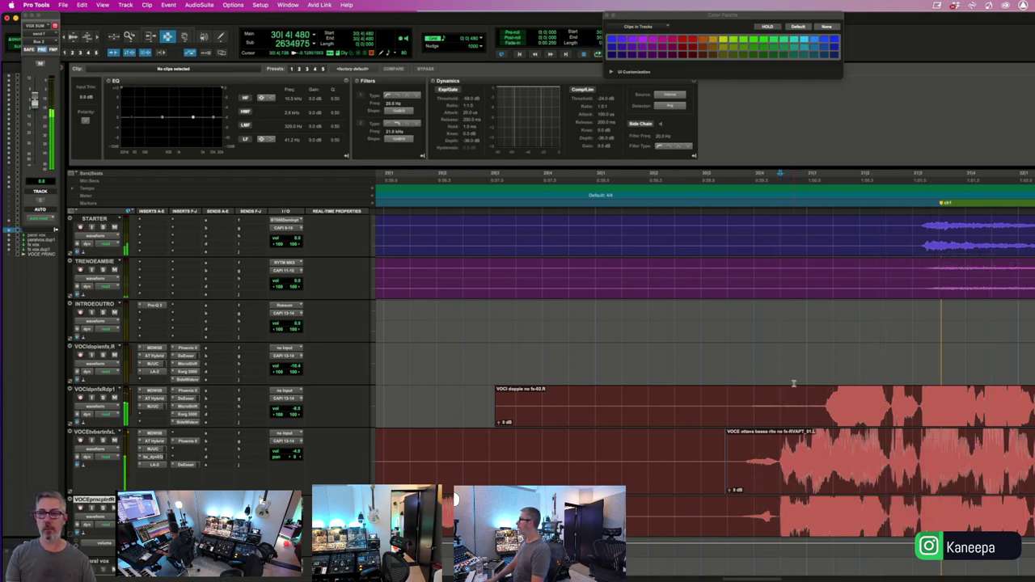
key(space)
scroll(845, 340, up, 3)
drag(781, 275, 862, 276)
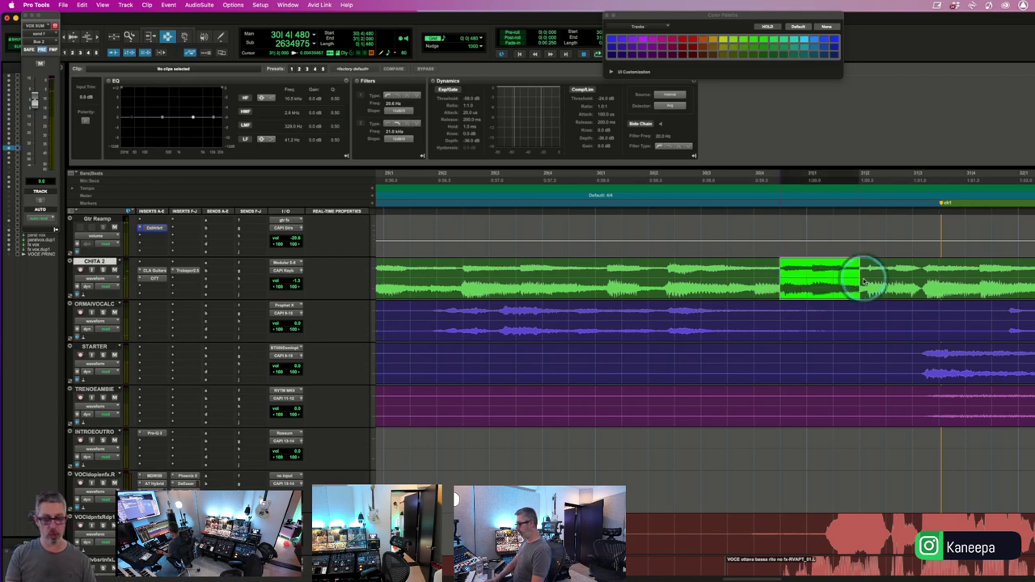
drag(799, 272, 923, 286)
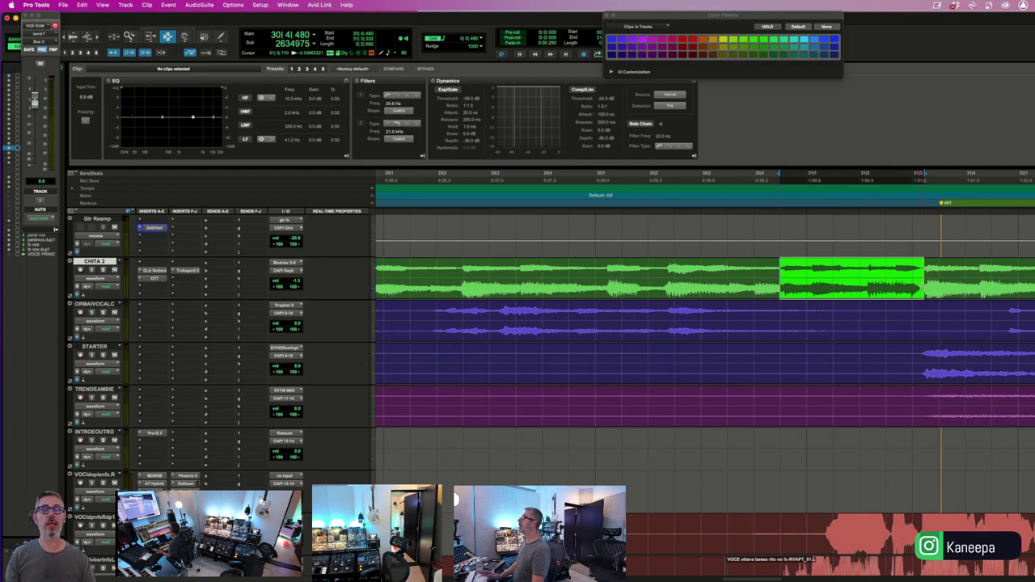
key(Return)
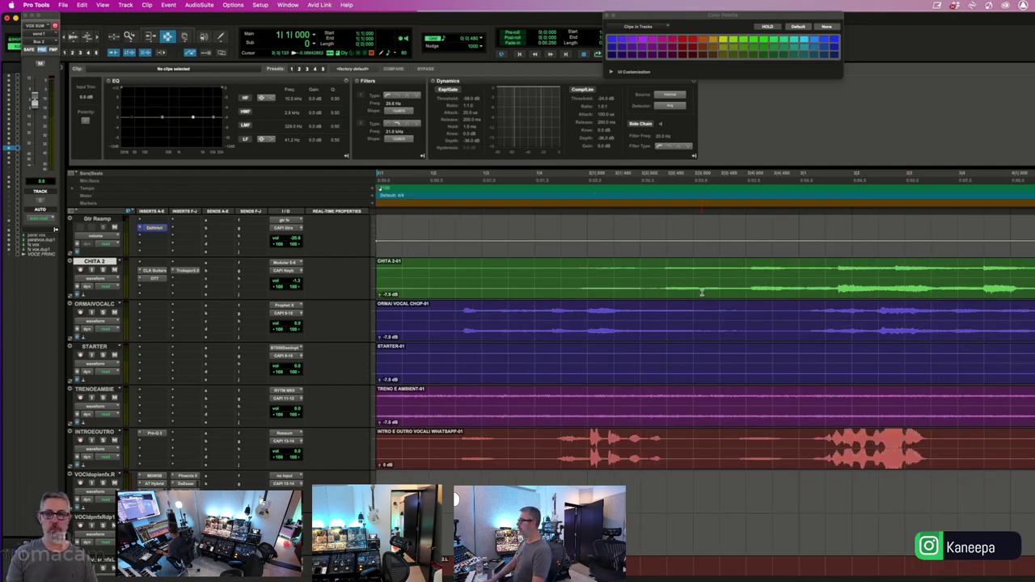
- Separate the part of the CHITA 2 clip from bar 31 to about 31|3, just before the ch1 marker, and mute it
key(r)
key(r)
click(656, 271)
click(514, 269)
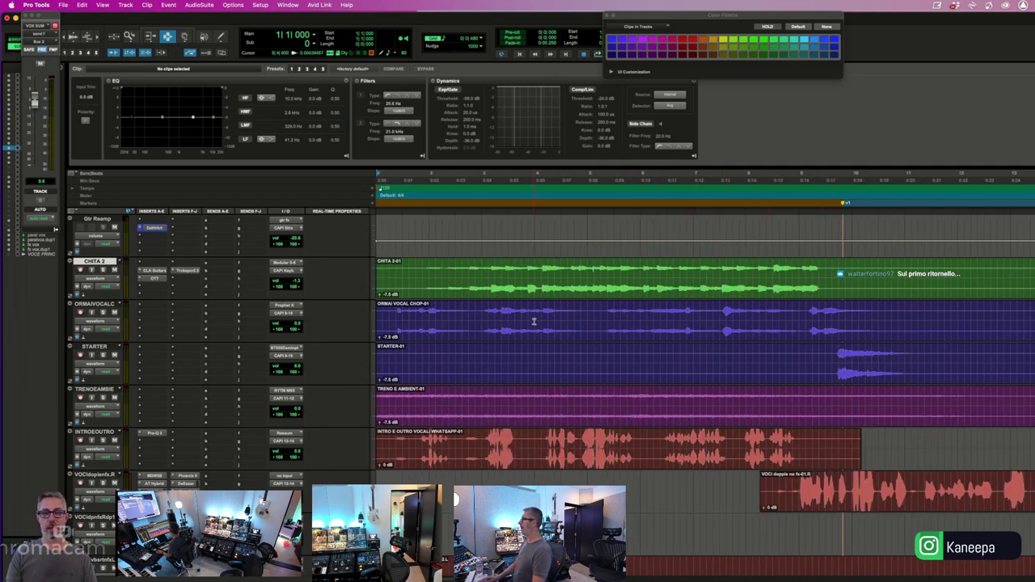
click(691, 287)
click(758, 282)
click(691, 288)
key(r)
key(r)
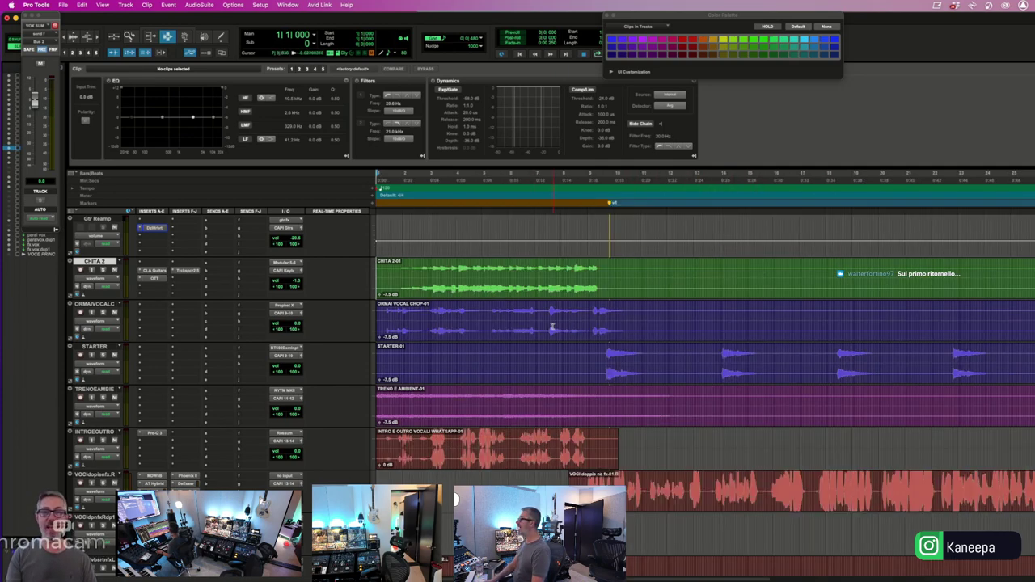
click(765, 279)
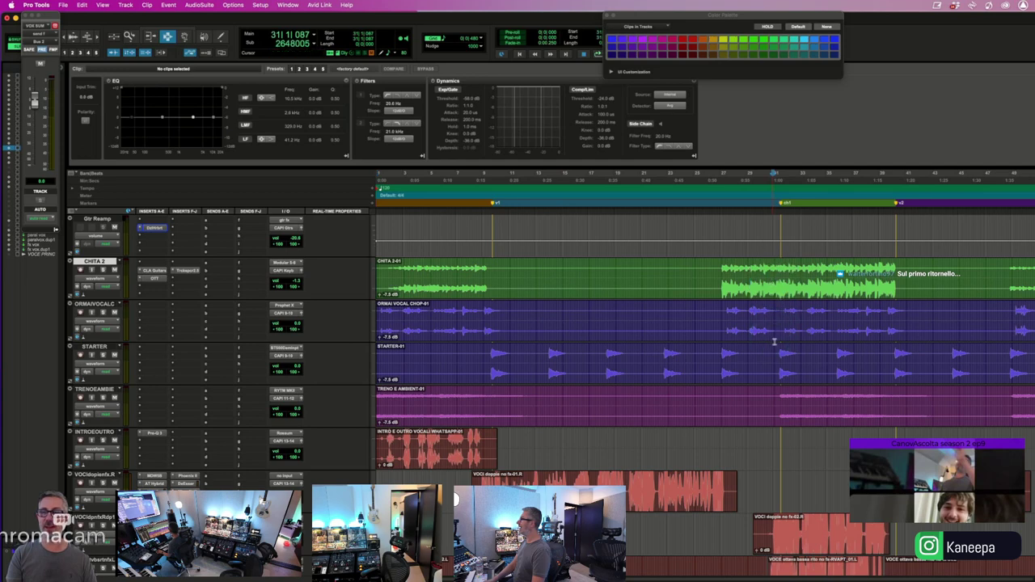
scroll(923, 308, up, 3)
click(924, 307)
key(t)
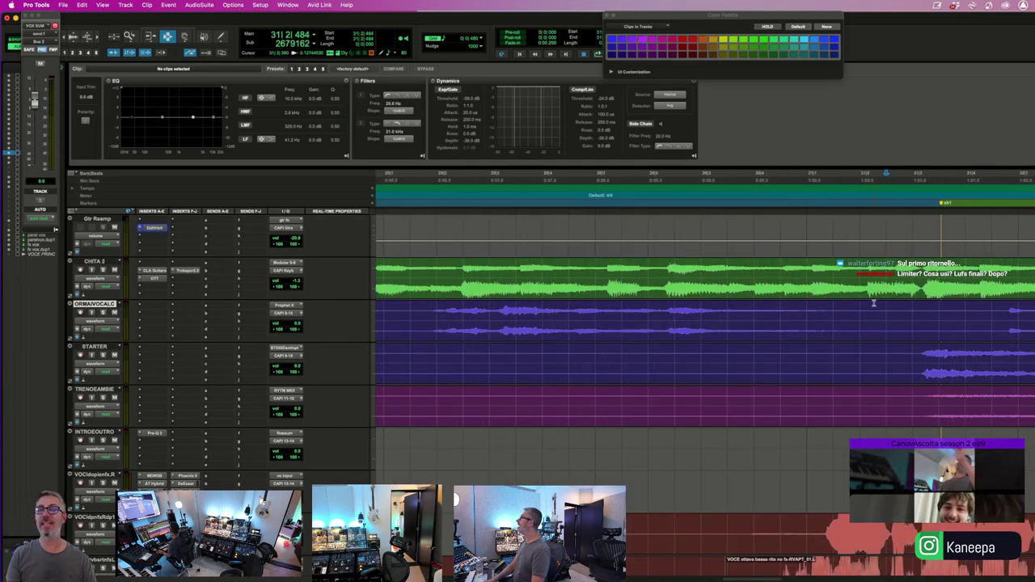
drag(922, 284, 810, 287)
key(super+e)
key(super+m)
- Play the transition into ch1 from bar 30 to hear the muted CHITA 2 section, then stop playback
click(720, 259)
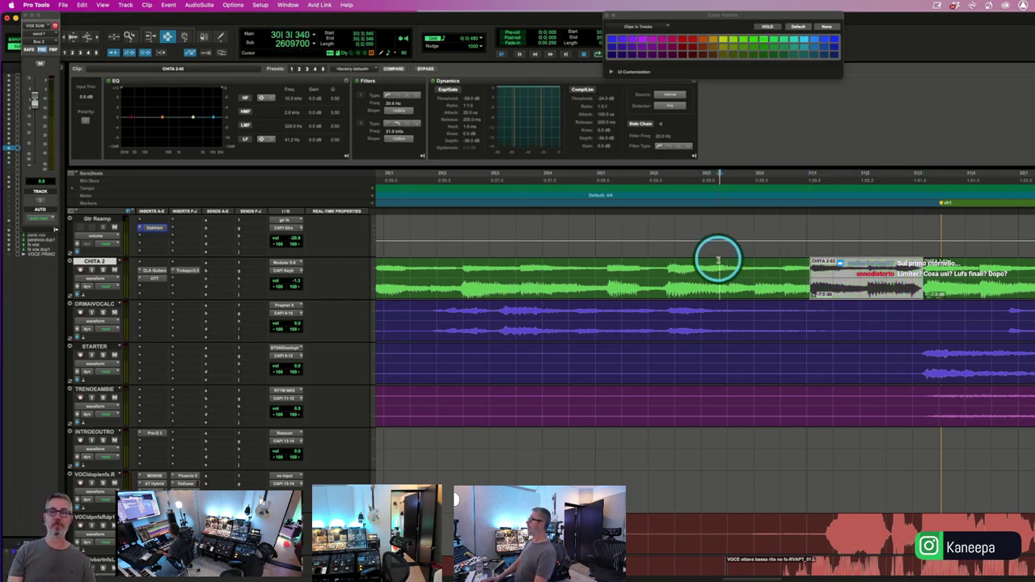
key(space)
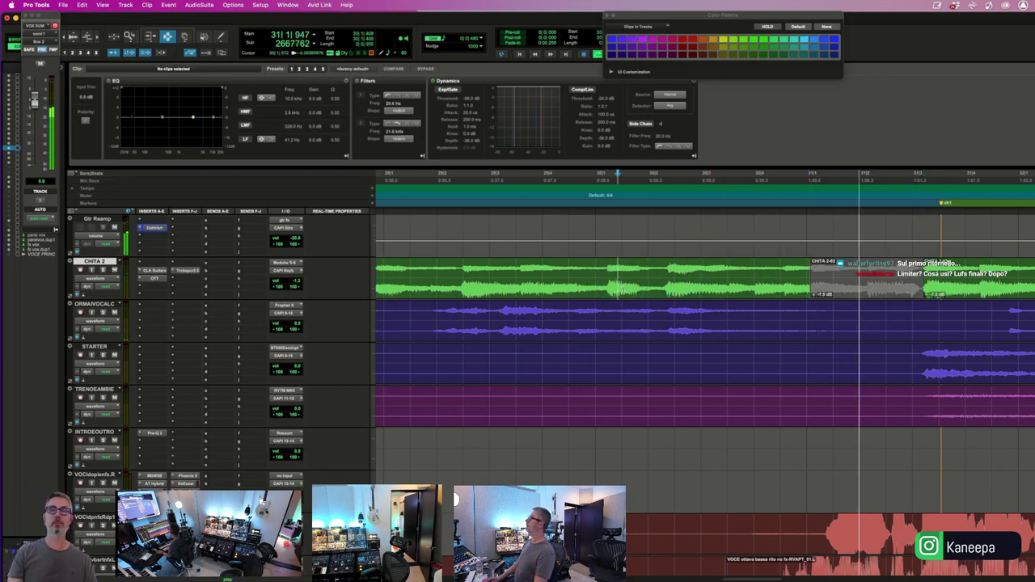
scroll(656, 332, up, 5)
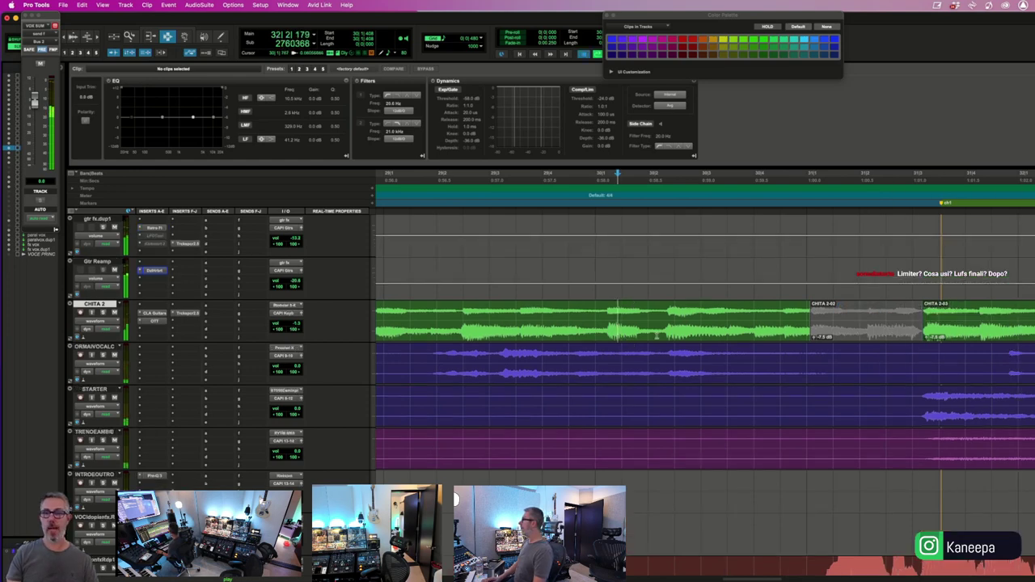
key(space)
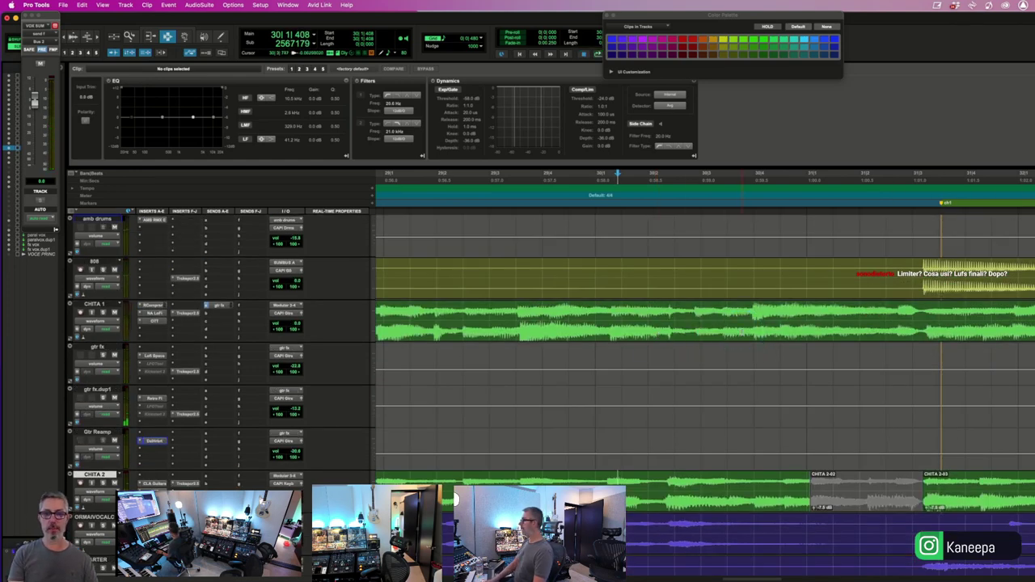
- Separate the matching part of the CHITA 1 clip, from bar 31 to about 31|3, and mute it
key(r)
click(887, 332)
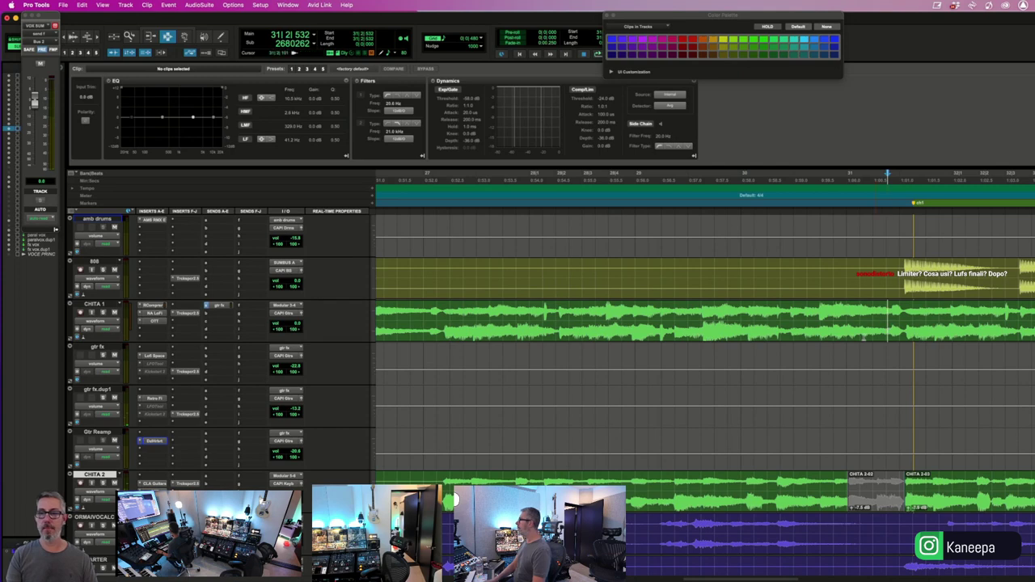
key(super+bracketright)
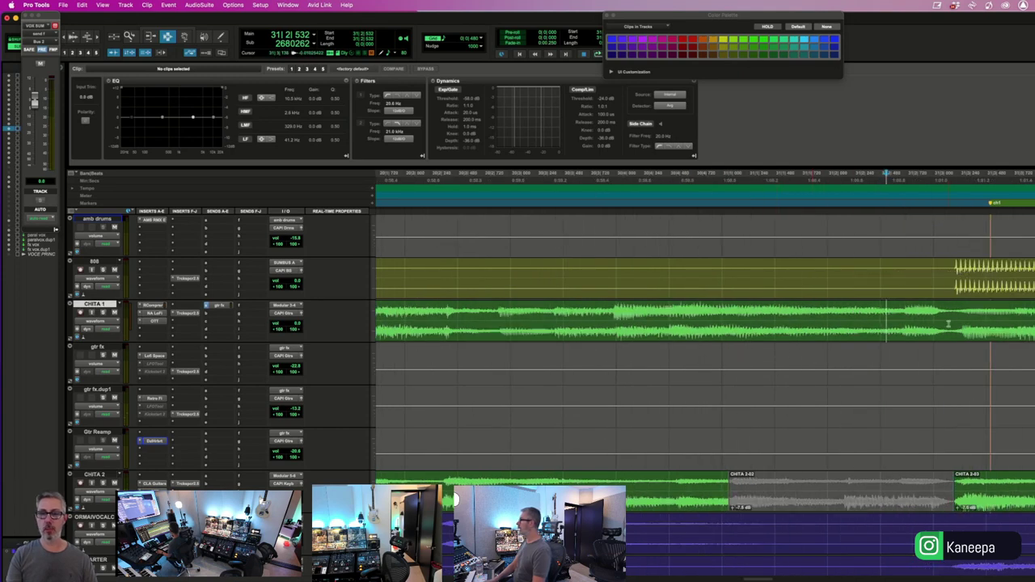
drag(949, 325, 726, 329)
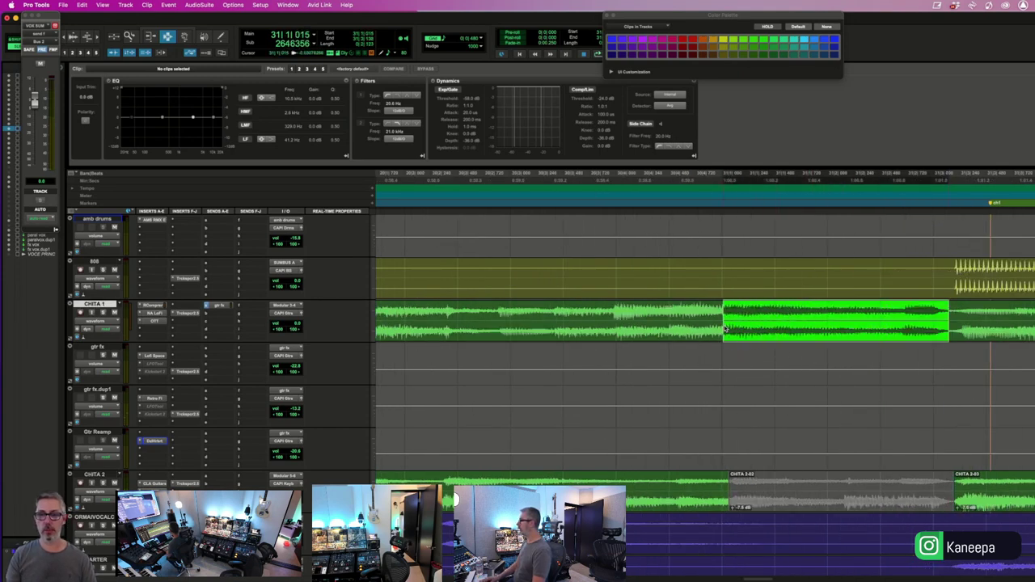
key(super+e)
key(super+m)
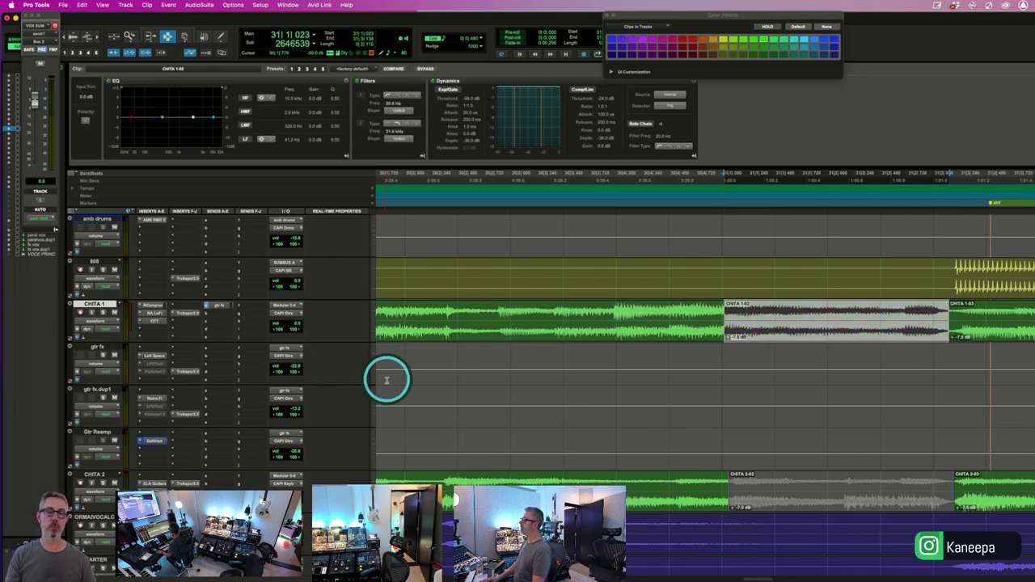
- Play from bar 30 into the chorus to check the gap in both guitar tracks, and widen the timeline view around the ch1 marker
click(389, 378)
key(space)
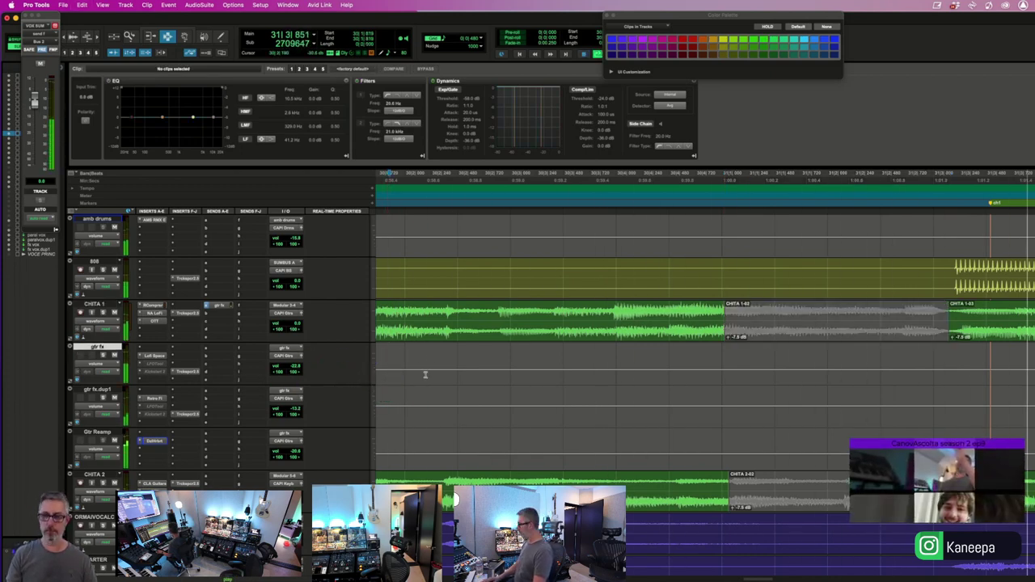
click(762, 363)
click(833, 340)
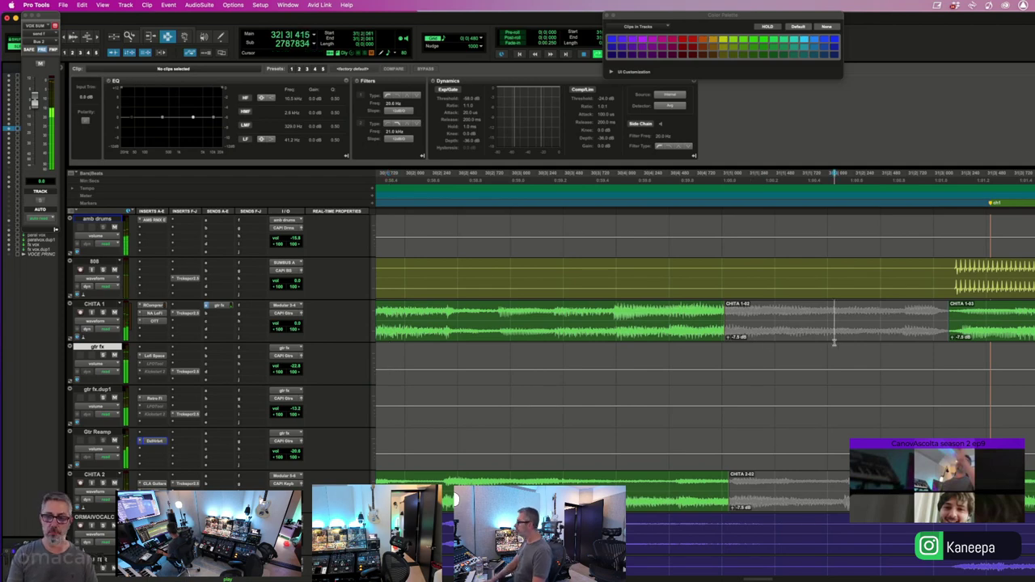
key(r)
key(super+bracketleft)
key(super+bracketleft)
click(834, 342)
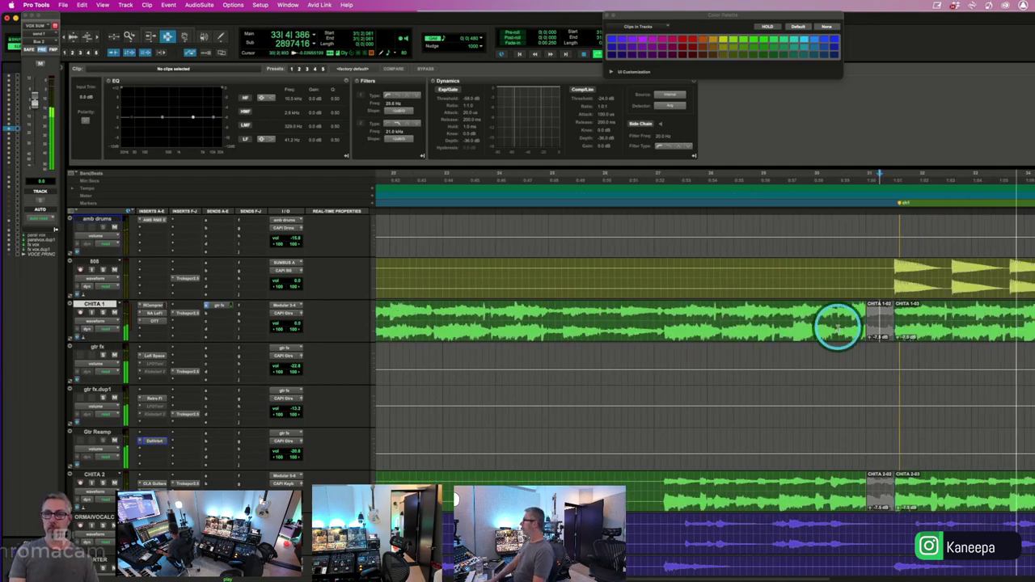
key(super+bracketleft)
scroll(841, 385, down, 2)
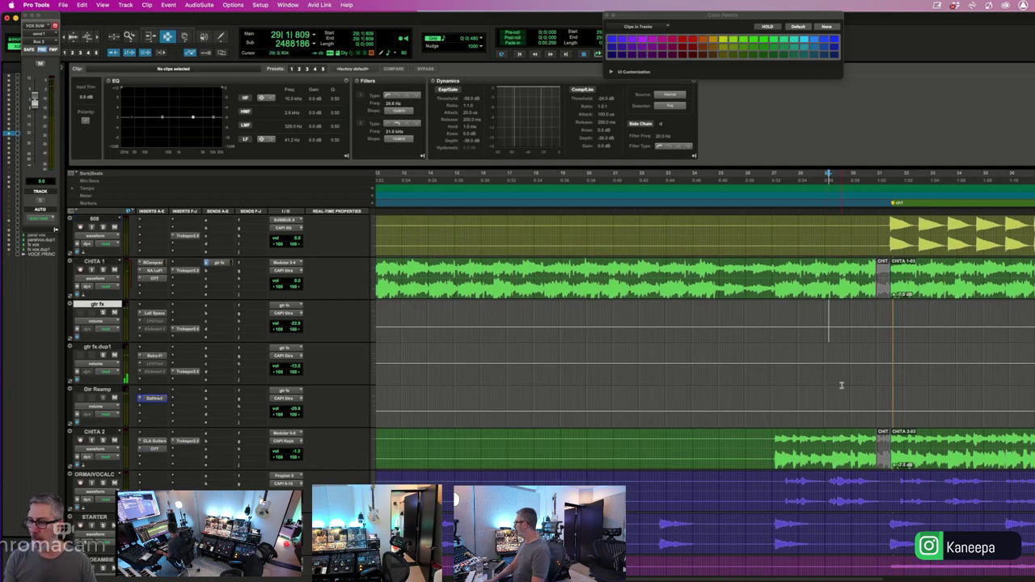
- Play the song from about bar 29 through the guitar break and into the ch1 section
click(841, 351)
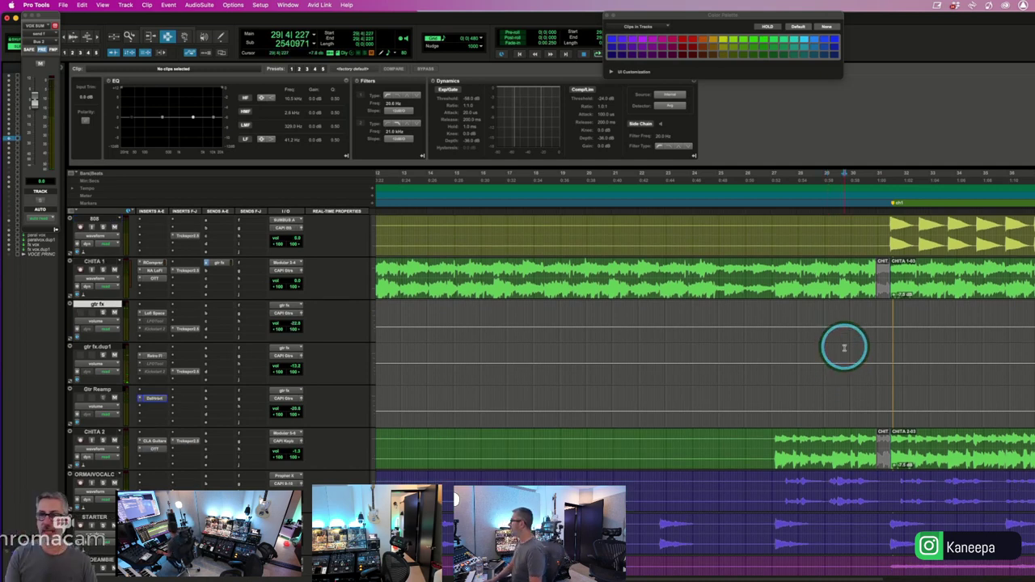
click(823, 303)
key(space)
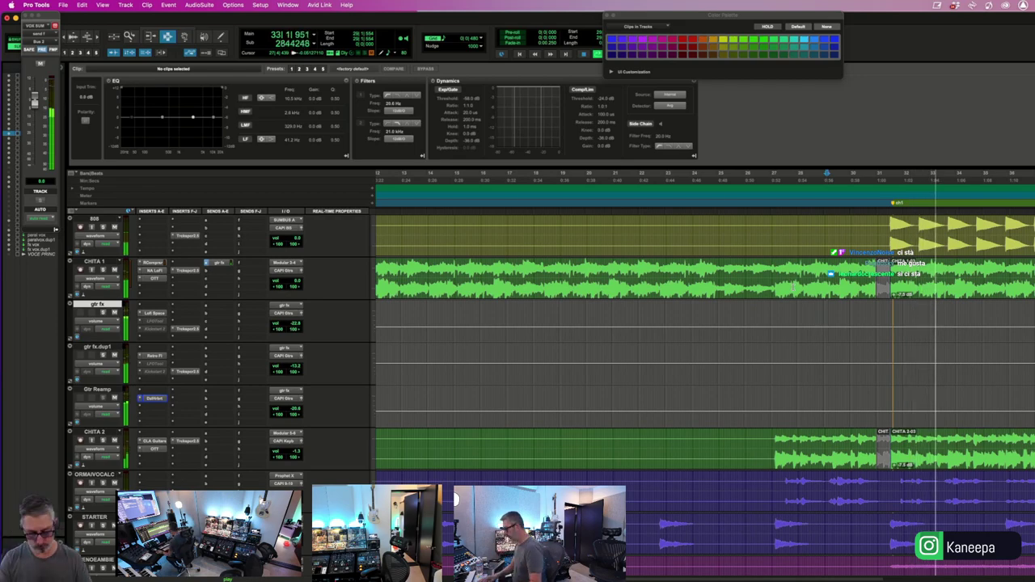
key(r)
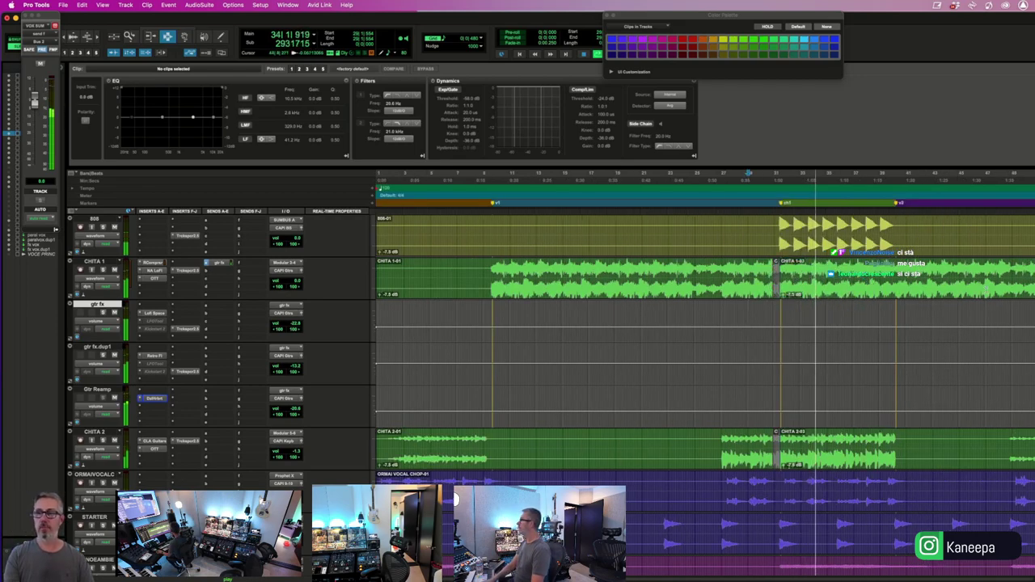
- Examine the CHITA 1 lead-in to the ch2 marker around bars 50 to 52, and return to the song start
key(p)
key(t)
key(t)
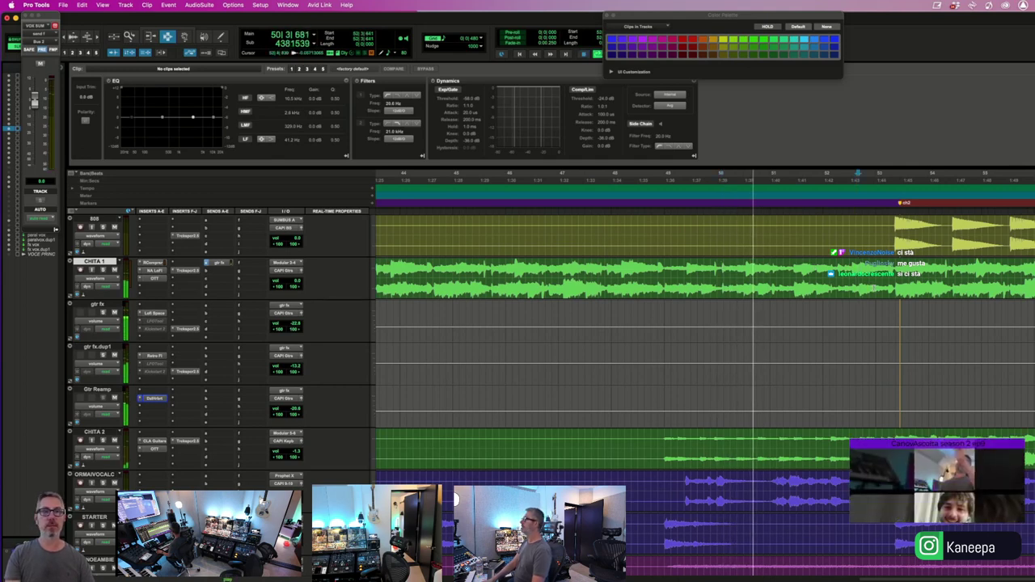
key(super+bracketleft)
key(super+bracketleft)
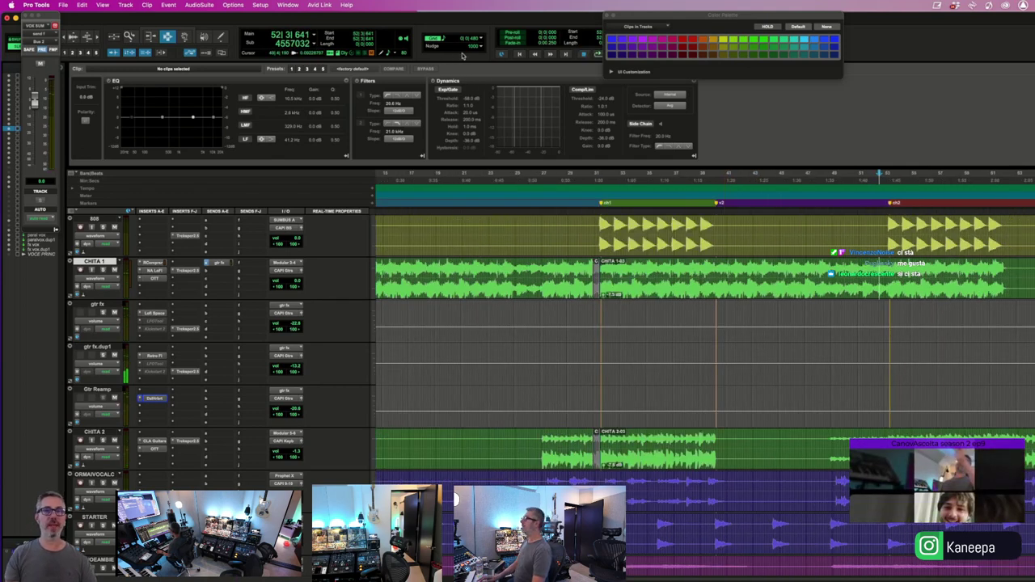
key(Return)
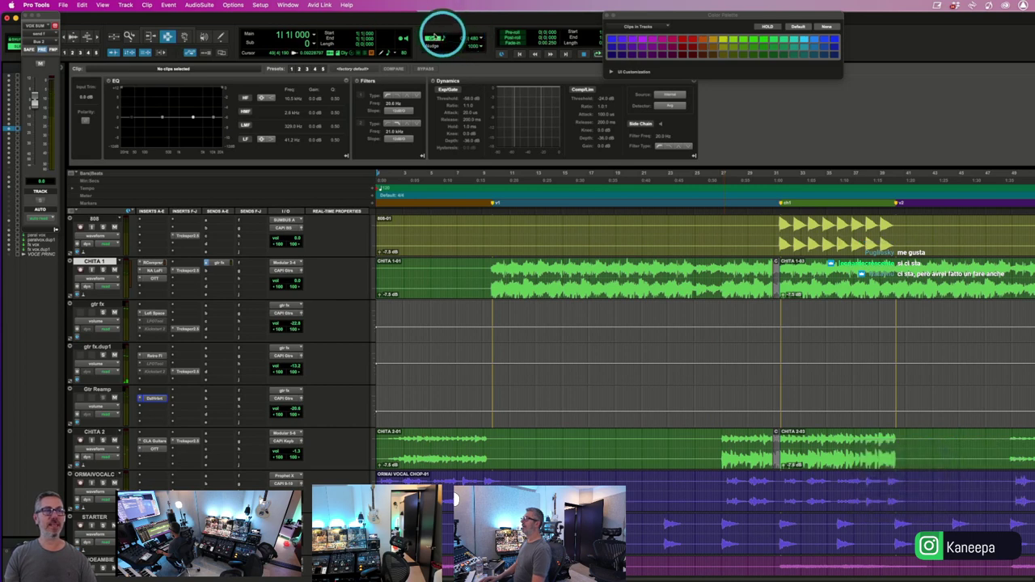
- Create a click track below CHITA 1 and close the Color Palette window
click(125, 5)
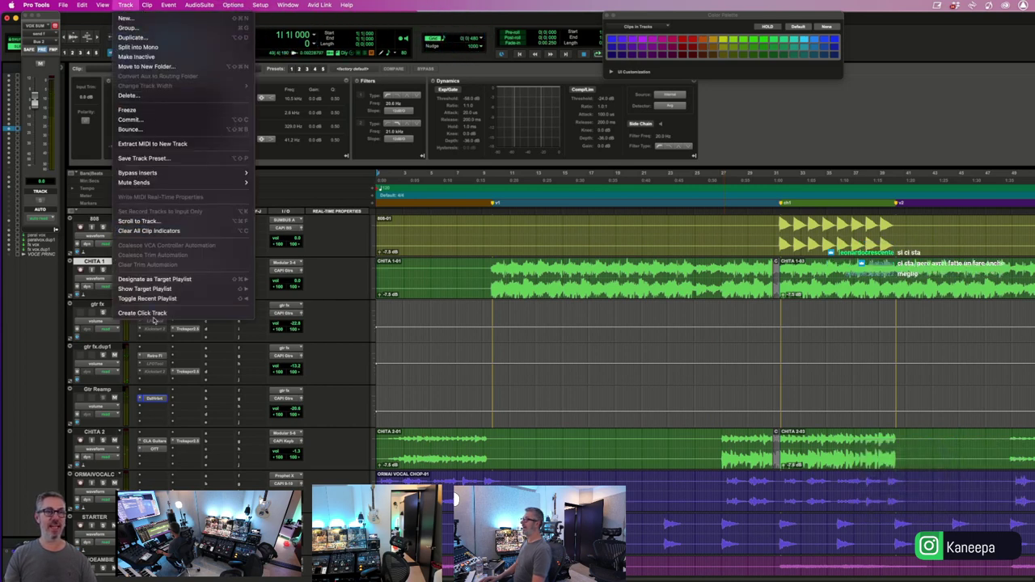
click(151, 313)
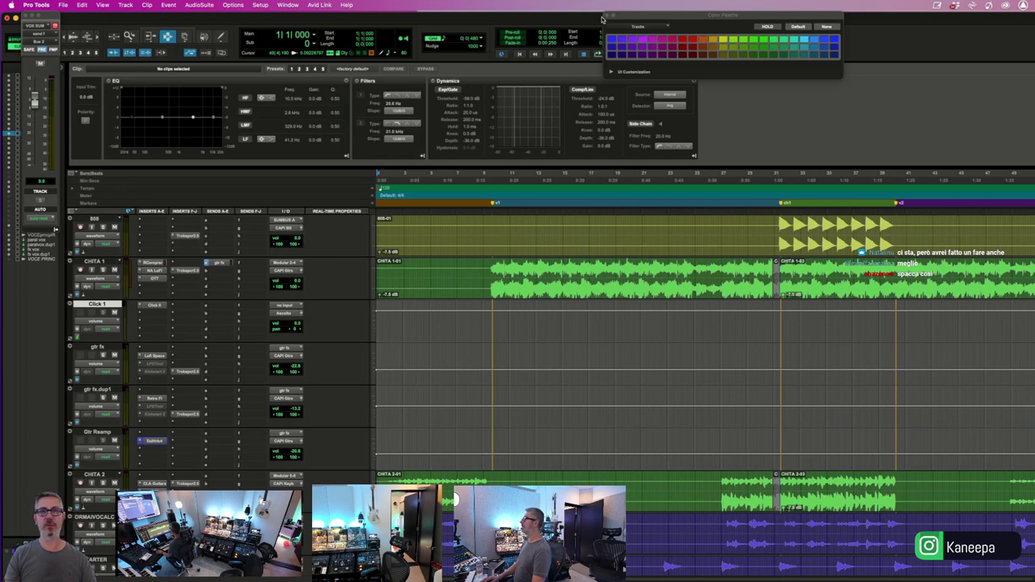
click(608, 14)
- Play the song with the click from about bar 22 to compare its timing with the session tempo, then stop
click(659, 321)
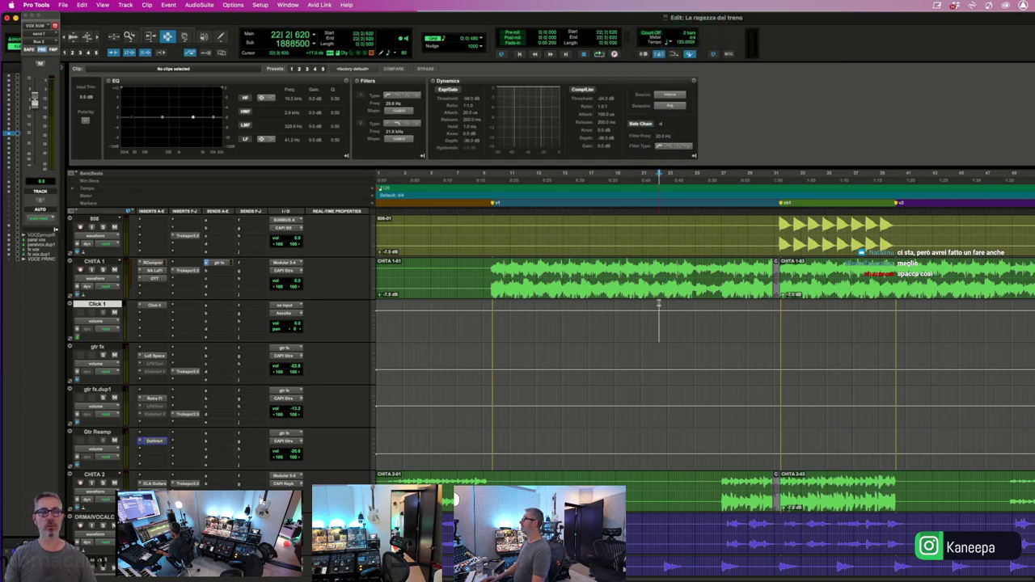
key(space)
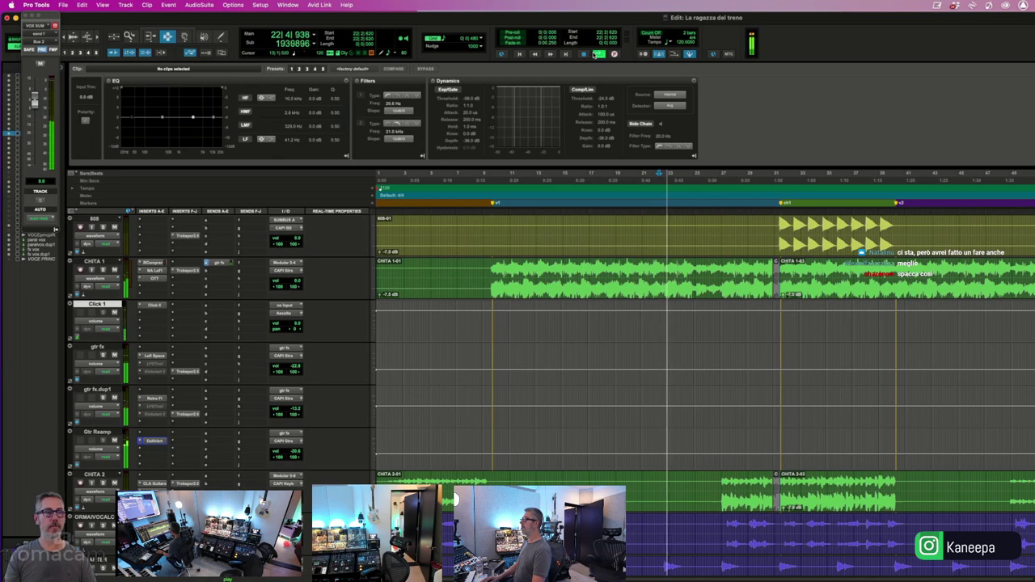
key(space)
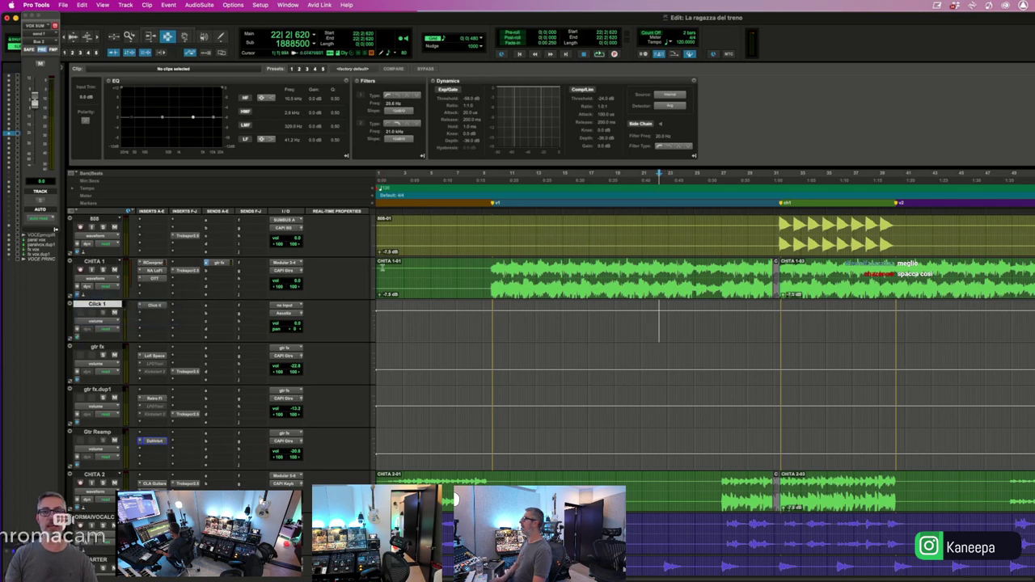
- Try a session tempo of 113 BPM during playback and replay the song from the start
key(space)
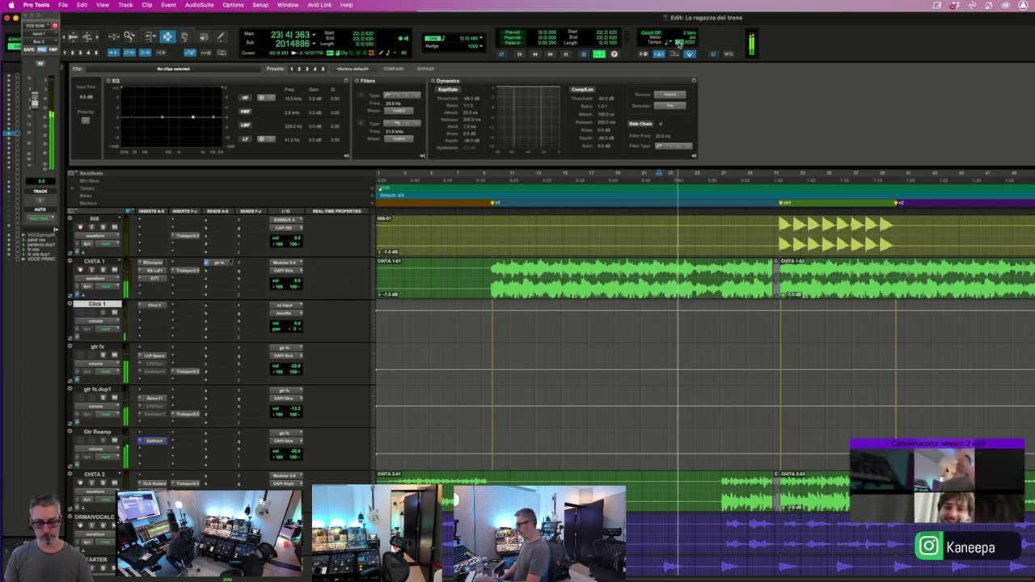
text(113)
key(Return)
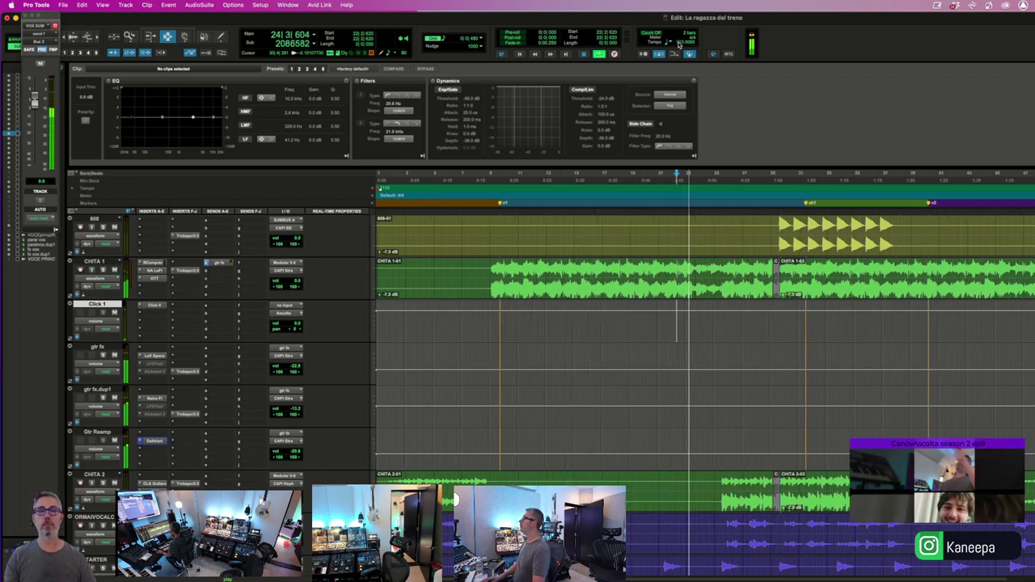
key(Return)
key(space)
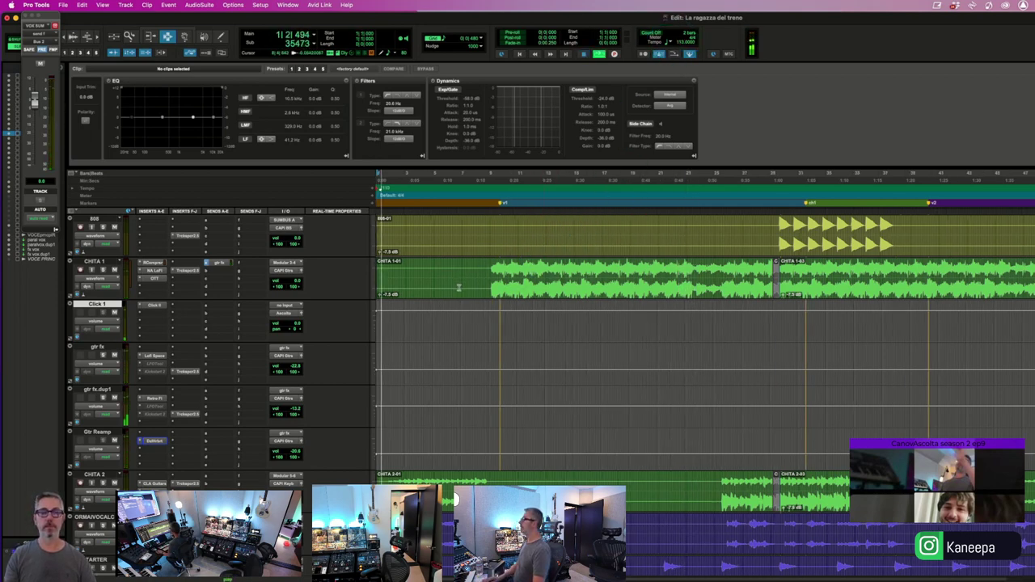
- Play from near the v1 marker and try session tempos of 110, 111 and 112 BPM against the click
click(494, 298)
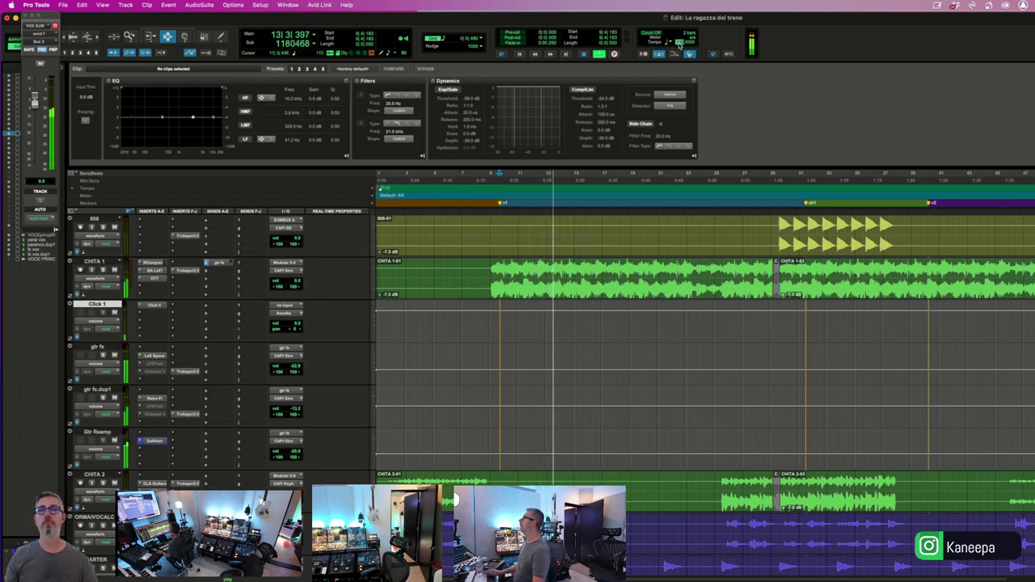
drag(681, 46, 648, 95)
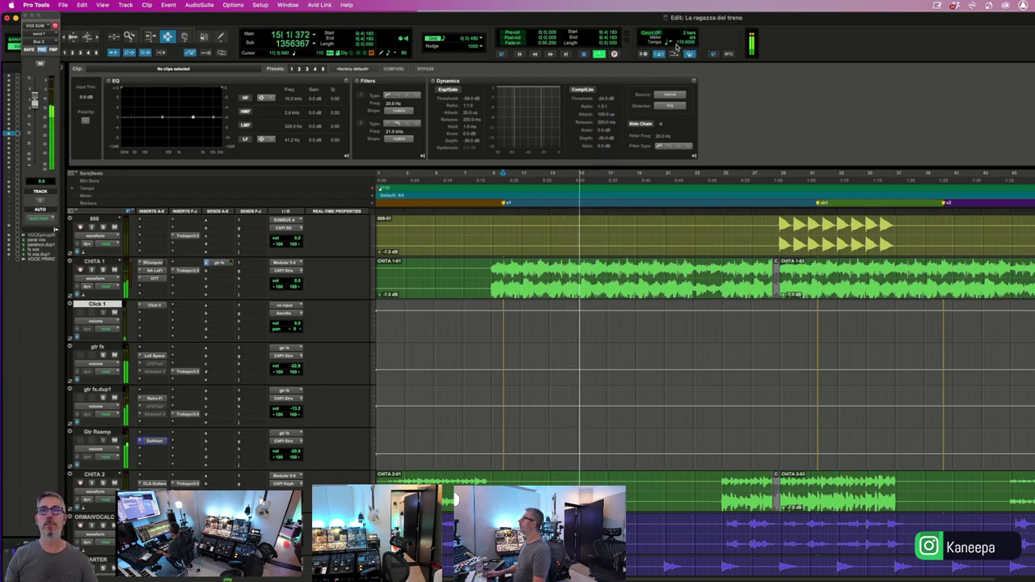
drag(677, 45, 679, 32)
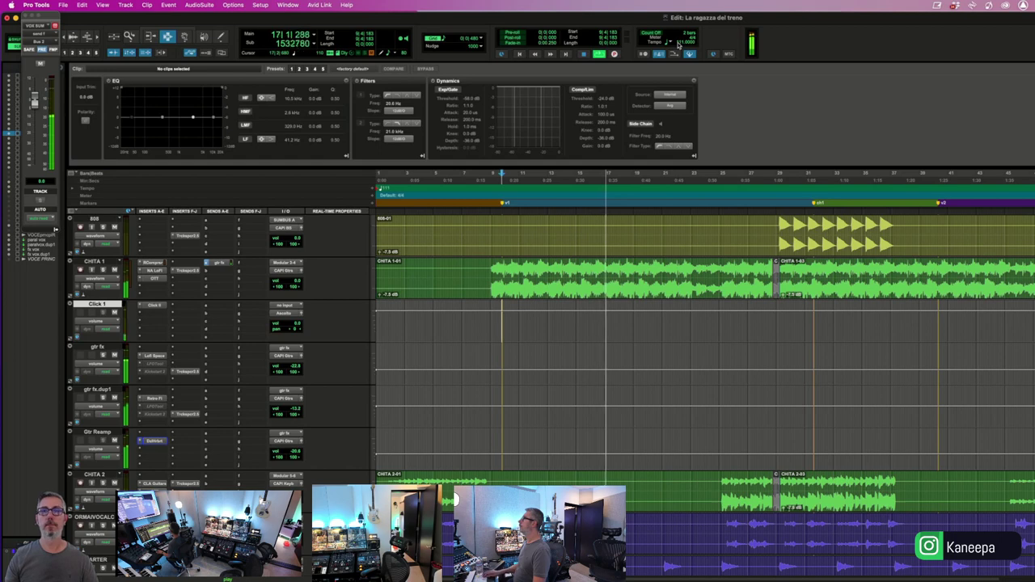
drag(679, 46, 677, 41)
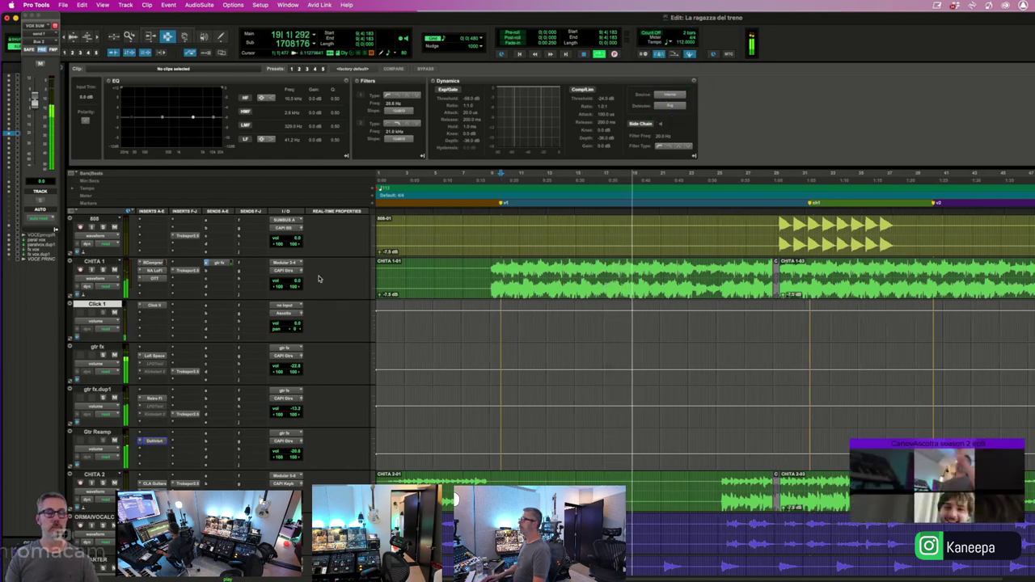
- Replay the click against the song from about bar 8, then stop and return to the start
key(space)
click(485, 305)
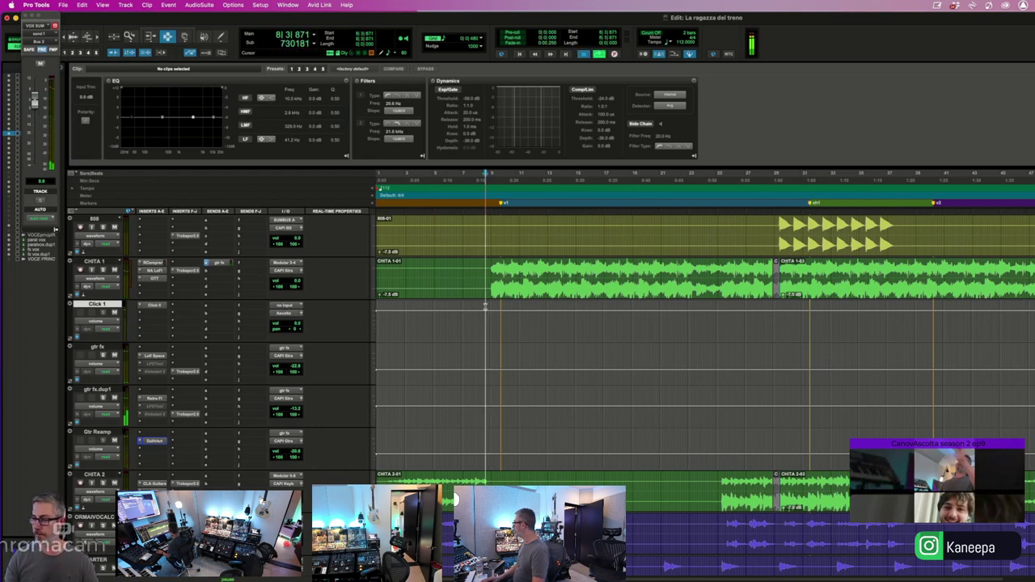
click(485, 305)
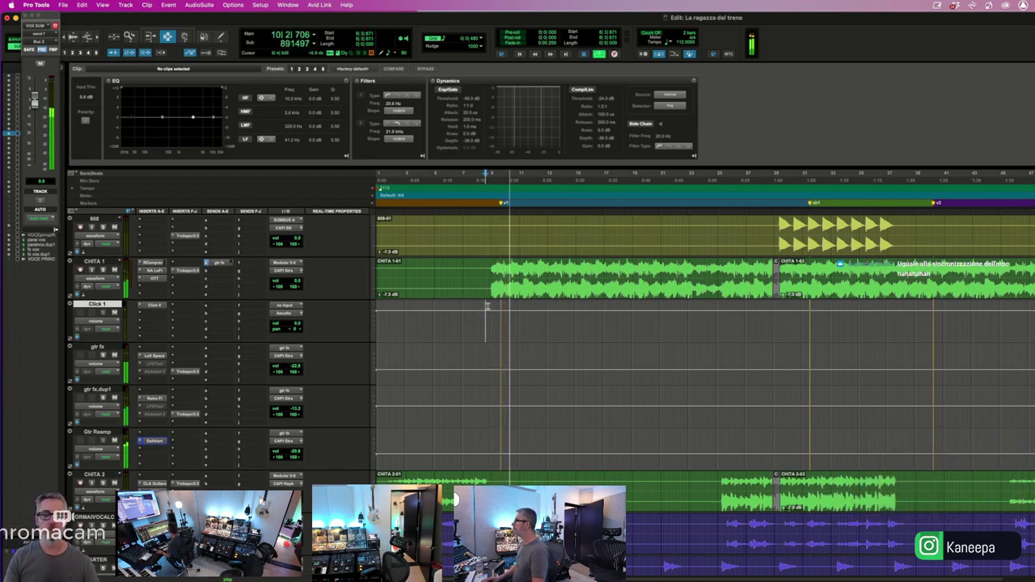
key(space)
key(Return)
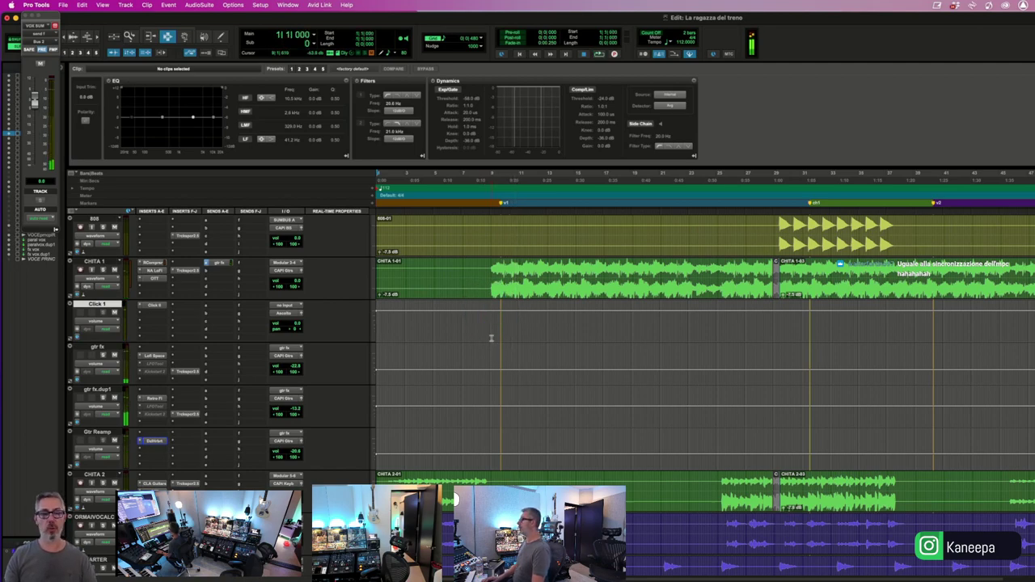
- Play from around bar 9 with the RITMICA track in view to compare the drum rhythm with the click
scroll(491, 331, down, 2)
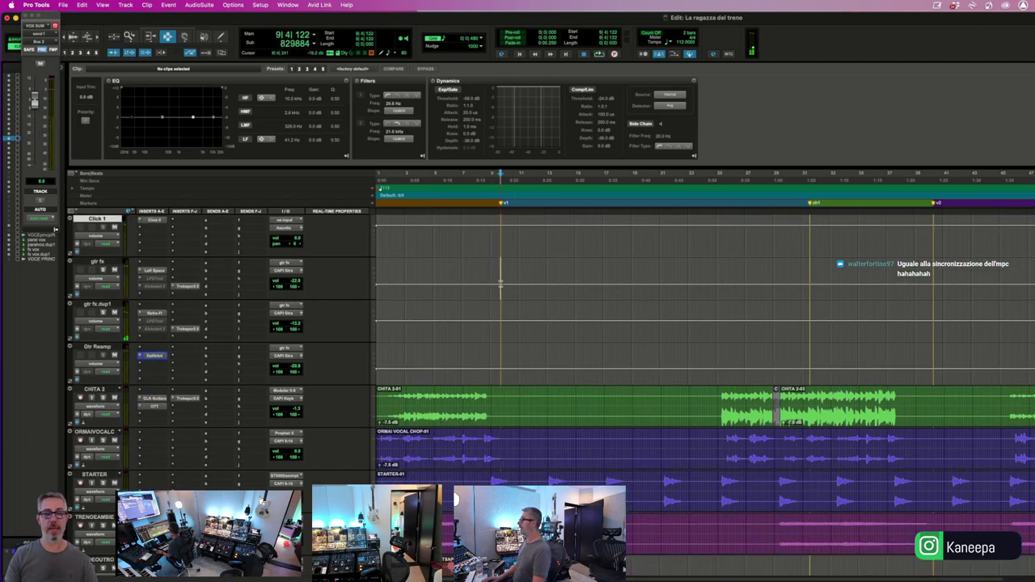
scroll(501, 283, up, 5)
scroll(499, 467, up, 4)
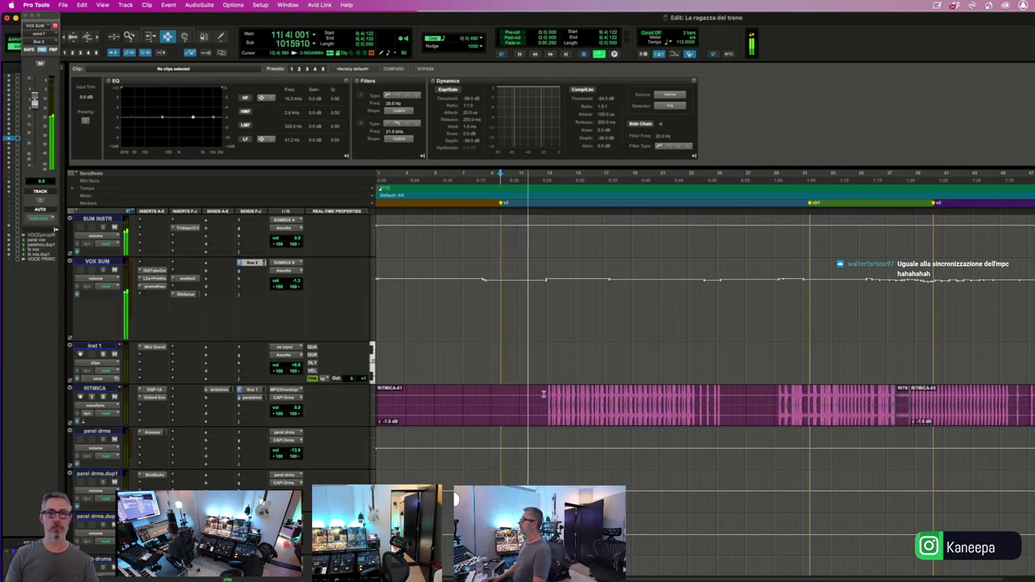
click(544, 393)
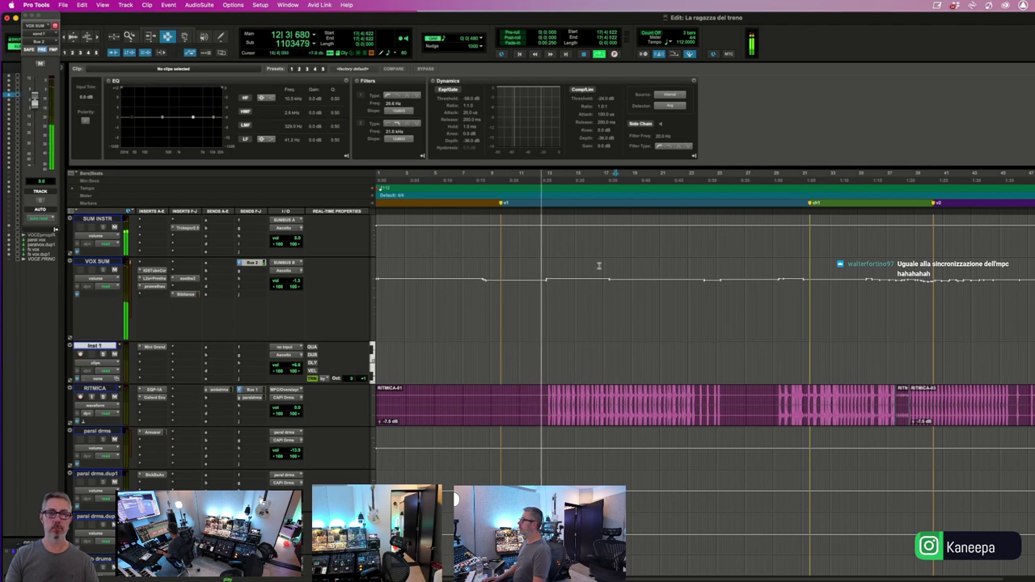
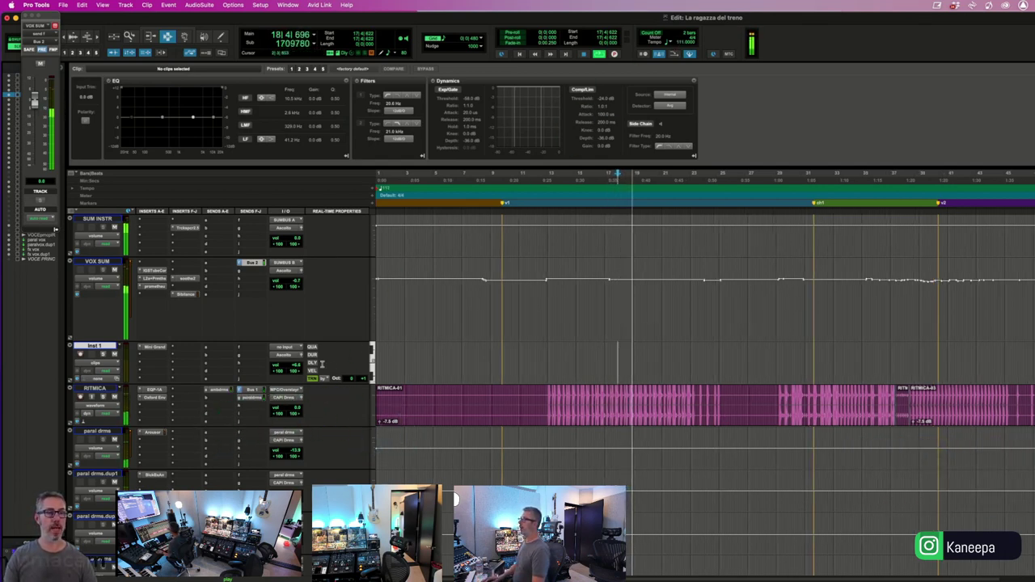
key(space)
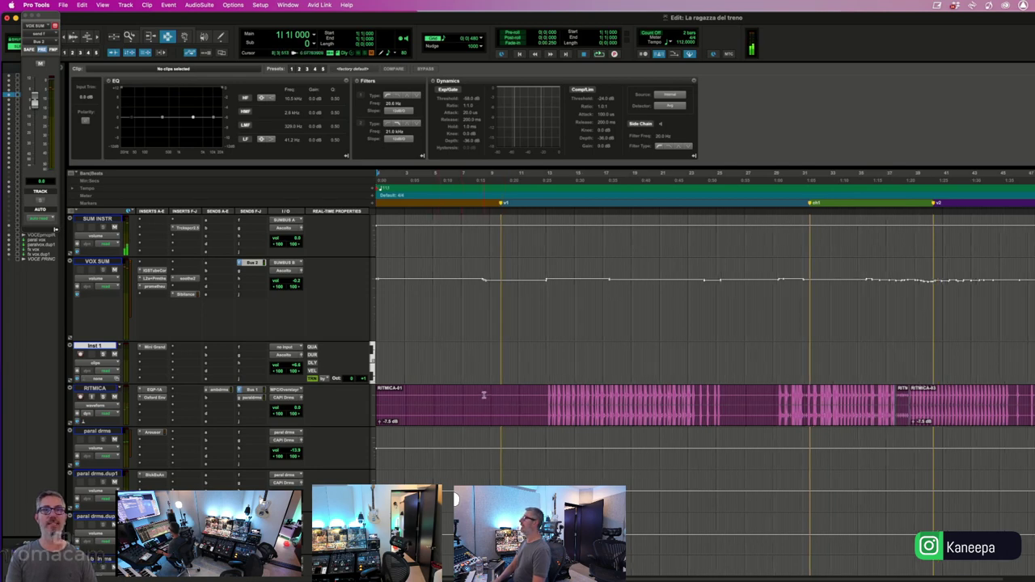
- Undo the trial tempo changes and check the edit history for remaining ones
scroll(469, 376, down, 3)
scroll(481, 345, up, 4)
scroll(481, 345, down, 4)
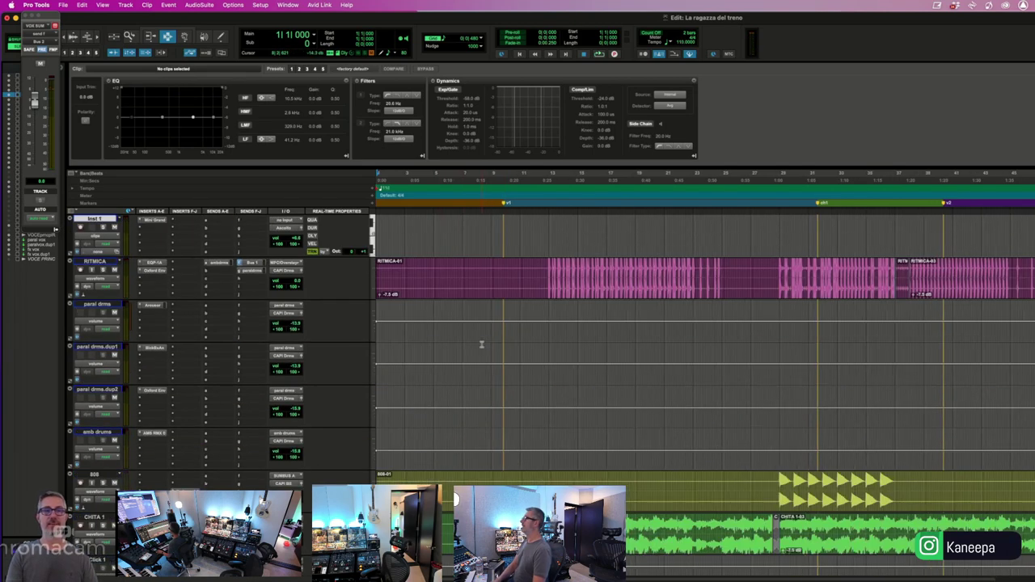
scroll(481, 345, up, 5)
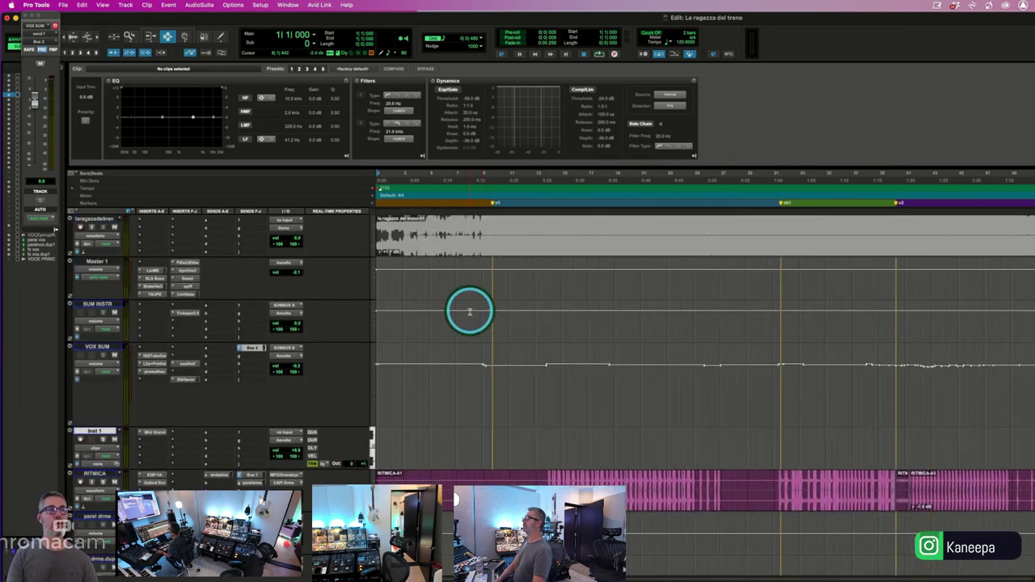
click(81, 4)
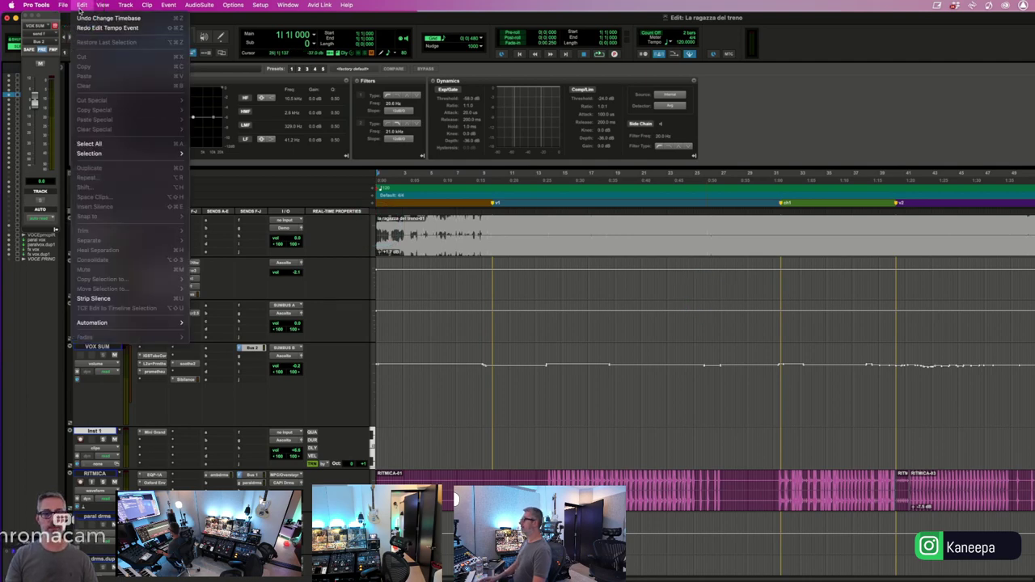
- Play the song from about bar 15 and mute the Click 1 track
click(379, 351)
key(space)
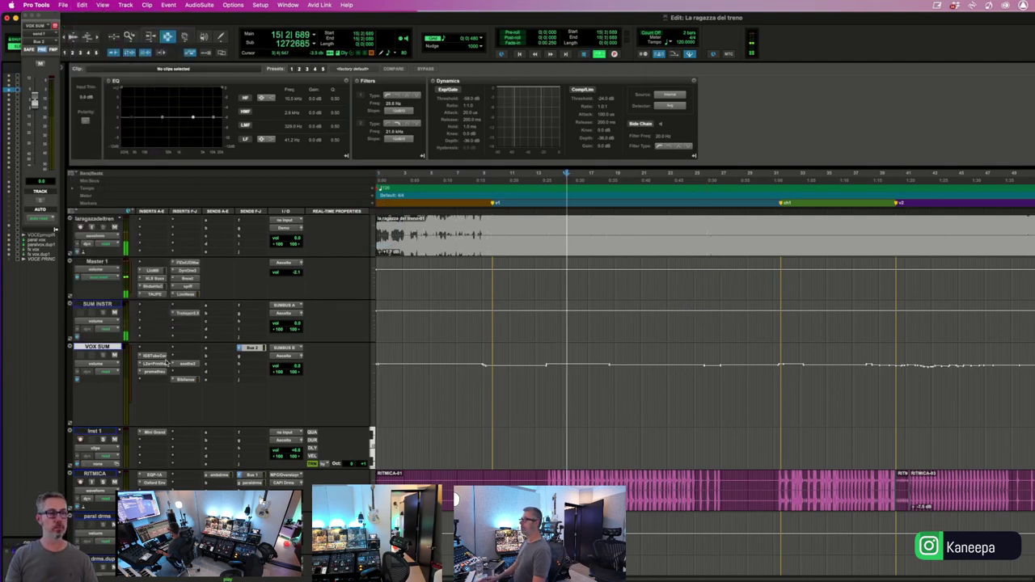
scroll(129, 469, down, 10)
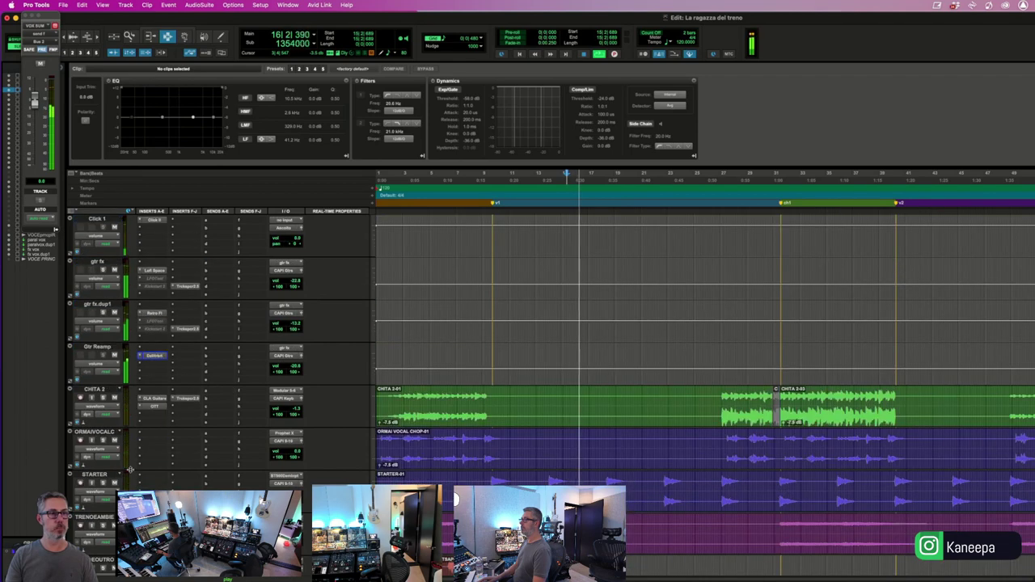
scroll(130, 404, up, 4)
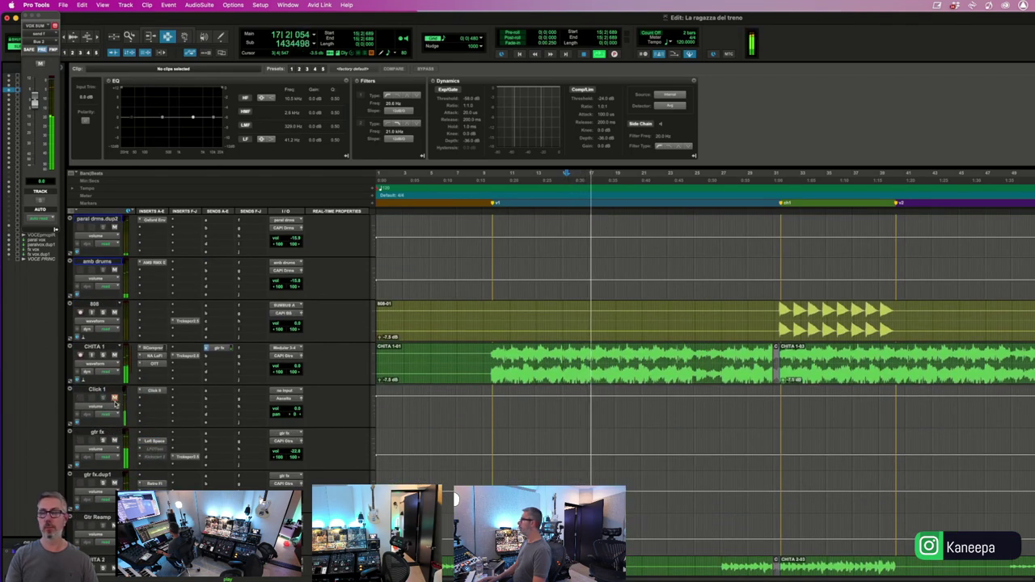
- Select the CHITA 1 passage from about 52|3 to the 808 entry just before ch2, and audition it
click(1014, 333)
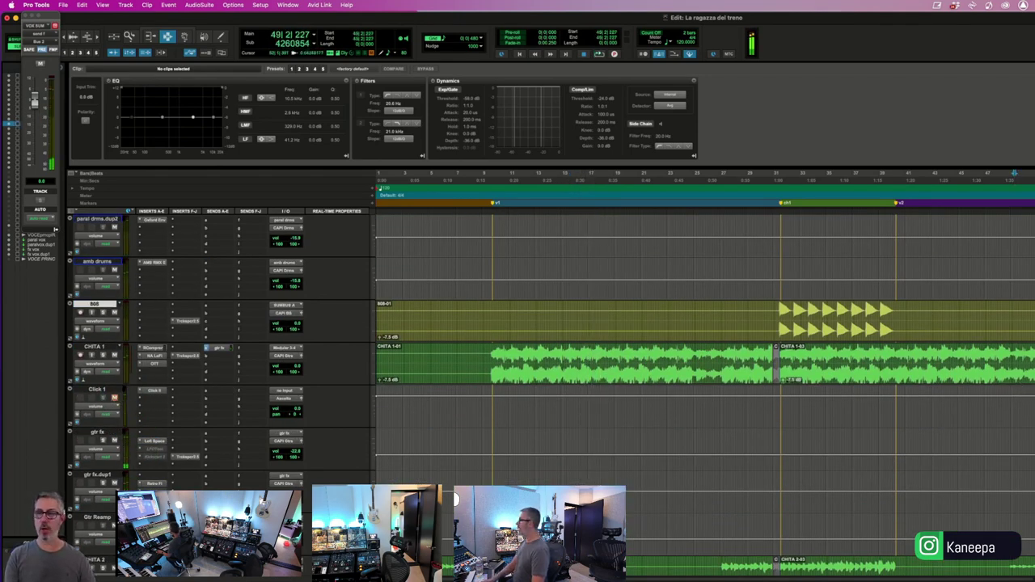
click(1034, 357)
key(t)
key(t)
key(super+bracketright)
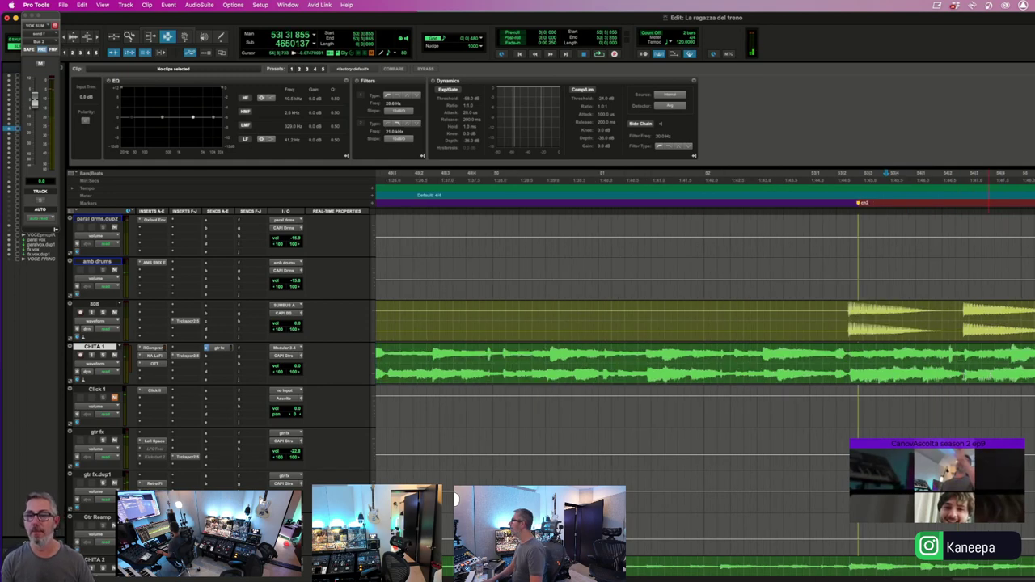
drag(847, 371, 784, 369)
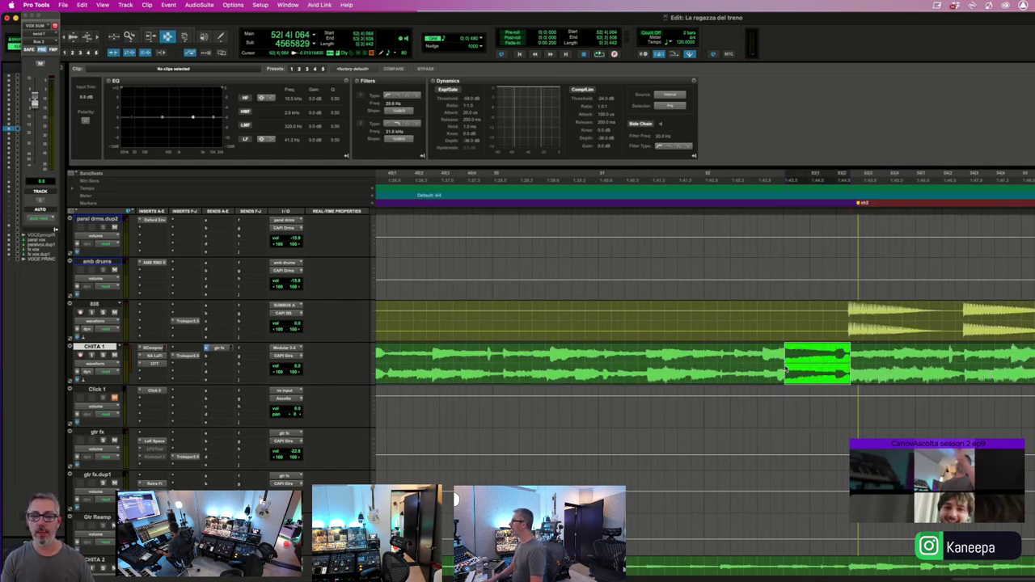
scroll(765, 368, down, 10)
key(space)
scroll(764, 368, up, 7)
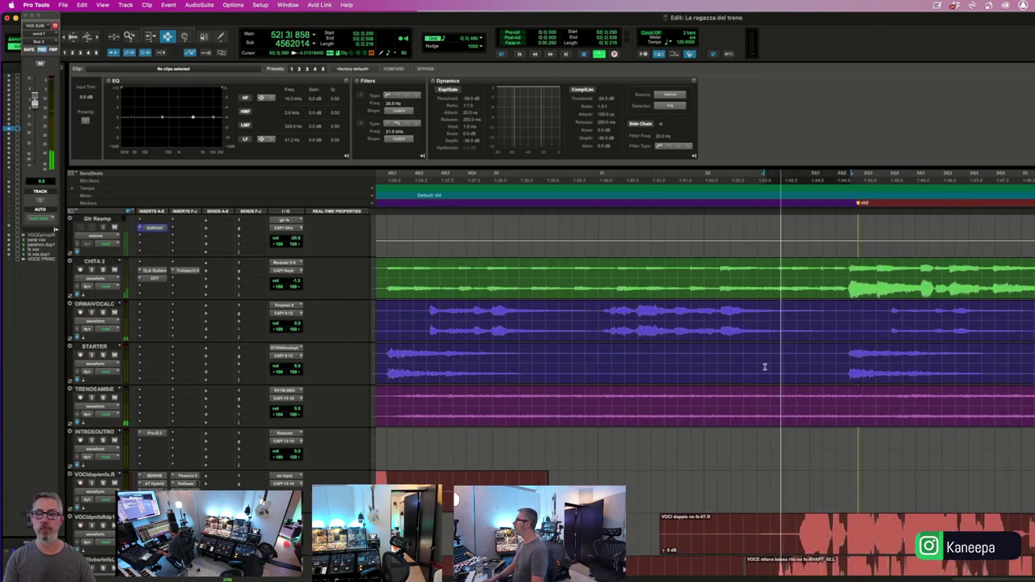
scroll(764, 364, up, 2)
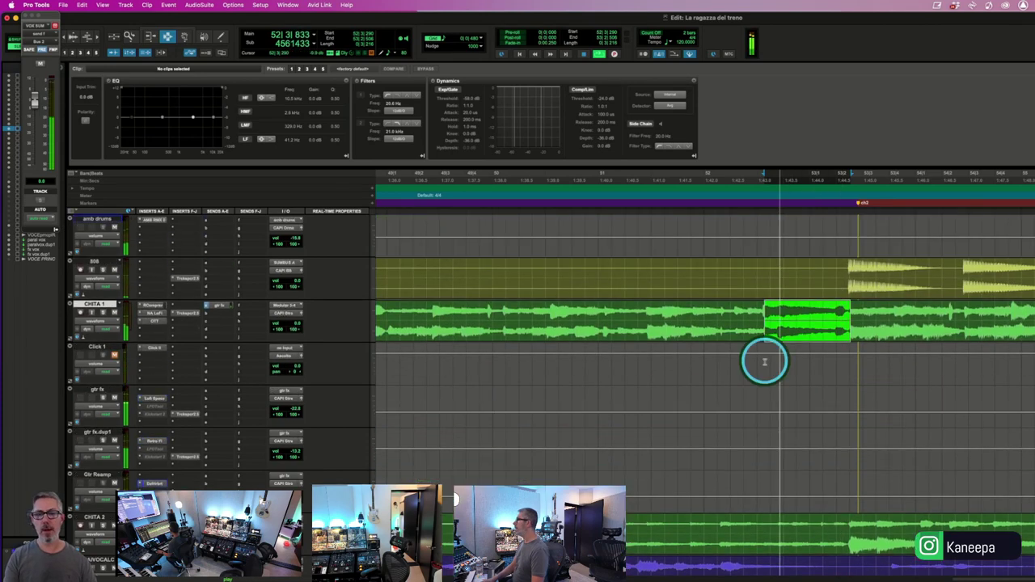
- Play from about bar 51 towards the ch2 marker with the CHITA 2 and vocal chop tracks in view
click(620, 328)
scroll(623, 356, down, 6)
key(space)
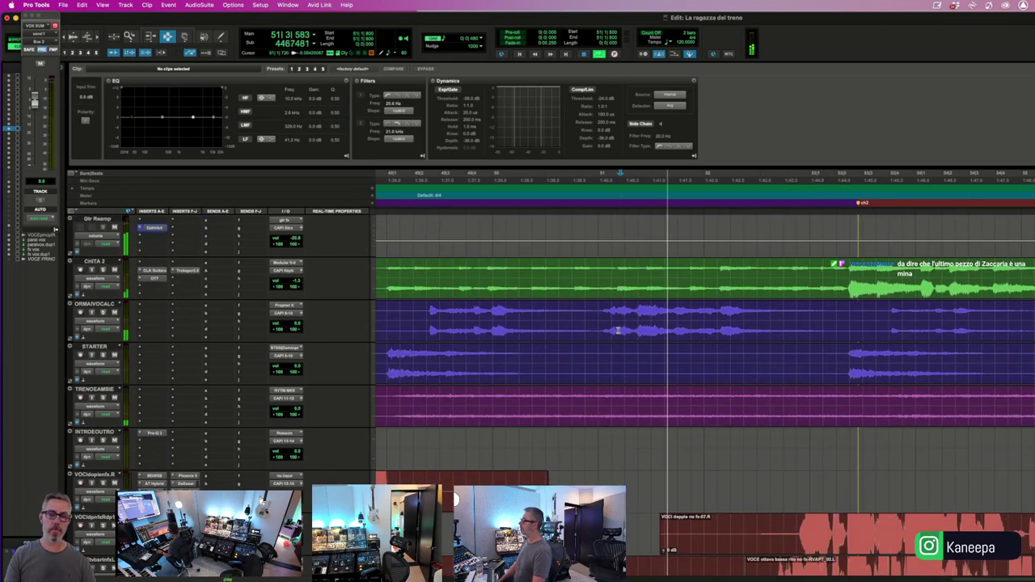
- Add a fade-in to the doubled-vocal clip before ch2 on VOCIdpnfxRdp1 and delete its silent start up to about 52|1
click(628, 381)
scroll(629, 381, down, 3)
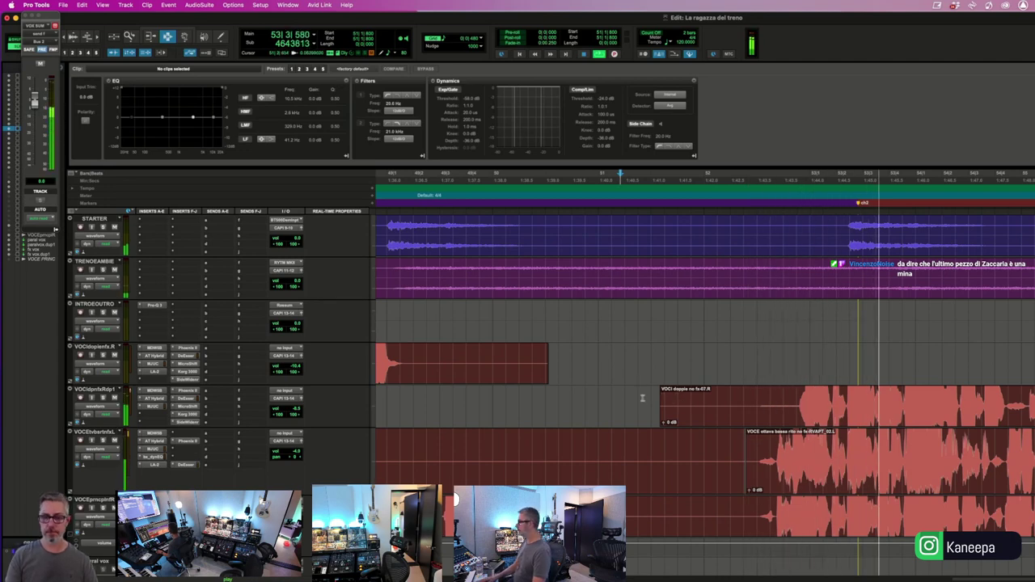
drag(641, 408, 793, 411)
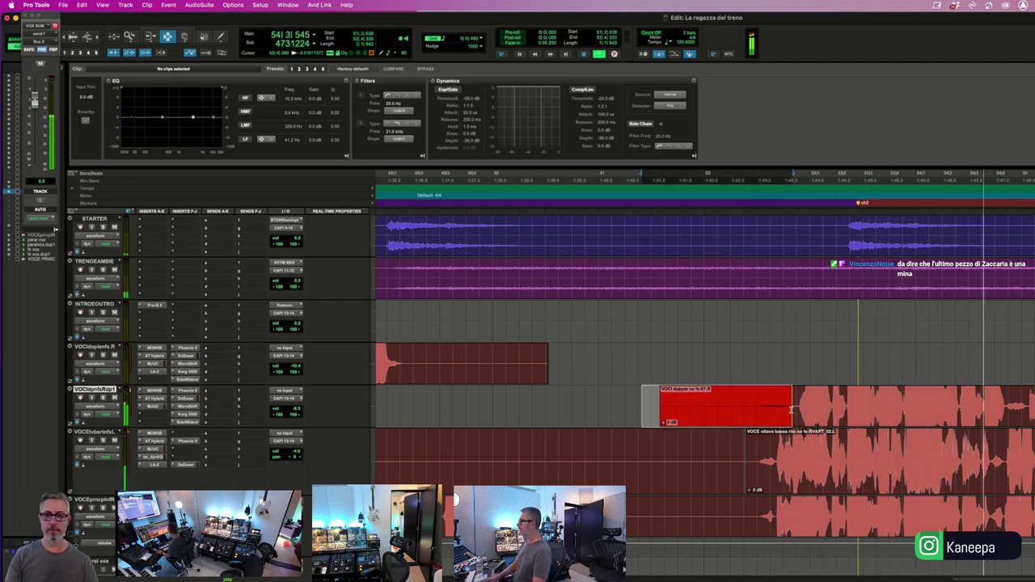
key(f)
drag(620, 393, 703, 407)
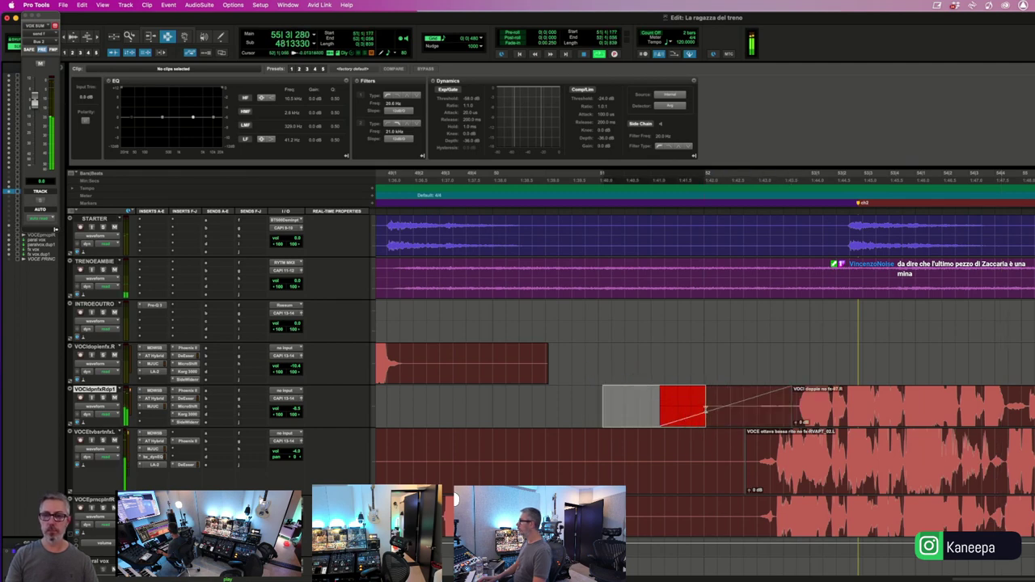
key(Delete)
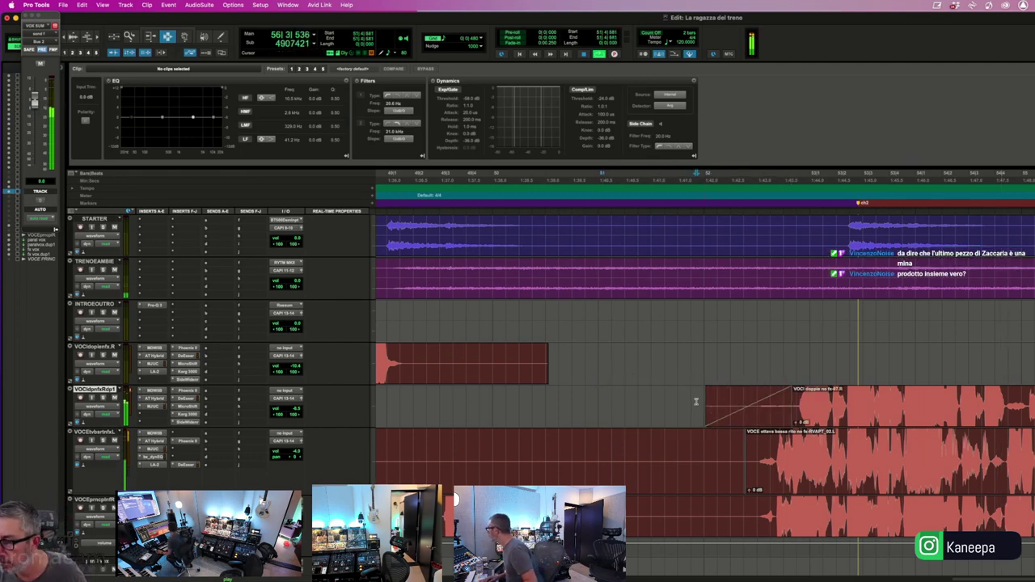
click(708, 330)
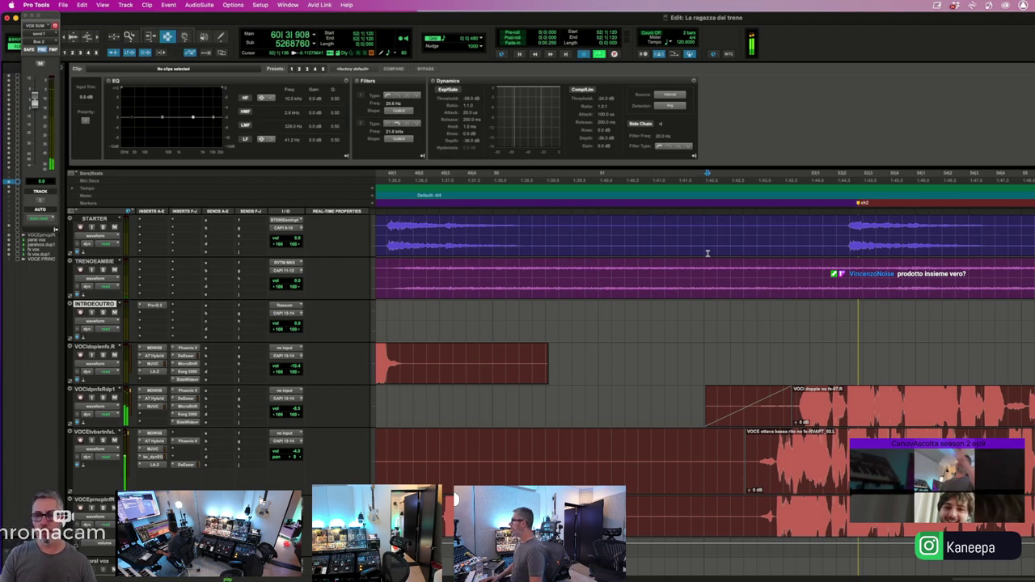
- Shorten the doubled-vocal clip's start before ch2 a little further and reshape its fade-in with a Standard, Equal Gain curve
drag(717, 407, 796, 407)
key(BackSpace)
key(BackSpace)
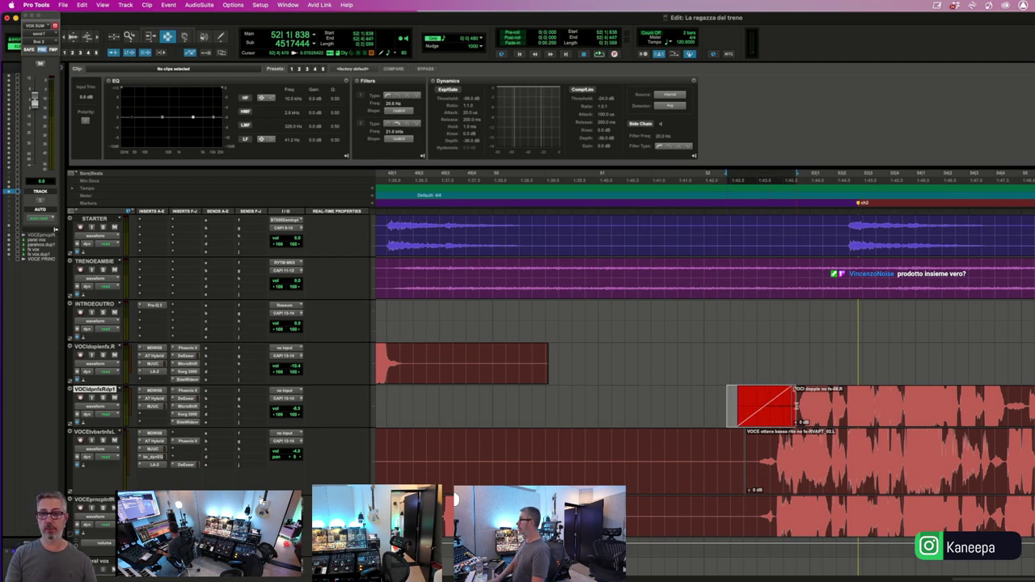
key(super+f)
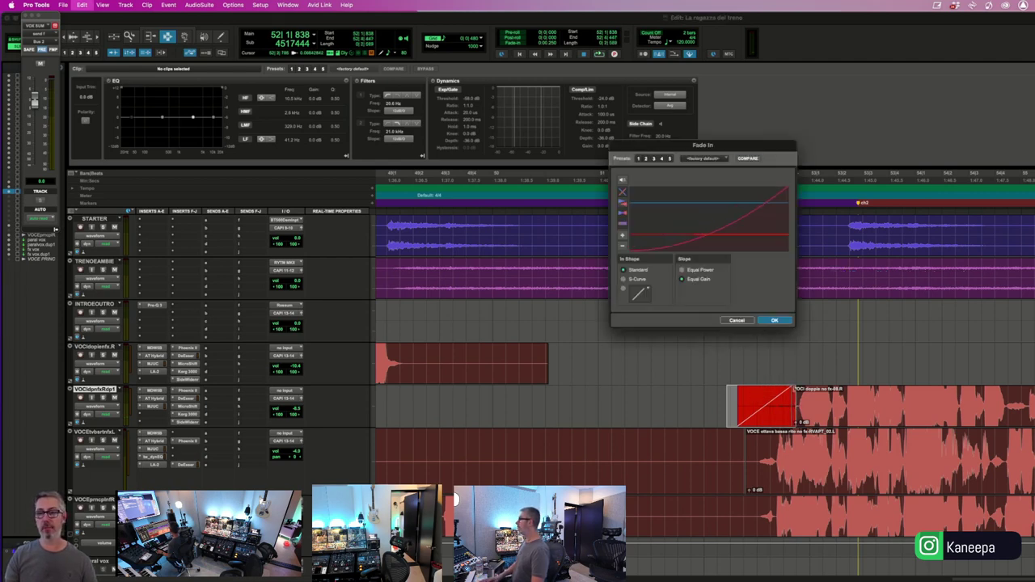
key(Return)
- Play from about bar 52 into ch2 to audition the new vocal fade-in
click(701, 377)
key(space)
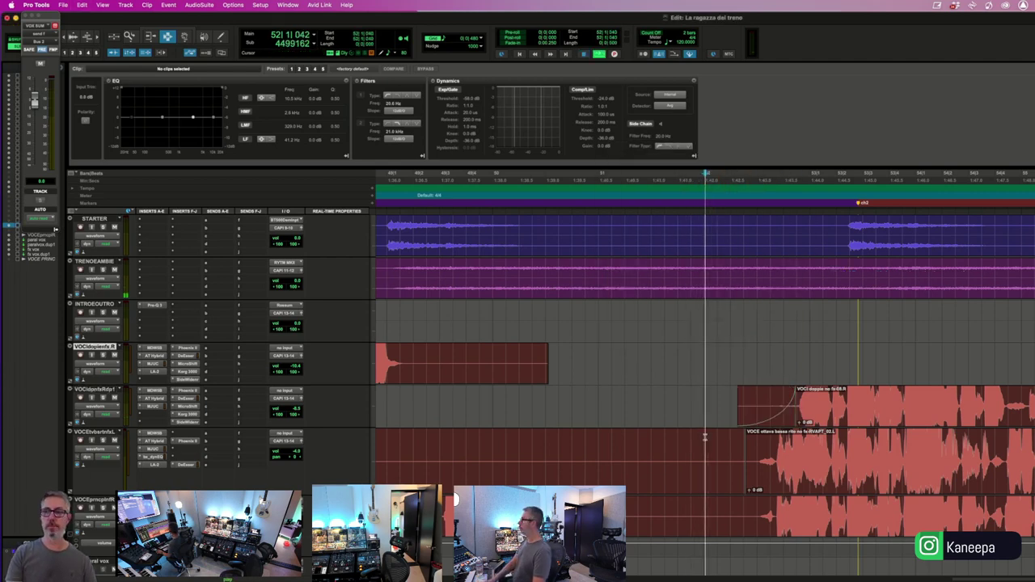
click(705, 438)
- Select the whole song from bar 1 to the end marker and briefly play its start
key(r)
key(r)
key(r)
key(r)
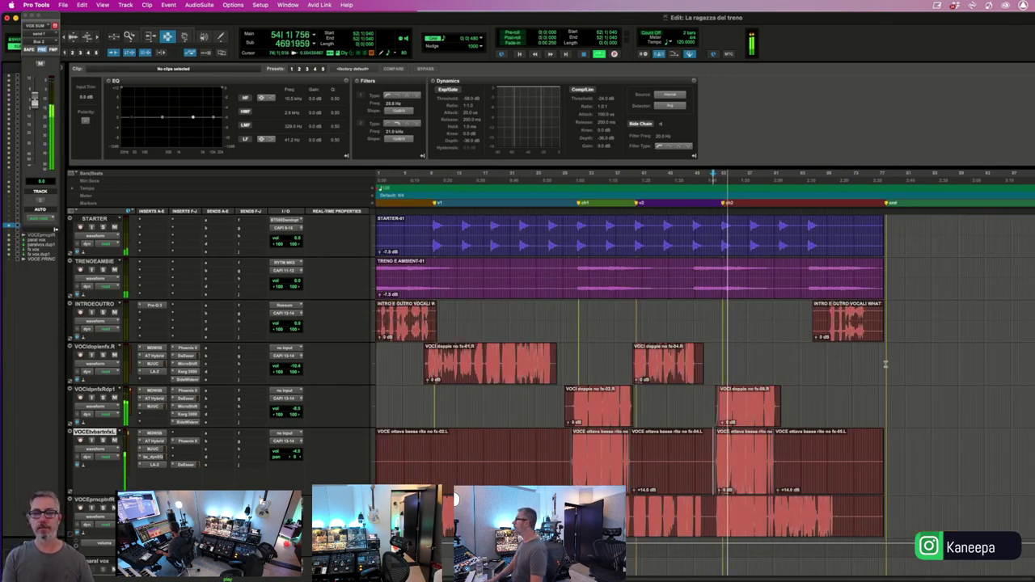
drag(886, 364, 376, 308)
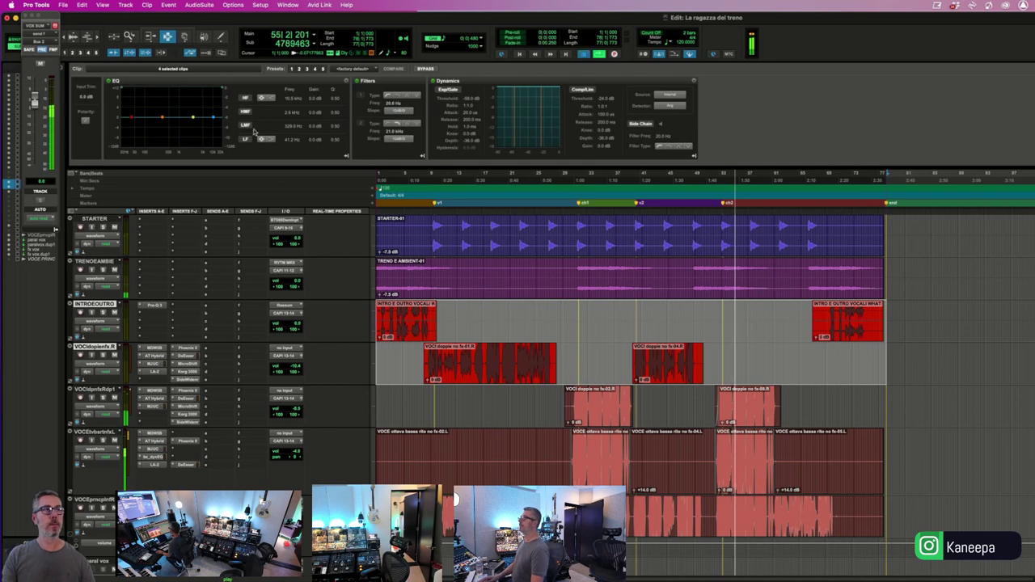
key(space)
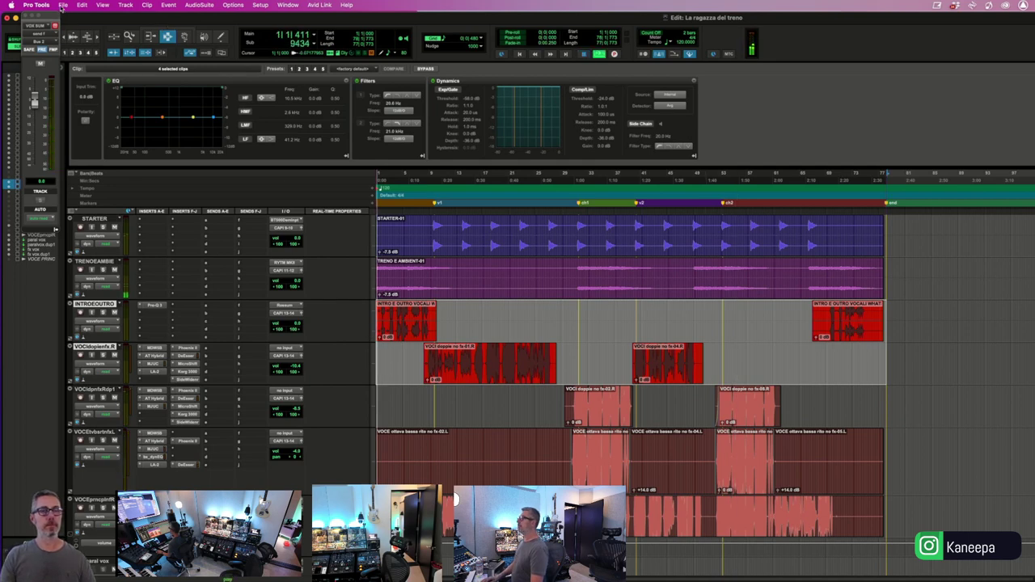
- Set up a mix bounce named "La ragazza del treno Canova MIX 1.0" at 24 Bit with an added MP3, and open the destination folder choice
click(62, 6)
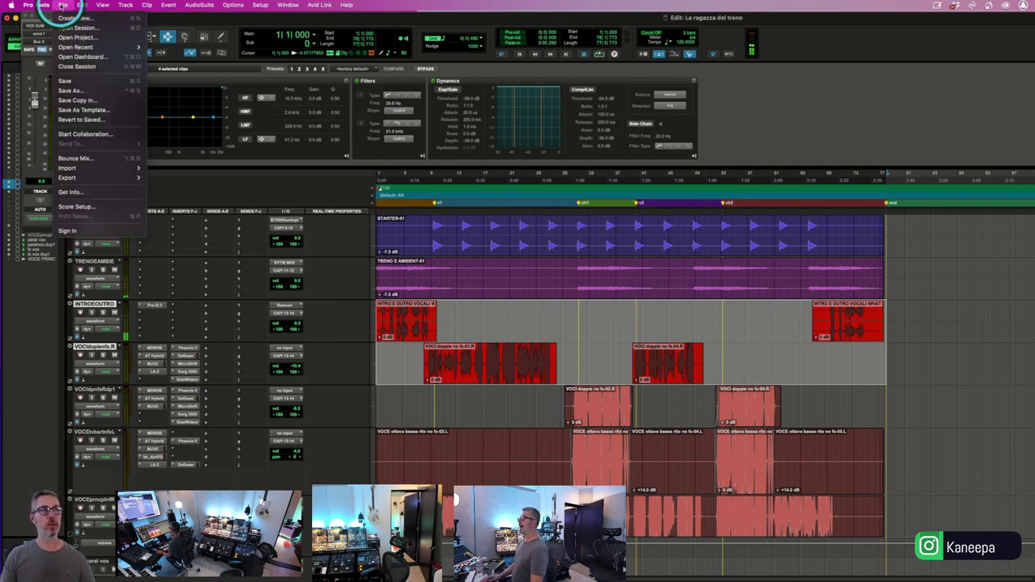
click(129, 159)
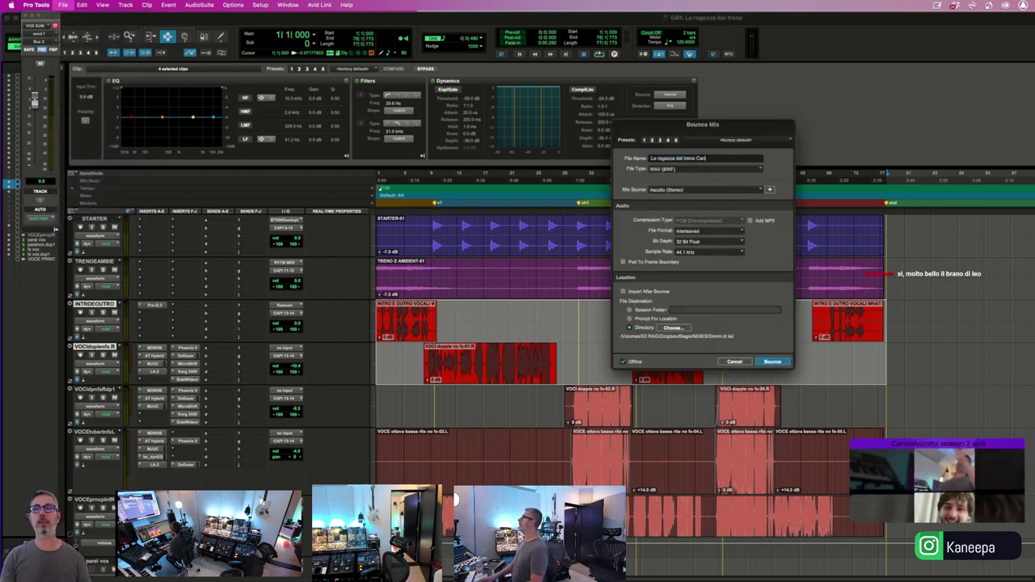
text(0)
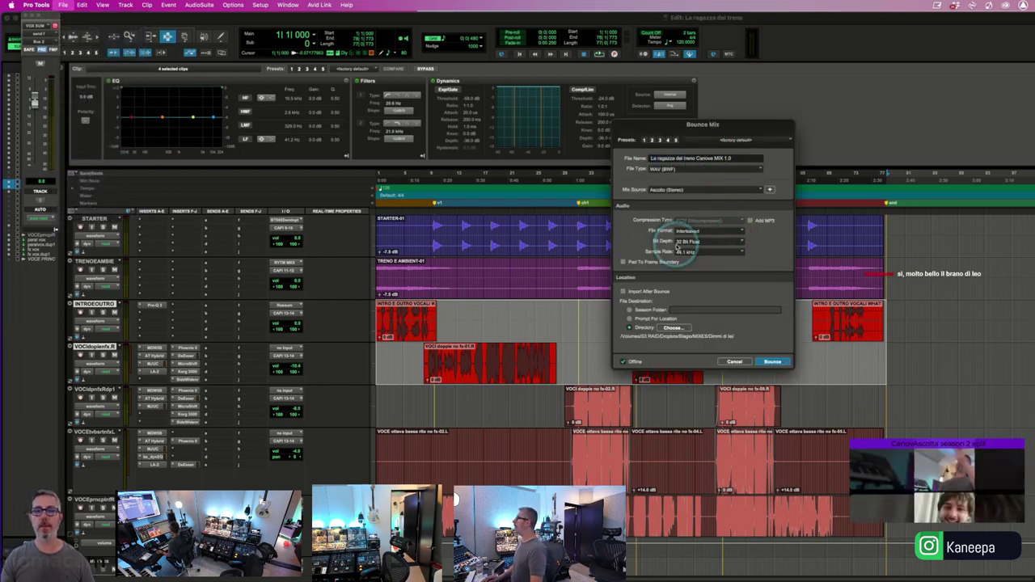
click(689, 235)
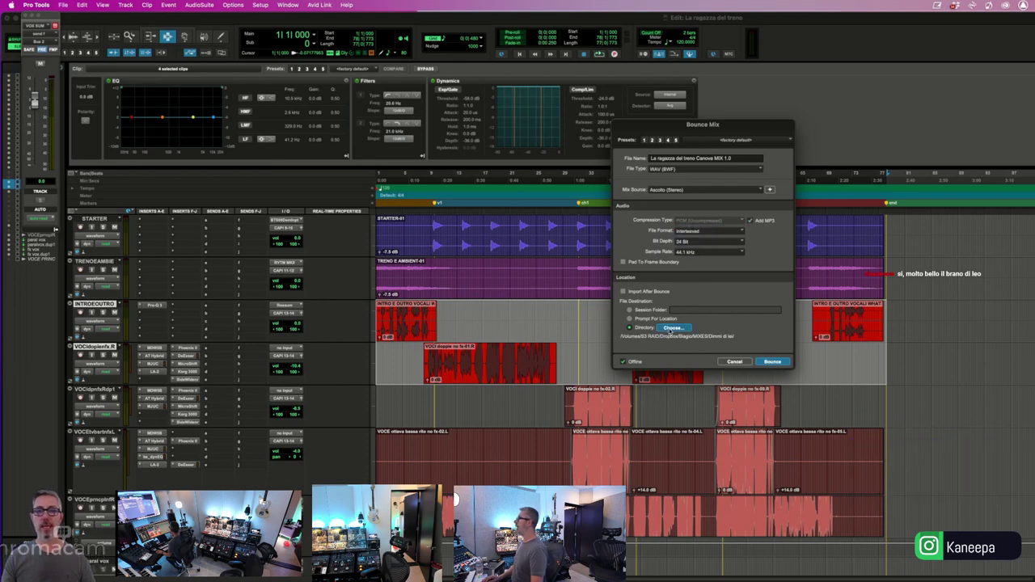
click(673, 328)
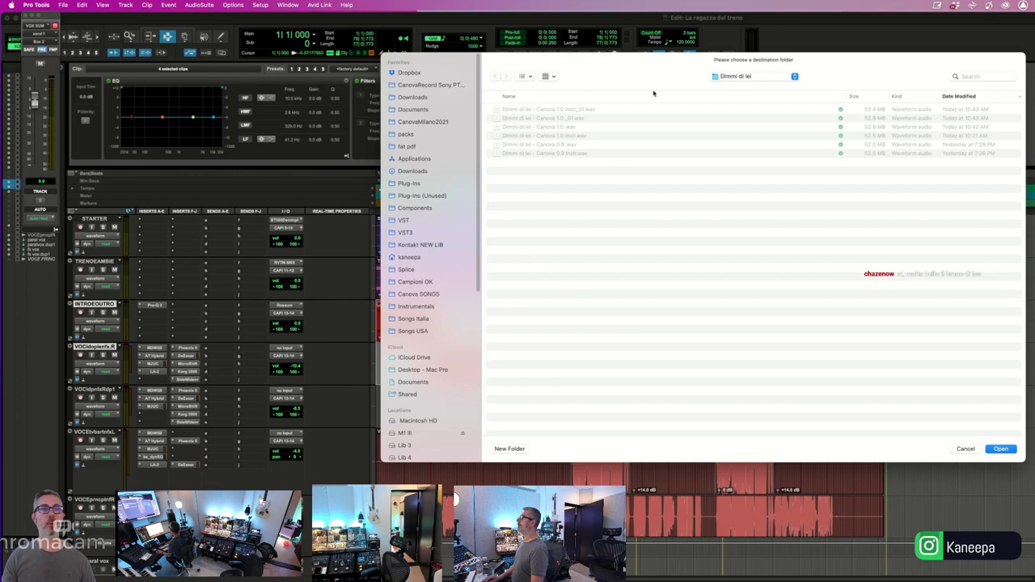
click(408, 72)
click(515, 145)
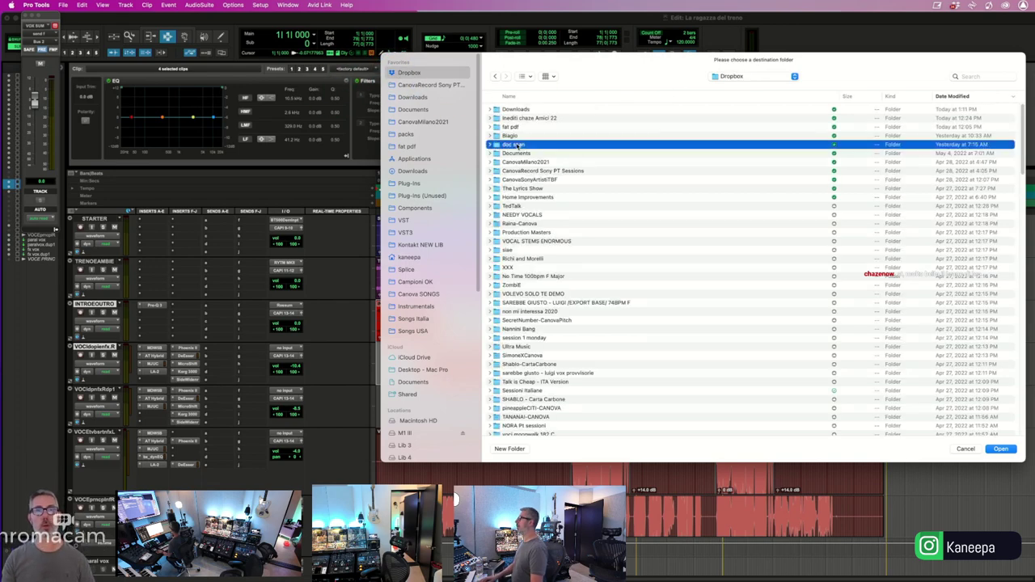
double_click(508, 108)
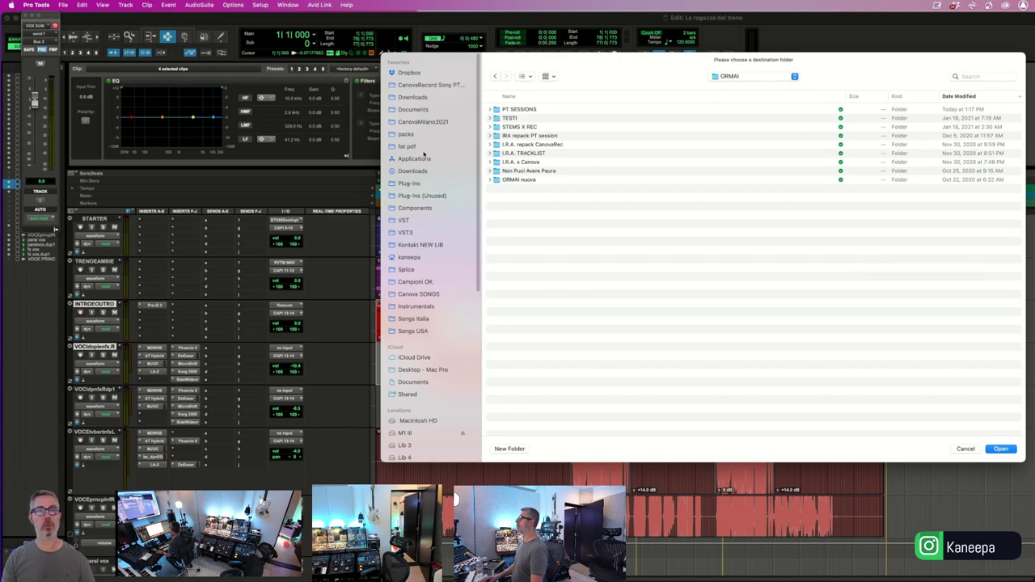
- Create a folder "La ragazza del treno" inside Canova SONGS/OrMai/MIXES and set it as the bounce destination
click(420, 294)
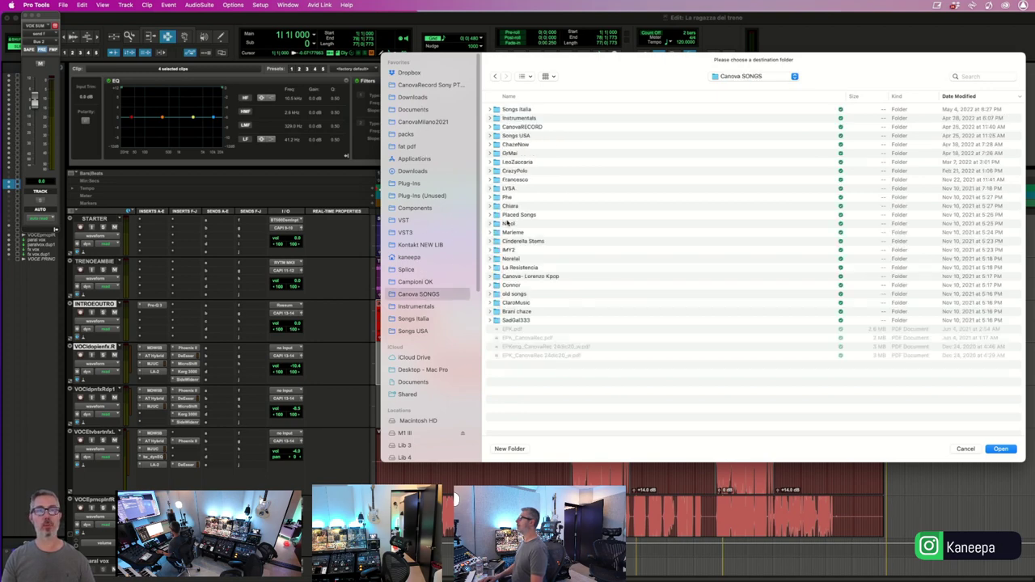
double_click(512, 153)
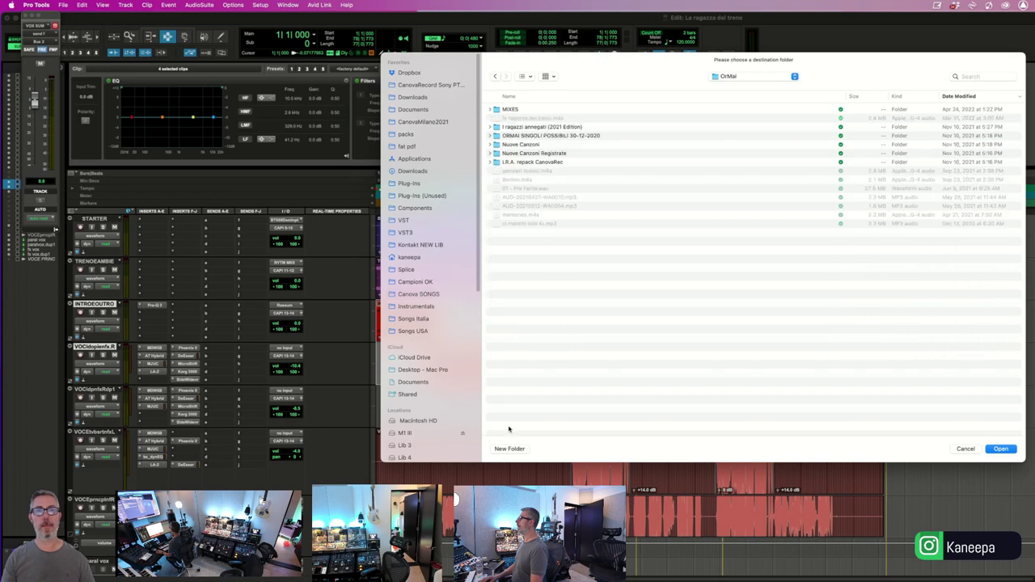
double_click(509, 109)
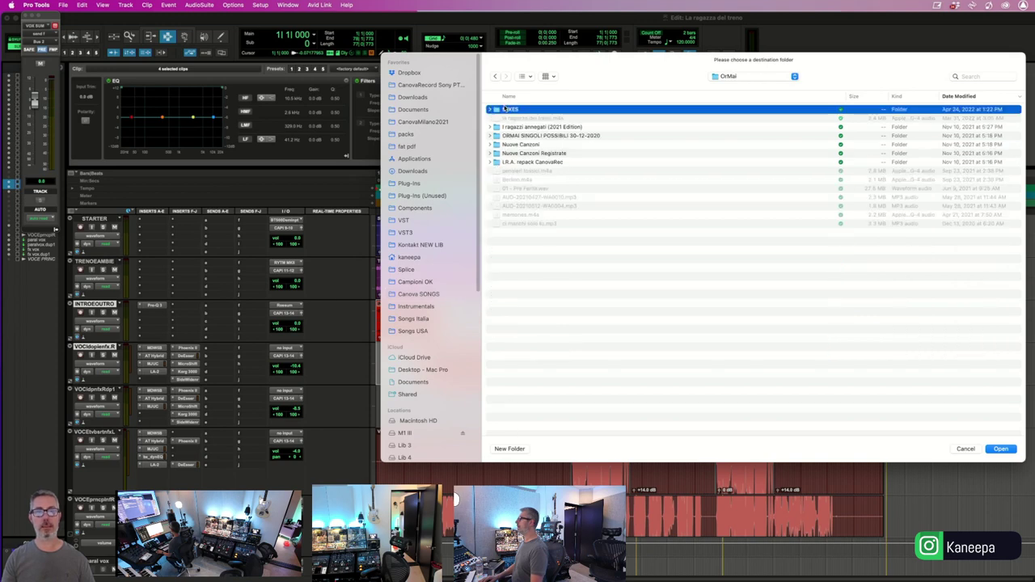
click(520, 447)
text(La ragazza)
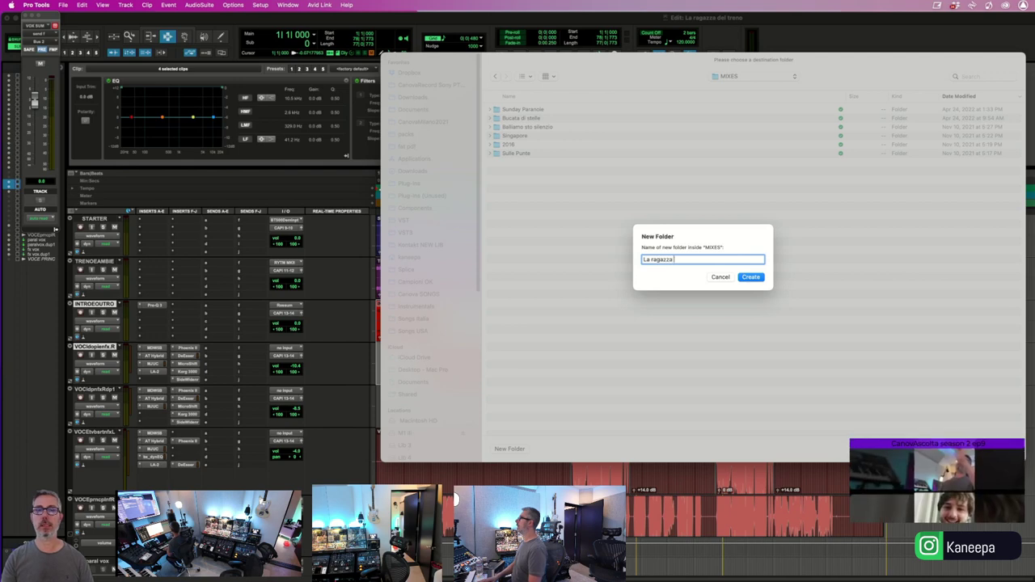
text( del treno)
key(Return)
key(Return)
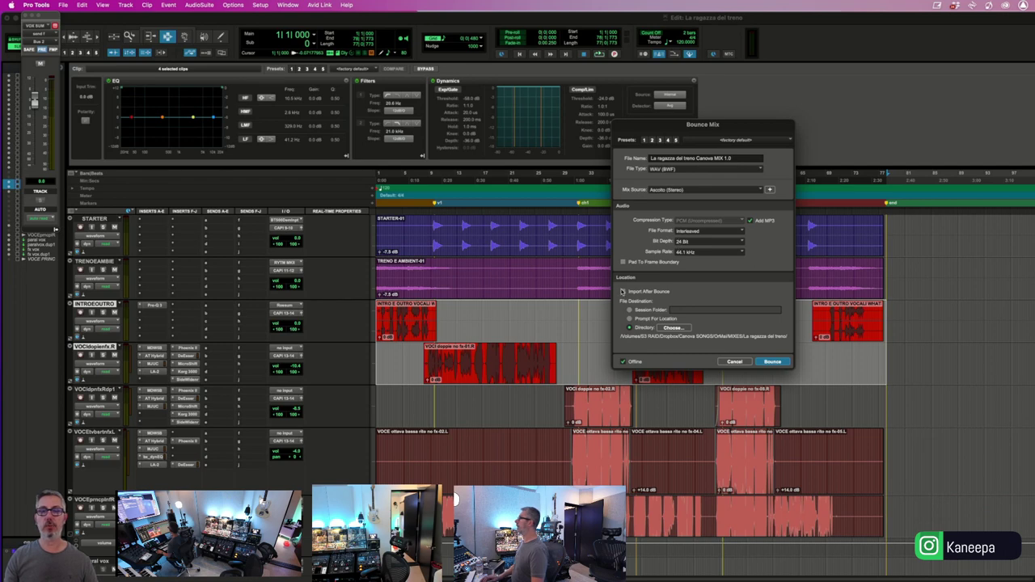
- Try to bounce the mix offline with a 320 kbit/s MP3 copy, and clear the song selection
key(Return)
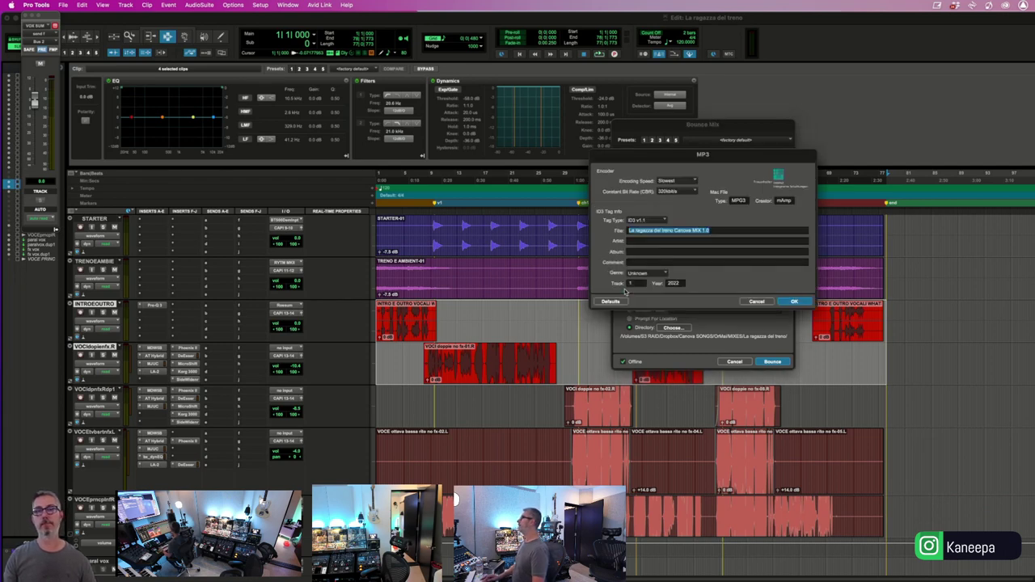
key(Return)
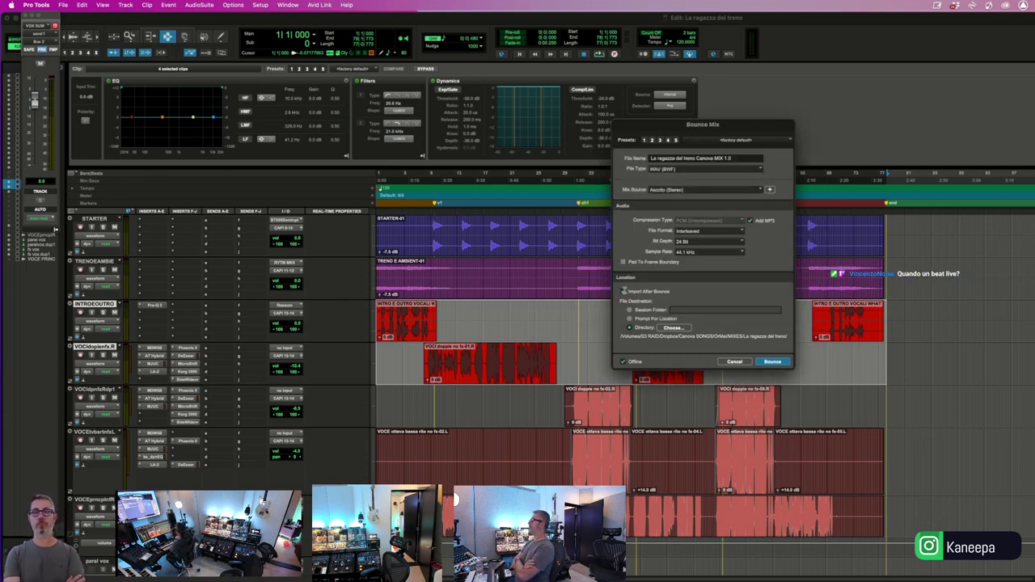
key(Return)
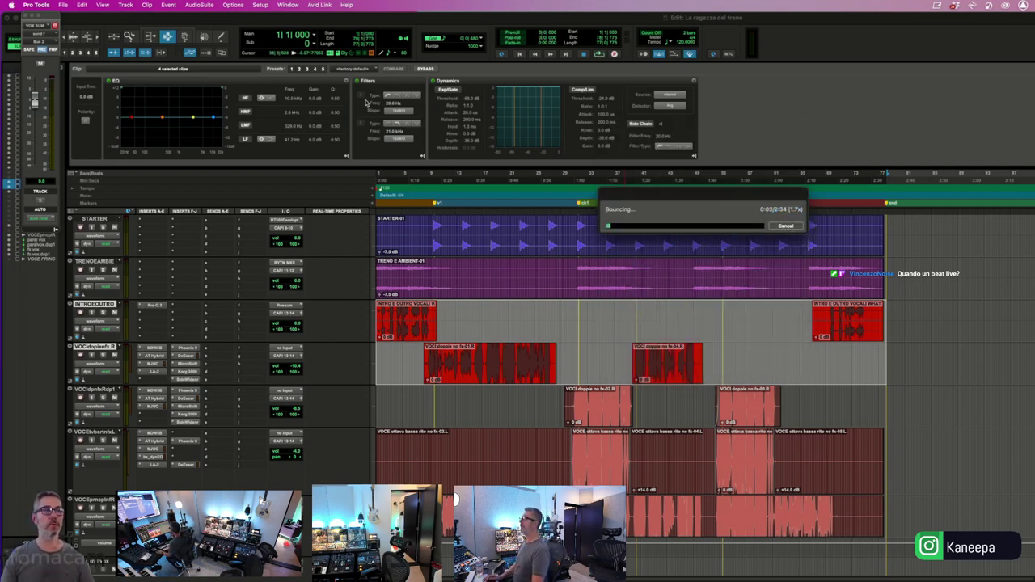
key(Escape)
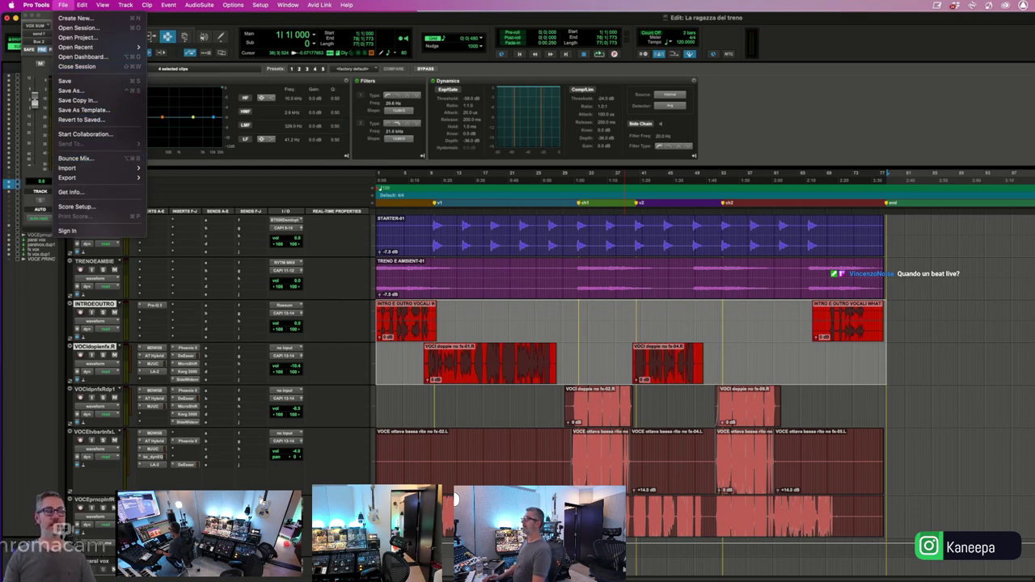
click(229, 130)
click(496, 318)
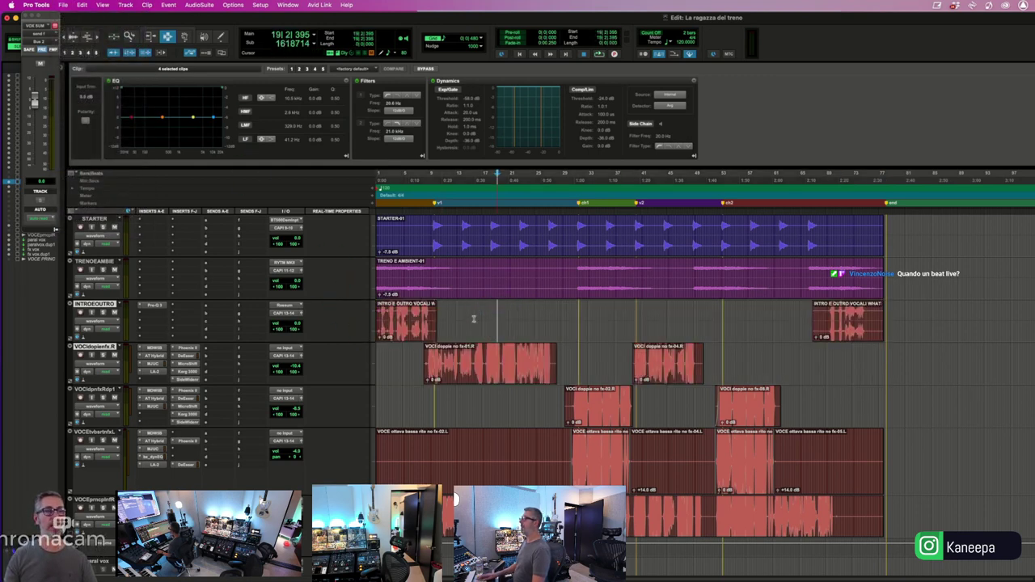
- Route the SUM INSTR output to a new stereo audio track named "La Ragazza Del Treno MIX" and arm that track for recording
scroll(446, 307, up, 5)
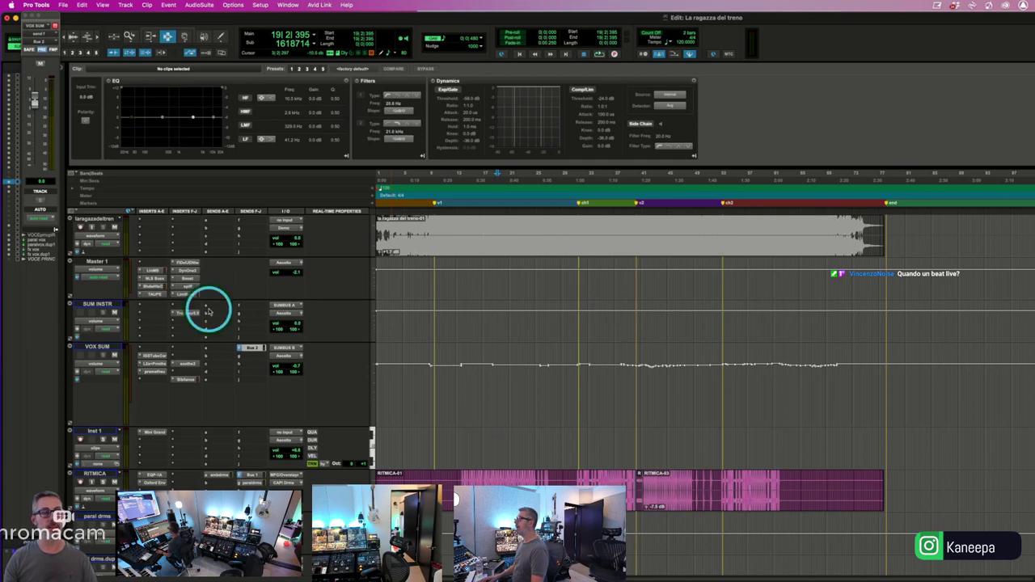
click(286, 313)
click(290, 348)
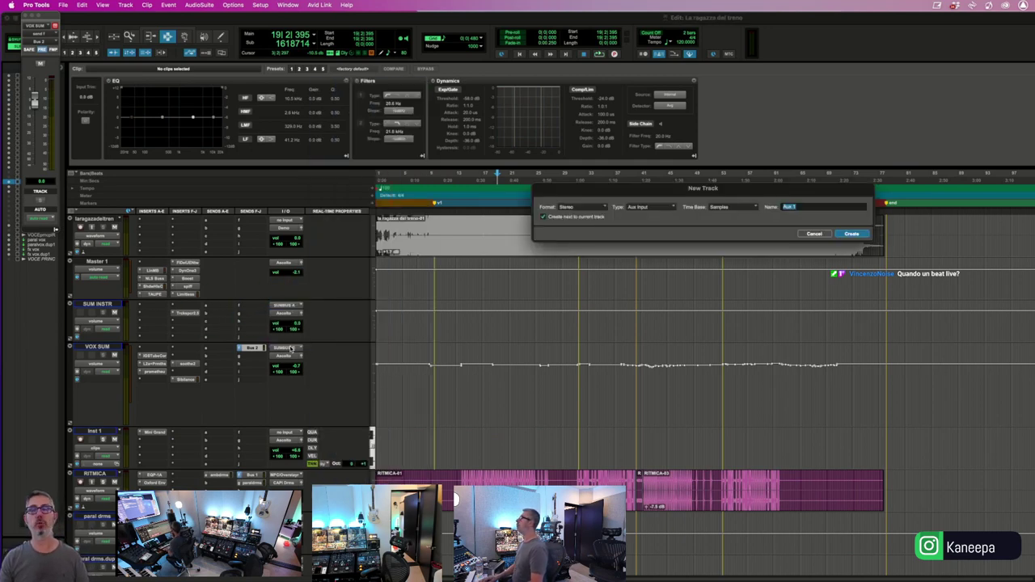
text(La Ragazza D)
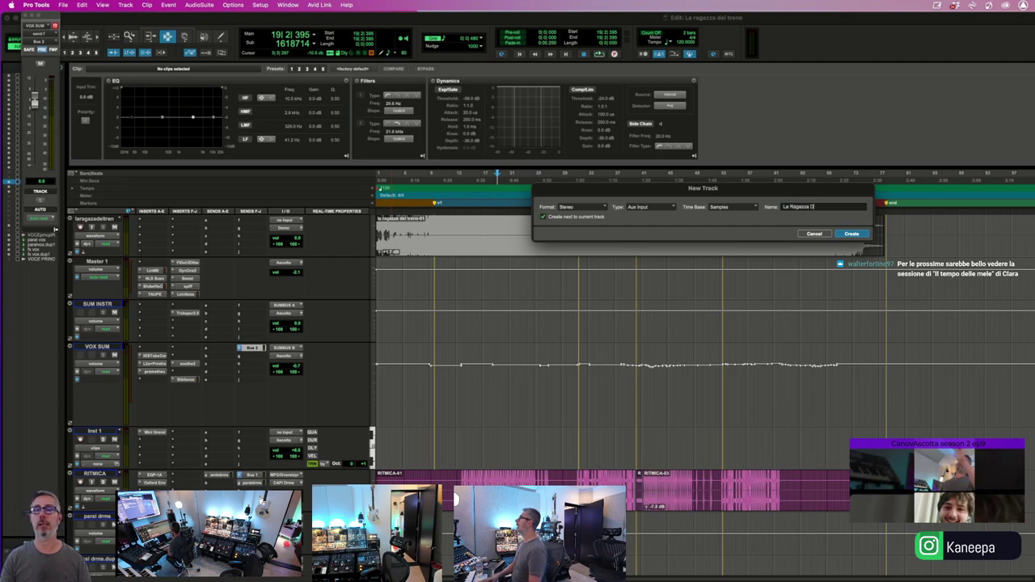
text(el Treno MIX)
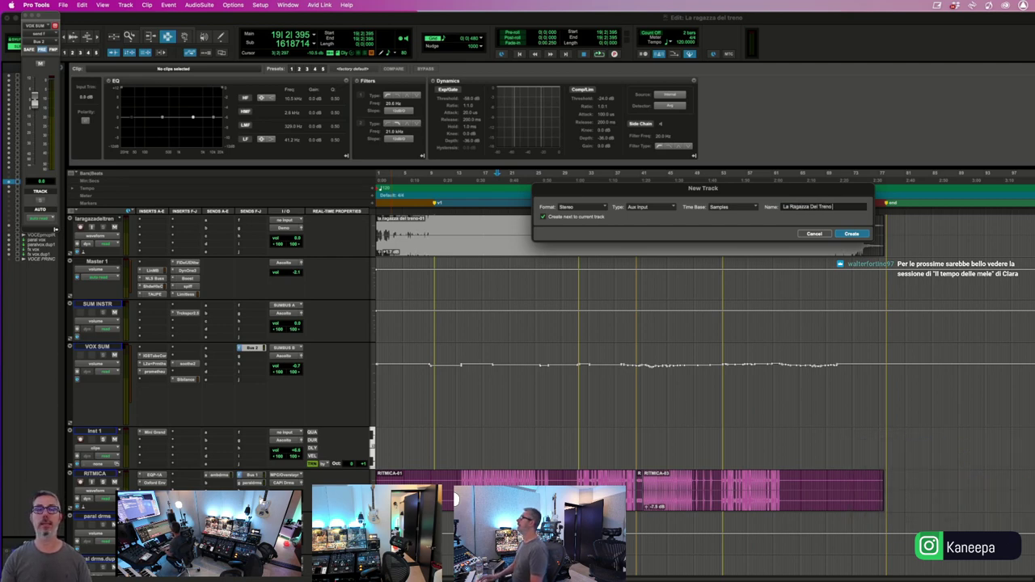
click(639, 208)
click(645, 217)
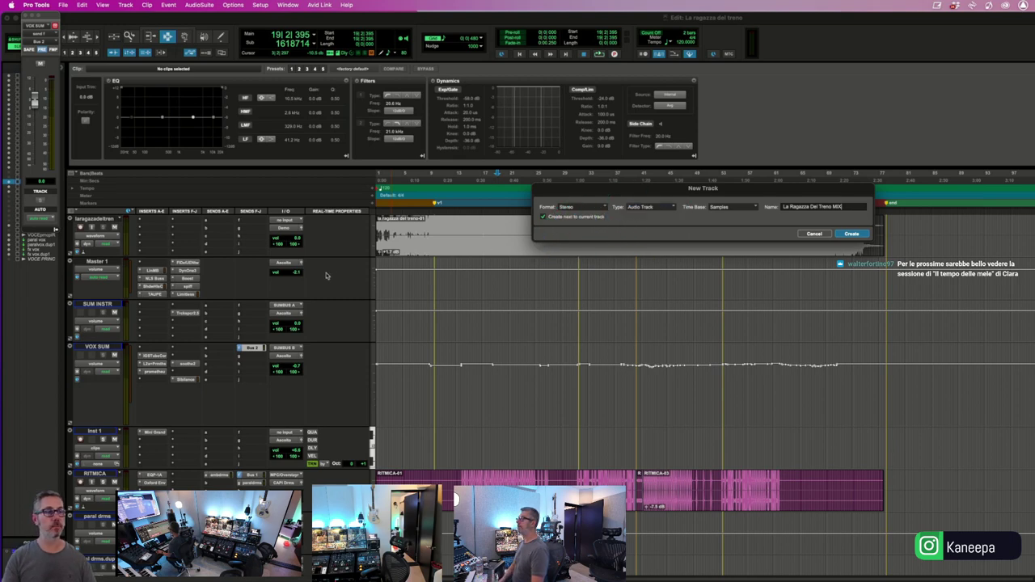
key(Return)
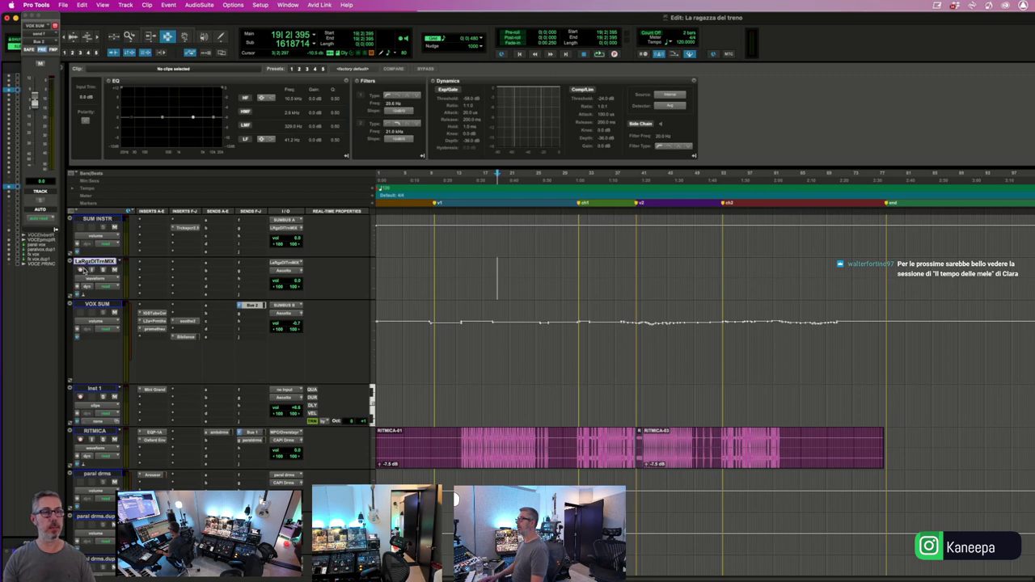
scroll(188, 307, up, 1)
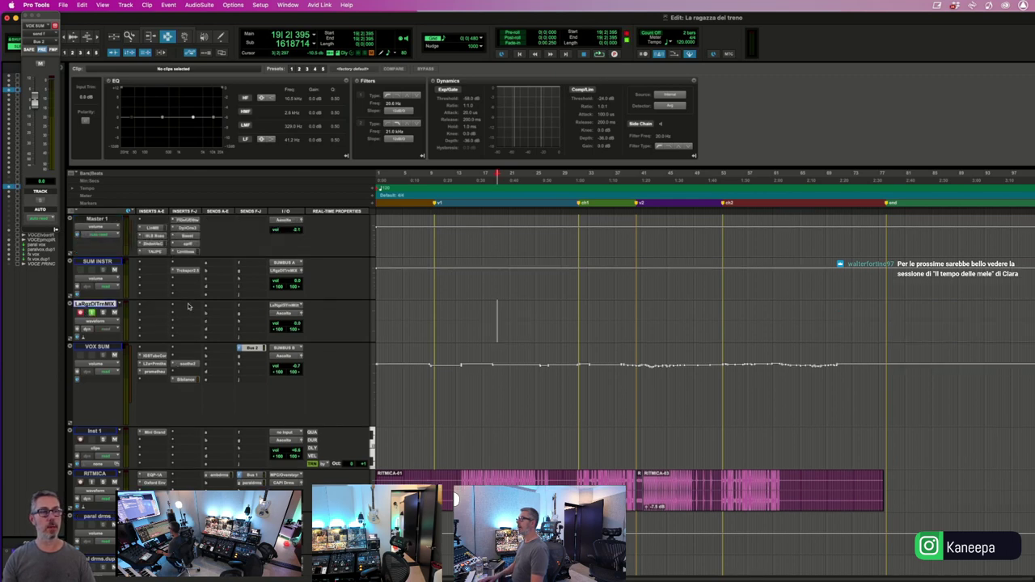
- Route the outputs of Master 1 and VOX SUM to the La Ragazza Del Treno MIX track
click(284, 220)
text(l)
key(Escape)
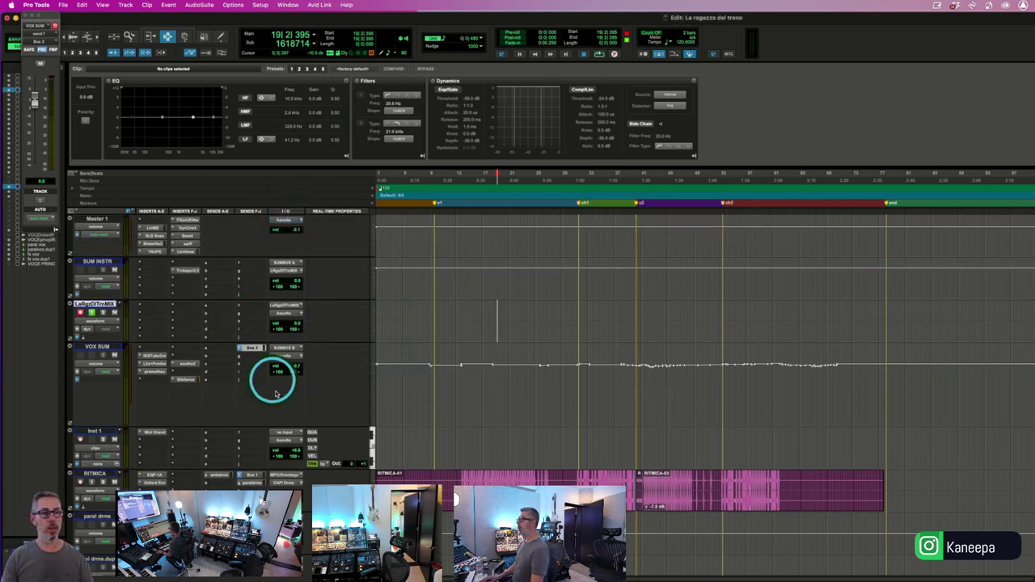
click(285, 356)
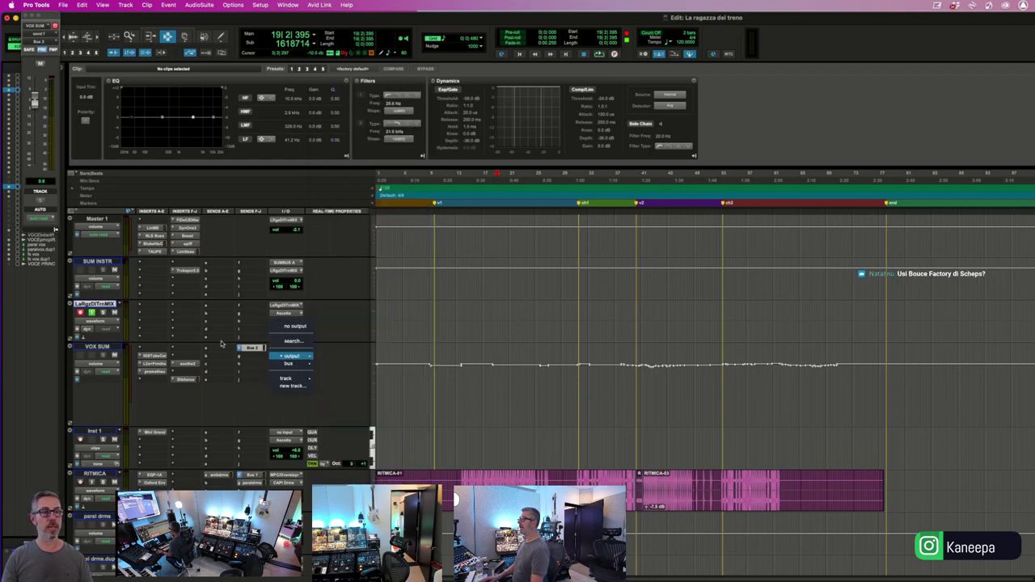
click(290, 354)
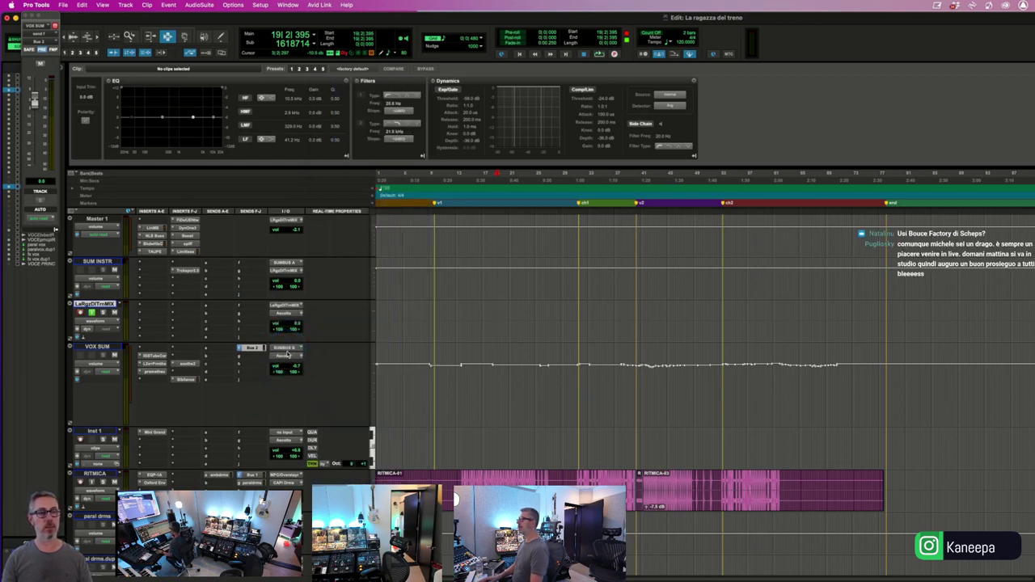
click(287, 355)
text(la ra)
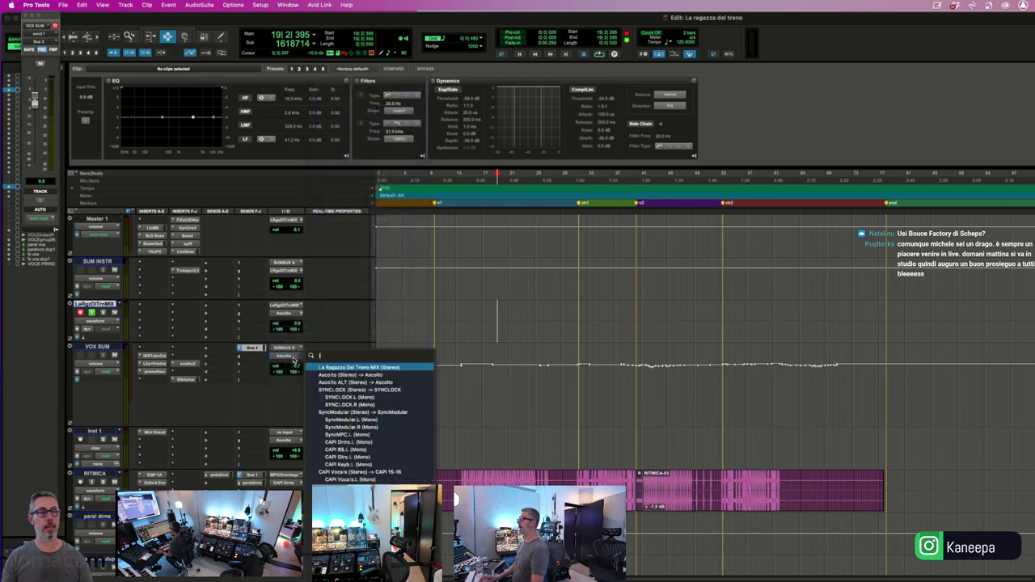
key(Return)
- Move the La Ragazza Del Treno MIX track directly below the reference track and start recording the mix from the song's beginning
scroll(122, 408, up, 1)
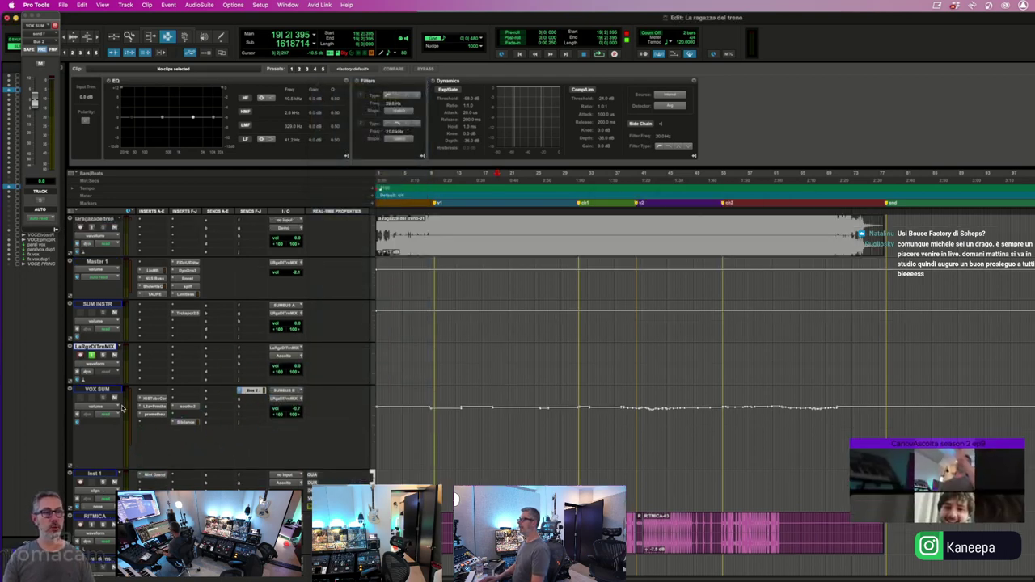
drag(103, 346, 105, 263)
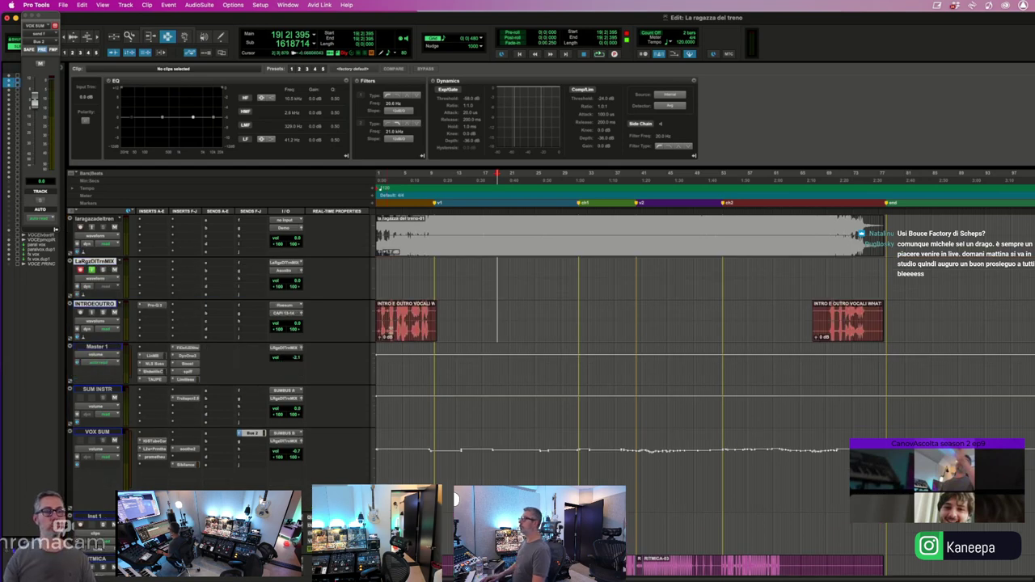
key(Return)
key(space)
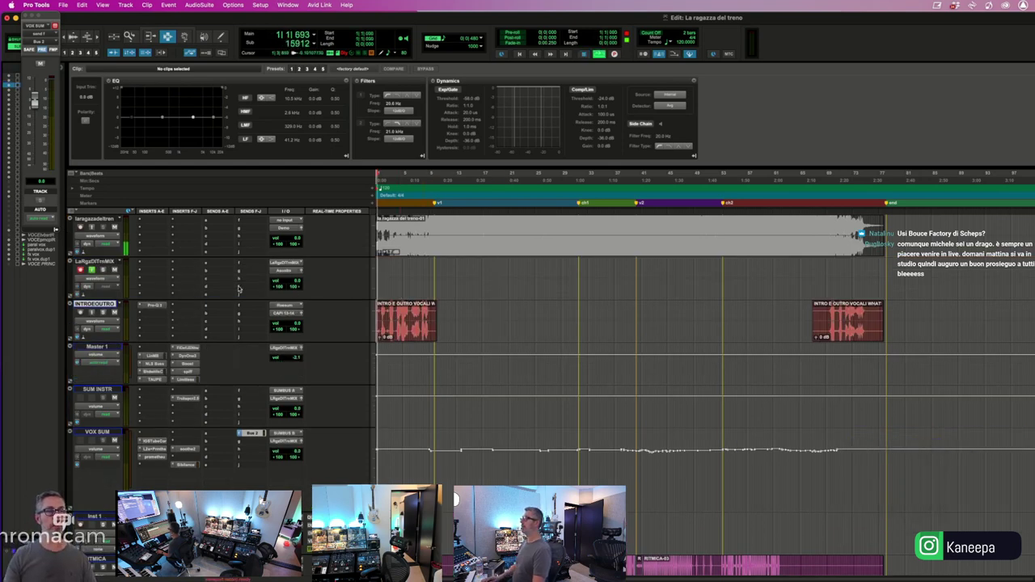
click(93, 270)
click(111, 270)
key(space)
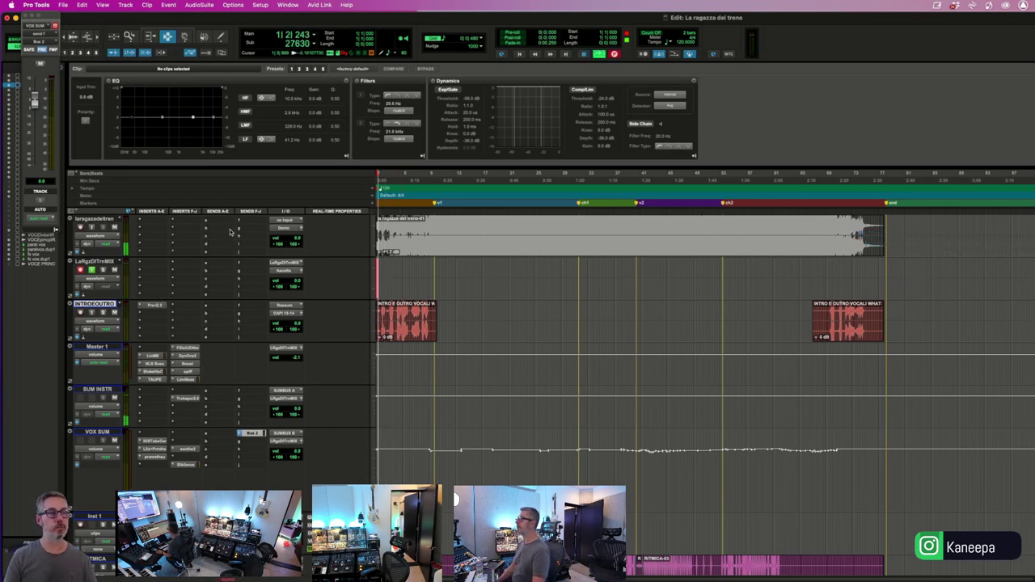
click(143, 215)
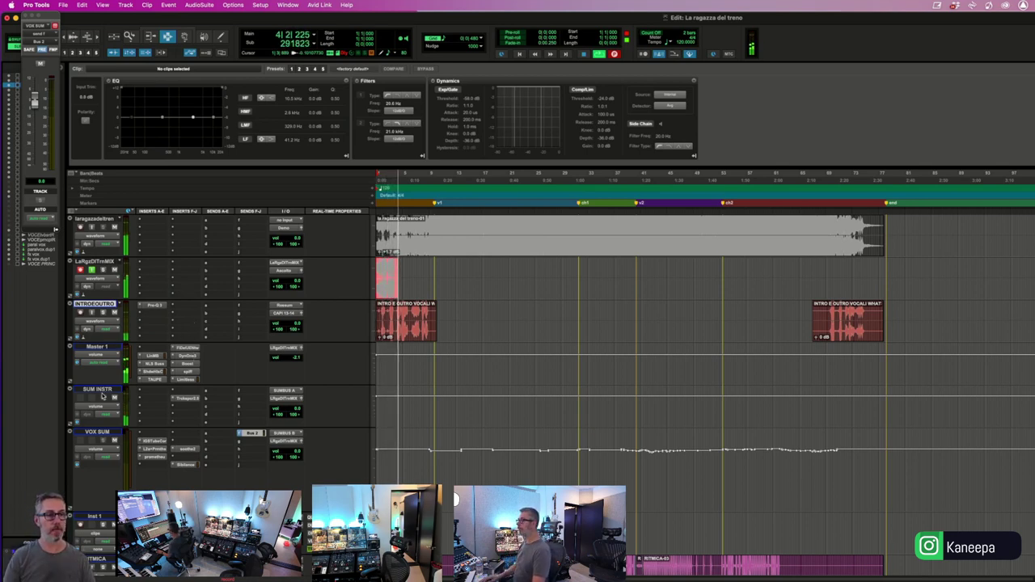
- Record the mix through to the end marker, stop the recording and return to the song start with the whole song in view
scroll(110, 408, down, 3)
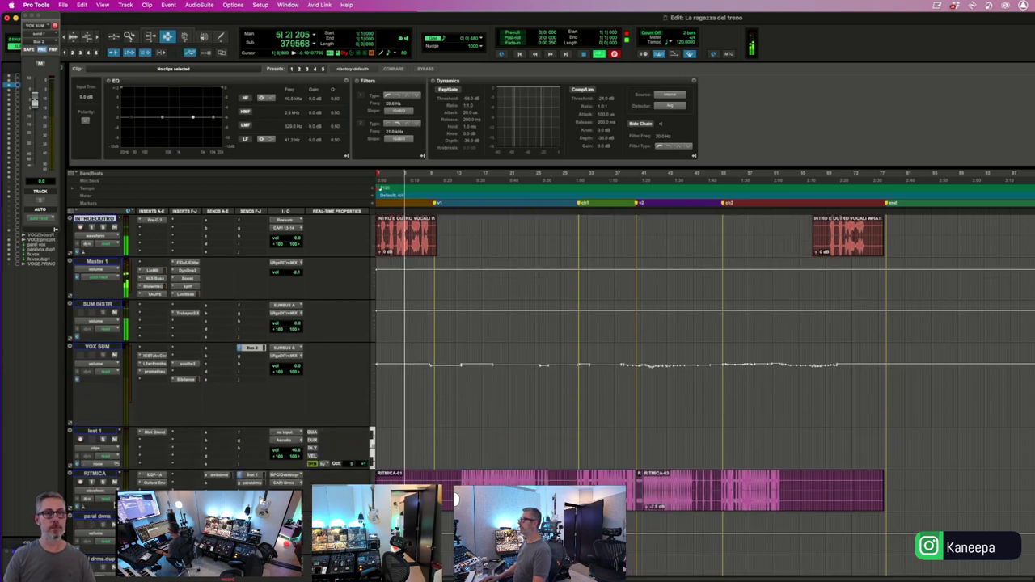
scroll(55, 229, up, 3)
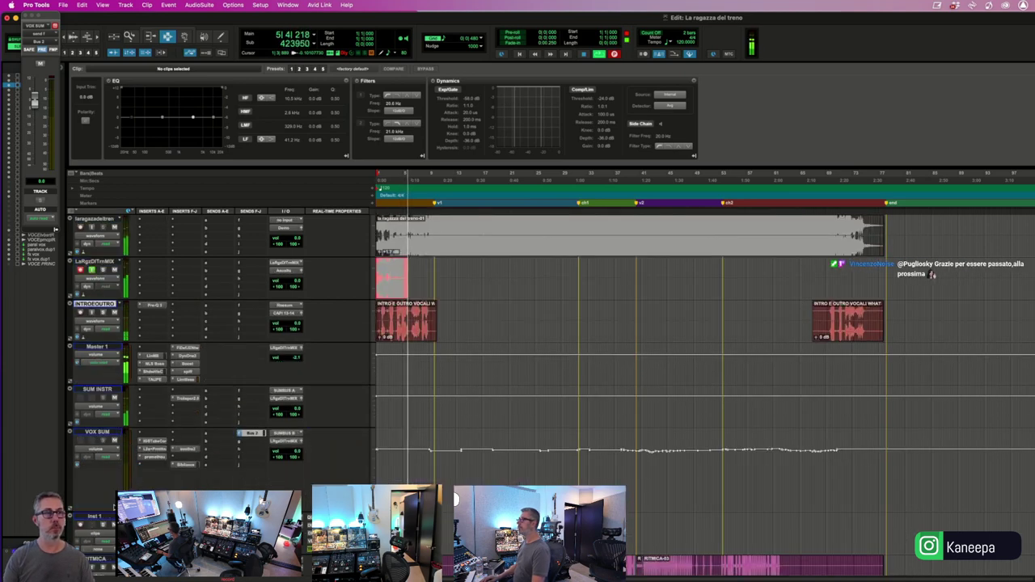
double_click(131, 37)
key(r)
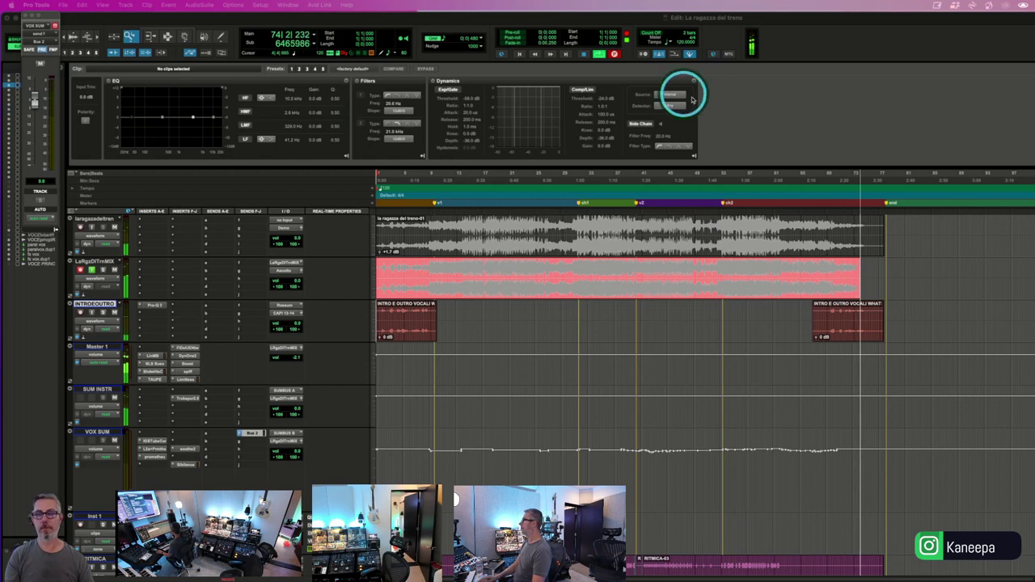
click(789, 271)
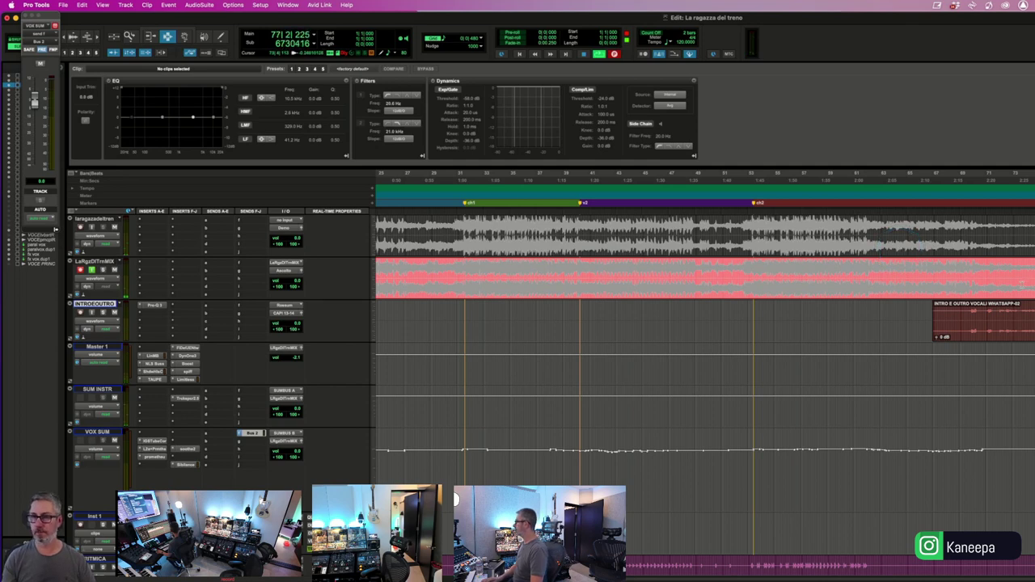
click(988, 273)
key(super+a)
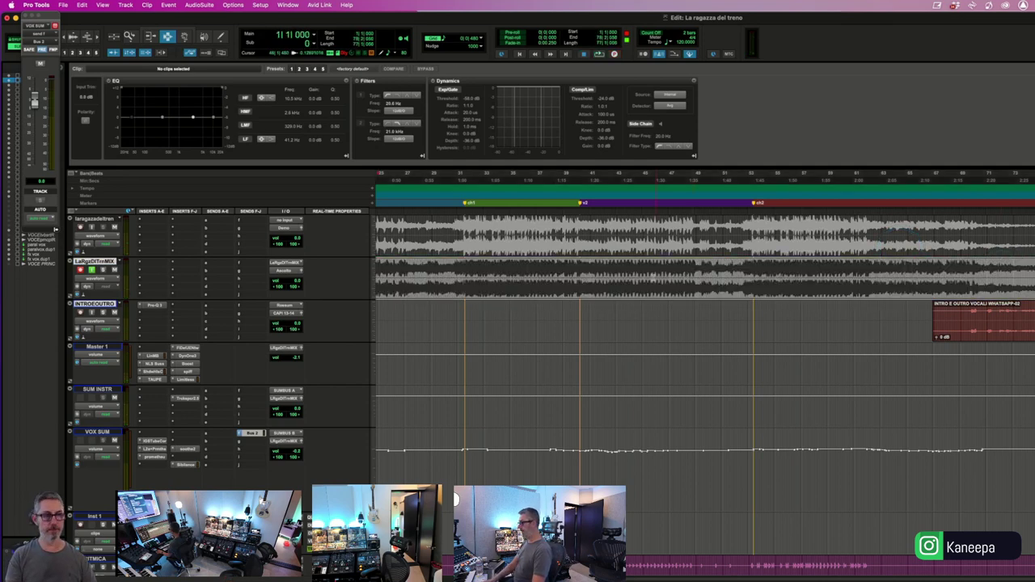
key(Return)
key(r)
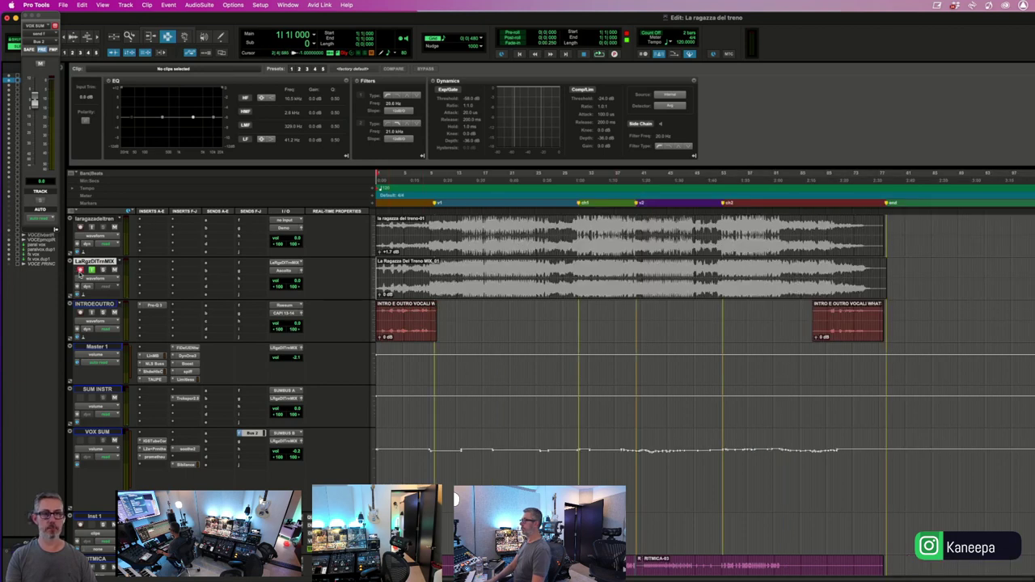
- Inspect the waveform of the recorded mix clip in the song's opening bars
key(super+bracketleft)
key(super+bracketright)
key(super+bracketright)
key(super+bracketright)
key(super+bracketright)
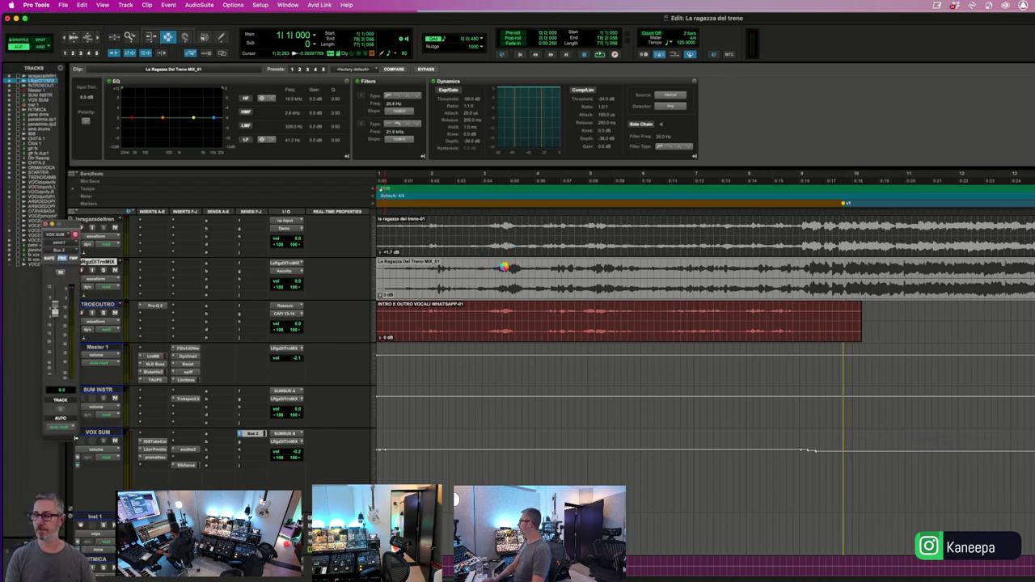
click(635, 366)
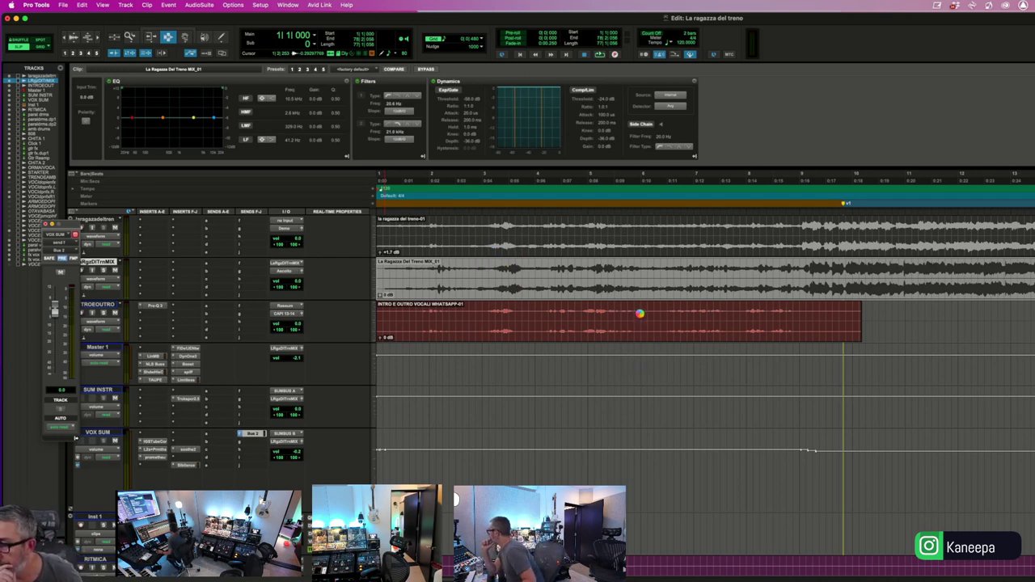
click(639, 314)
click(639, 314)
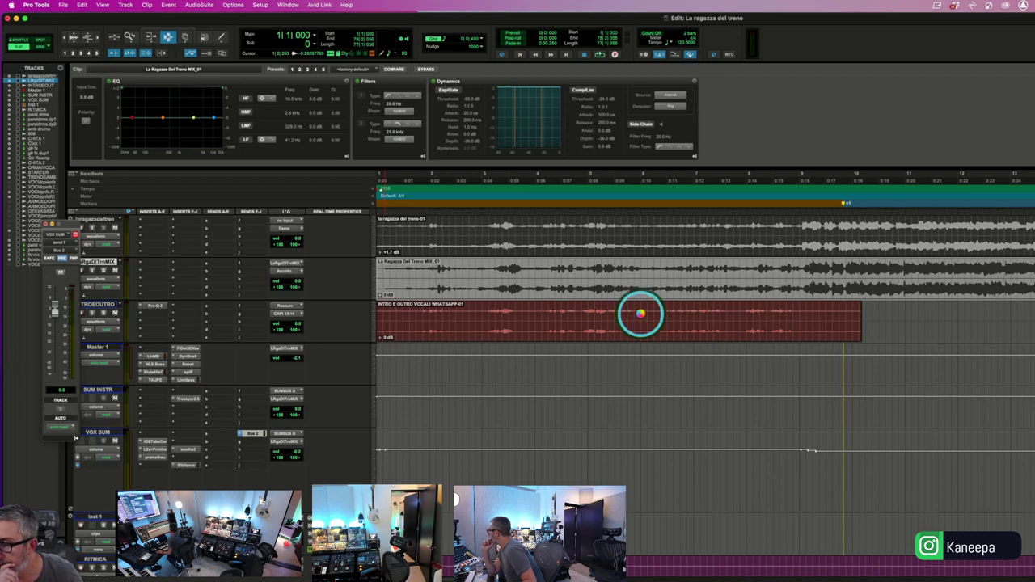
click(640, 314)
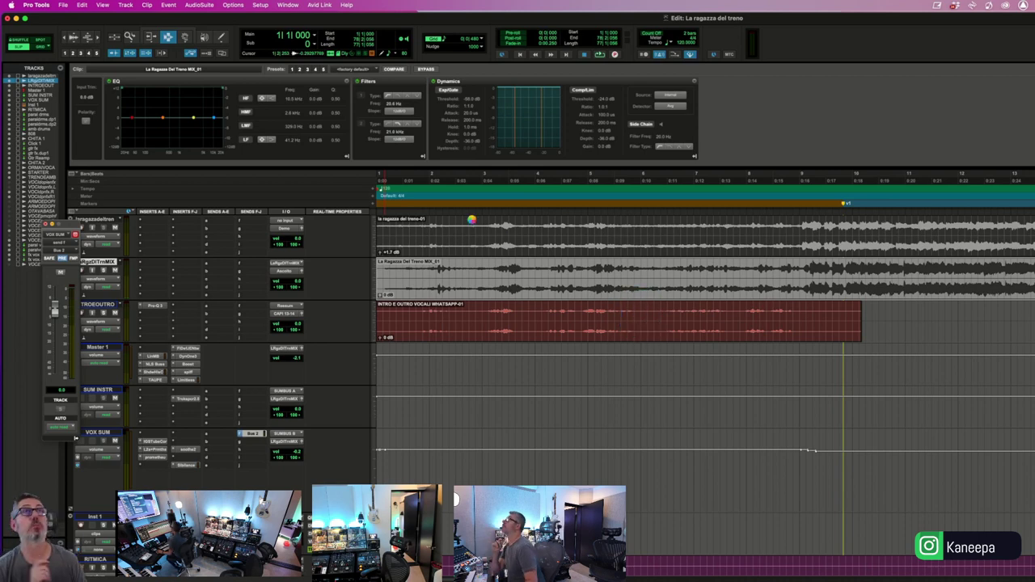
click(186, 131)
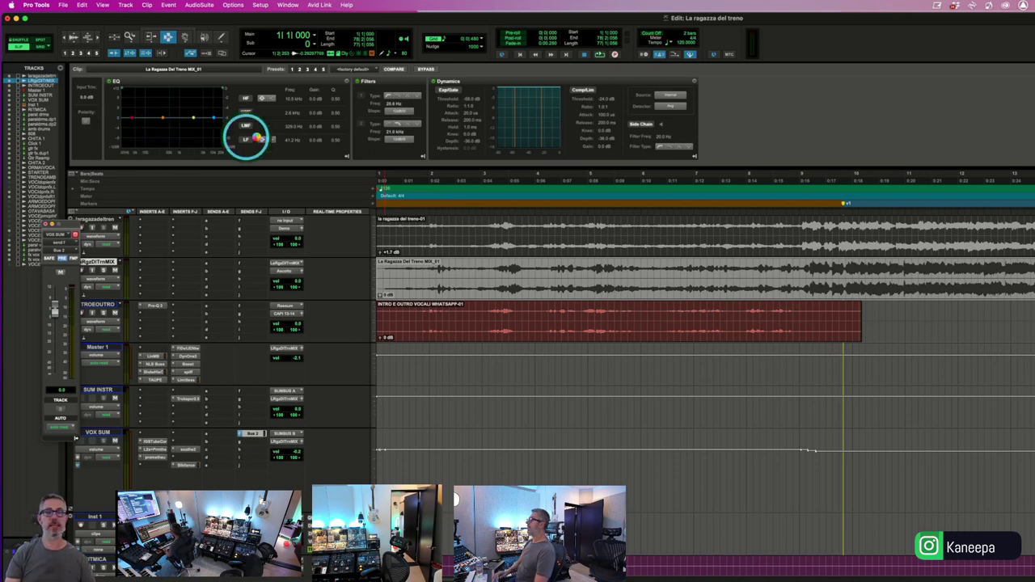
click(461, 232)
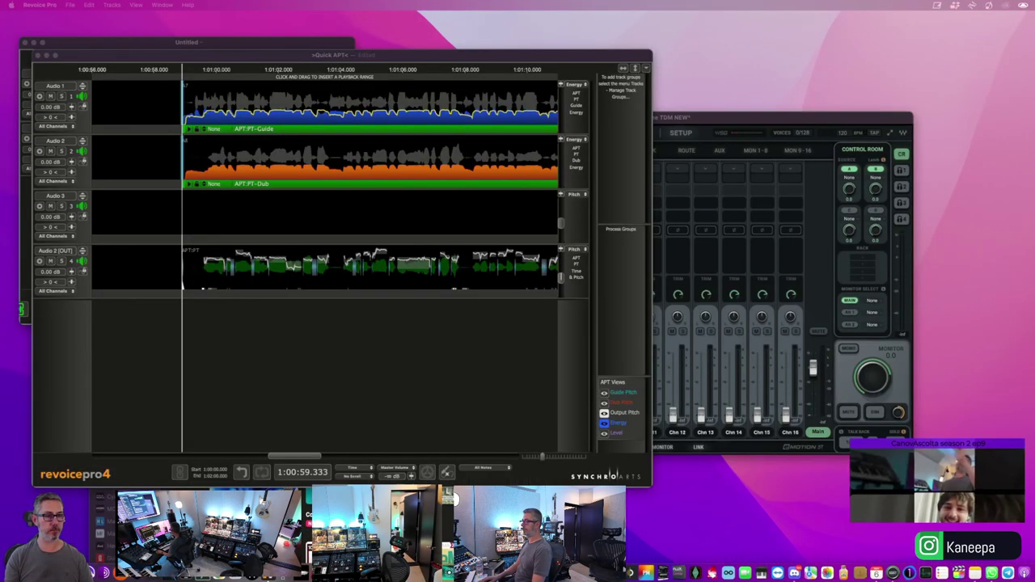
- Switch away from Revoice Pro and relaunch Pro Tools Ultimate
click(177, 94)
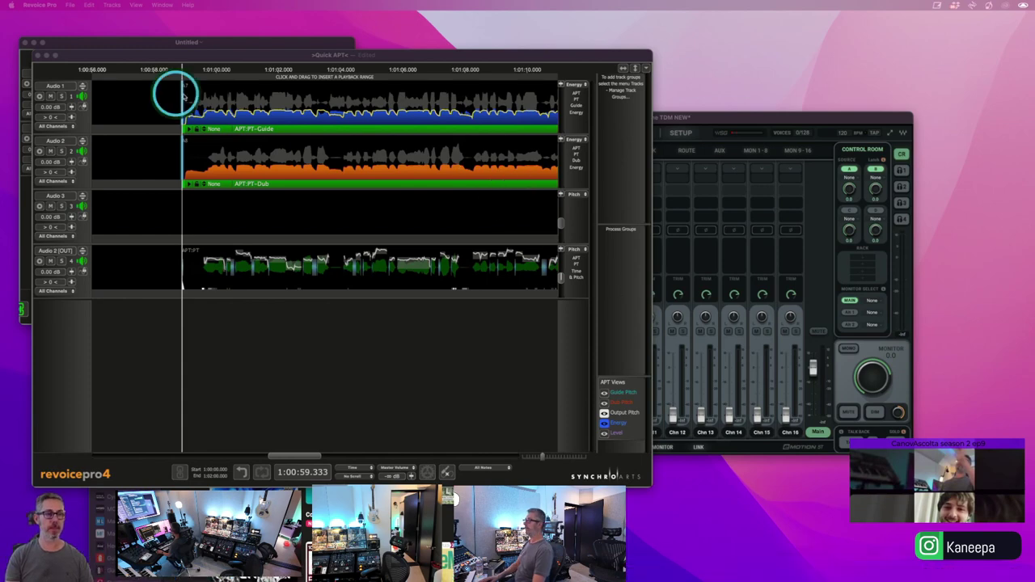
click(190, 424)
key(super+Tab)
key(super+q)
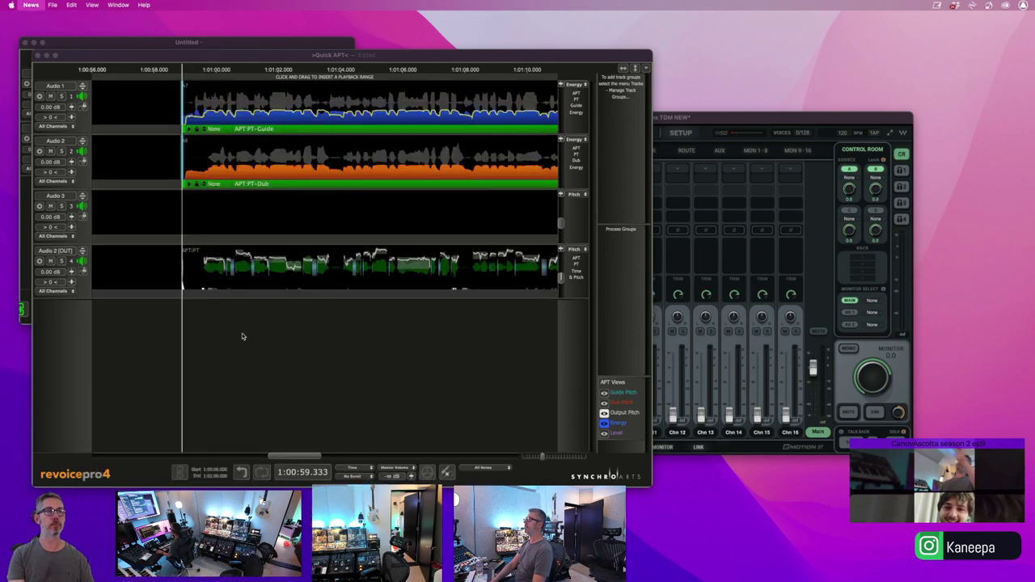
click(734, 166)
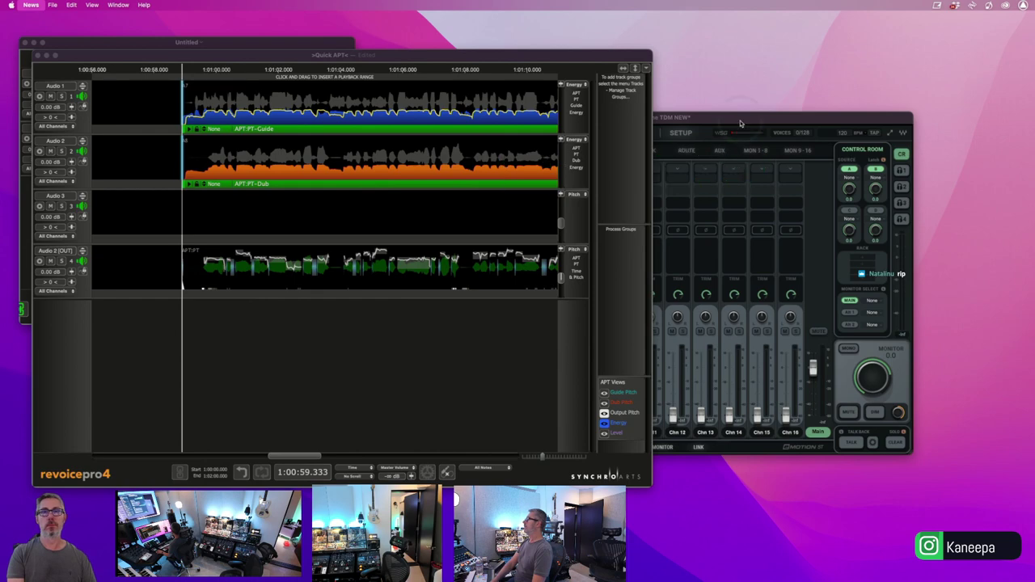
click(355, 118)
click(625, 170)
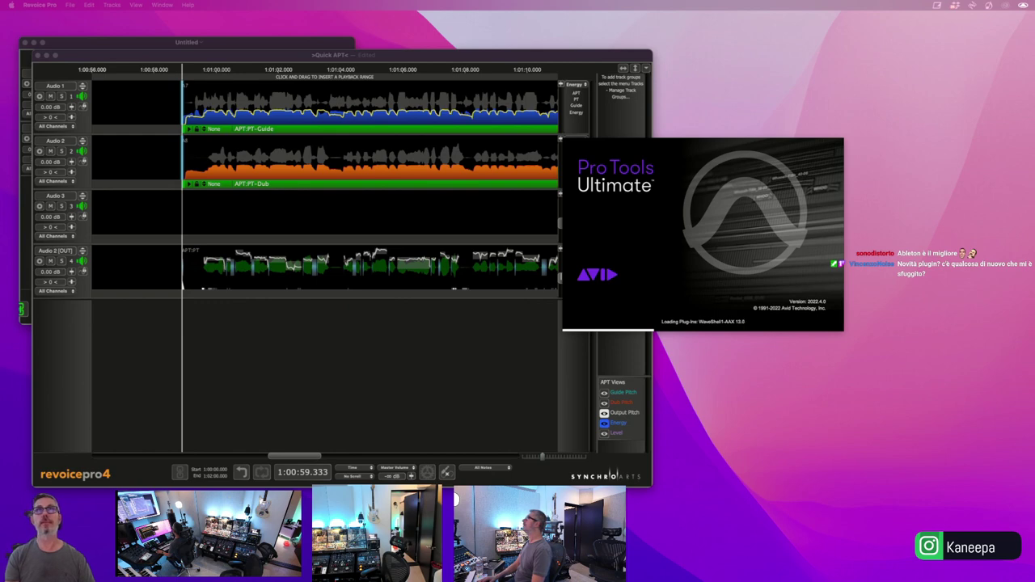
click(710, 248)
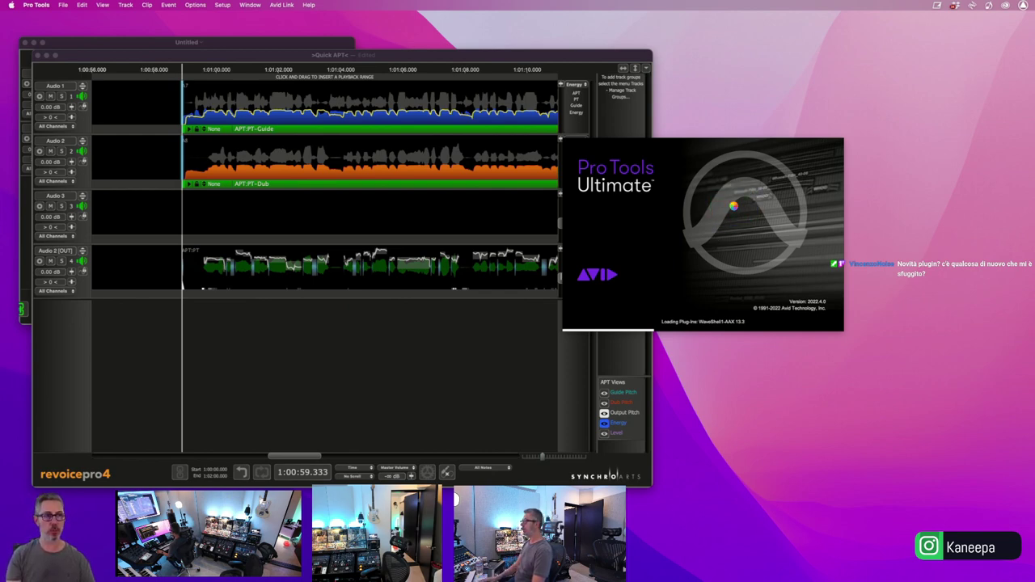
- Close the Quick APT window in Revoice Pro and quit Revoice Pro
click(342, 400)
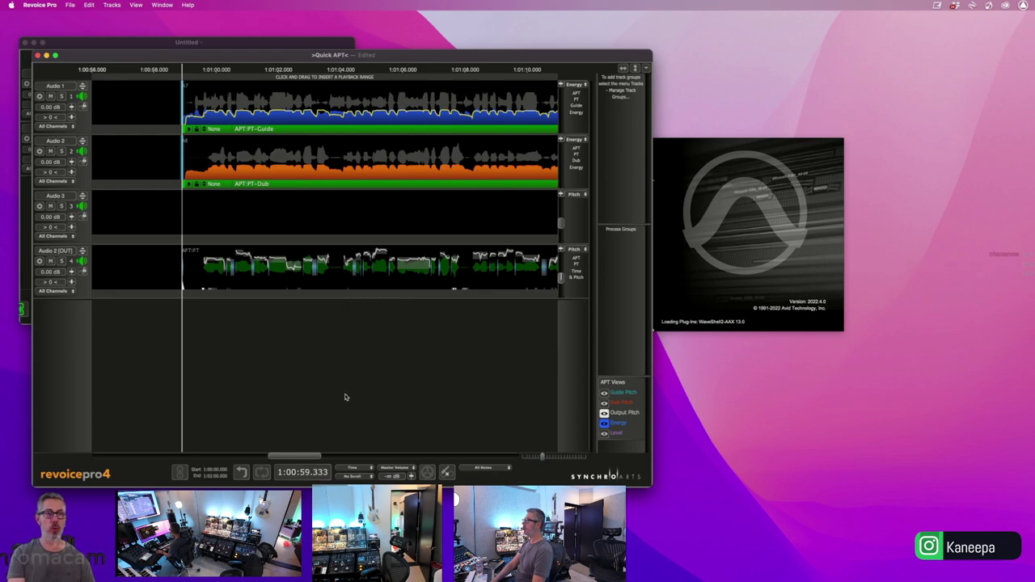
key(super+w)
click(293, 328)
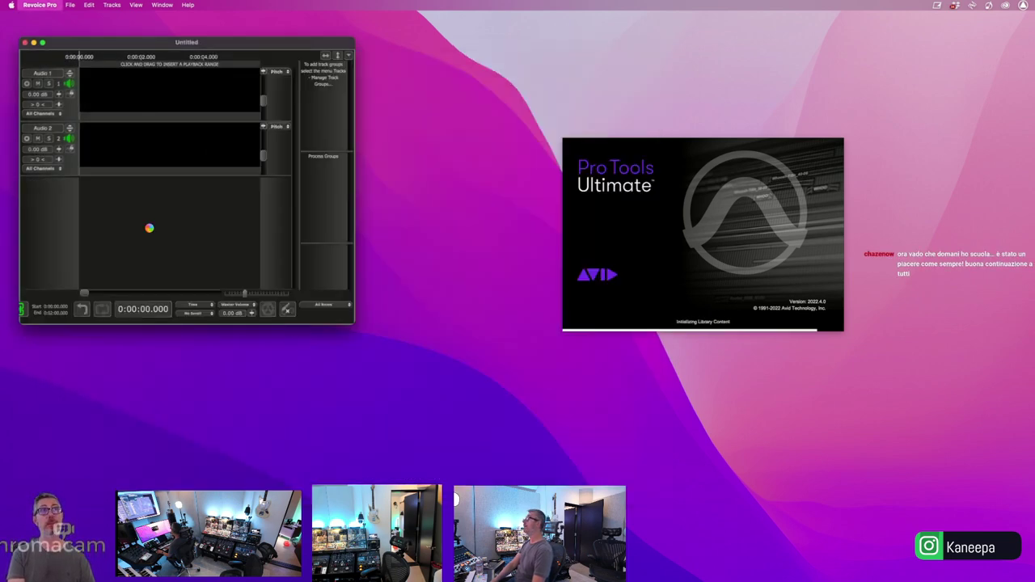
key(super+q)
click(162, 196)
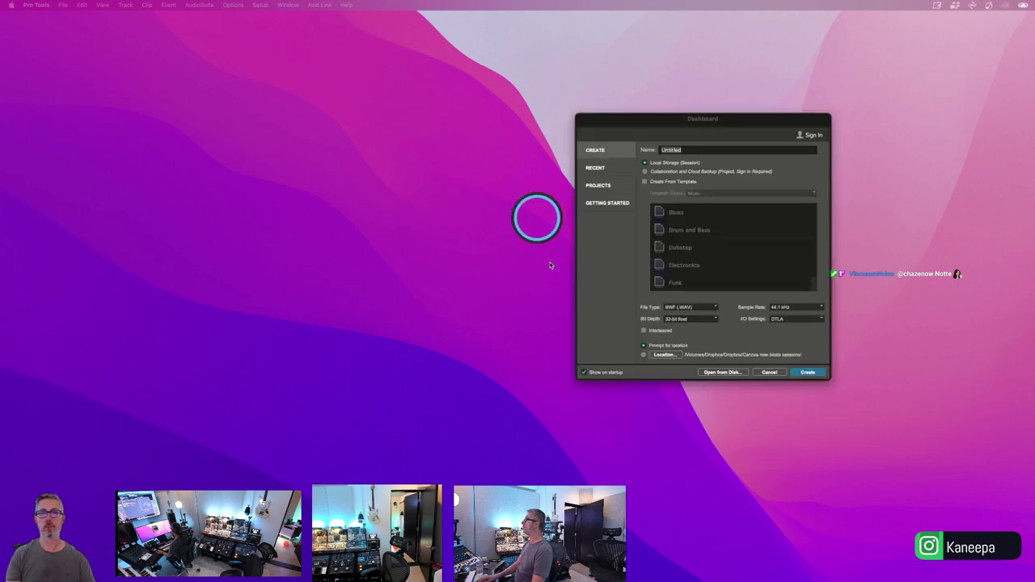
- Start opening a session from disk in Pro Tools and browse to the La ragazza del treno folder inside Dropbox's ORMAI folder
click(700, 373)
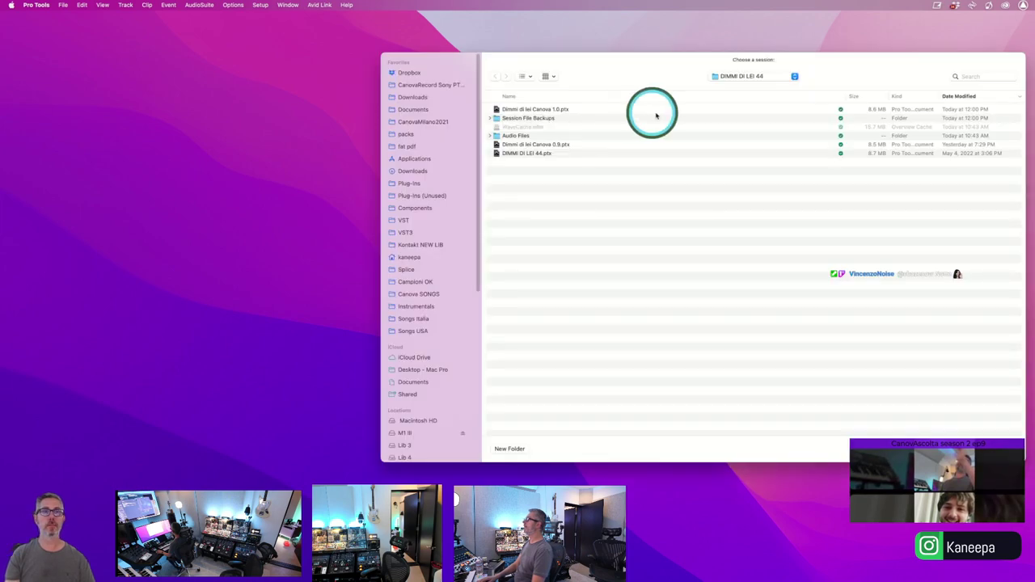
click(406, 73)
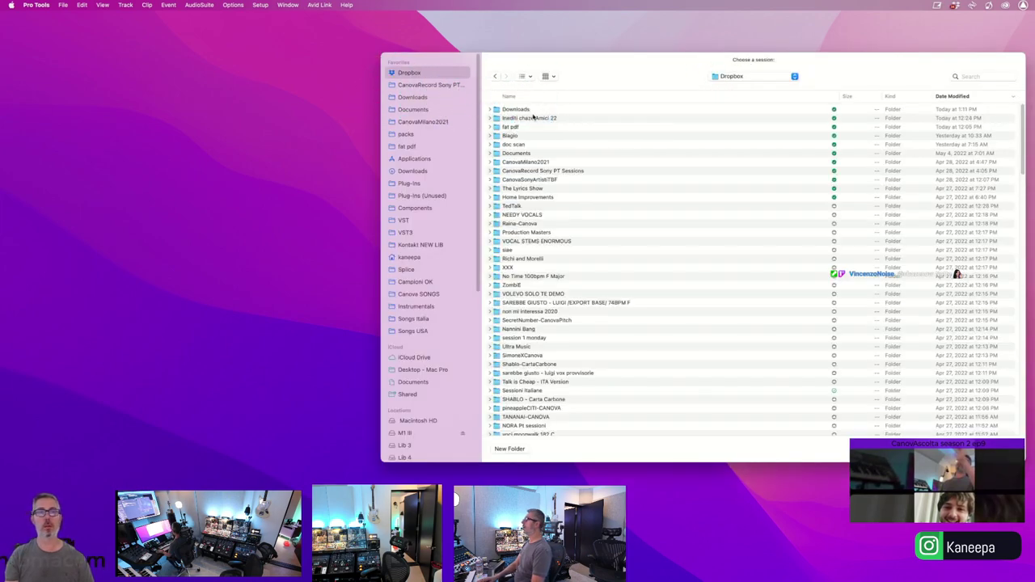
click(533, 118)
text(or)
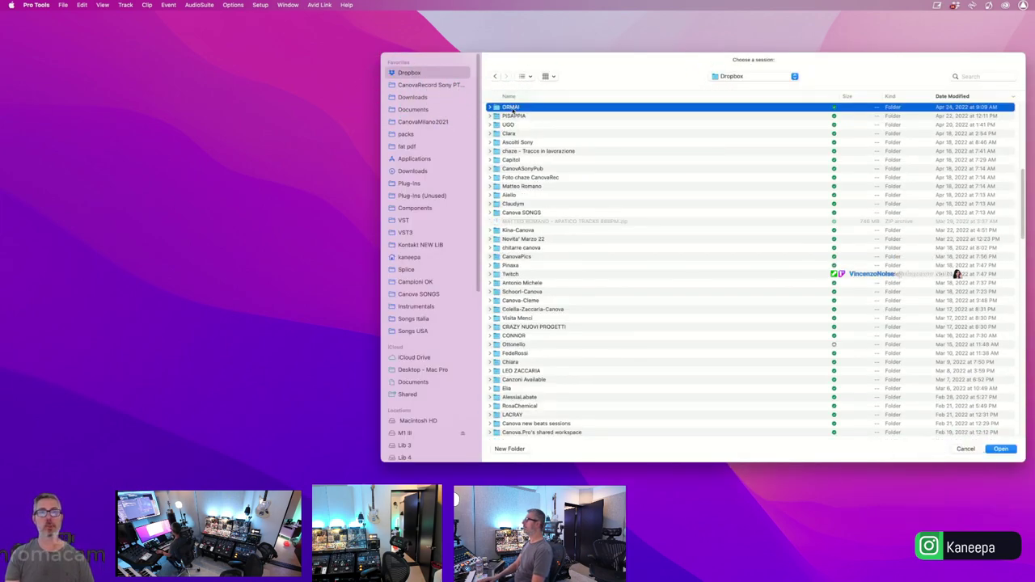
double_click(513, 106)
double_click(513, 107)
click(539, 108)
double_click(539, 108)
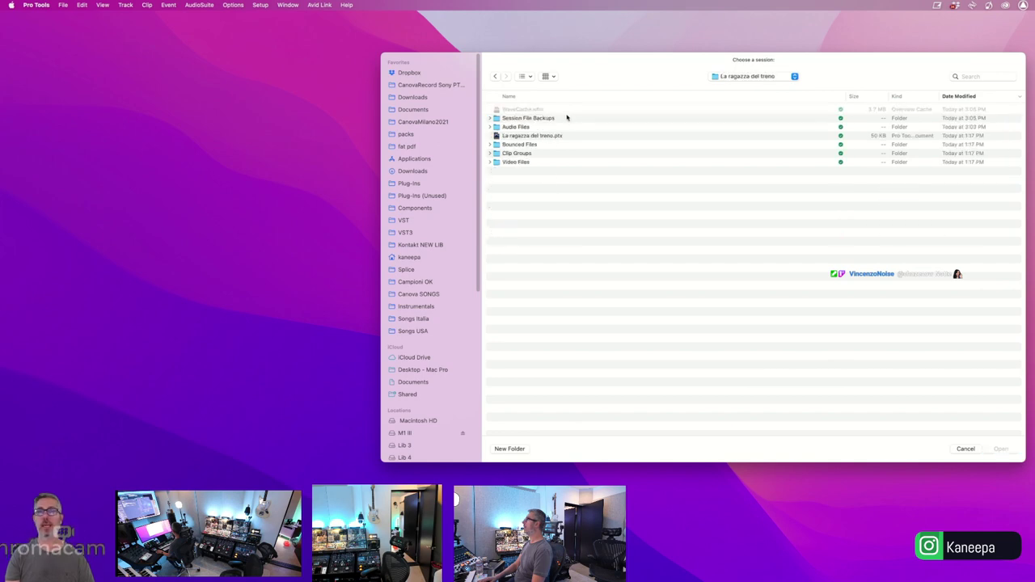
- Open the most recent backup, La ragazza del treno.bak.068.ptx, from the Session File Backups folder
click(973, 98)
click(973, 98)
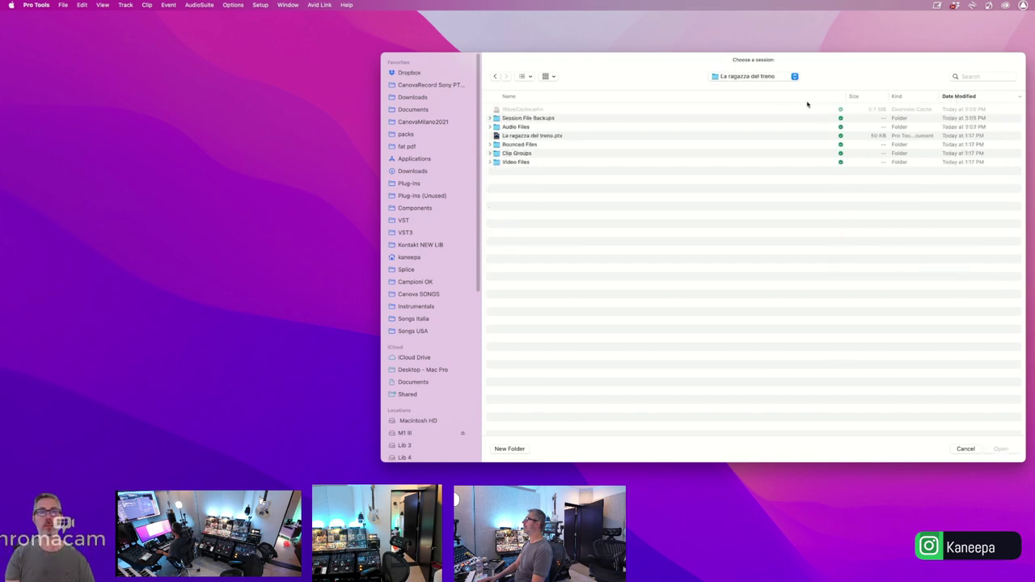
click(656, 127)
click(655, 119)
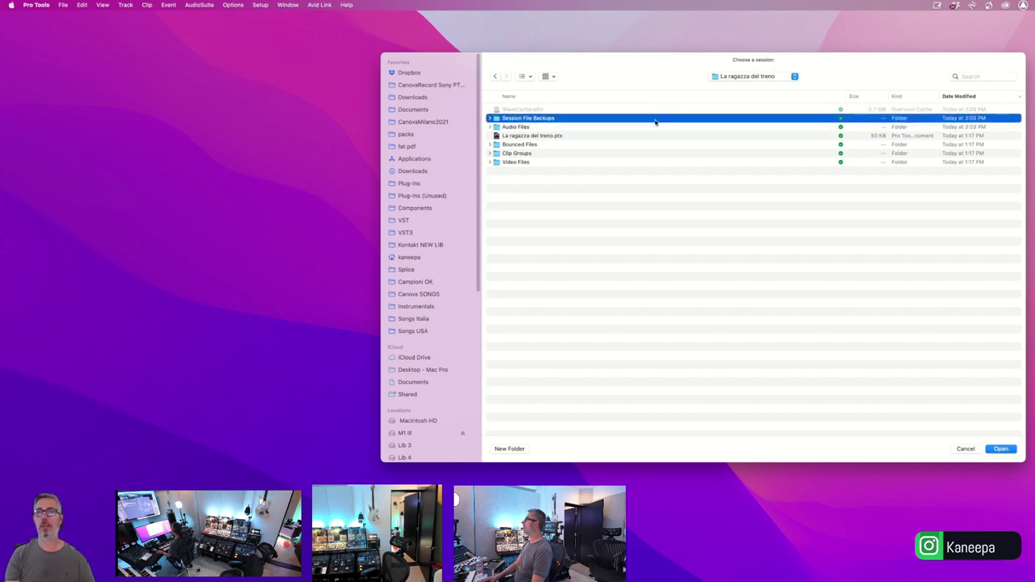
double_click(772, 121)
click(957, 111)
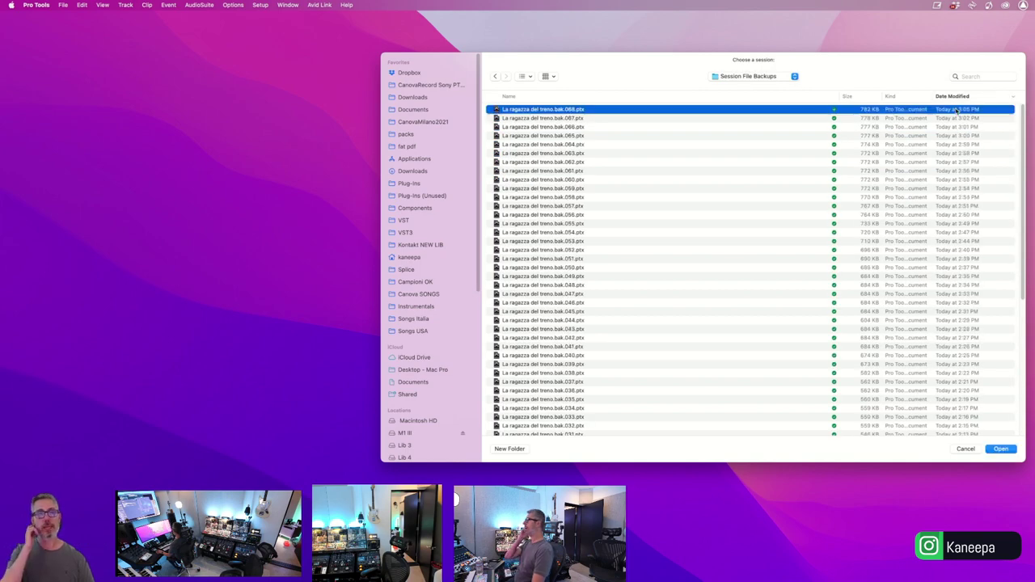
double_click(956, 111)
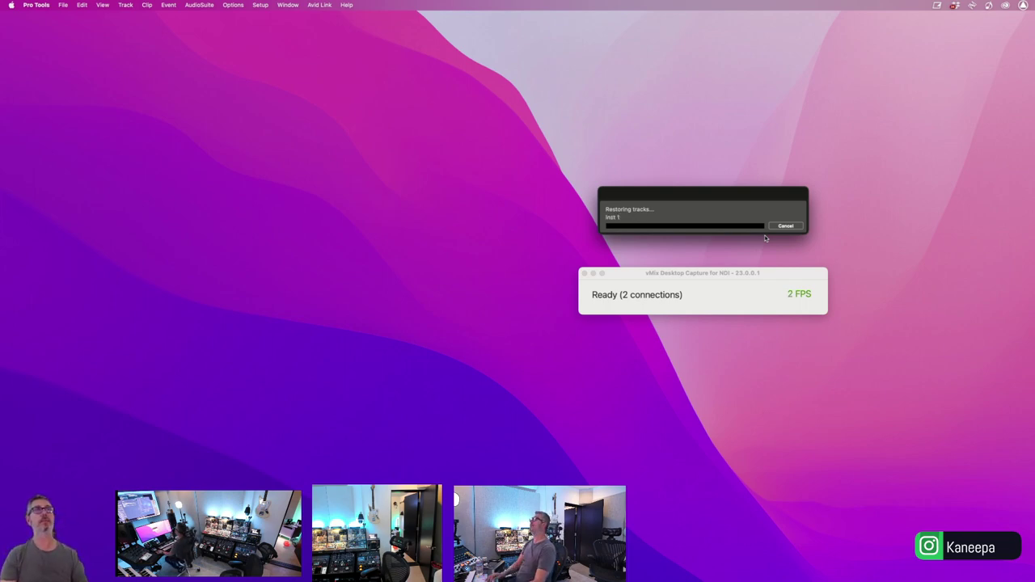
click(765, 236)
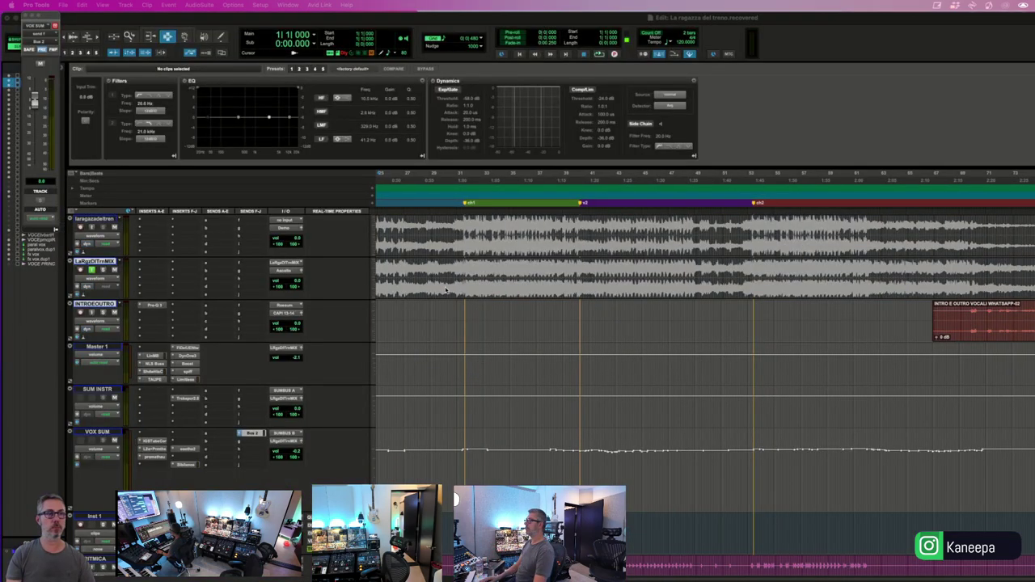
- Return to the session start, turn off input monitoring on the mix track and close the floating VOX SUM send window
key(Return)
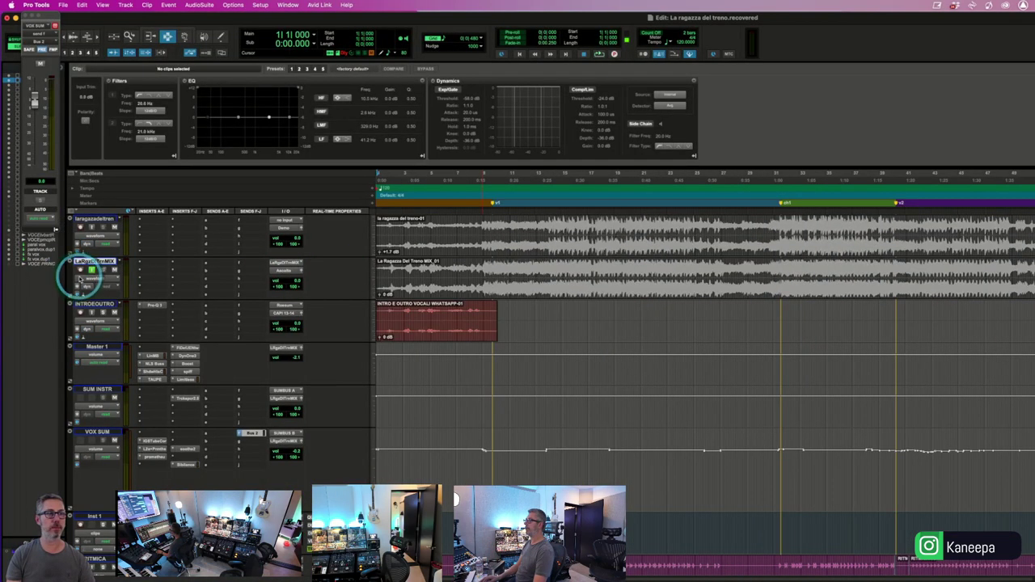
click(92, 270)
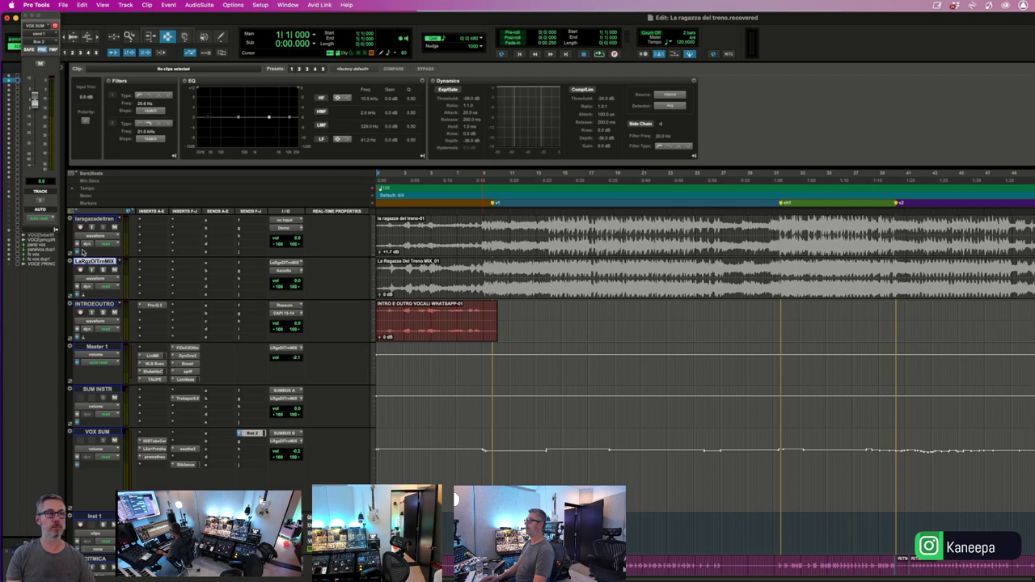
click(27, 16)
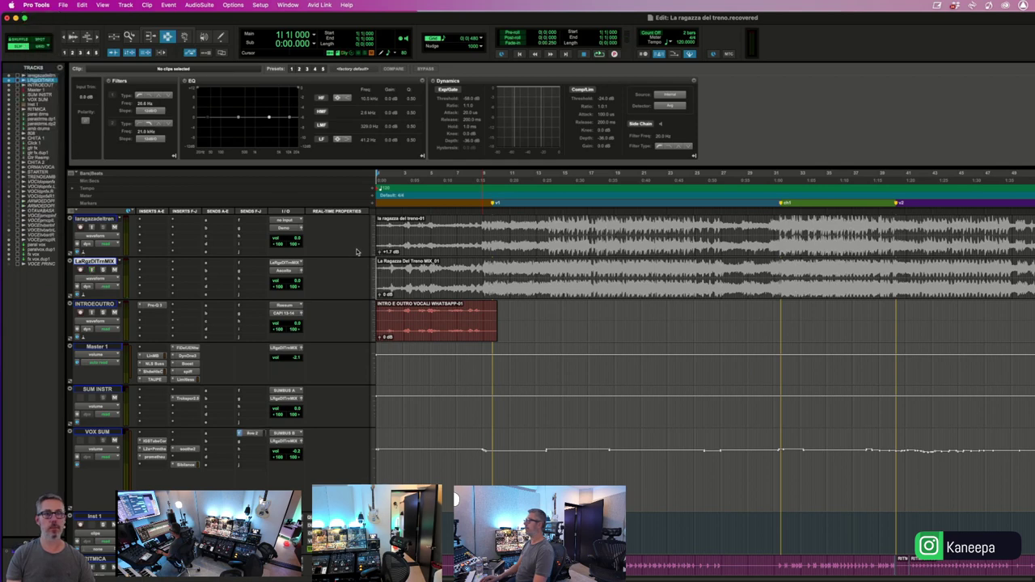
- Solo the recorded mix track and route its output to Demo (Stereo)
click(104, 271)
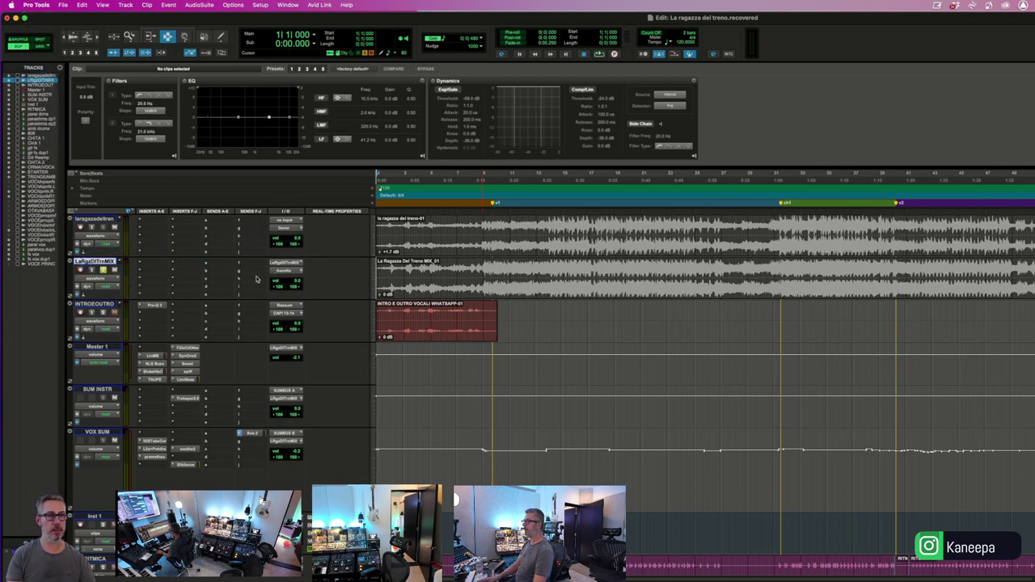
click(301, 275)
click(285, 271)
mouse_move(291, 277)
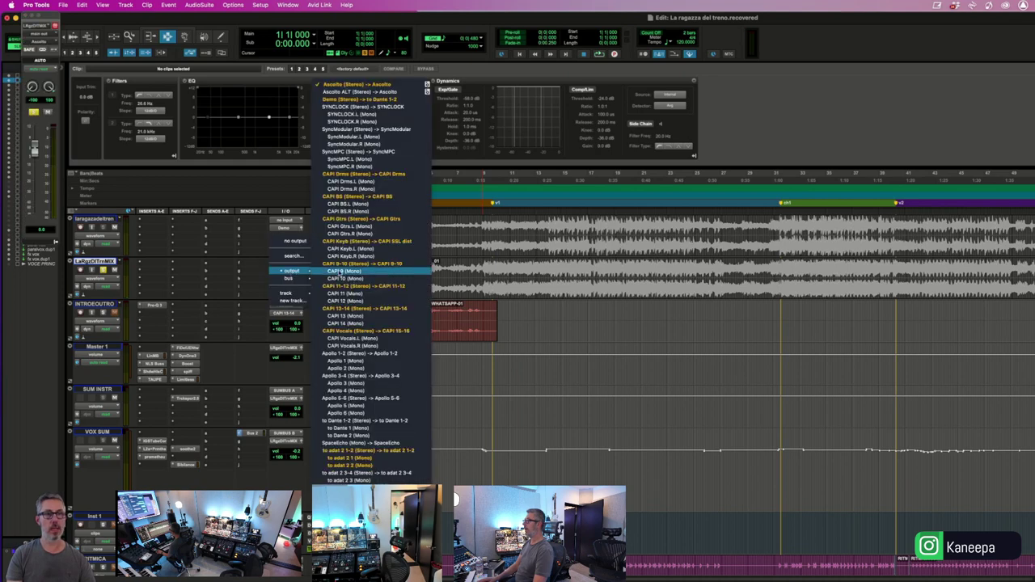
click(353, 101)
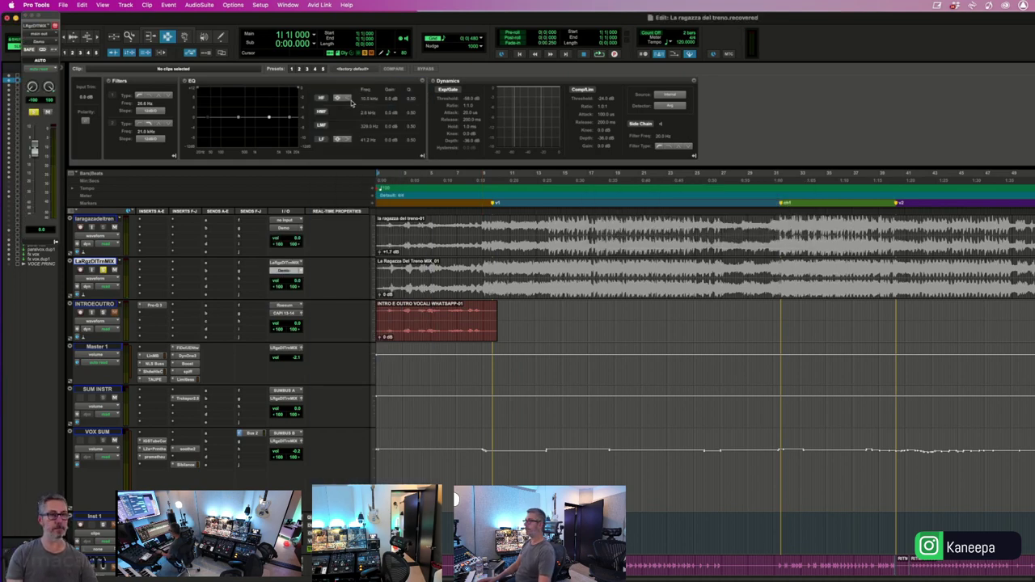
- Audition the opening of the recorded mix and close the mix track's floating output window
key(space)
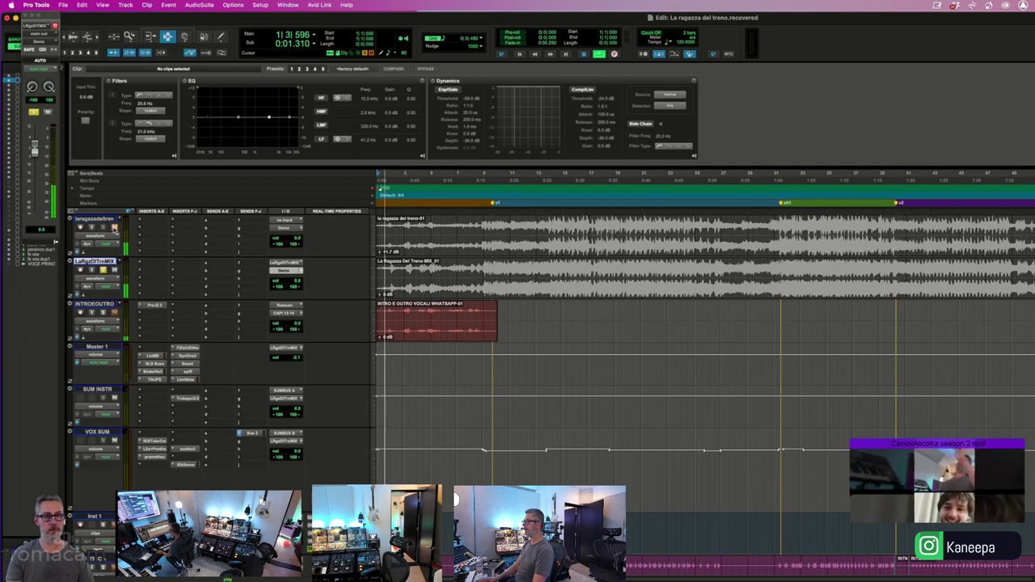
key(space)
key(space)
key(space)
key(t)
key(t)
key(t)
key(space)
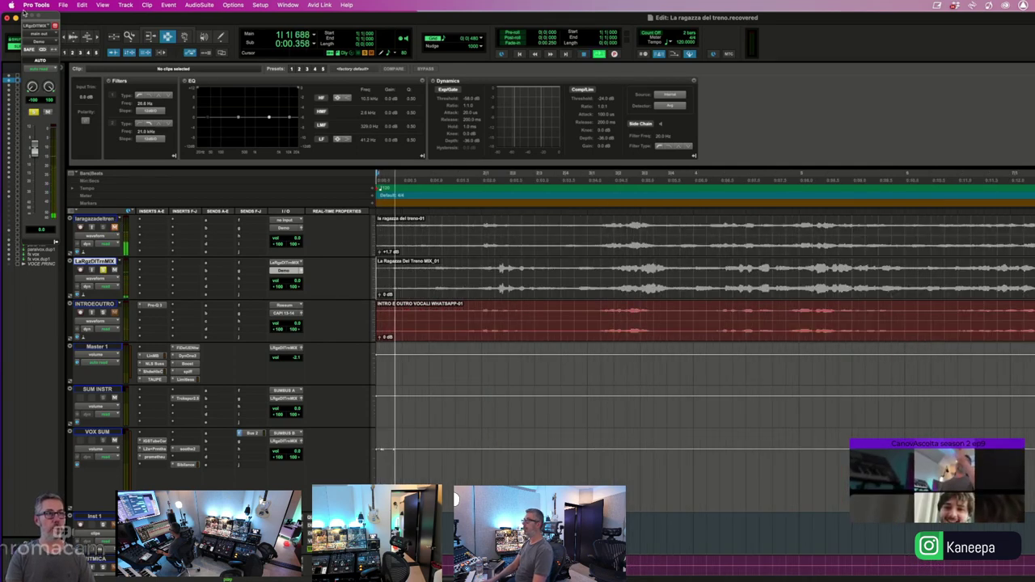
click(26, 16)
key(space)
- Trim off the start of the mix clip before the music and add a short fade-in there
key(super+alt+bracketright)
key(super+alt+bracketright)
key(super+alt+bracketright)
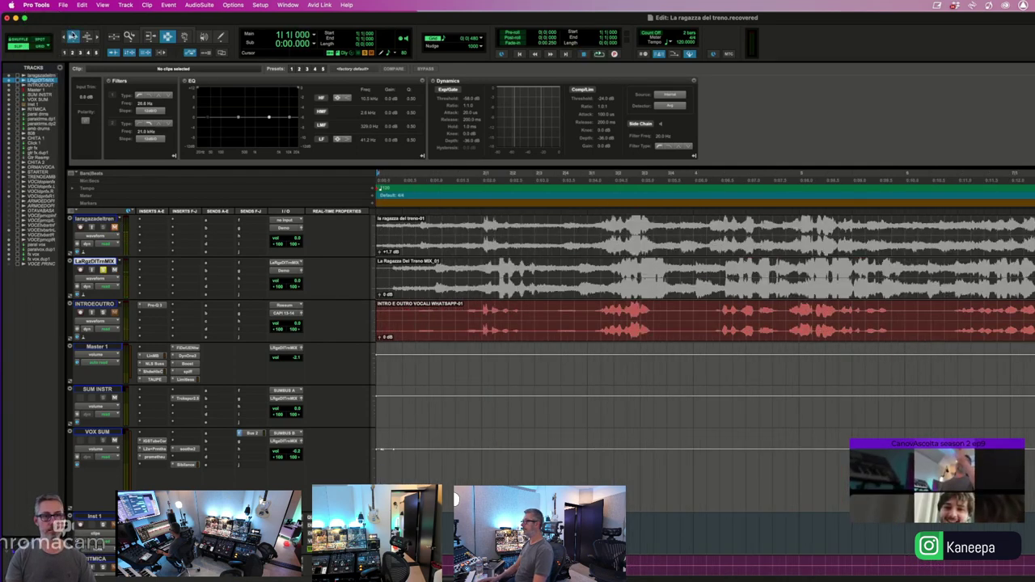
key(t)
key(t)
key(t)
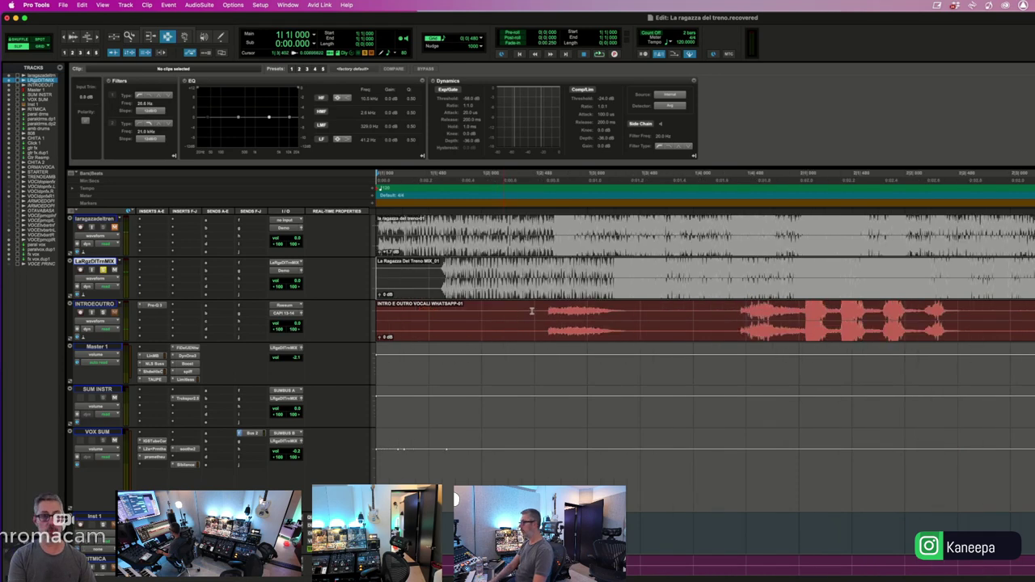
mouse_move(481, 283)
mouse_down()
mouse_move(360, 277)
mouse_move(498, 292)
mouse_up()
key(Delete)
key(f)
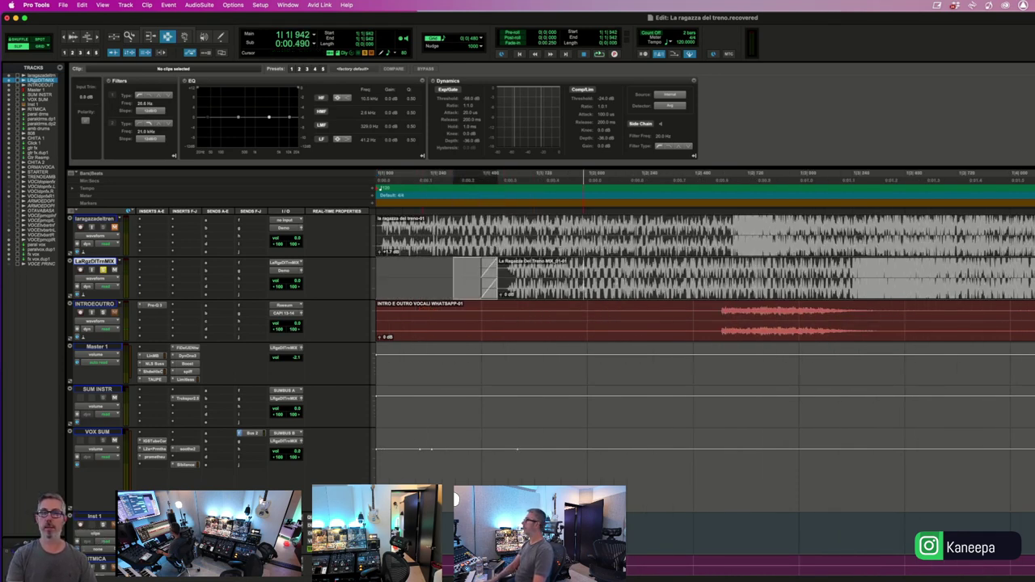
- Play back the trimmed start of the mix clip to check the fade-in
double_click(600, 280)
click(481, 266)
key(space)
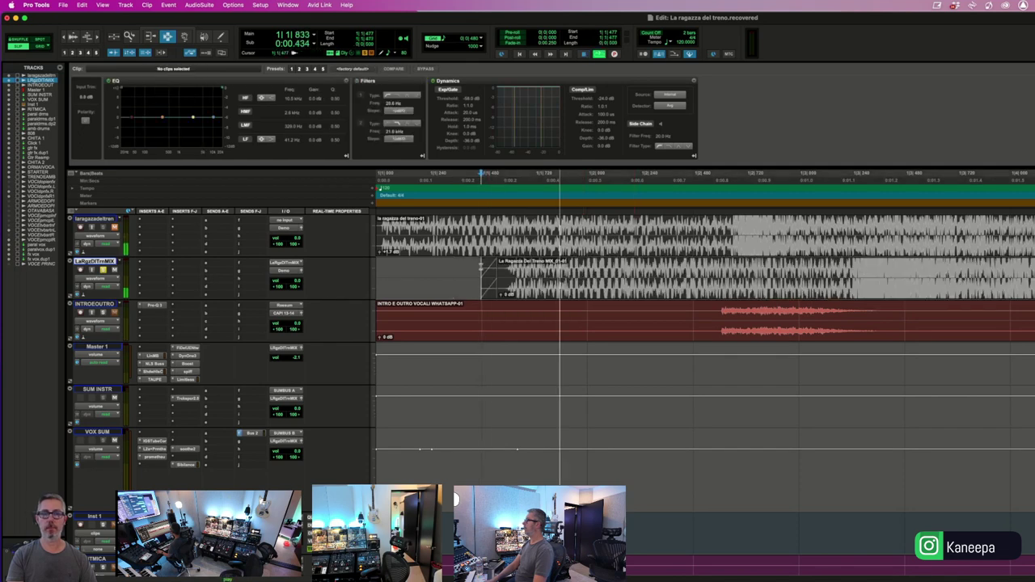
key(space)
- Fade out the final decay of the mix clip and delete the tail beyond the end marker
key(r)
key(super+bracketleft)
key(super+bracketleft)
key(super+bracketleft)
key(super+bracketleft)
key(super+bracketleft)
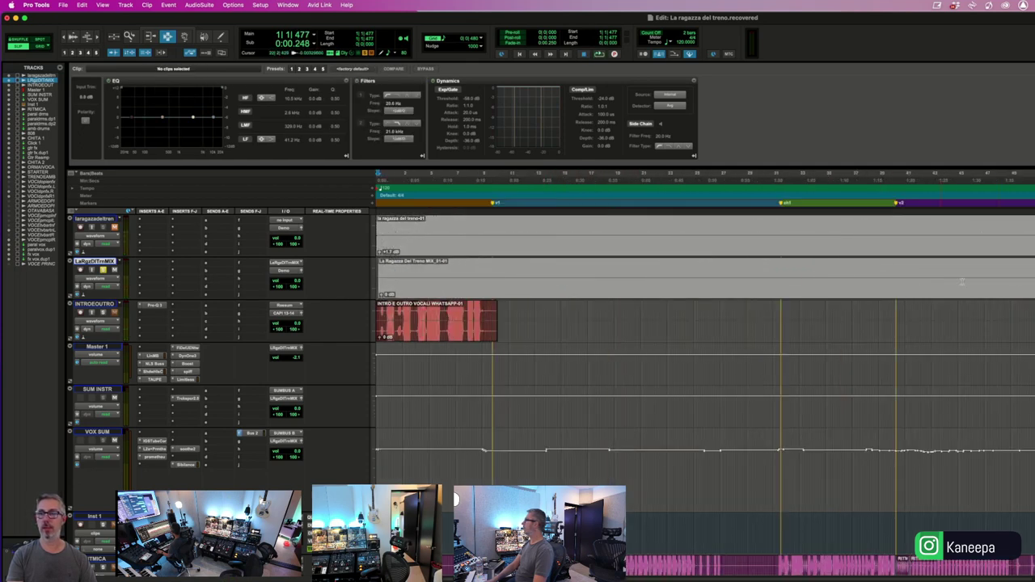
click(889, 260)
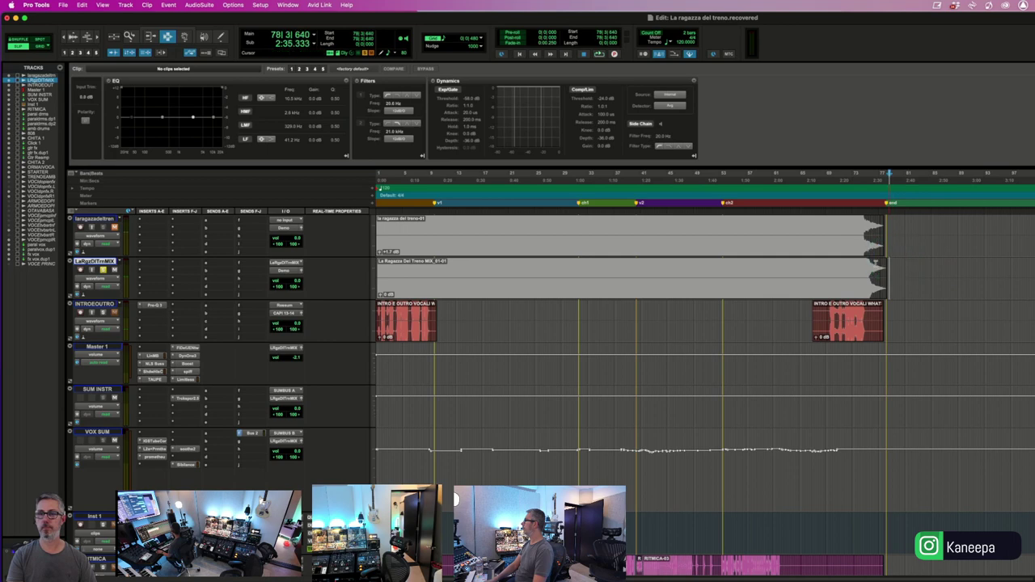
key(t)
key(t)
key(t)
key(t)
key(t)
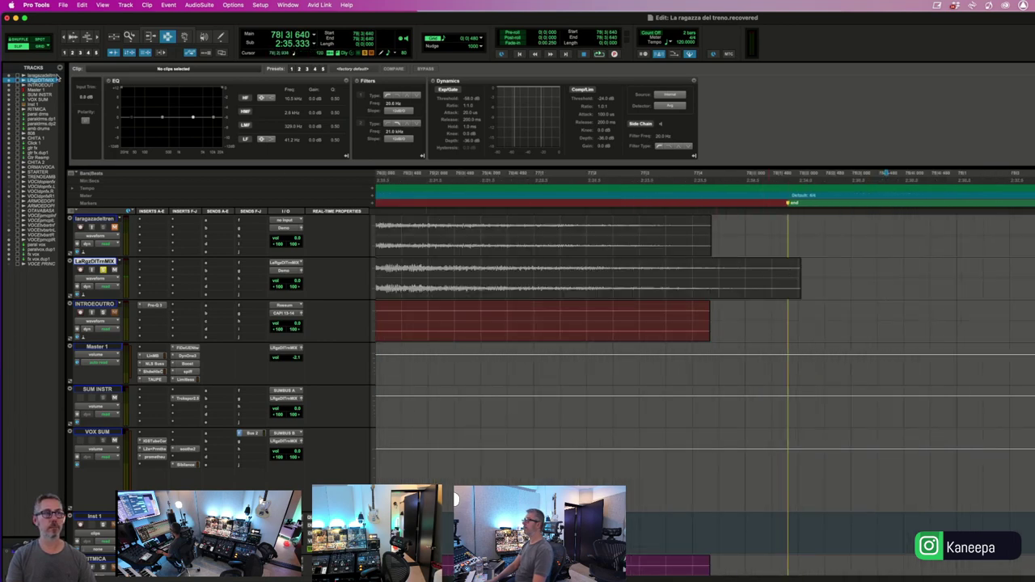
click(73, 36)
click(73, 36)
click(73, 36)
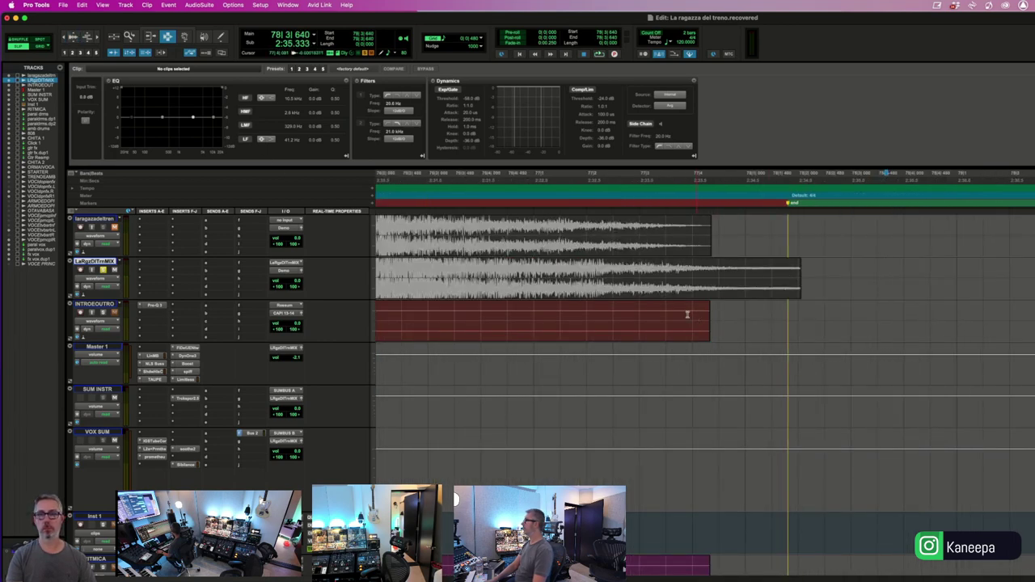
drag(634, 285, 903, 285)
key(f)
drag(786, 282, 823, 283)
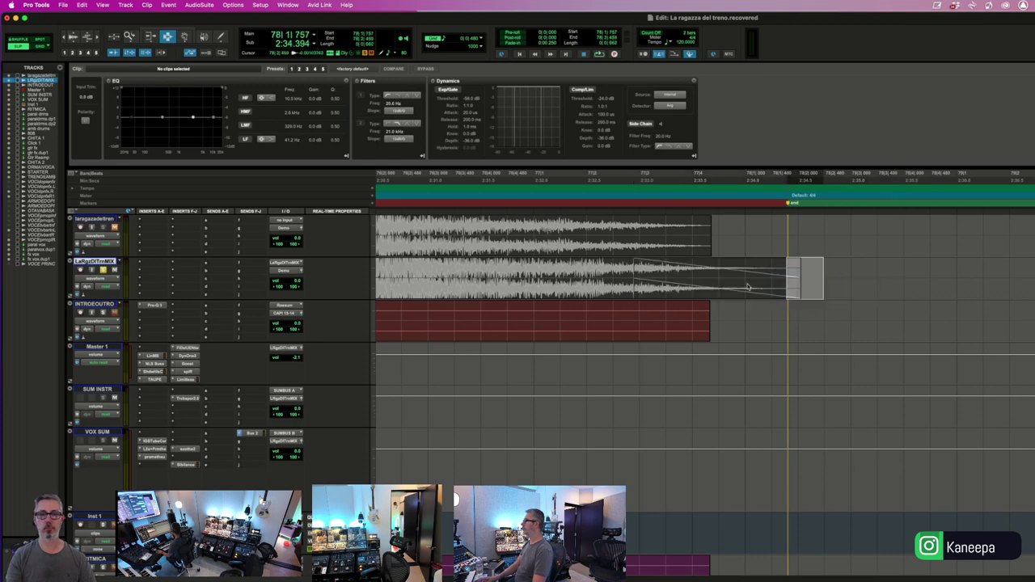
key(Delete)
- Play back the faded ending of the mix from bar 76 and take the mix track out of solo
scroll(422, 271, left, 2)
click(422, 270)
key(space)
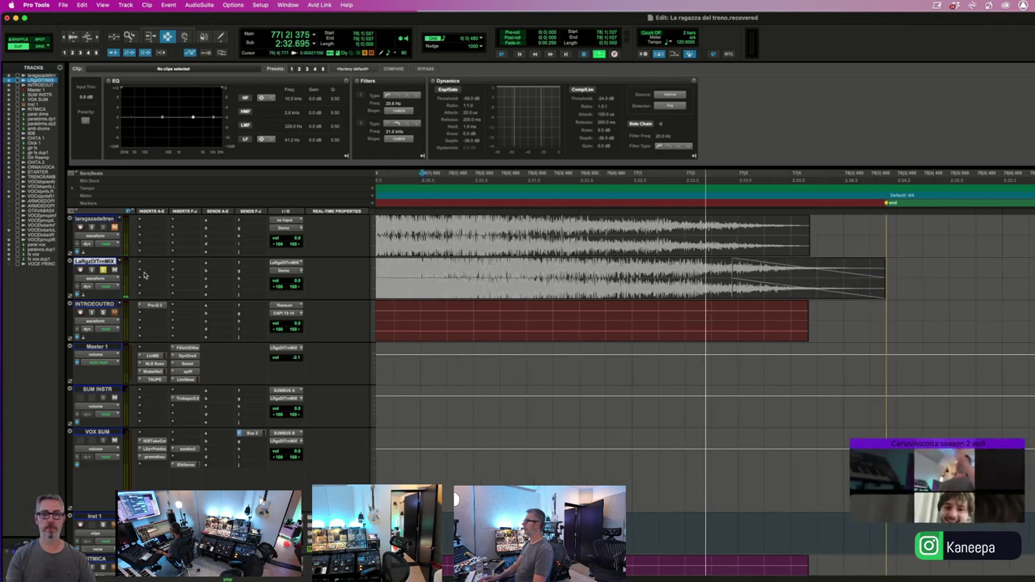
key(space)
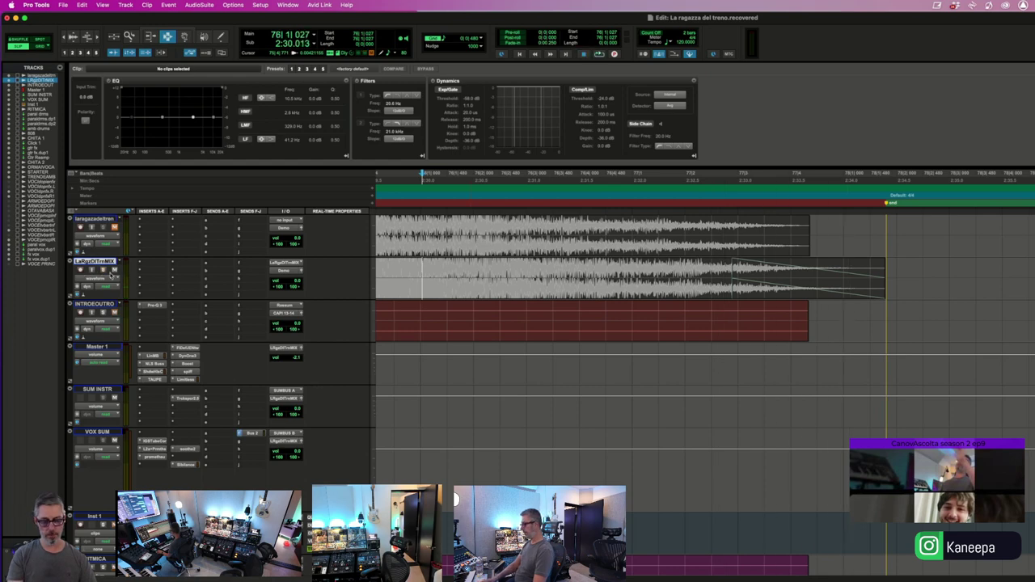
- Select the whole trimmed mix clip with its fades and consolidate it into one continuous clip
key(r)
key(r)
key(r)
key(r)
double_click(454, 277)
key(r)
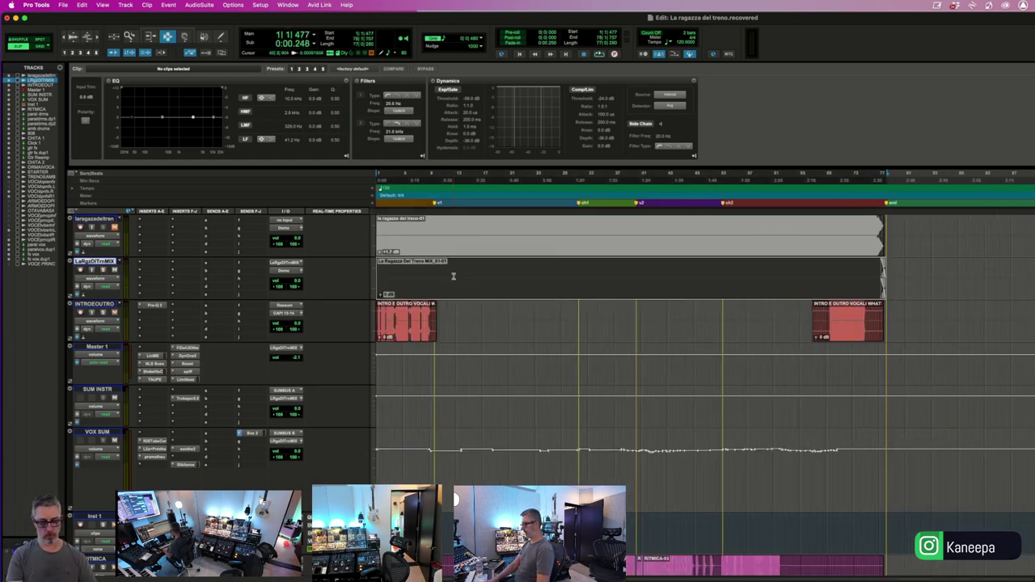
key(r)
- Export the consolidated mix clip as an interleaved 24-bit, 44.1 kHz WAV to Canova SONGS/OrMai/MIXES/La ragazza del treno
key(super+shift+k)
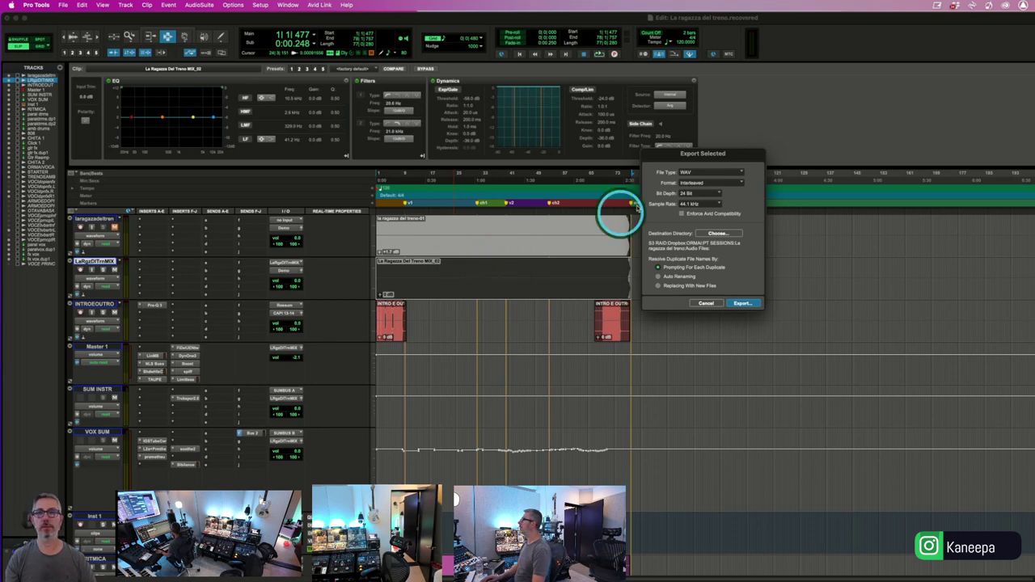
click(718, 233)
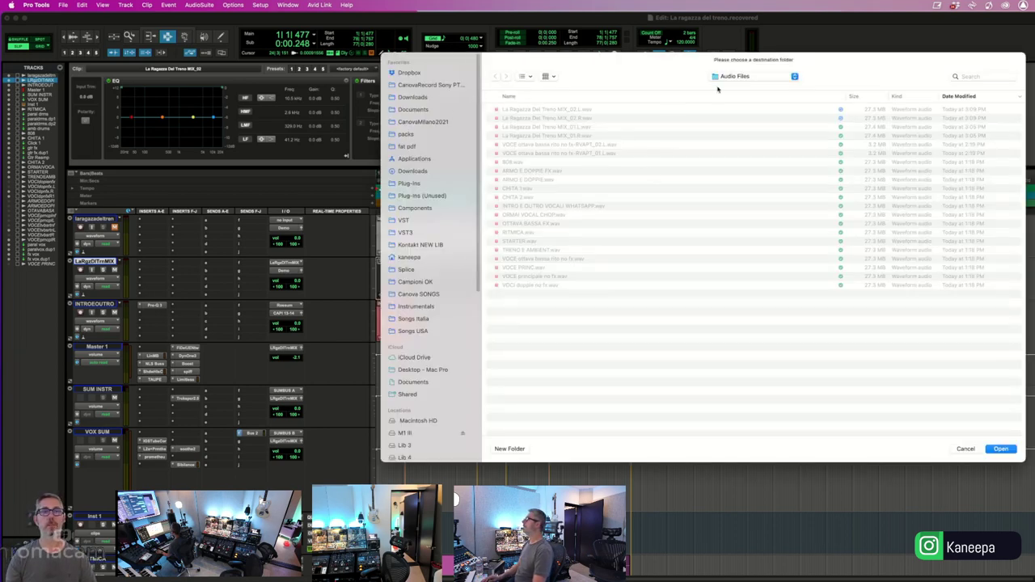
click(435, 75)
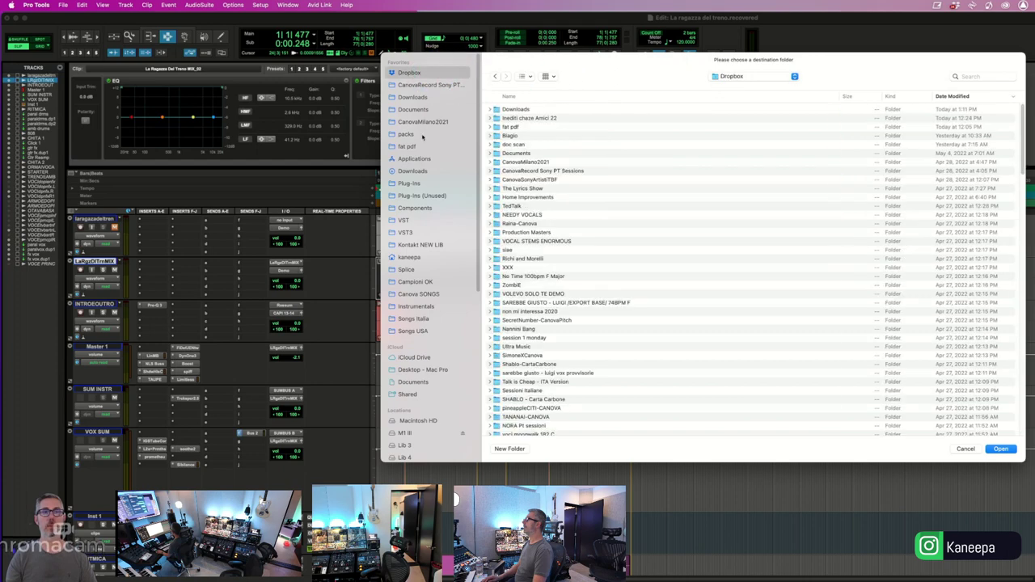
click(421, 296)
click(576, 205)
double_click(538, 154)
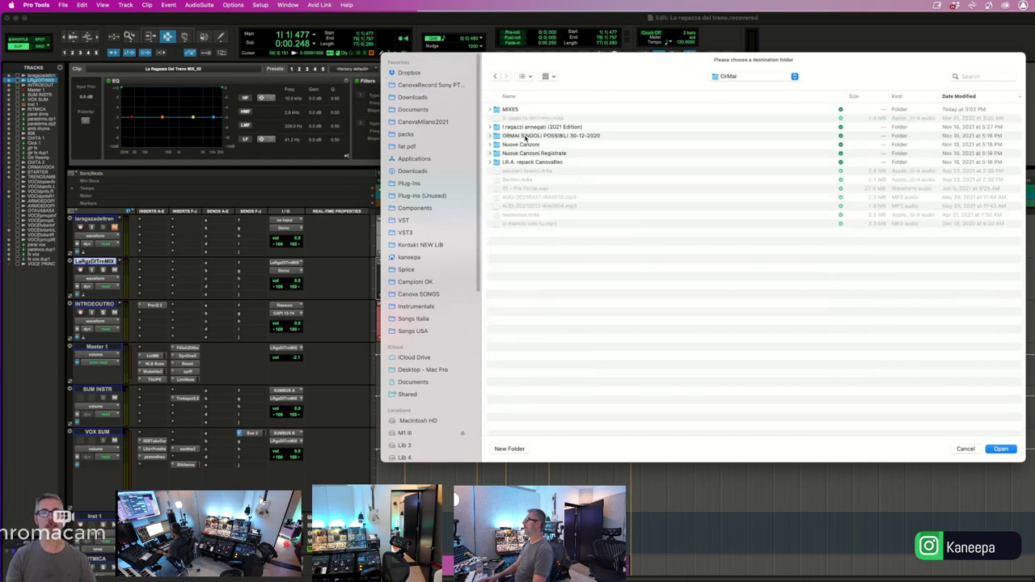
double_click(511, 109)
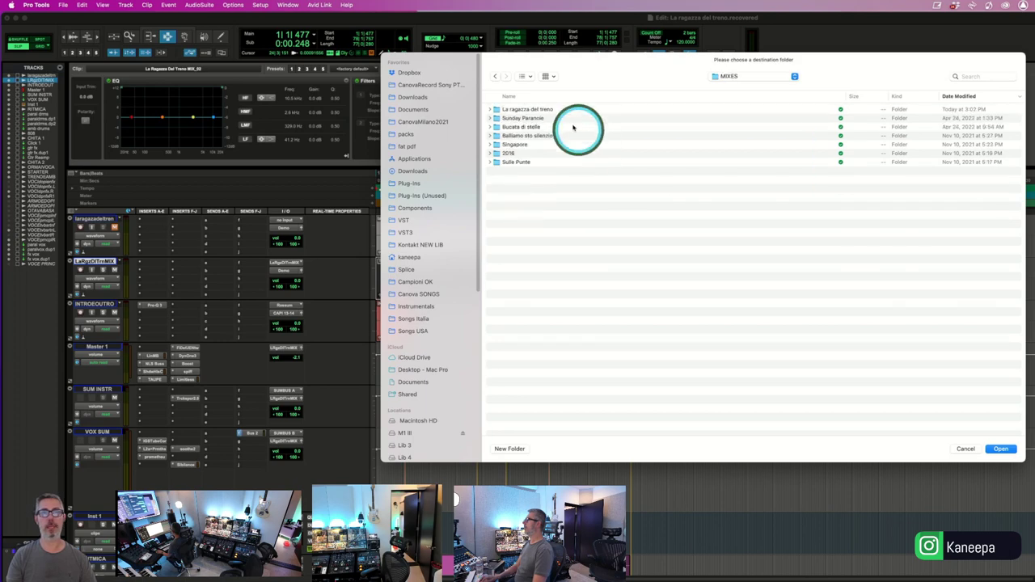
click(558, 110)
double_click(558, 110)
key(Return)
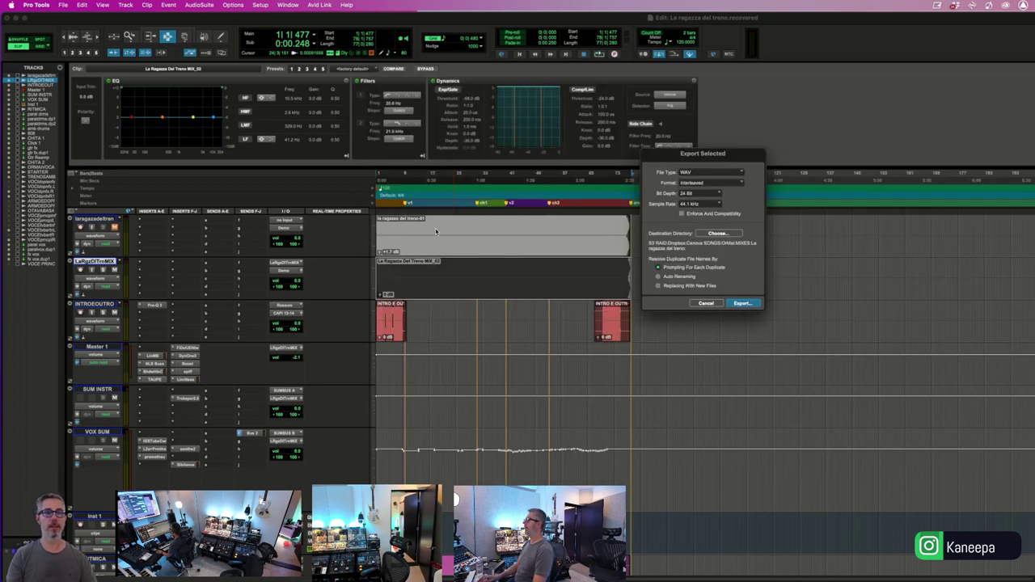
key(Return)
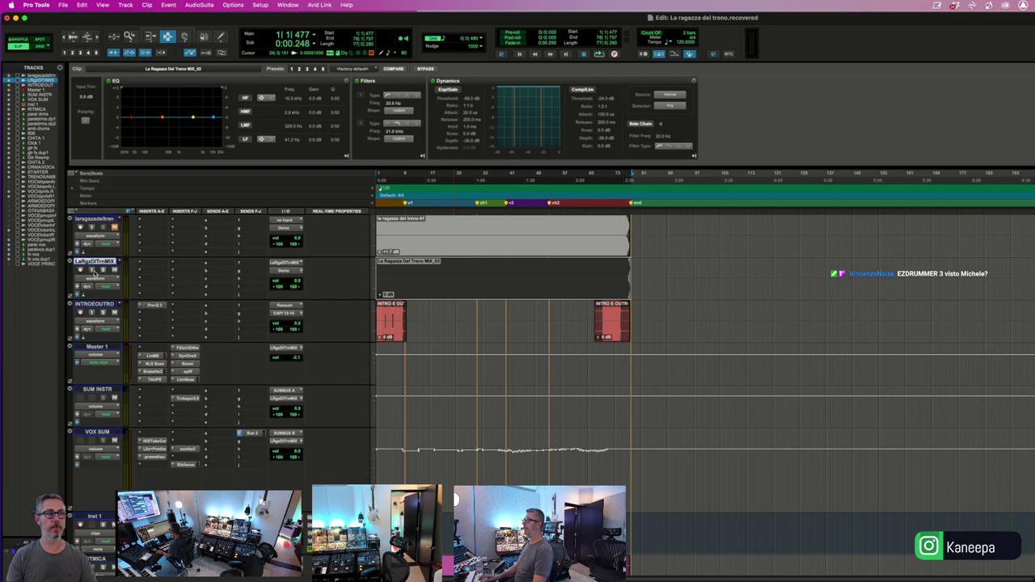
- Create a new empty playlist on the mix track and switch the track to playlists view
click(117, 263)
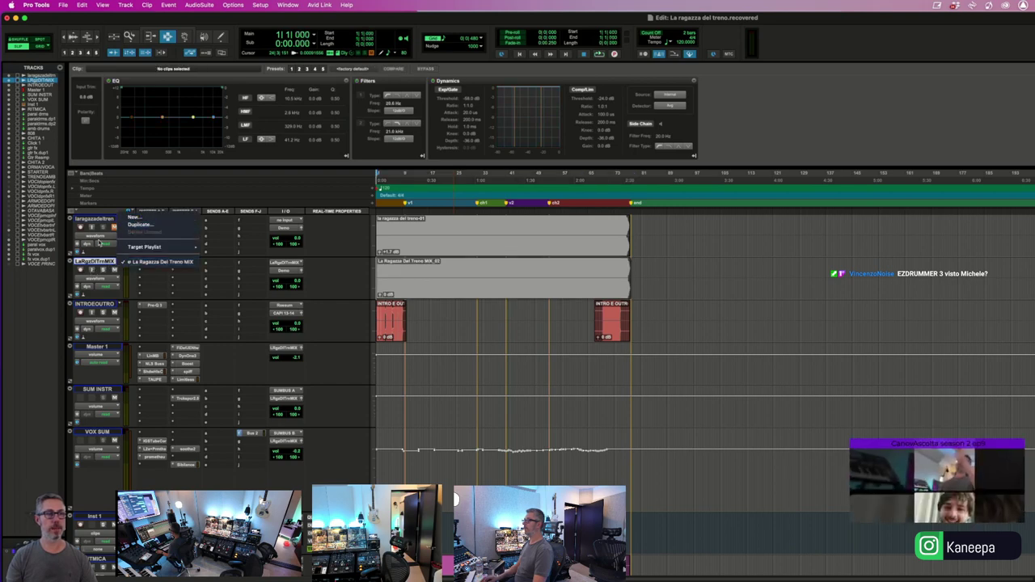
click(134, 219)
key(Return)
click(99, 264)
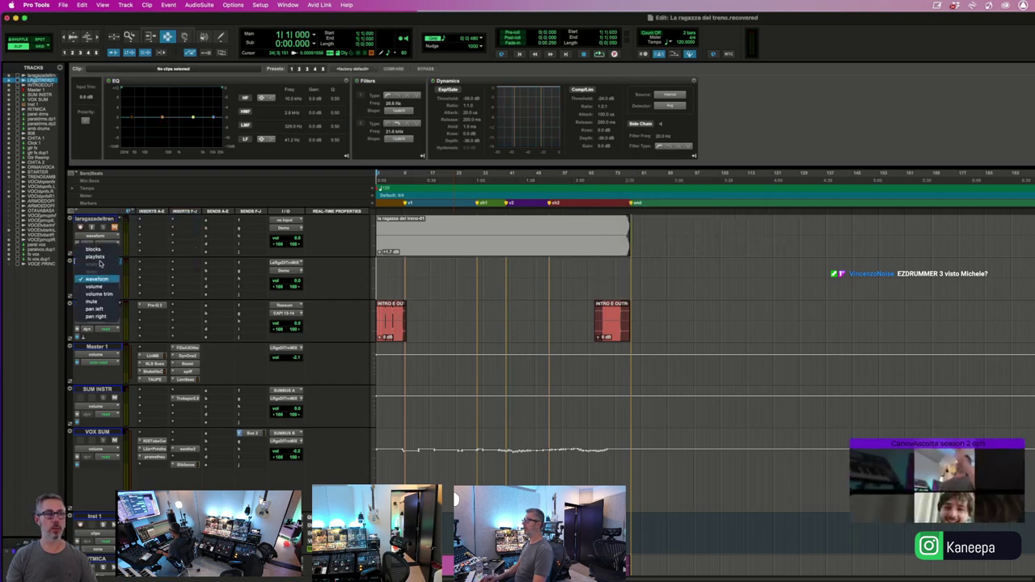
click(95, 256)
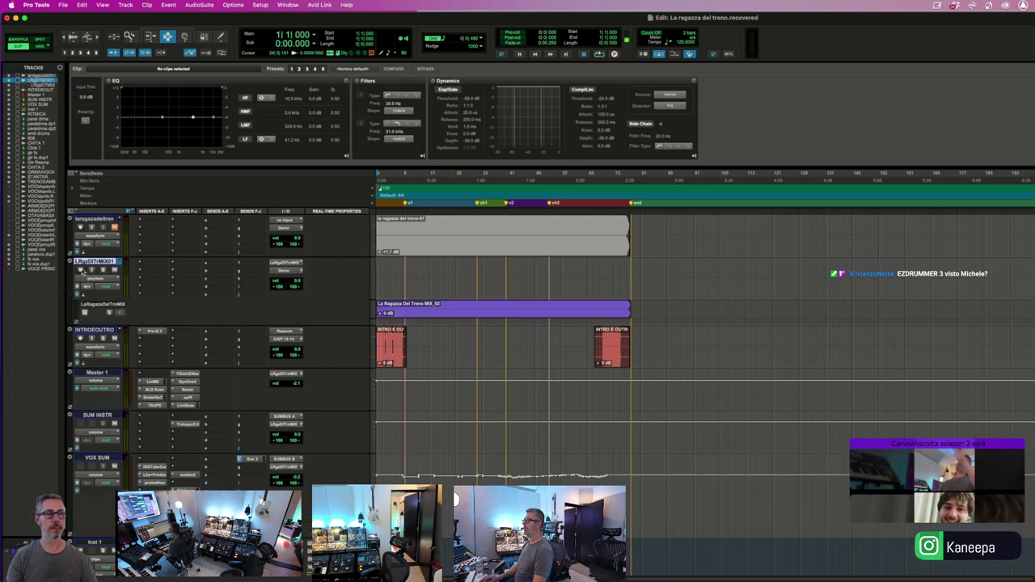
- Rename the mix track as "La Ragazza Del Treno MIX Instr" for the instrumental version
double_click(95, 261)
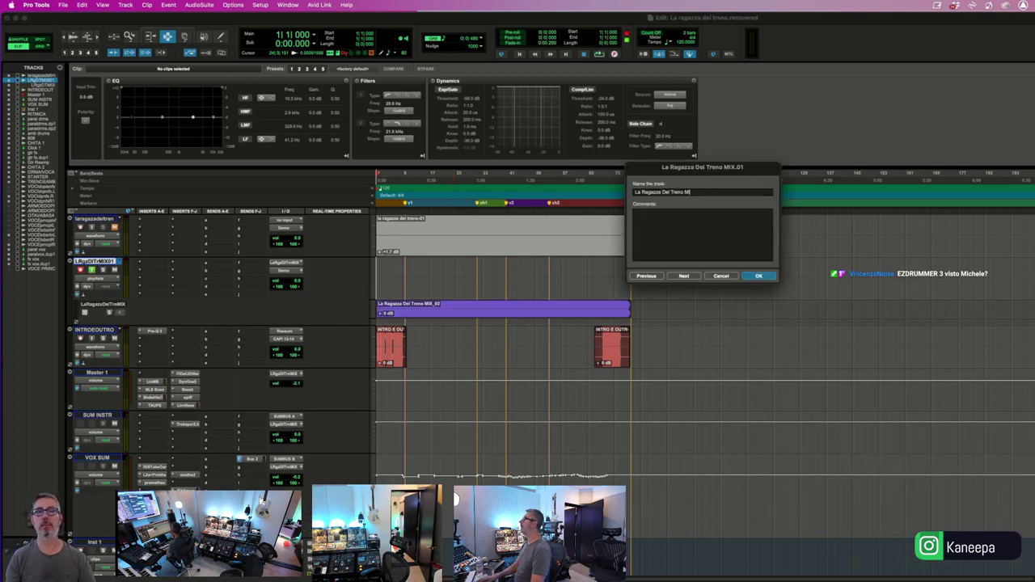
key(Return)
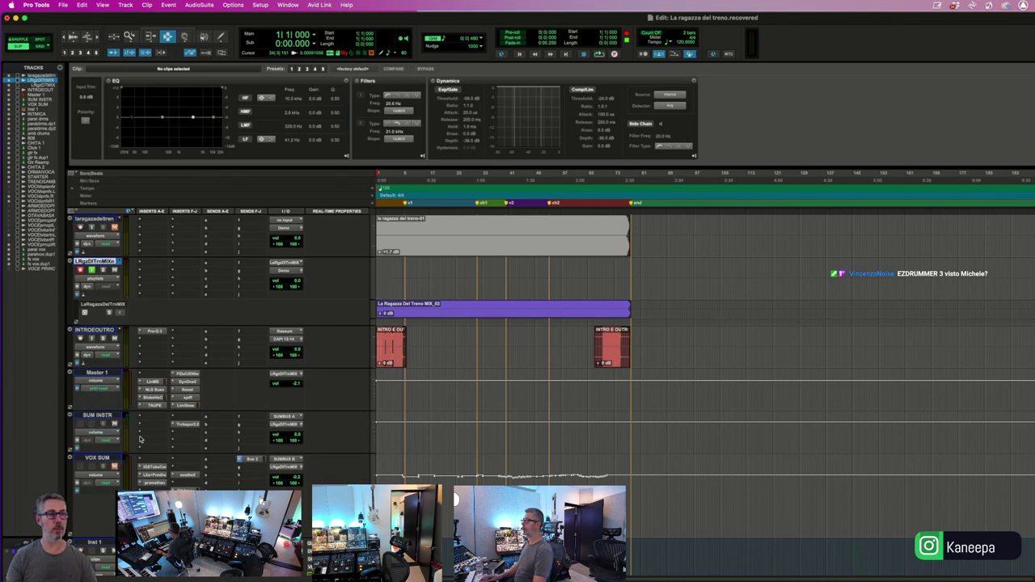
- With the VOX SUM track muted, record the instrumental mix from the beginning and stop after about four bars
scroll(140, 439, down, 15)
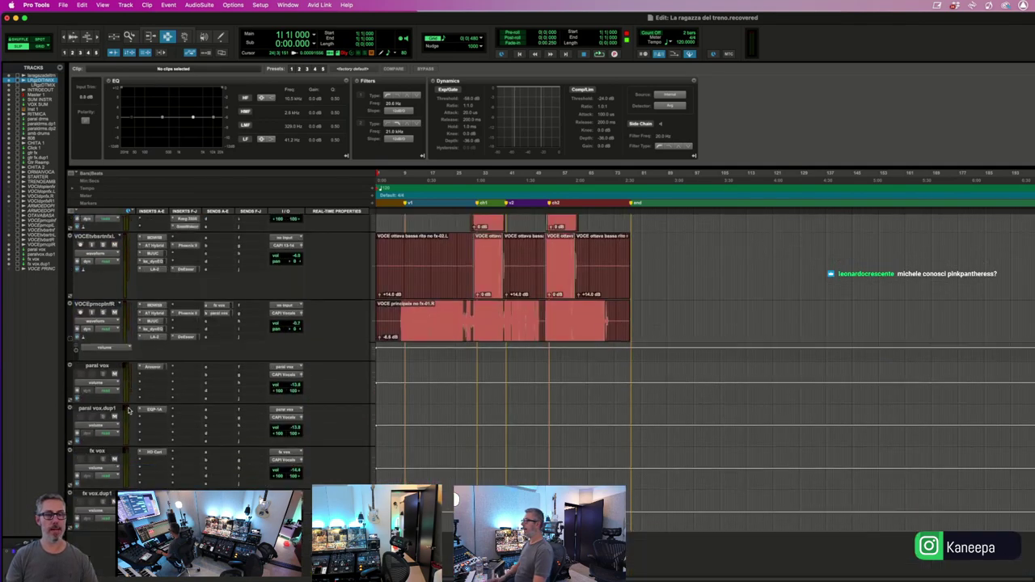
scroll(106, 389, up, 3)
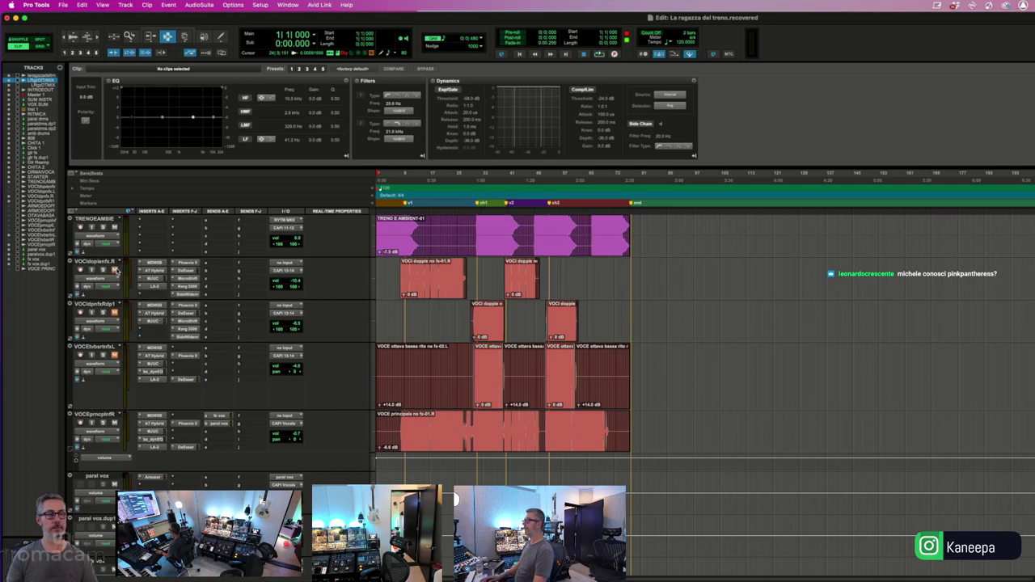
scroll(159, 327, up, 3)
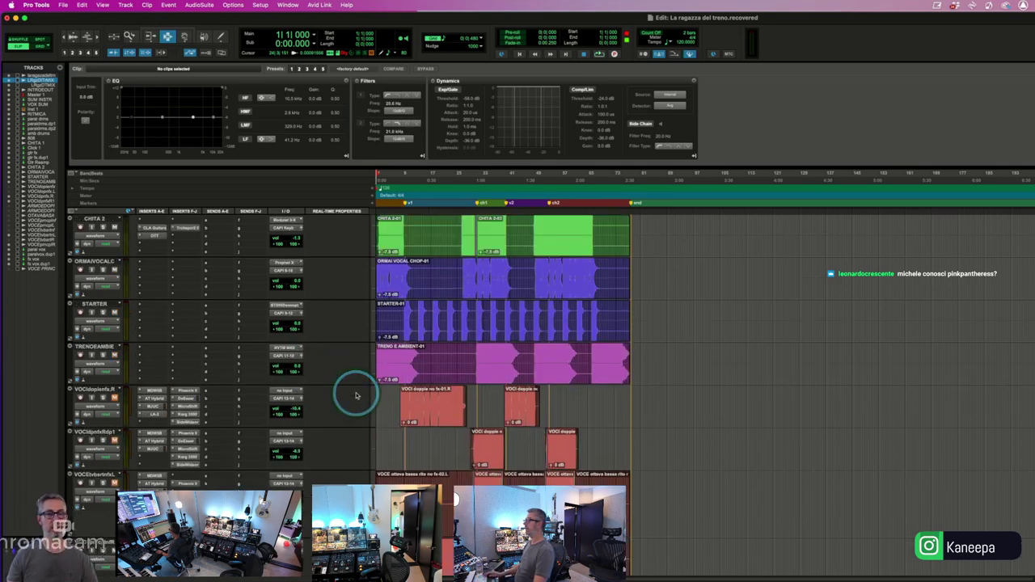
scroll(419, 392, up, 15)
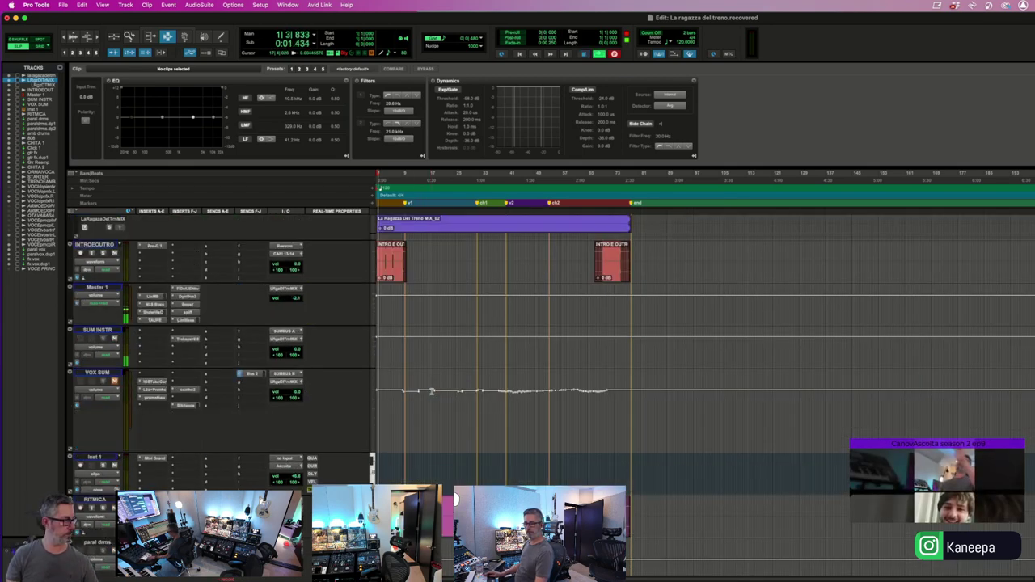
click(476, 392)
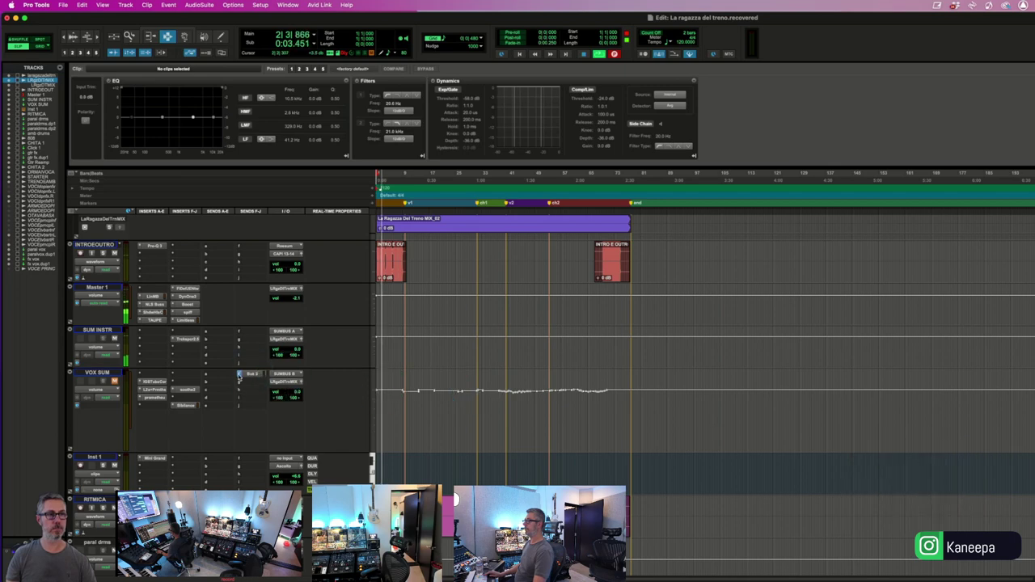
scroll(185, 340, up, 3)
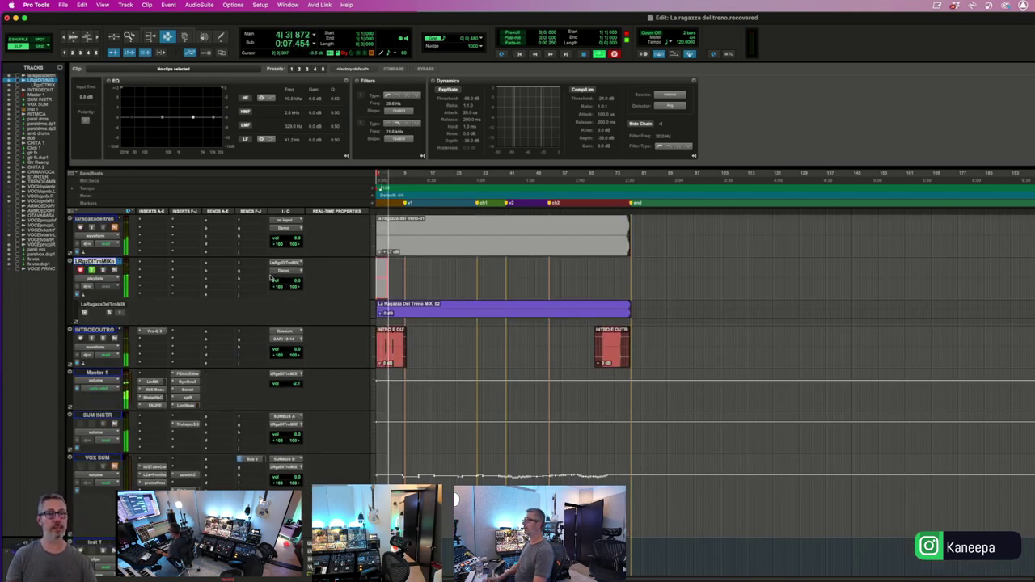
key(space)
- Route the instrumental mix track's output to Ascolto (Stereo)
click(277, 273)
mouse_move(276, 273)
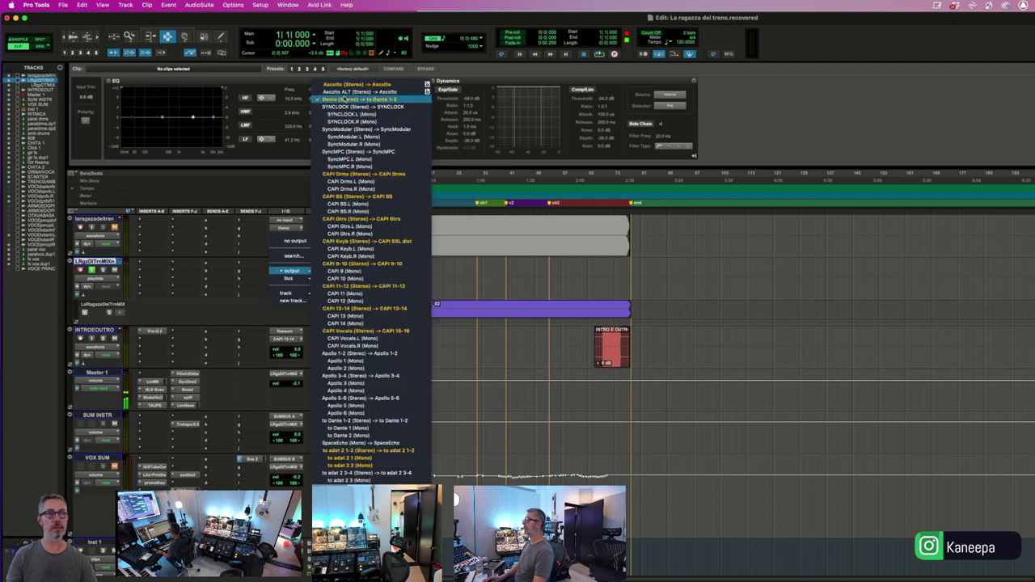
click(356, 230)
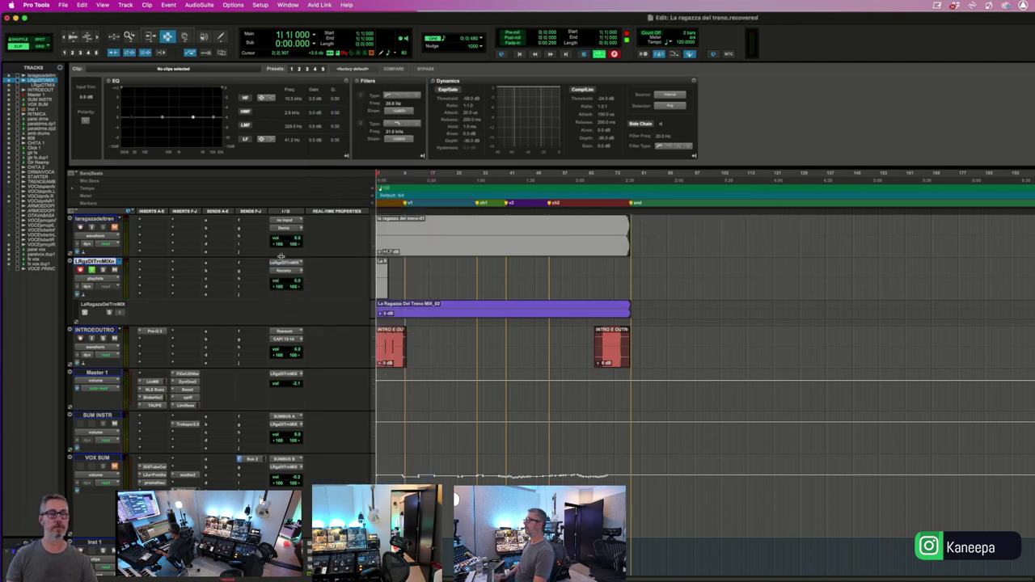
- Record the full instrumental mix onto the empty playlist from bar 1, stop past the end marker near bar 77 and return to the start
key(space)
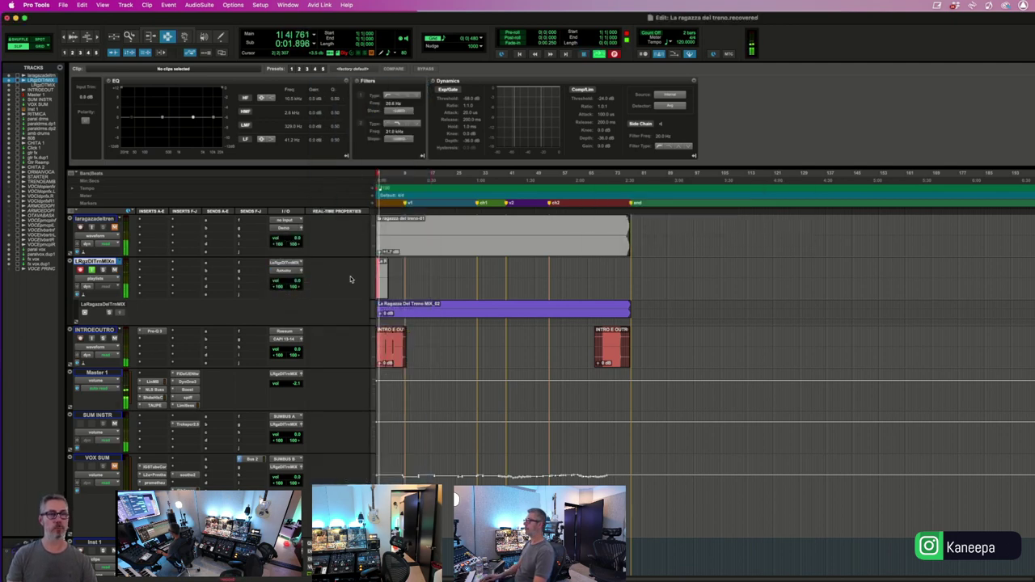
click(116, 259)
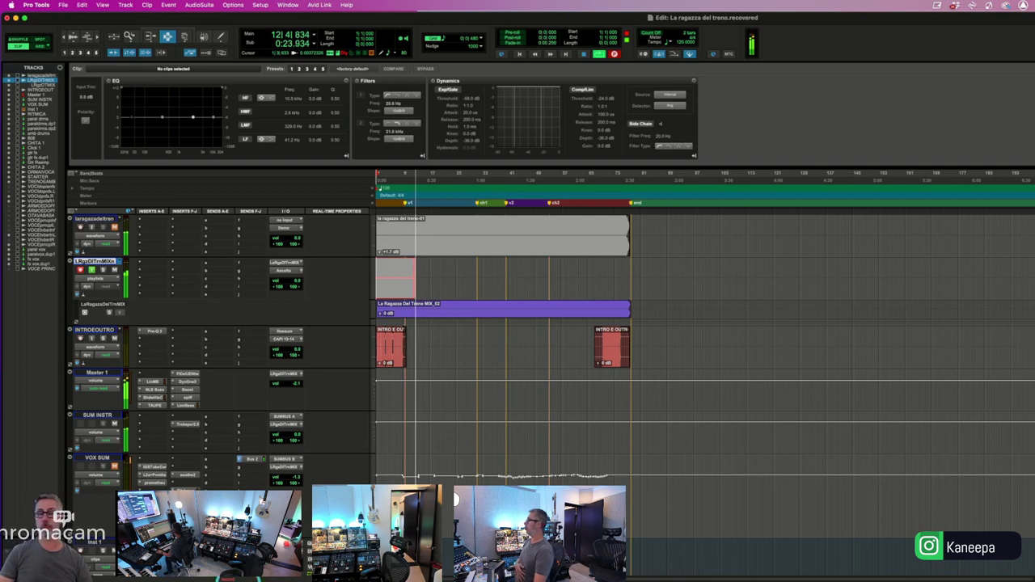
mouse_move(717, 580)
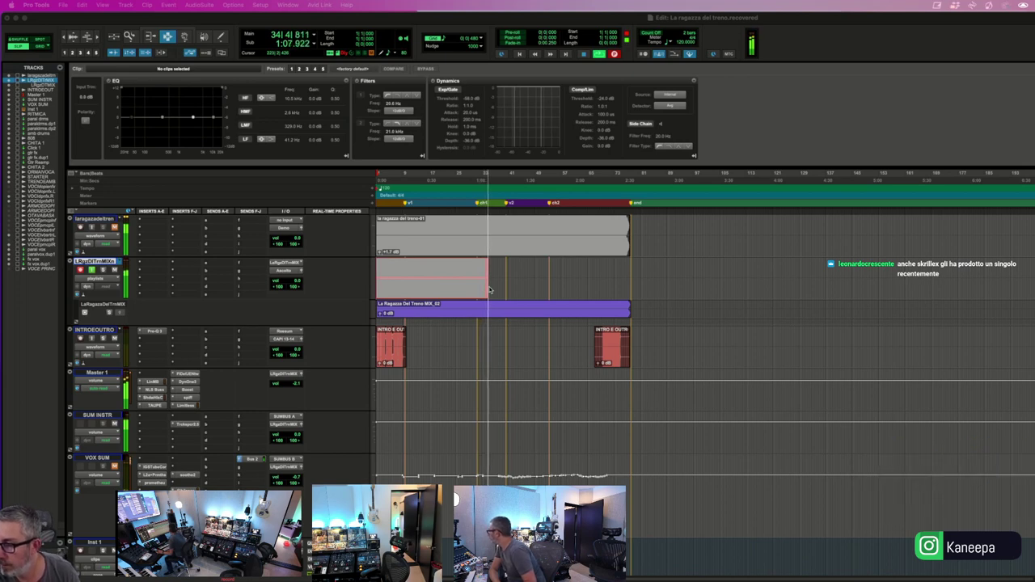
click(489, 282)
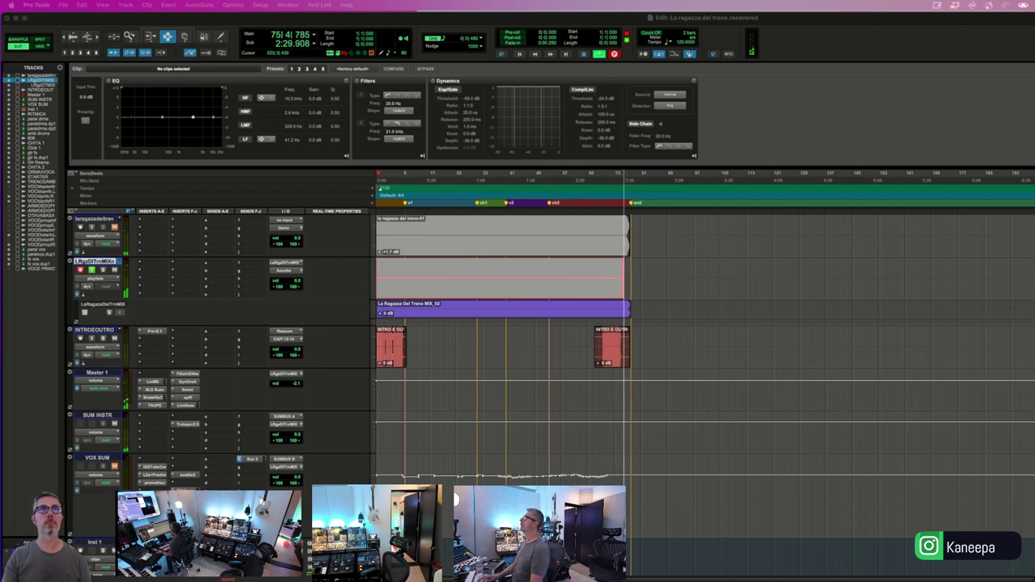
click(599, 251)
click(596, 280)
key(t)
key(t)
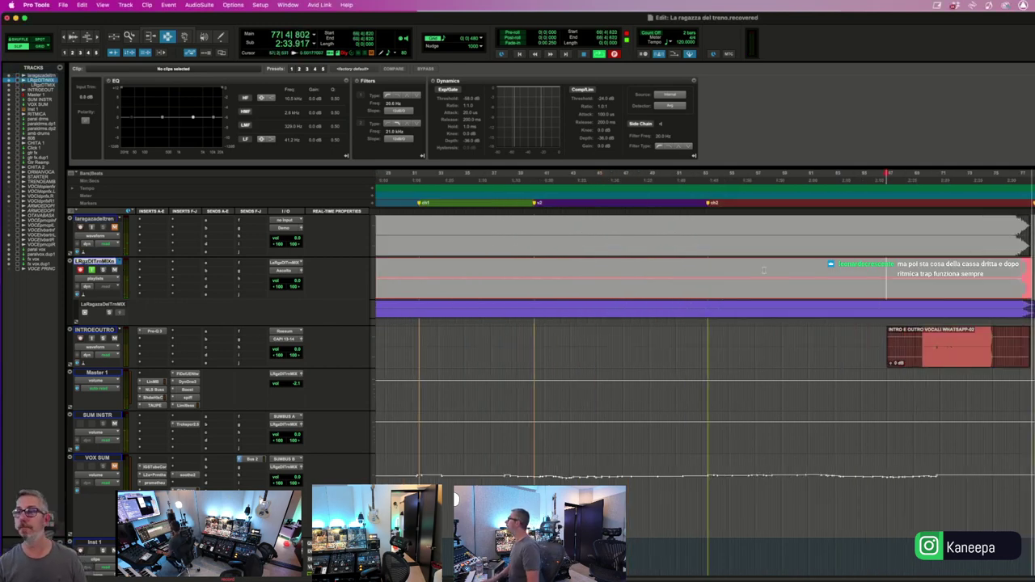
key(space)
key(Return)
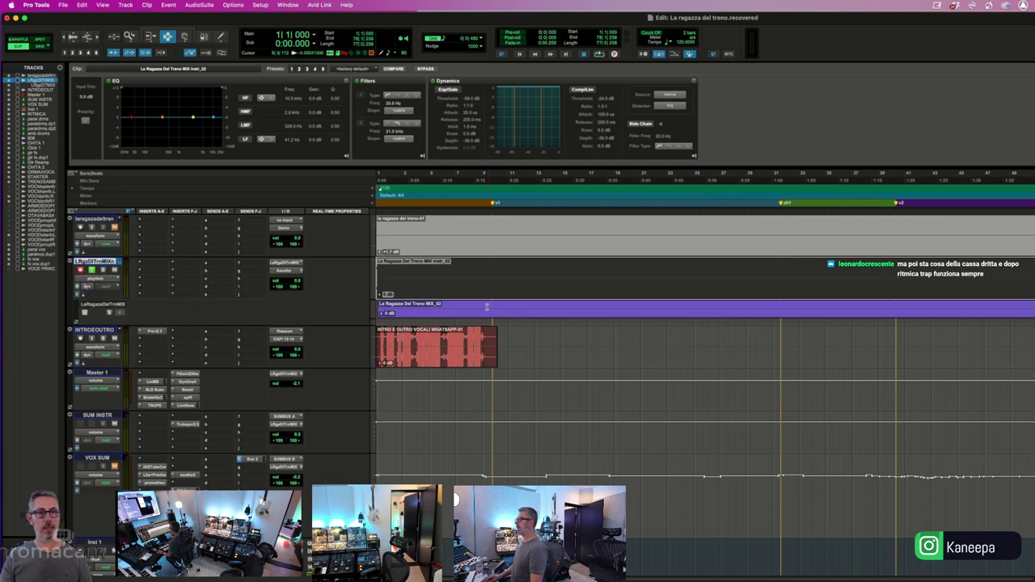
- Export the recorded instrumental clip as an interleaved 24-bit, 44.1 kHz WAV to Canova SONGS/OrMai/MIXES/La ragazza del treno
key(super+shift+k)
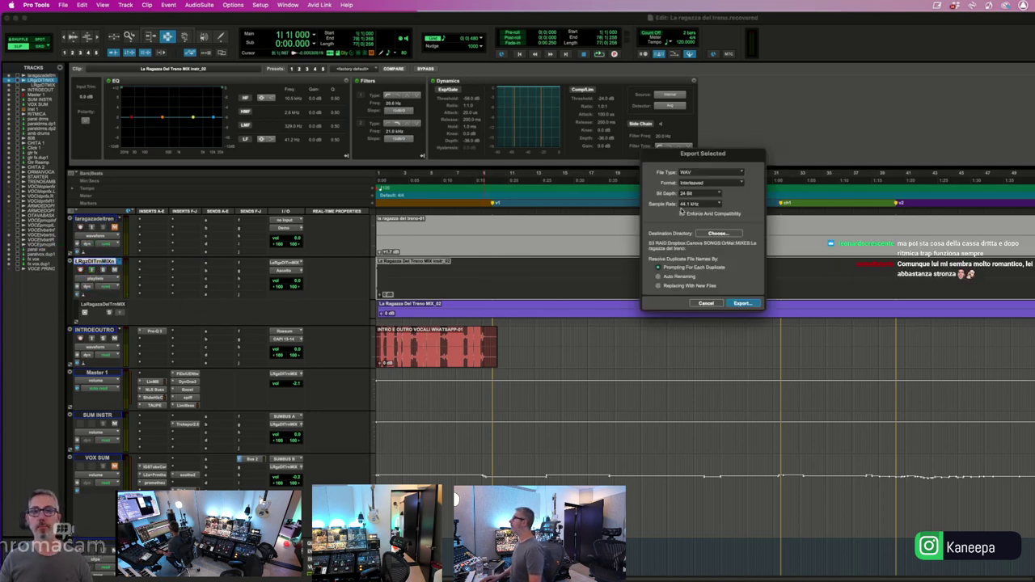
click(717, 233)
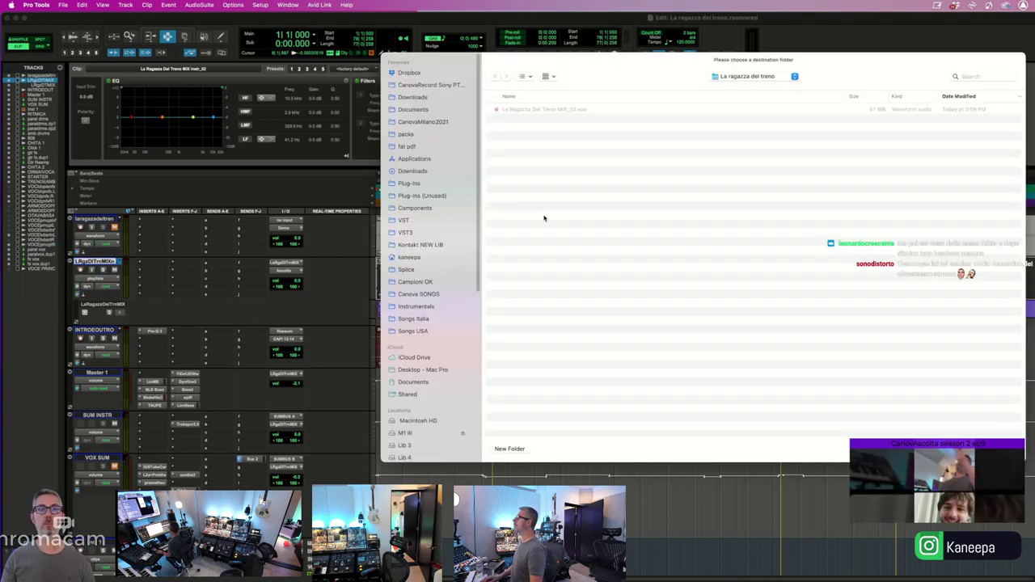
key(Return)
key(Return)
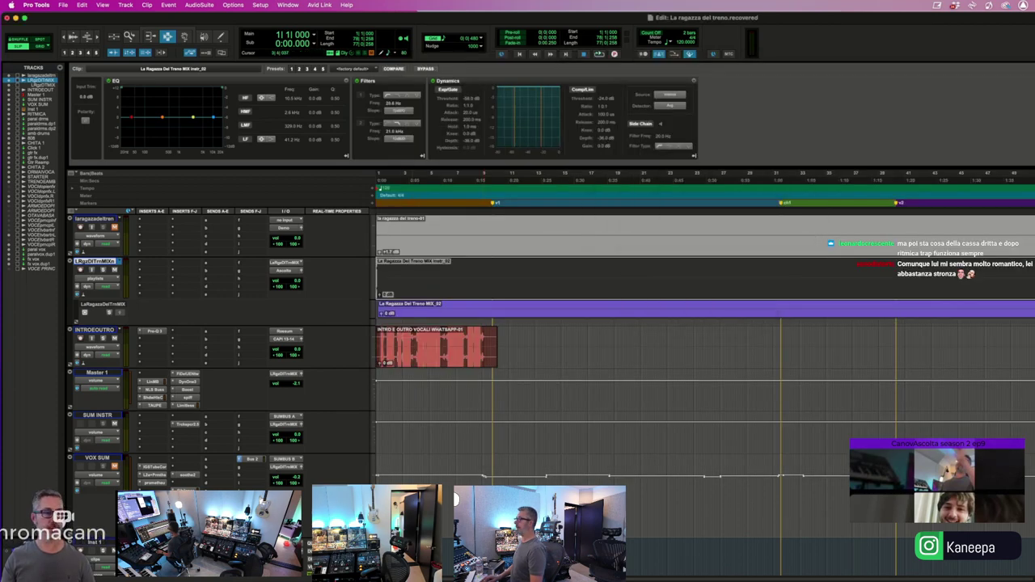